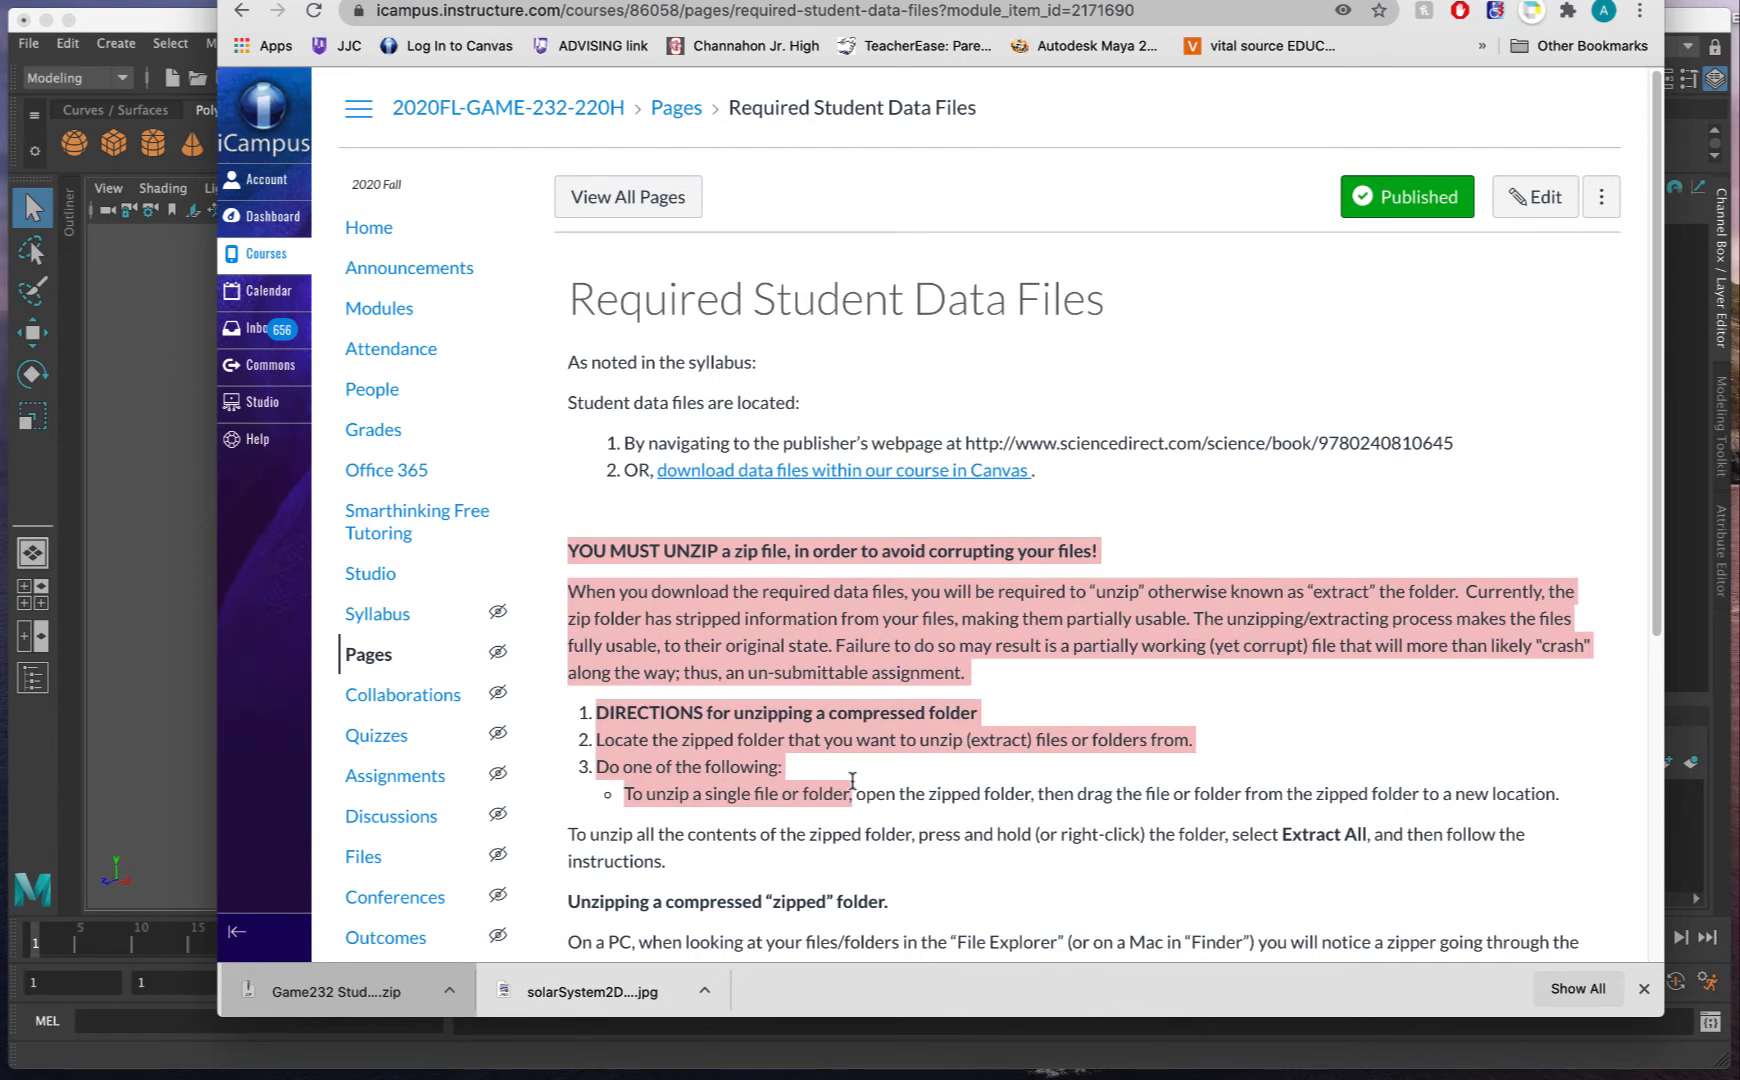
- Switch to Maya and set the project to the Ch02_StoneArchway folder inside Downloads/Game232 StudentDataFiles
left_click(369, 988)
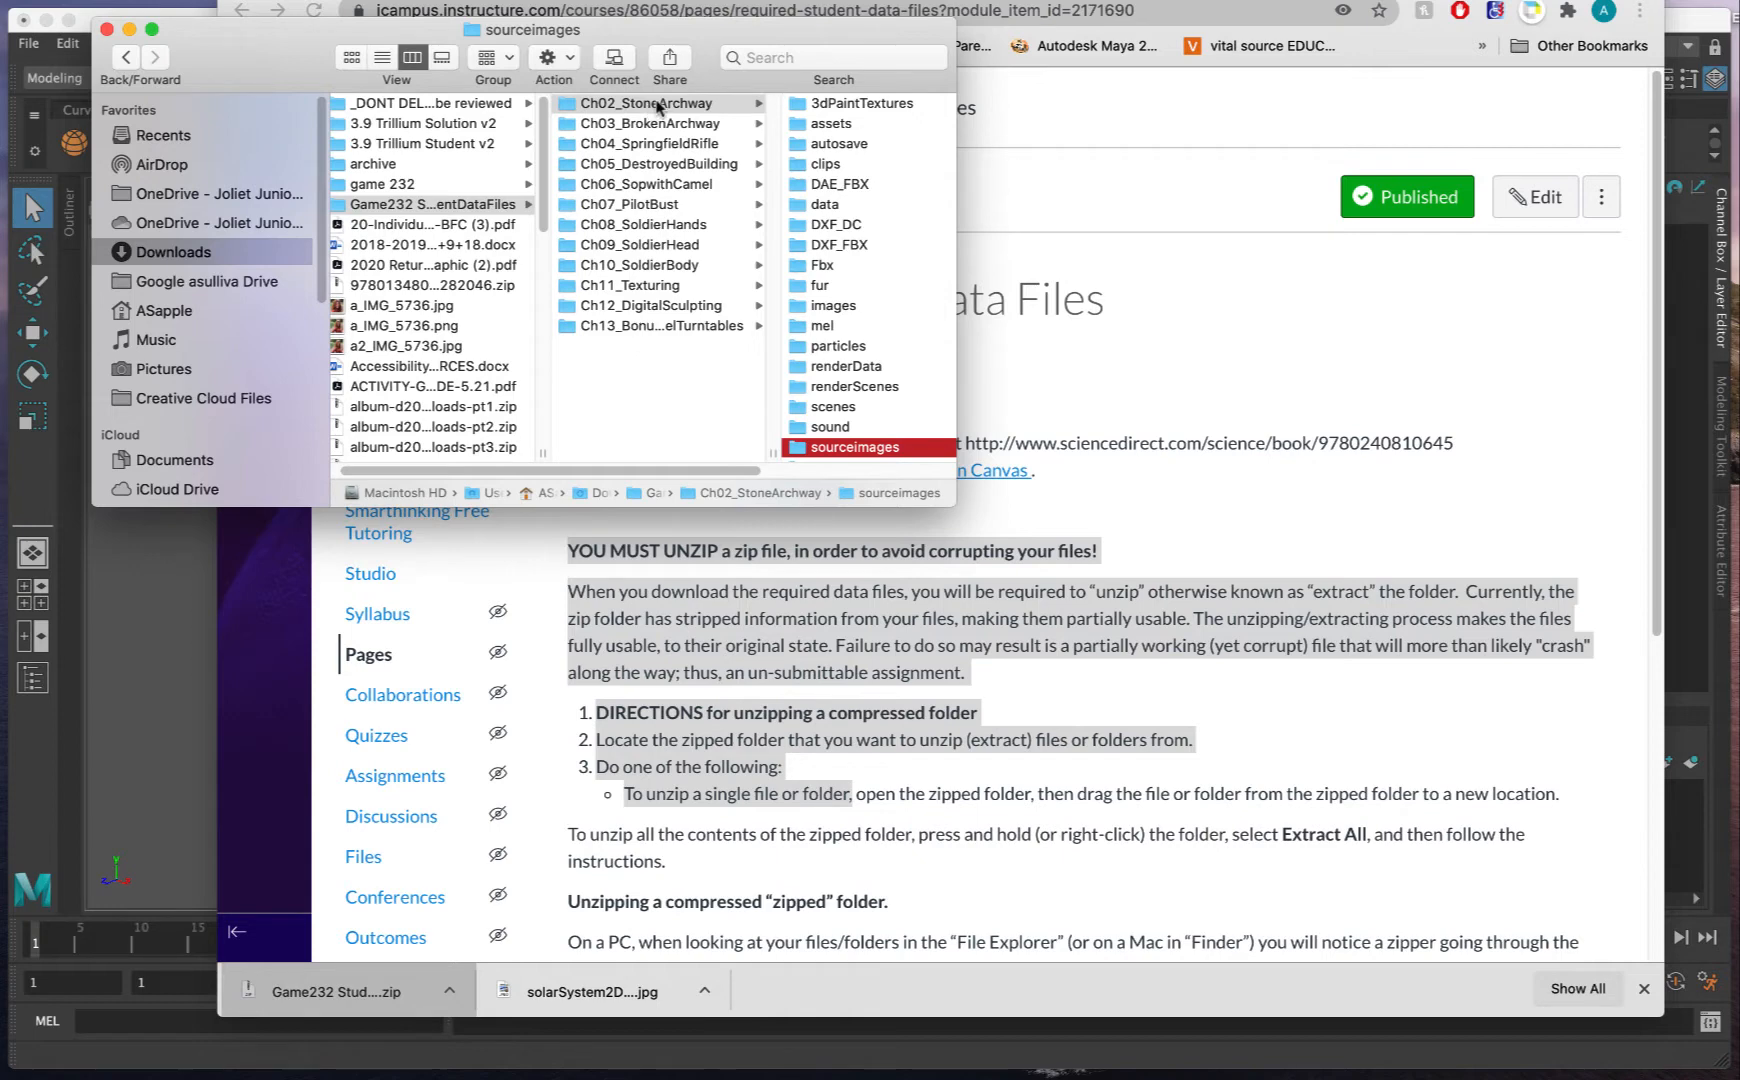
left_click(179, 574)
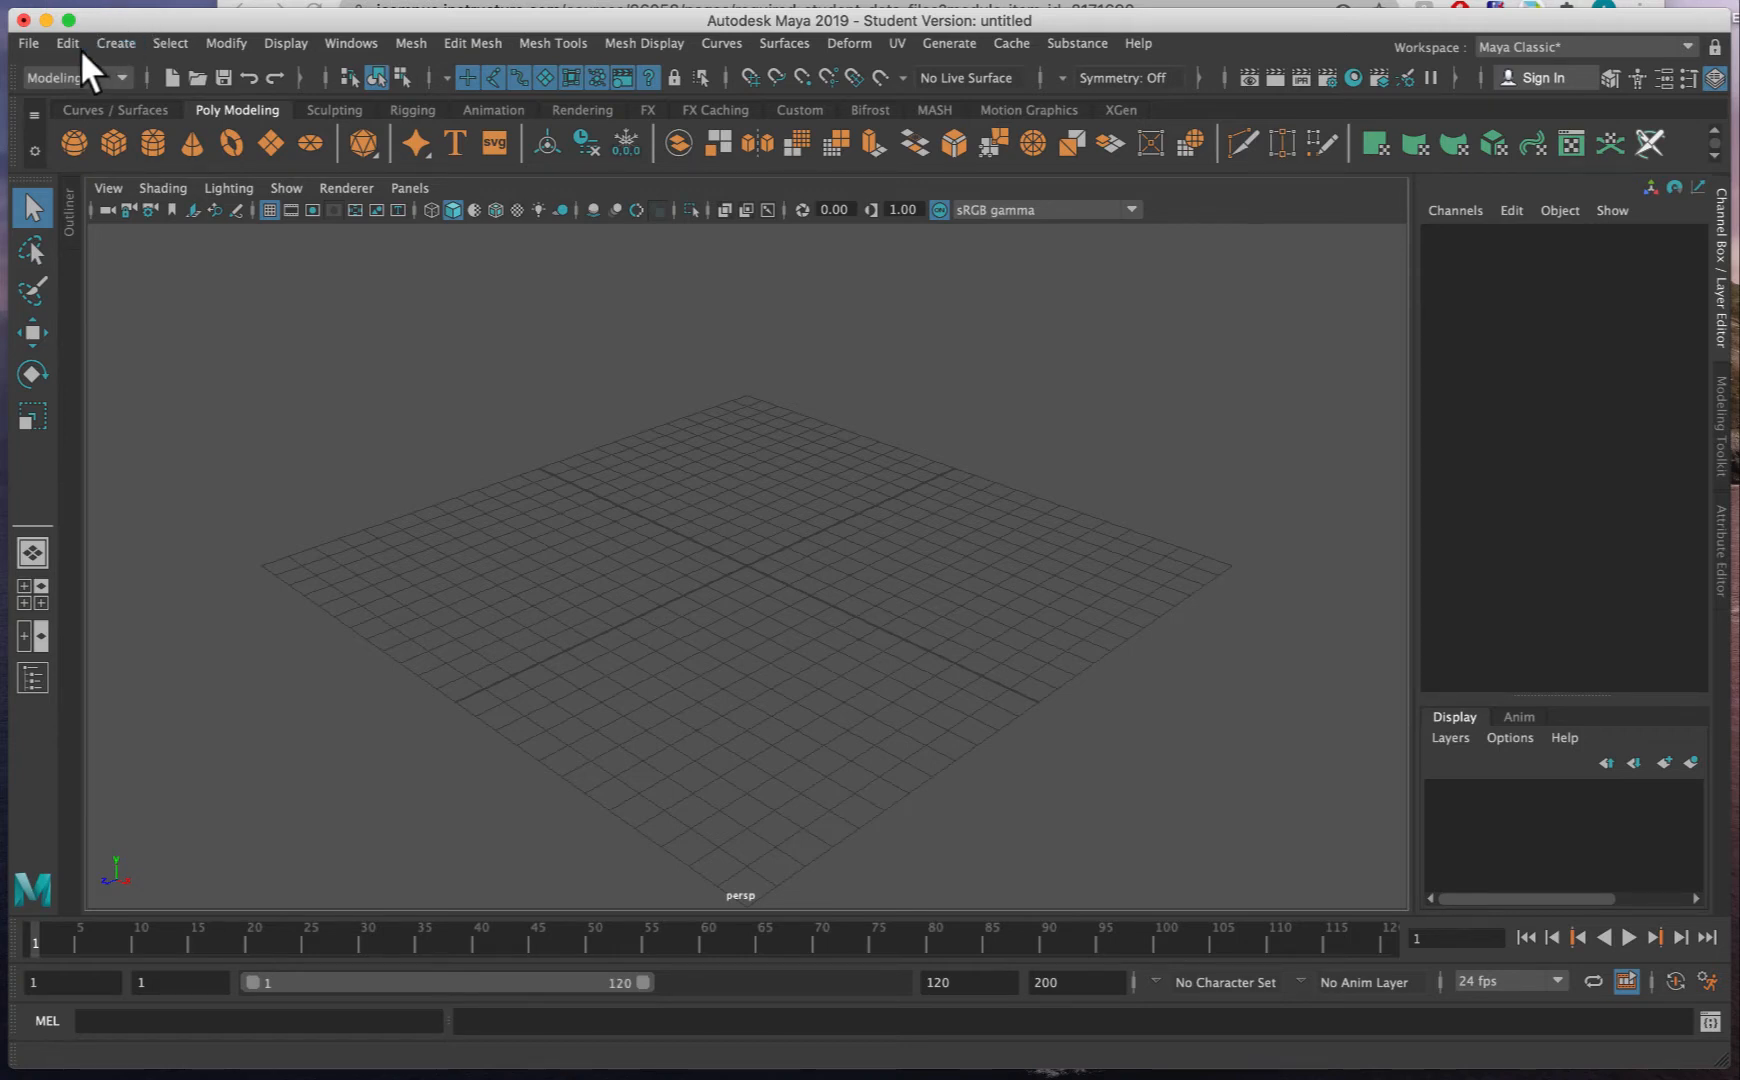
left_click(28, 42)
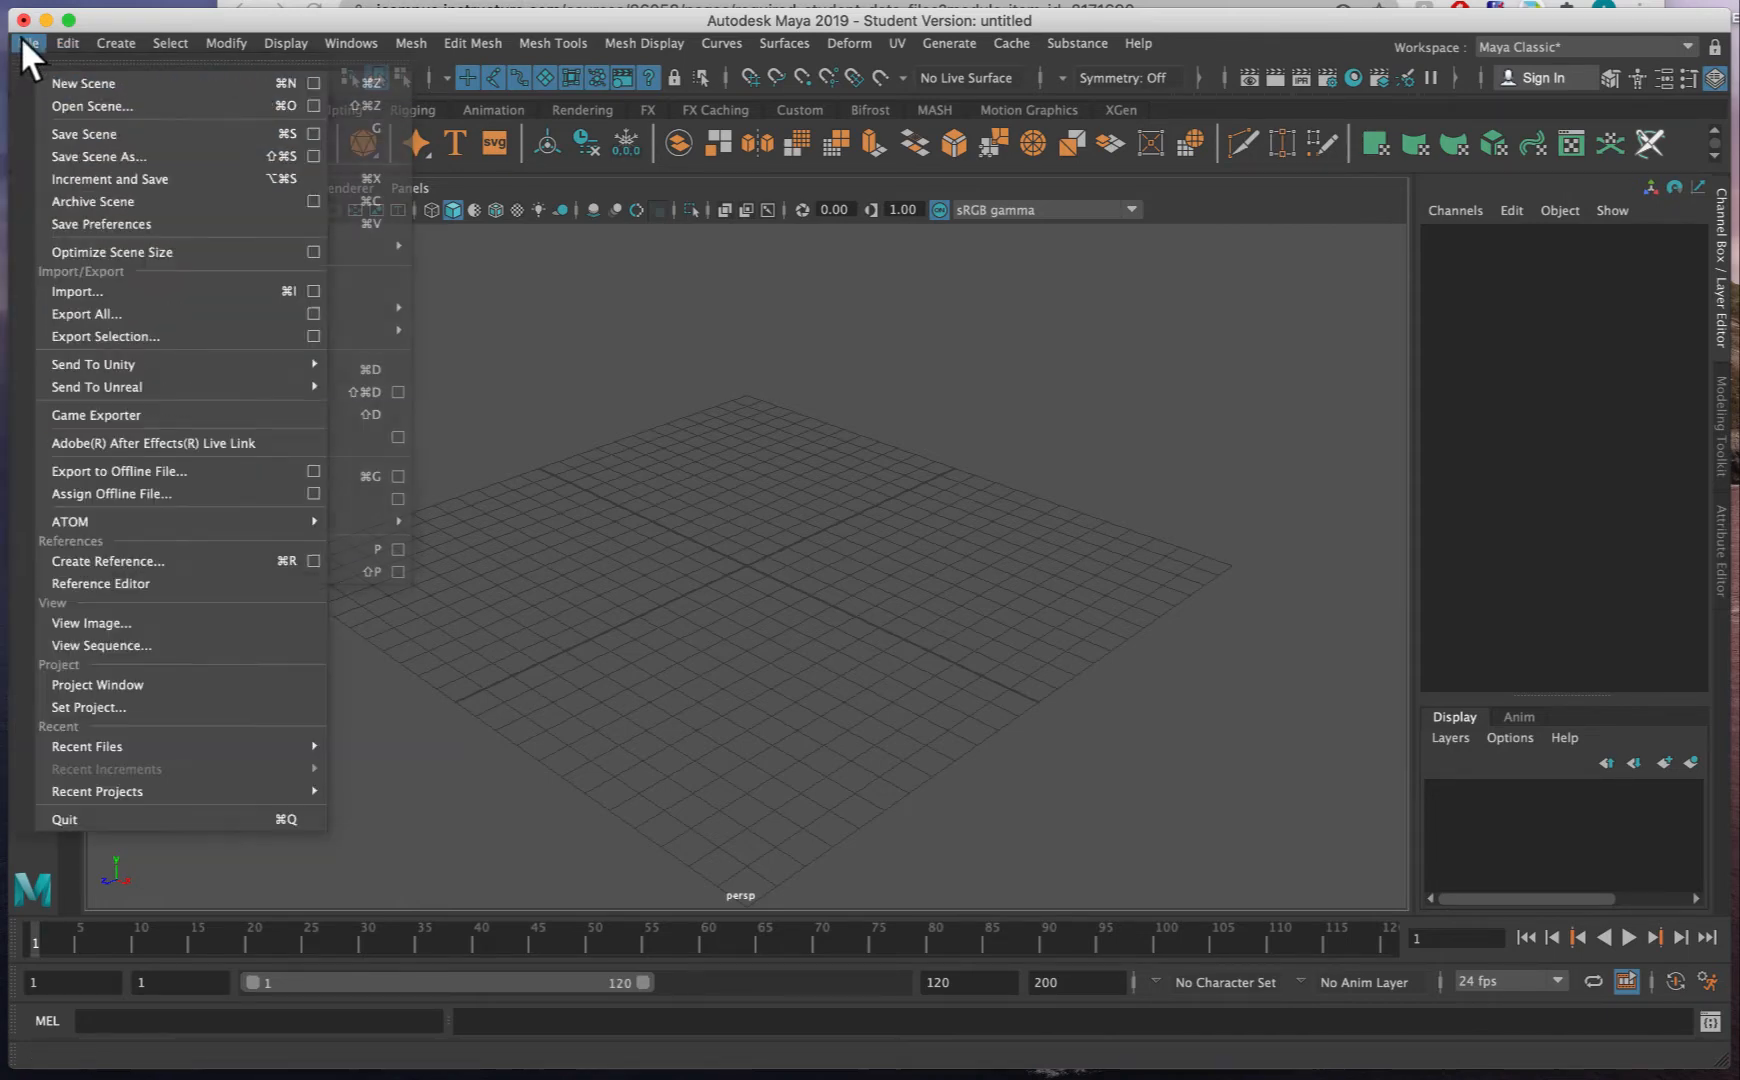
left_click(62, 707)
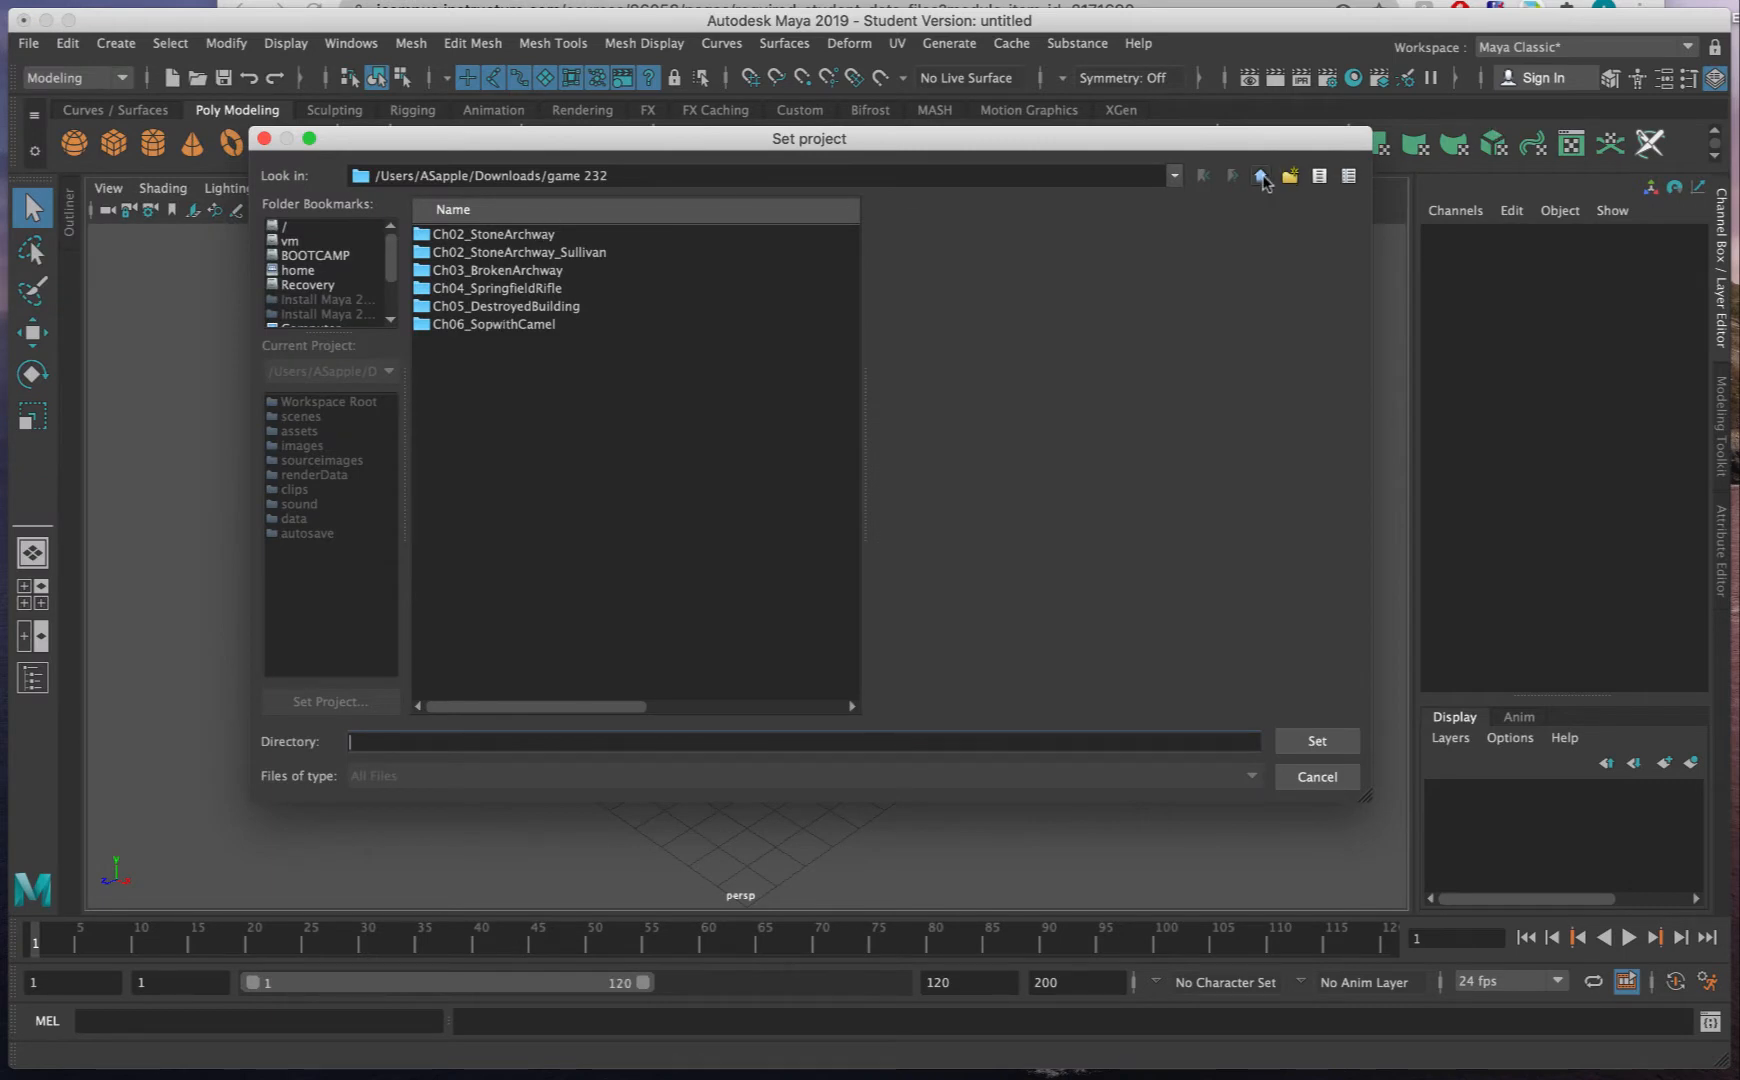
left_click(1262, 178)
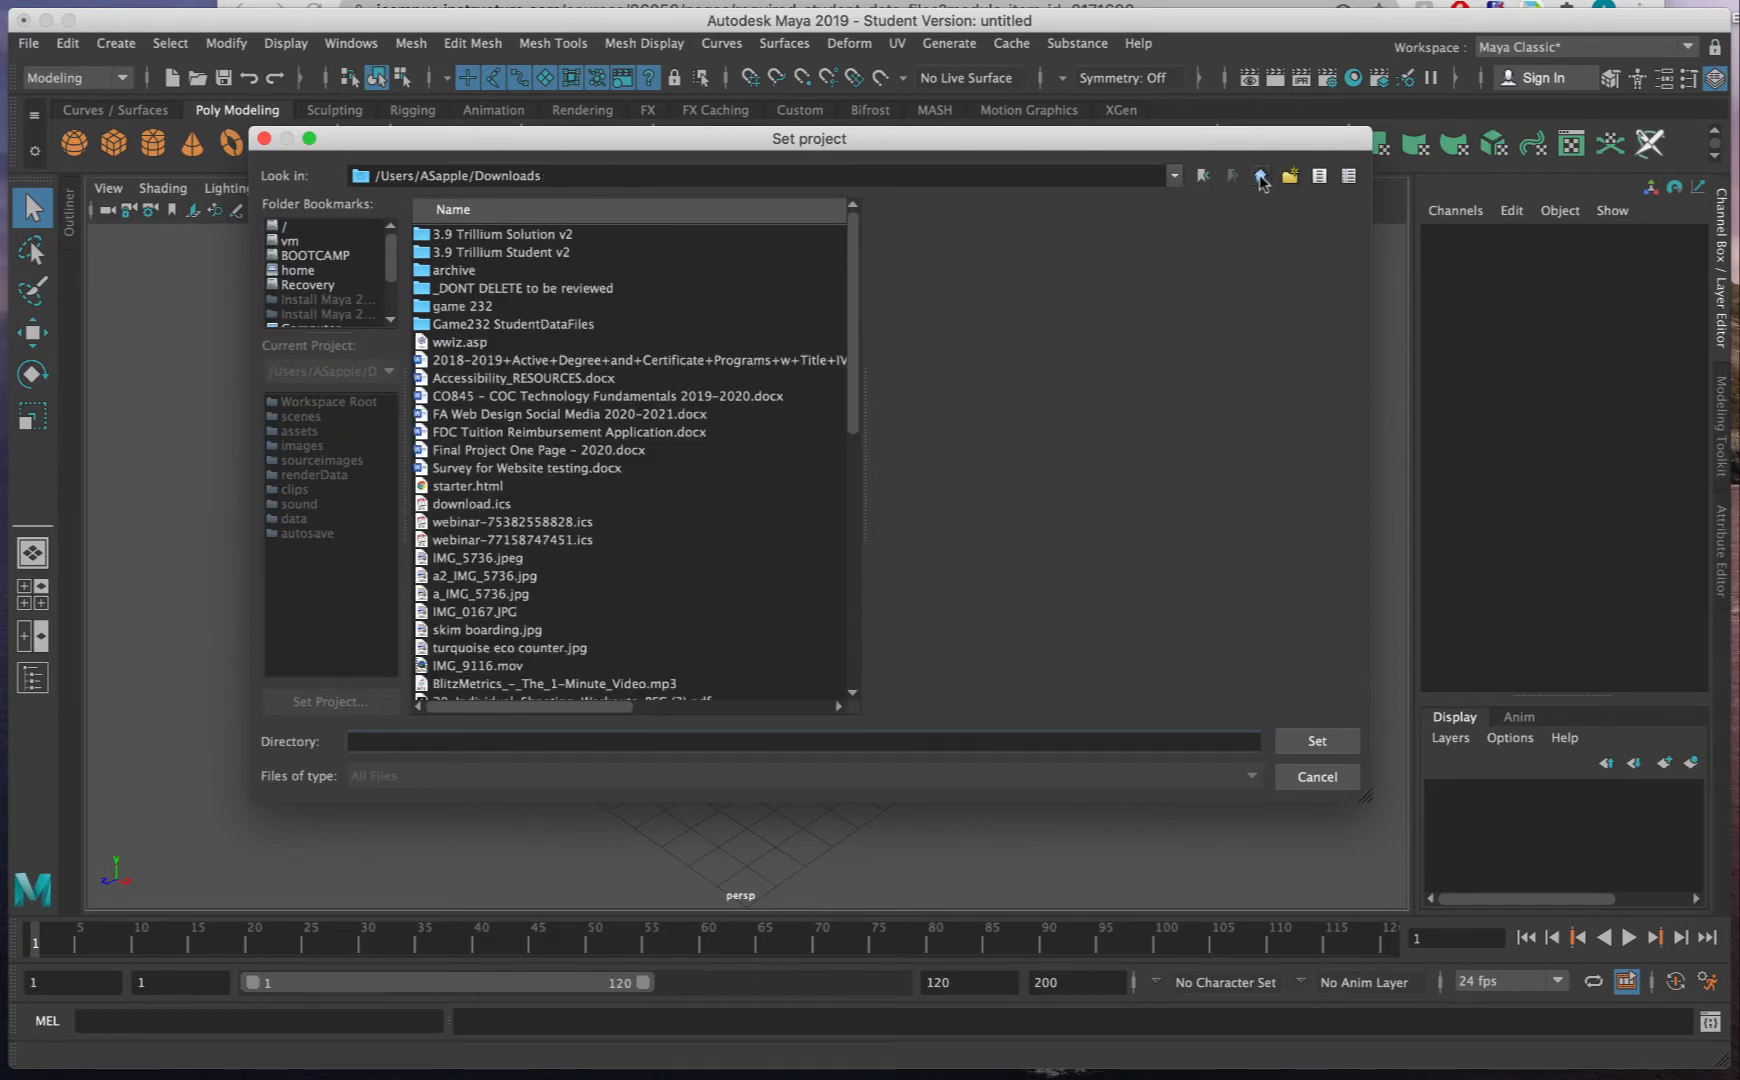
double_click(526, 325)
left_click(528, 236)
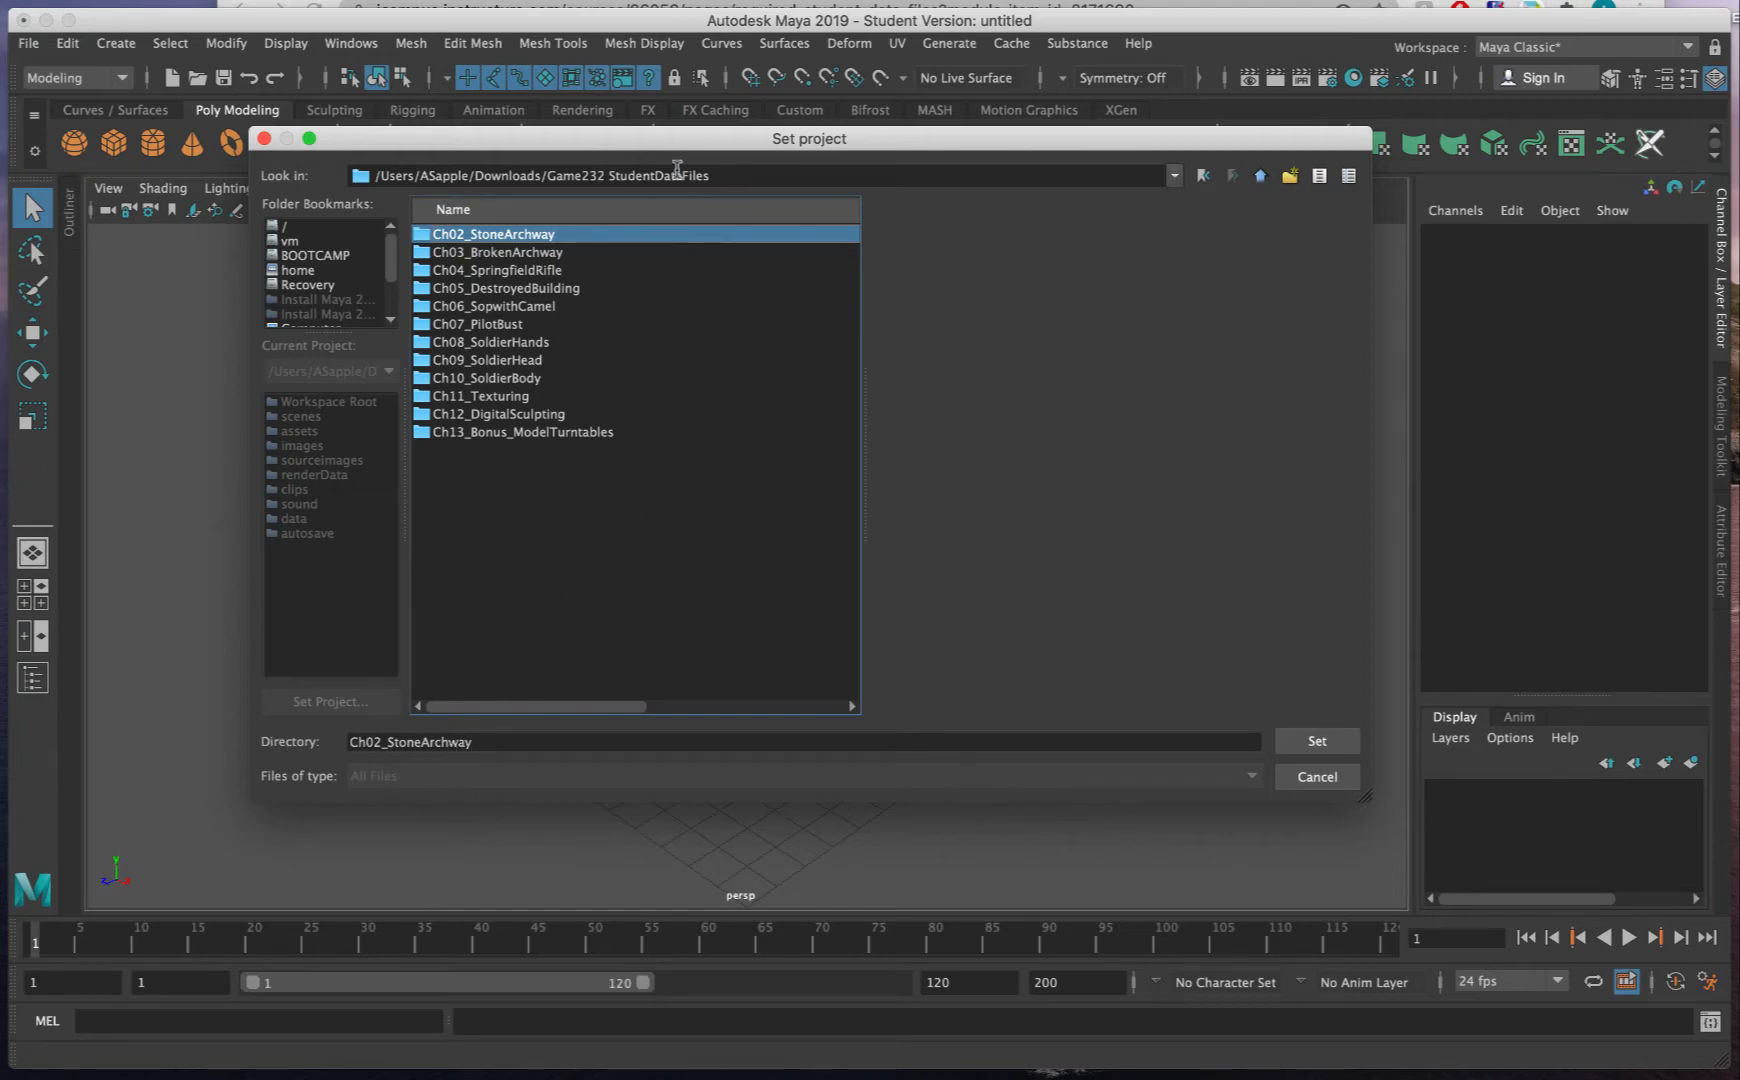
left_click(1318, 741)
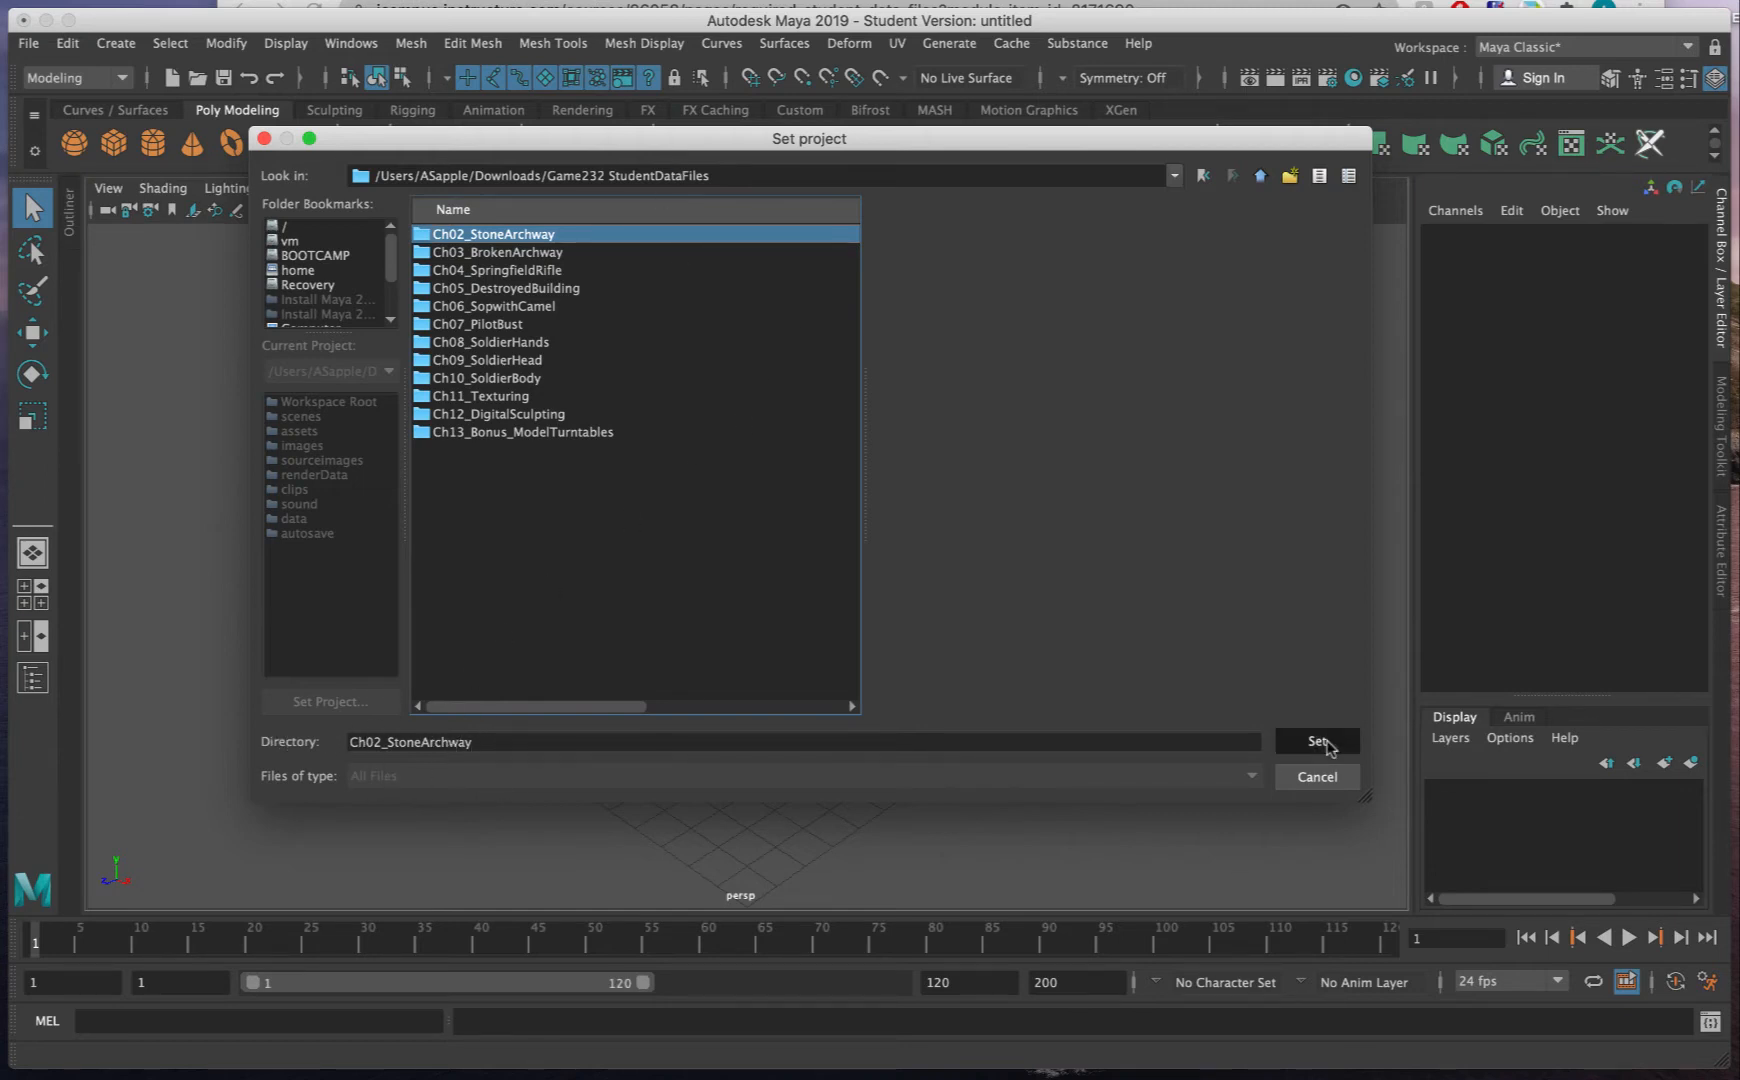
- Save the scene as Maya ASCII in the project's scenes folder, named ch2_stonearchway_ followed by the author's surname and v1
left_click(30, 43)
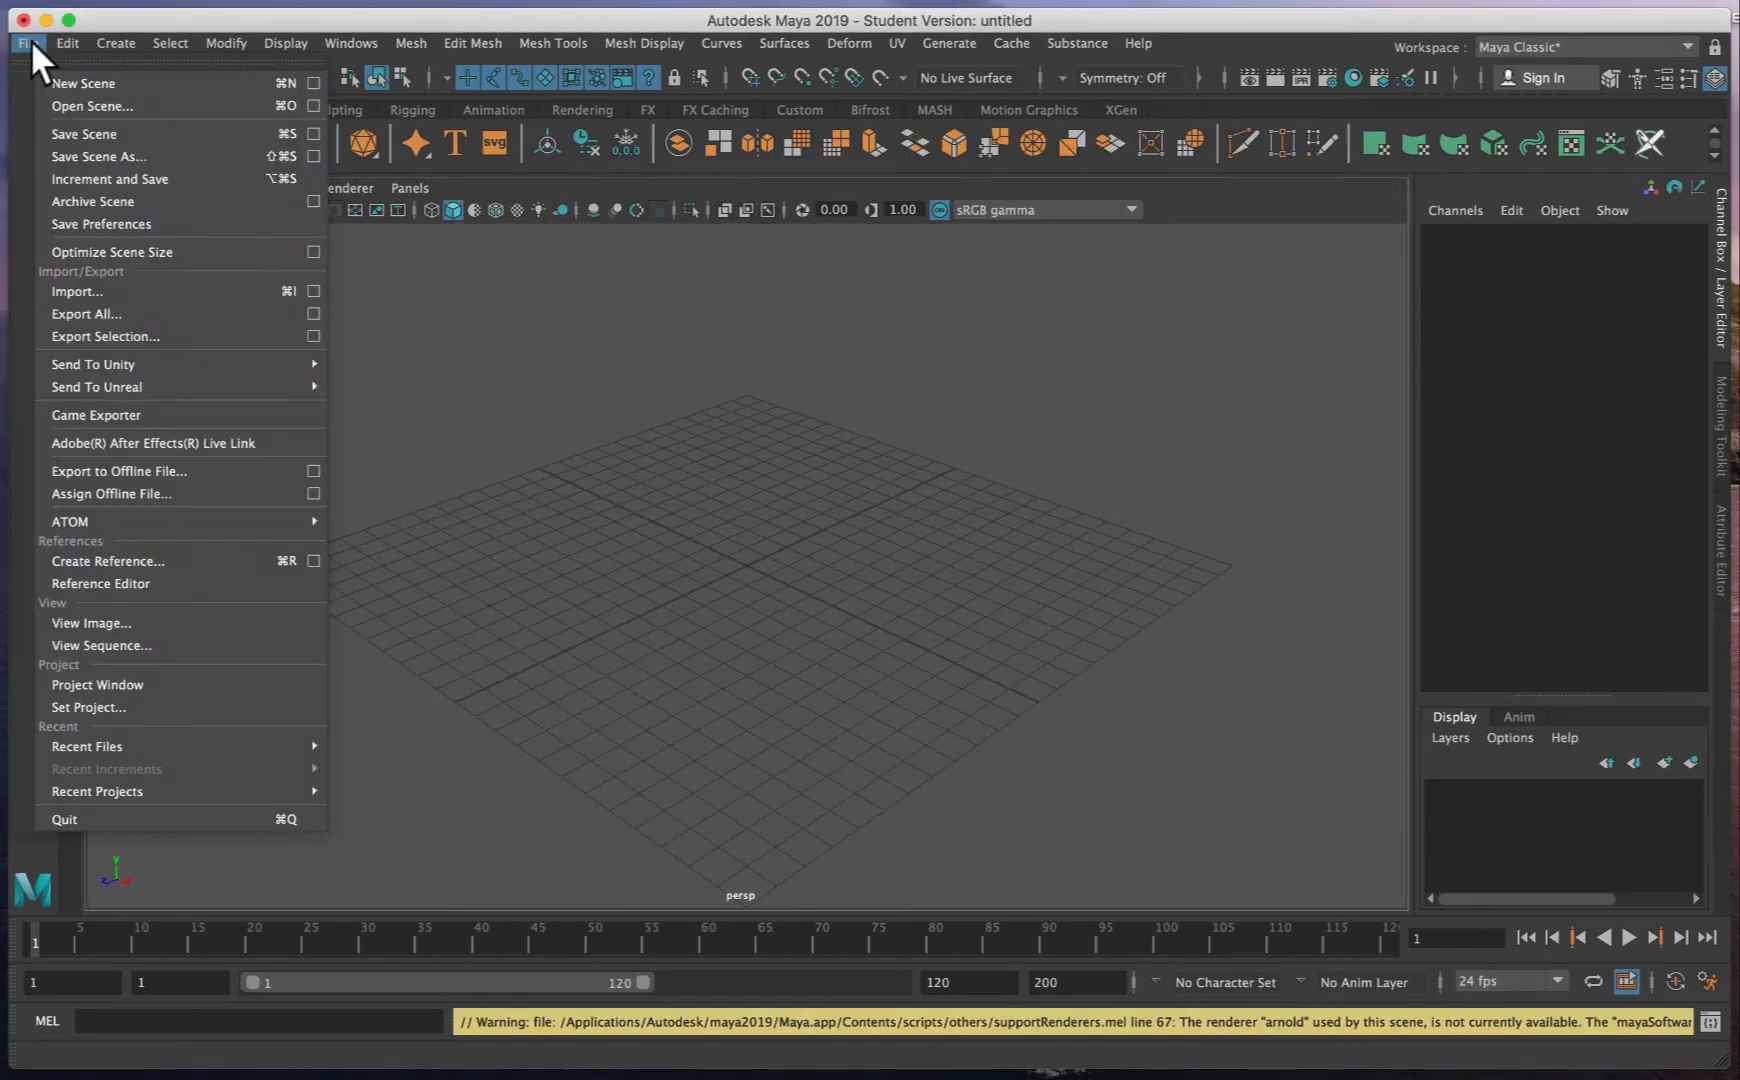
left_click(98, 156)
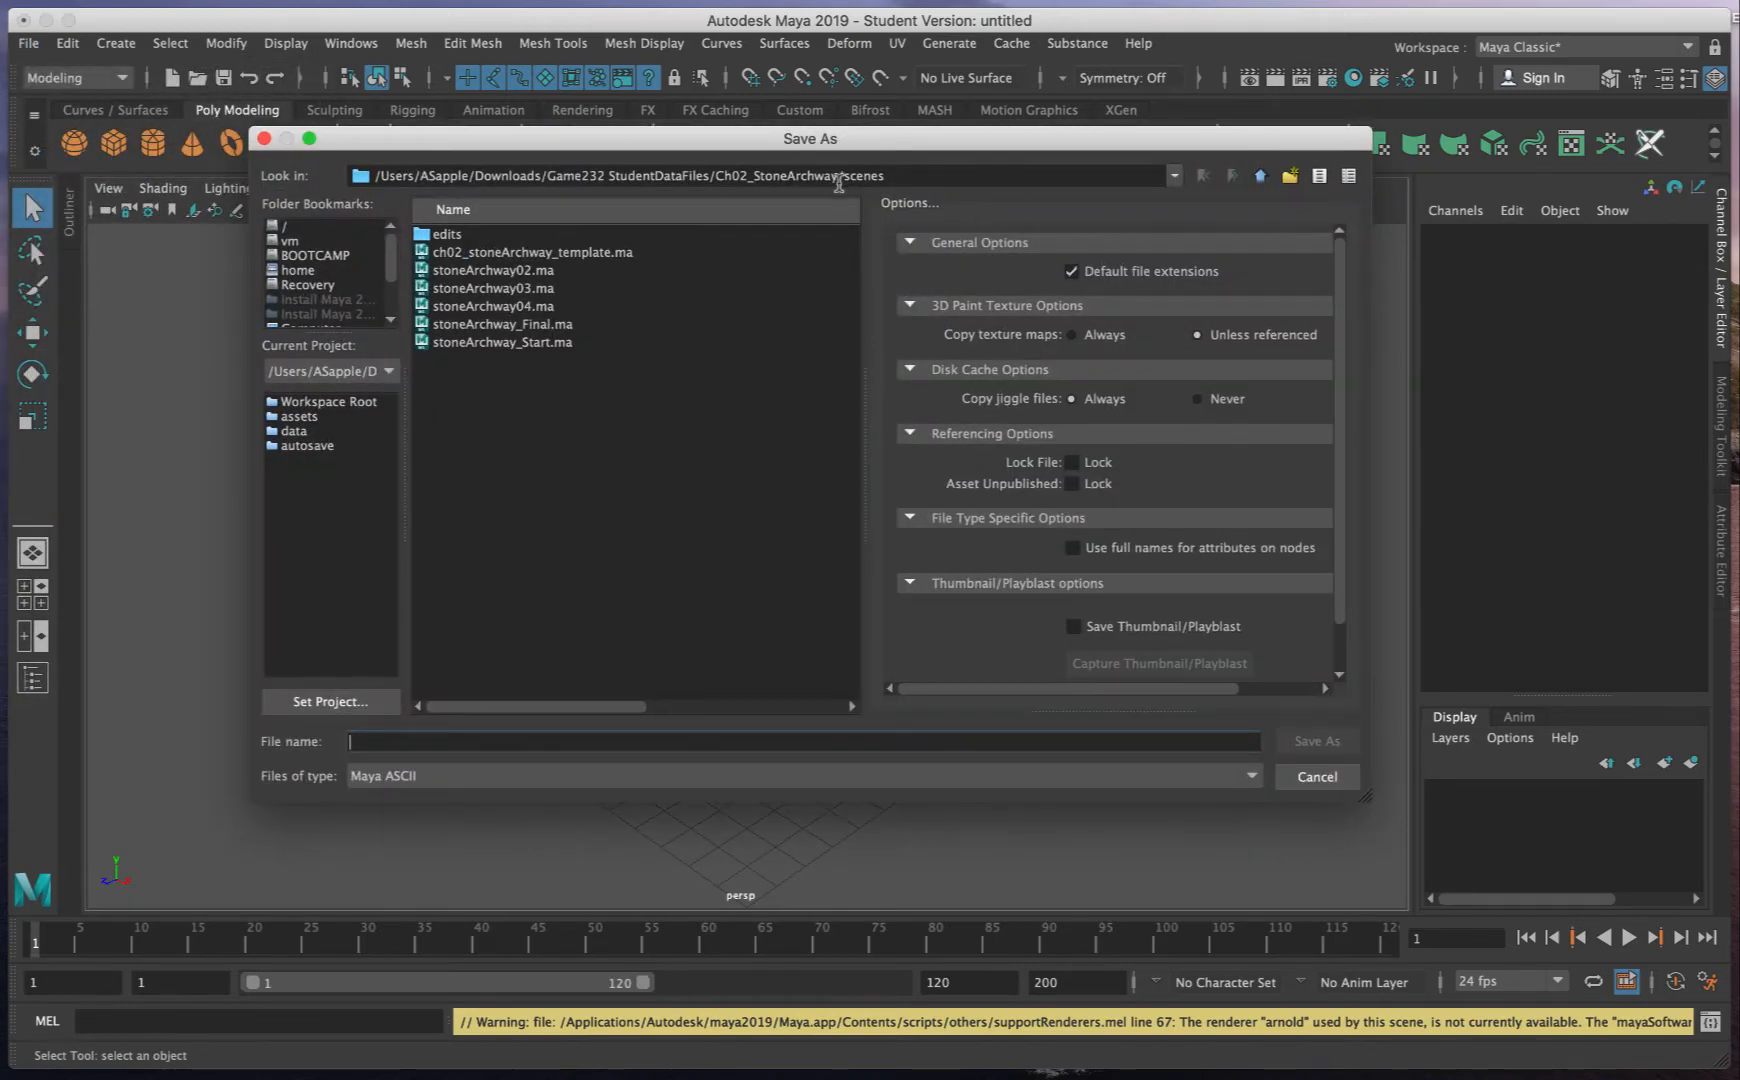
left_click_drag(841, 177, 897, 176)
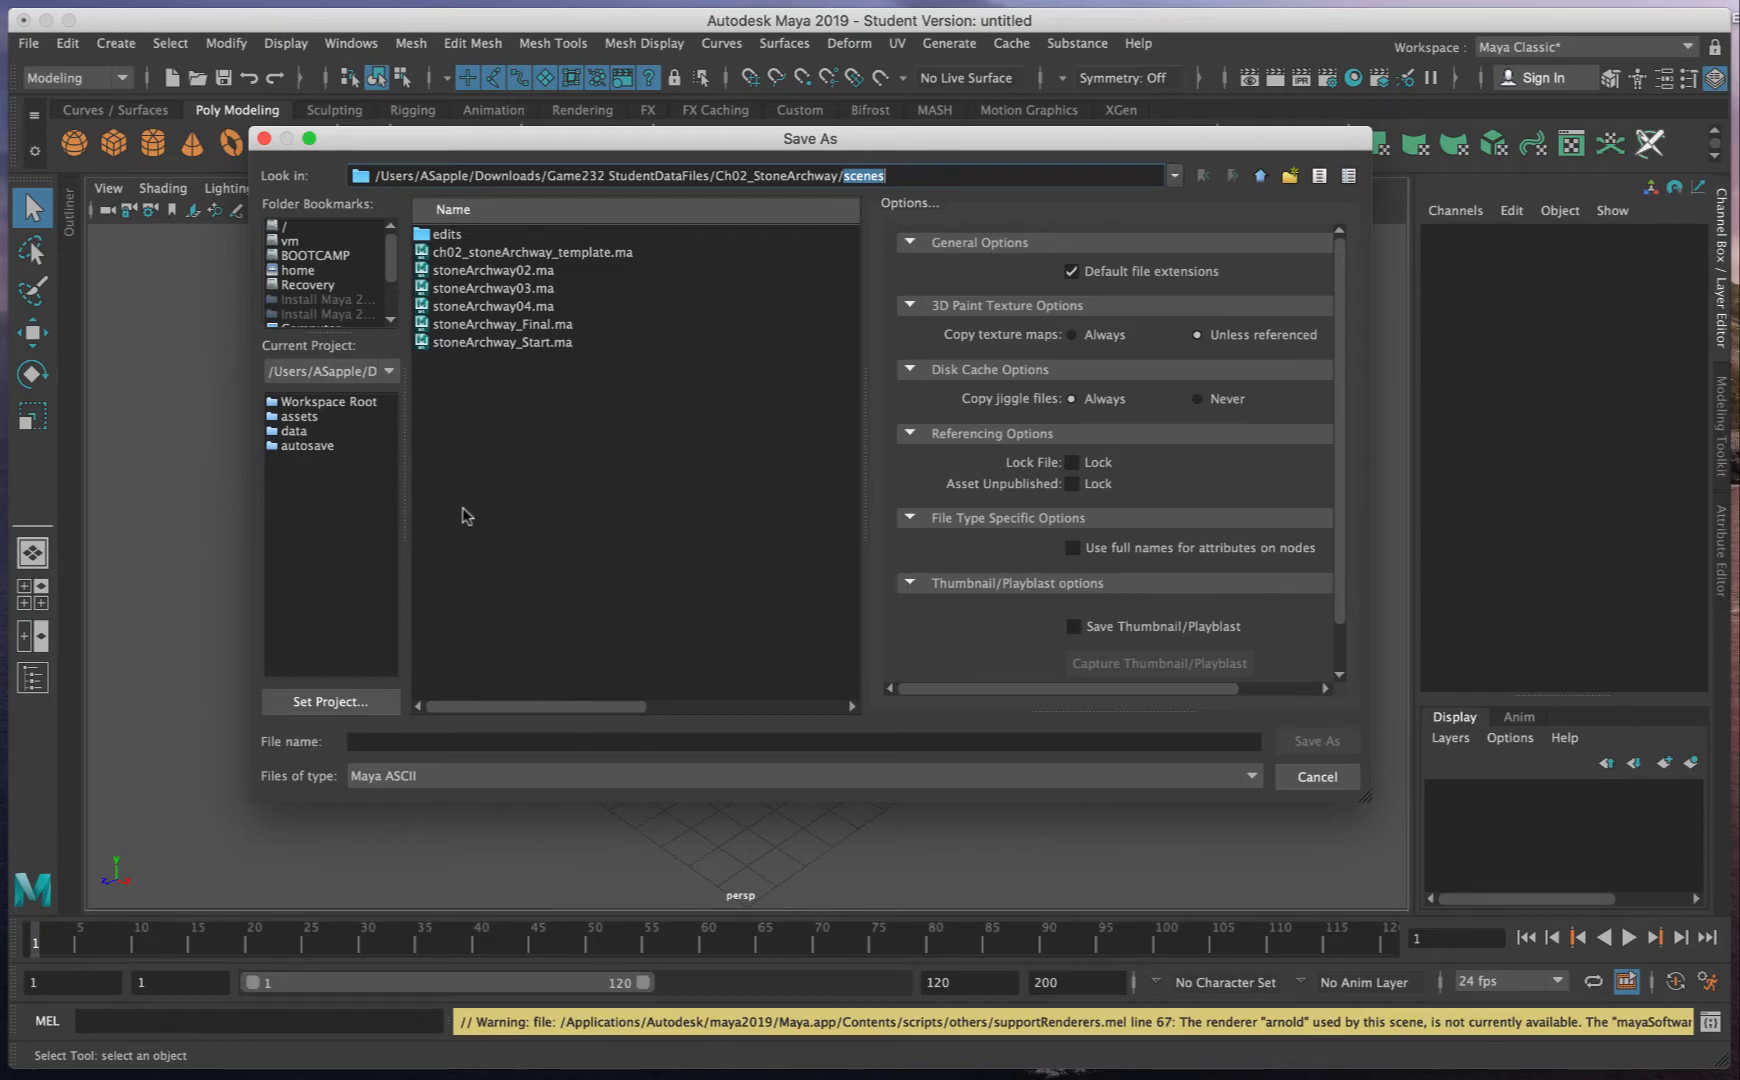
left_click(403, 740)
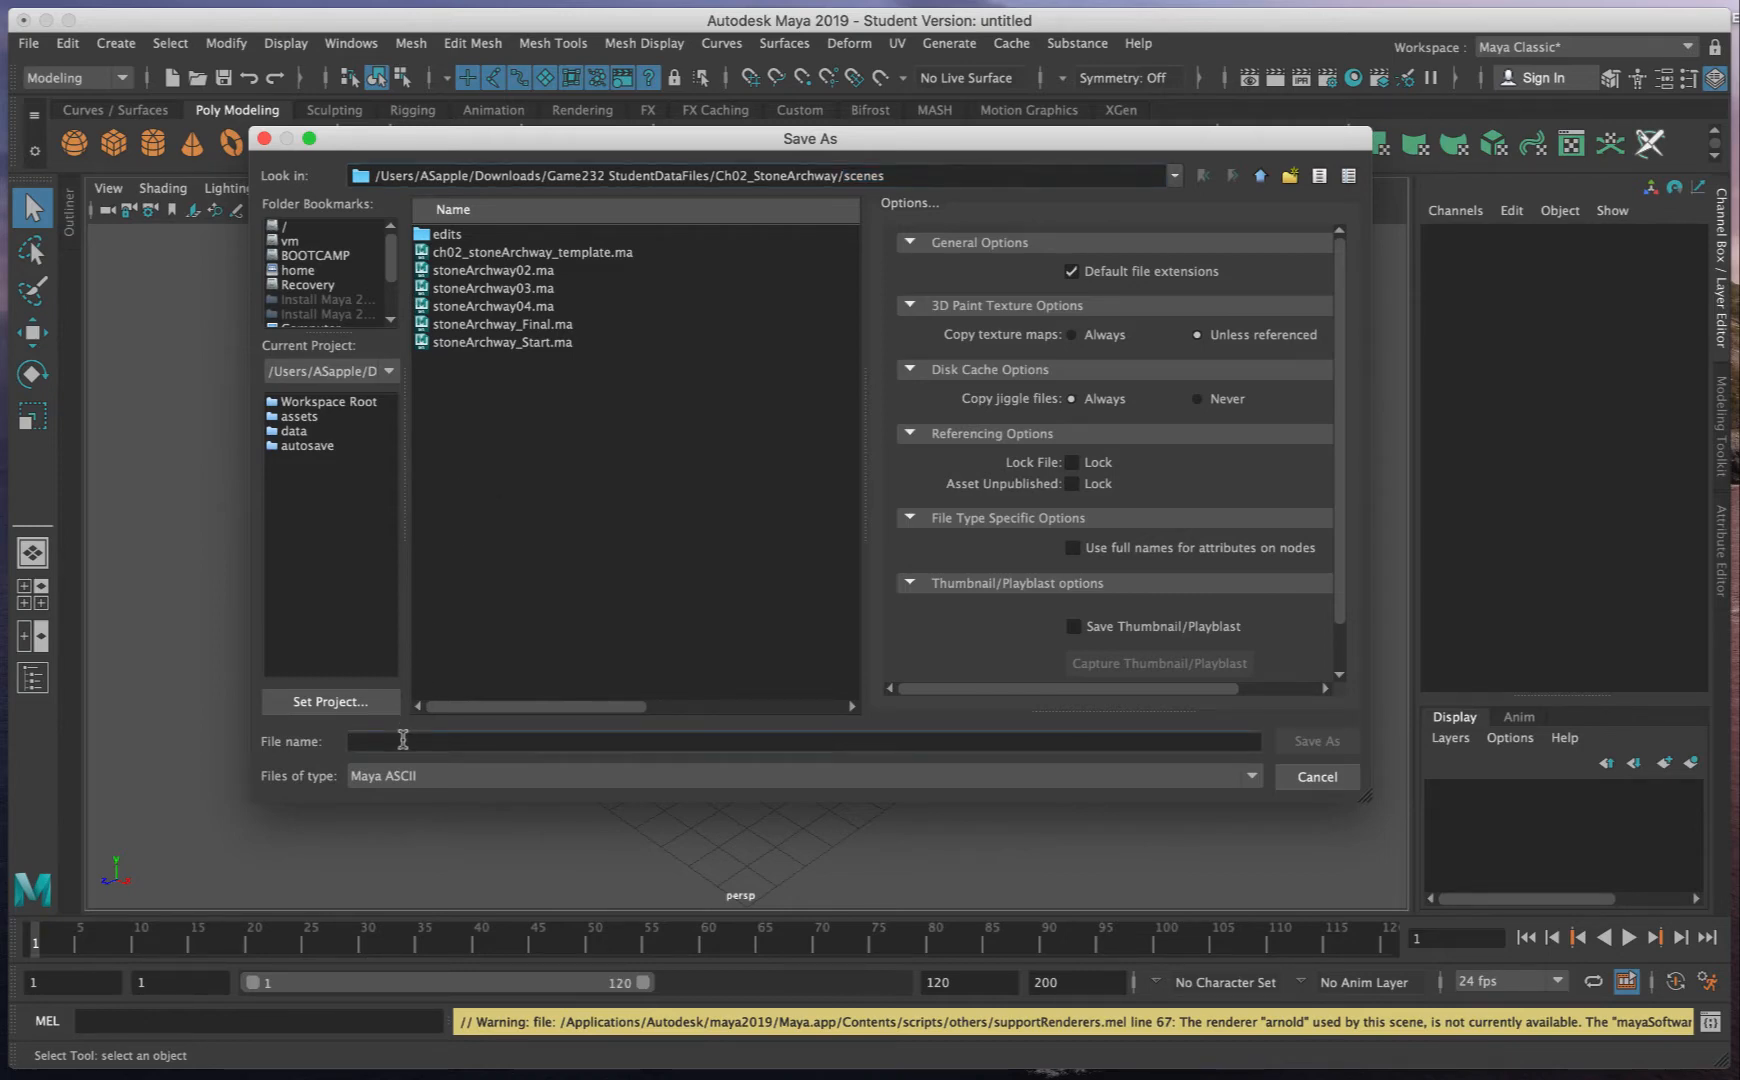
type("ch2S")
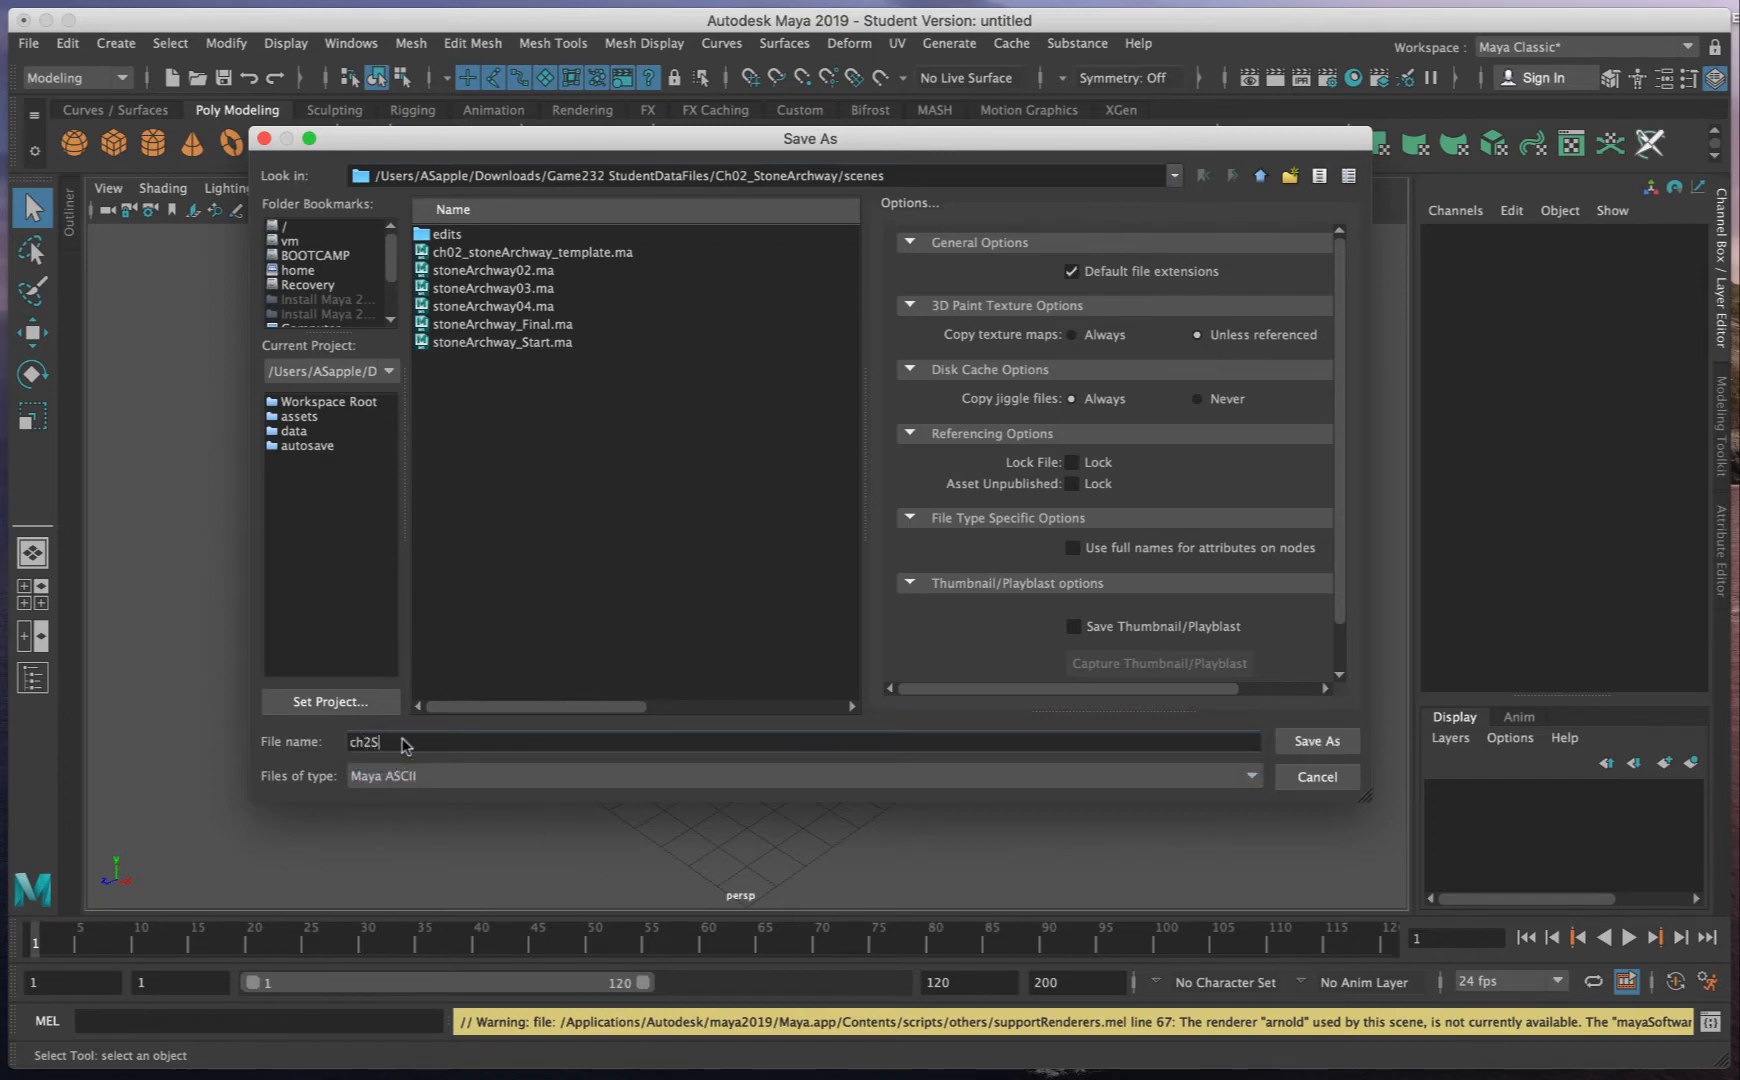
type("to")
key("BackSpace")
key("BackSpace")
key("BackSpace")
type("_son")
key("BackSpace")
key("BackSpace")
type("tonearchway_Sullivan")
type("v1")
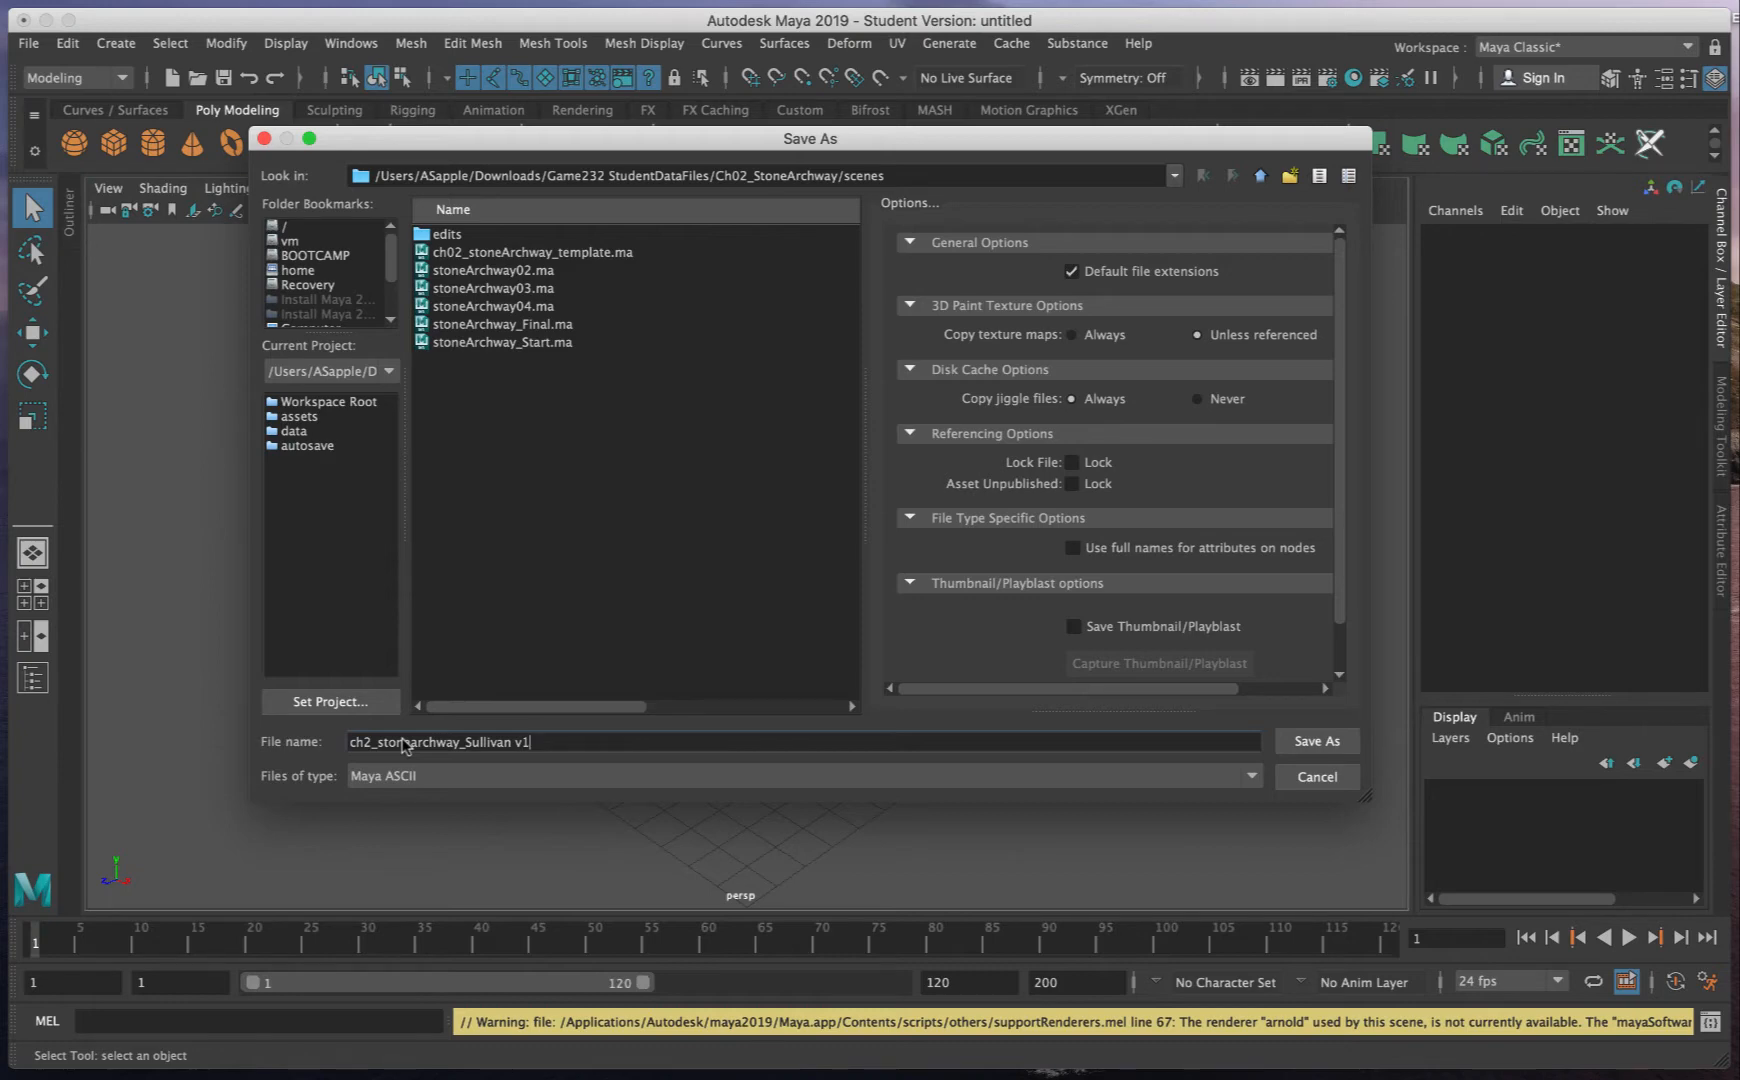
left_click(1318, 745)
left_click(983, 626)
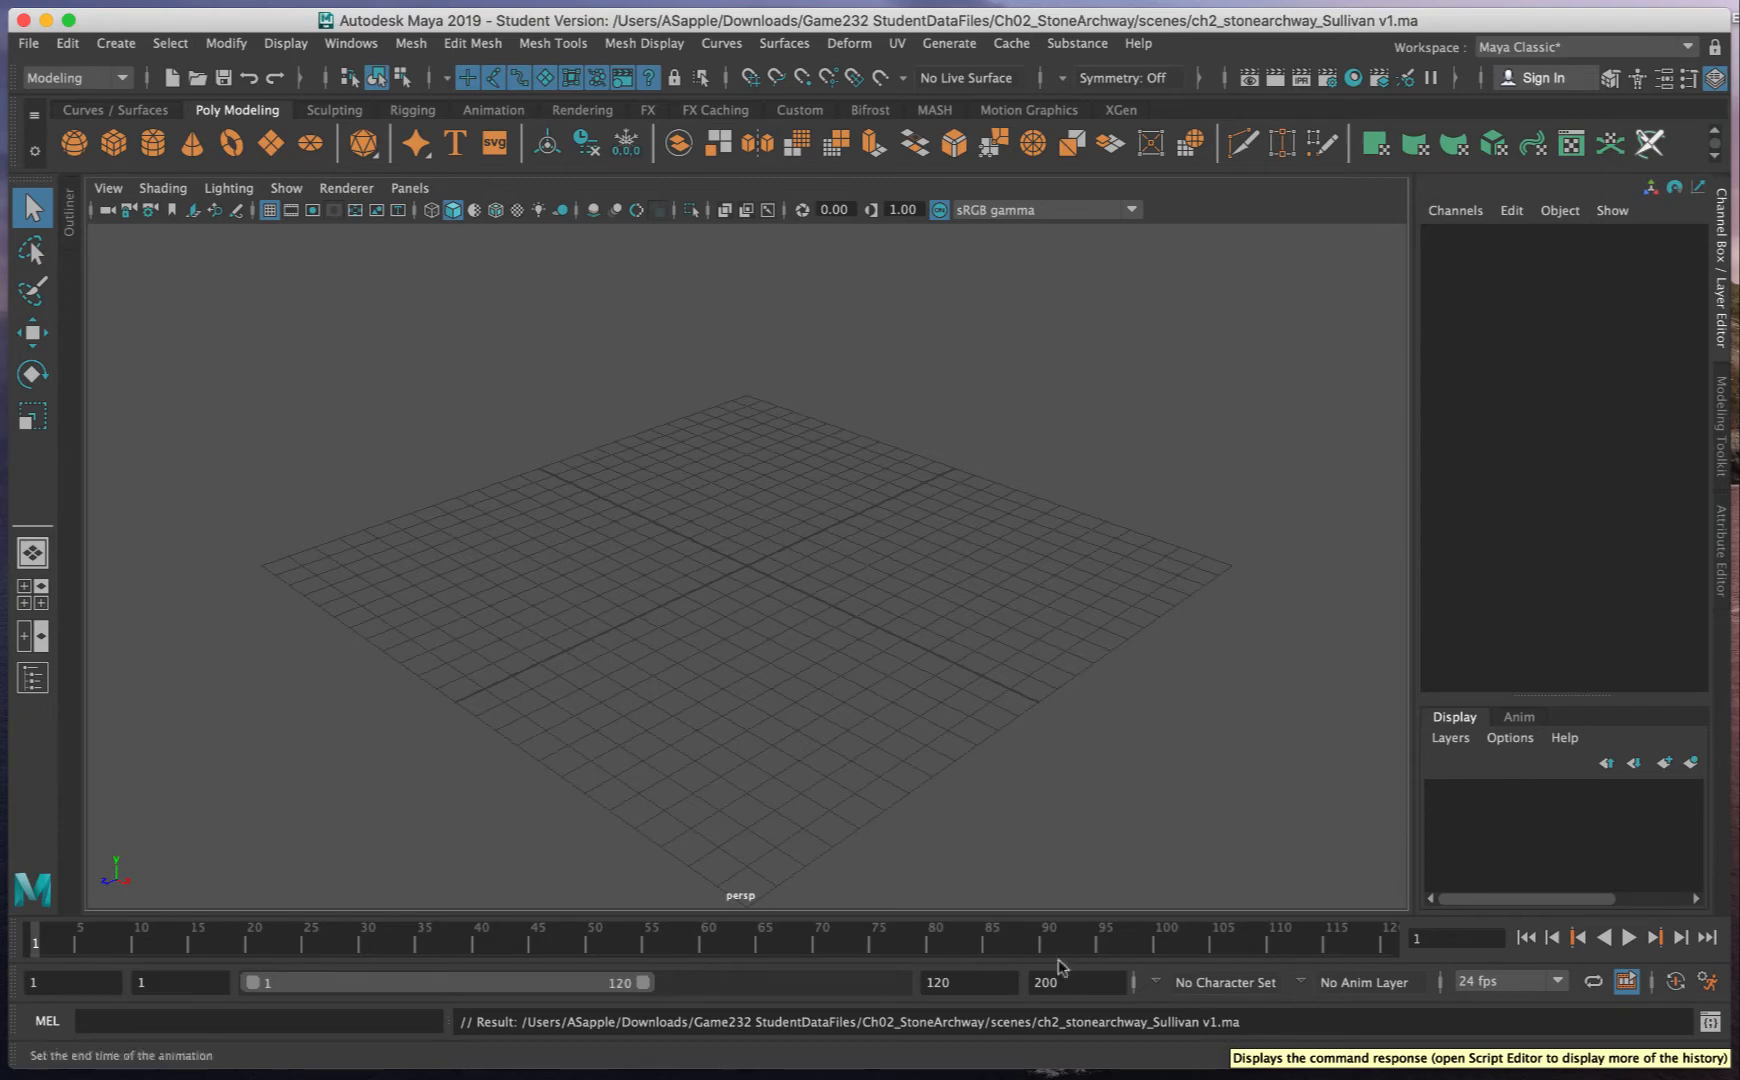
- Switch to the four-view layout and enlarge the front and side views
left_click(27, 594)
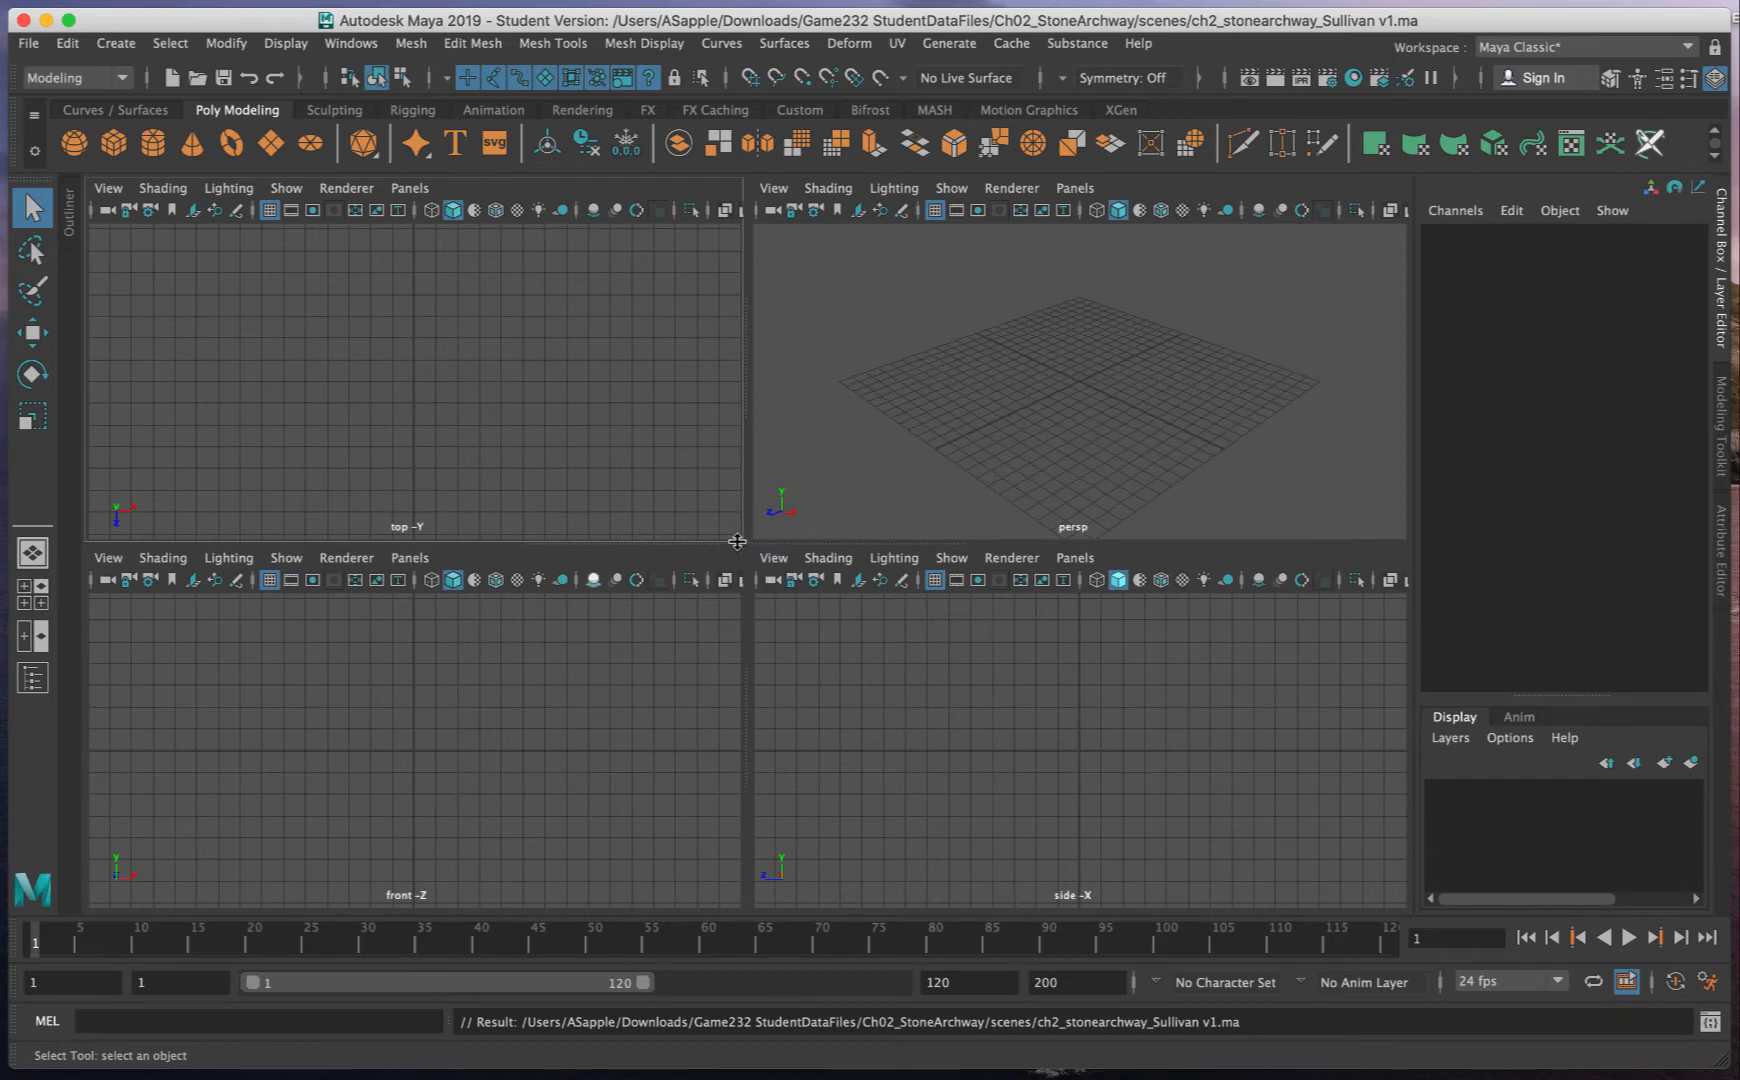
left_click_drag(737, 541, 742, 402)
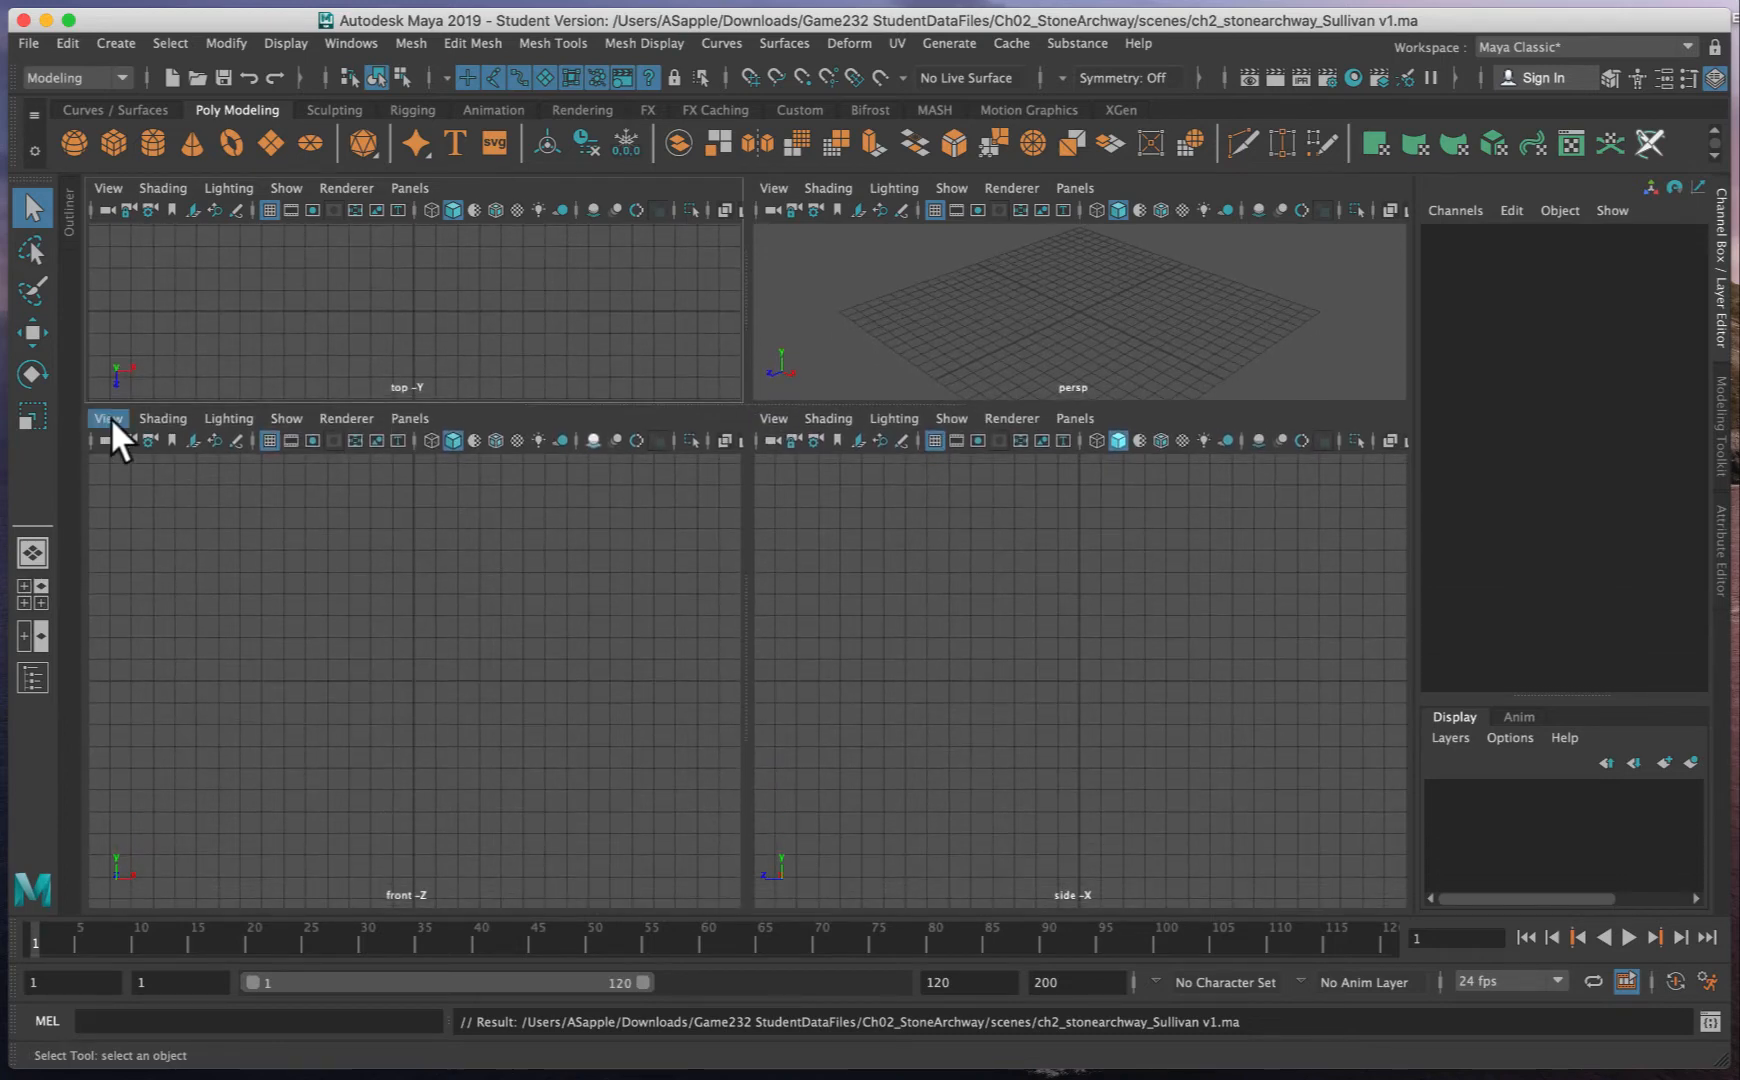
left_click(108, 418)
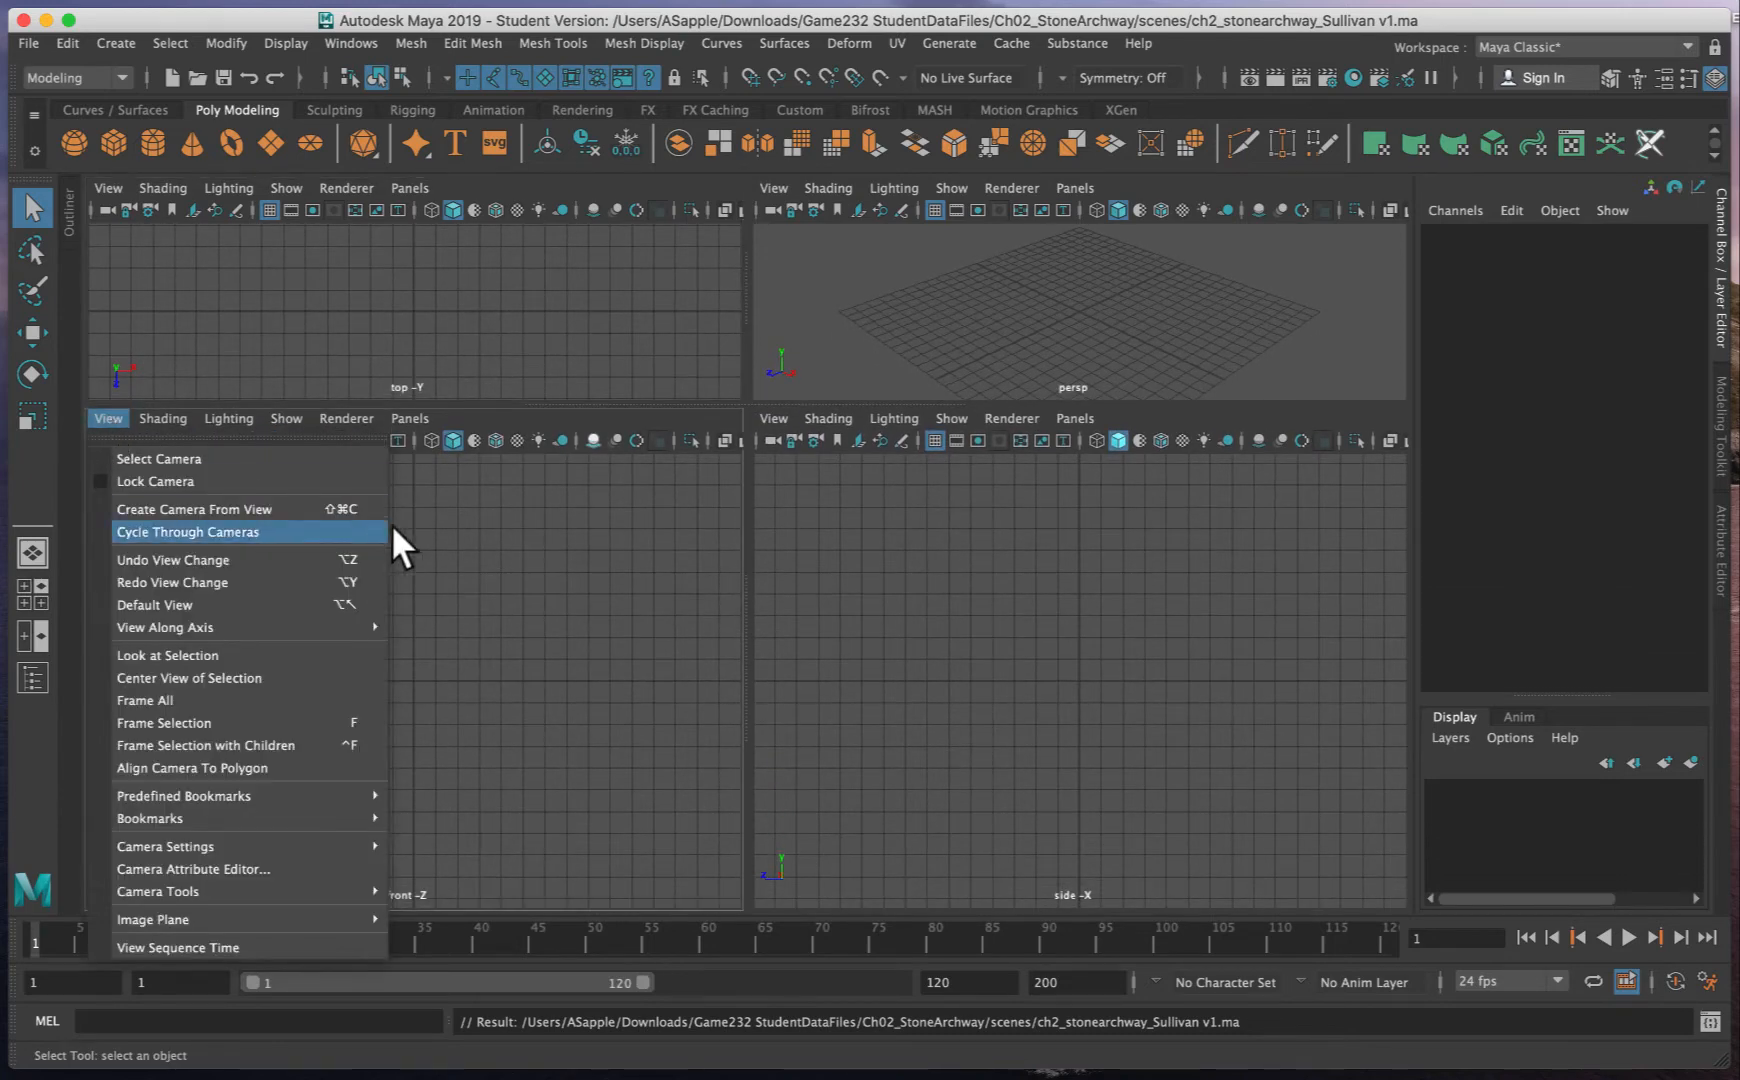
left_click(545, 647)
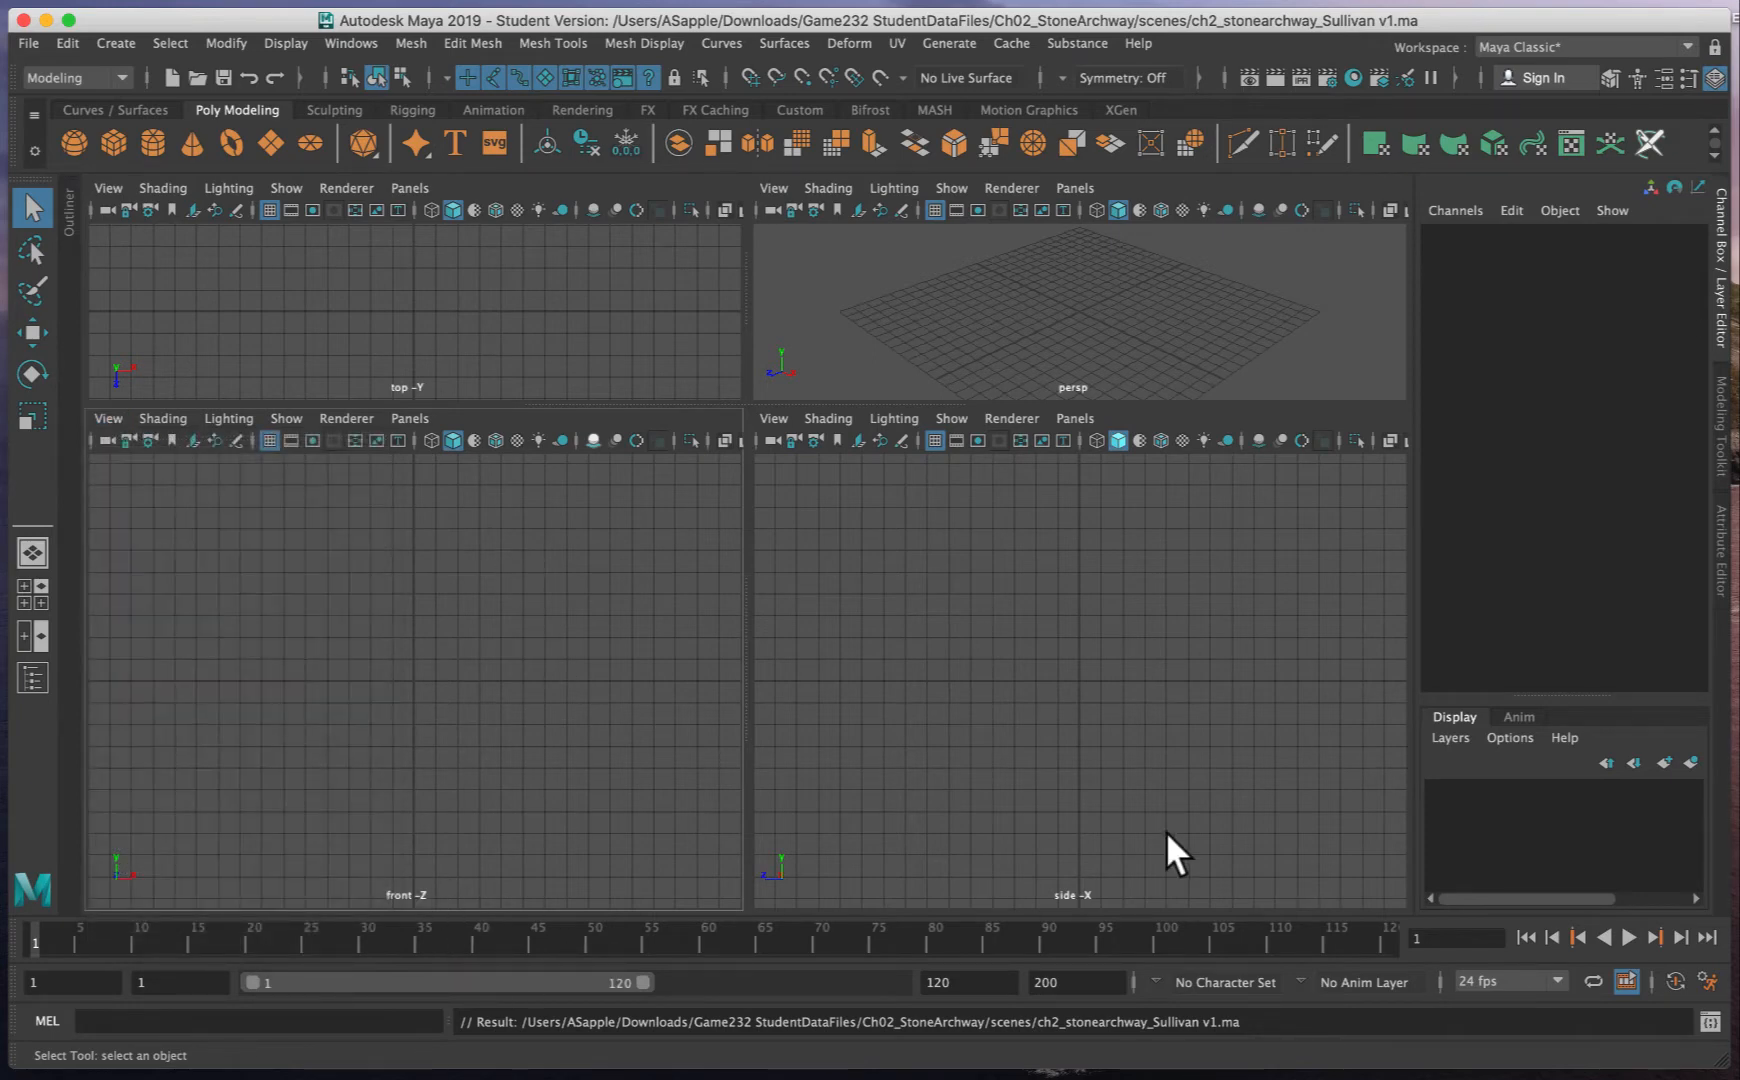
- Import stoneArch_Grid.tif from the sourceimages folder as an image plane in the front view
left_click(105, 418)
mouse_move(147, 912)
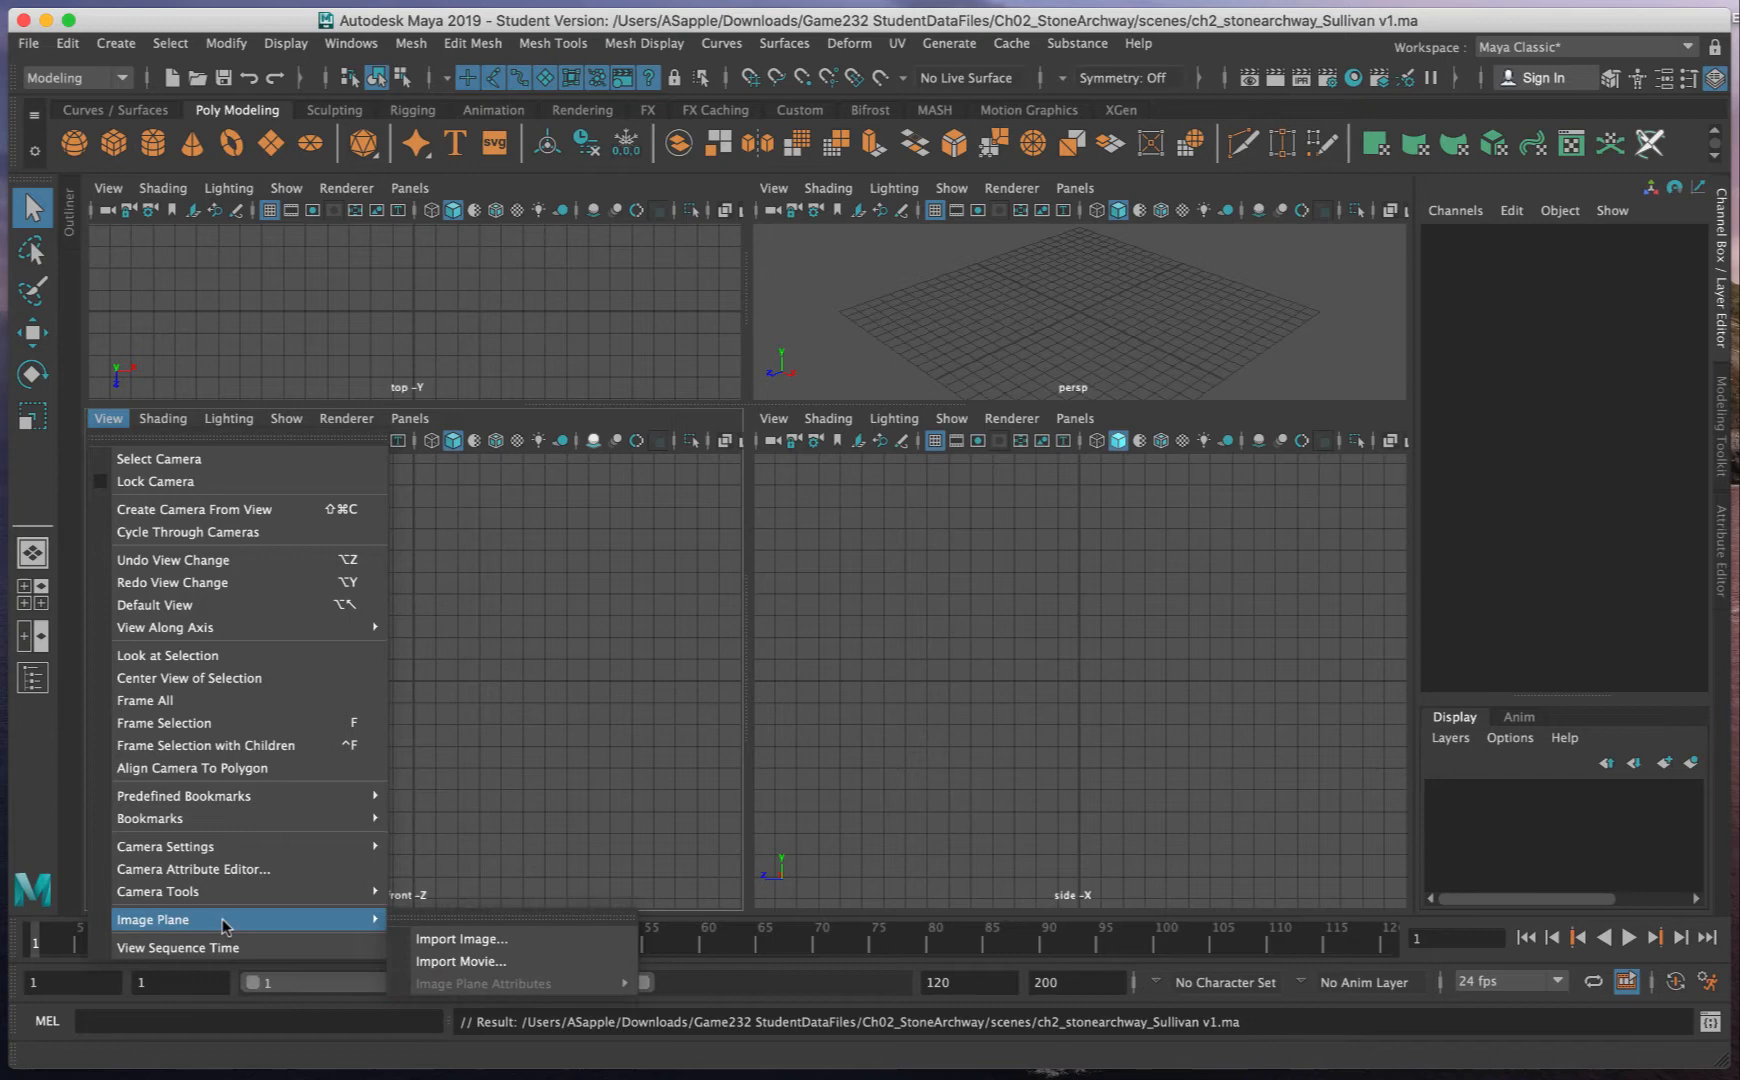
left_click(443, 940)
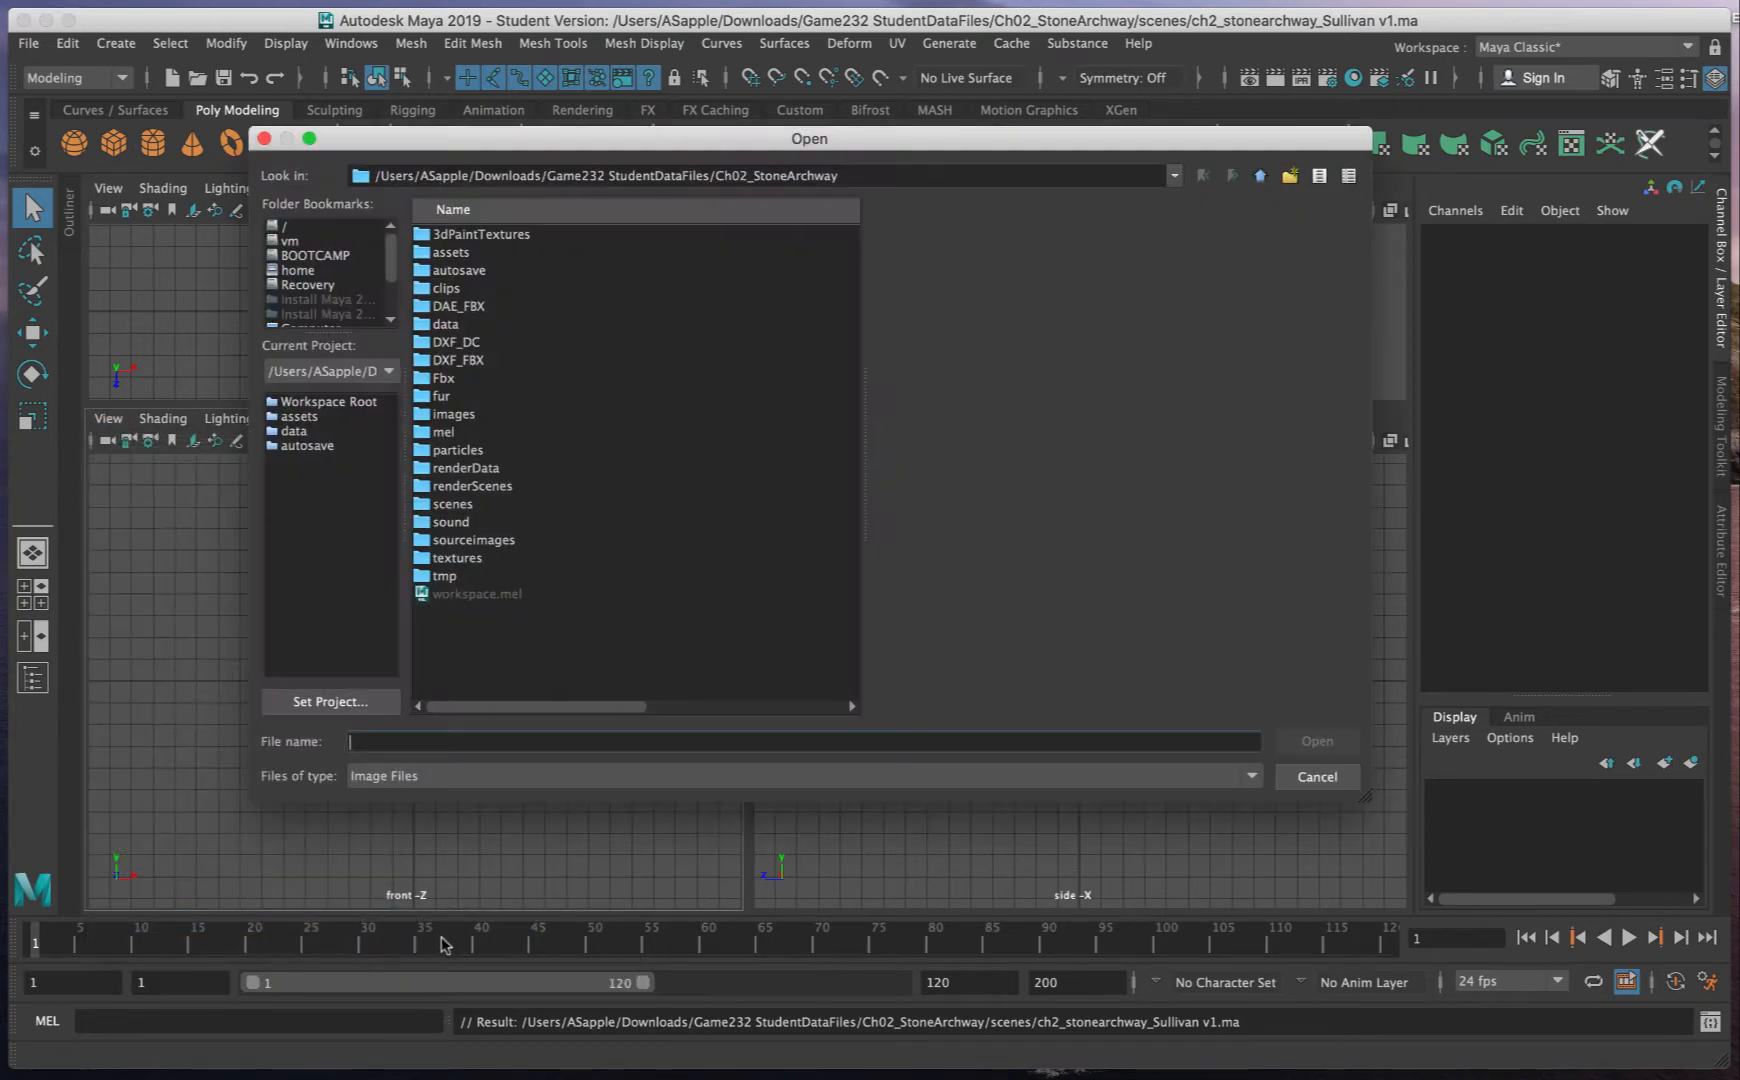
left_click(495, 541)
double_click(496, 544)
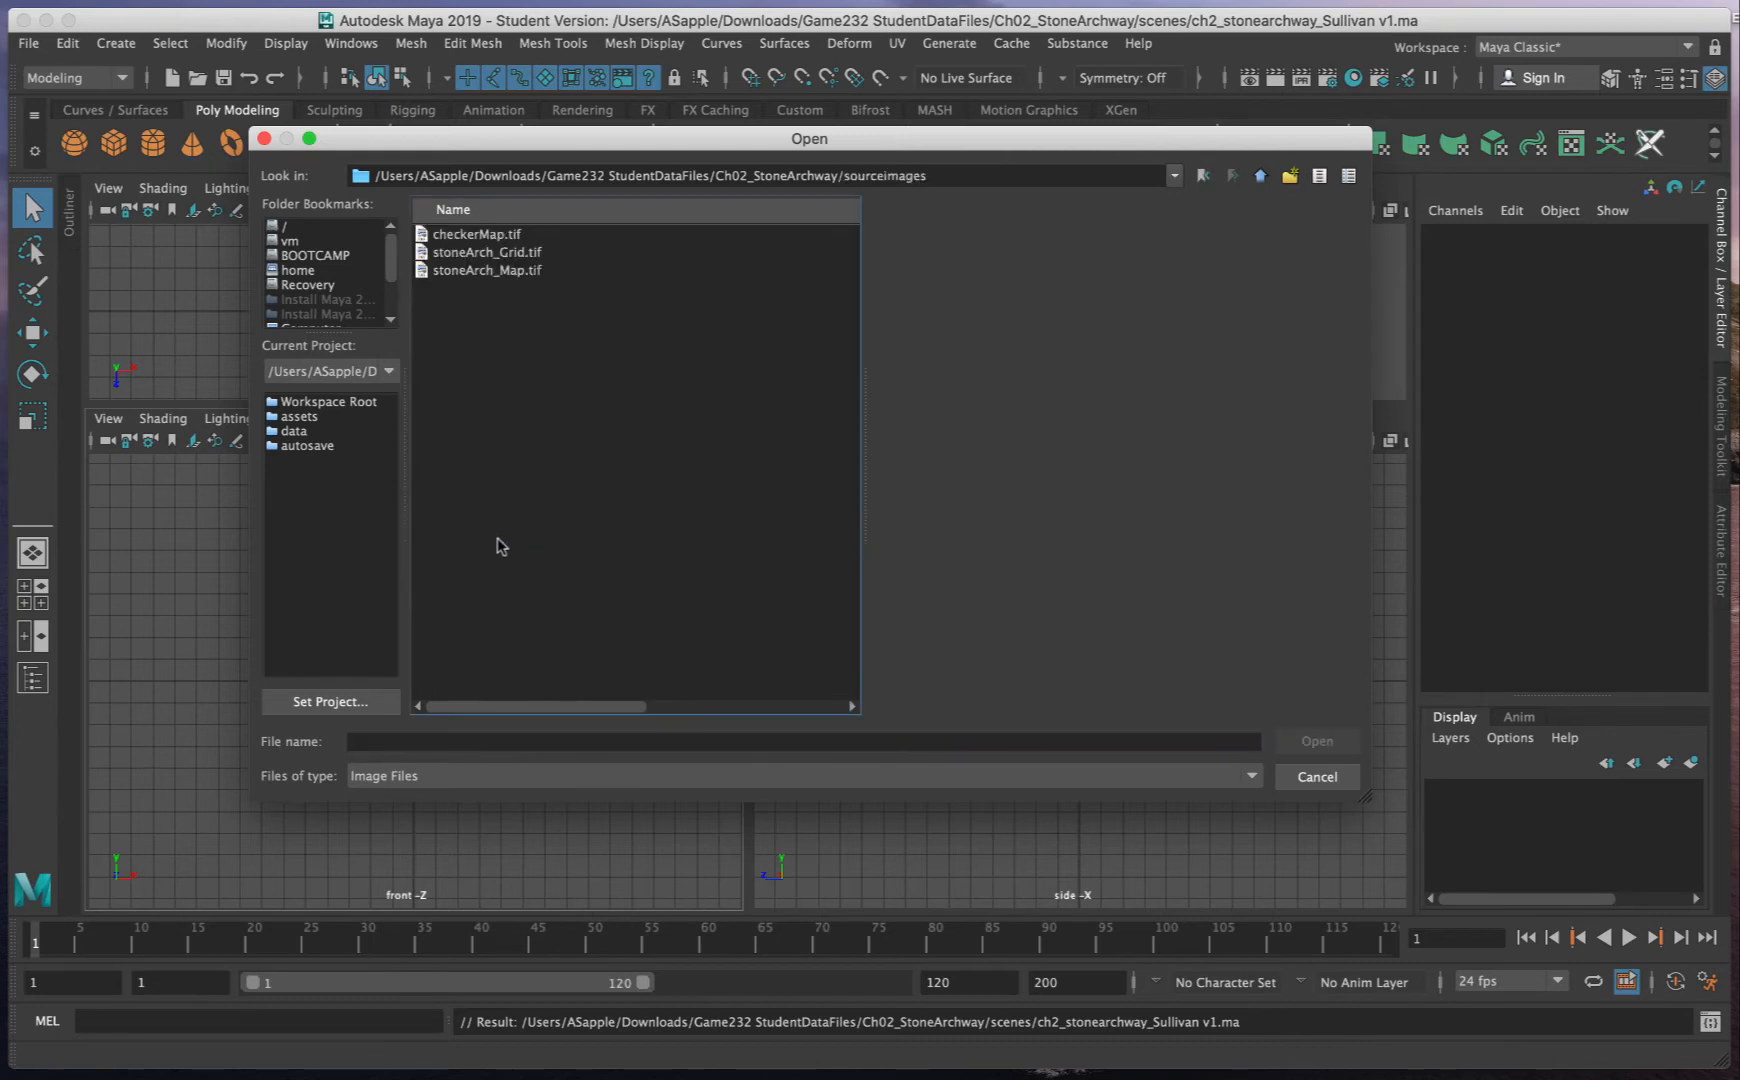
left_click(509, 255)
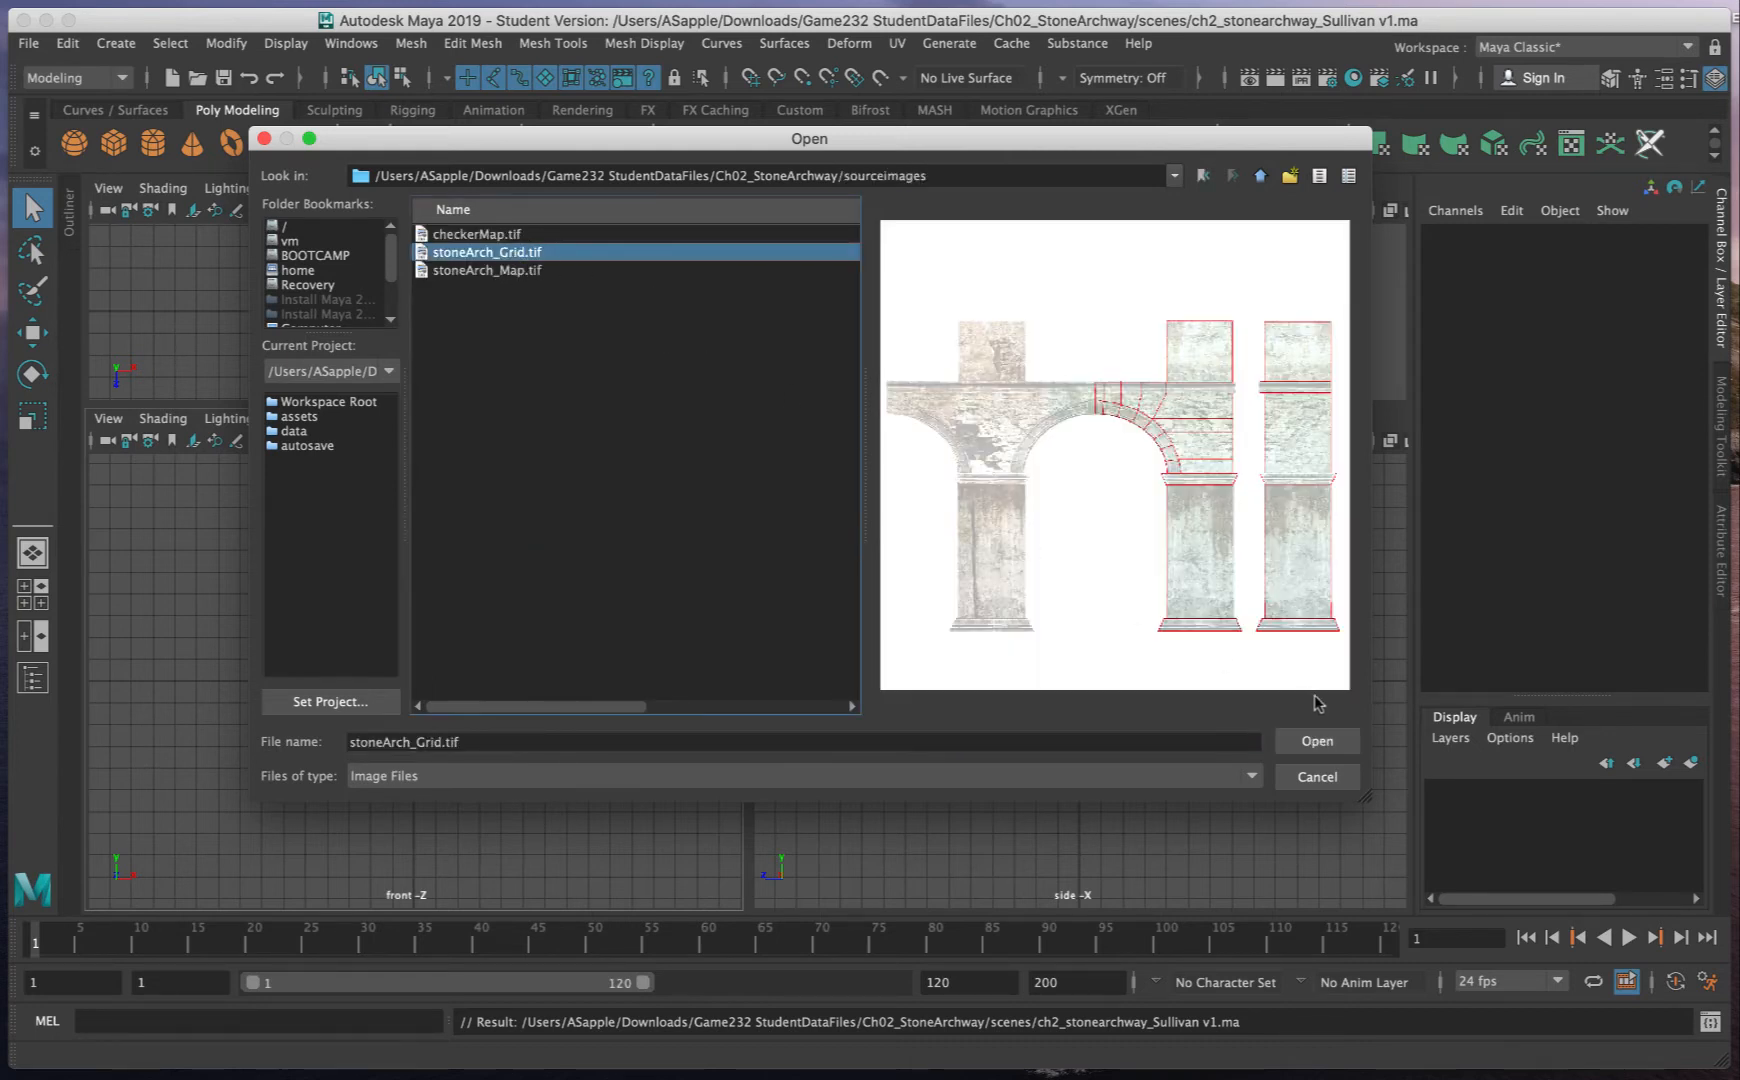
left_click(1317, 741)
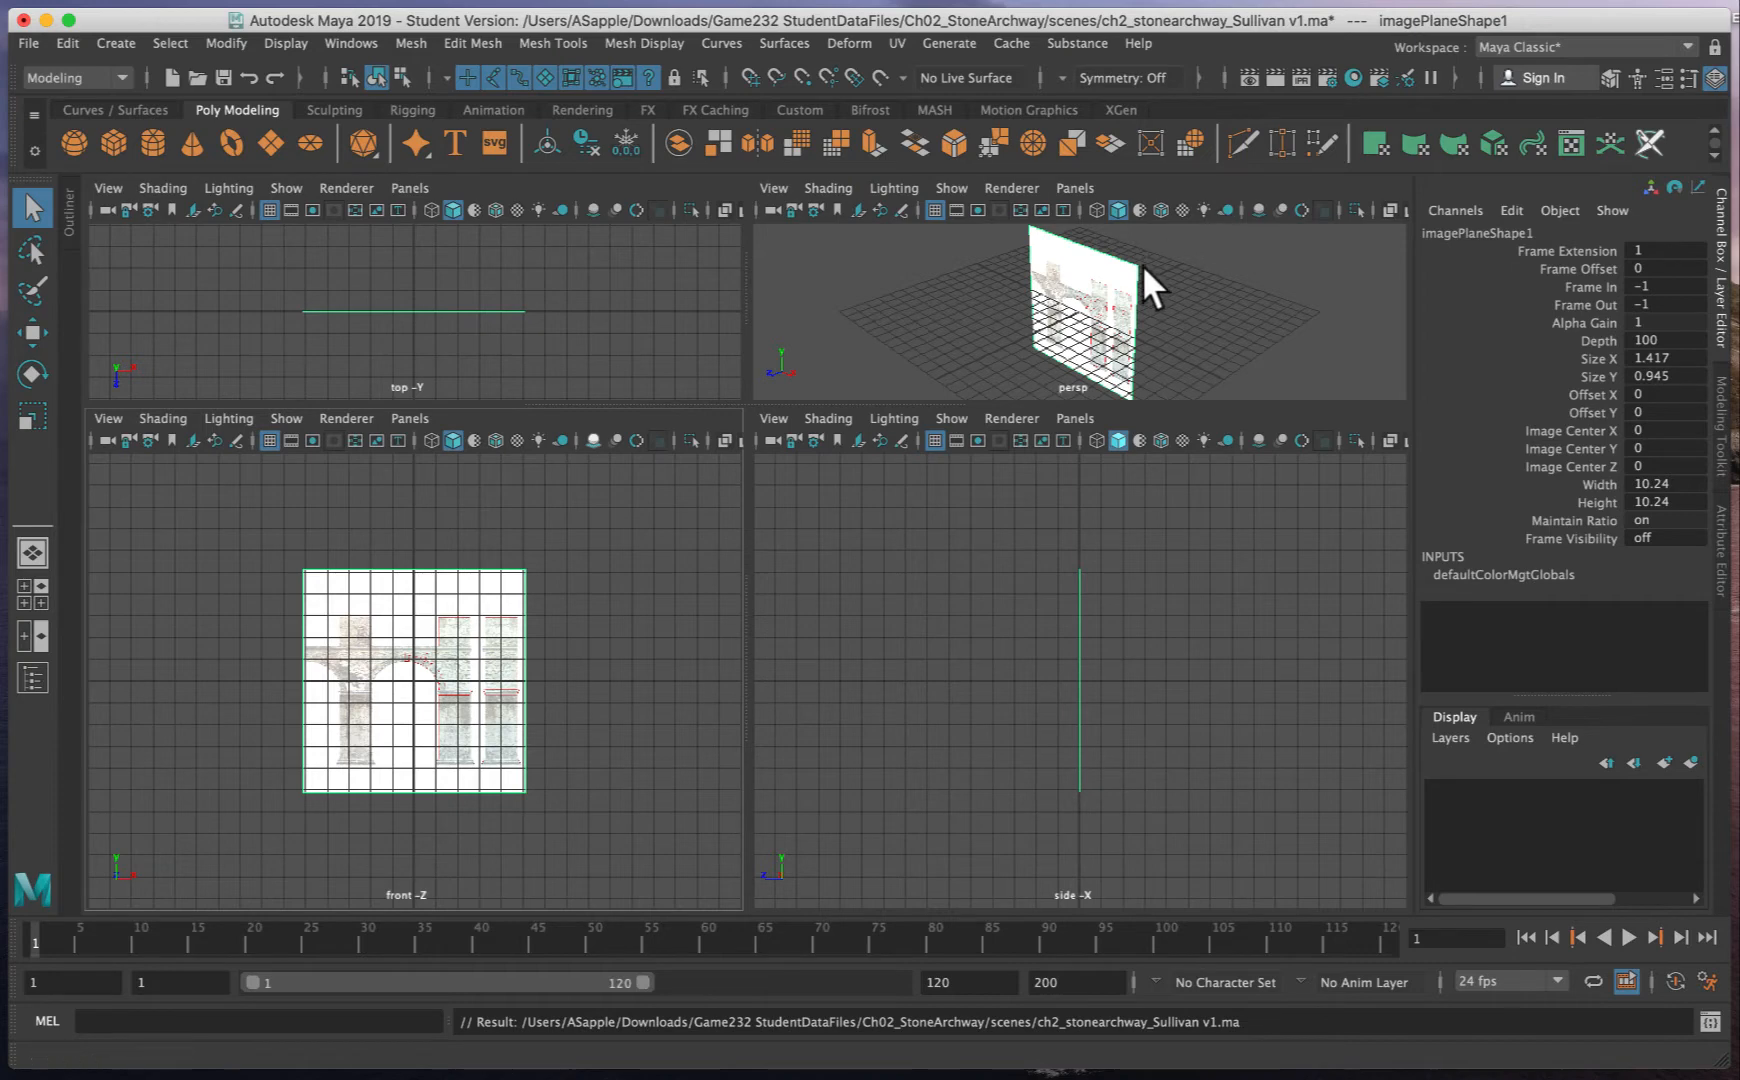
- Import stoneArch_Grid.tif from the sourceimages folder as an image plane in the side view
left_click(768, 416)
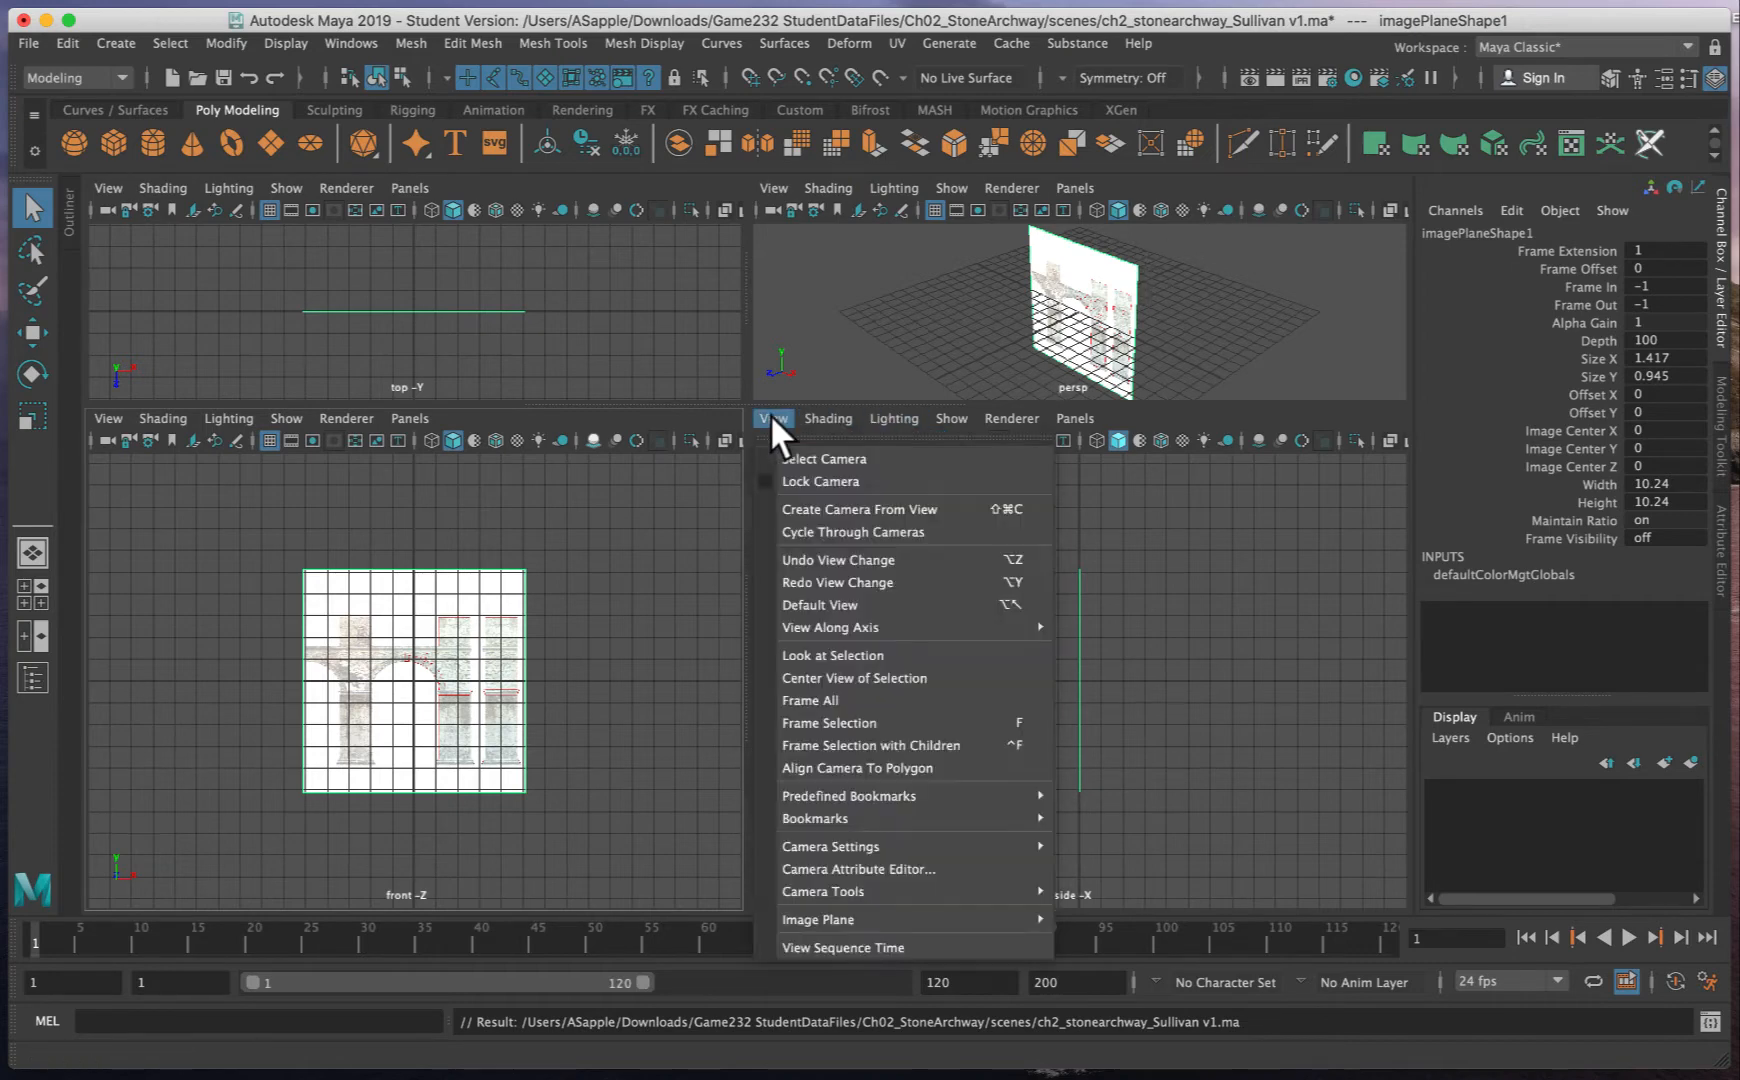
mouse_move(855, 921)
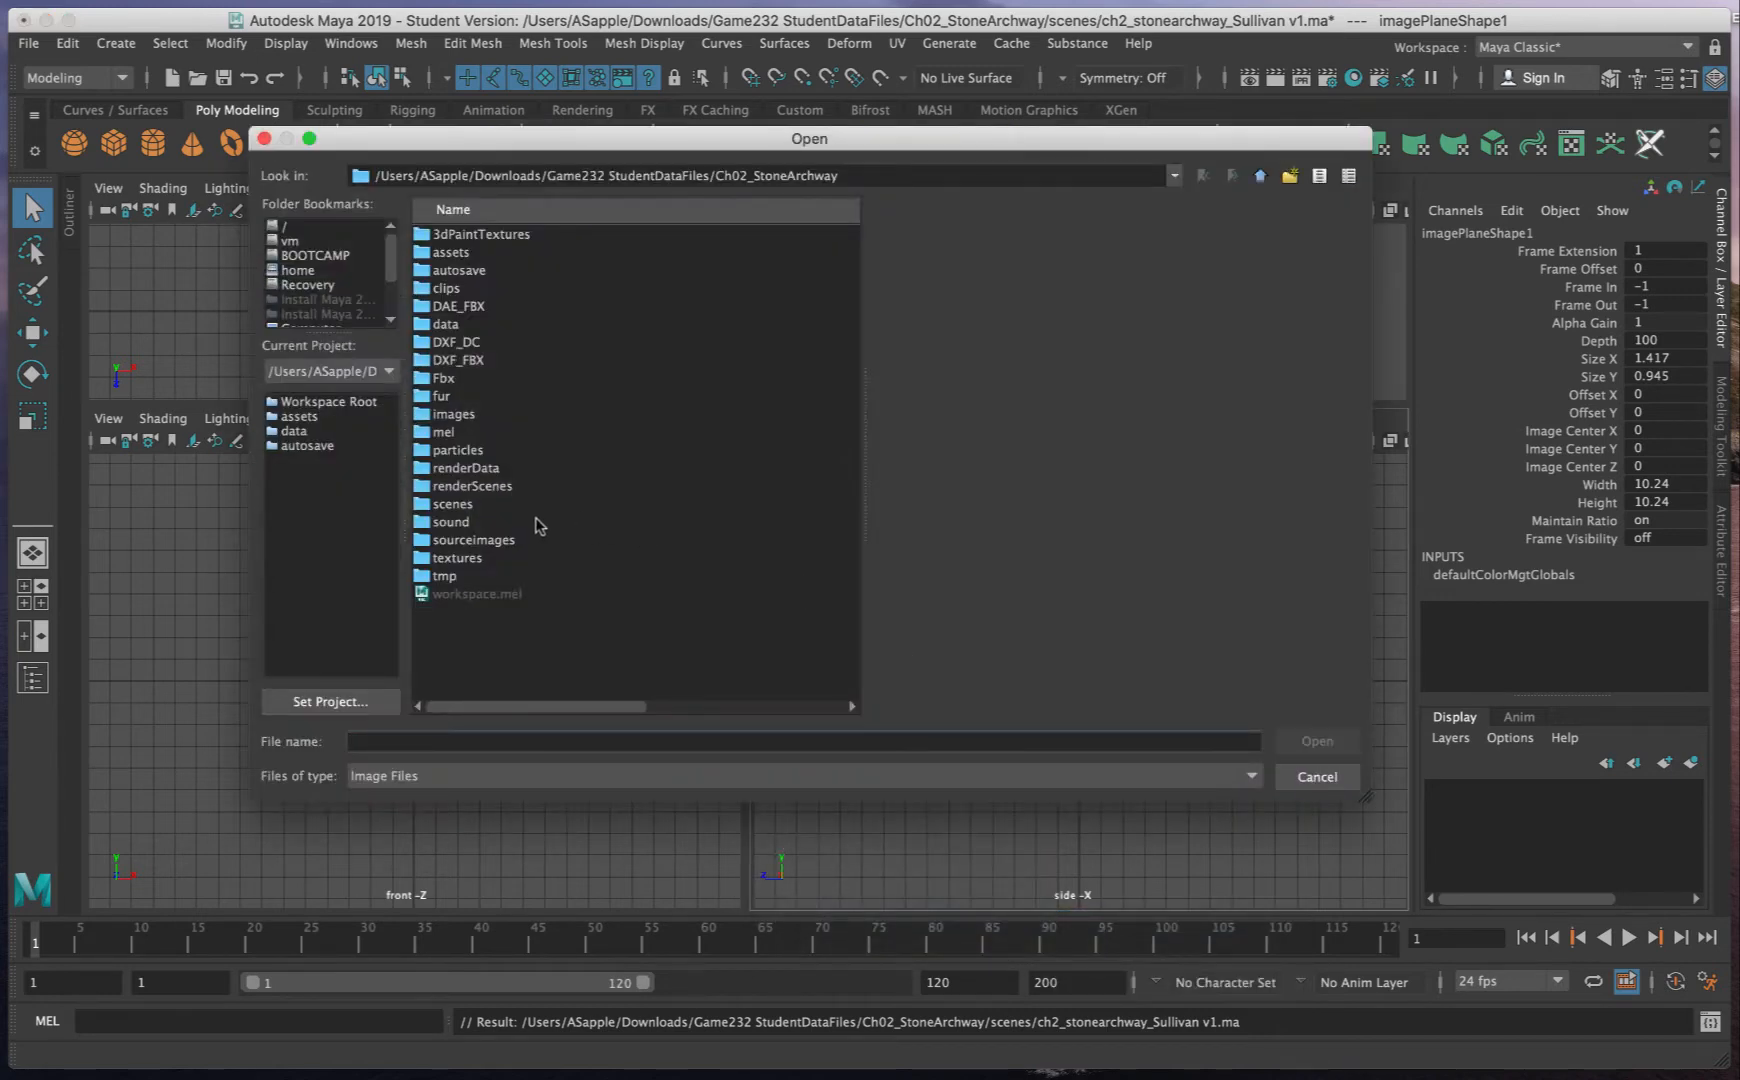
double_click(497, 540)
left_click(514, 252)
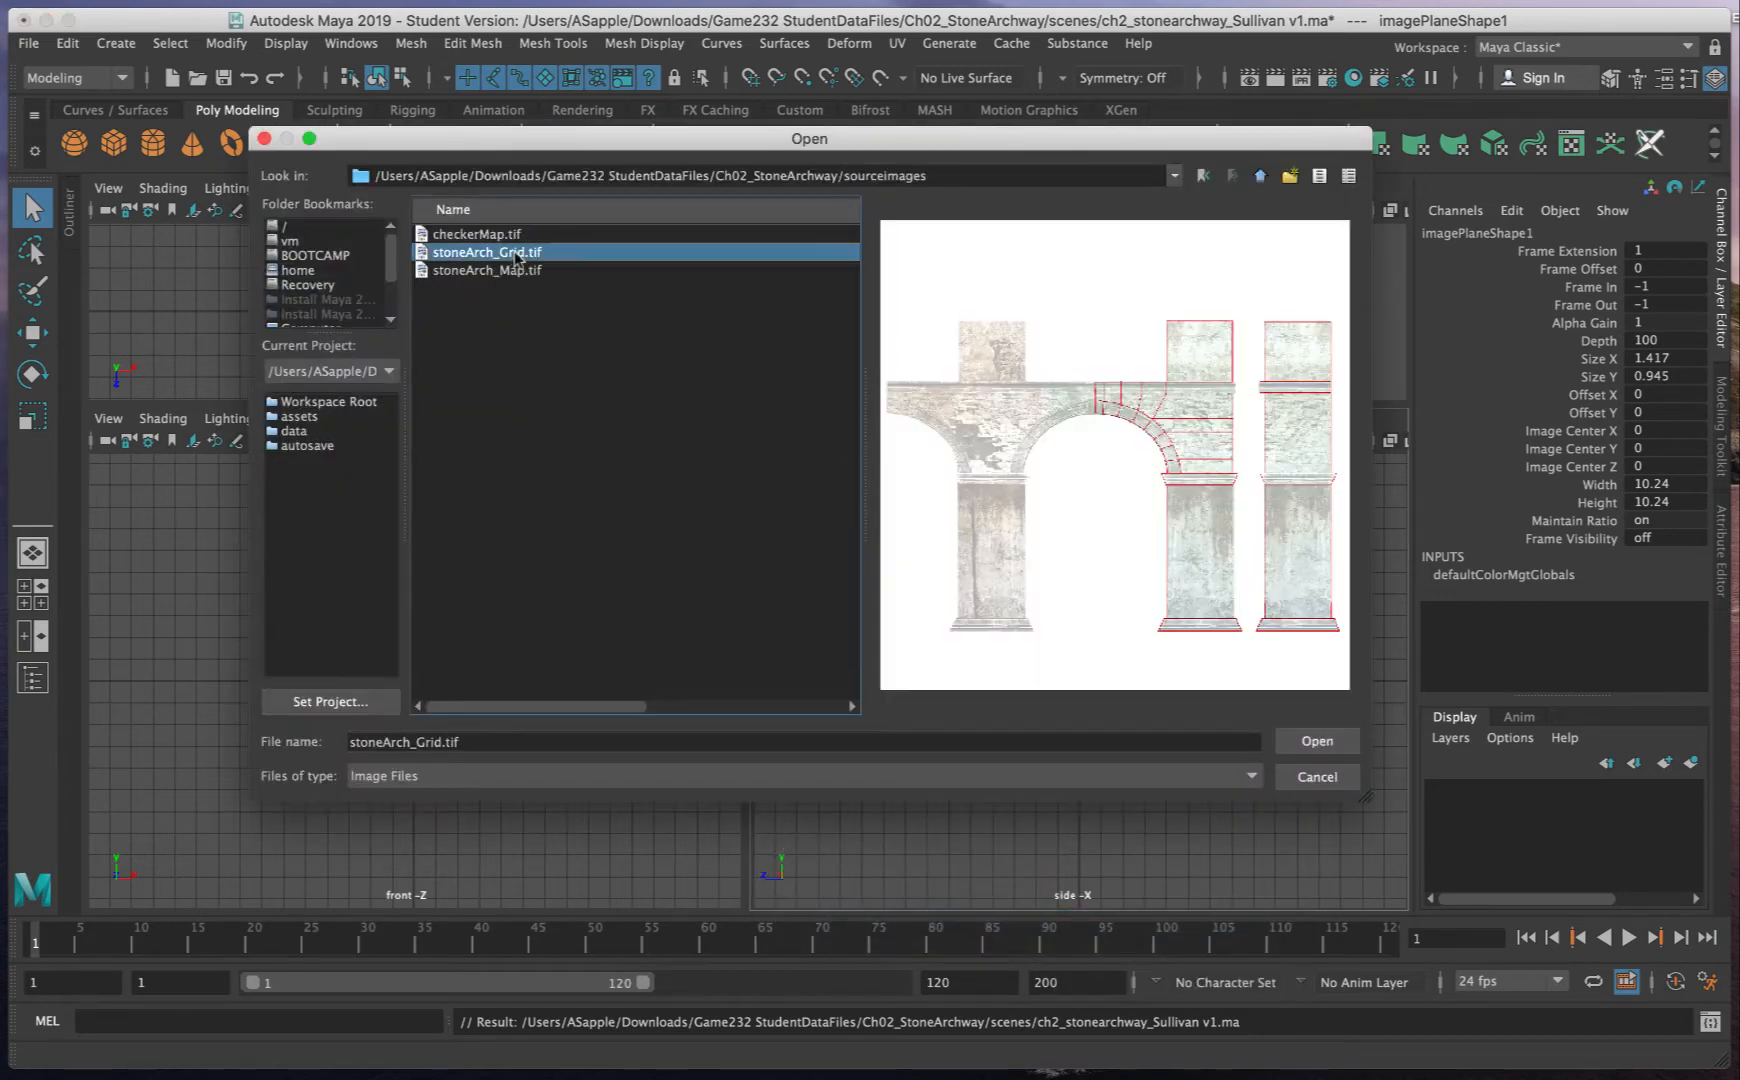
left_click(1316, 741)
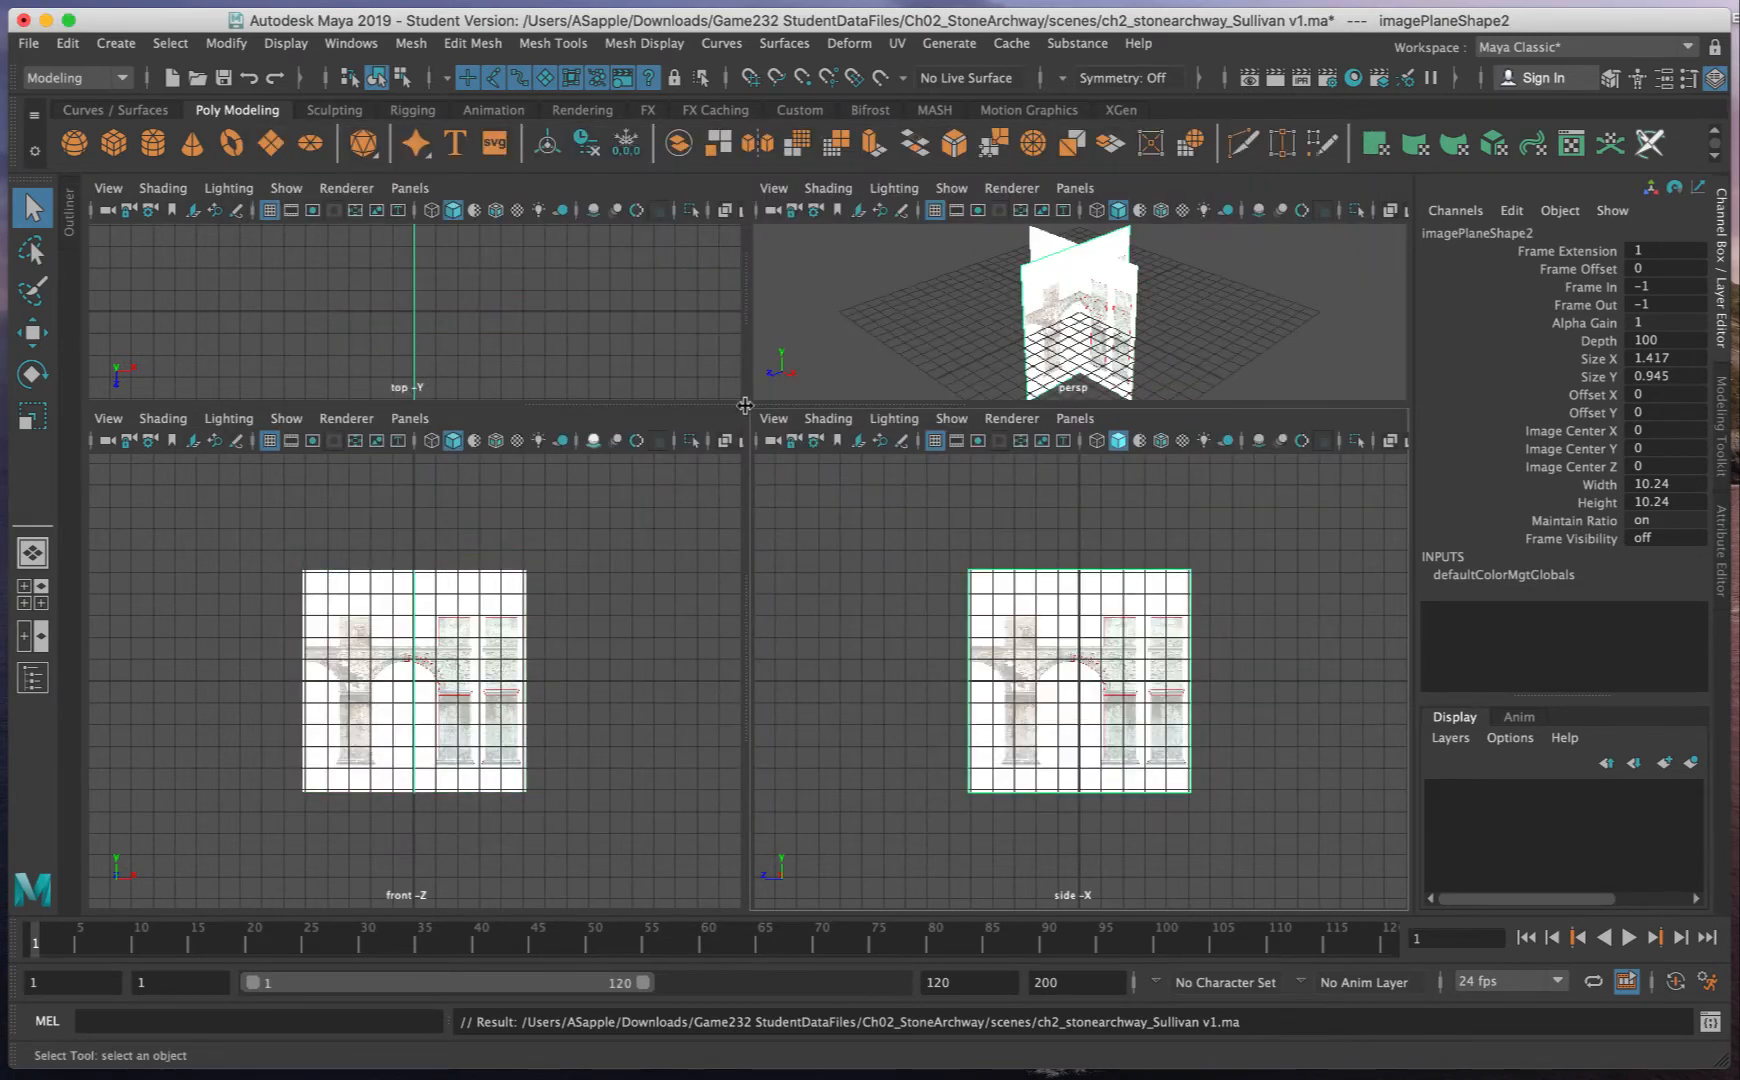
- Enlarge the perspective view, select the side view's image plane and examine how the two reference planes cross
left_click_drag(776, 404, 775, 560)
left_click_drag(1218, 381, 1114, 355, "alt")
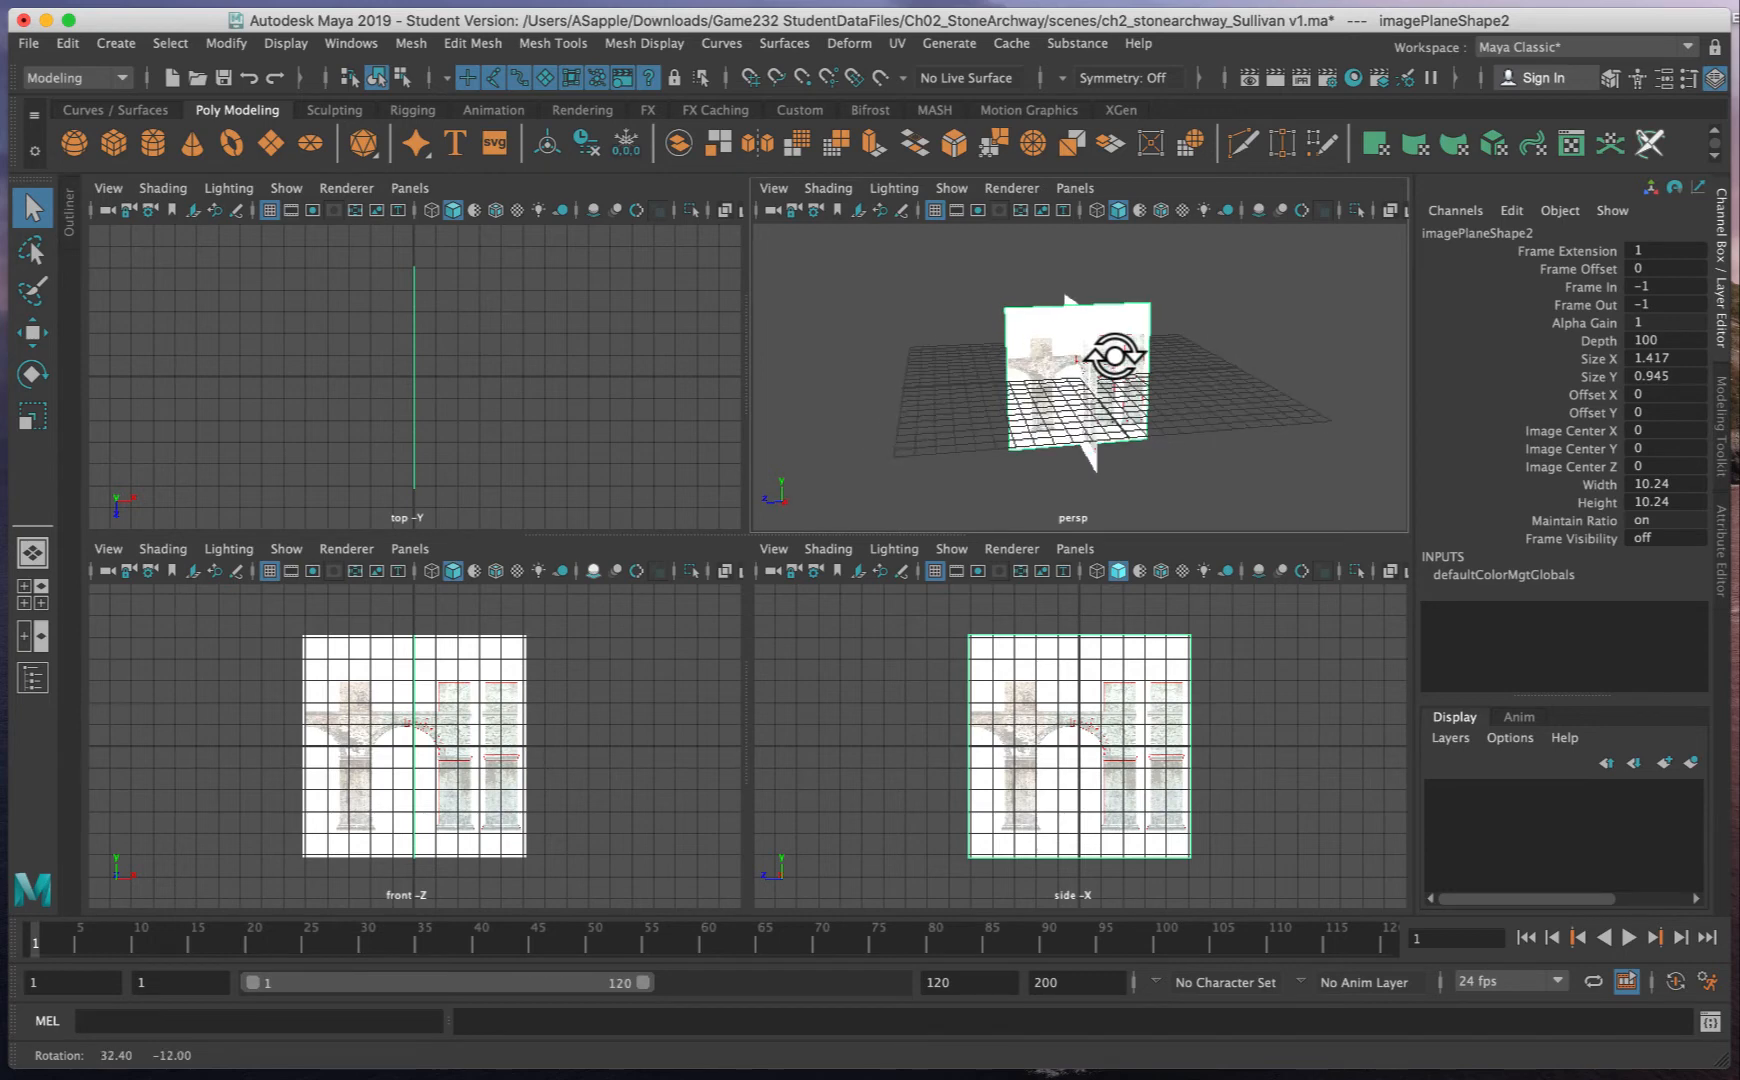
left_click(1170, 307)
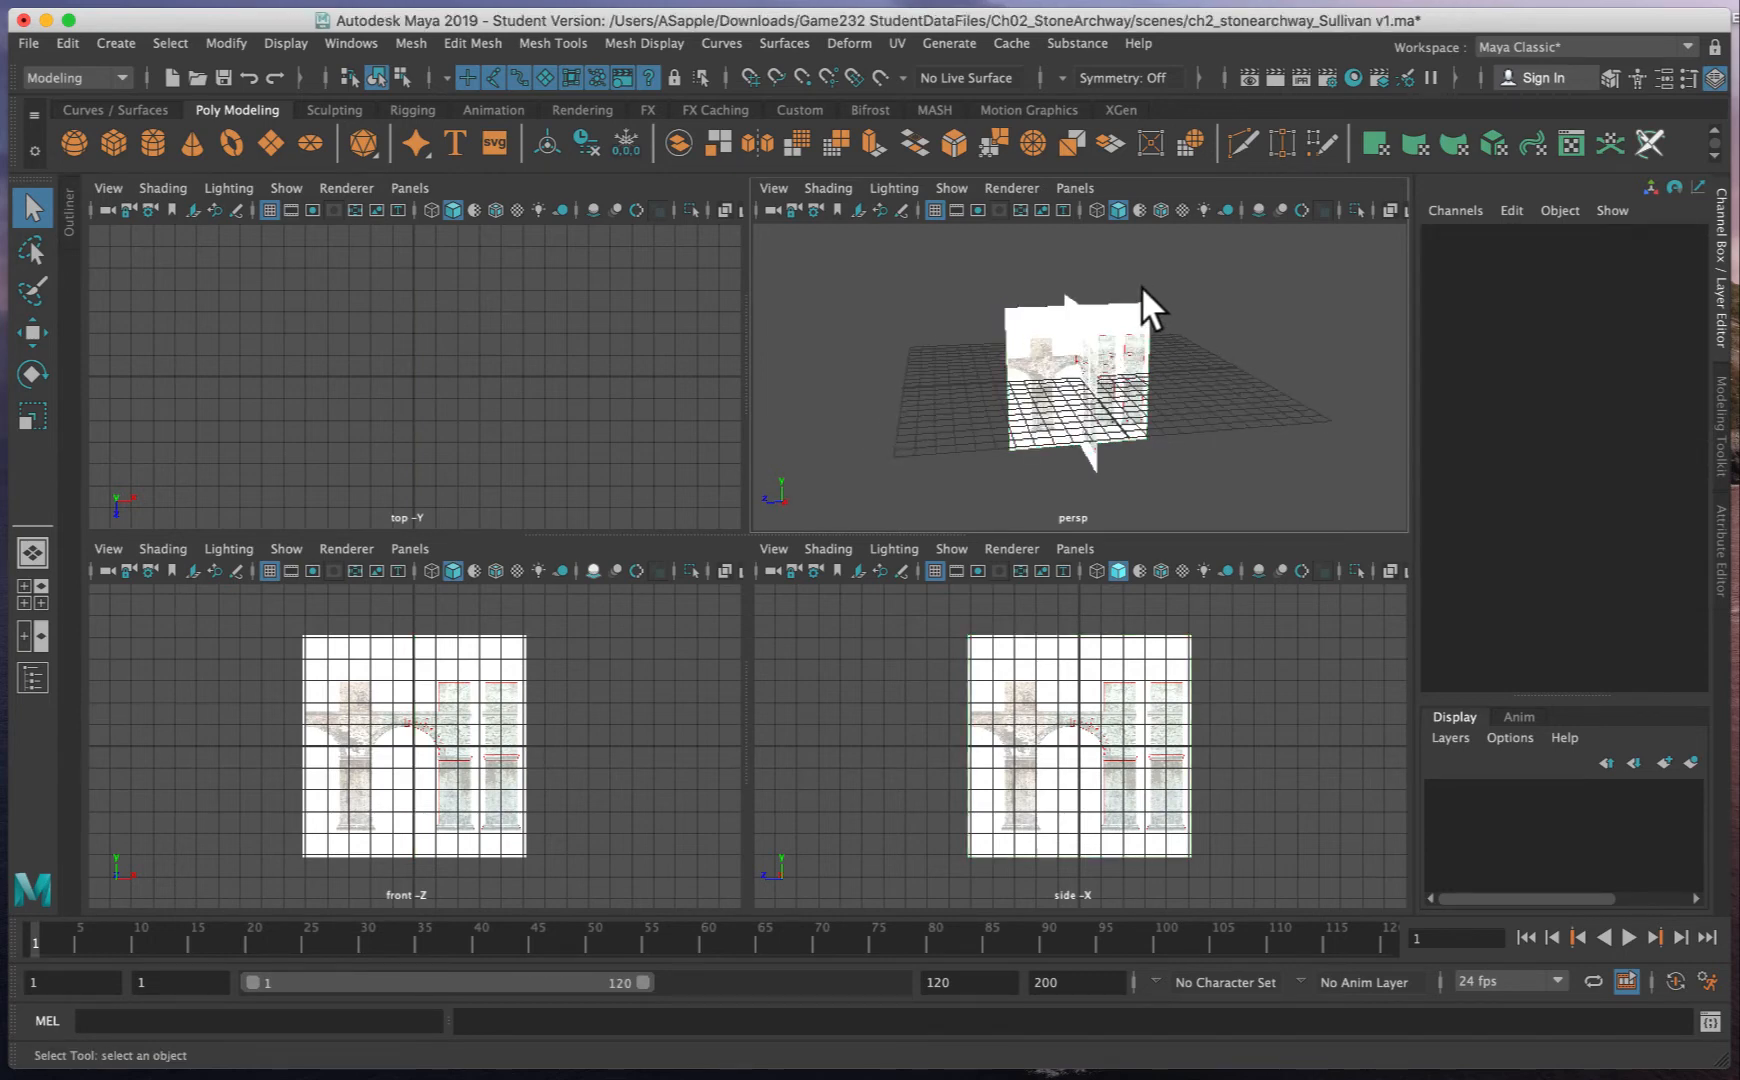
left_click(1142, 302)
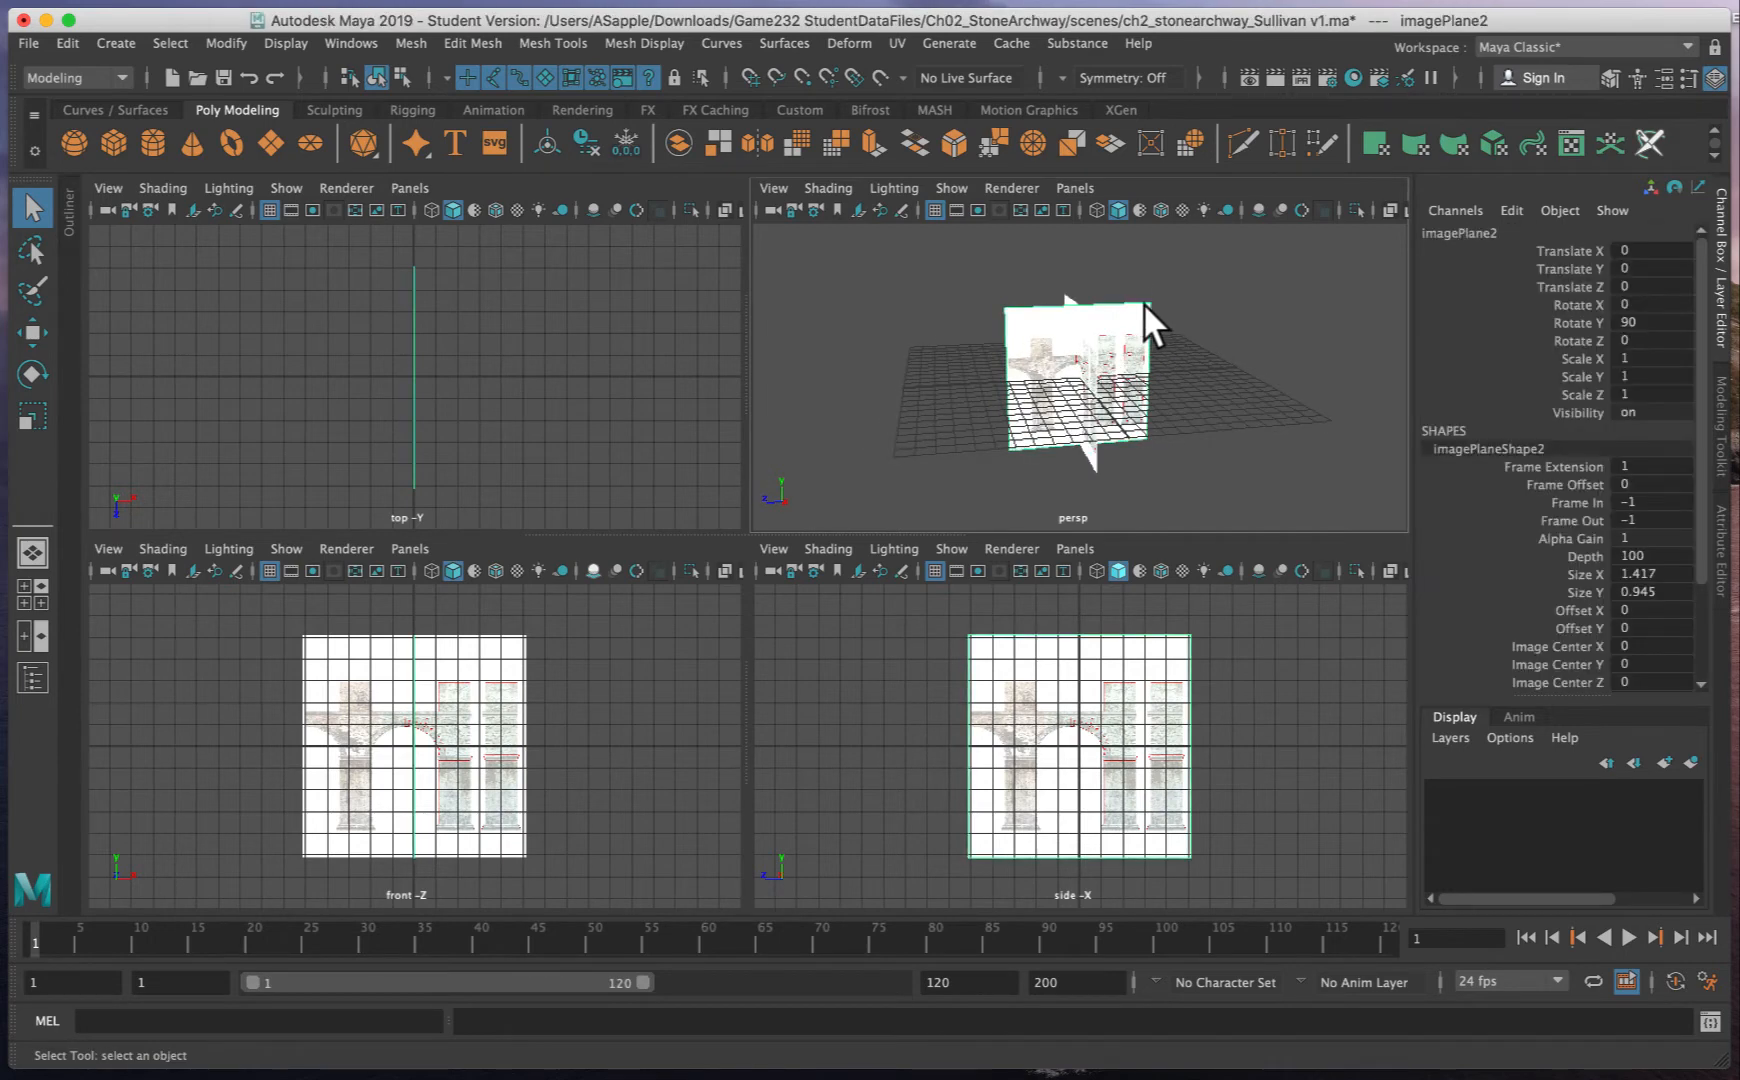
left_click(1242, 324)
key("space")
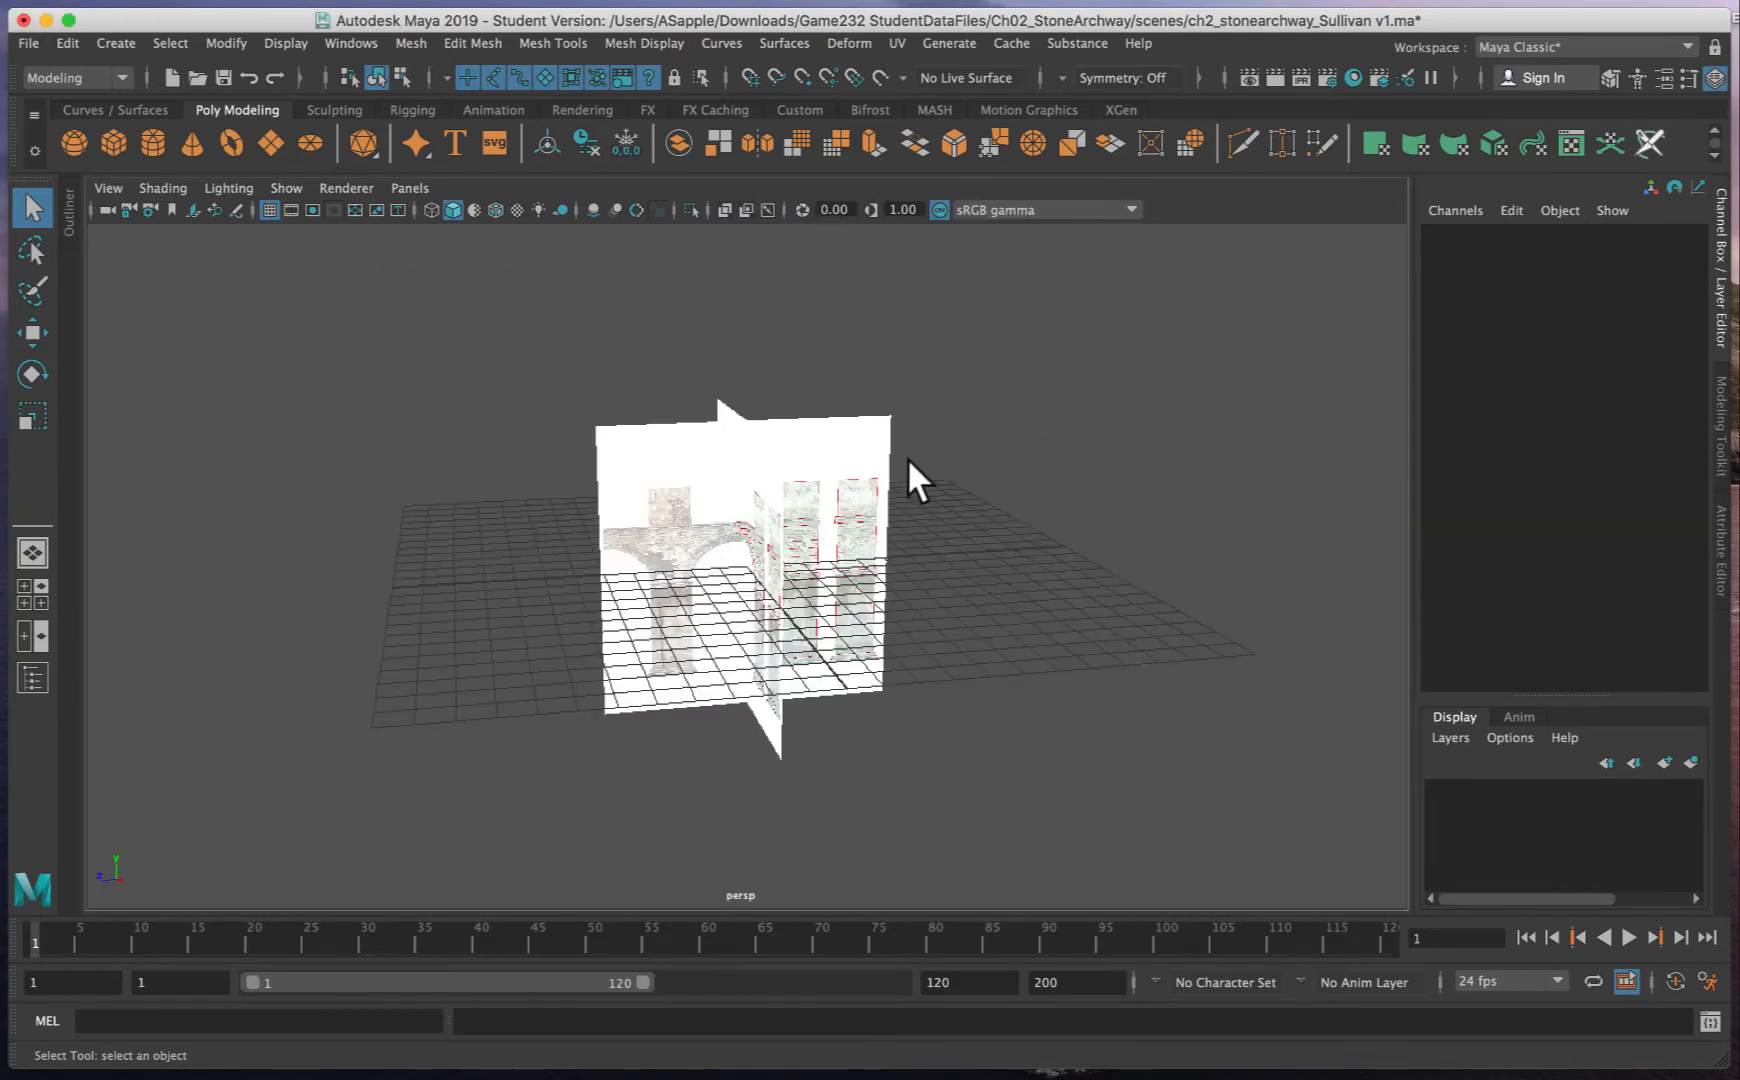
left_click(877, 425)
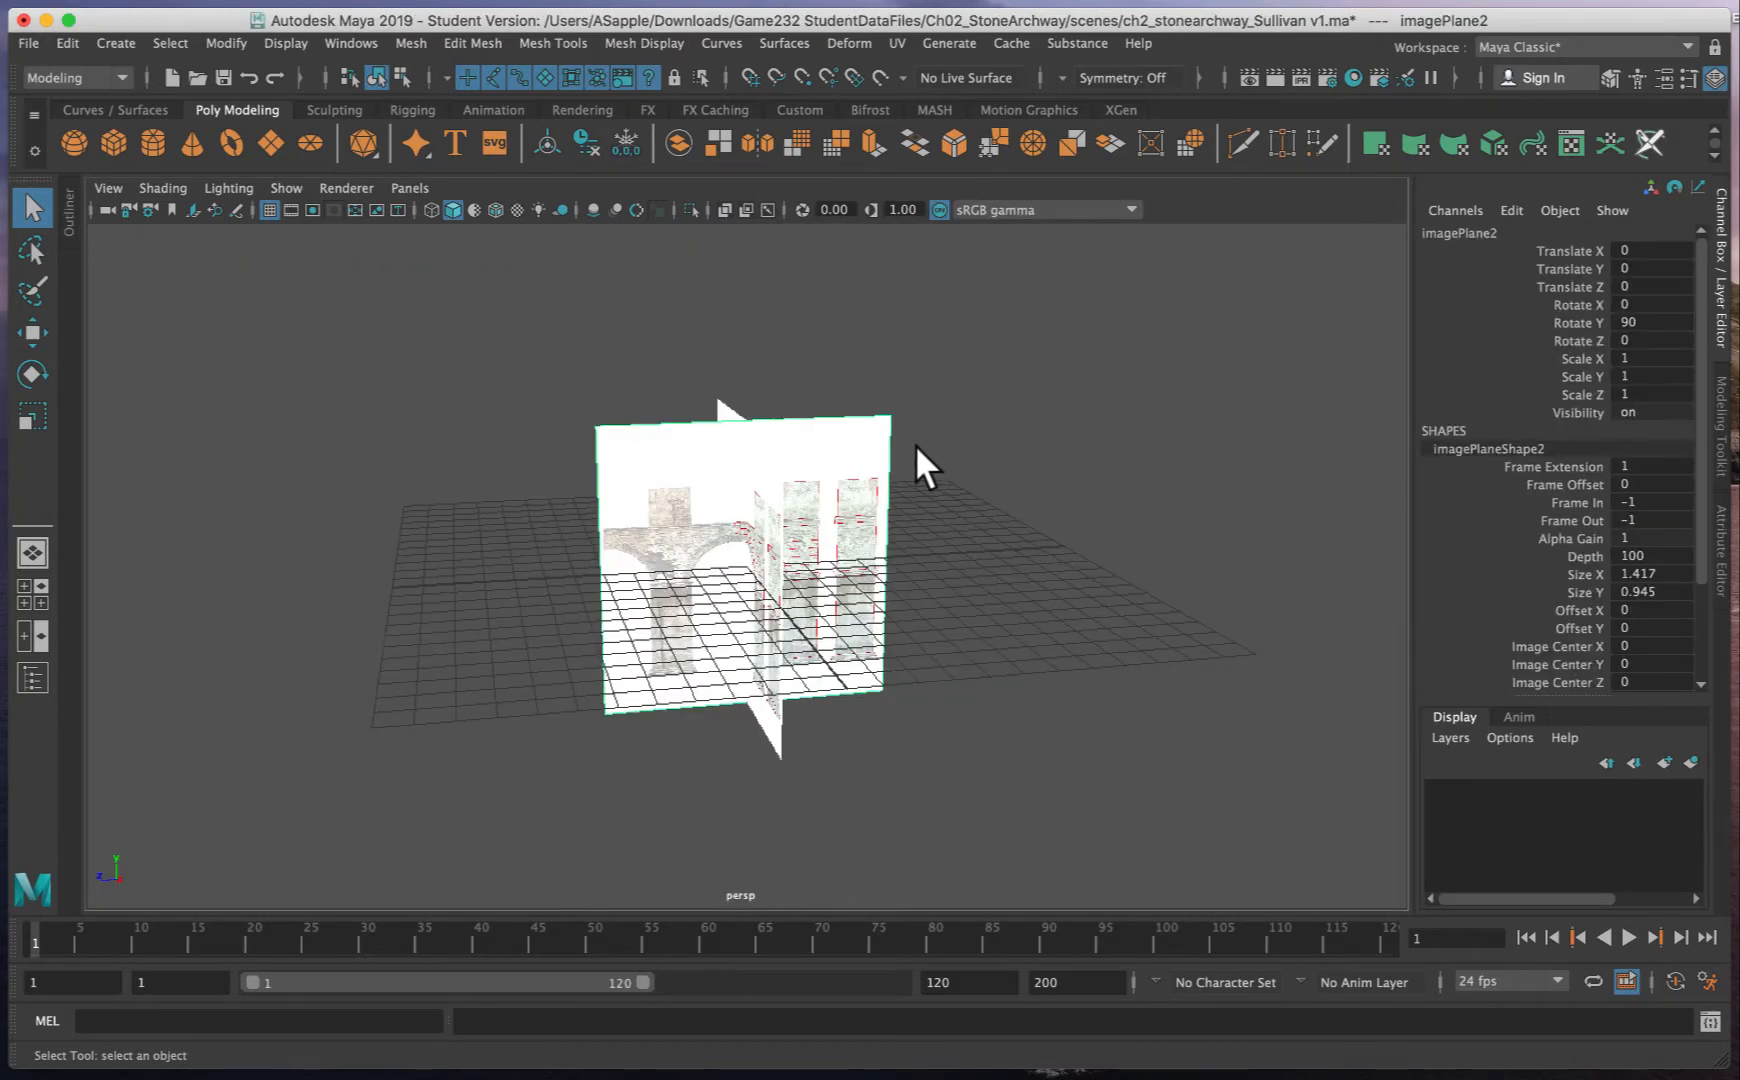
key("space")
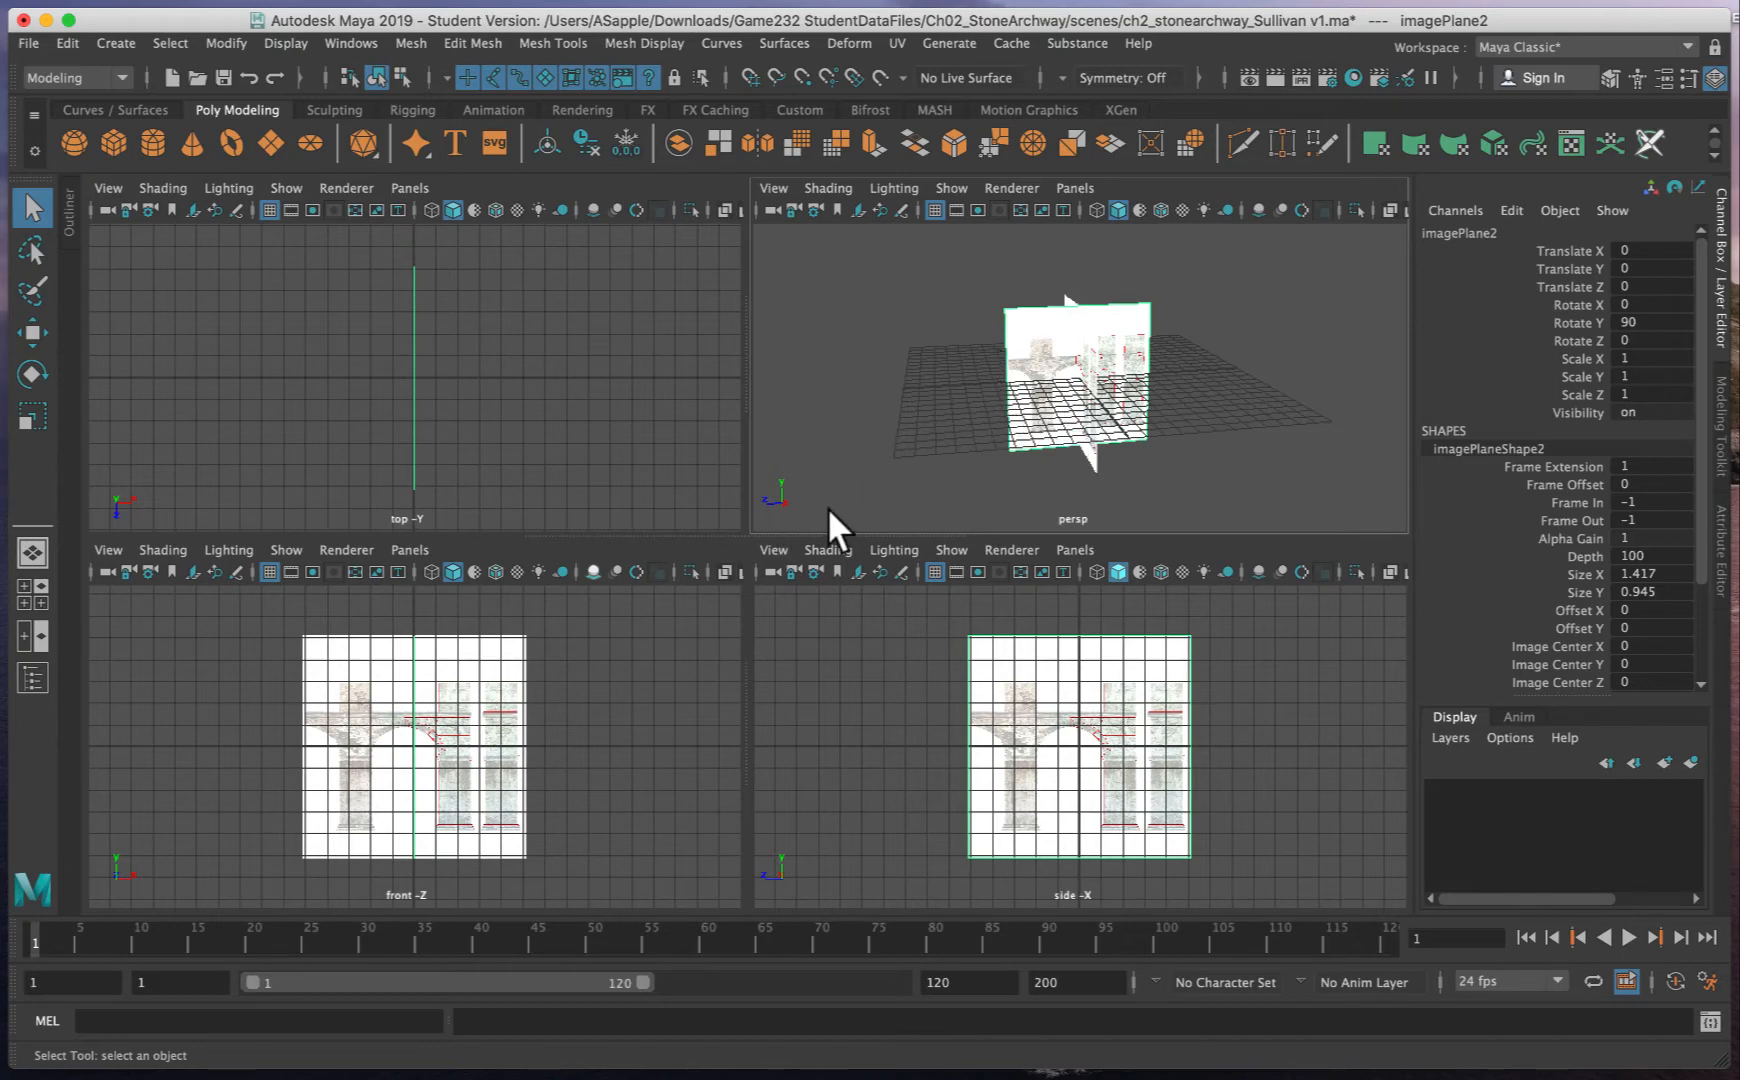
left_click_drag(821, 498, 920, 528, "alt")
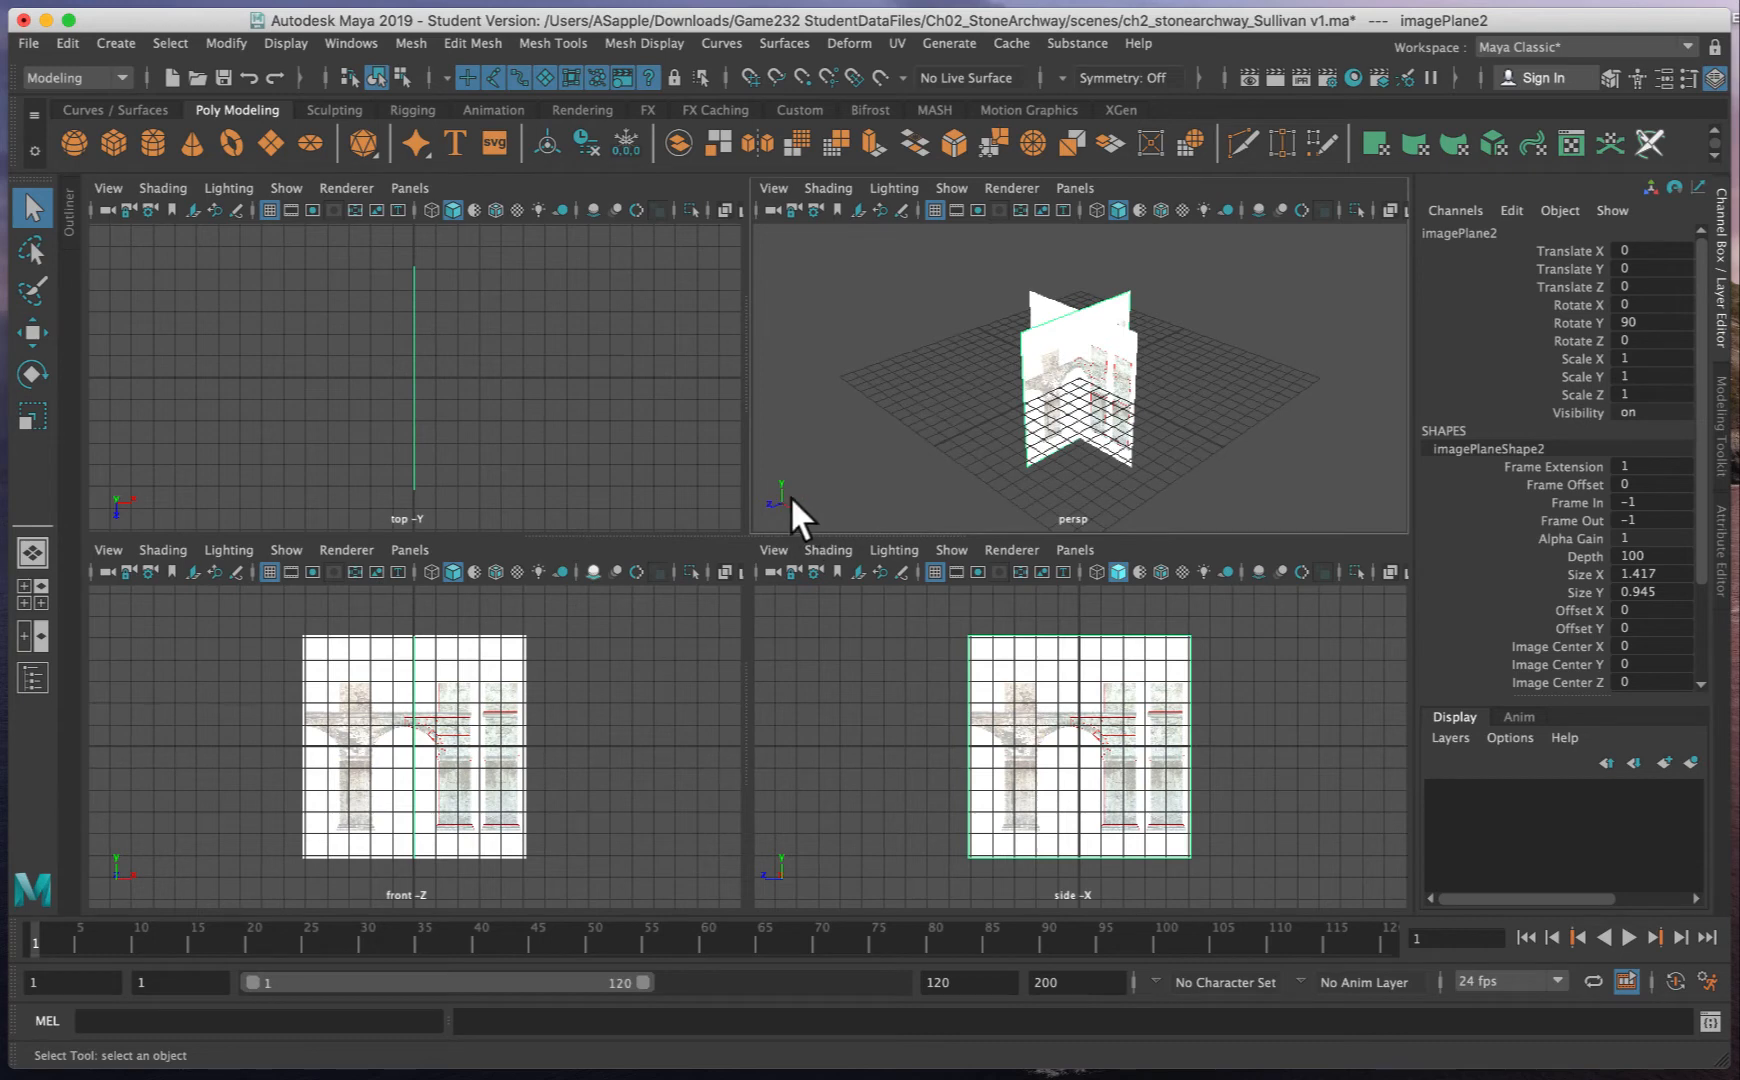
left_click_drag(965, 481, 886, 474, "alt")
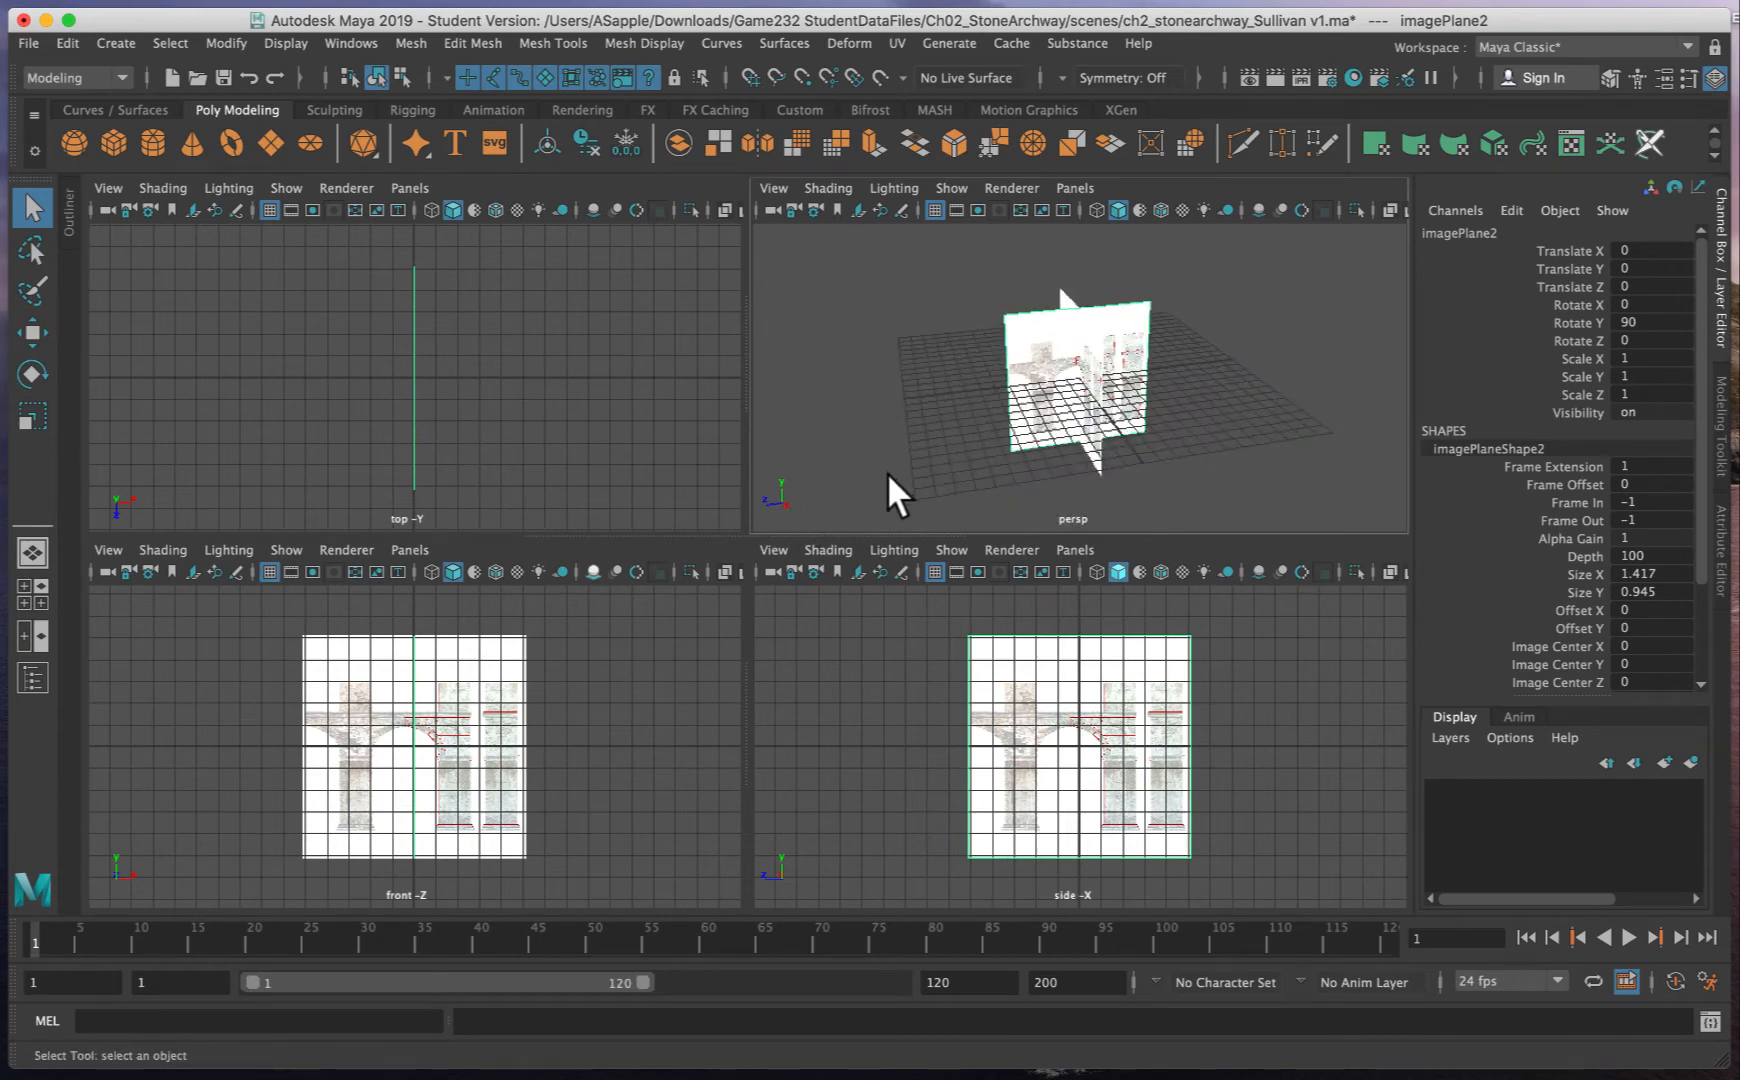
- Move the side view's image plane back behind the grid by setting its Translate X to -12, and clear the selection
key("w")
left_click_drag(1161, 489, 1077, 403)
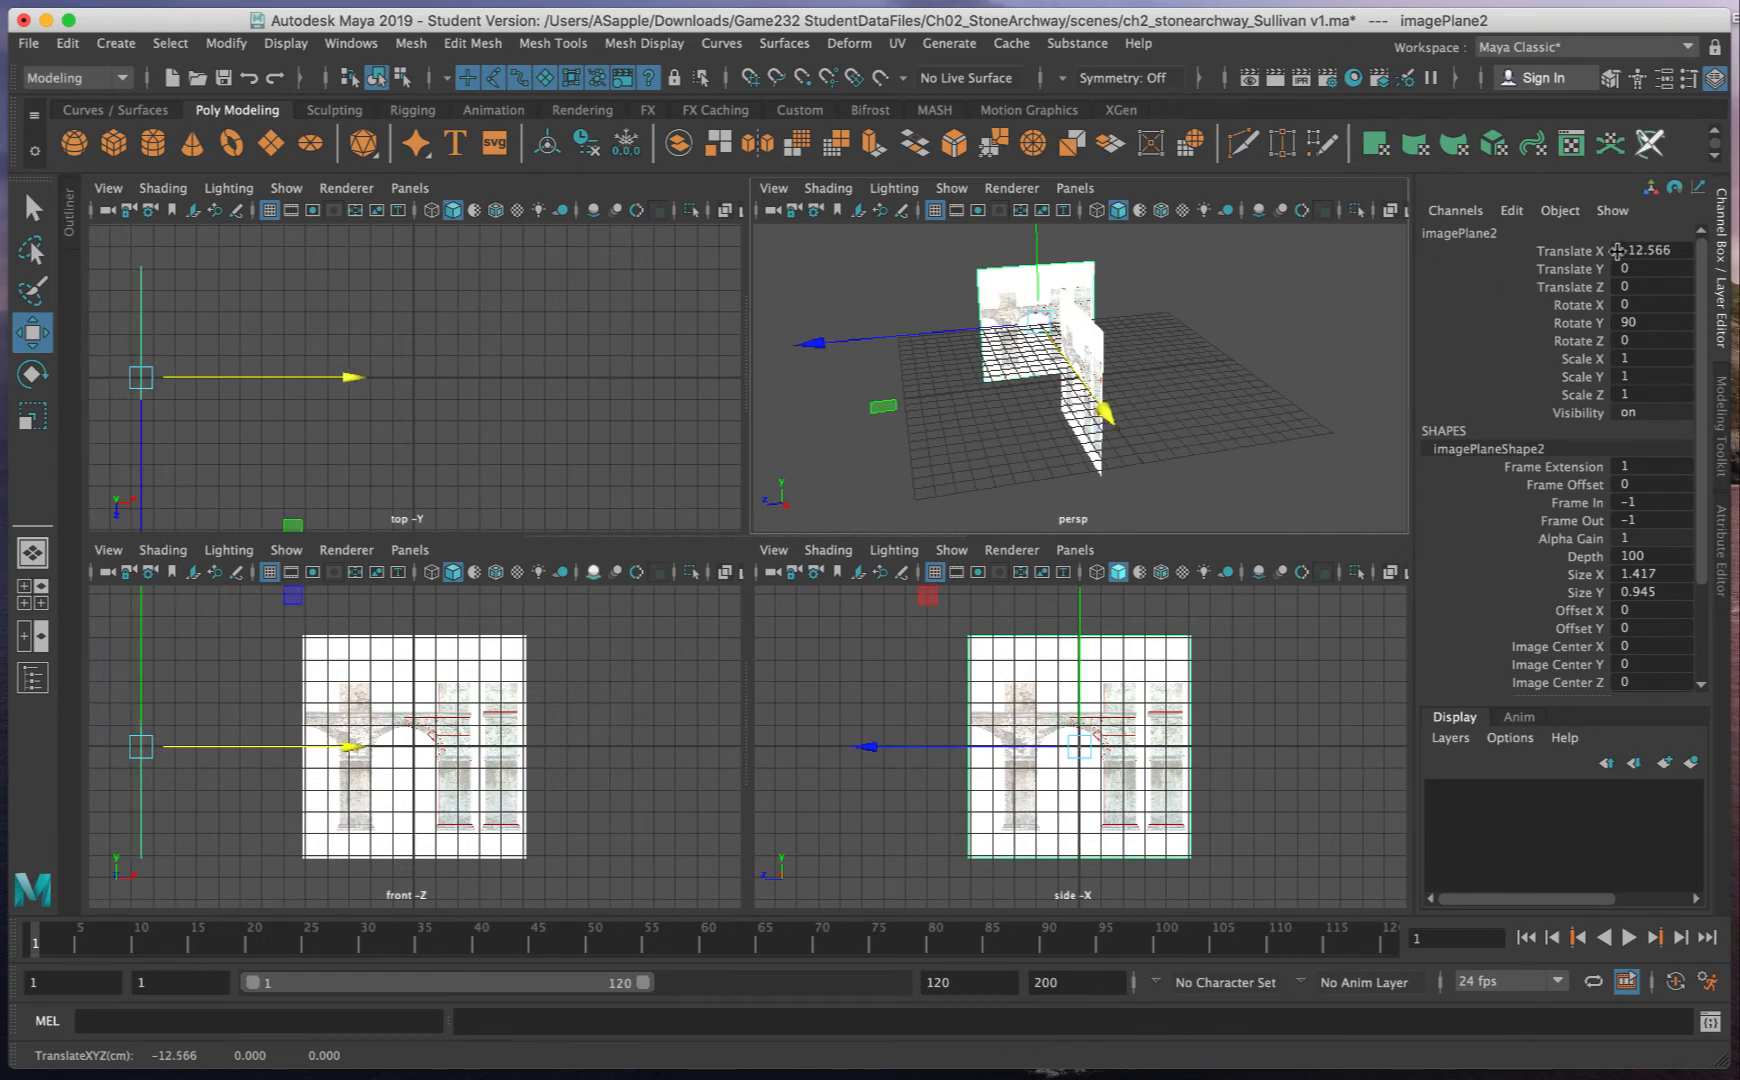
double_click(1650, 250)
type("-12")
key("Return")
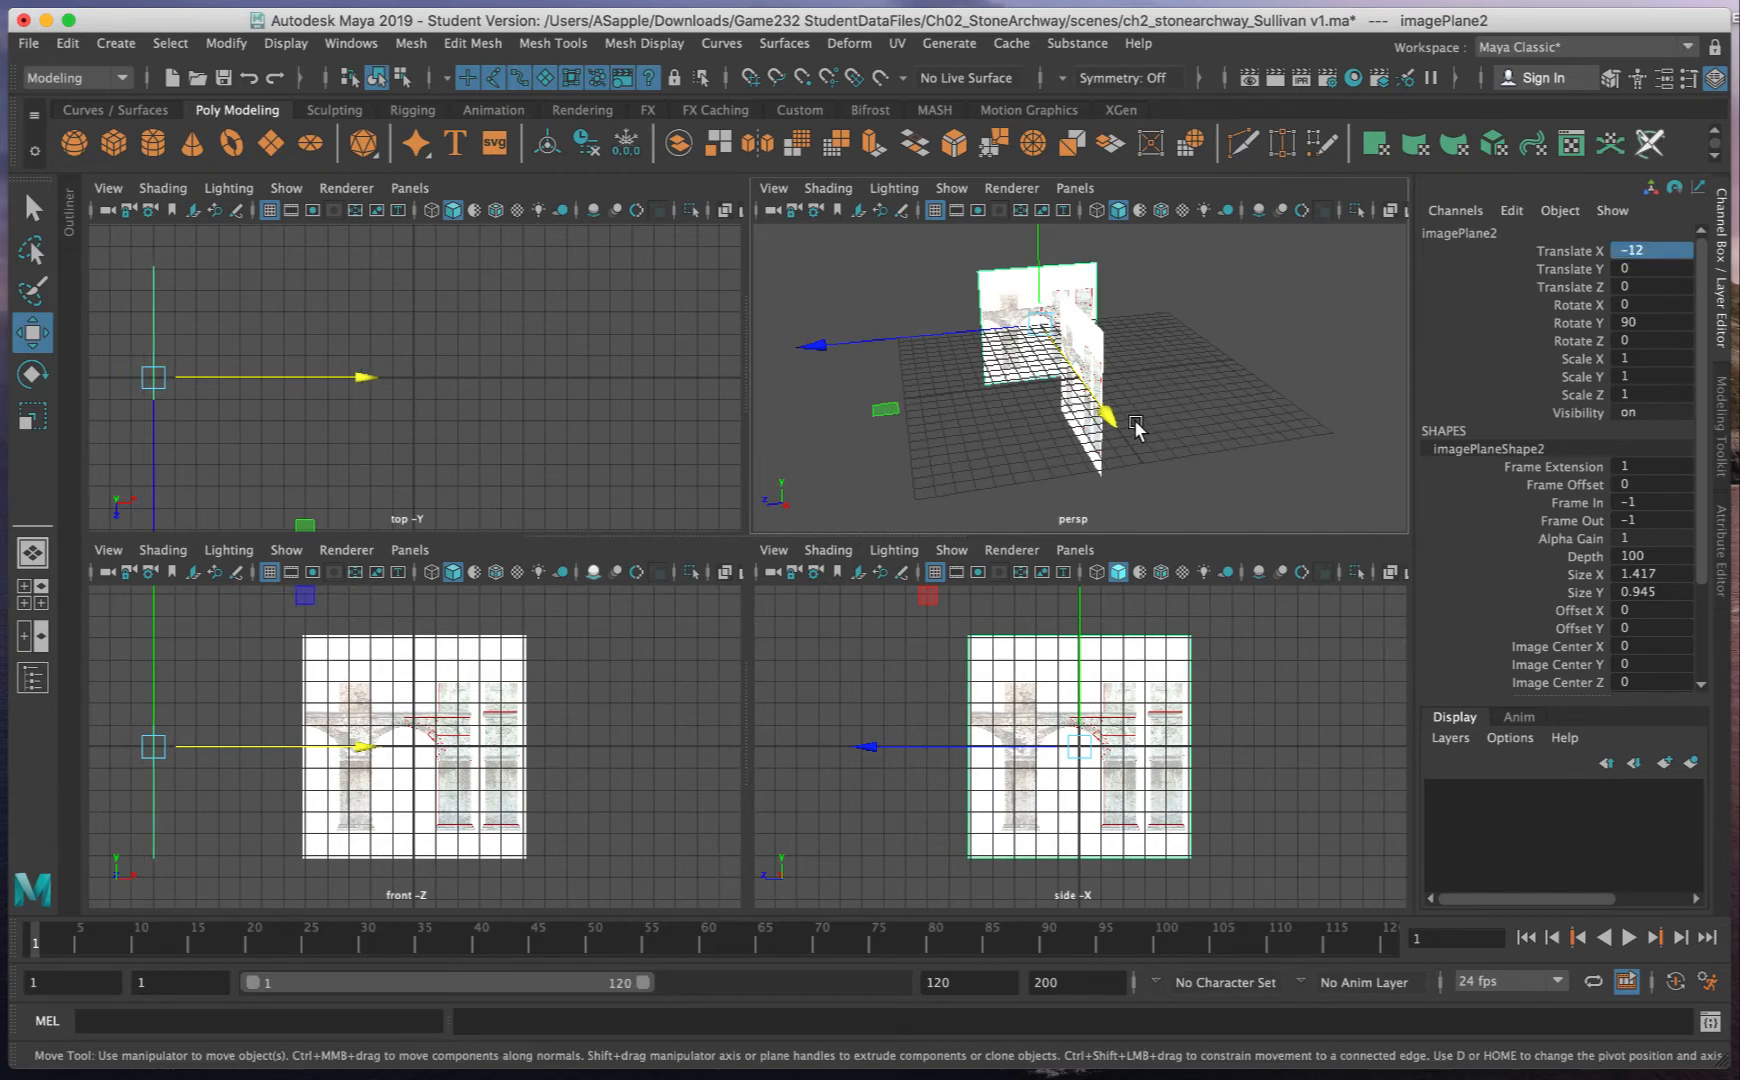
left_click(1125, 345)
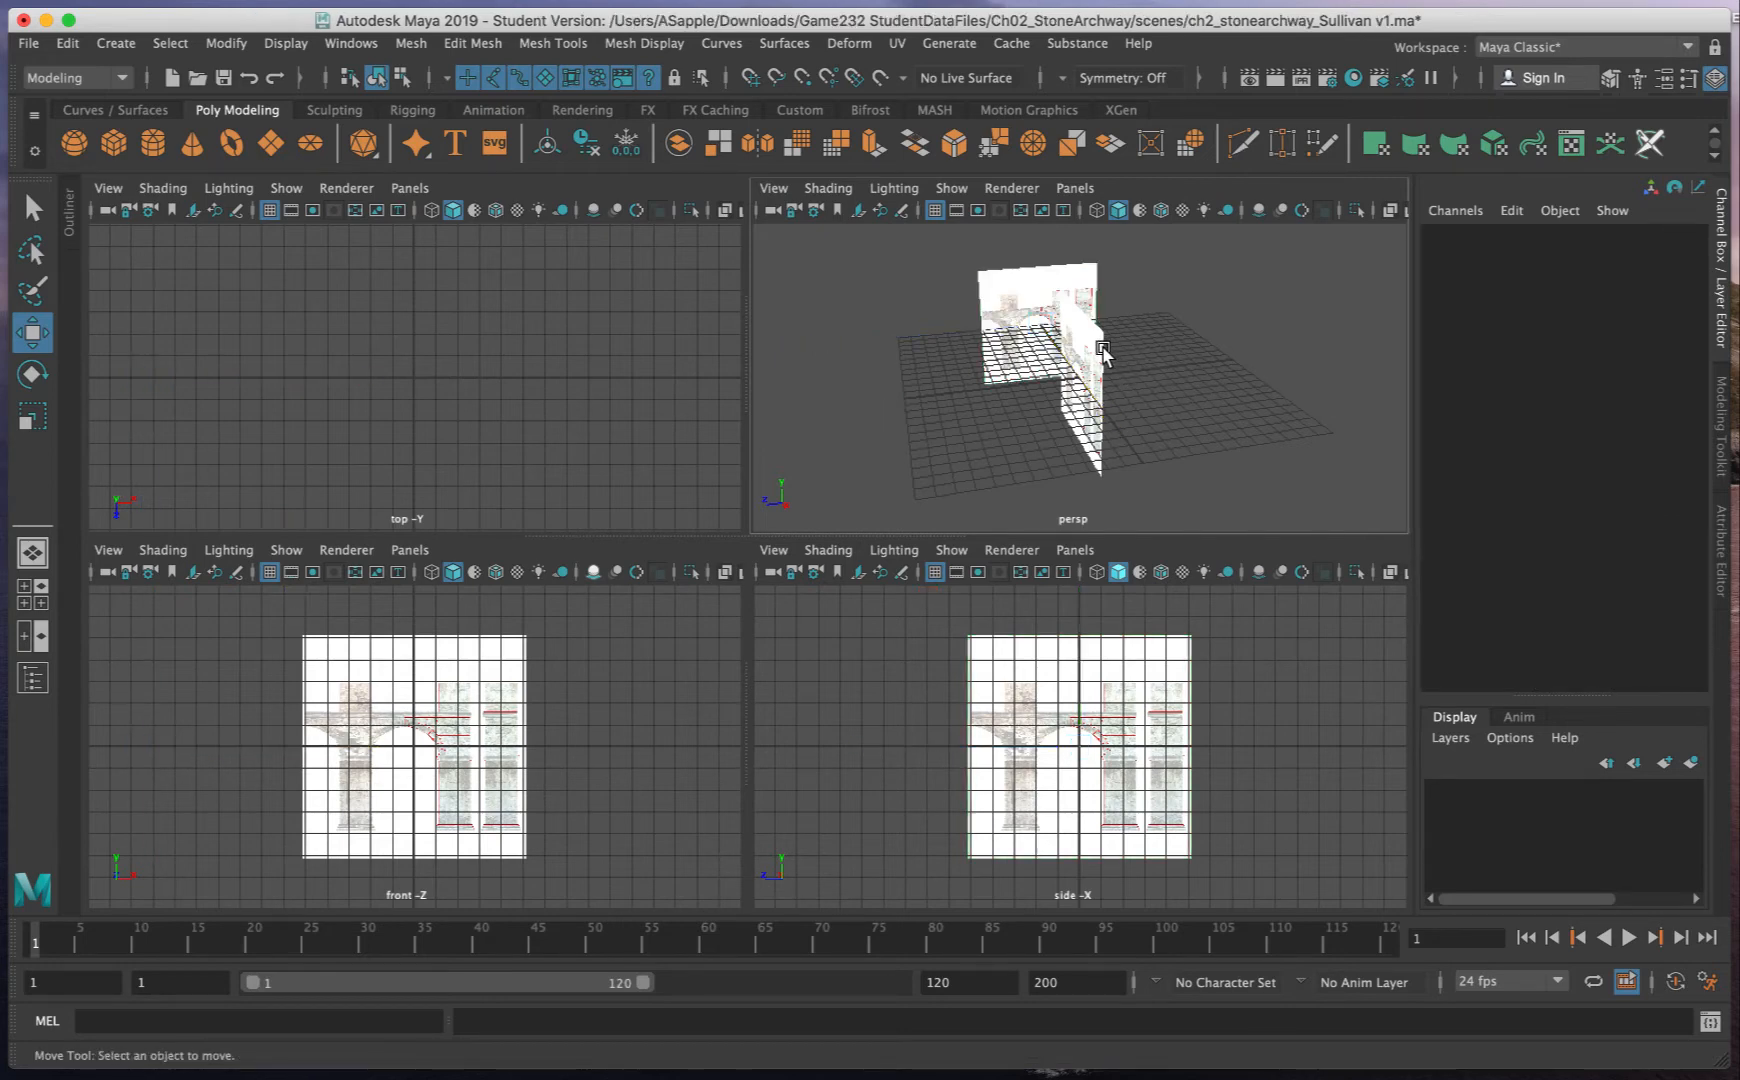
- Select the front view's image plane and move it back from the grid centre, setting its Translate Z to -12
left_click_drag(1015, 396, 1146, 299, "alt")
left_click(1145, 318)
left_click(1202, 315)
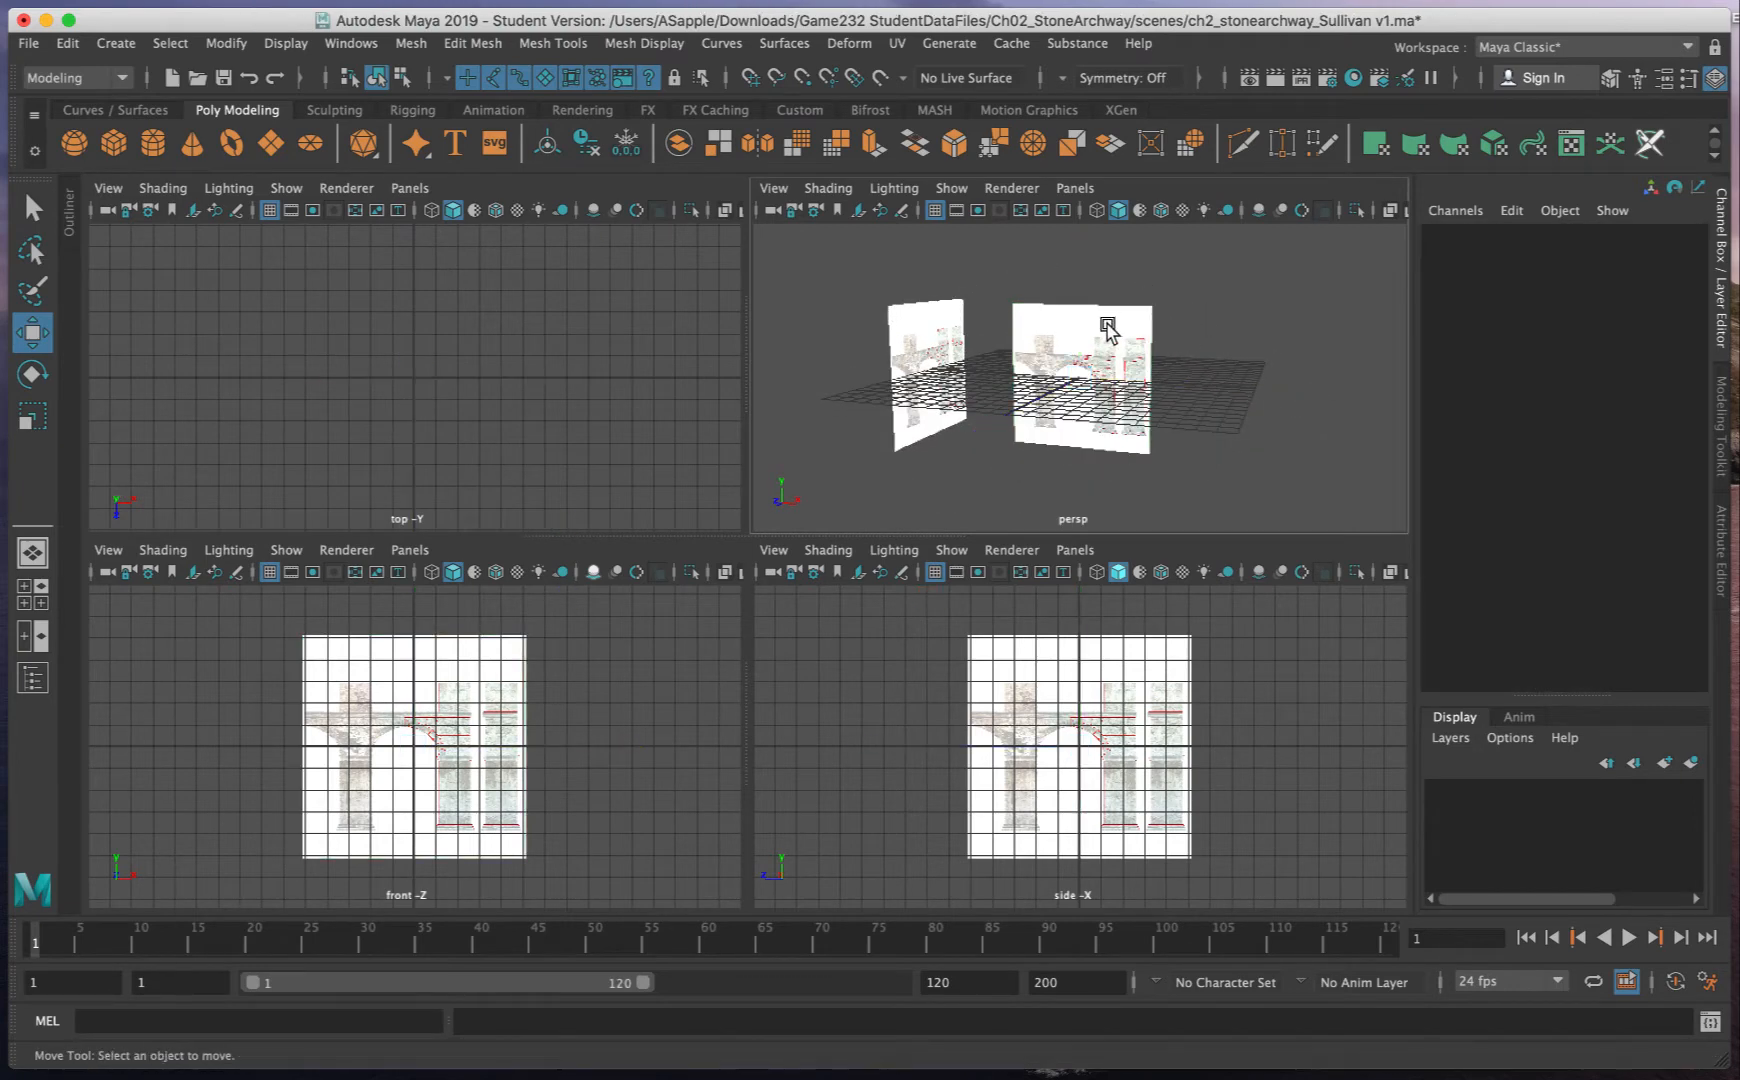
left_click(1109, 330)
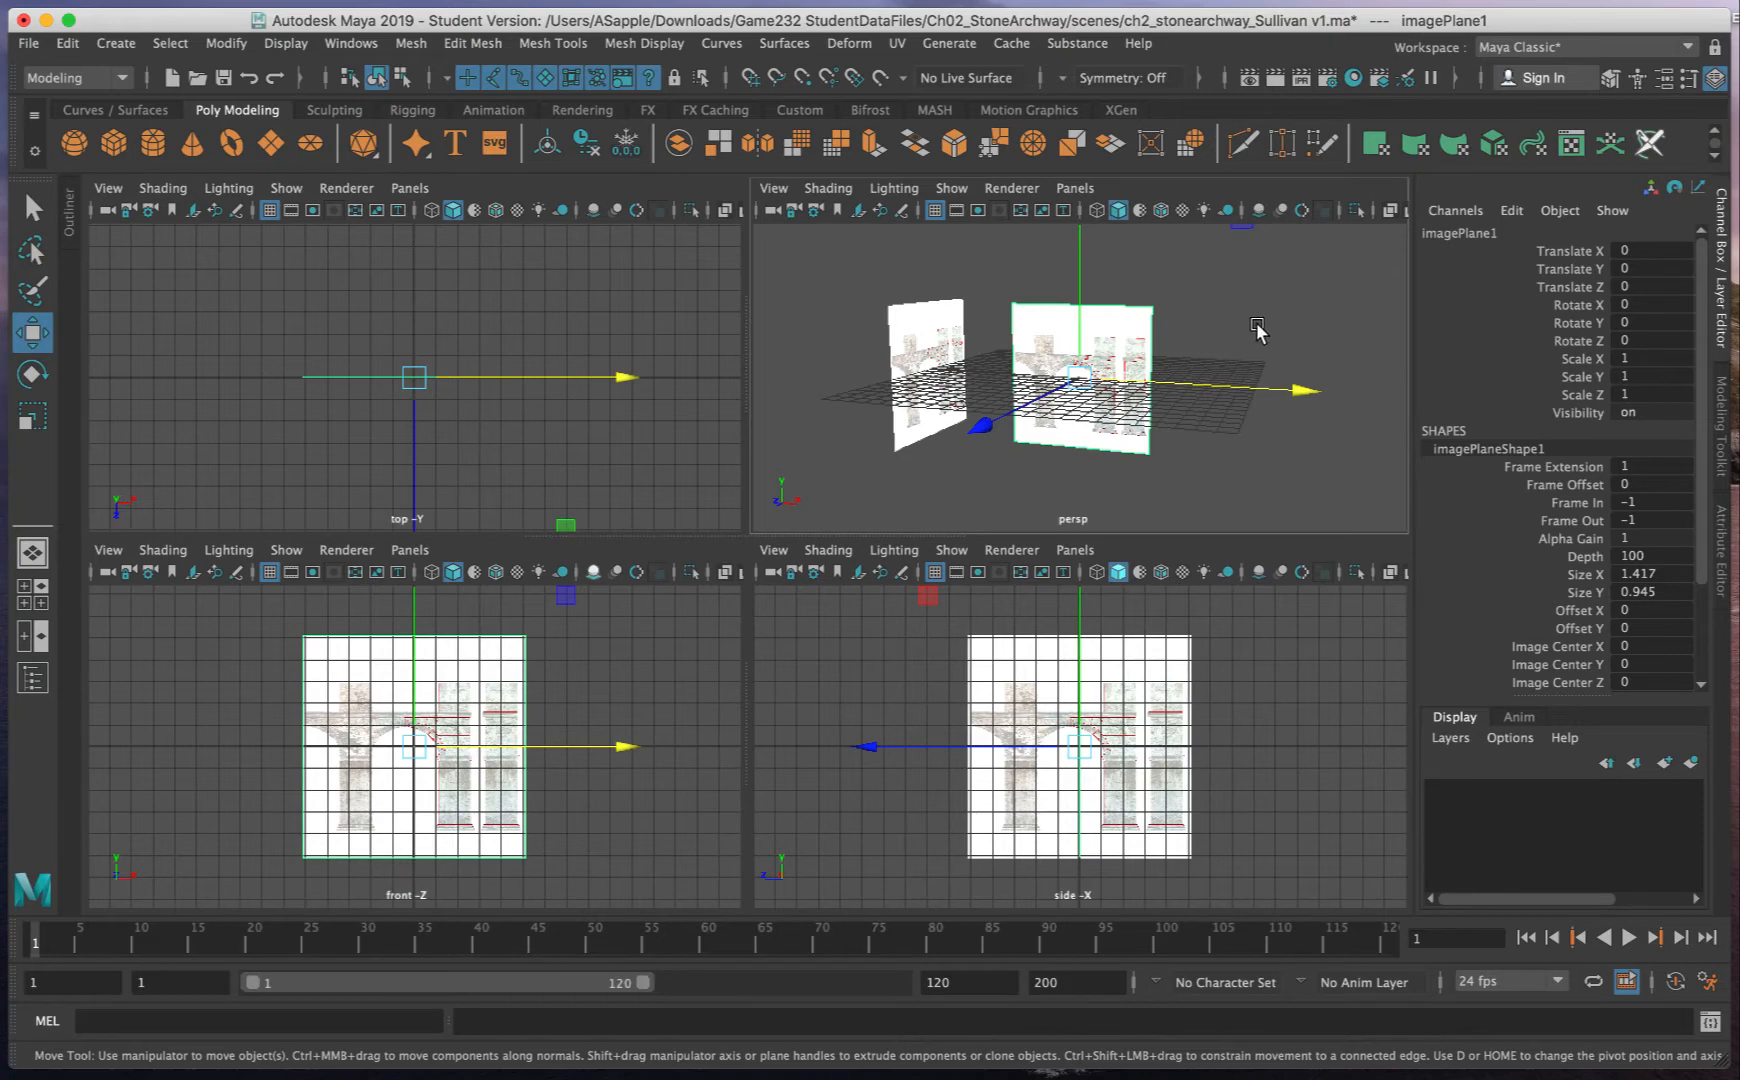
left_click_drag(1252, 335, 1192, 373, "alt")
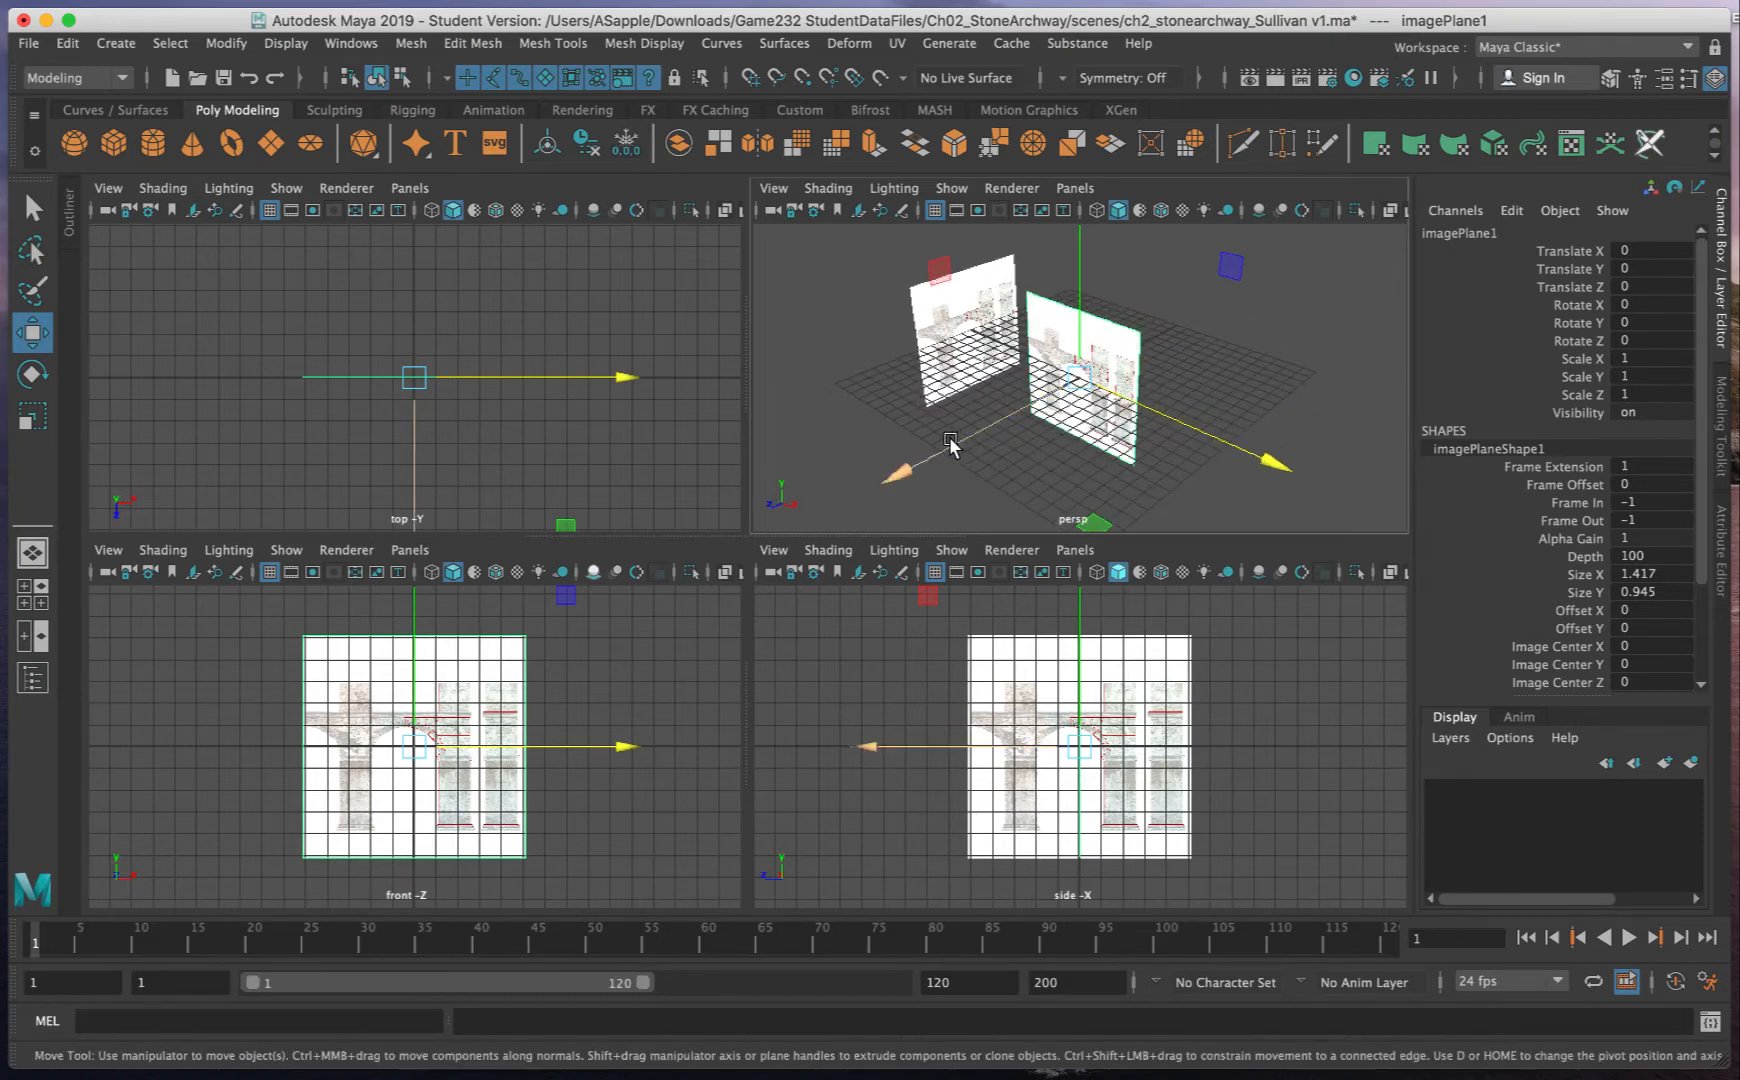
left_click_drag(897, 472, 1022, 436)
double_click(1668, 286)
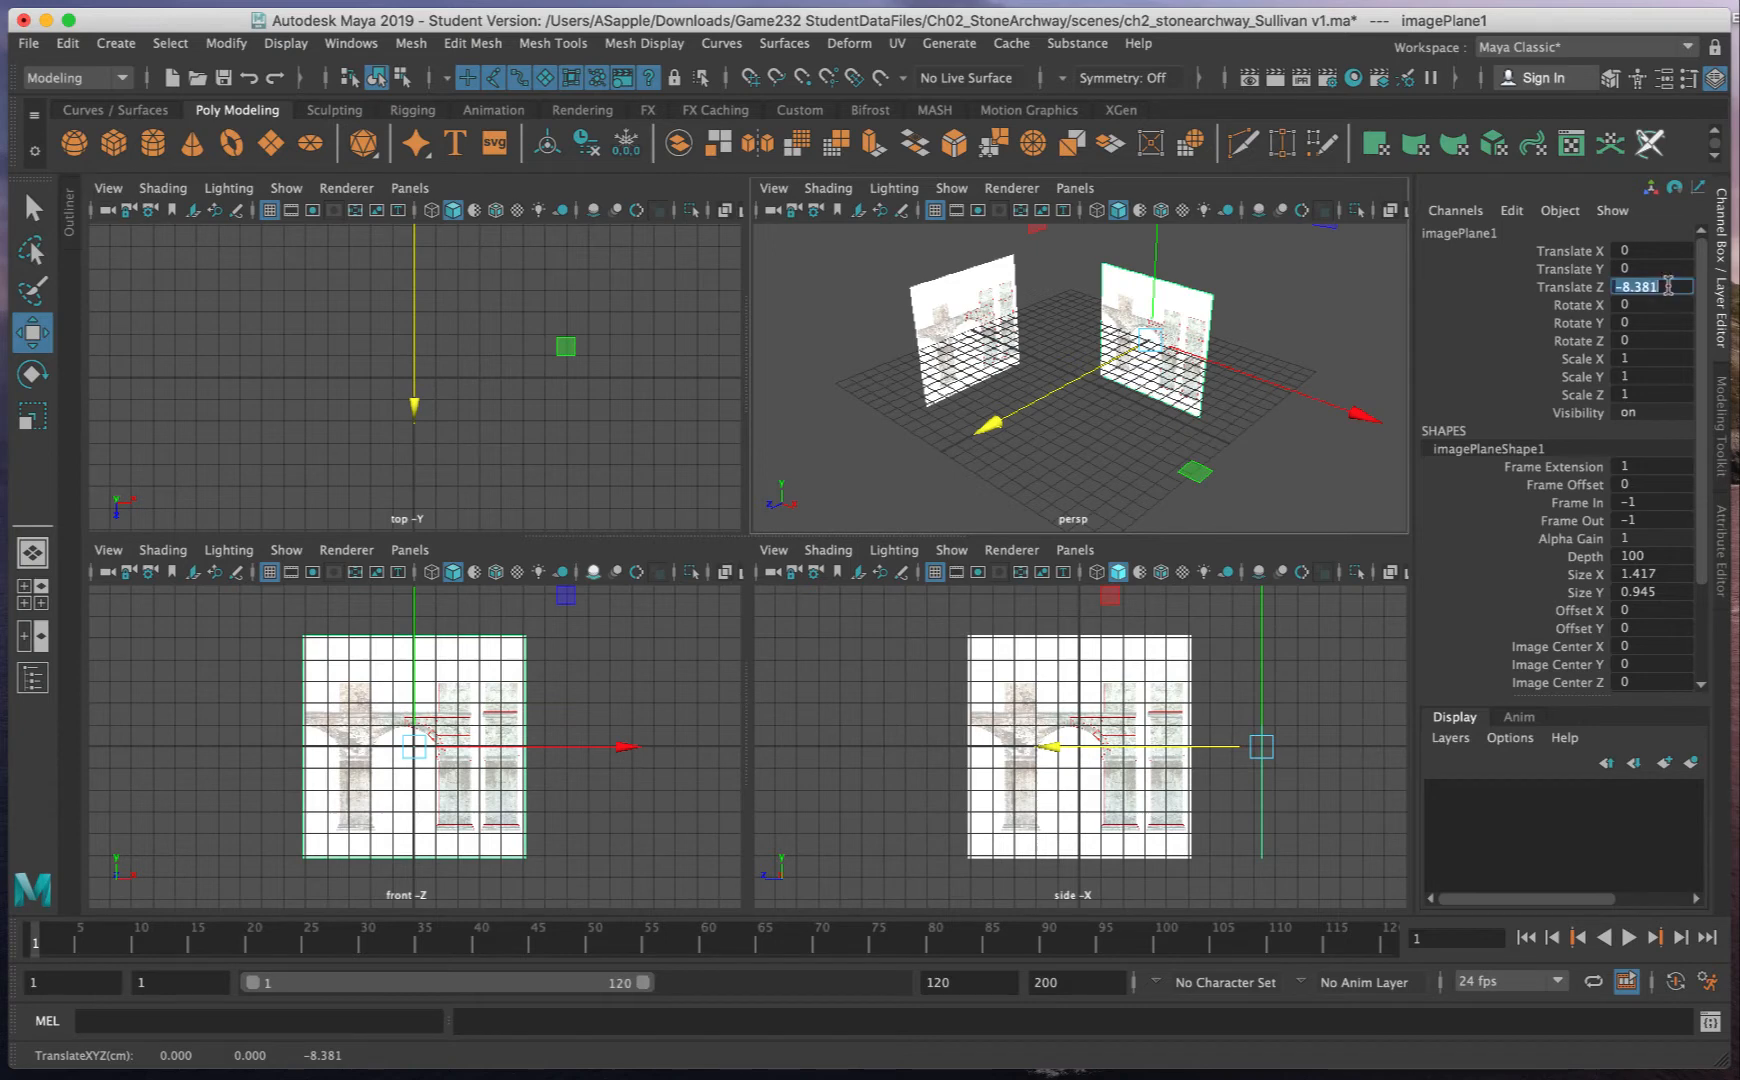
type("-12")
key("Return")
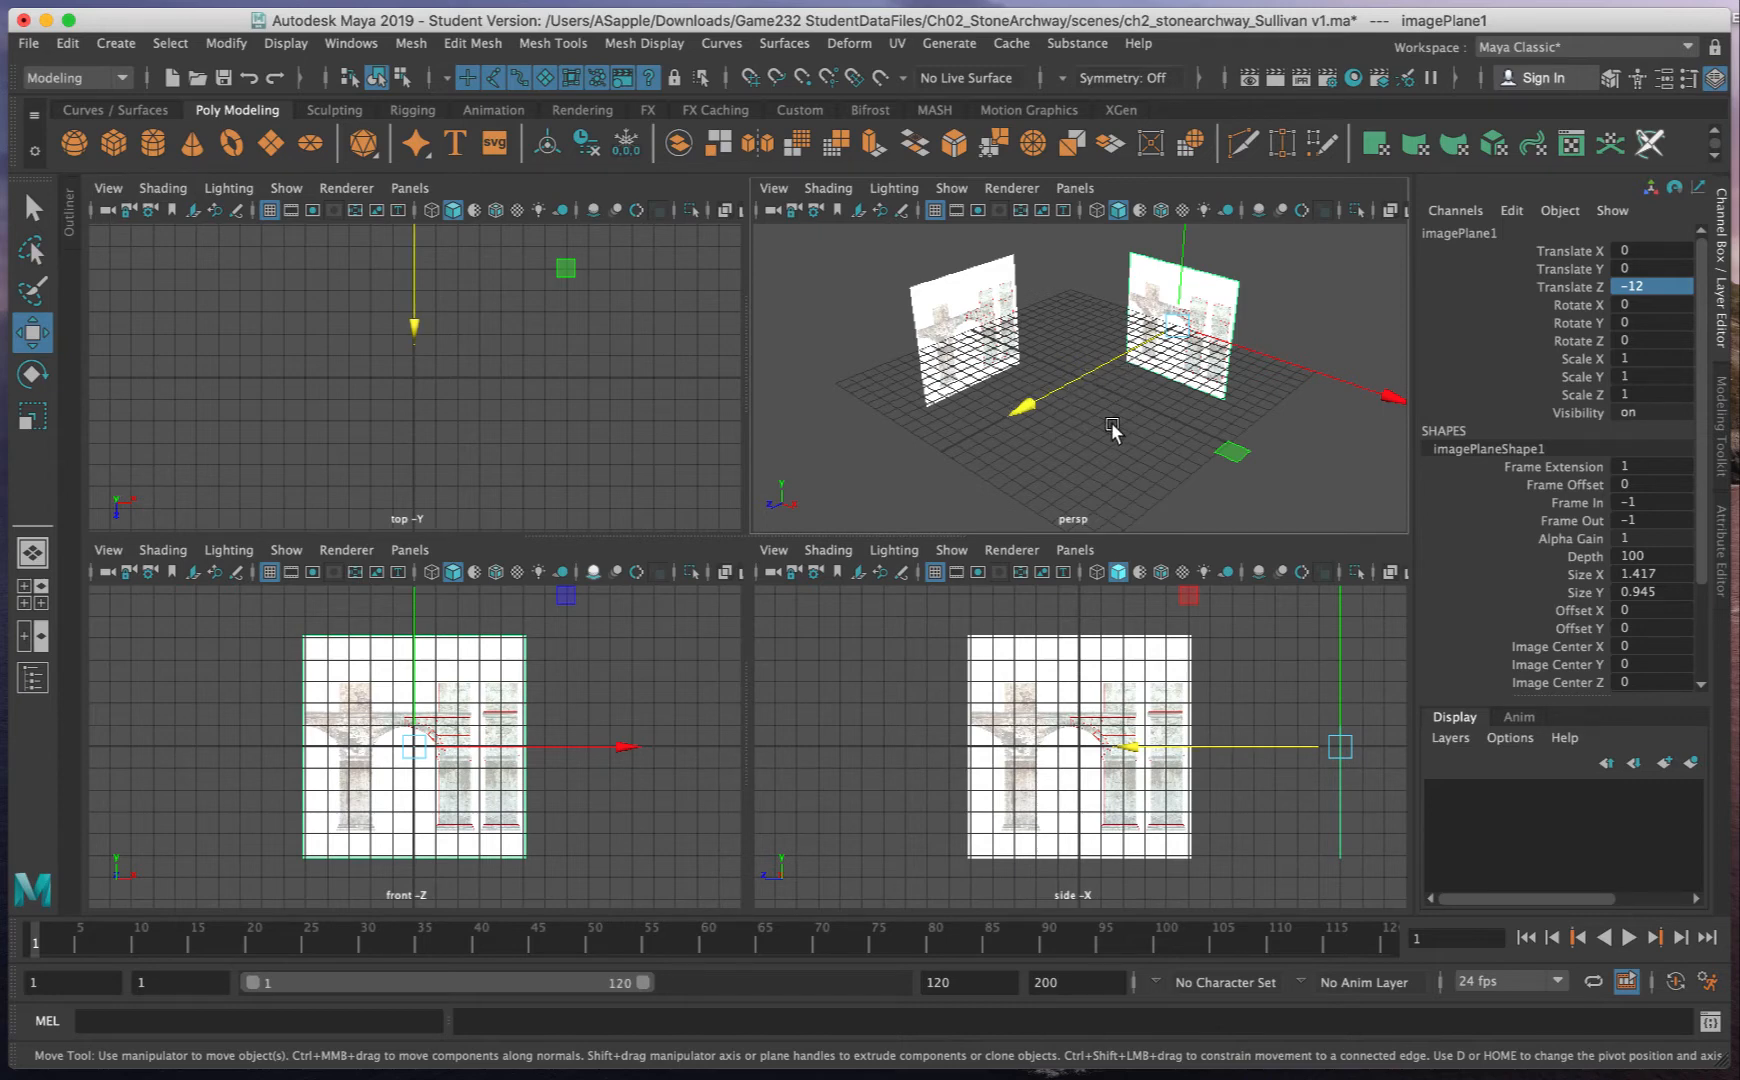
- Select both image planes in the perspective view and assign them to a new display layer named Template
mouse_move(1110, 428)
left_mouse_down("alt")
mouse_move(1150, 475)
mouse_move(1040, 428)
mouse_move(1100, 410)
left_mouse_up("alt")
key("q")
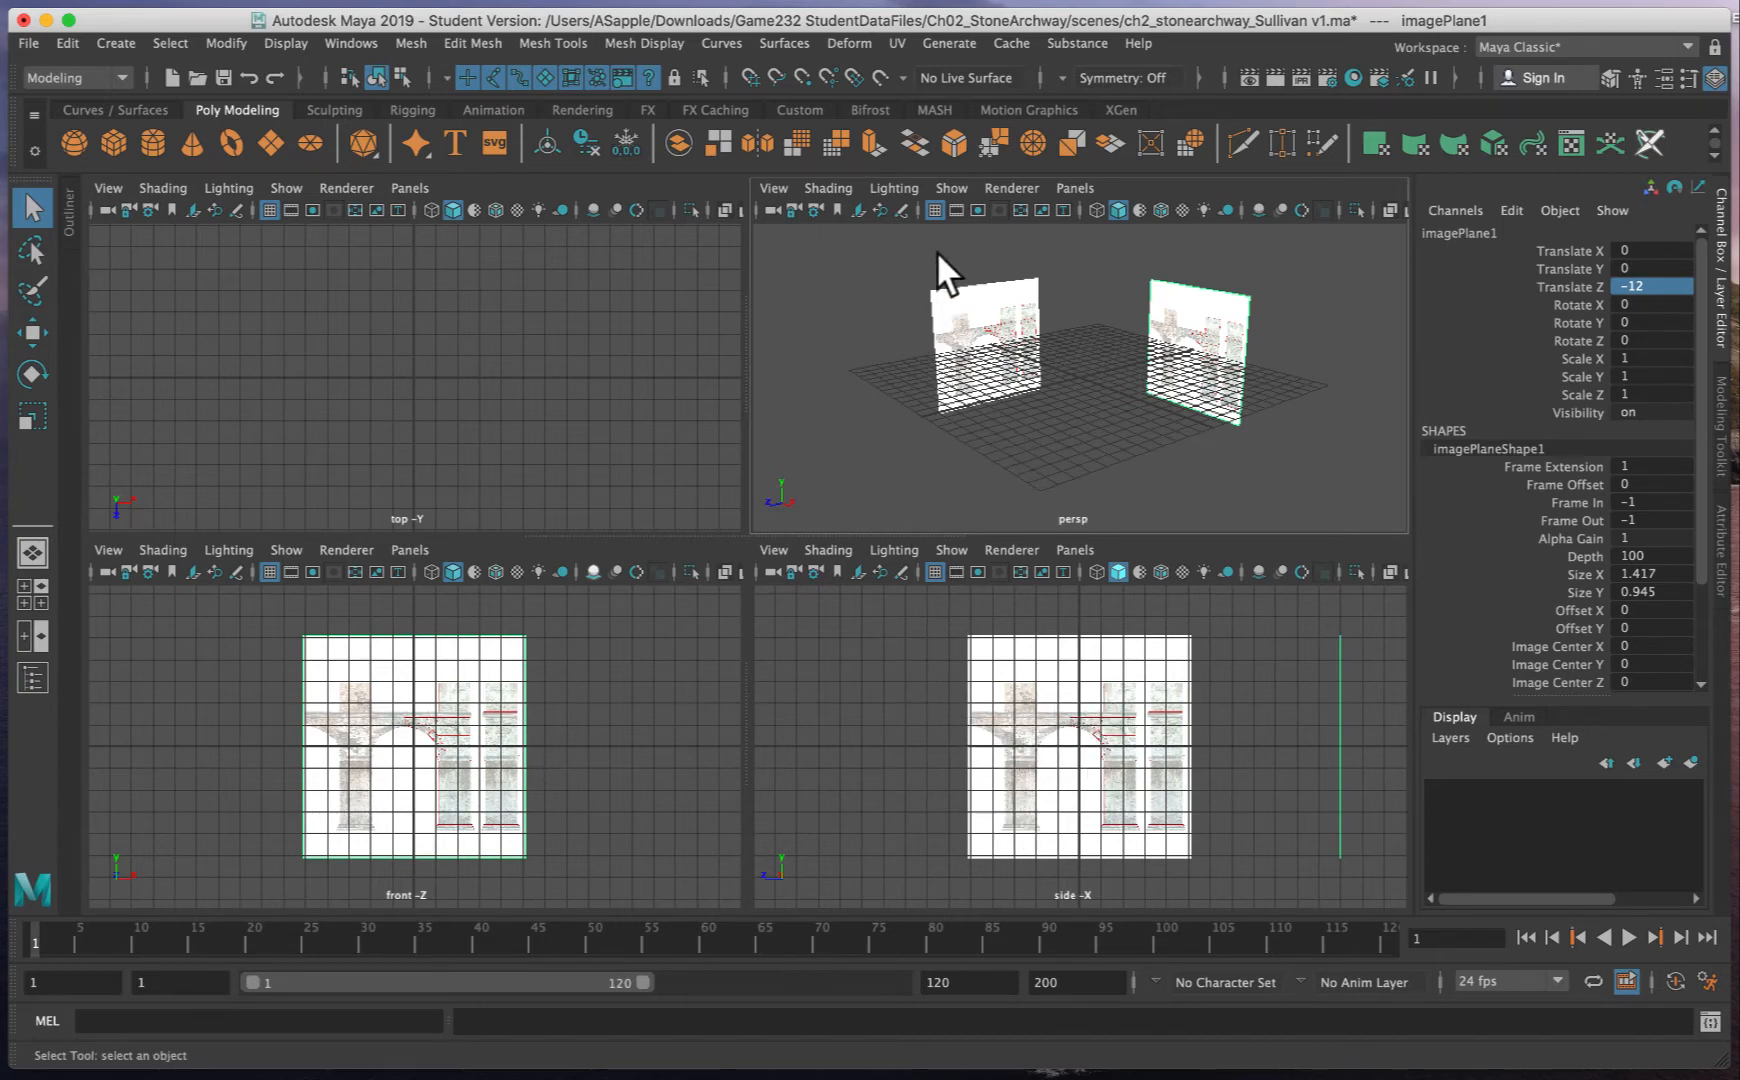
left_click_drag(893, 258, 1274, 324)
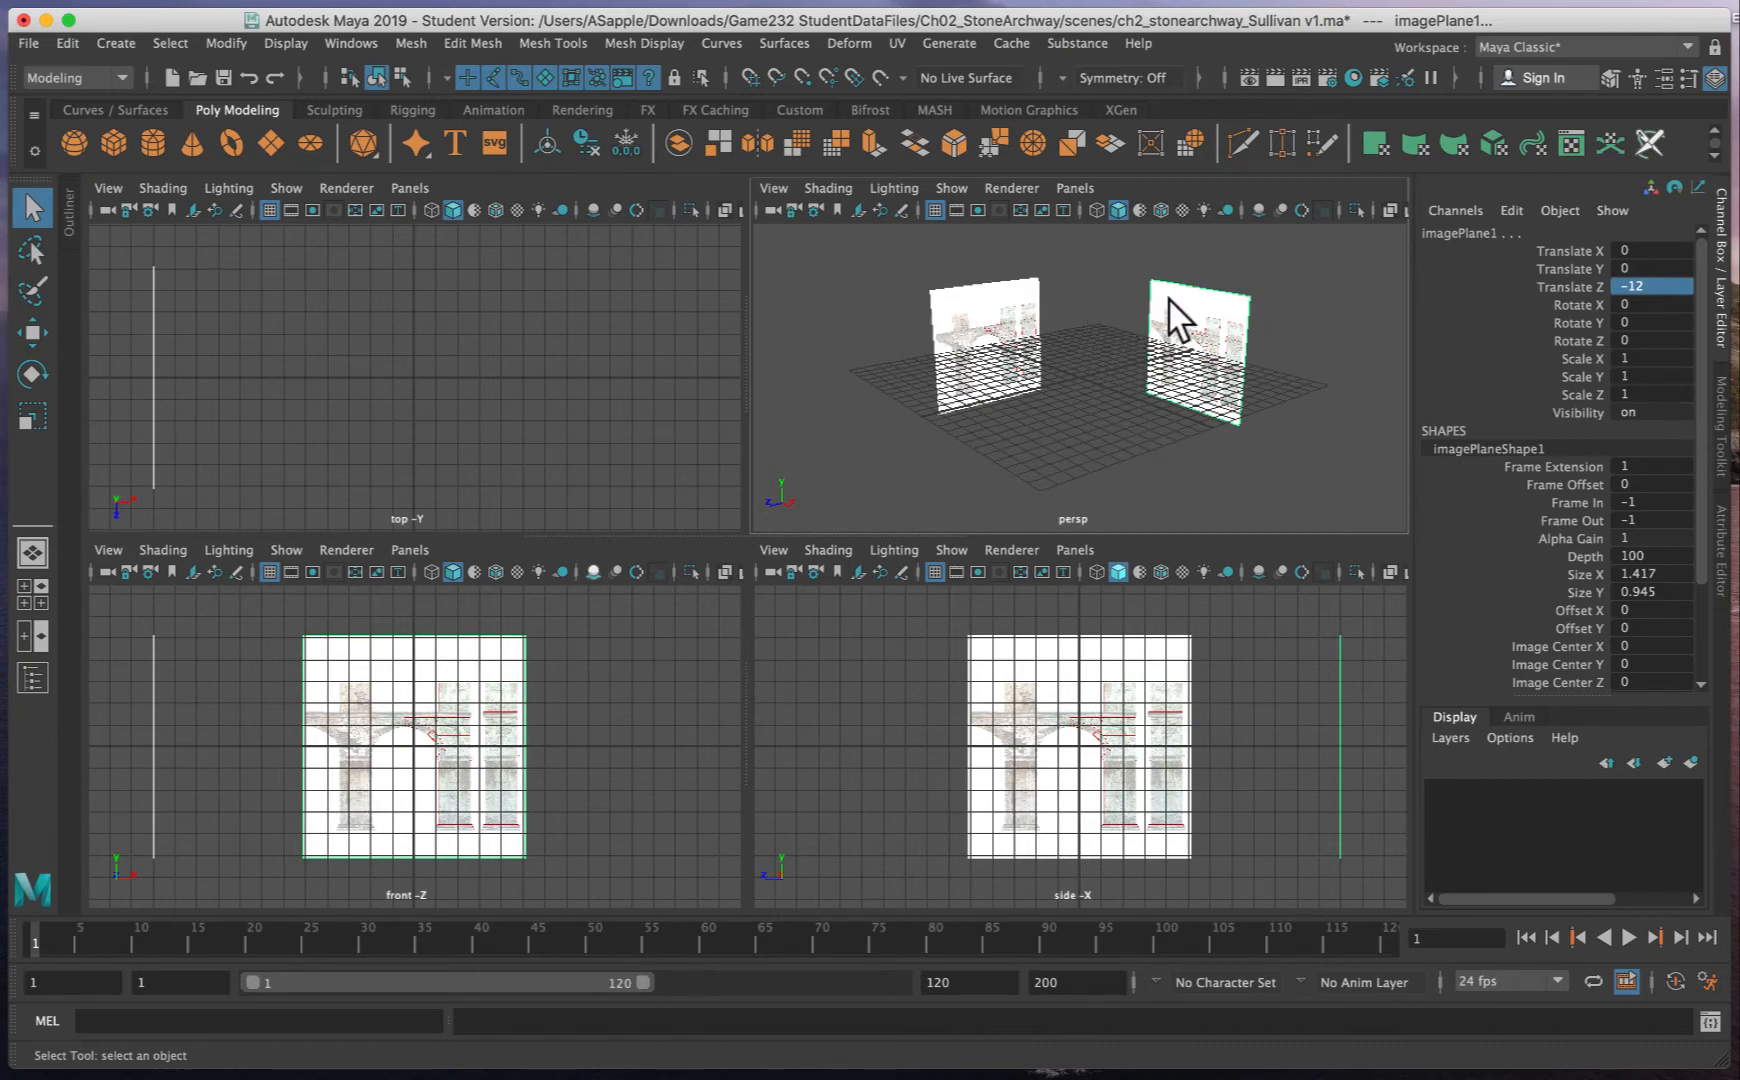
key("4")
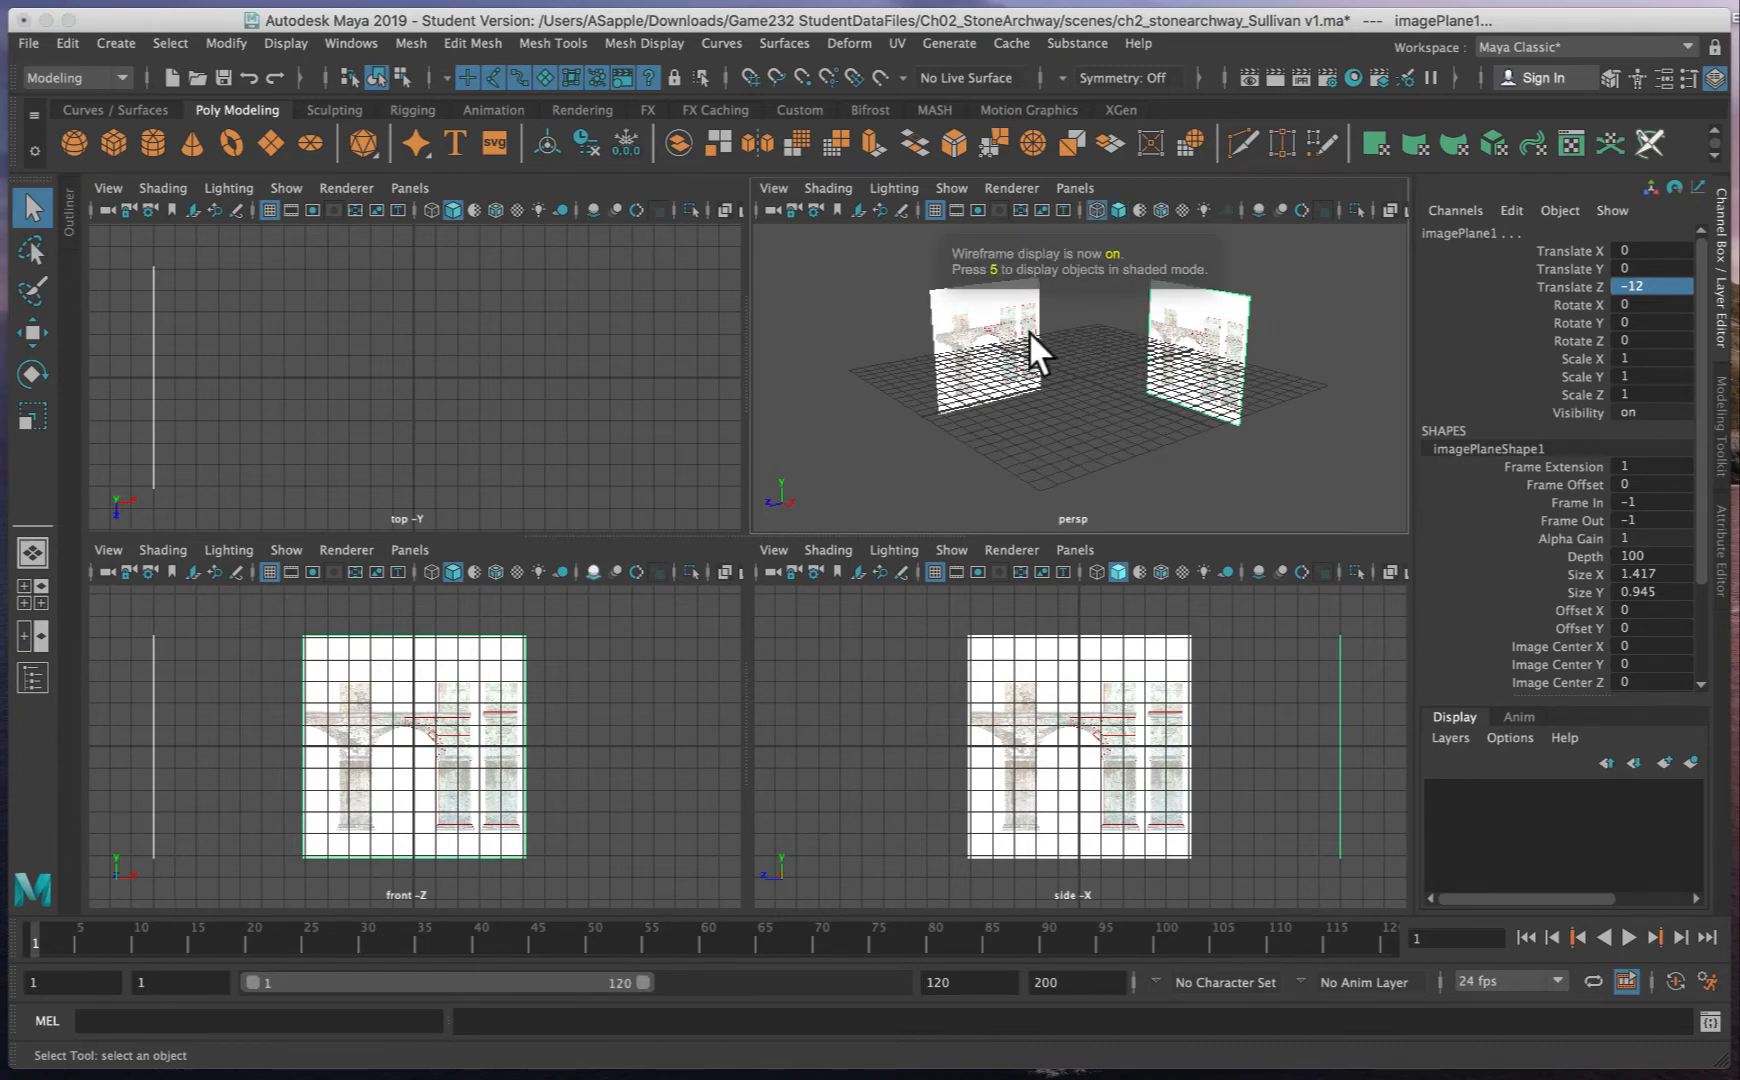
left_click(1028, 330)
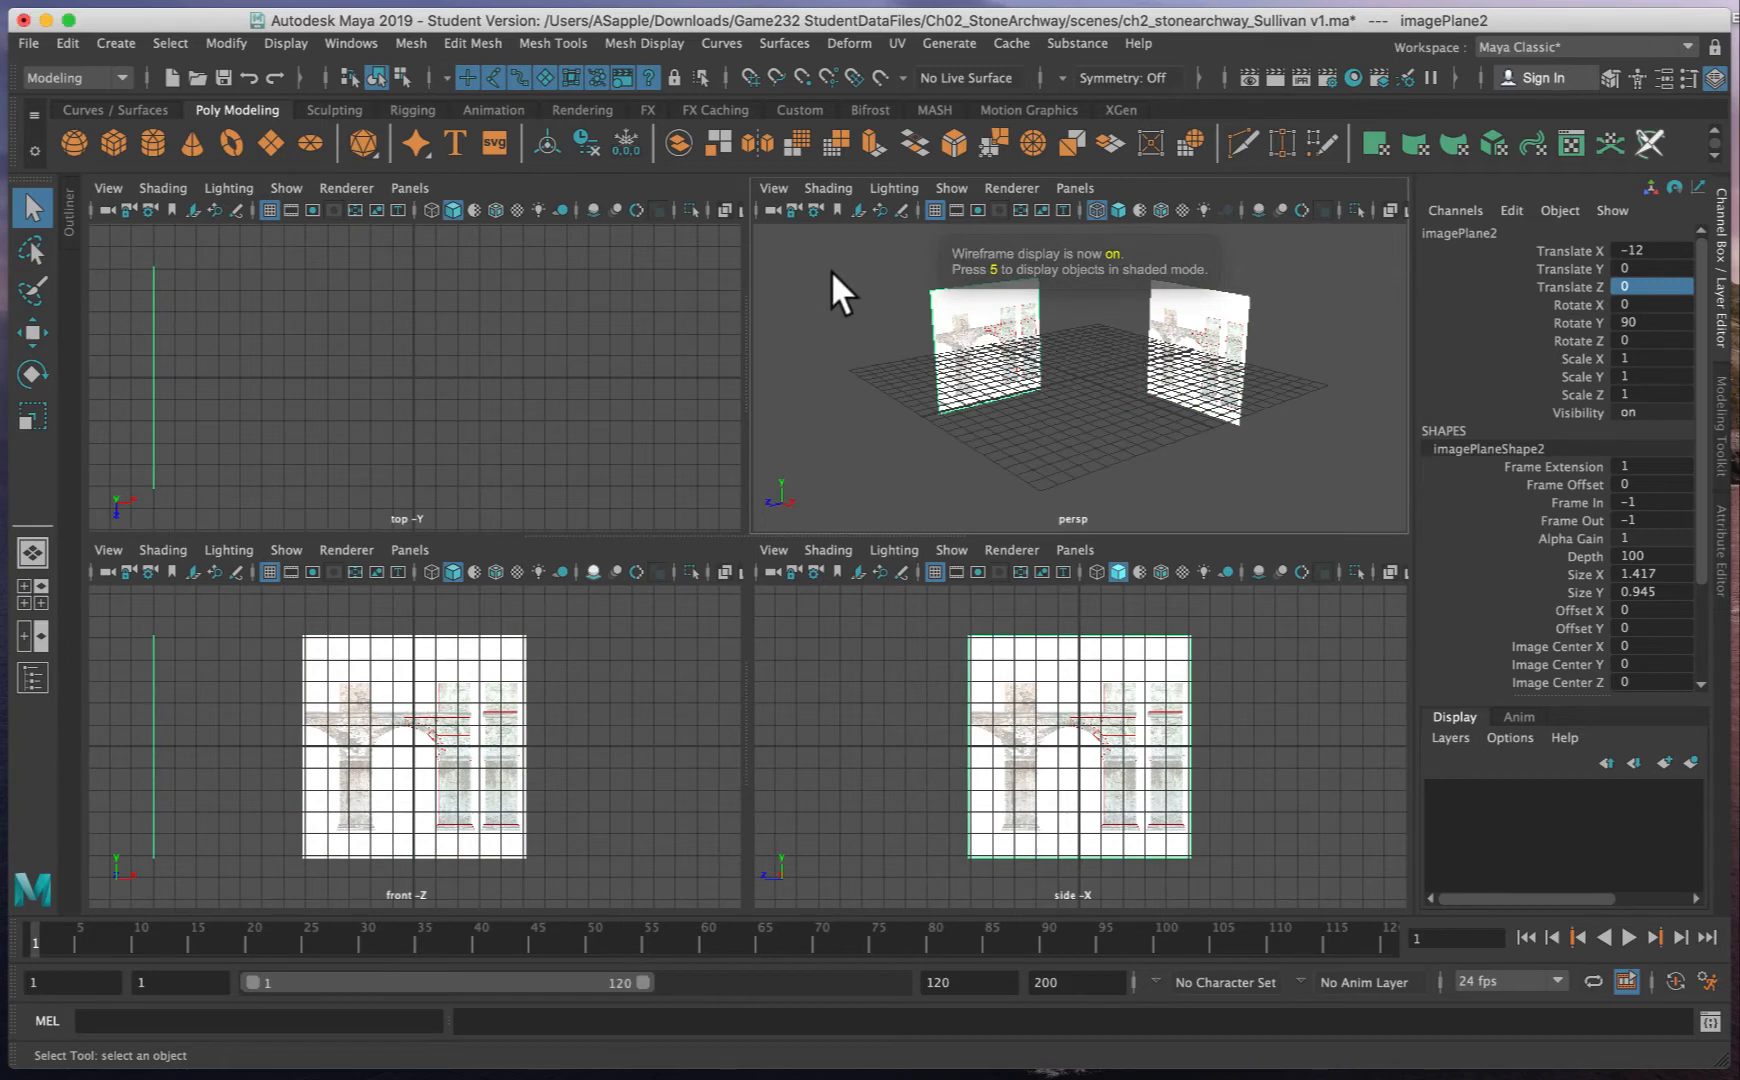
left_click(1230, 355)
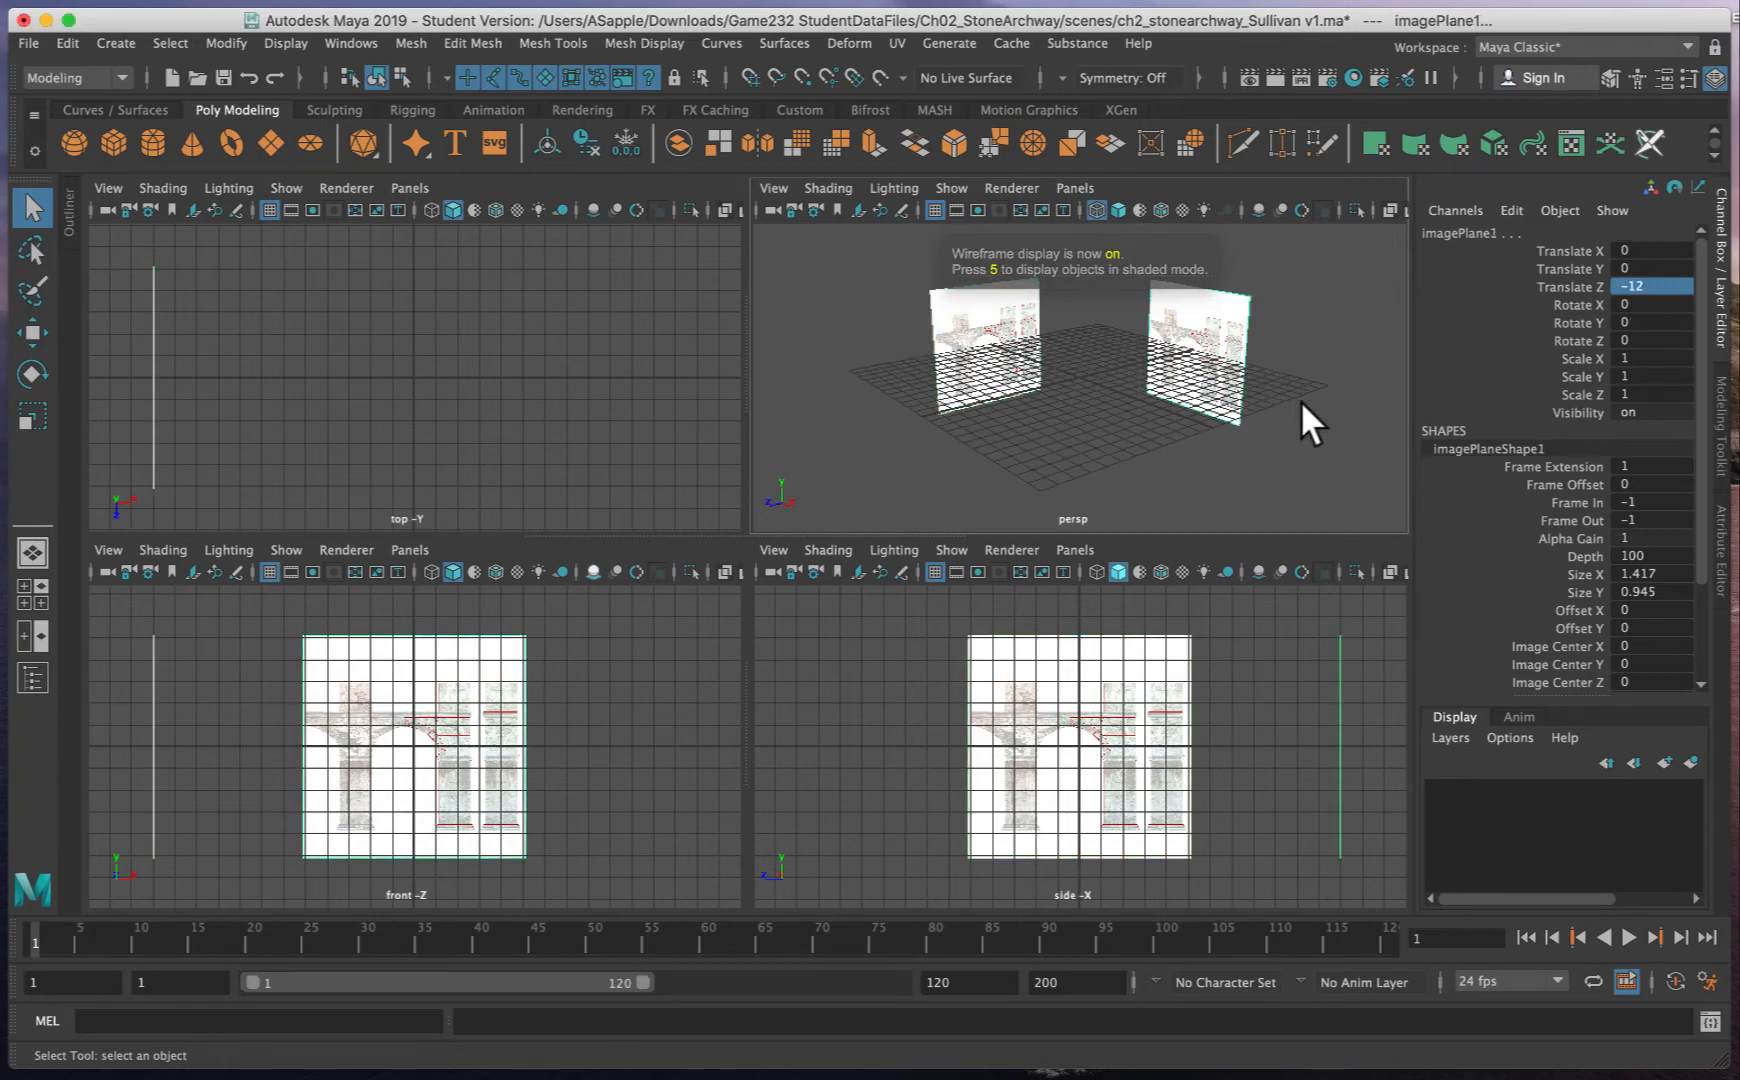
left_click(1690, 762)
double_click(1576, 794)
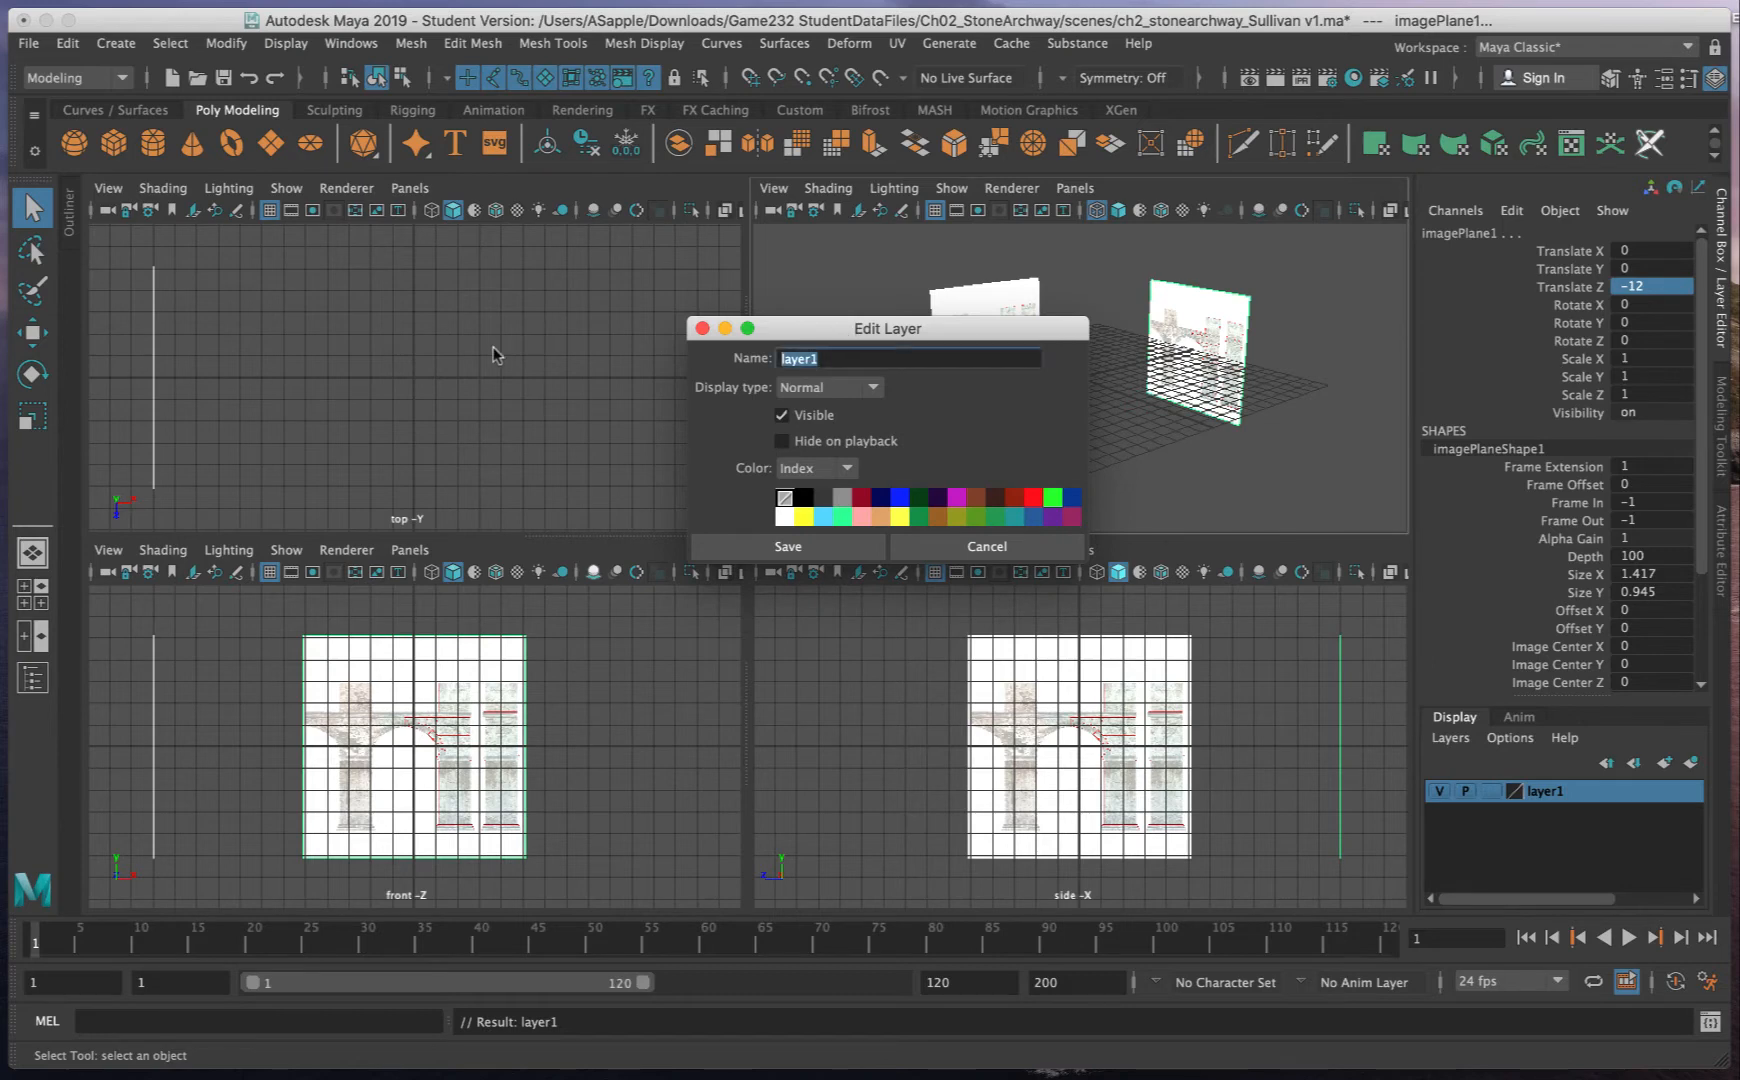
type("Template")
left_click(800, 541)
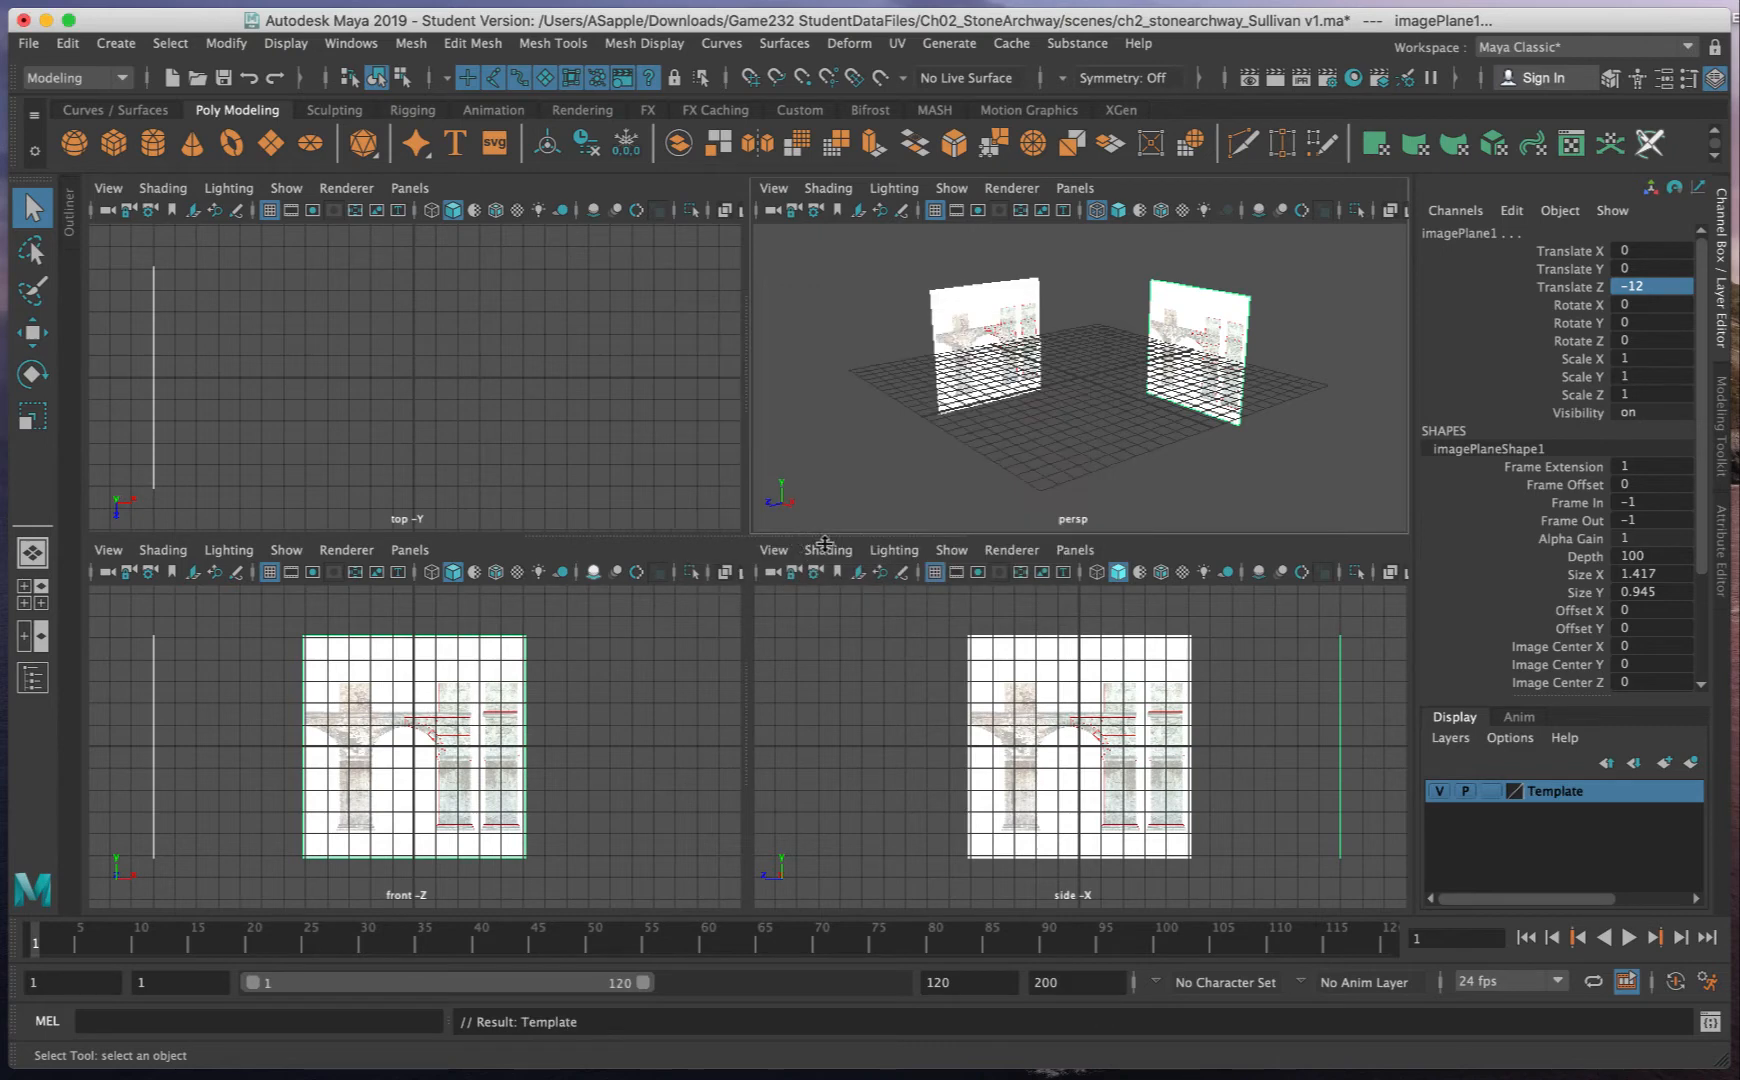
- Check the Template layer by toggling its visibility off and on, and view the layer's options for adding selected objects
left_click(1439, 789)
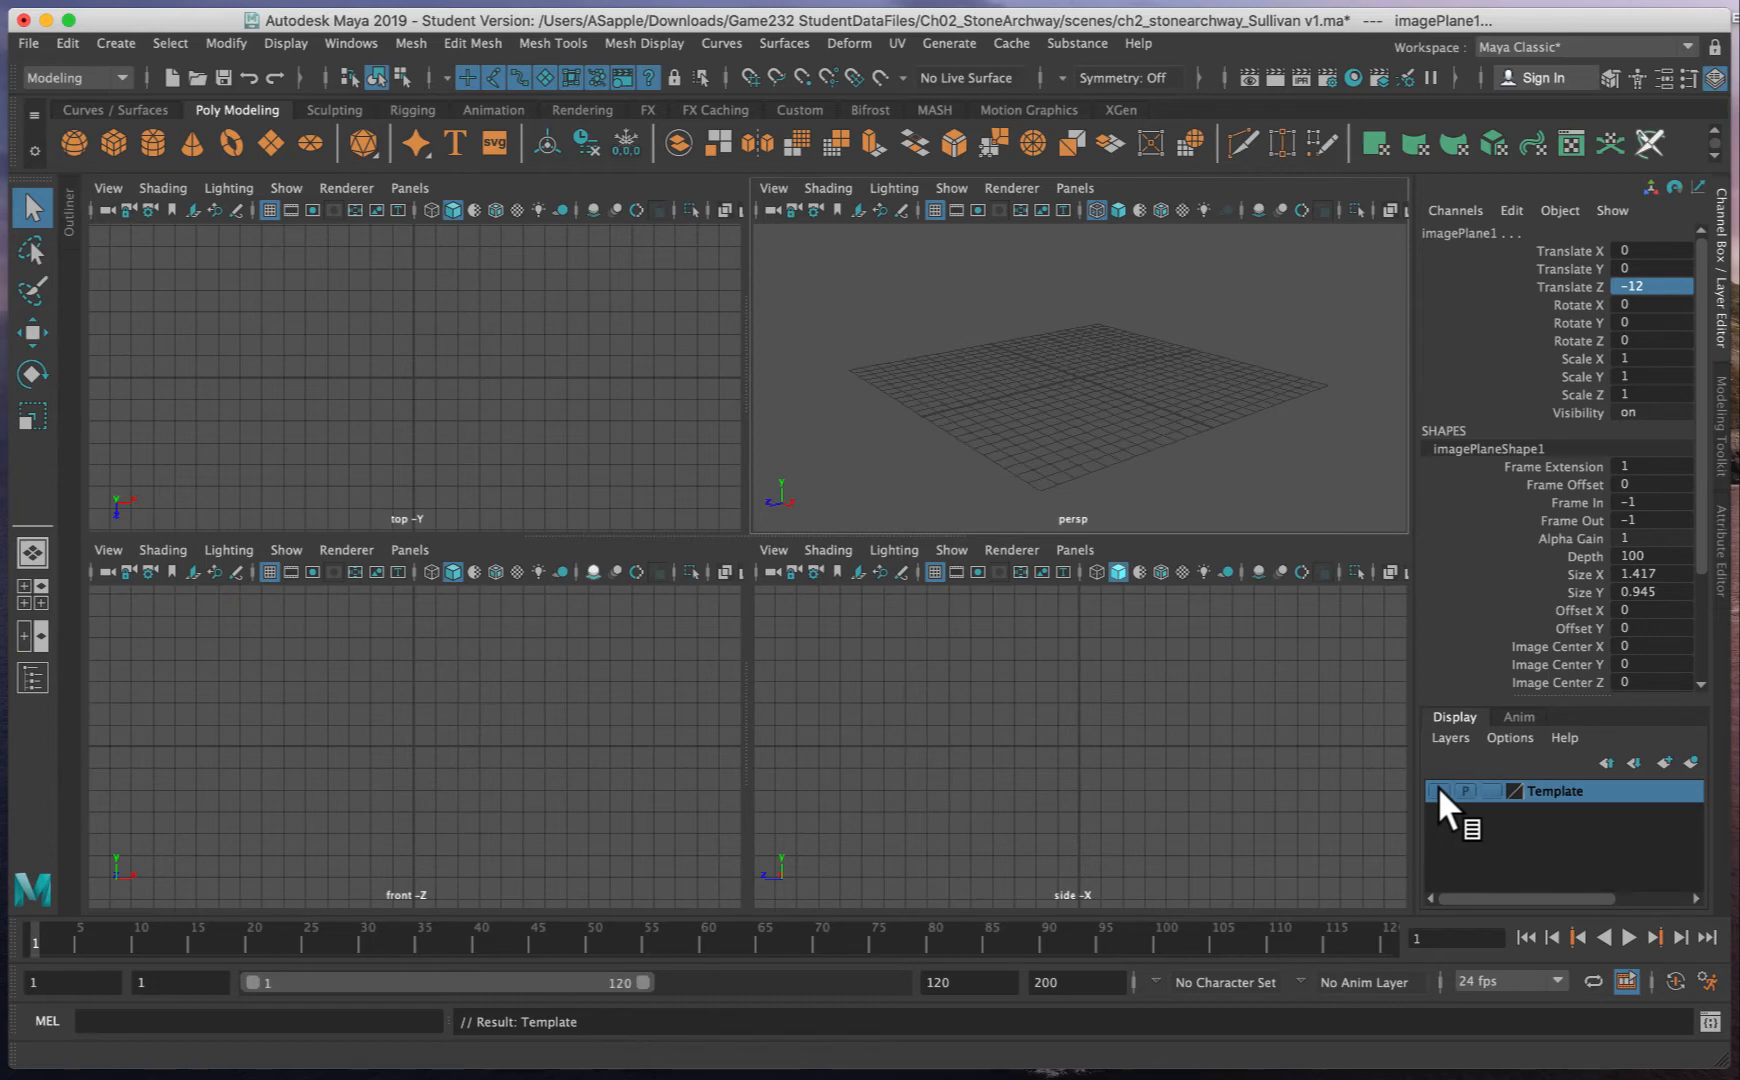
left_click(1438, 789)
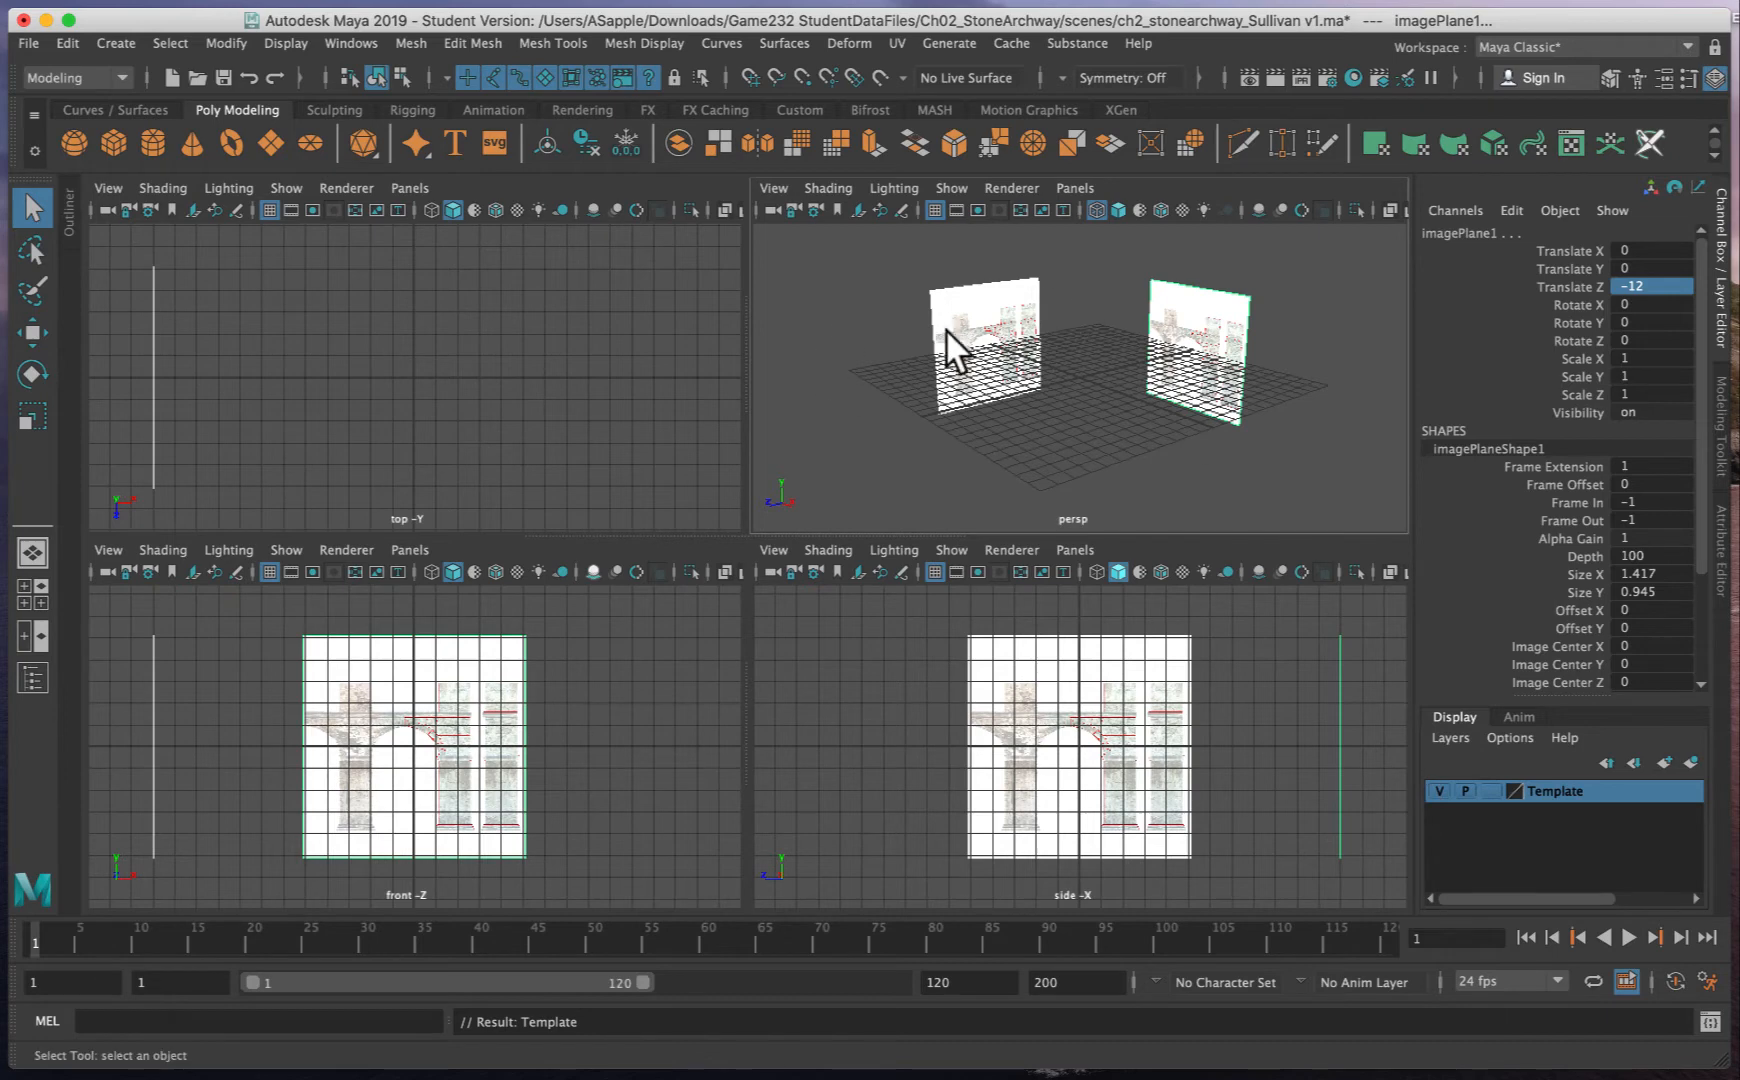
left_click(1441, 789)
left_click(1441, 789)
left_click(1277, 314)
left_click(1200, 318)
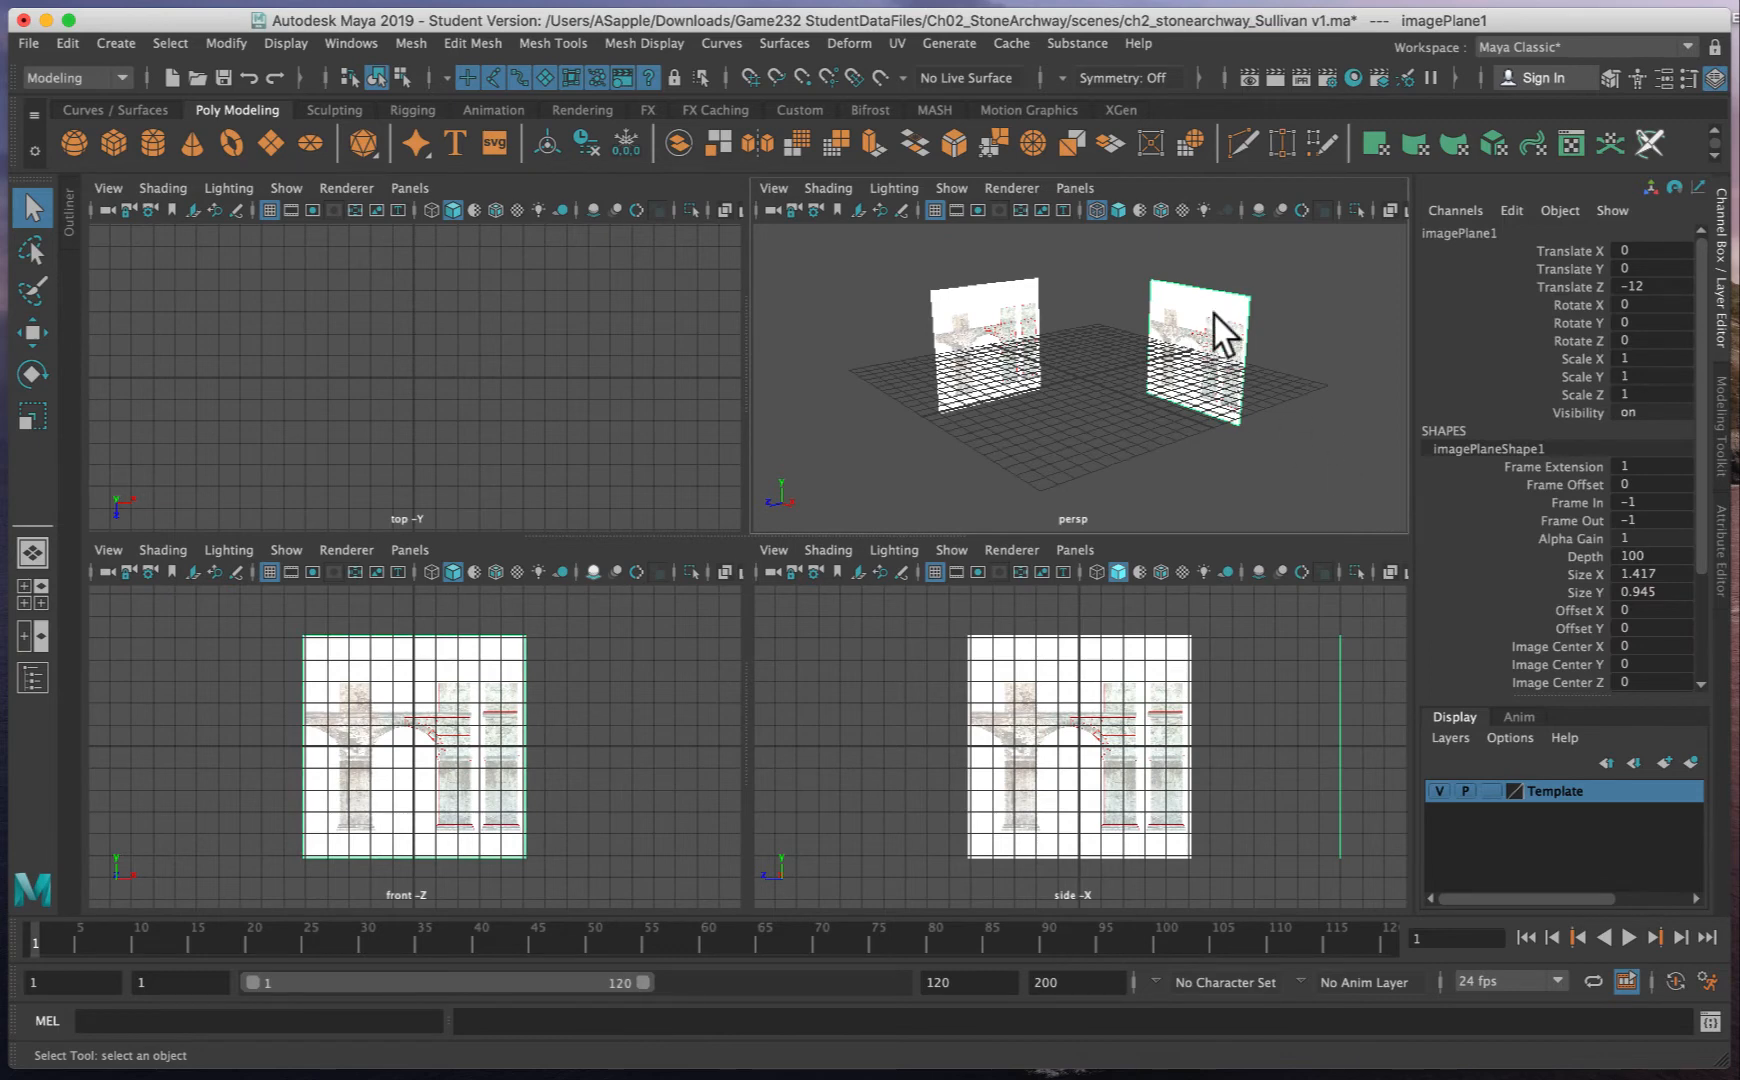
right_click(1614, 788)
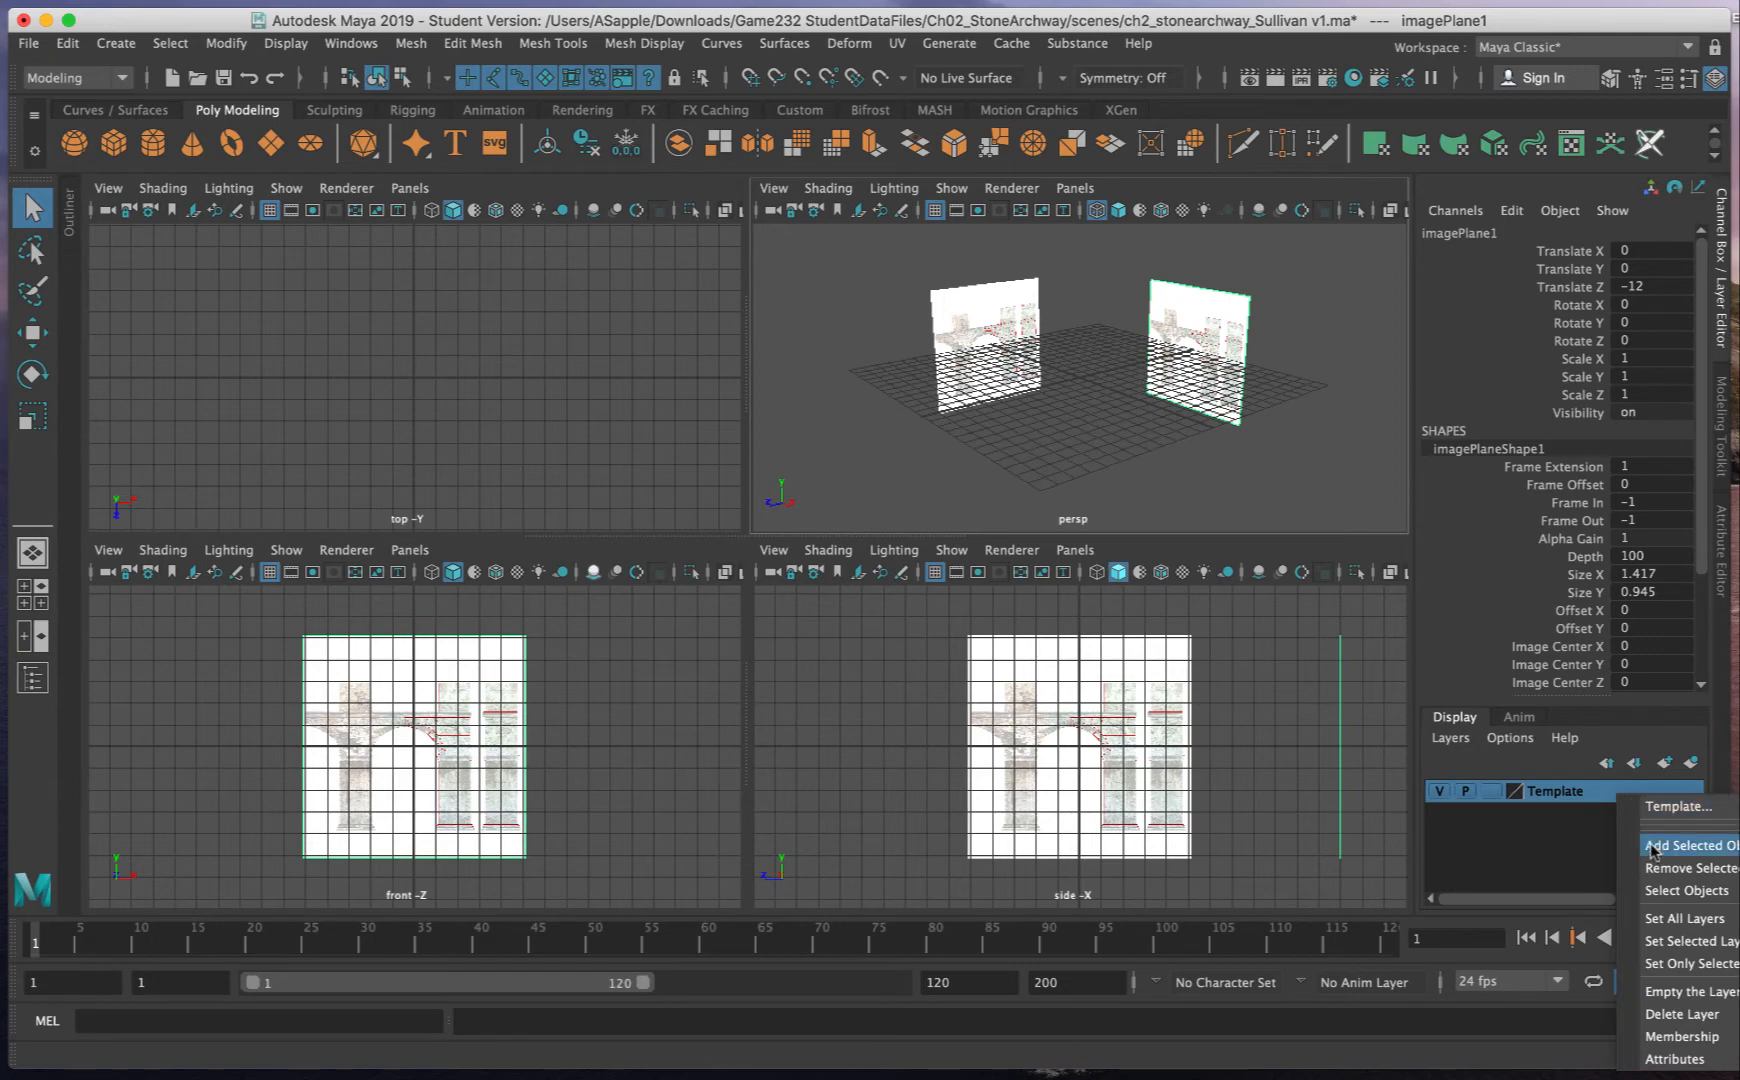
left_click(1554, 837)
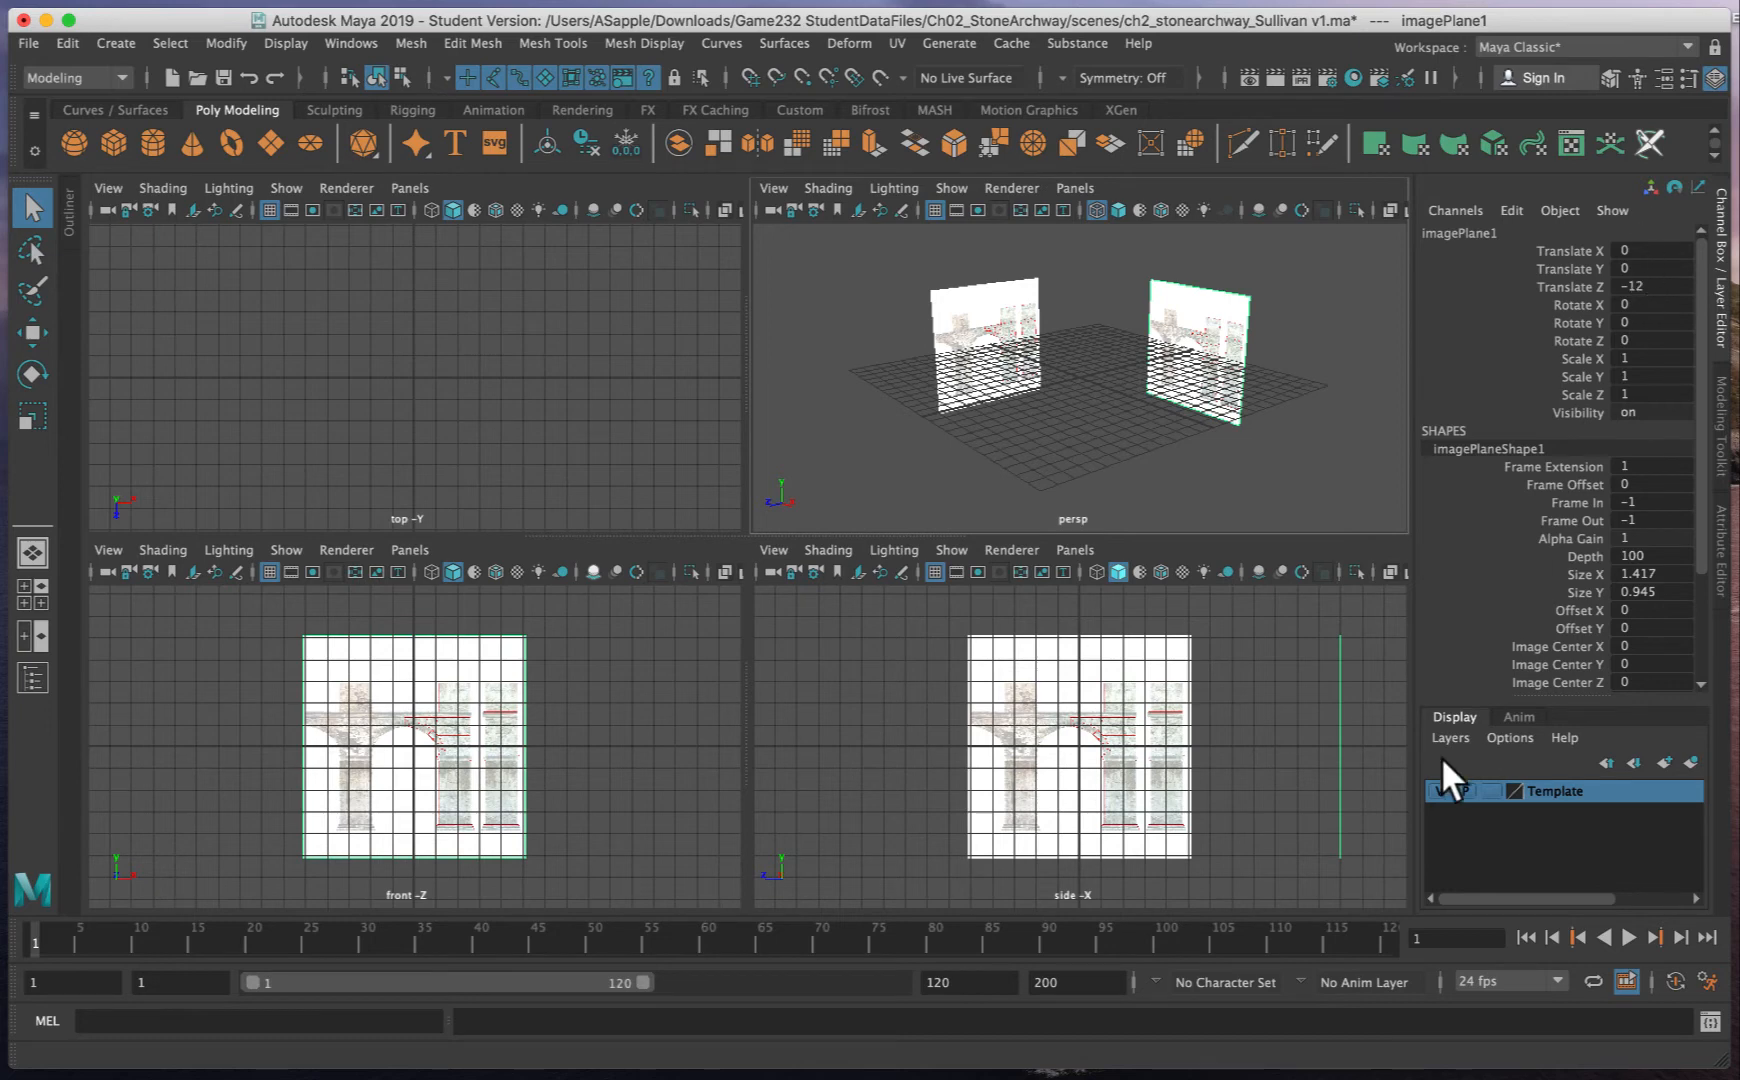
- Set the Template layer's display type to Reference, clear the selection and view the planes in the enlarged perspective view
left_click(1491, 791)
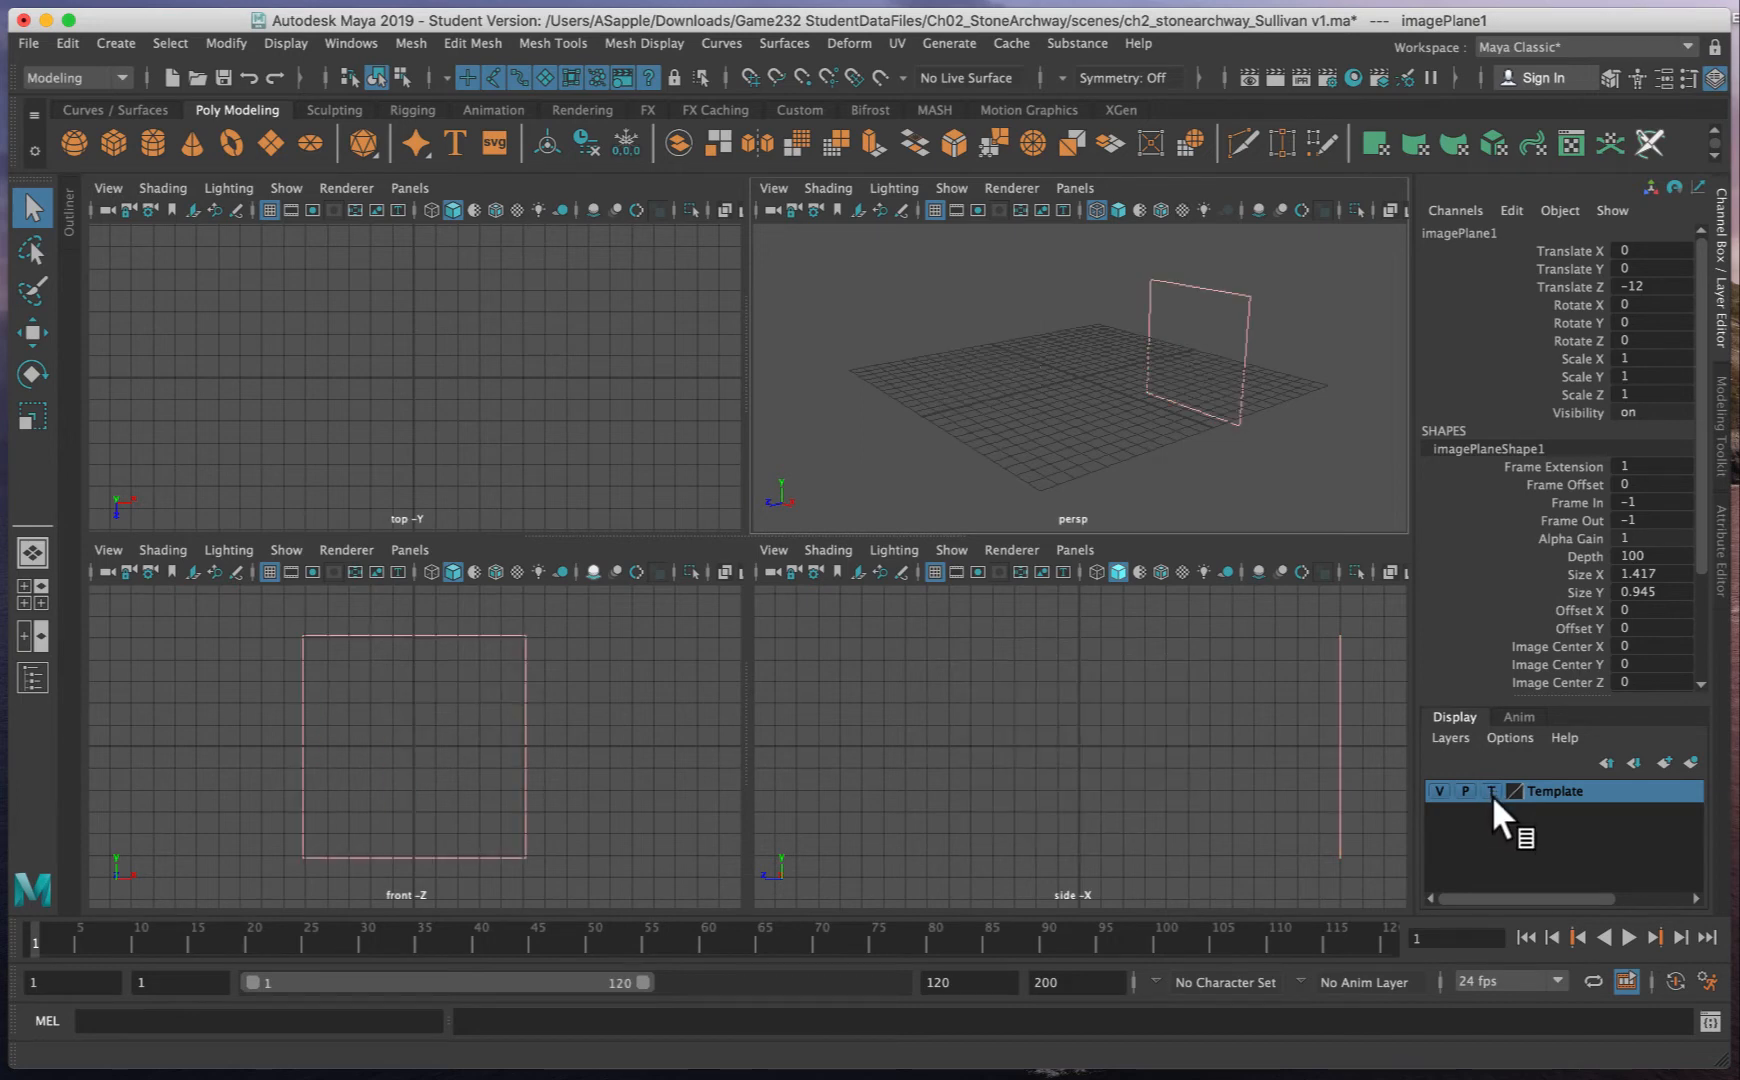
left_click(1491, 790)
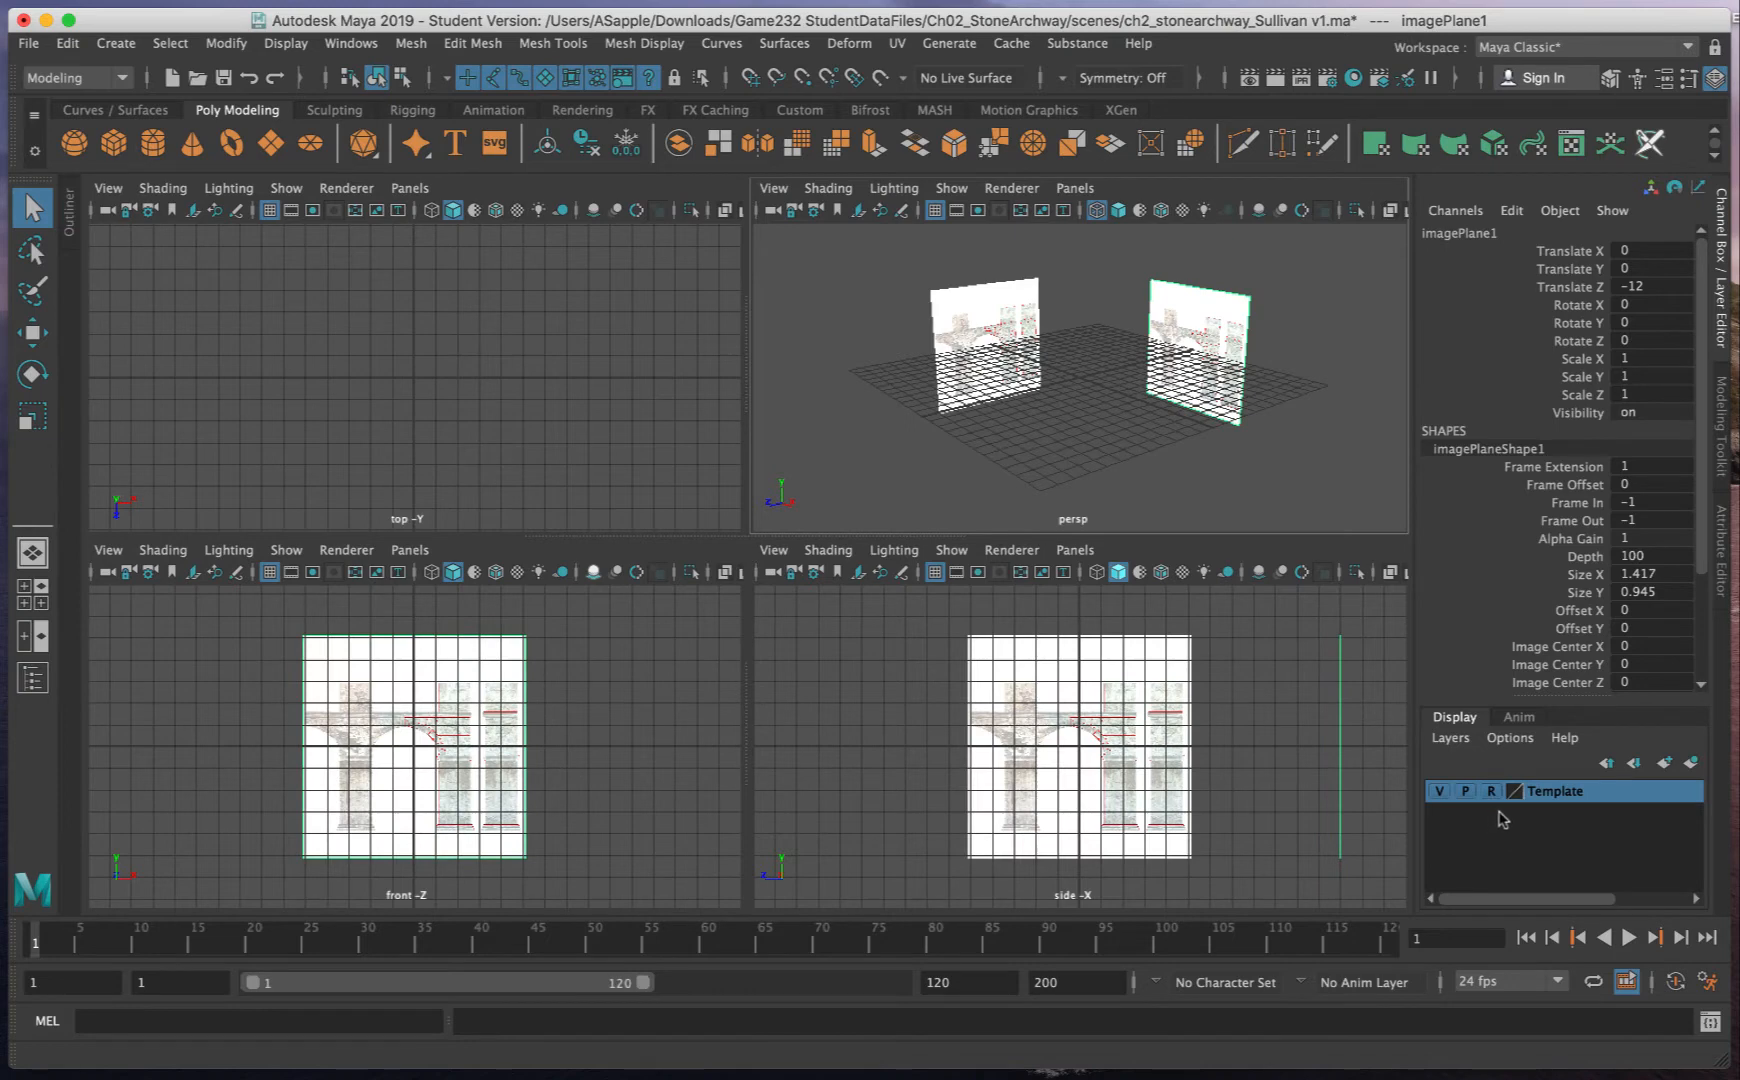
left_click(1327, 429)
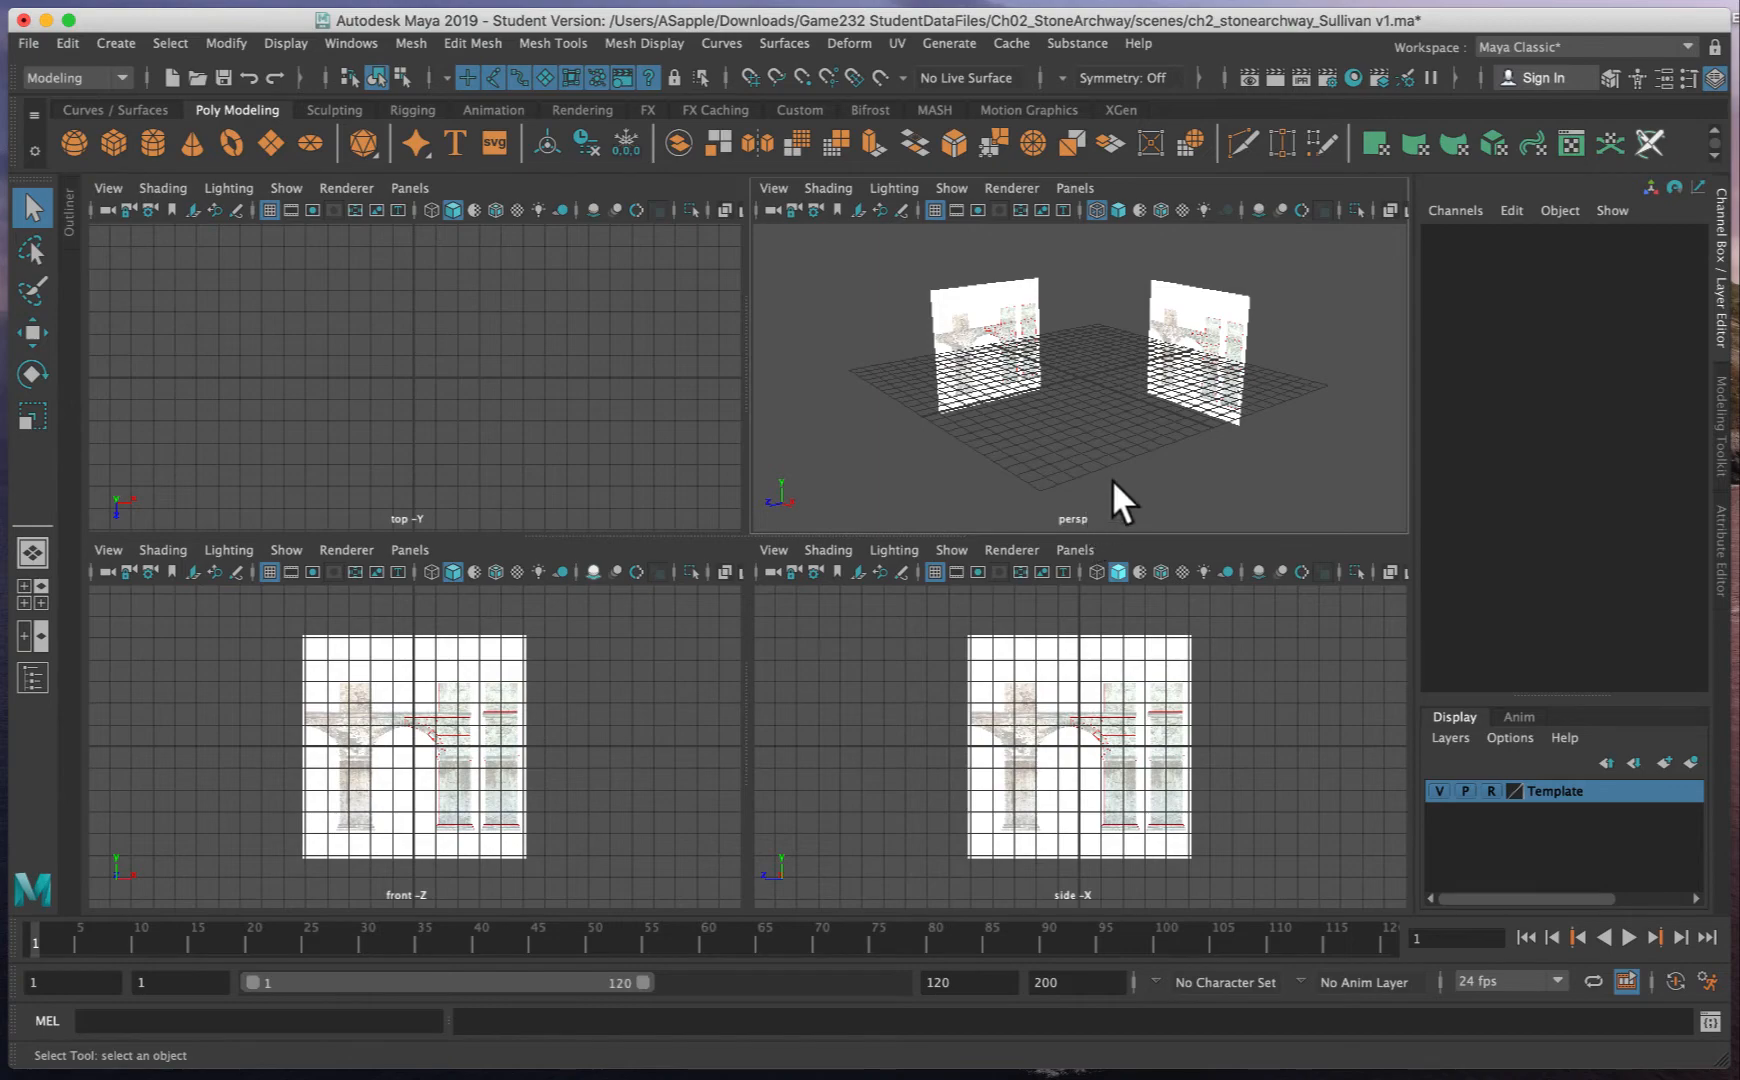
key("space")
mouse_move(1013, 606)
left_mouse_down("alt")
mouse_move(1056, 590)
mouse_move(1005, 595)
left_mouse_up("alt")
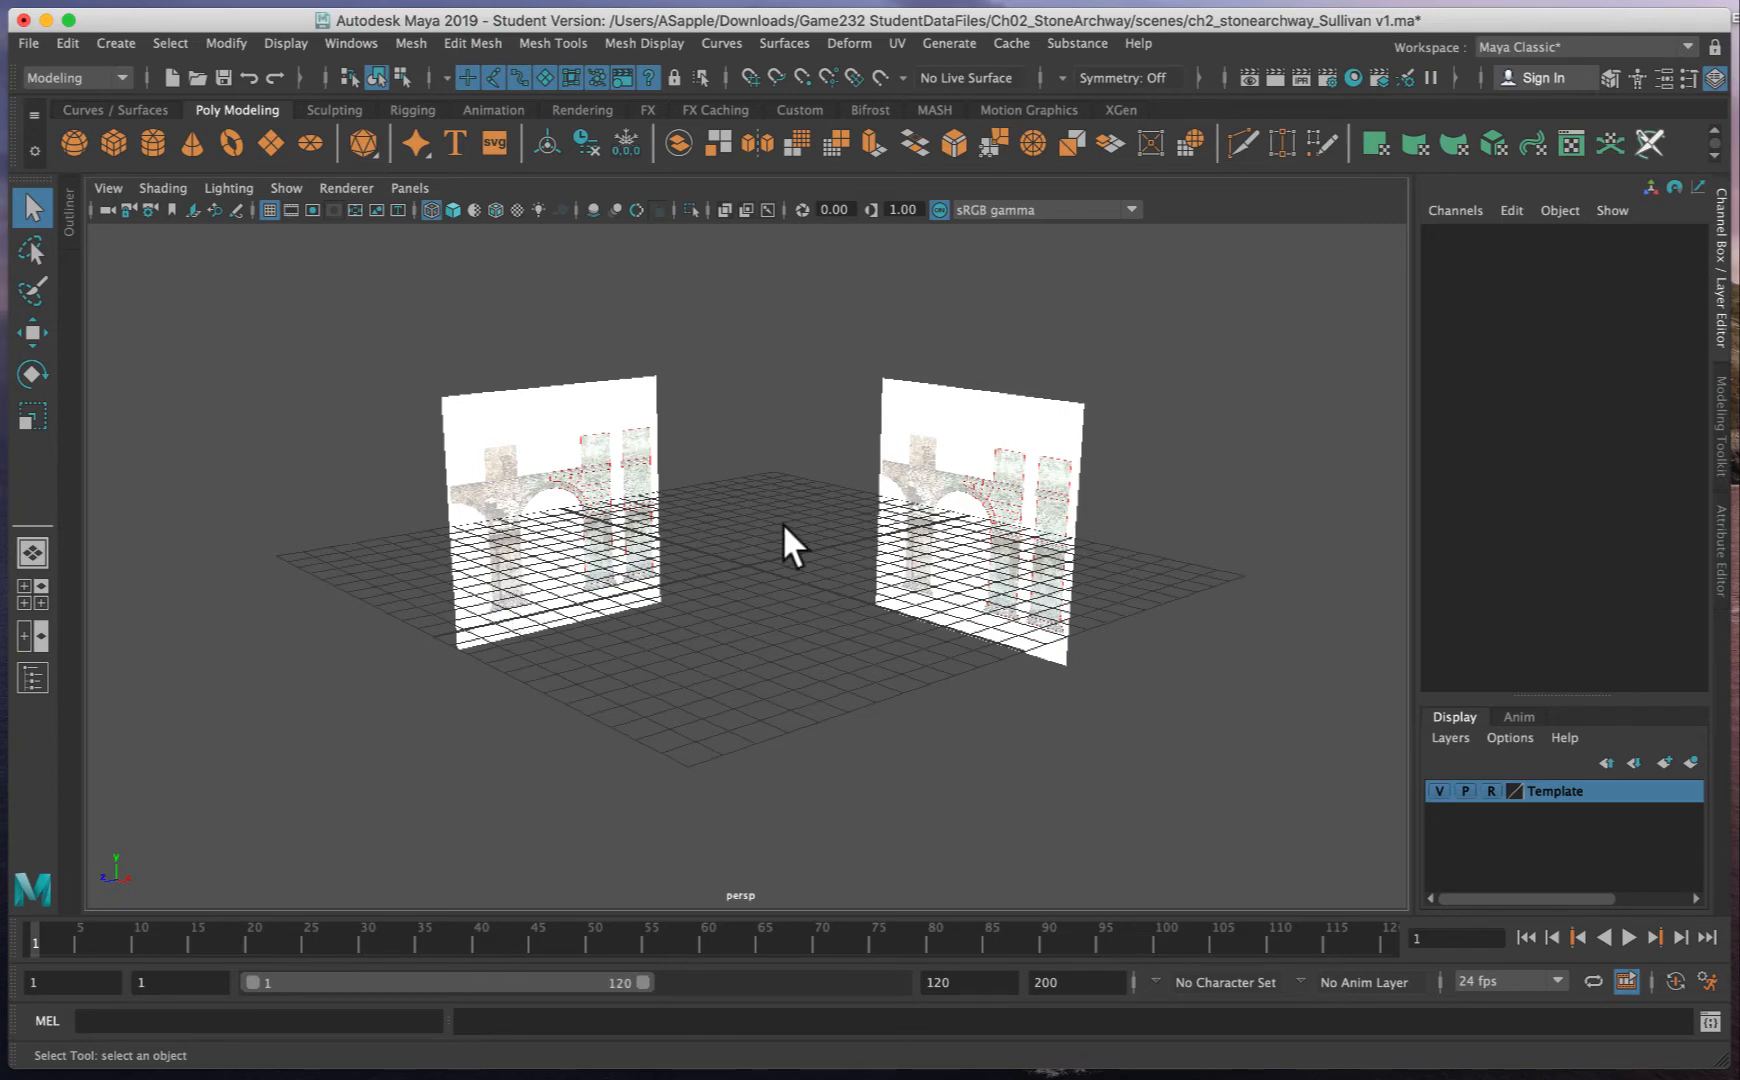
key("space")
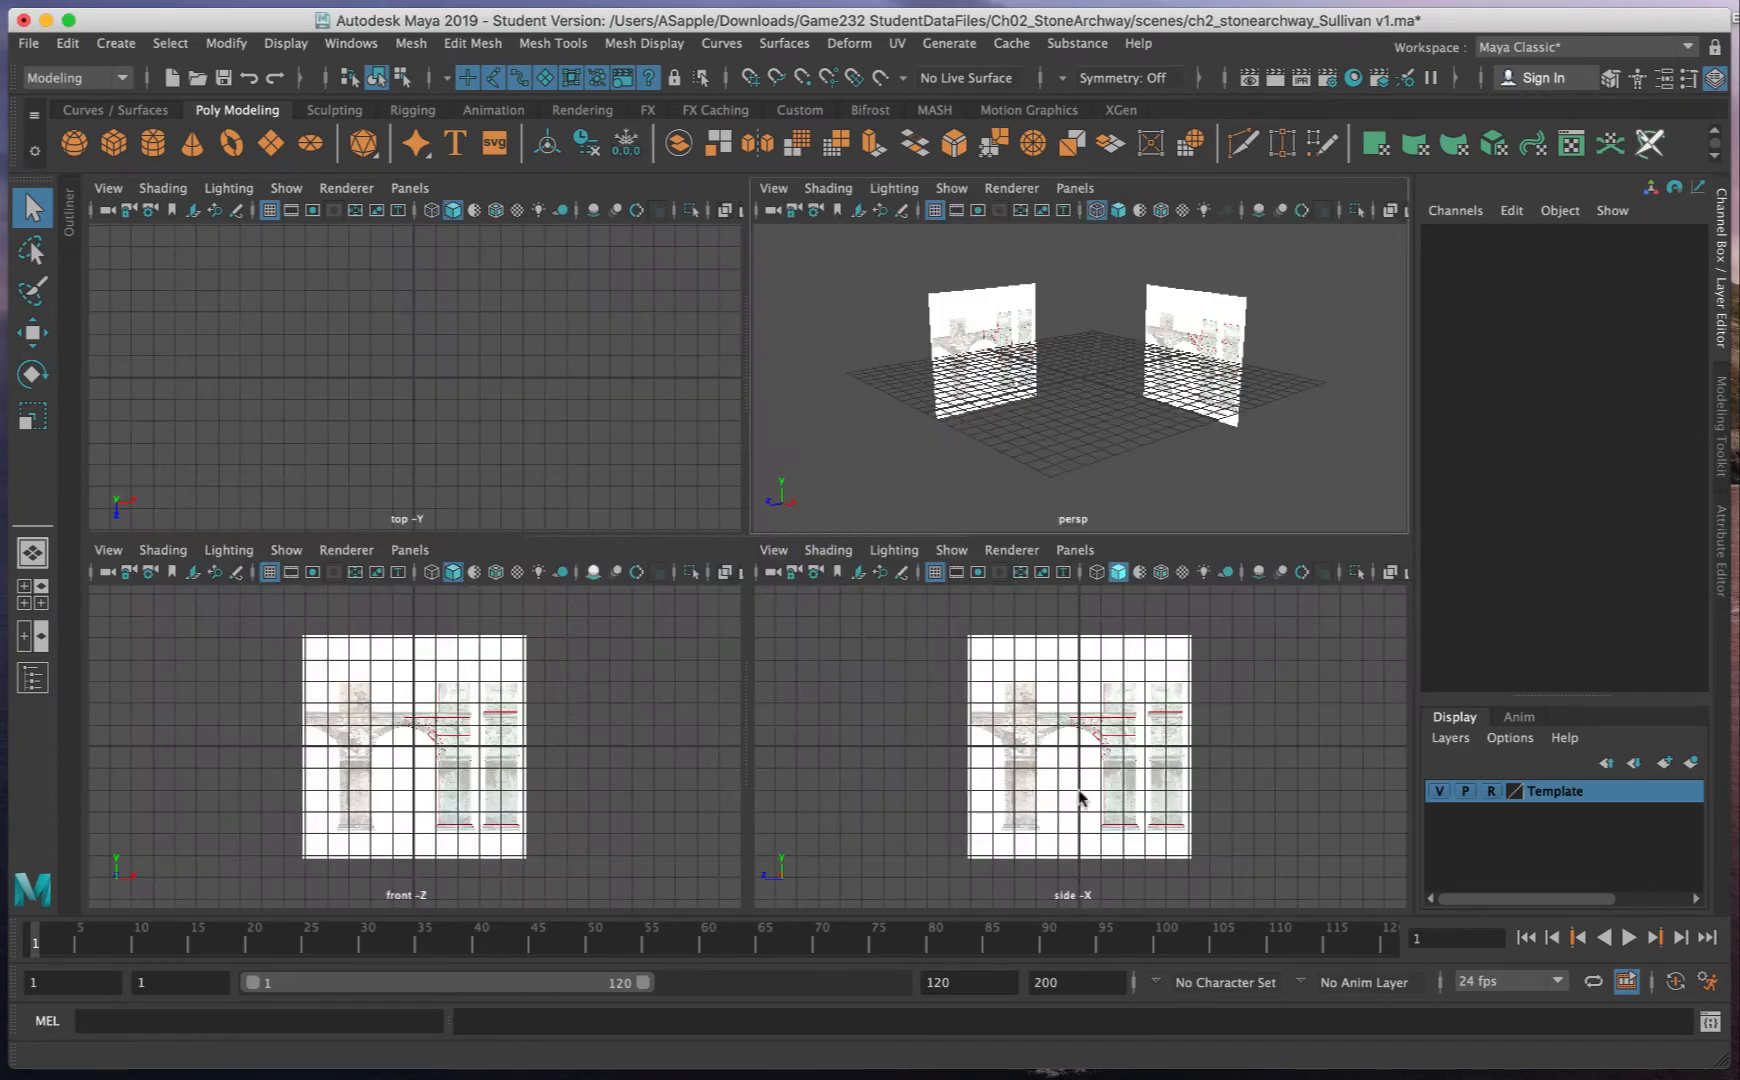
- Create a polygon cube and move it to the pillar's base, at about X 1.6, Y -3.31, Z -4.18
left_click(114, 136)
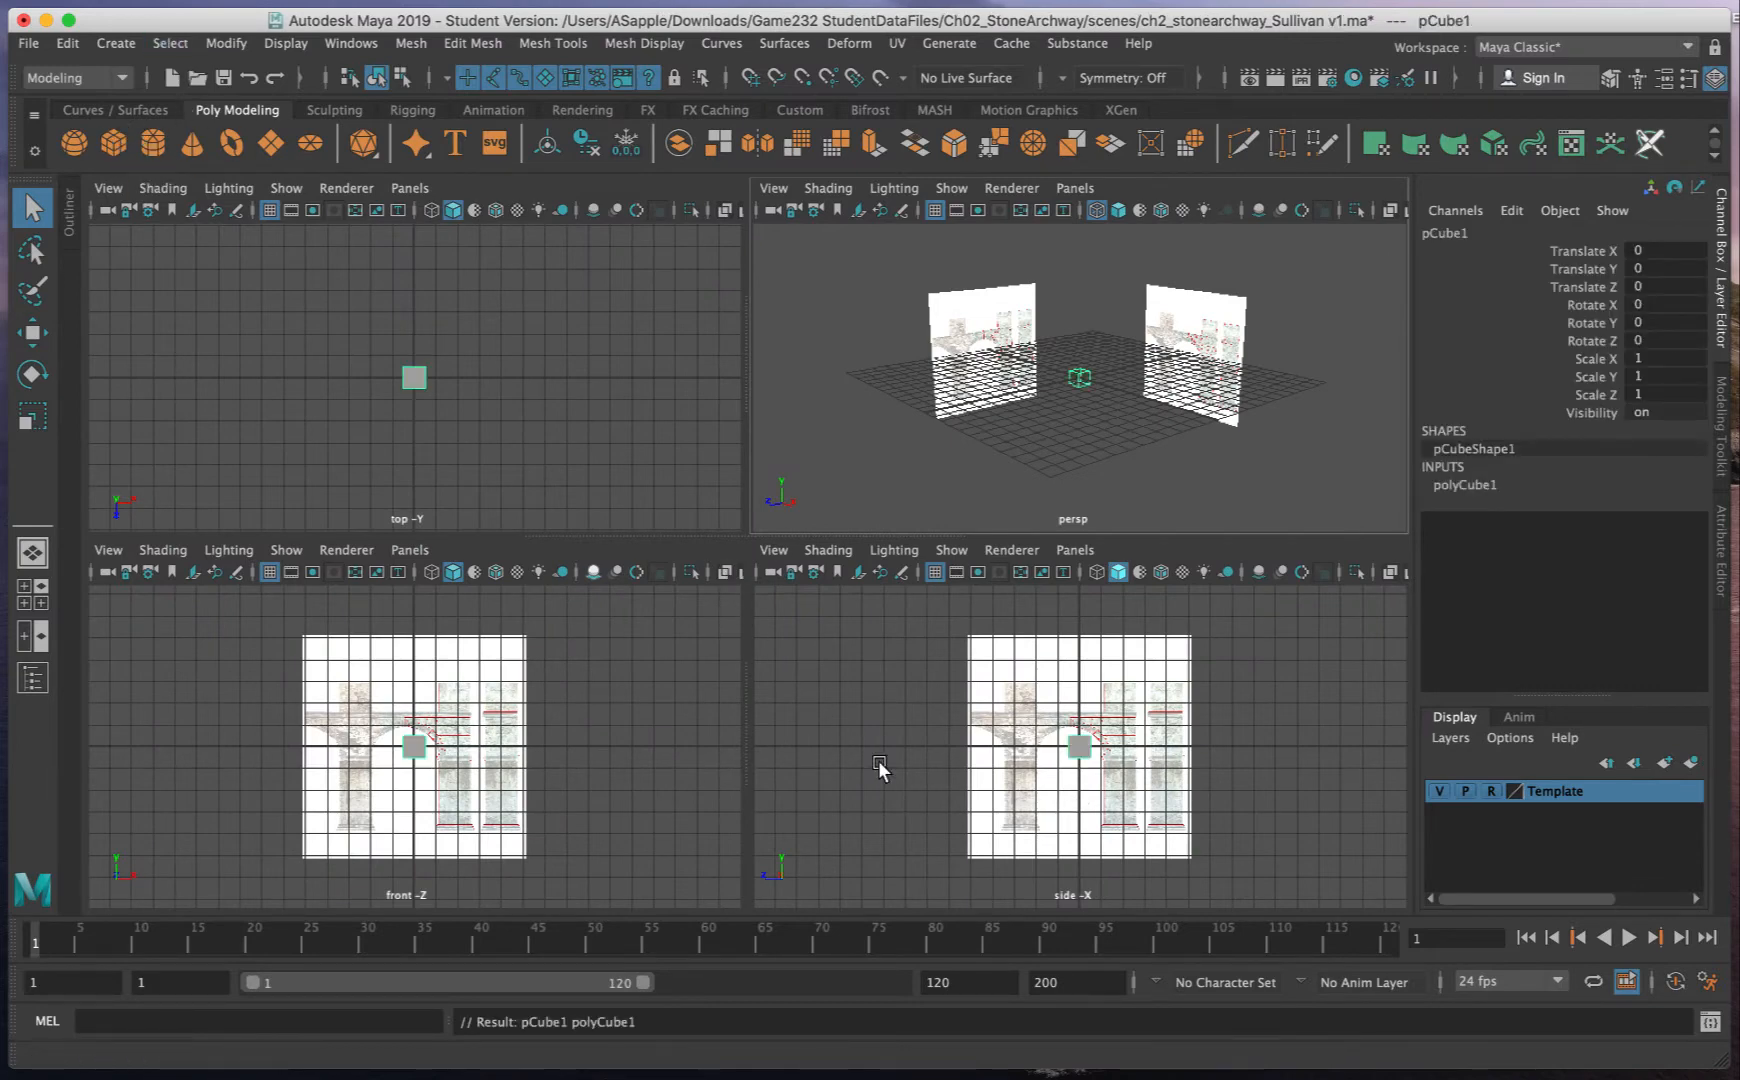
key("w")
left_click_drag(1082, 668, 1091, 757)
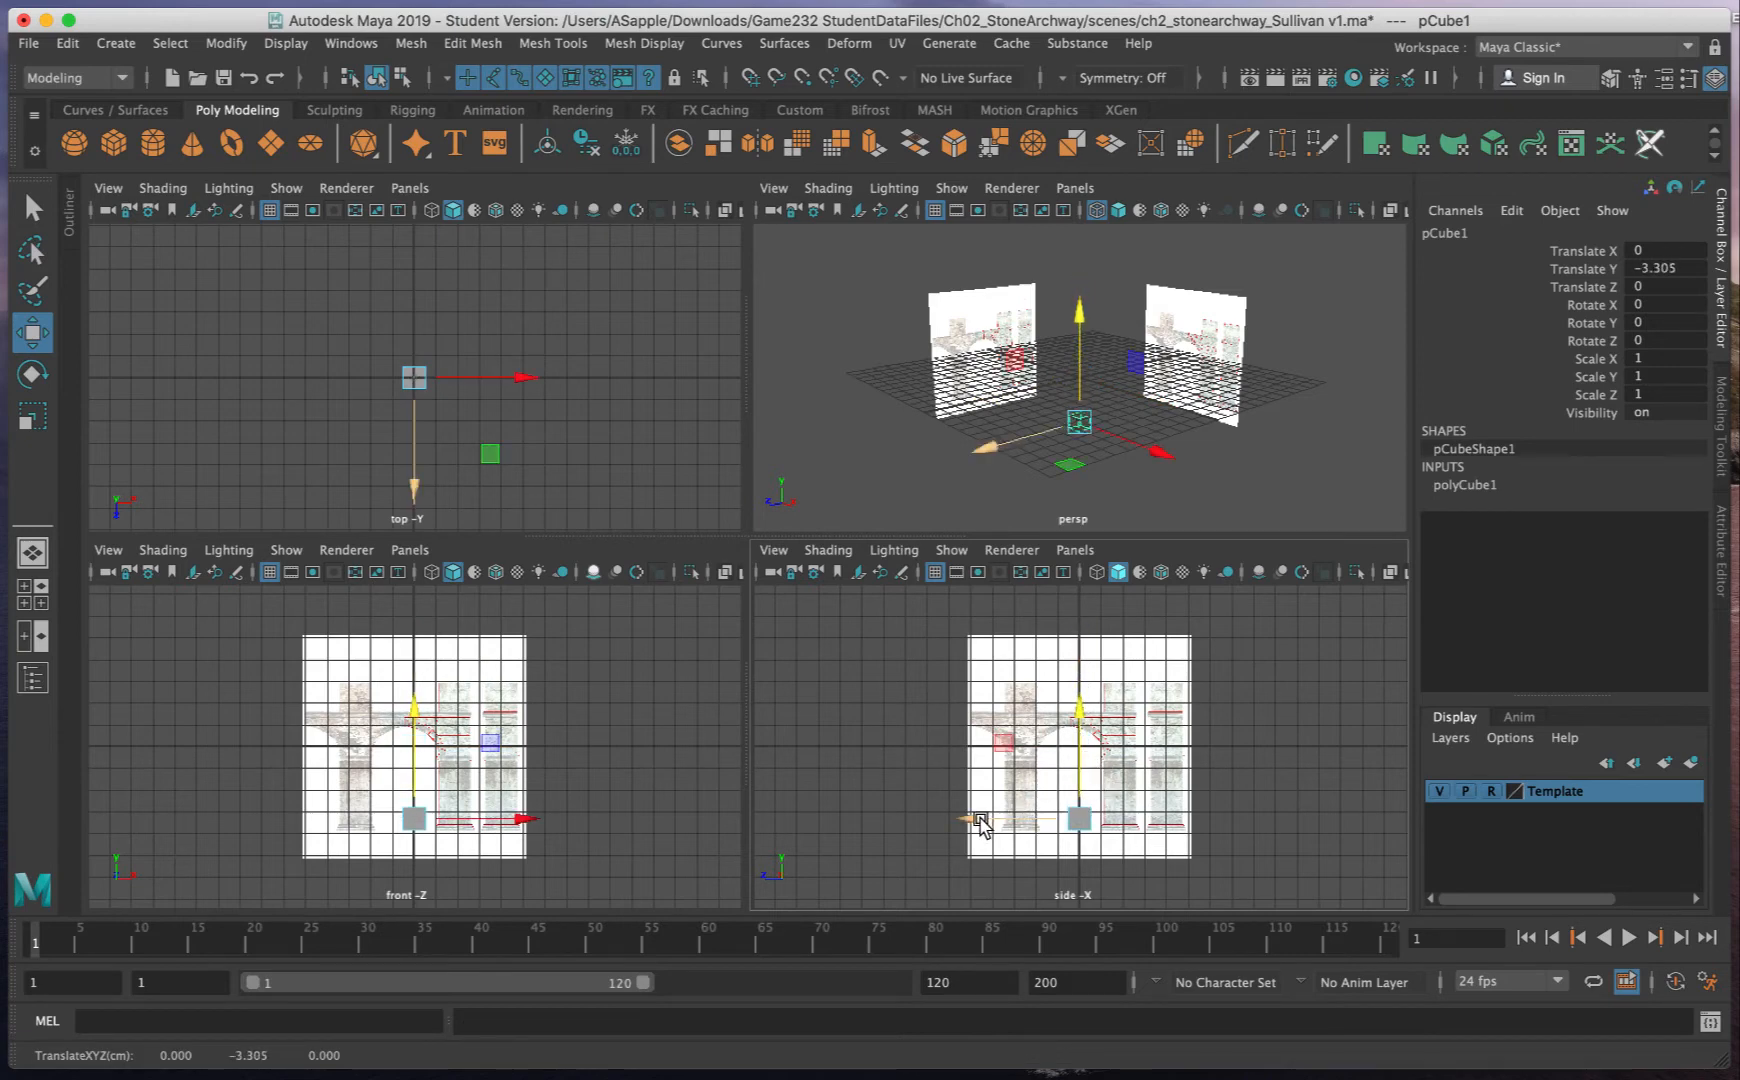
left_click_drag(985, 820, 1080, 818)
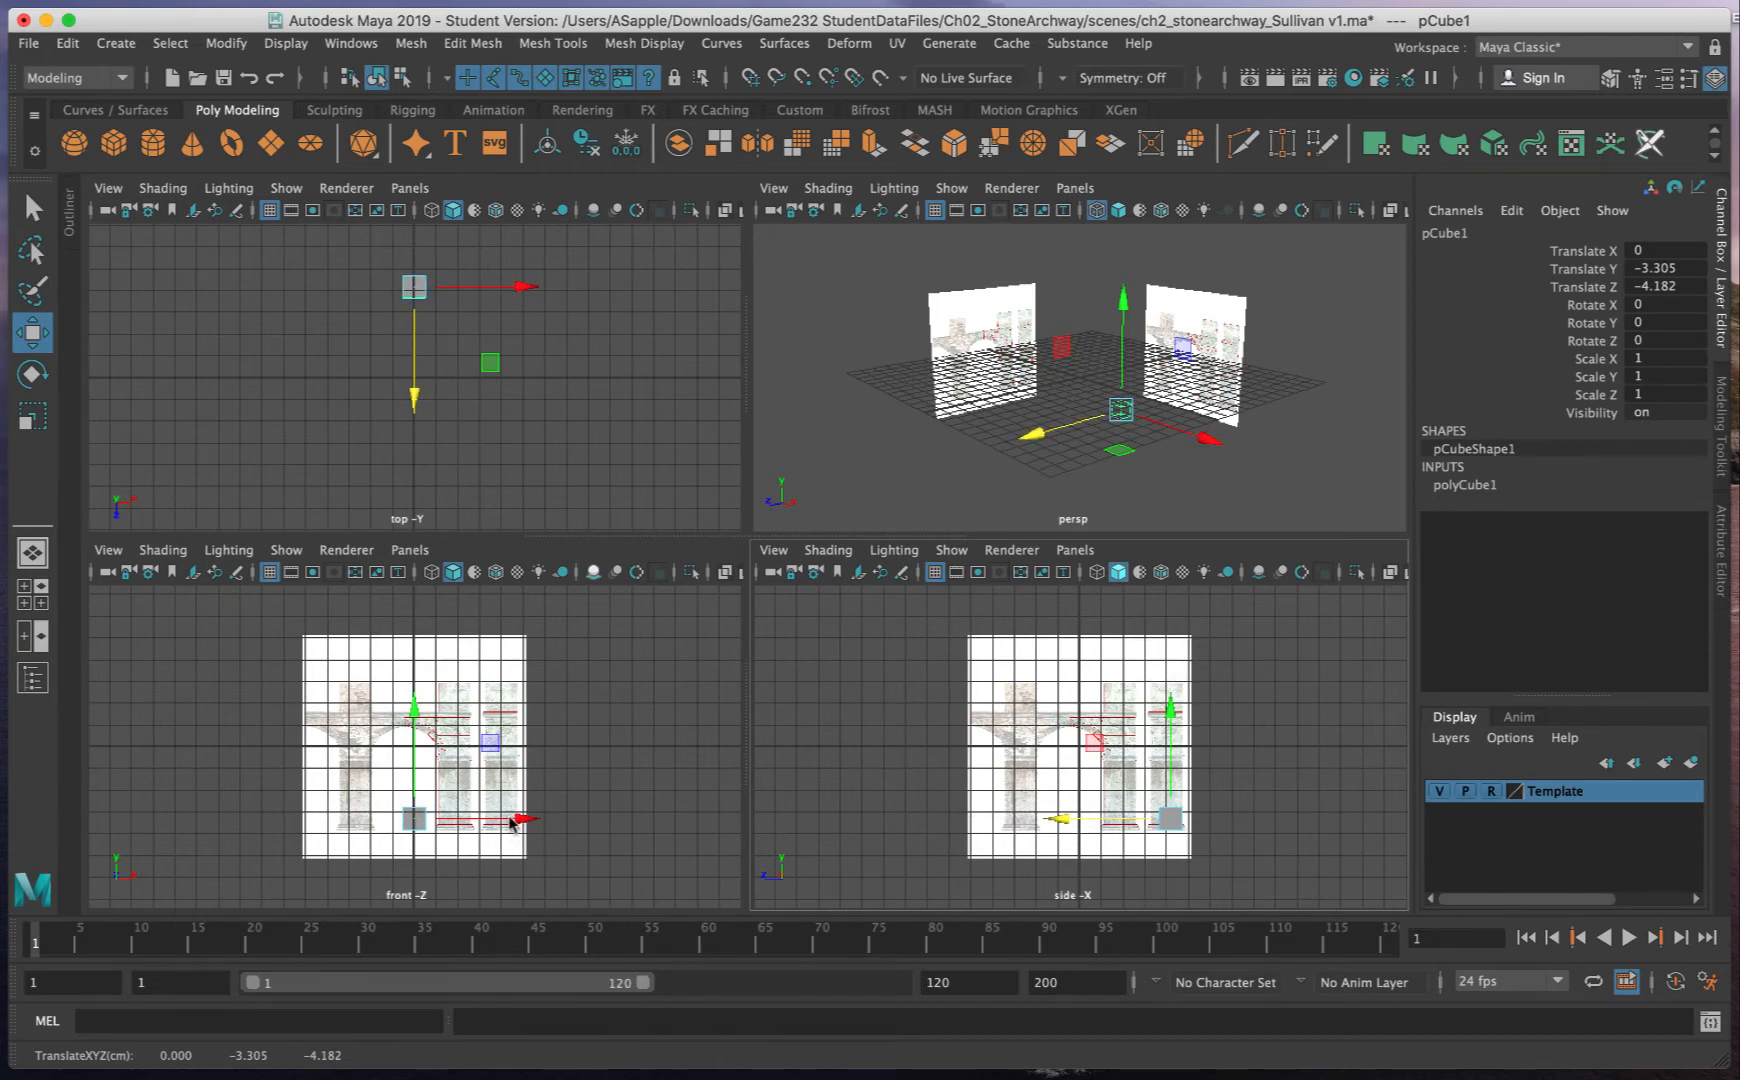
left_click_drag(523, 819, 557, 820)
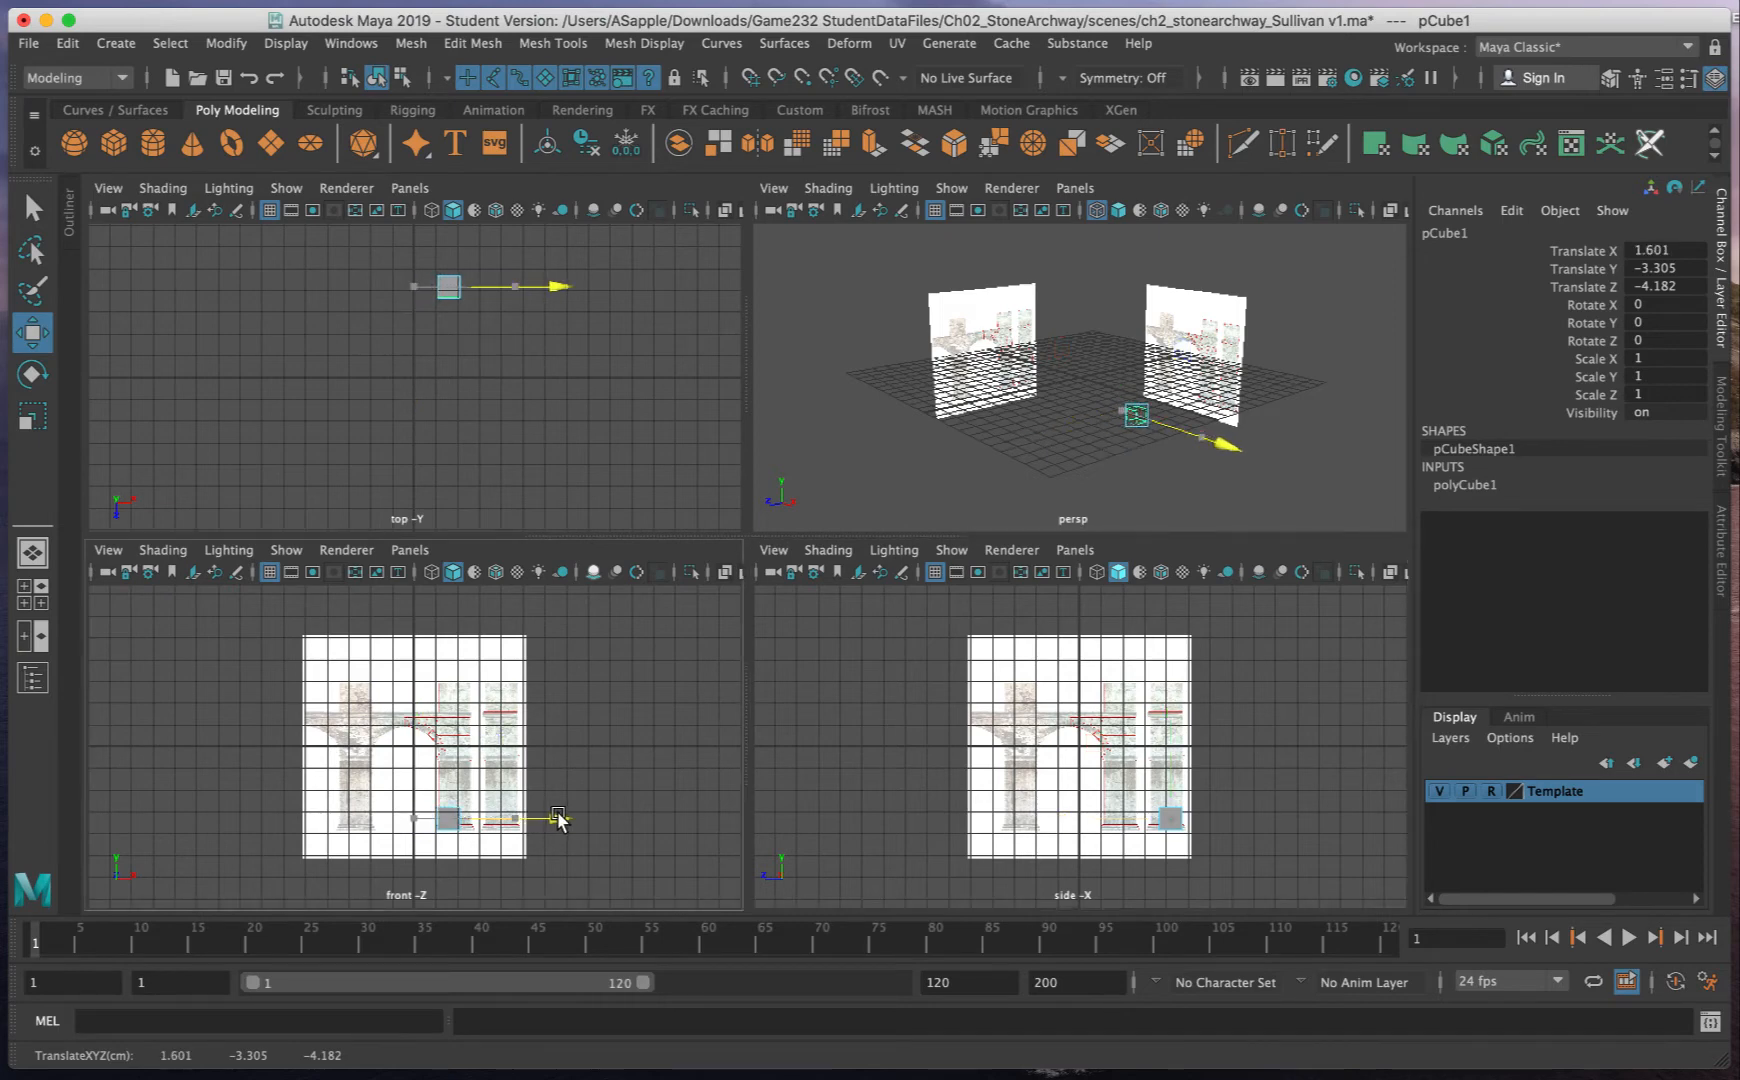
- Enlarge the front view and align the cube with the pillar's left outline above its base, at about X 1.63, Y -3.05
key("space")
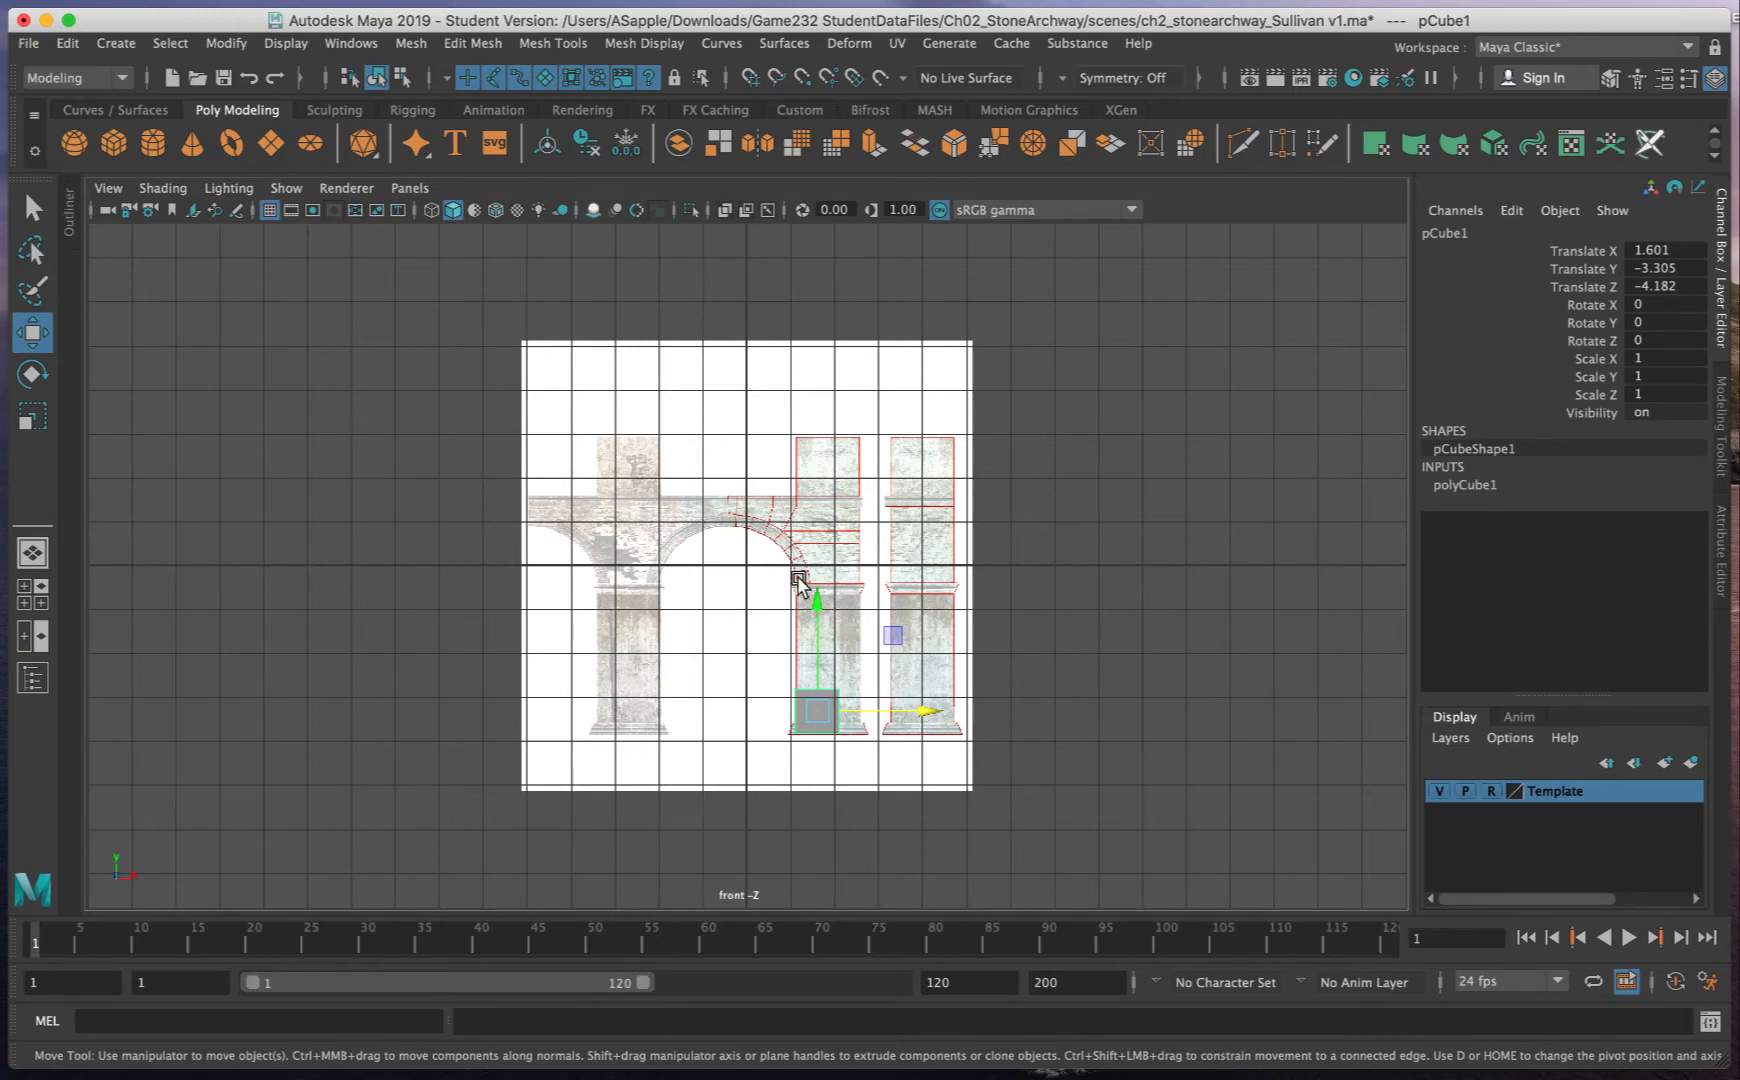
left_click_drag(817, 617, 818, 608)
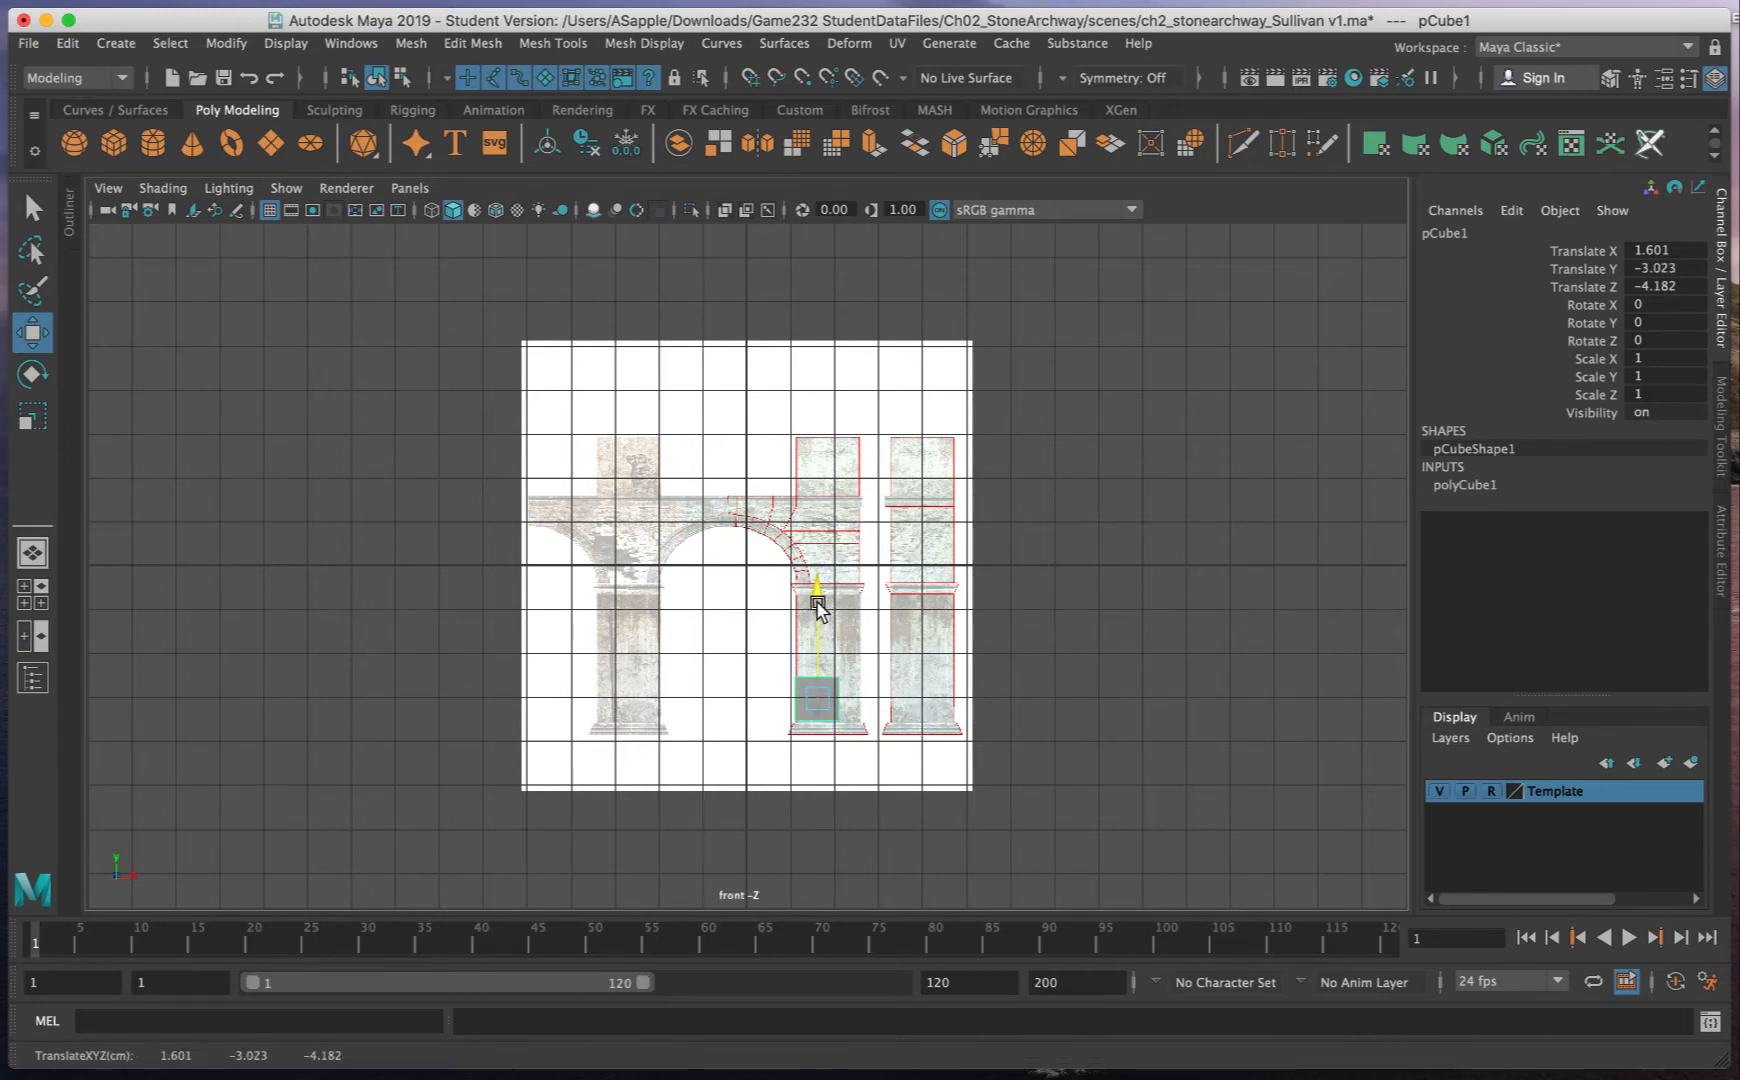
left_click_drag(868, 700, 864, 697)
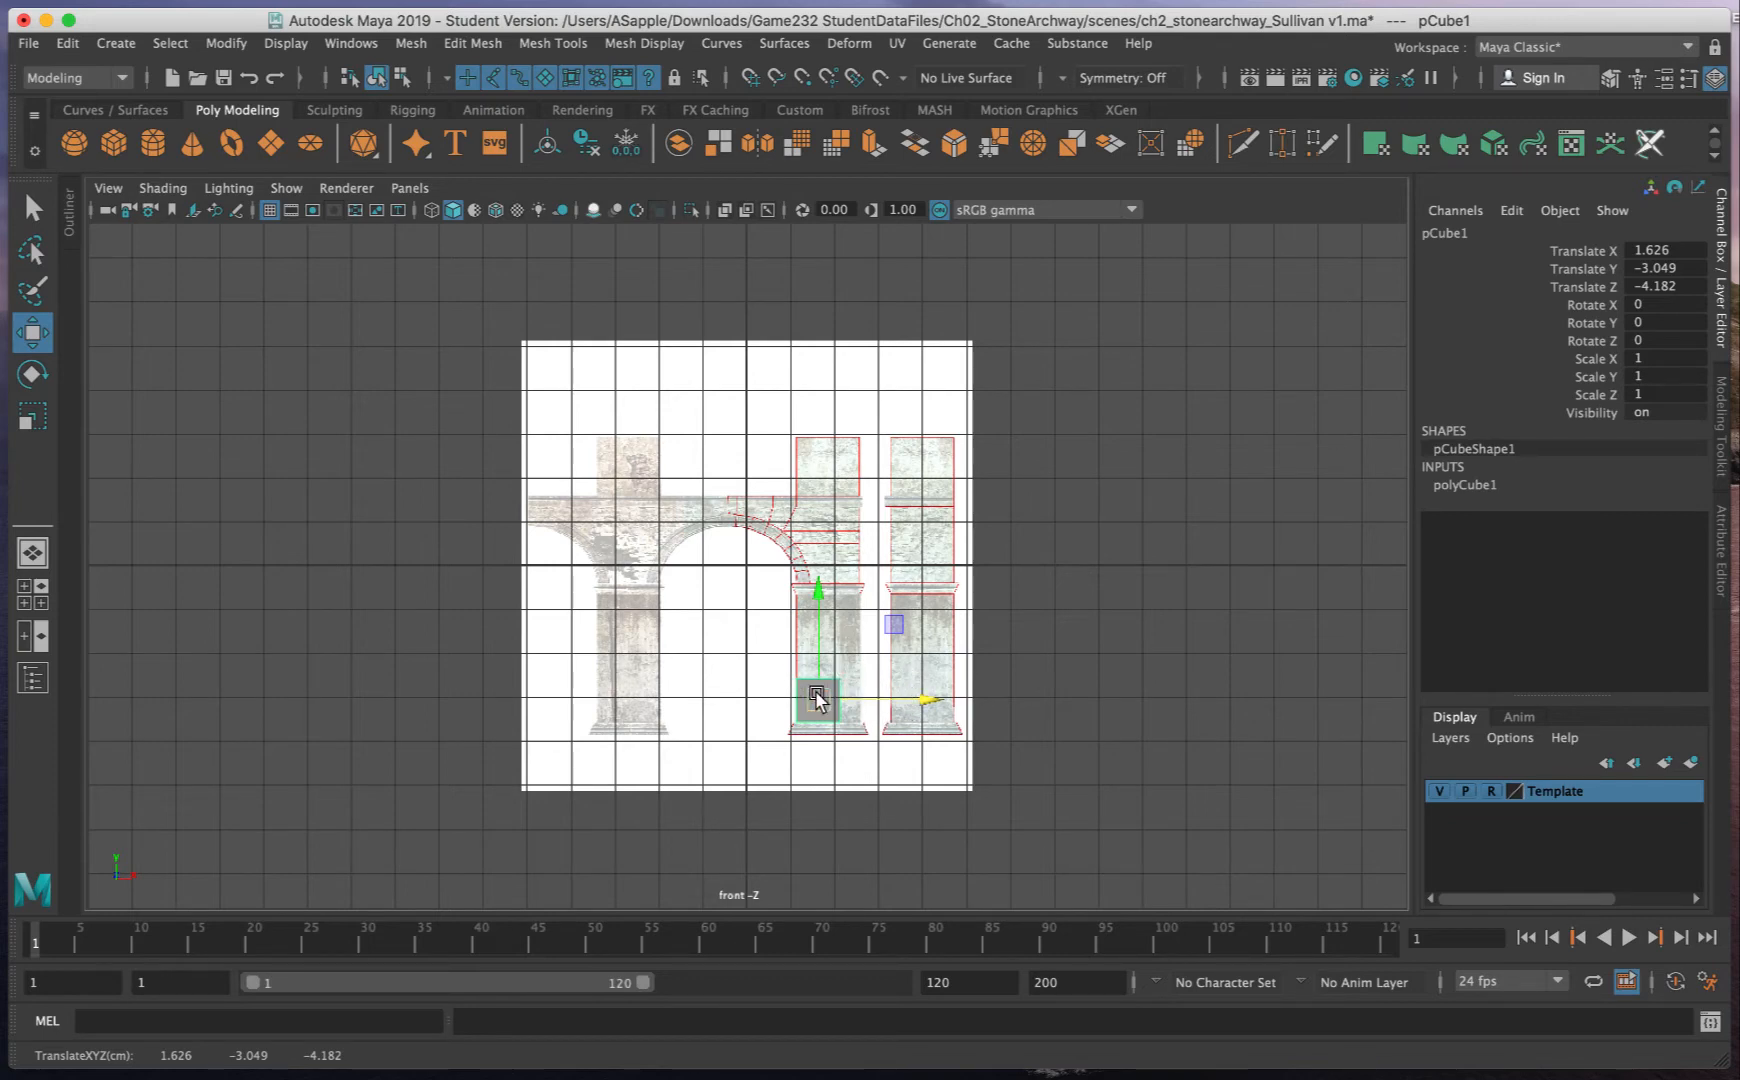
- Move the cube's right-hand vertices in the front view to the pillar's right outline, at about X 2.59, and return to object mode
key("q")
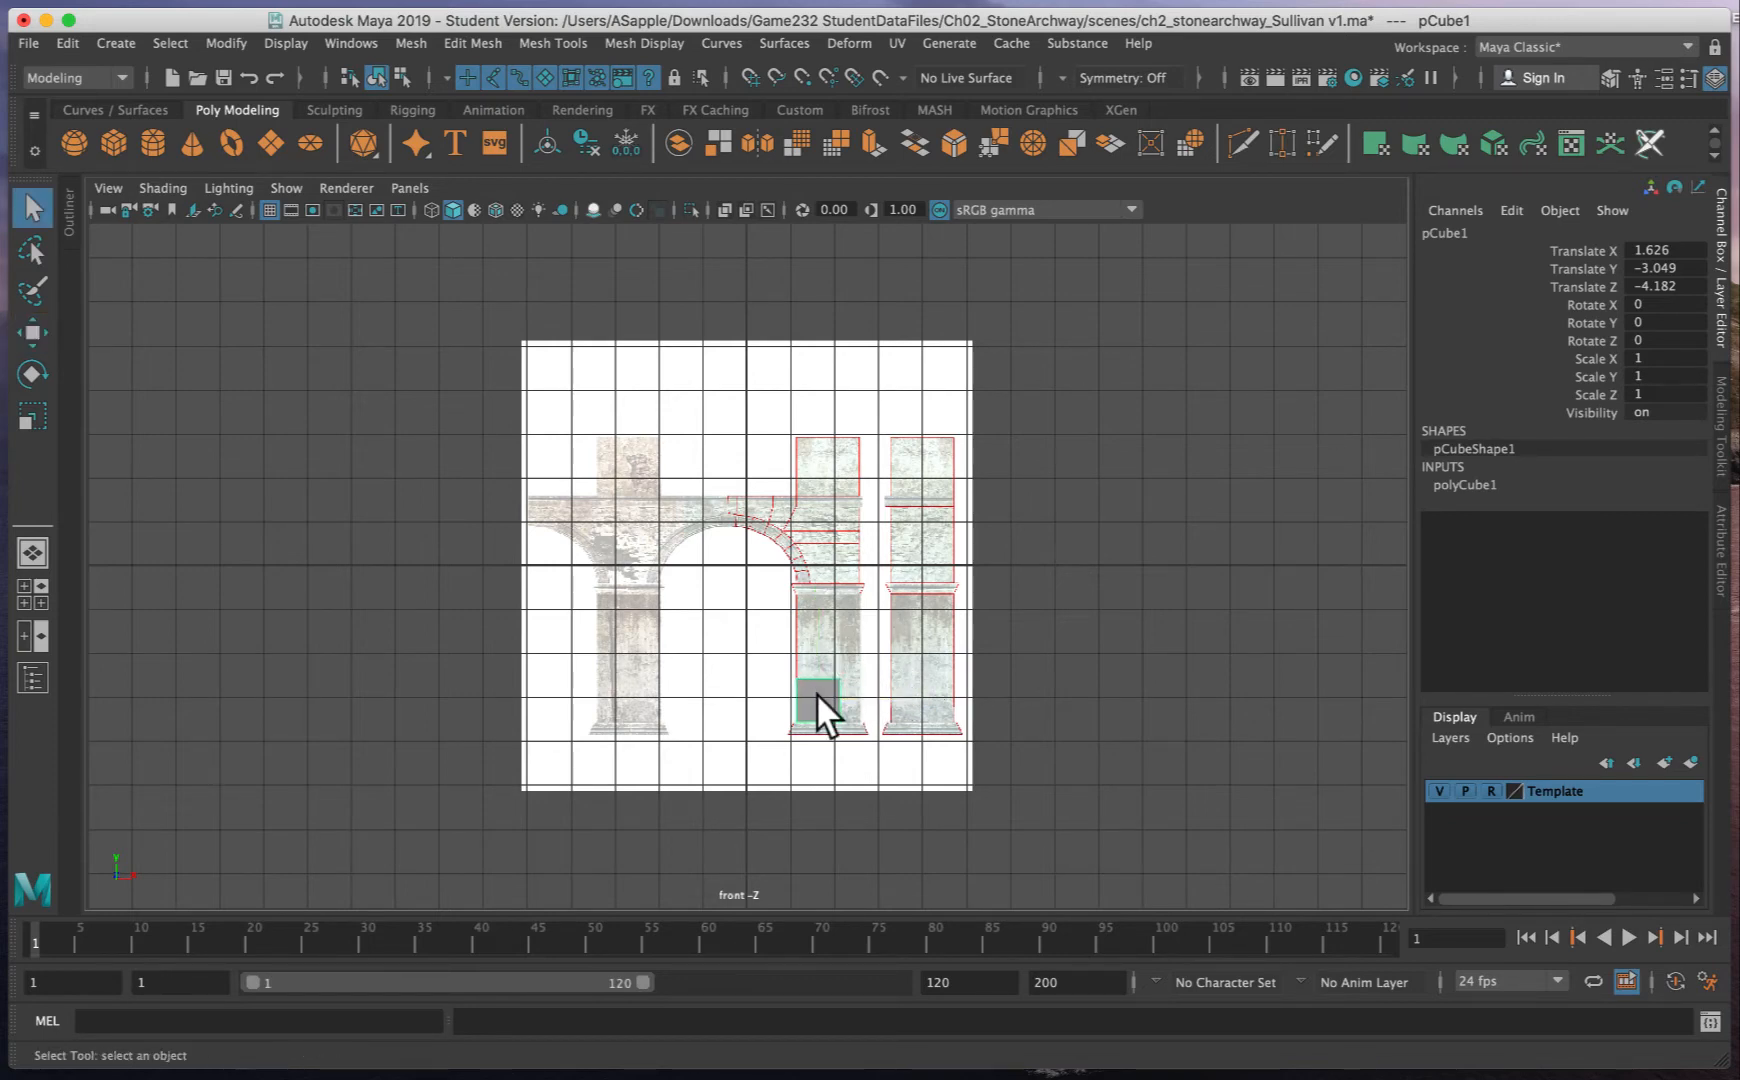
right_click_drag(819, 600, 716, 603)
mouse_move(845, 716)
left_mouse_down()
mouse_move(865, 737)
mouse_move(850, 730)
left_mouse_up()
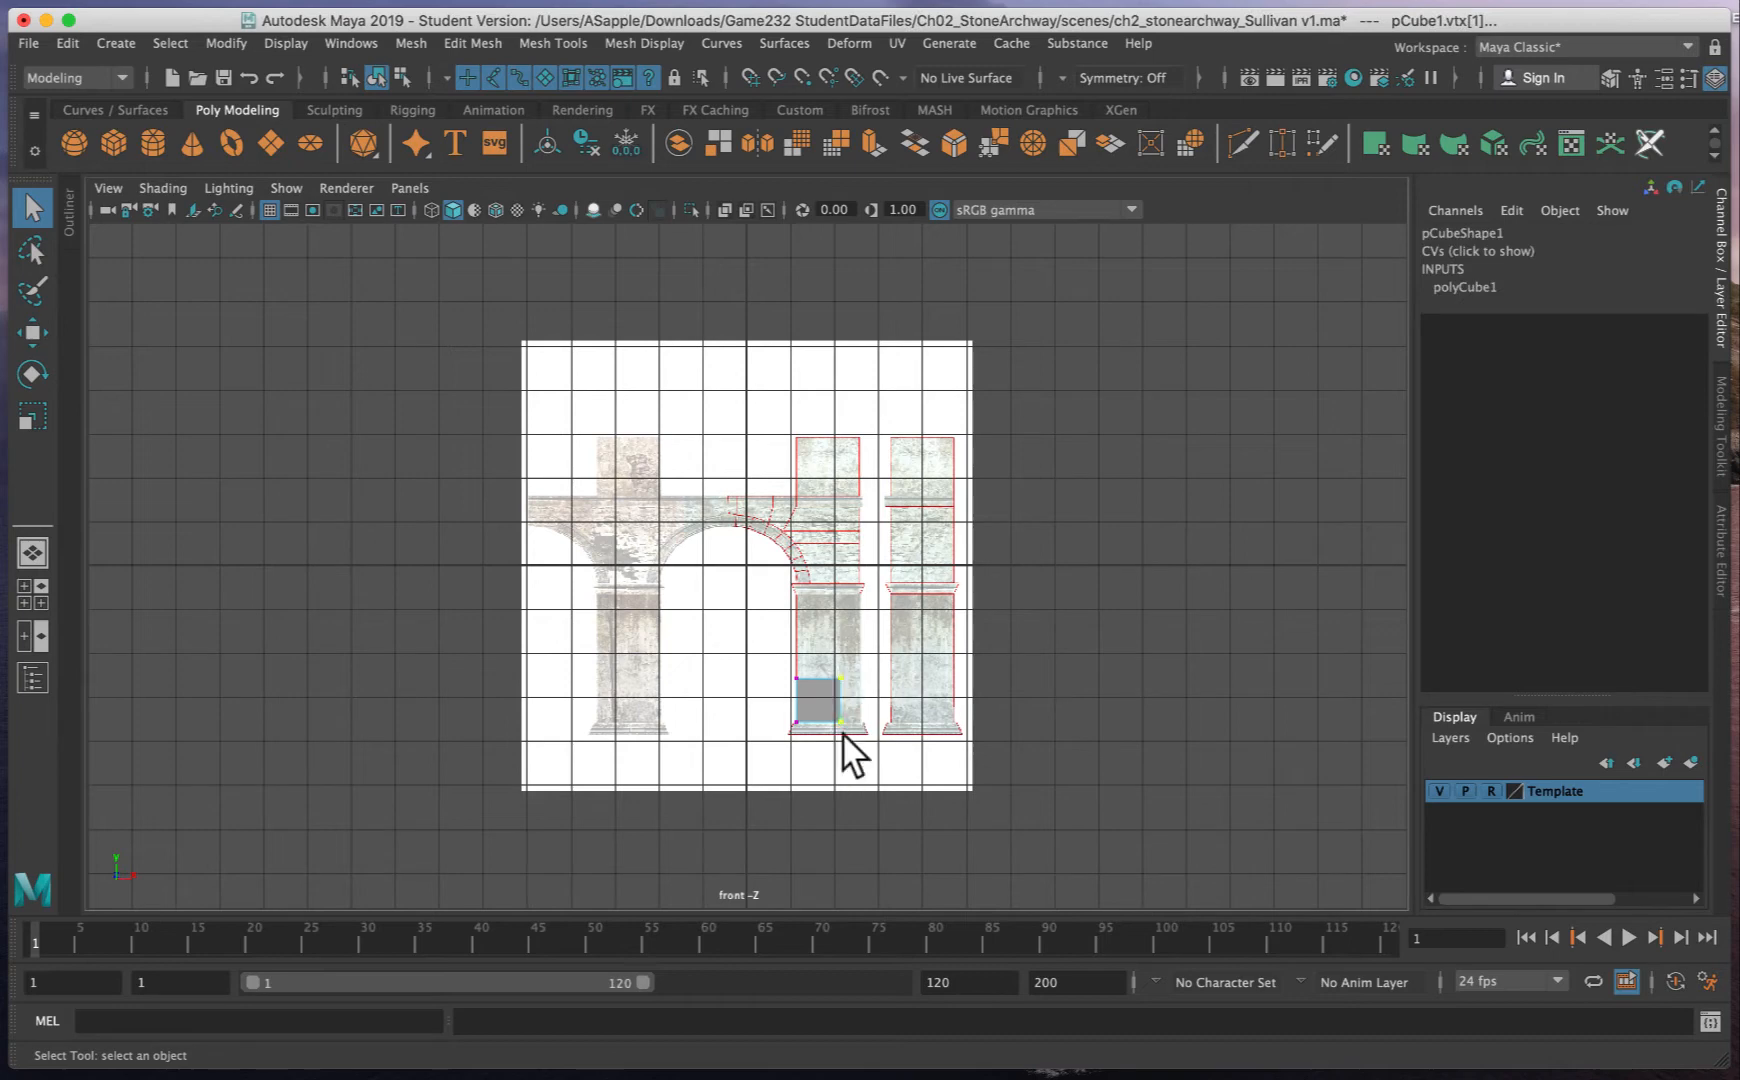
key("w")
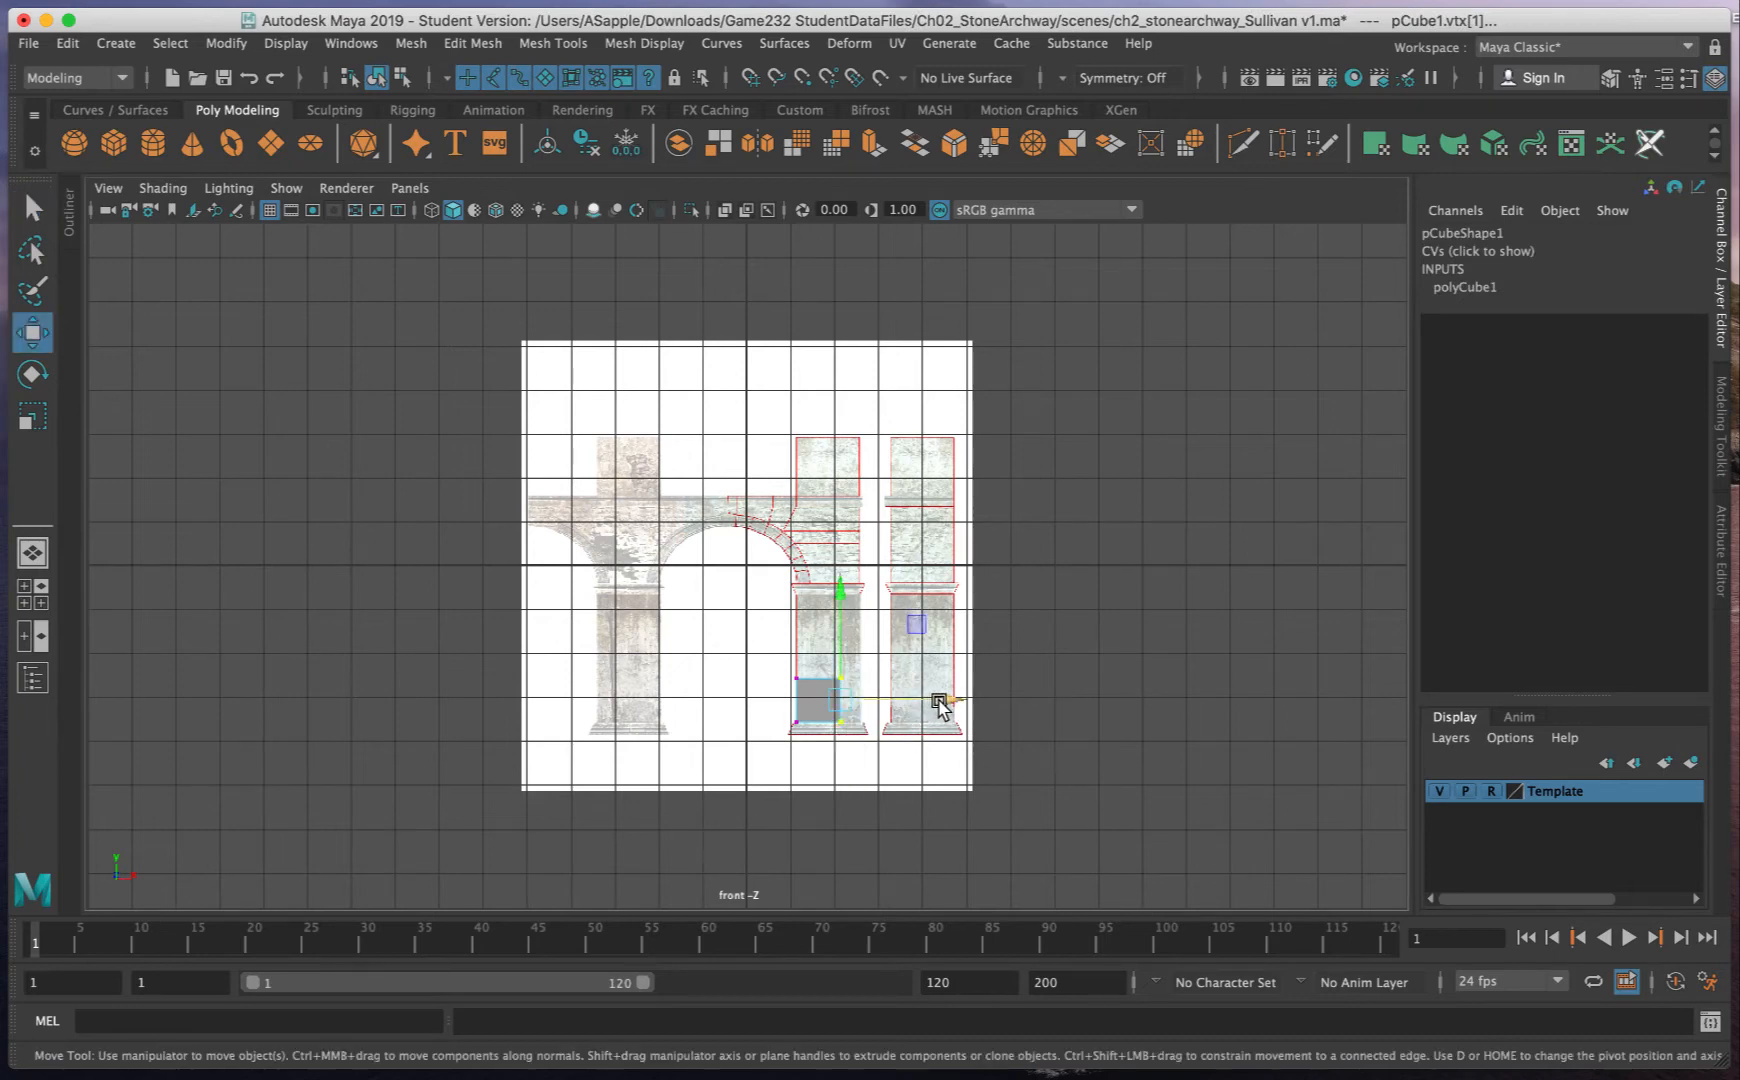
left_click_drag(937, 702, 957, 703)
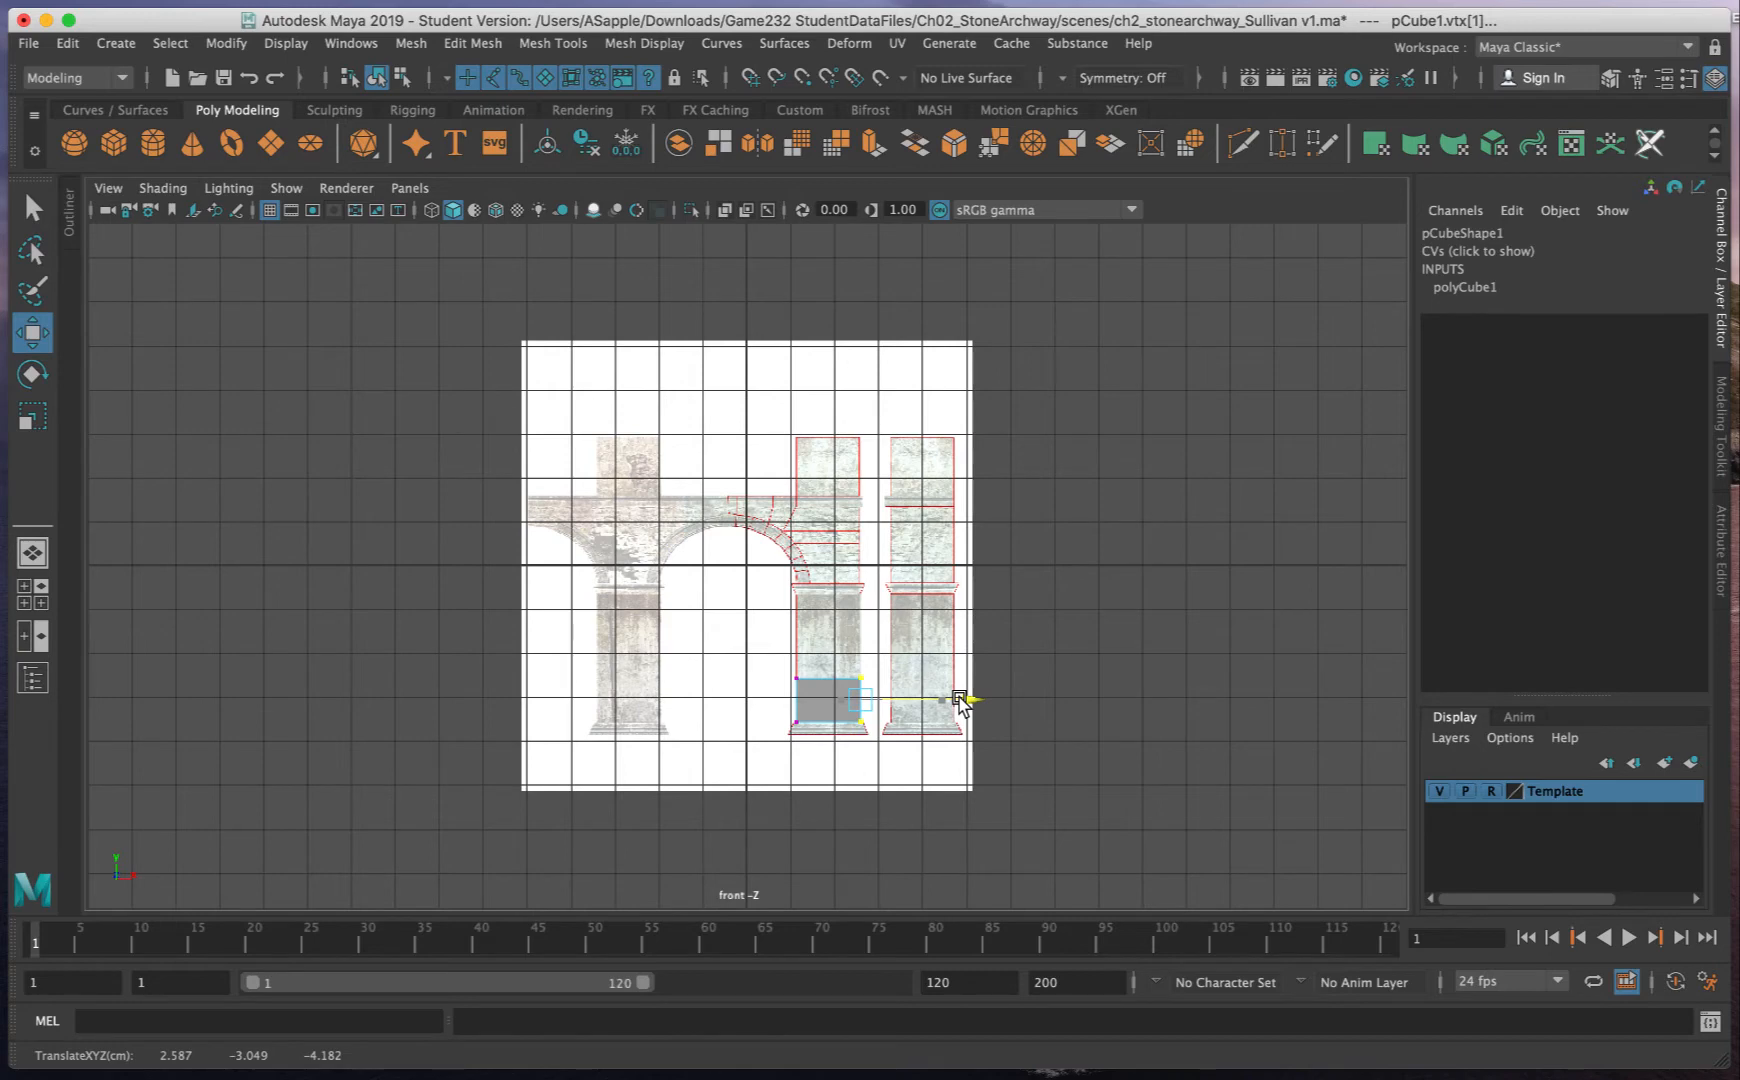
left_click_drag(960, 700, 958, 702)
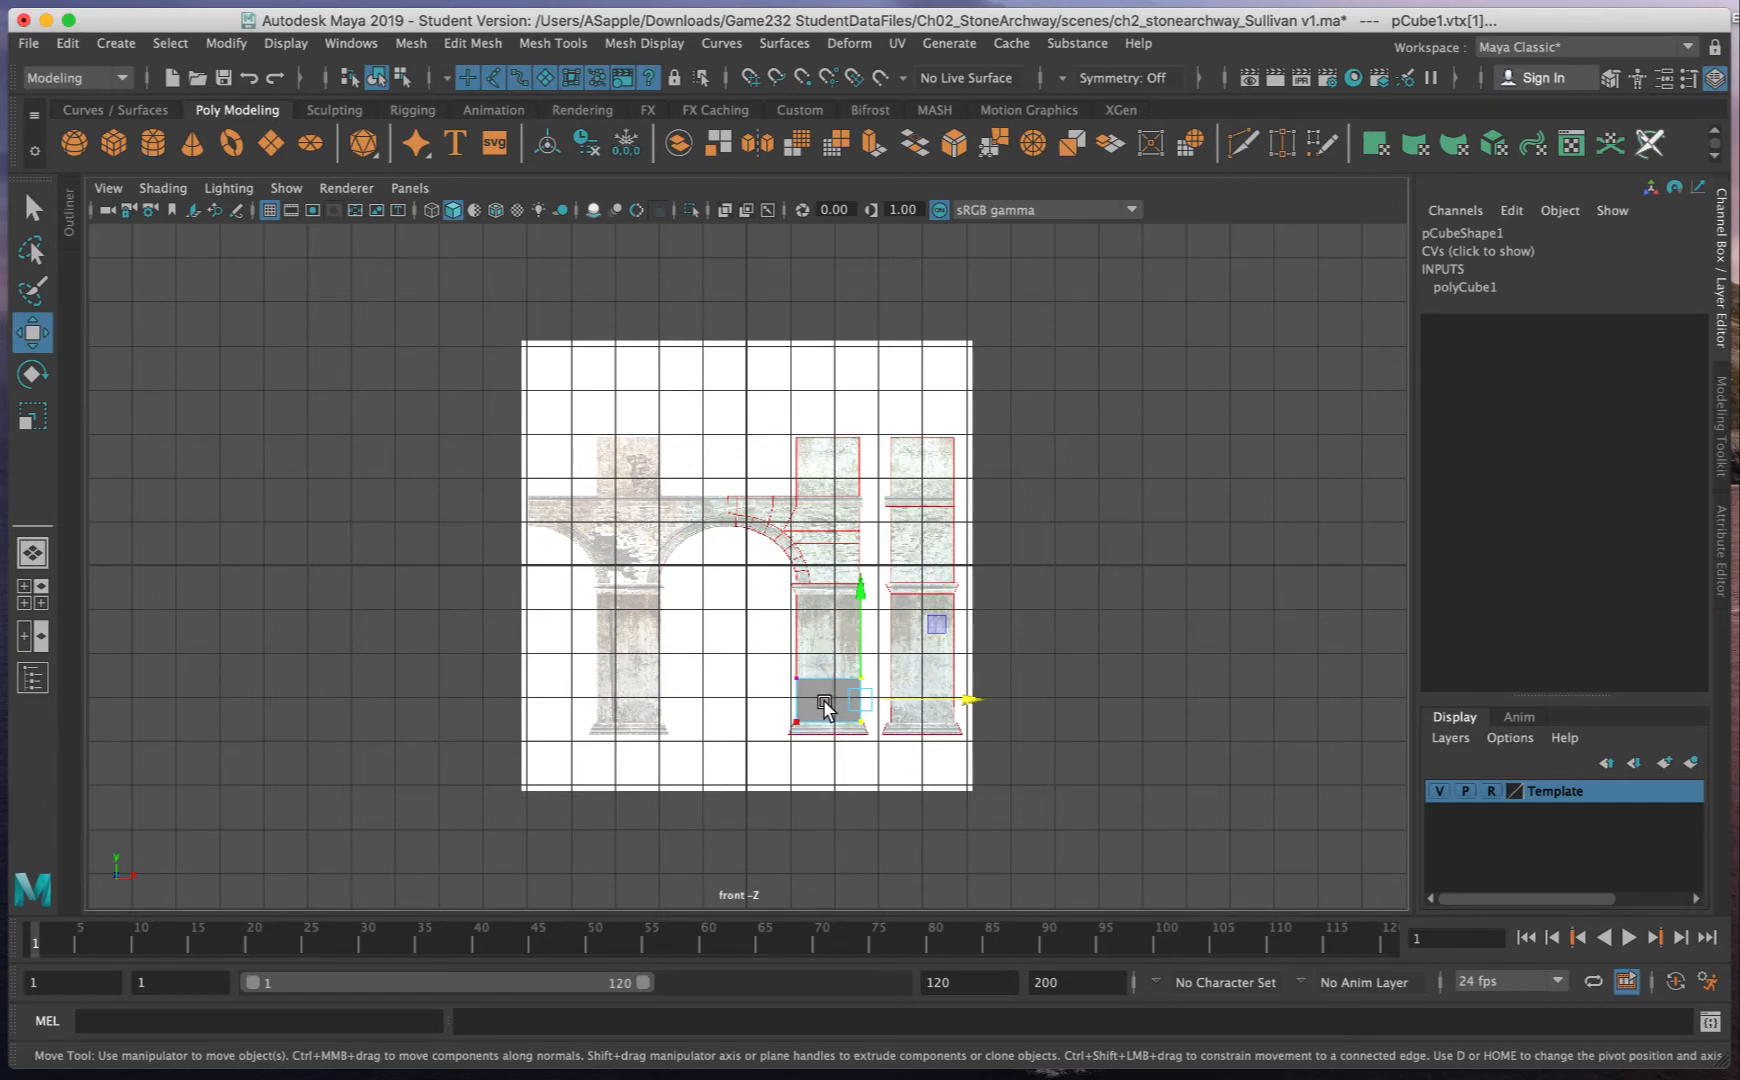
right_click_drag(824, 706, 910, 567)
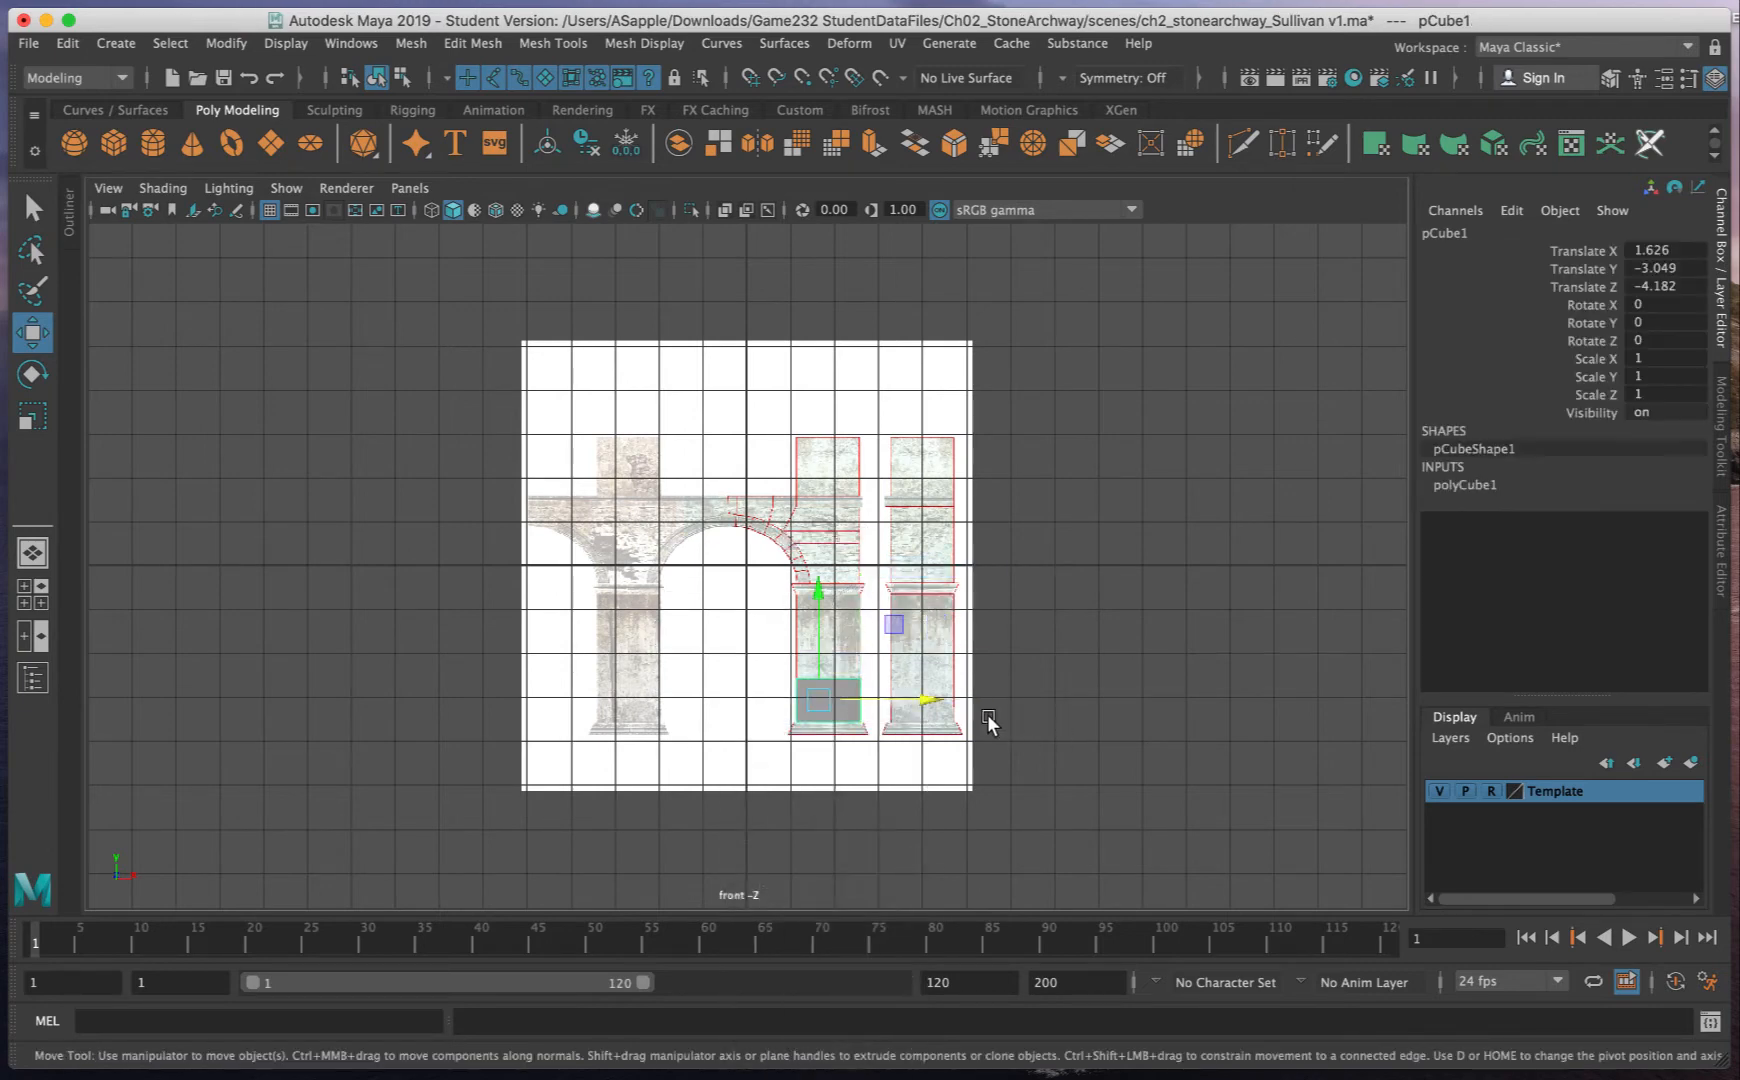
- Shift the cube in the enlarged side view to the right edge of the rightmost pillar, at about Z -4.25
key("space")
key("space")
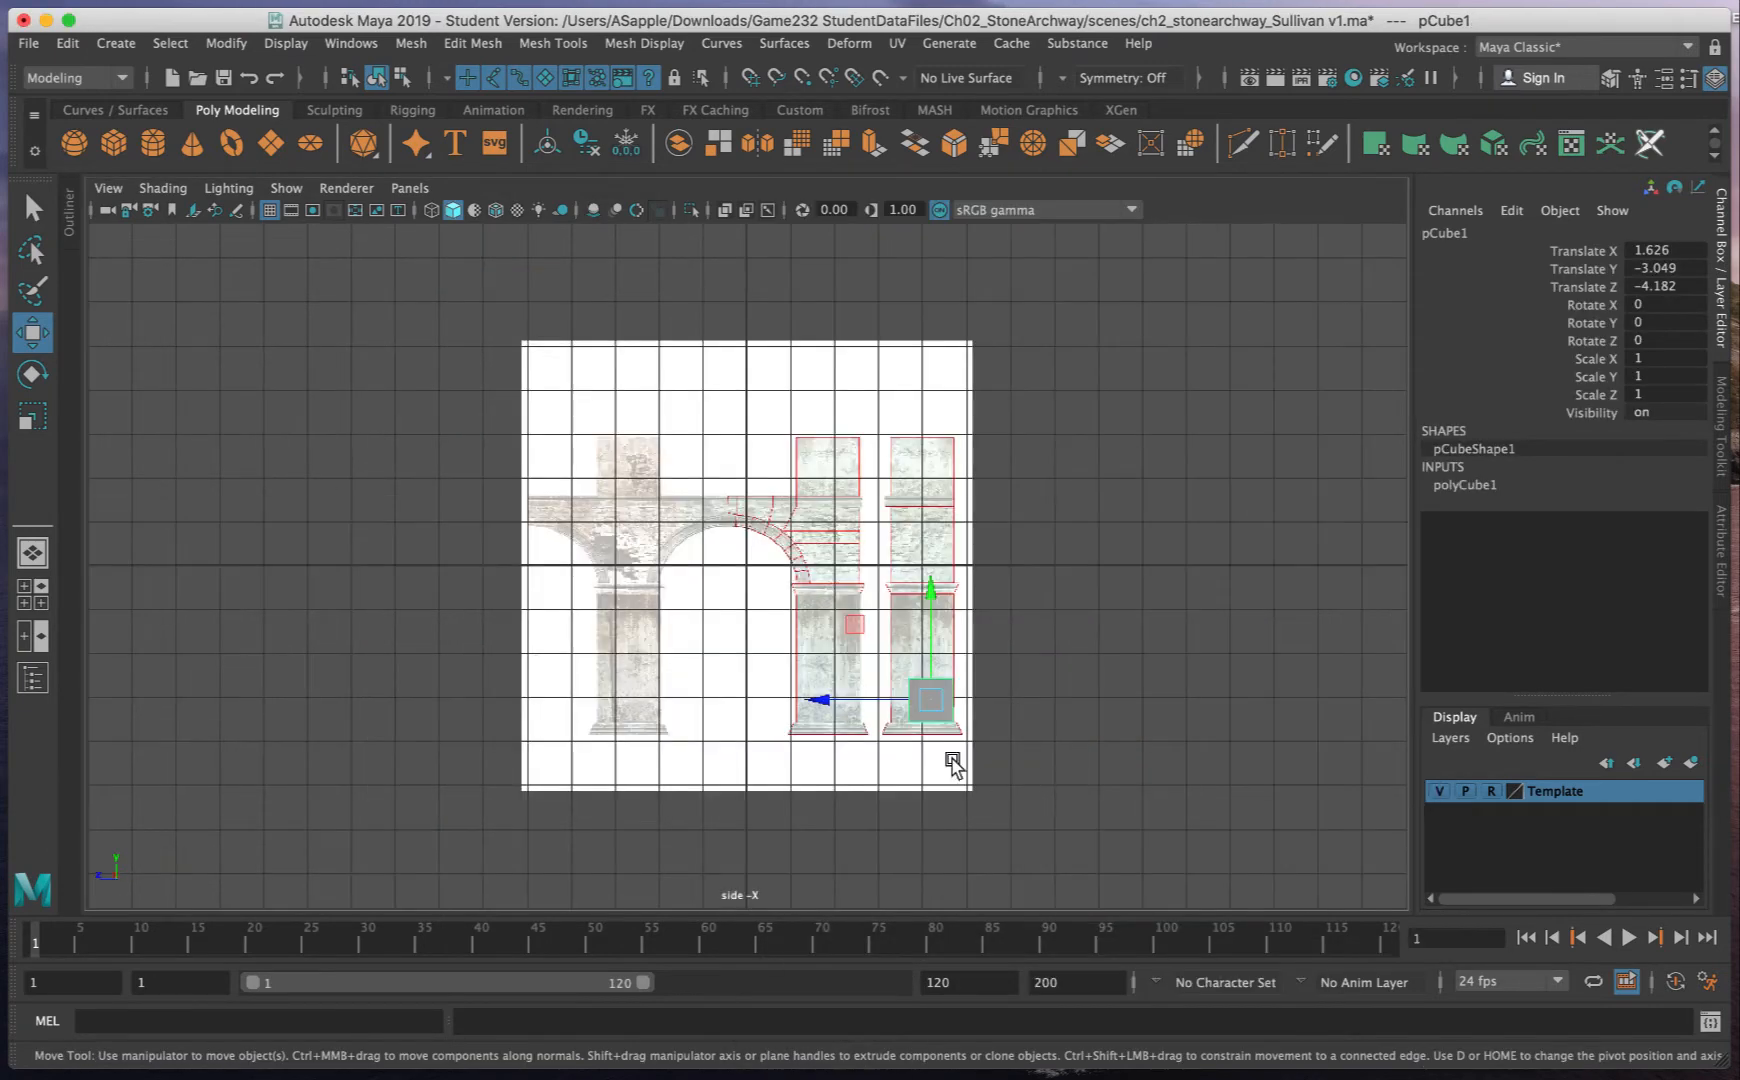
right_click_drag(773, 707, 1347, 692, "alt")
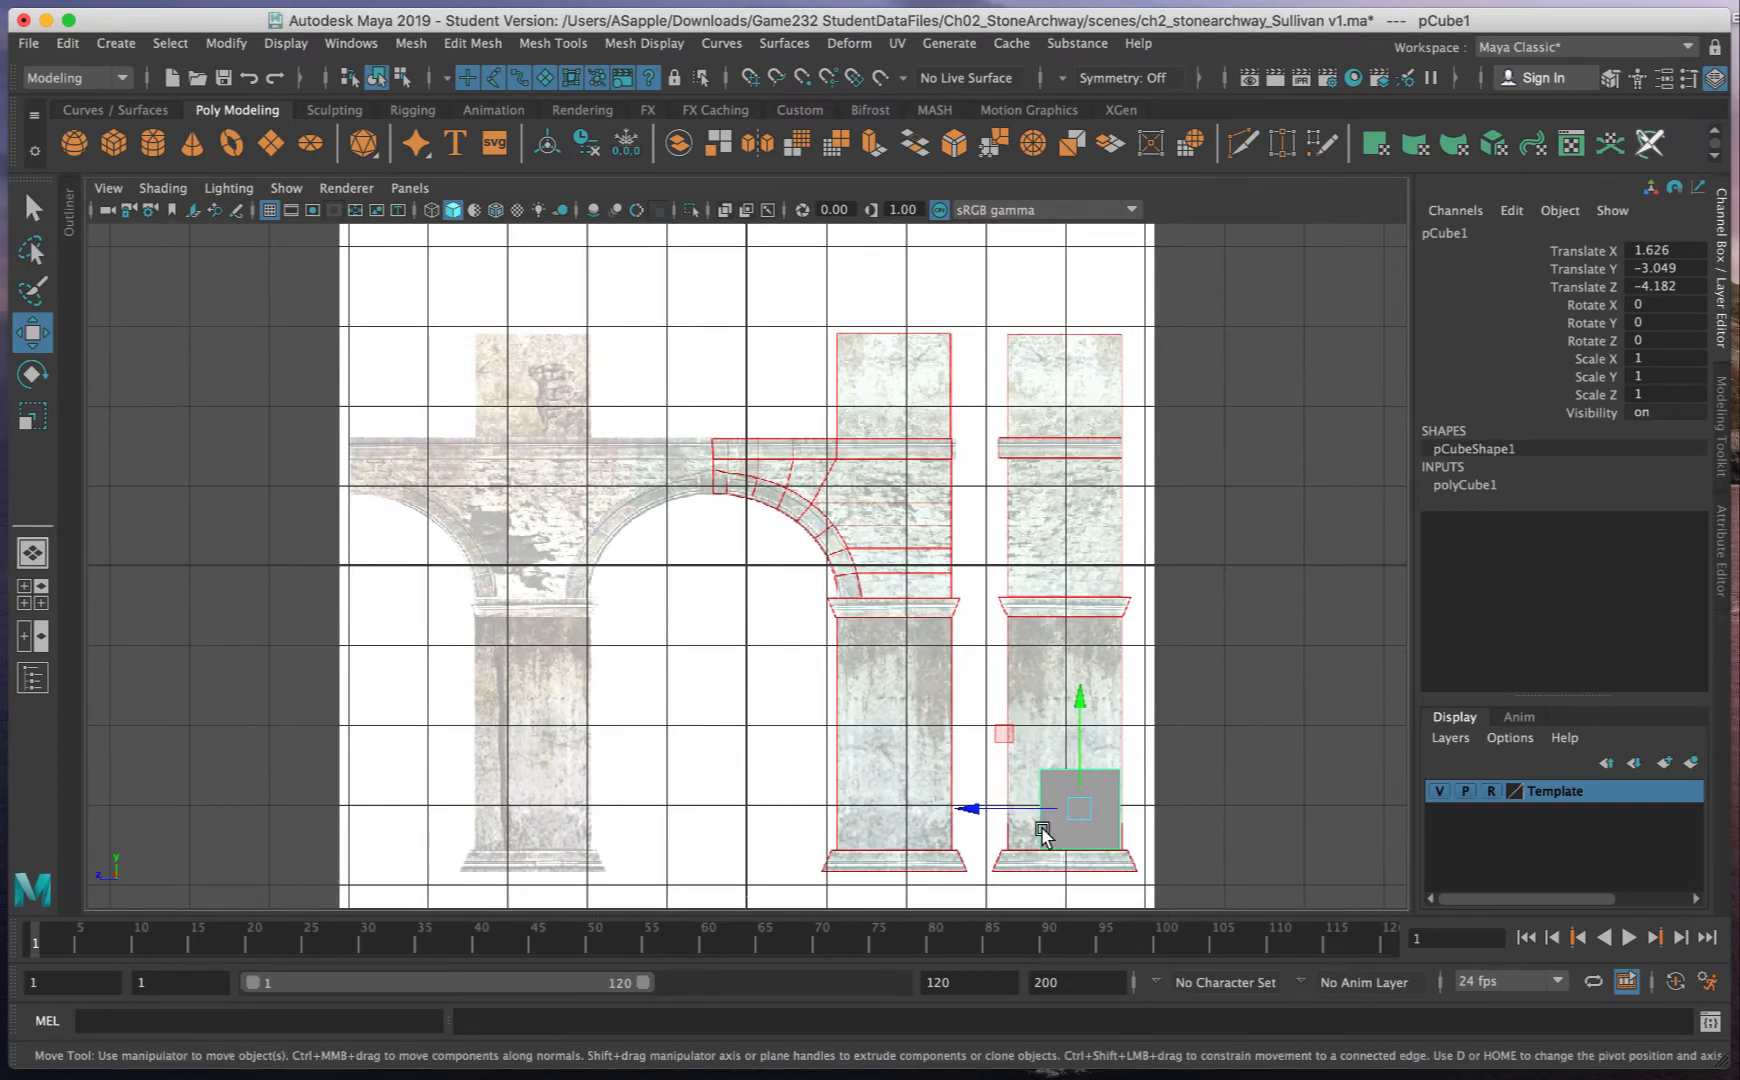
left_click_drag(985, 815, 992, 812)
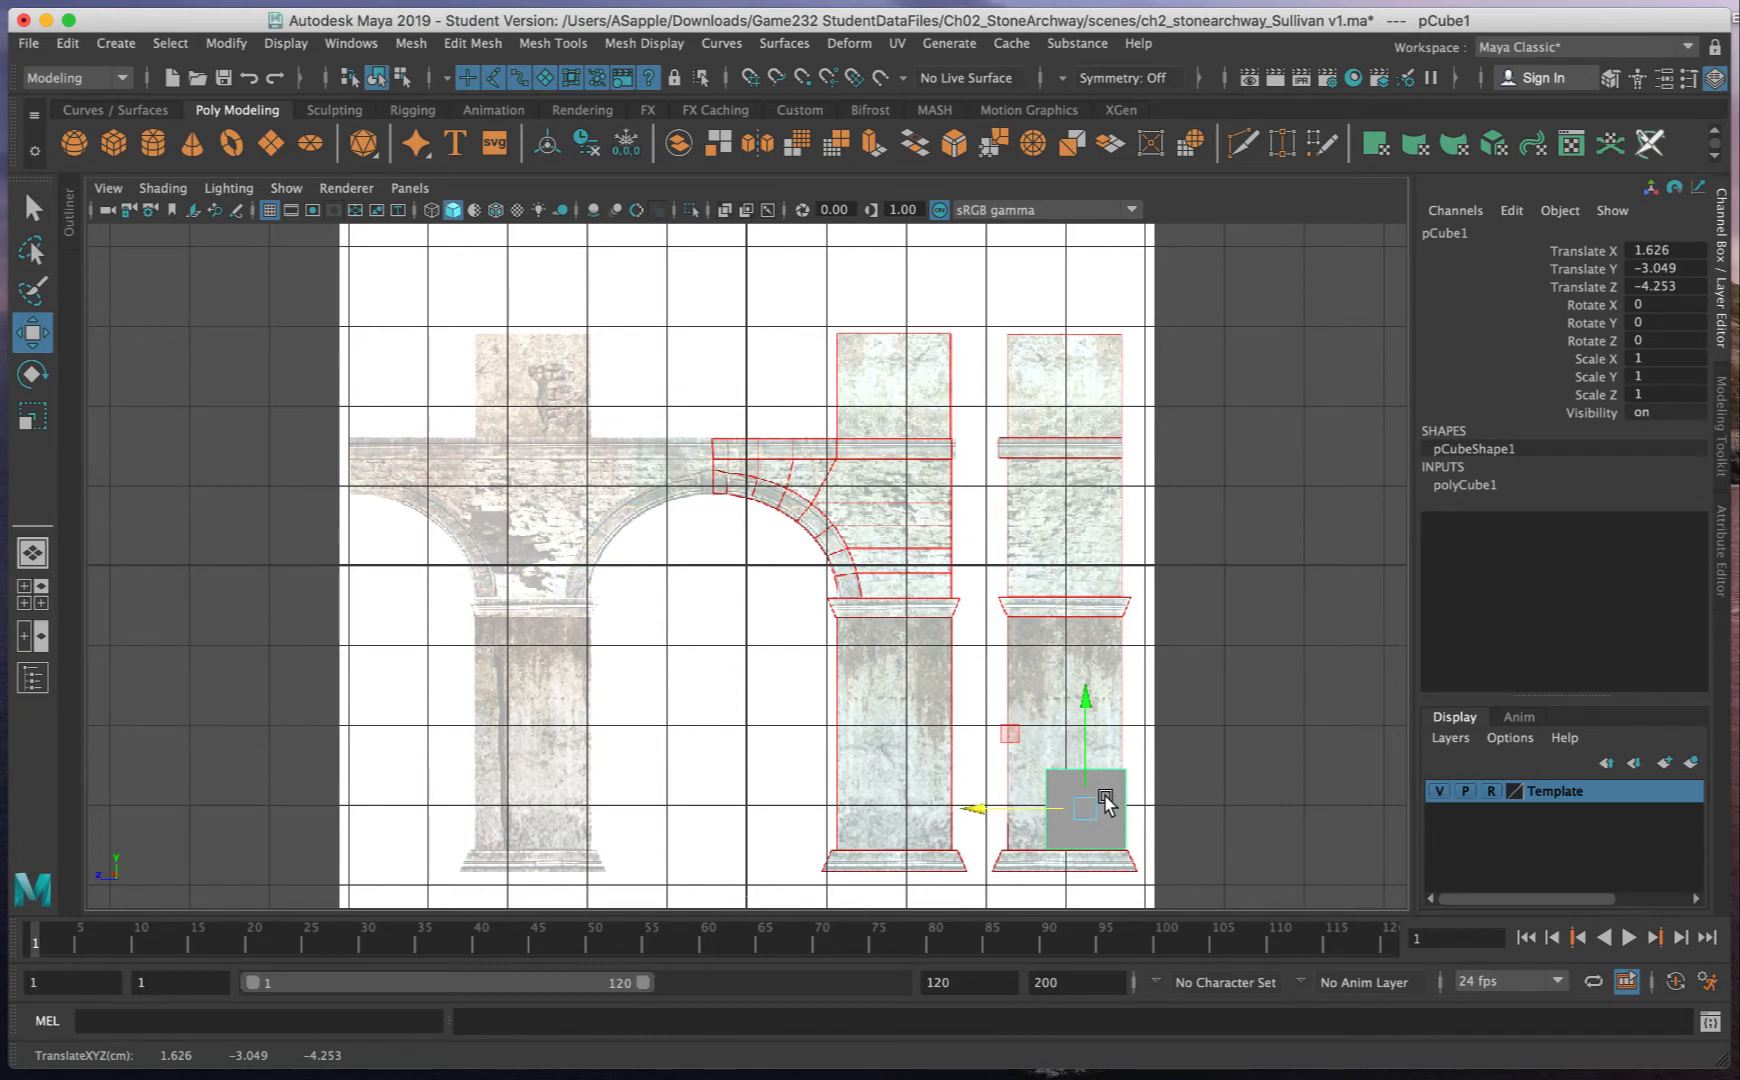
- Stretch the cube's left-hand vertices in the side view to the pillar's left outline, at about Z -3.26, and reselect the whole cube
right_click_drag(1105, 605, 990, 596)
left_click_drag(990, 750, 1055, 895)
left_click_drag(955, 812, 905, 814)
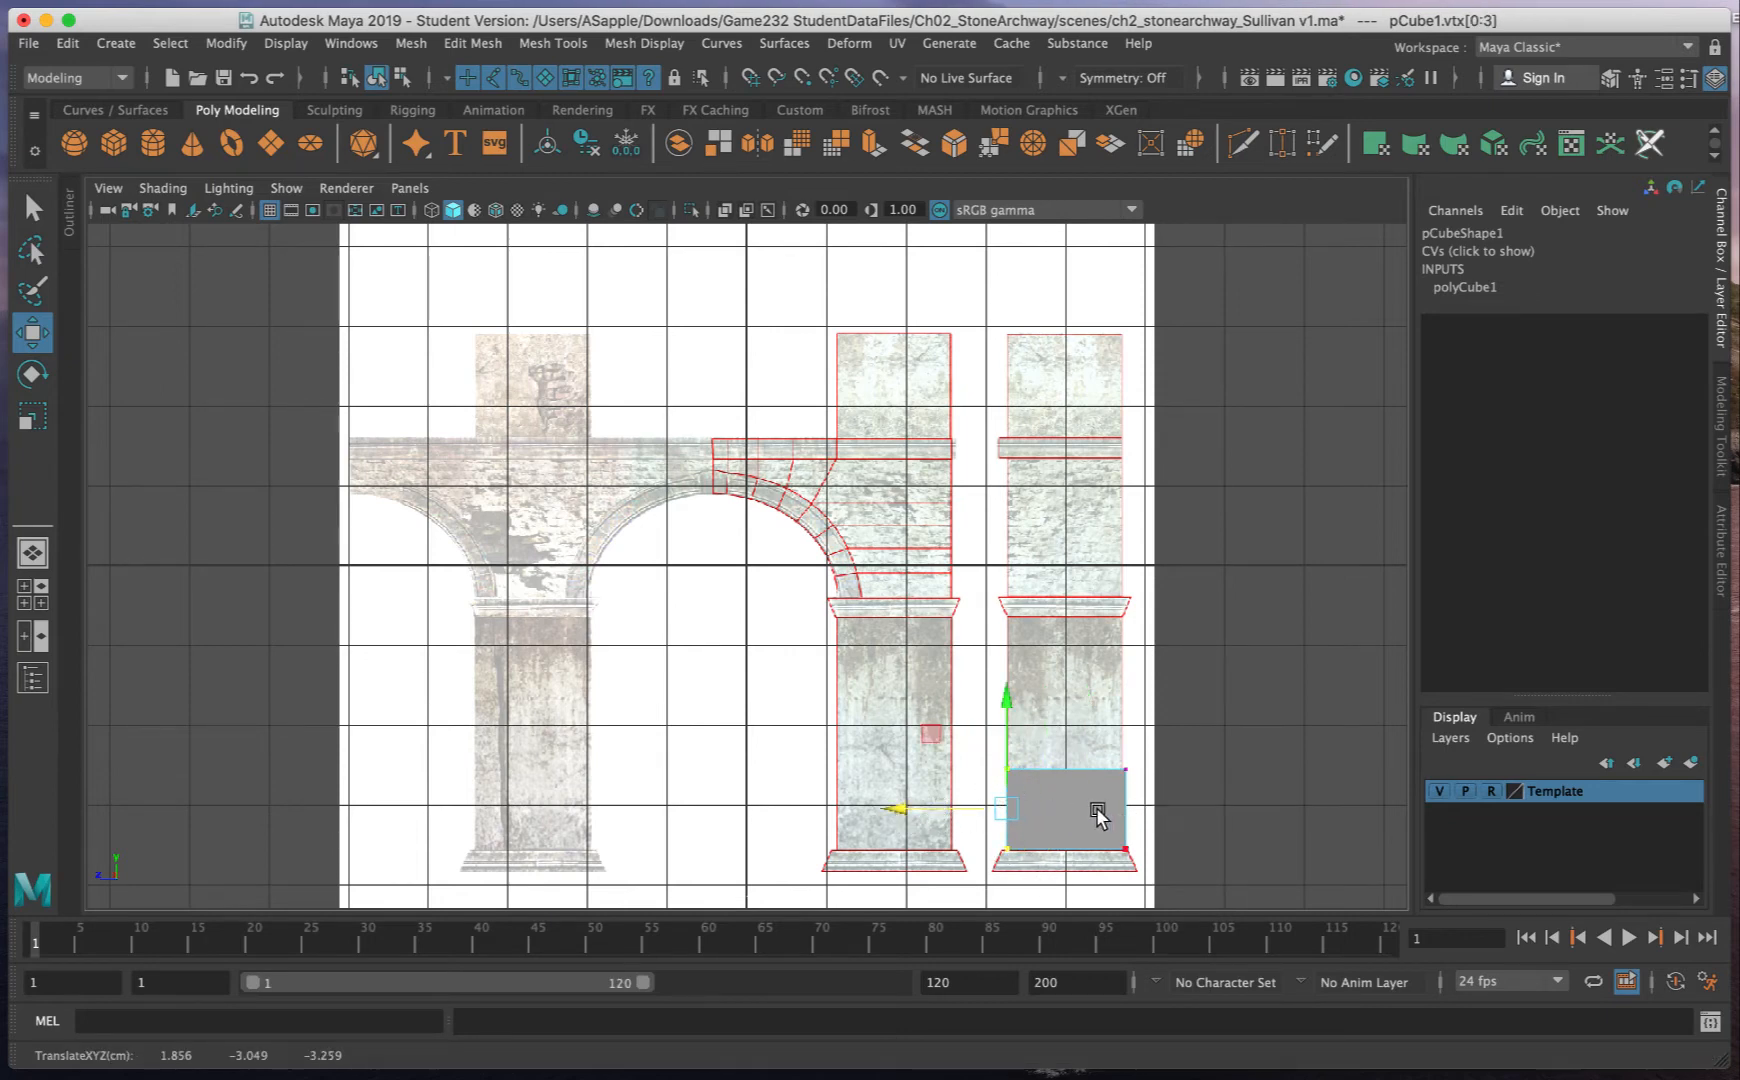
right_click_drag(1099, 600, 1205, 645)
right_click_drag(1070, 602, 1212, 572)
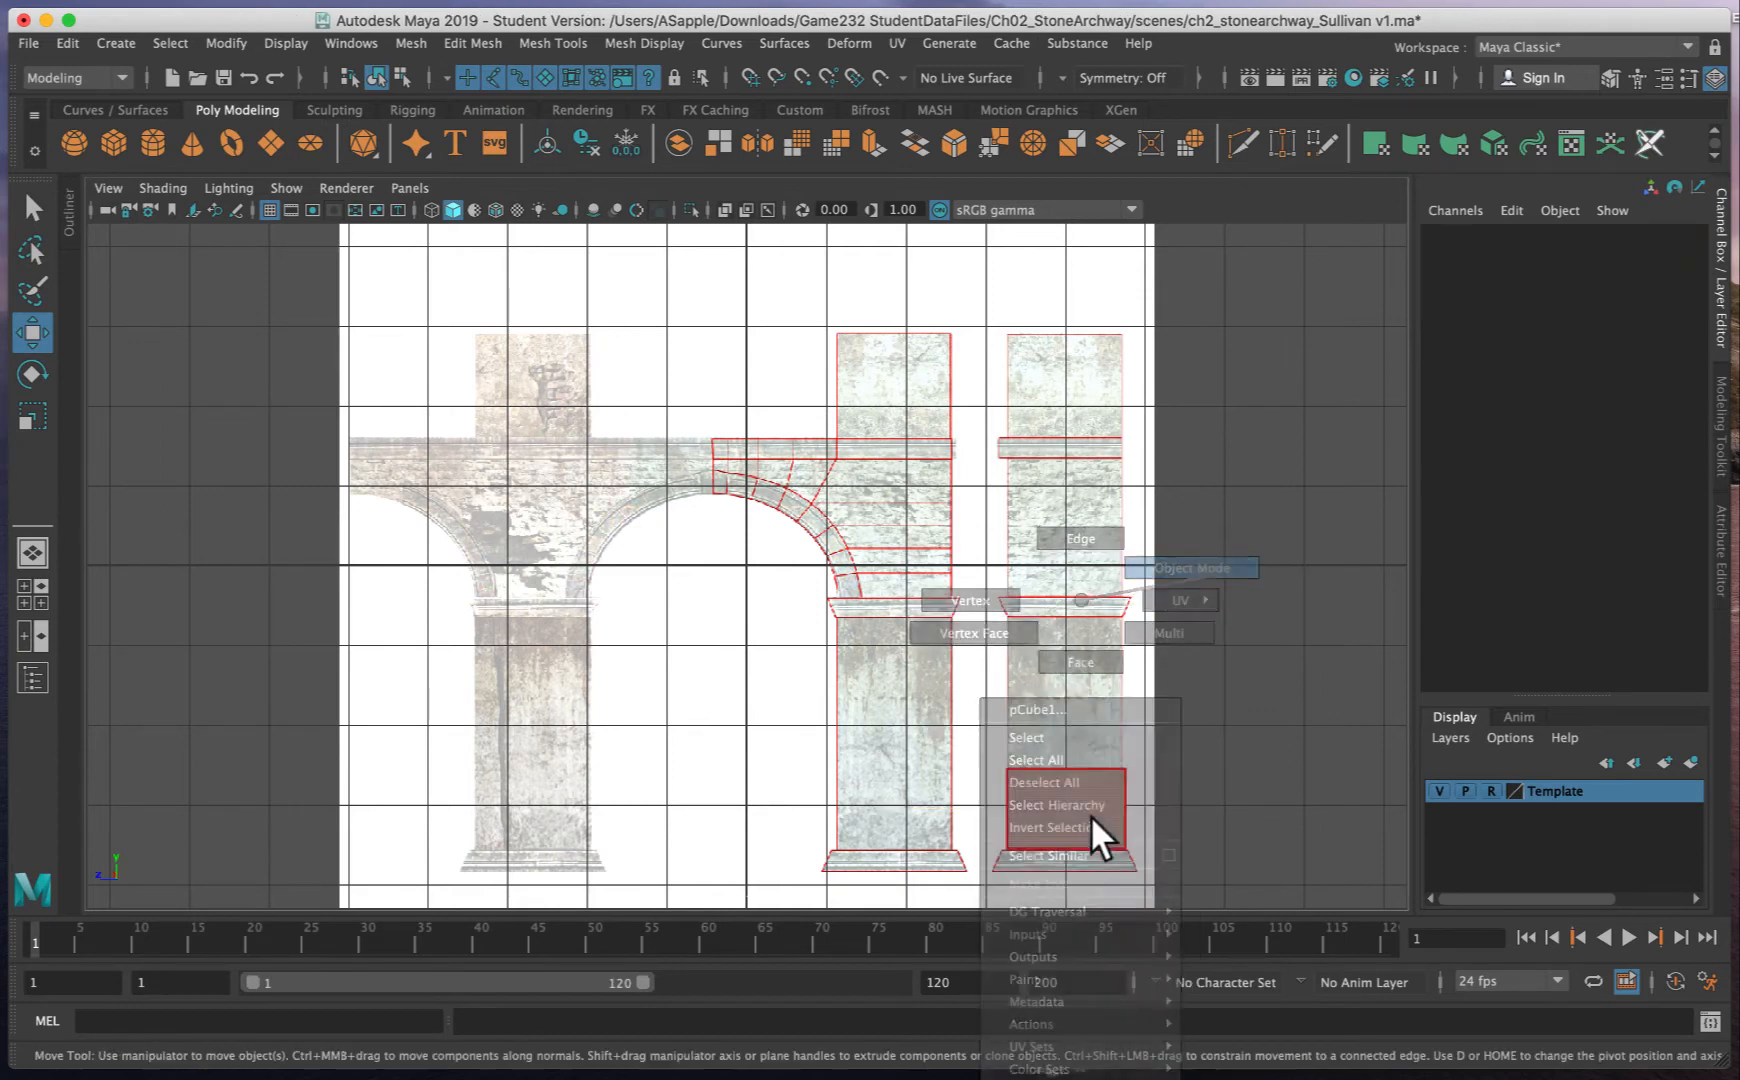
left_click(1078, 818)
- Return to the four-view layout and open the Modeling Toolkit for the selected cube
key("space")
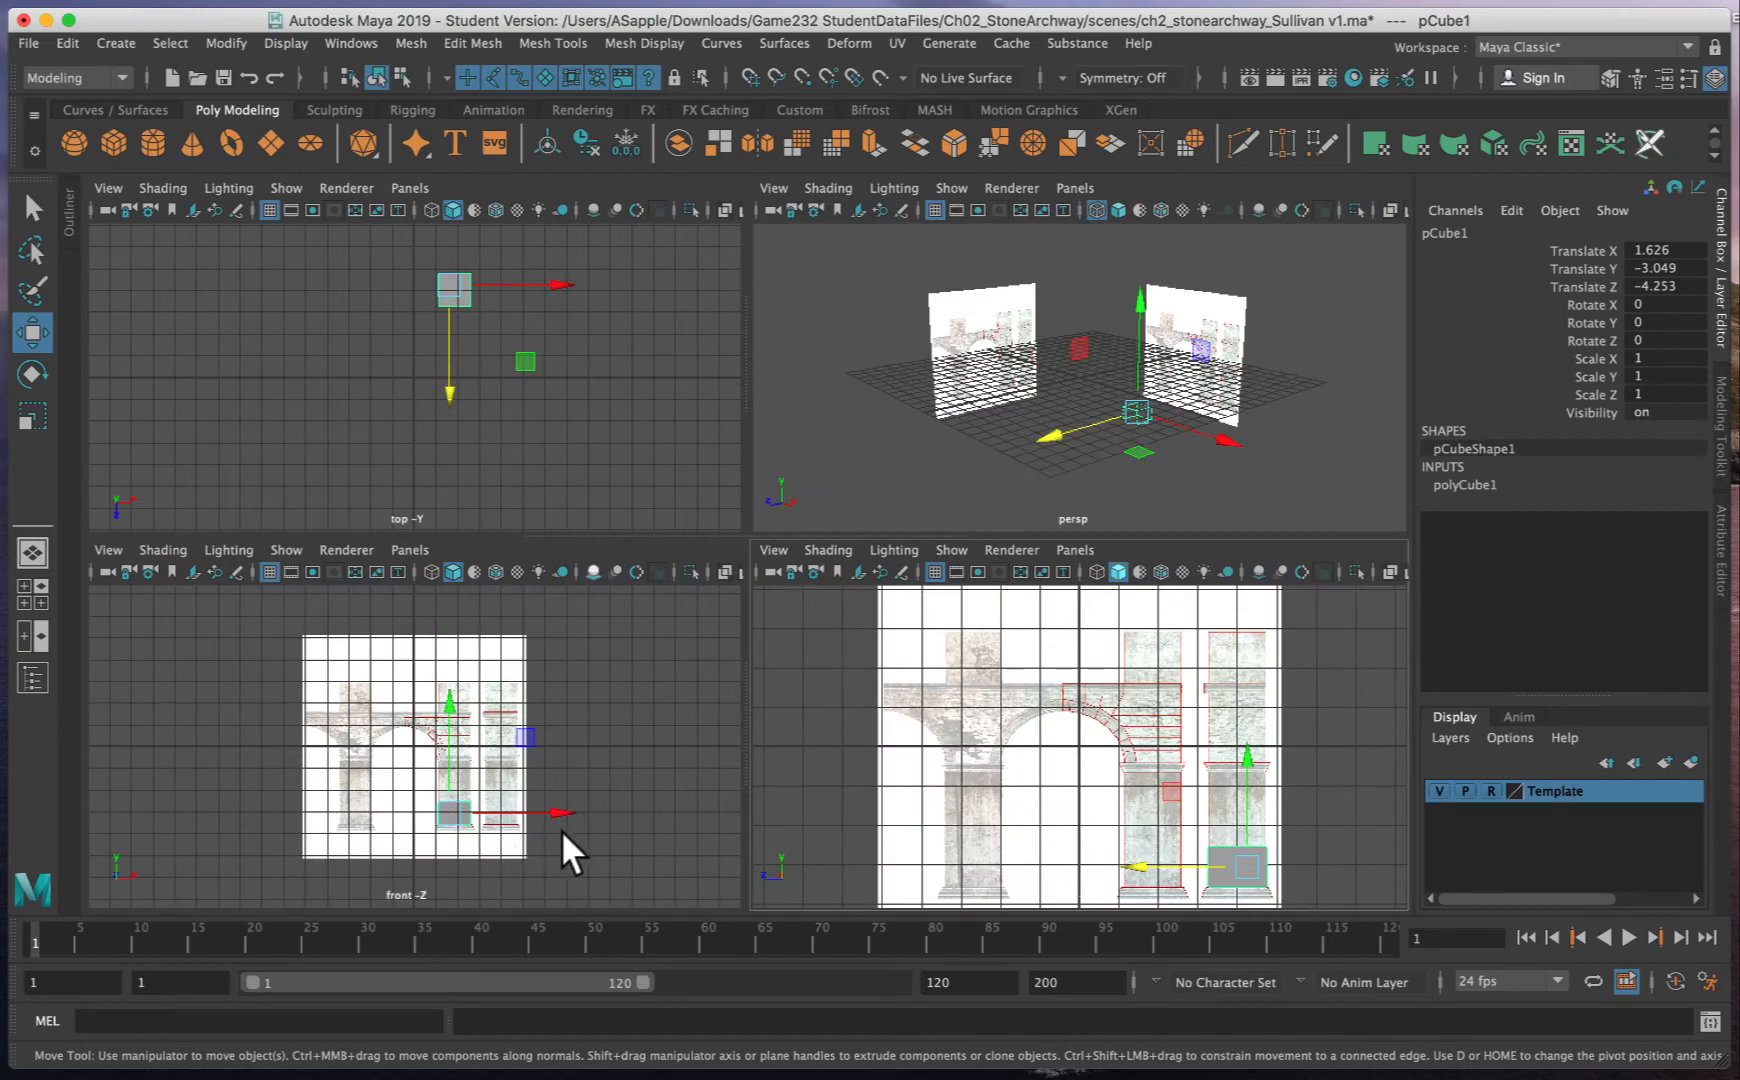
right_click_drag(561, 829, 1068, 822, "alt")
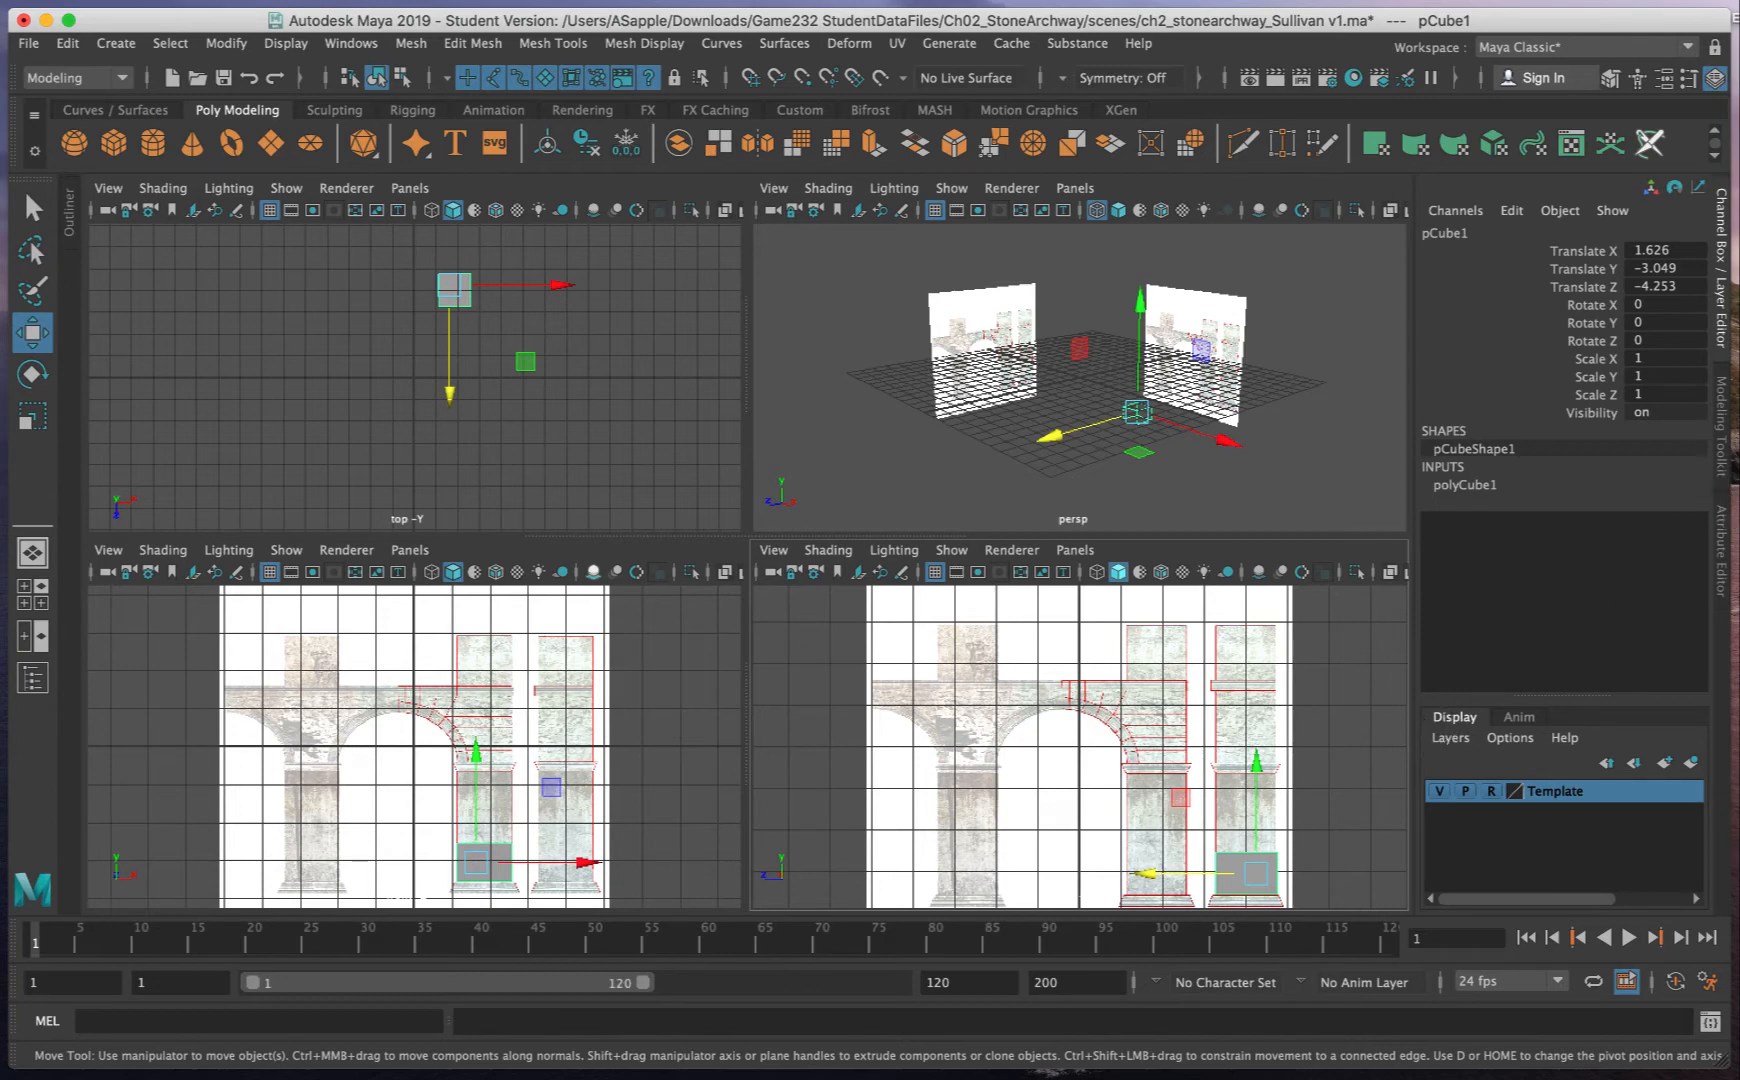
left_click(1720, 437)
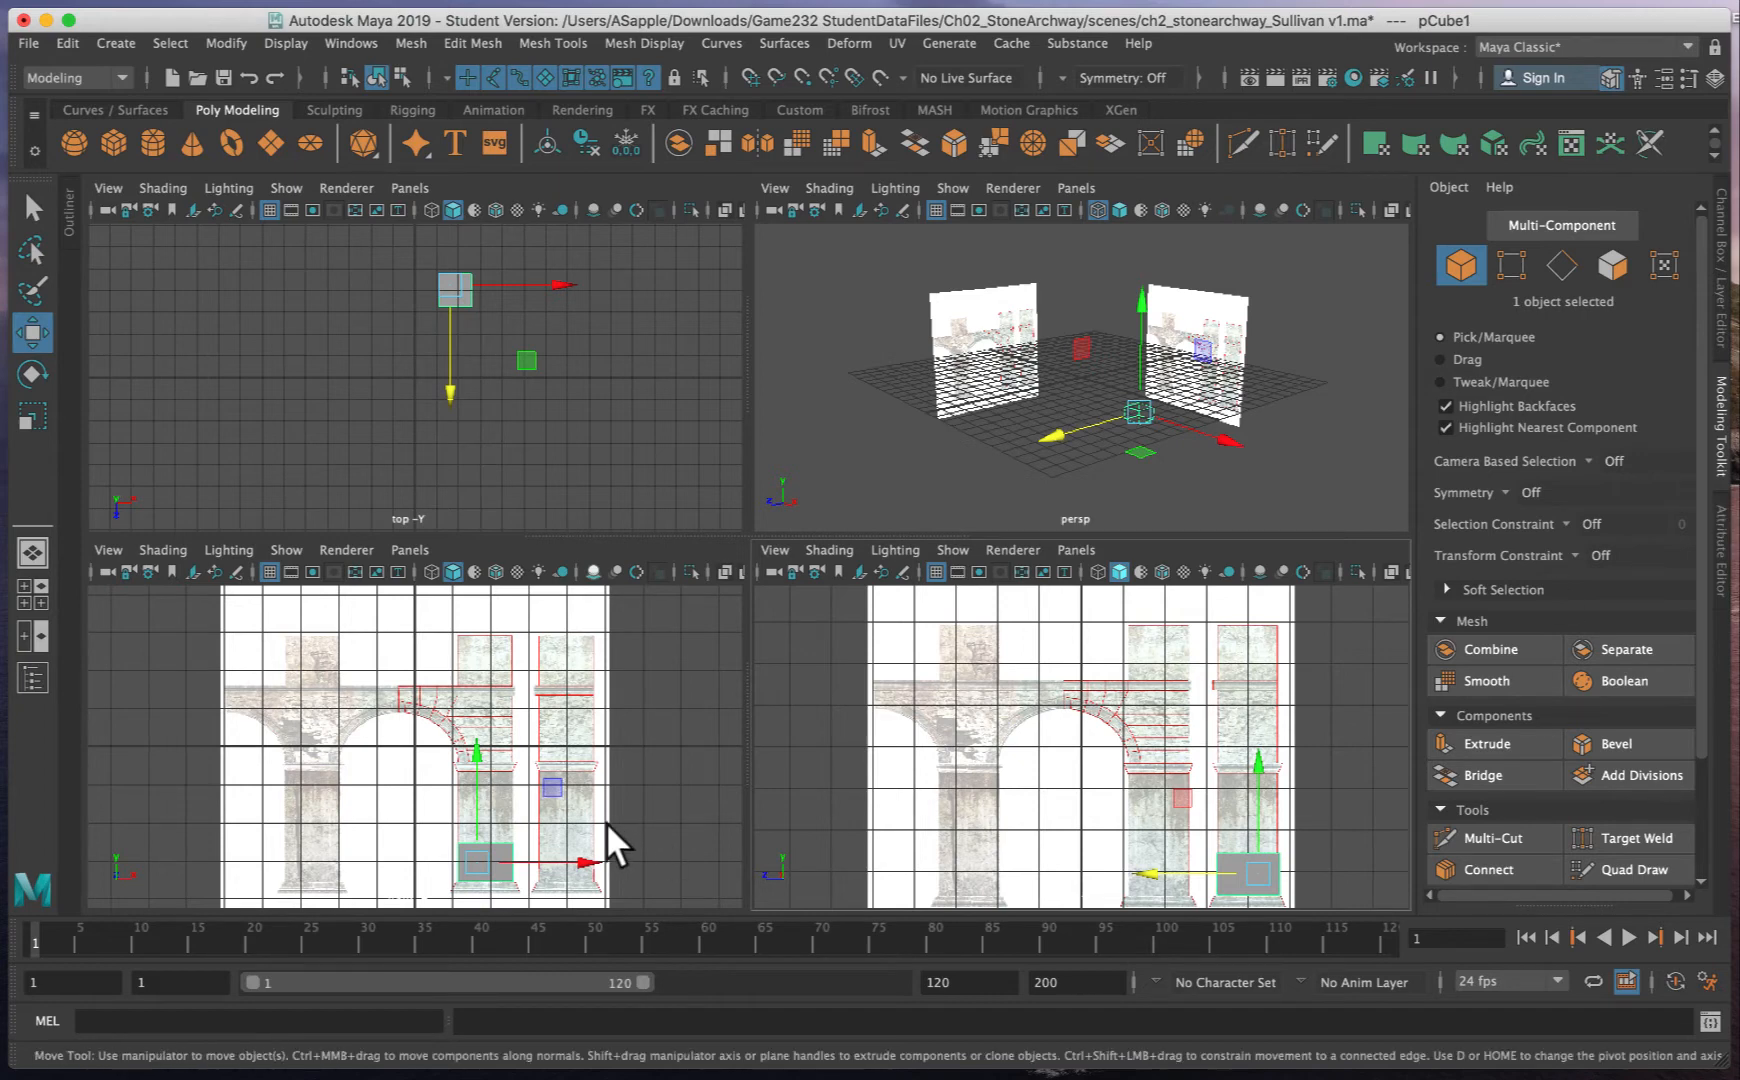
- Raise the cube's four top vertices to the underside of the pillar's capital, at about Y -0.66
key("q")
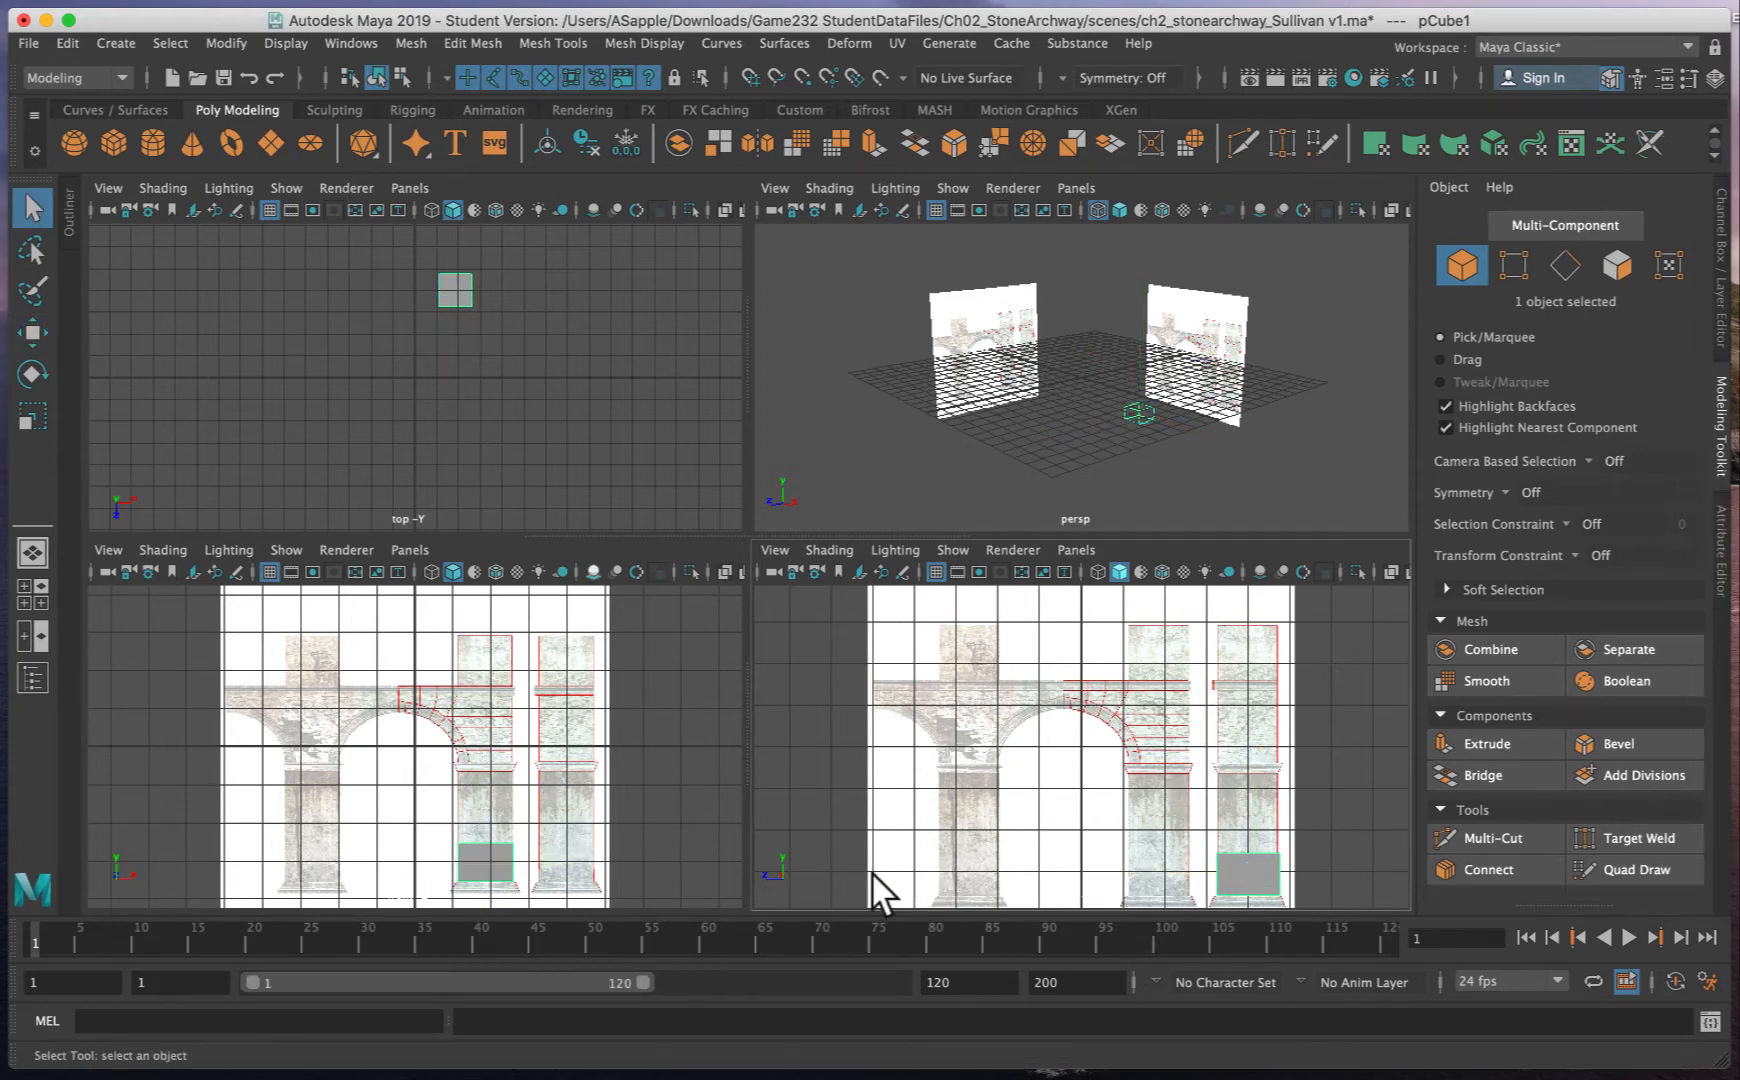
right_click_drag(489, 858, 378, 606)
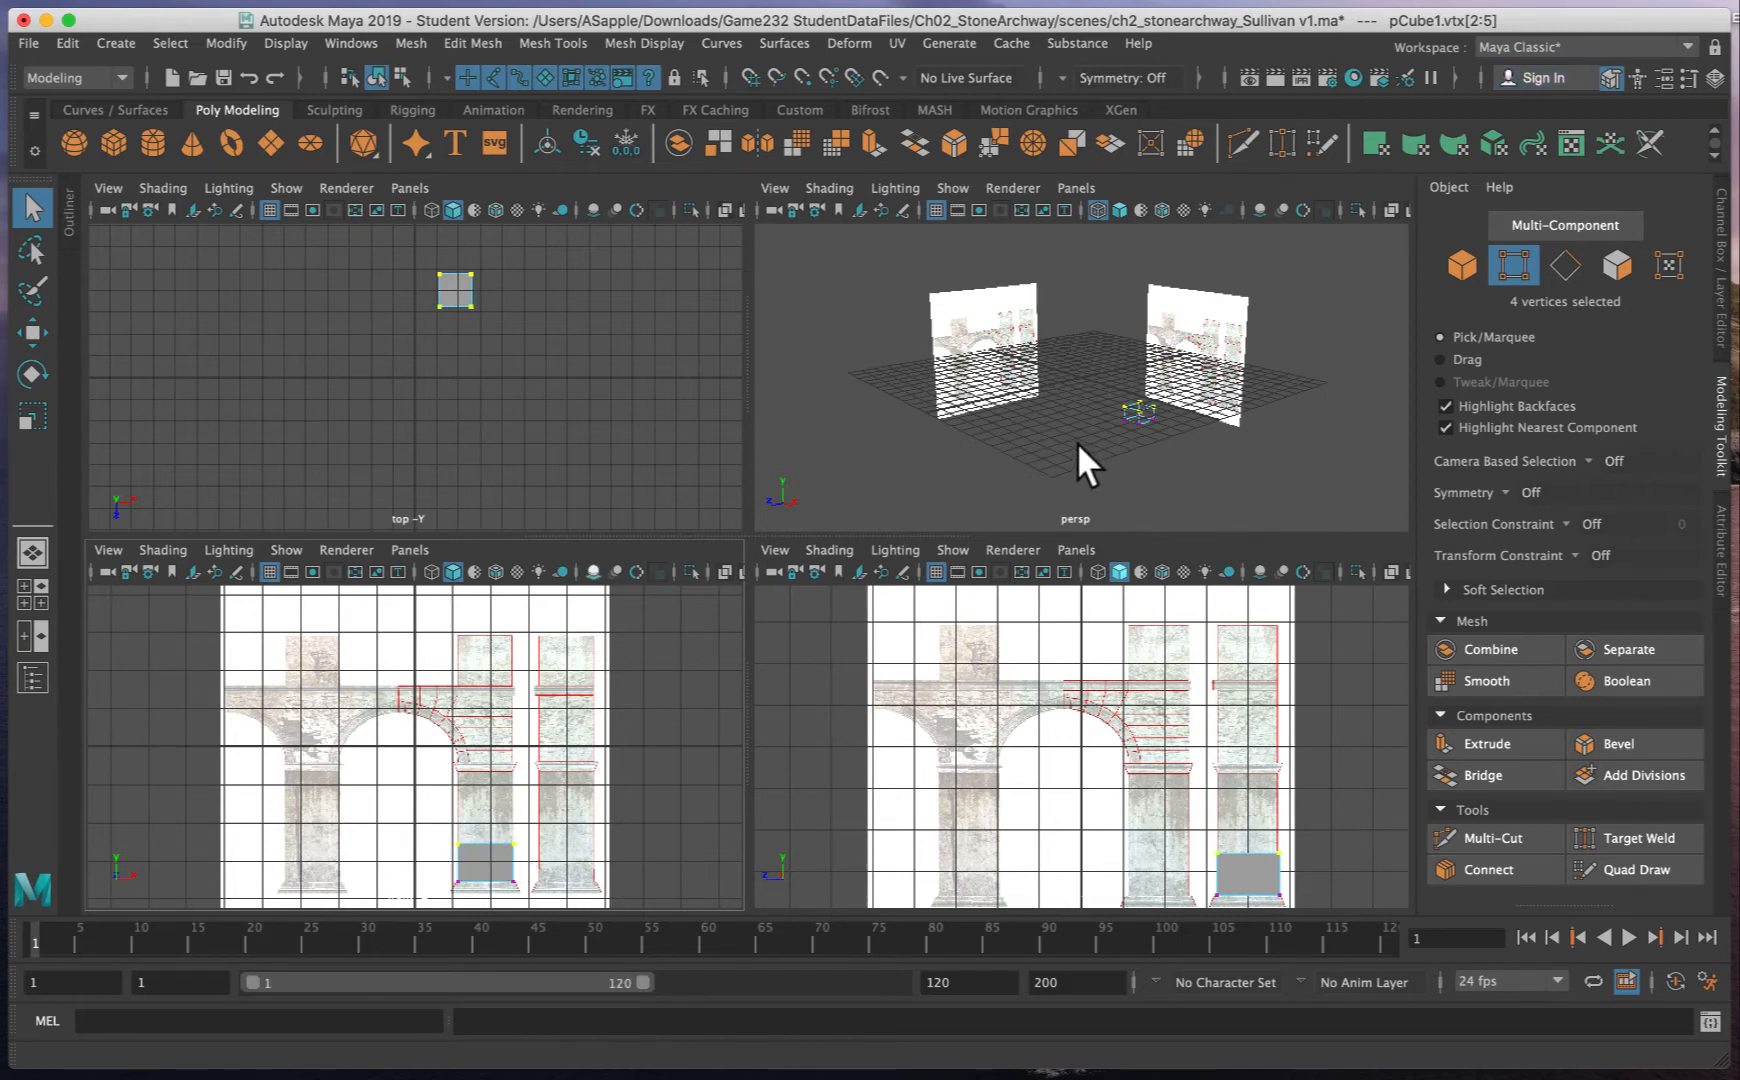
scroll(1077, 440, "up", 5)
left_click_drag(1107, 474, 1138, 478, "alt")
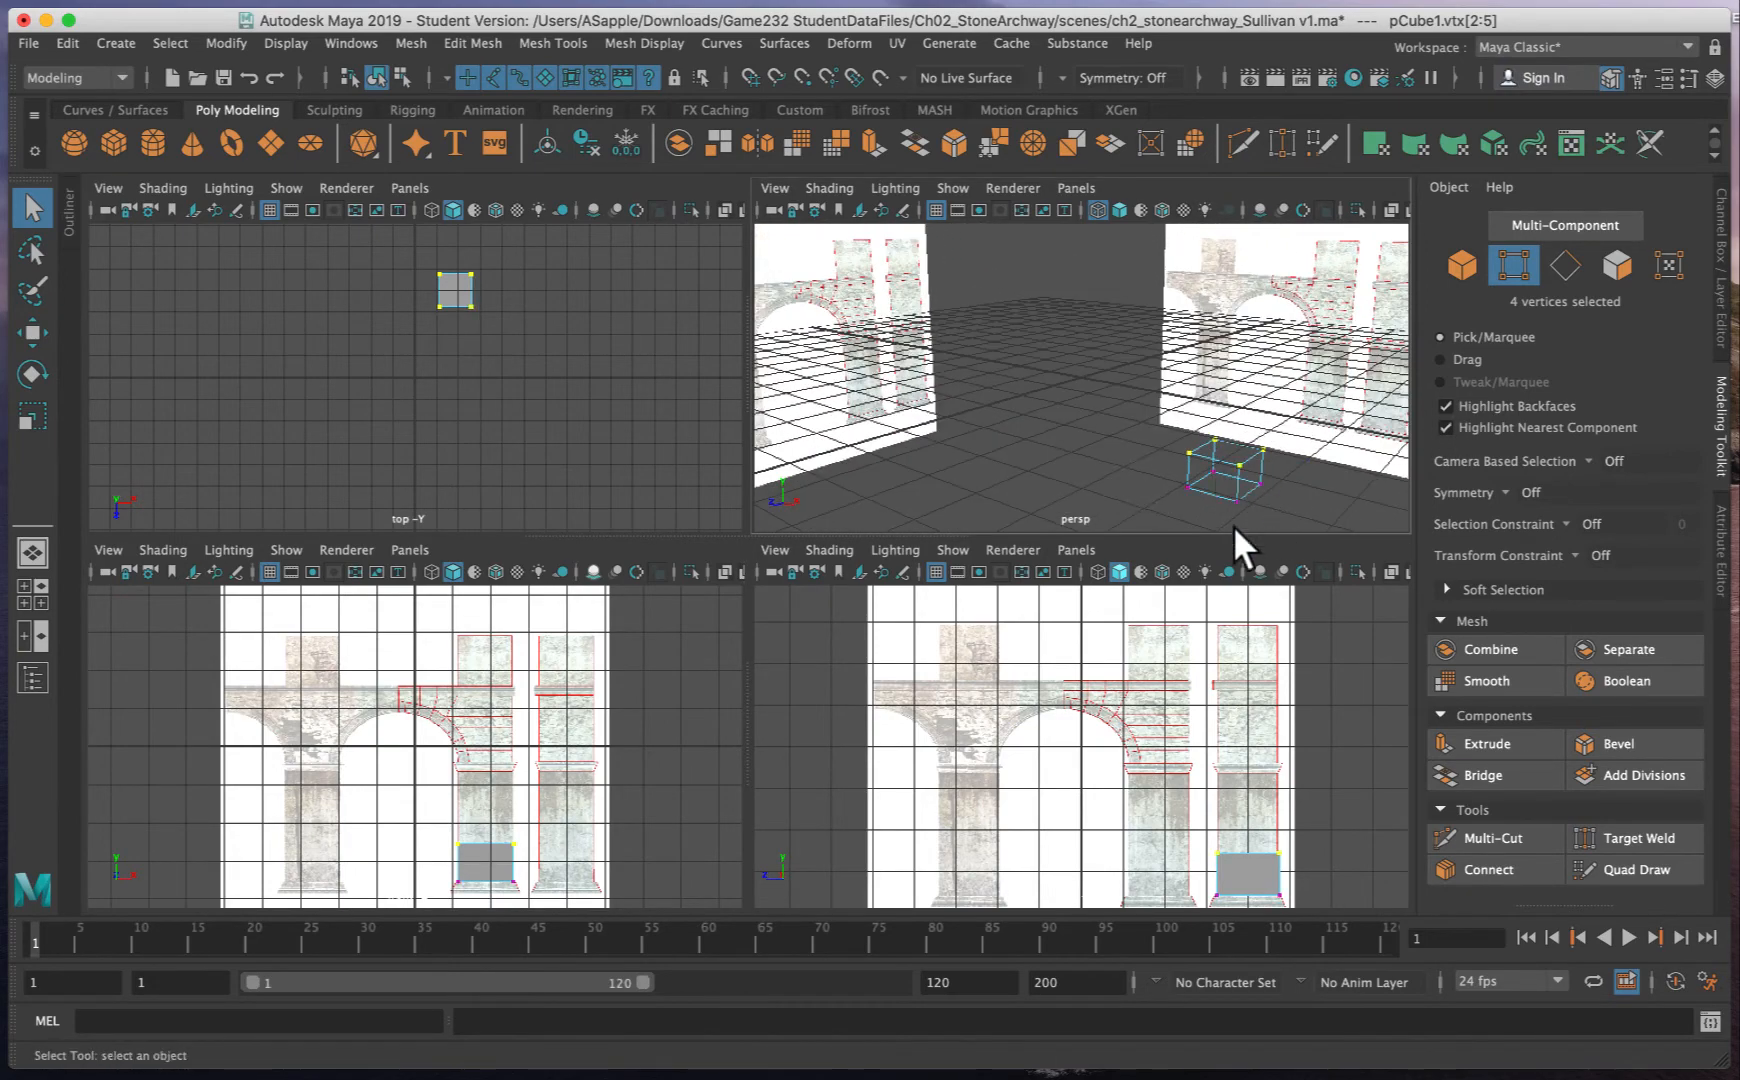
key("w")
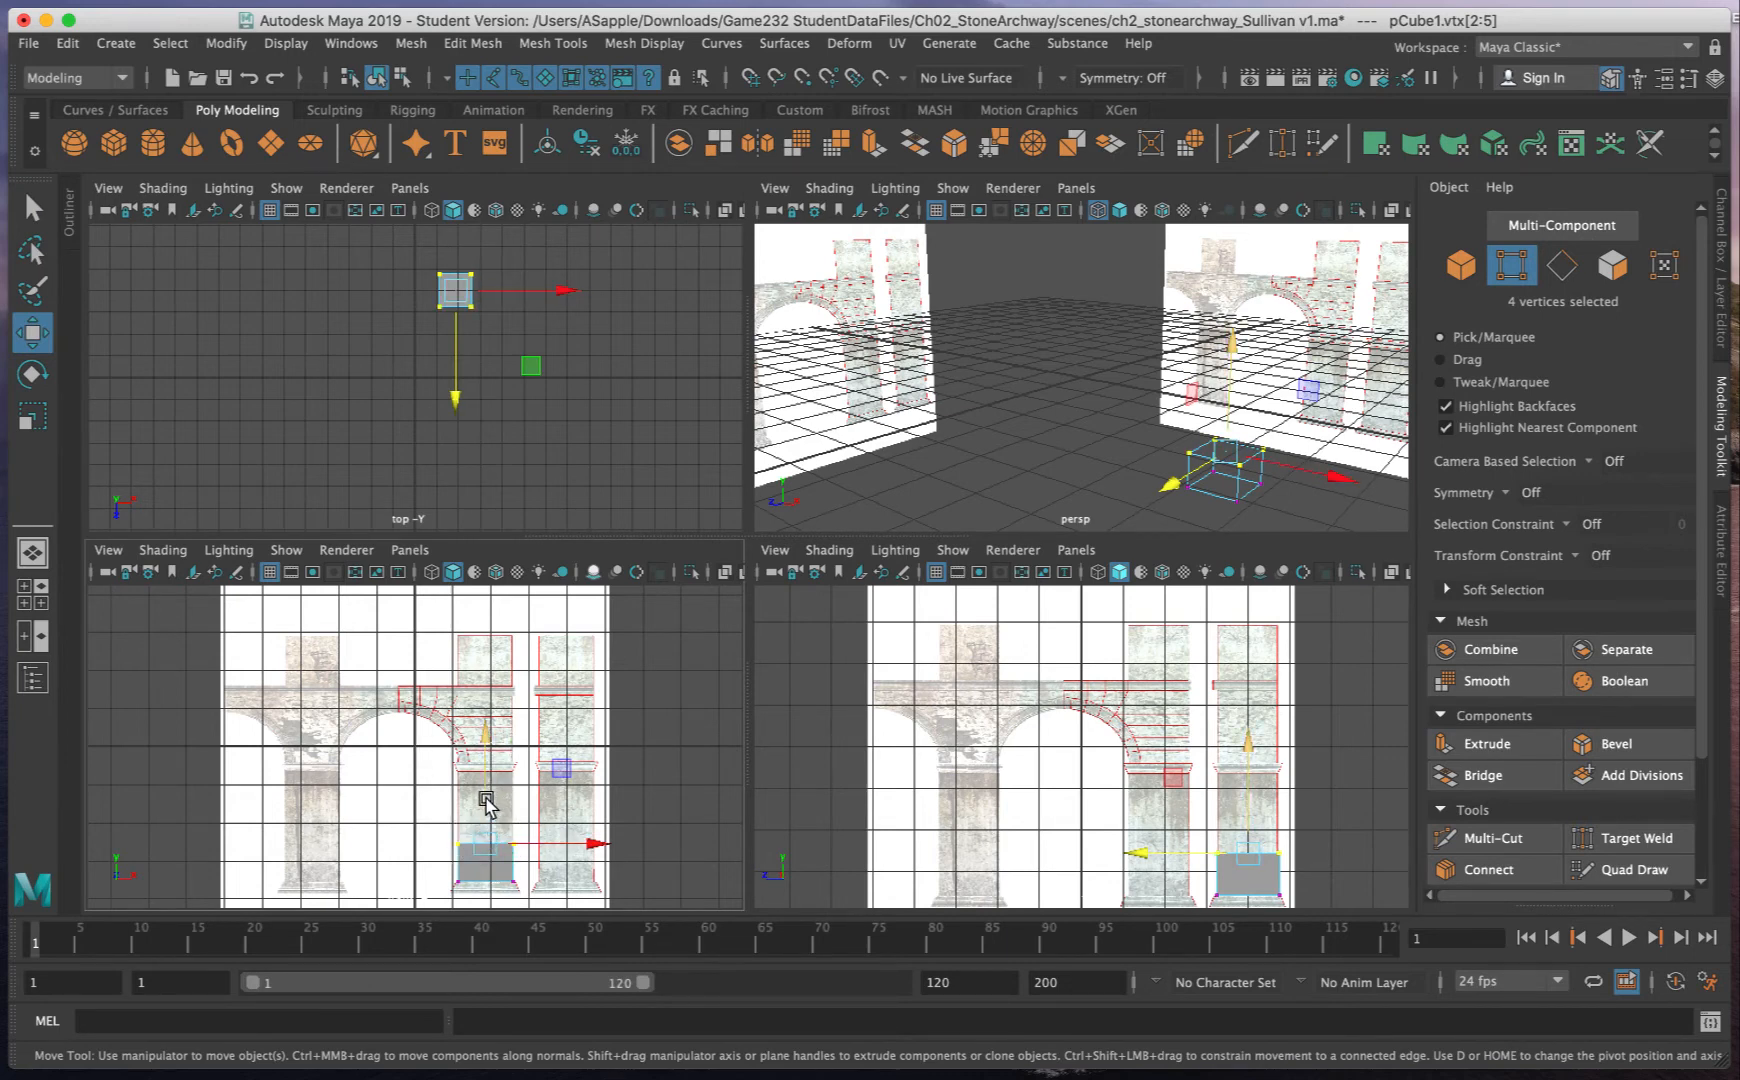
left_click_drag(486, 803, 497, 733)
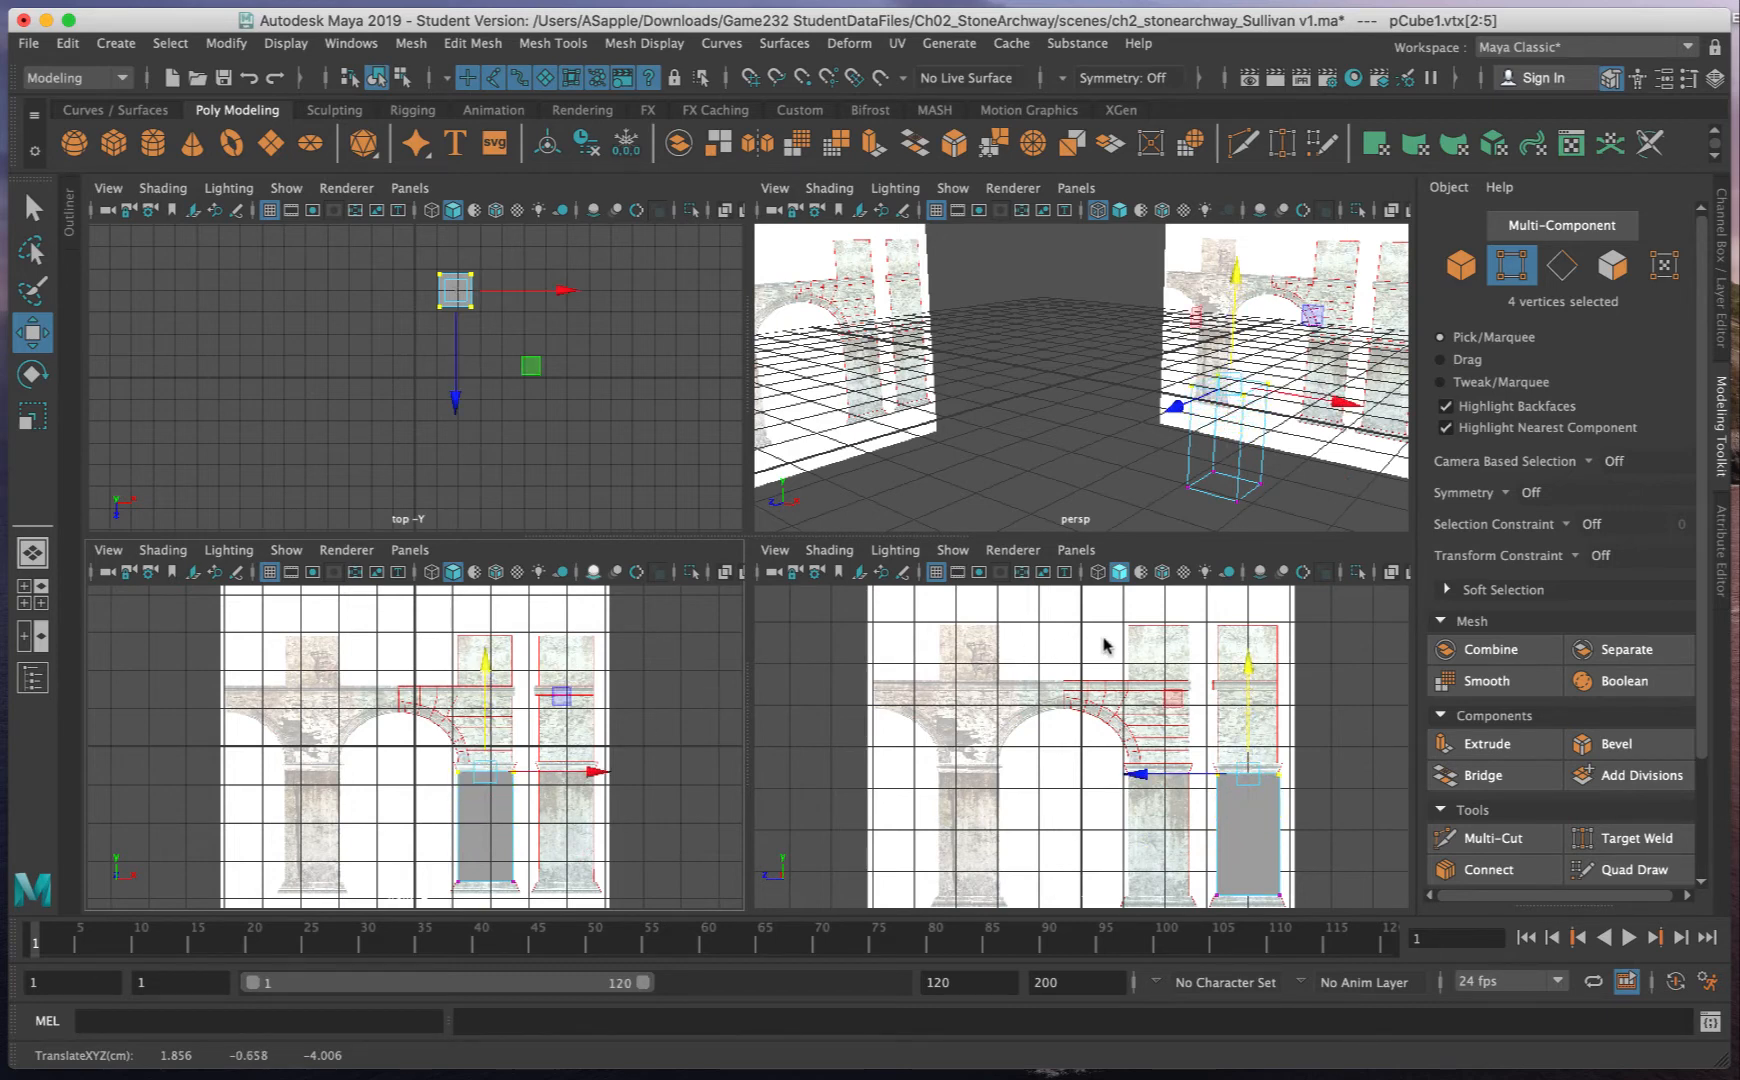
- Display the perspective view shaded and select the bottom face of the pillar block
key("5")
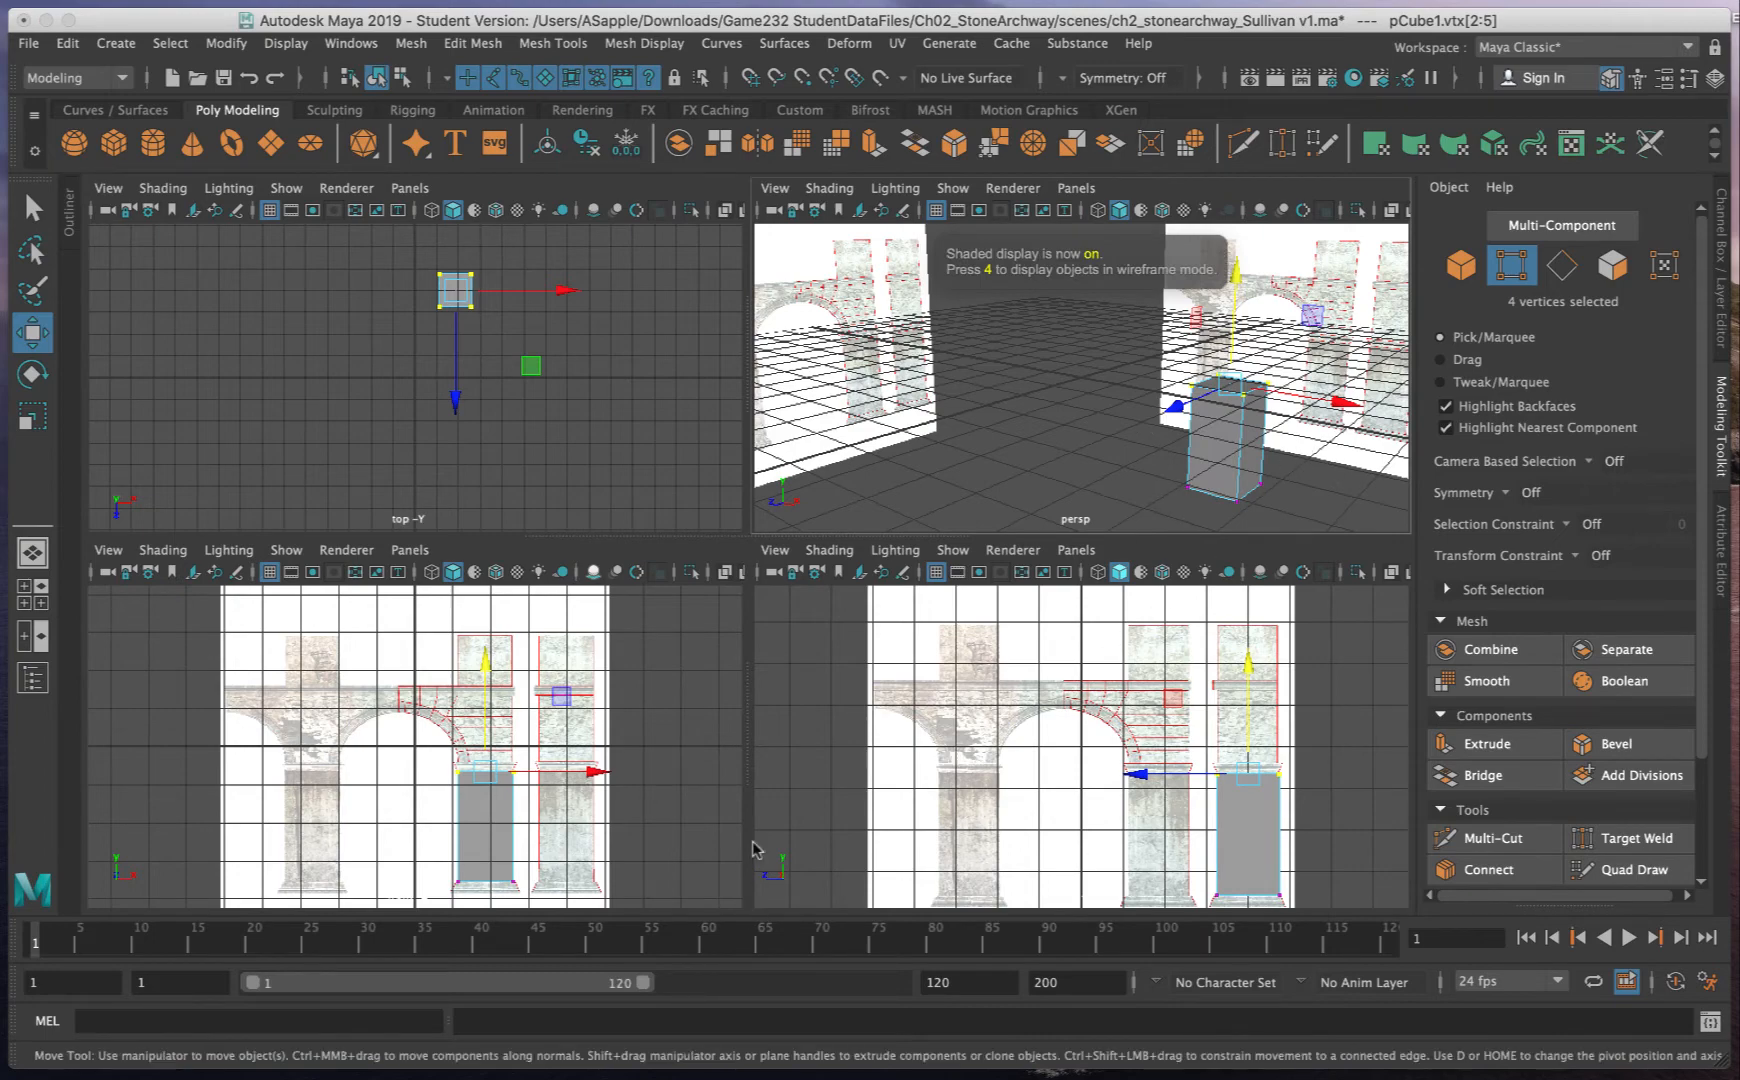
left_click_drag(1078, 498, 1038, 482, "alt")
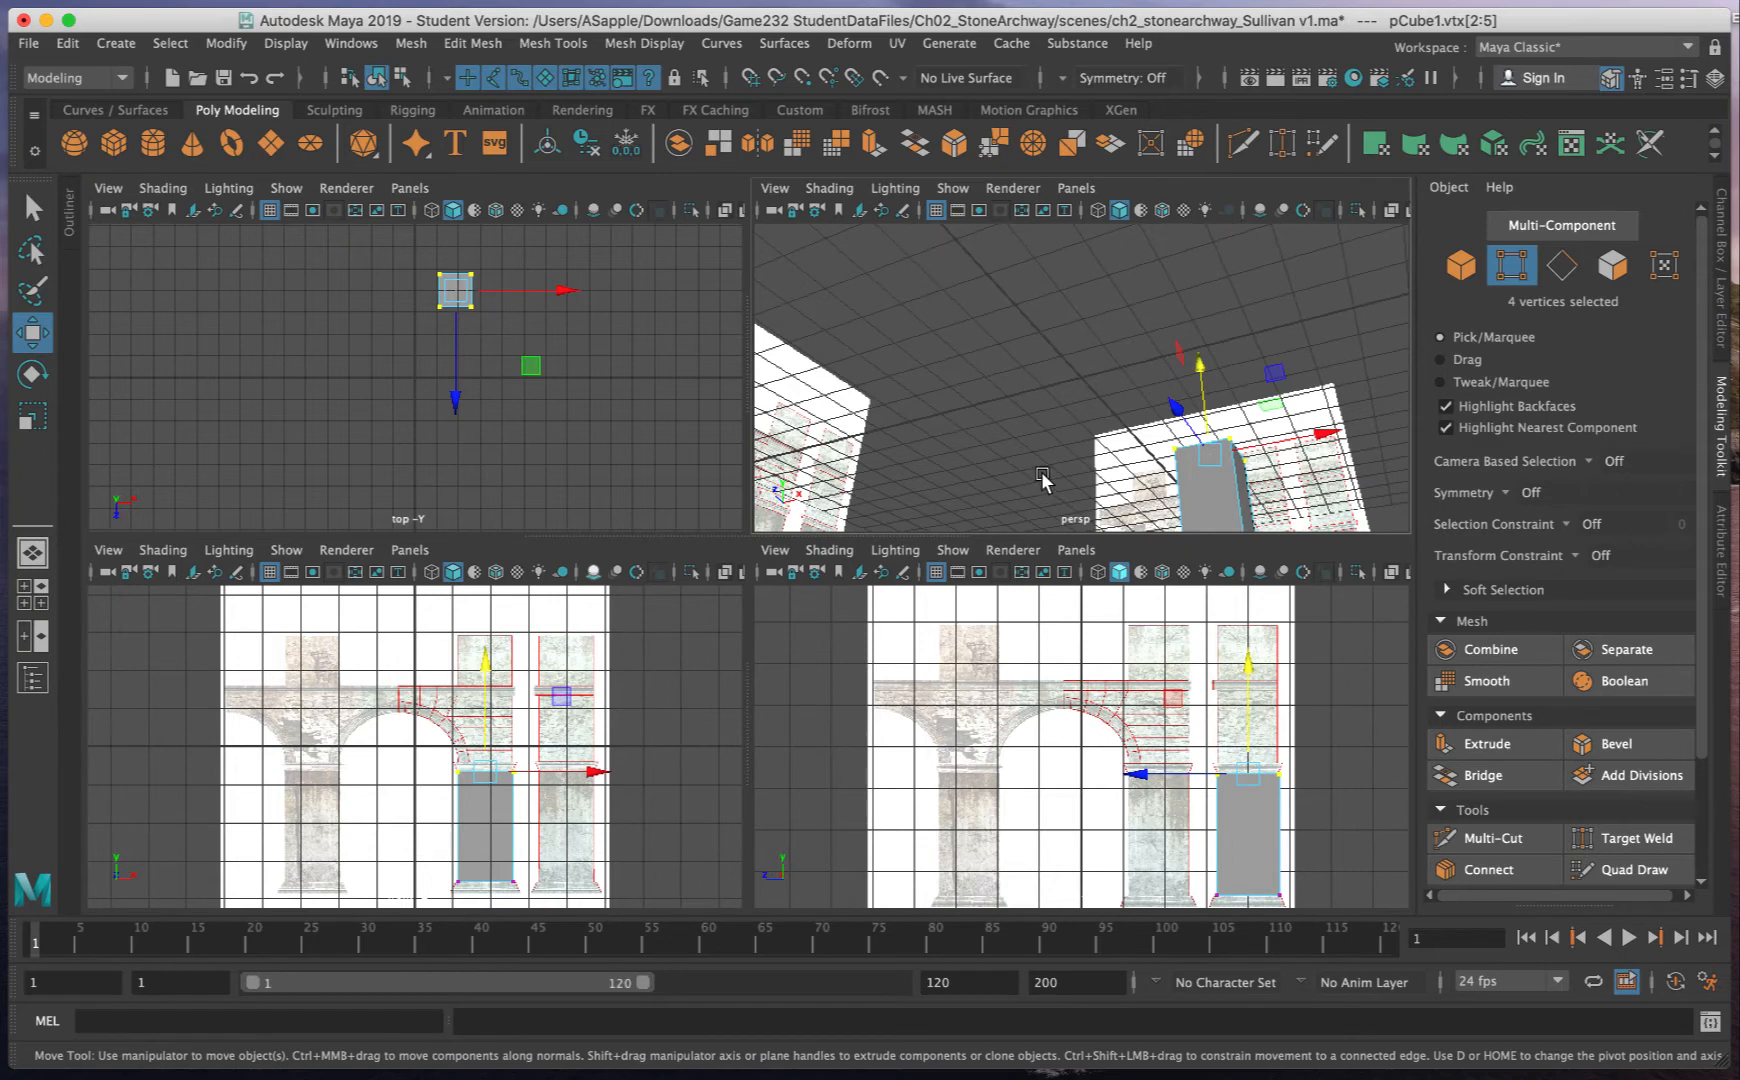
right_click_drag(1299, 328, 1182, 328, "alt")
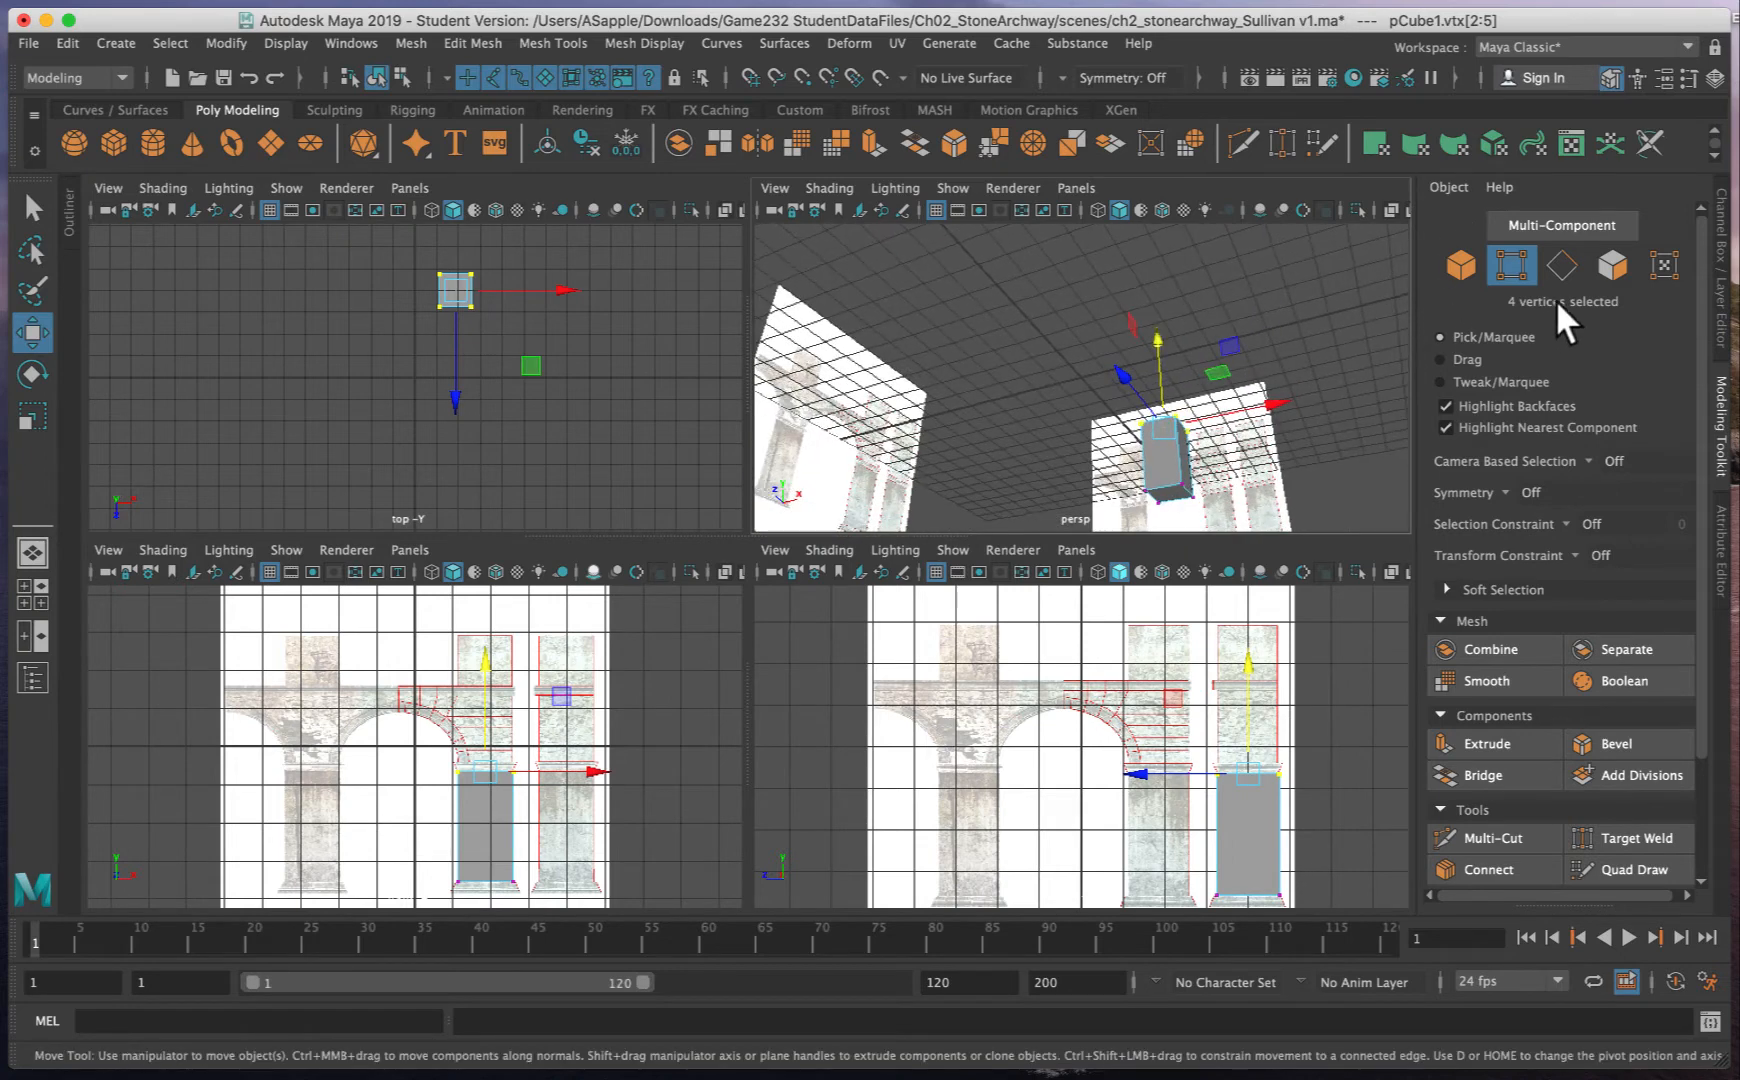
left_click(1609, 263)
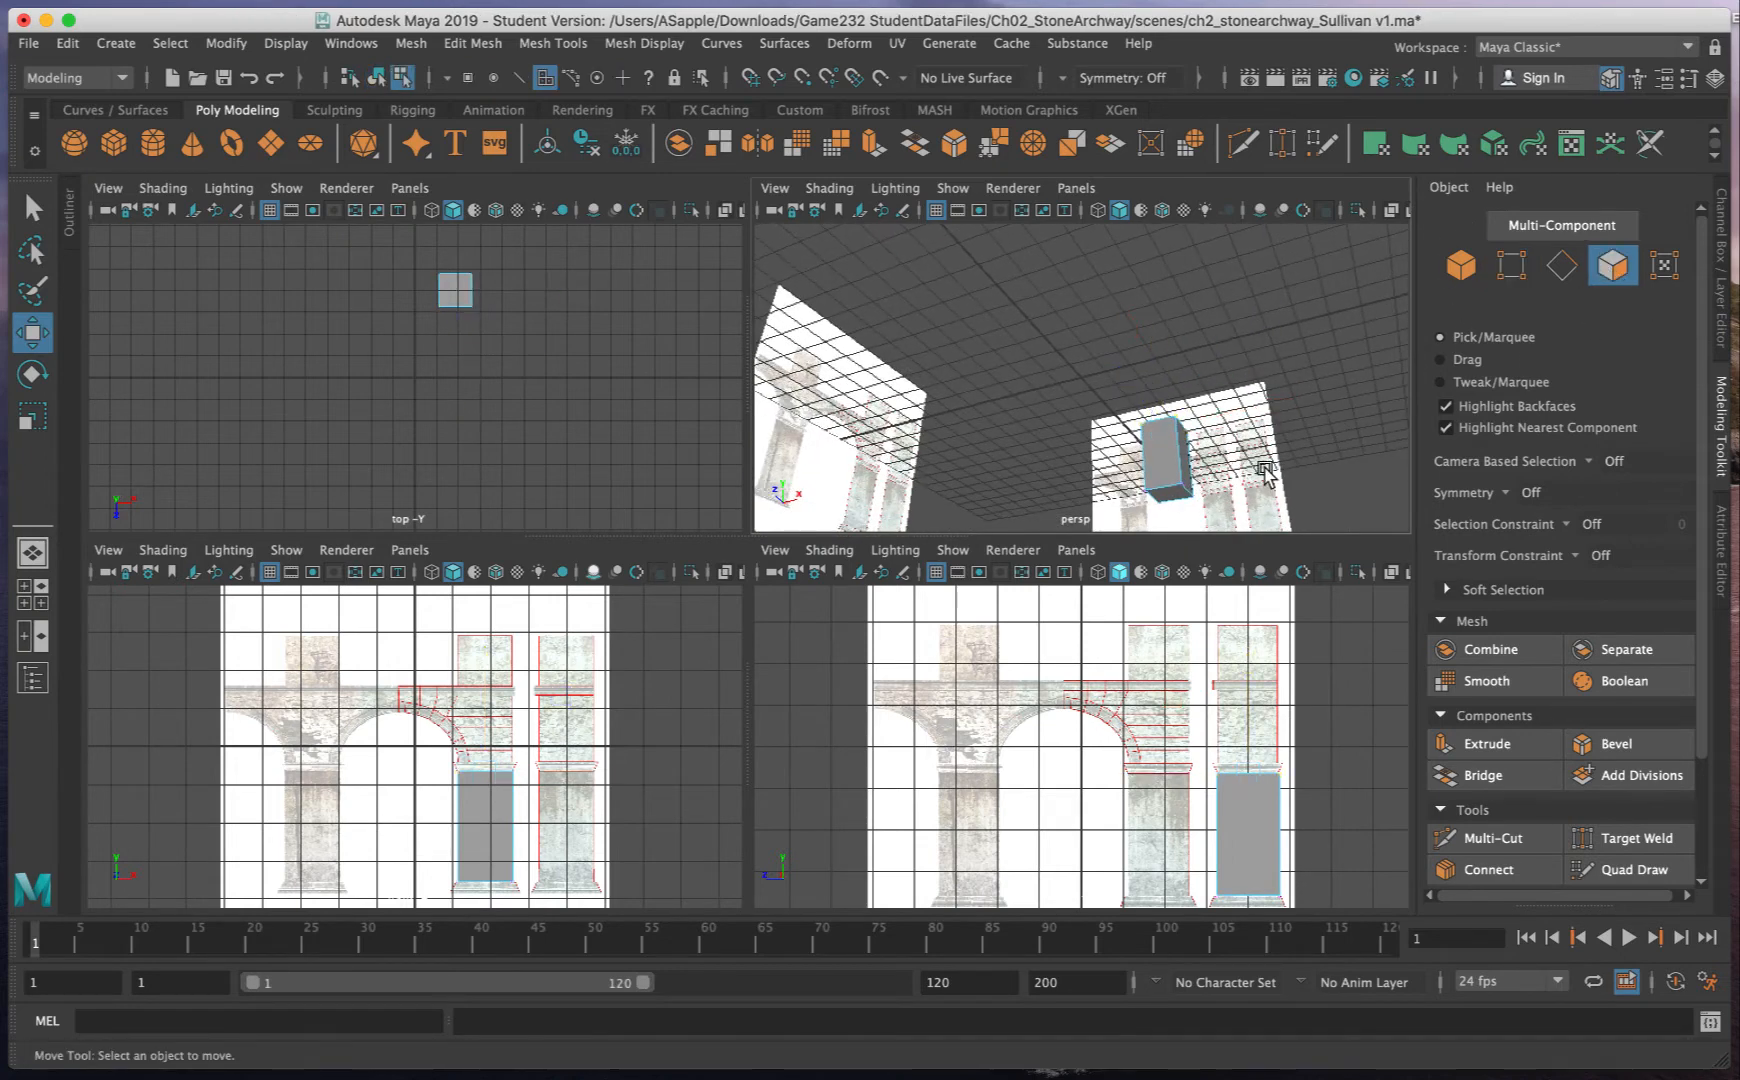
left_click(1170, 495)
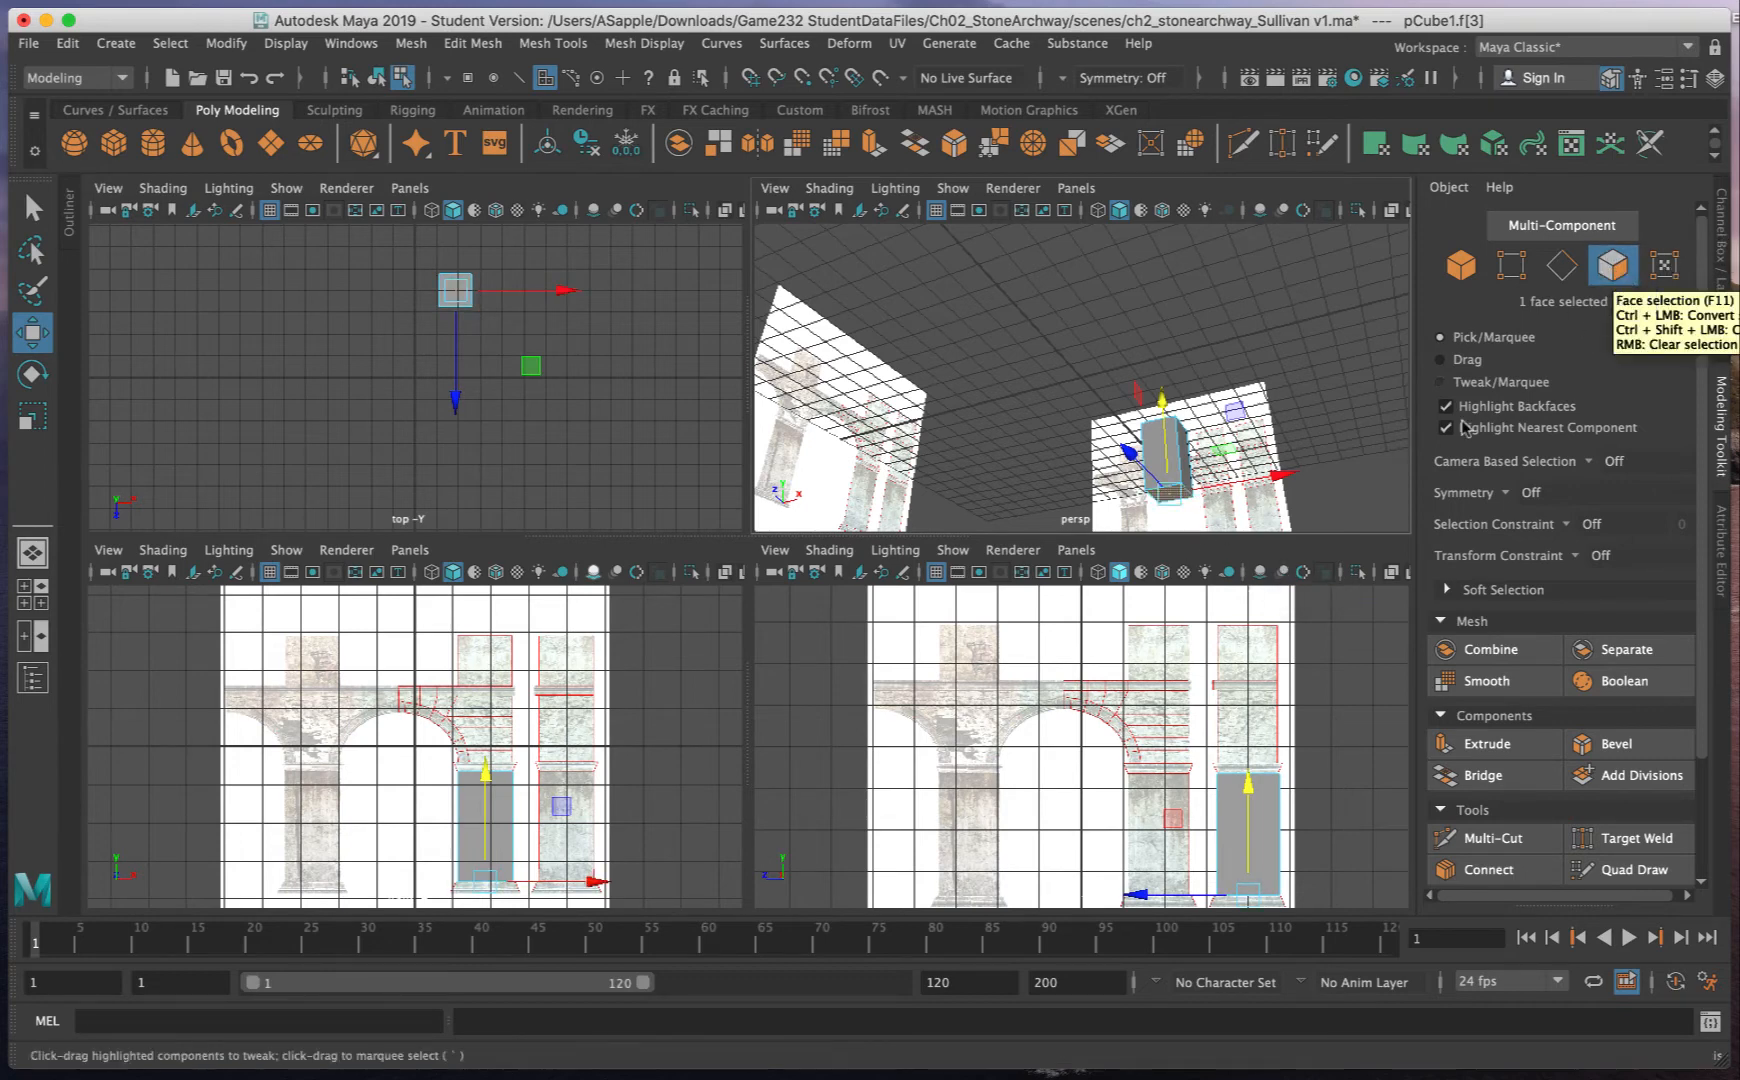
key("f")
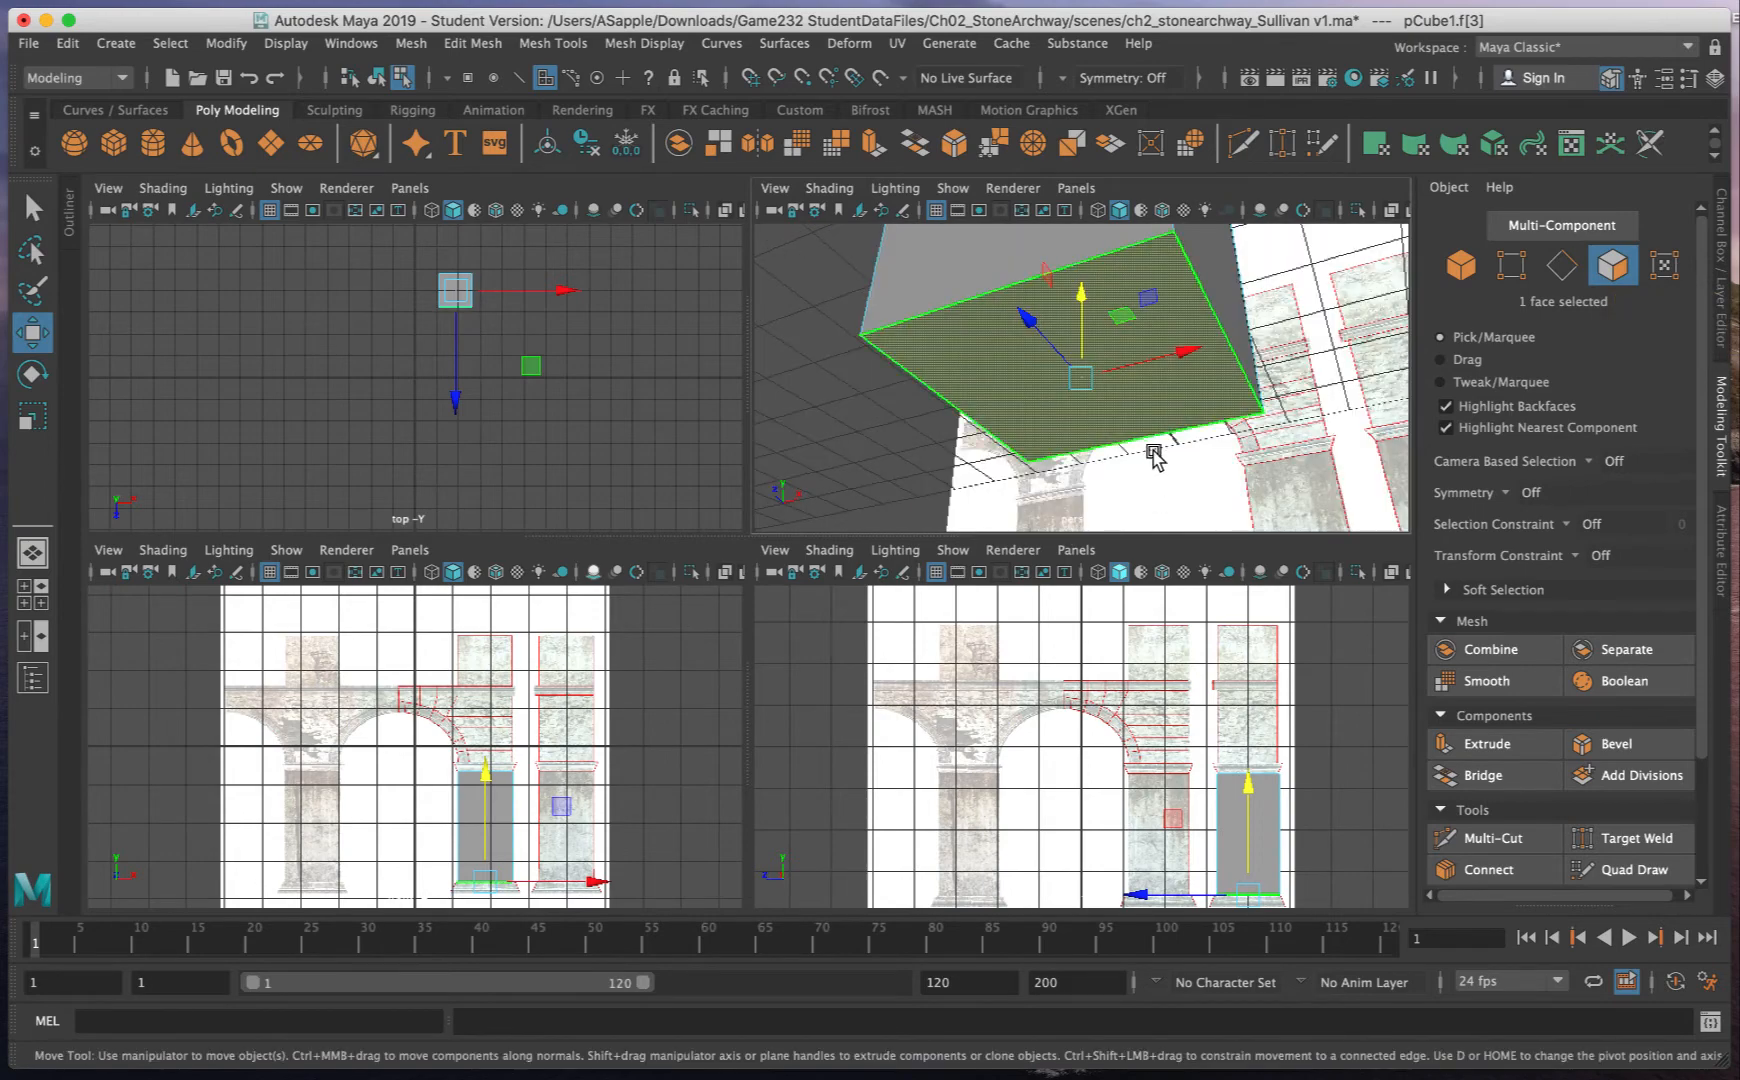
- Extrude the selected bottom face of the pillar in place, with its base framed in the front and side views
left_click_drag(1345, 397, 841, 472, "alt")
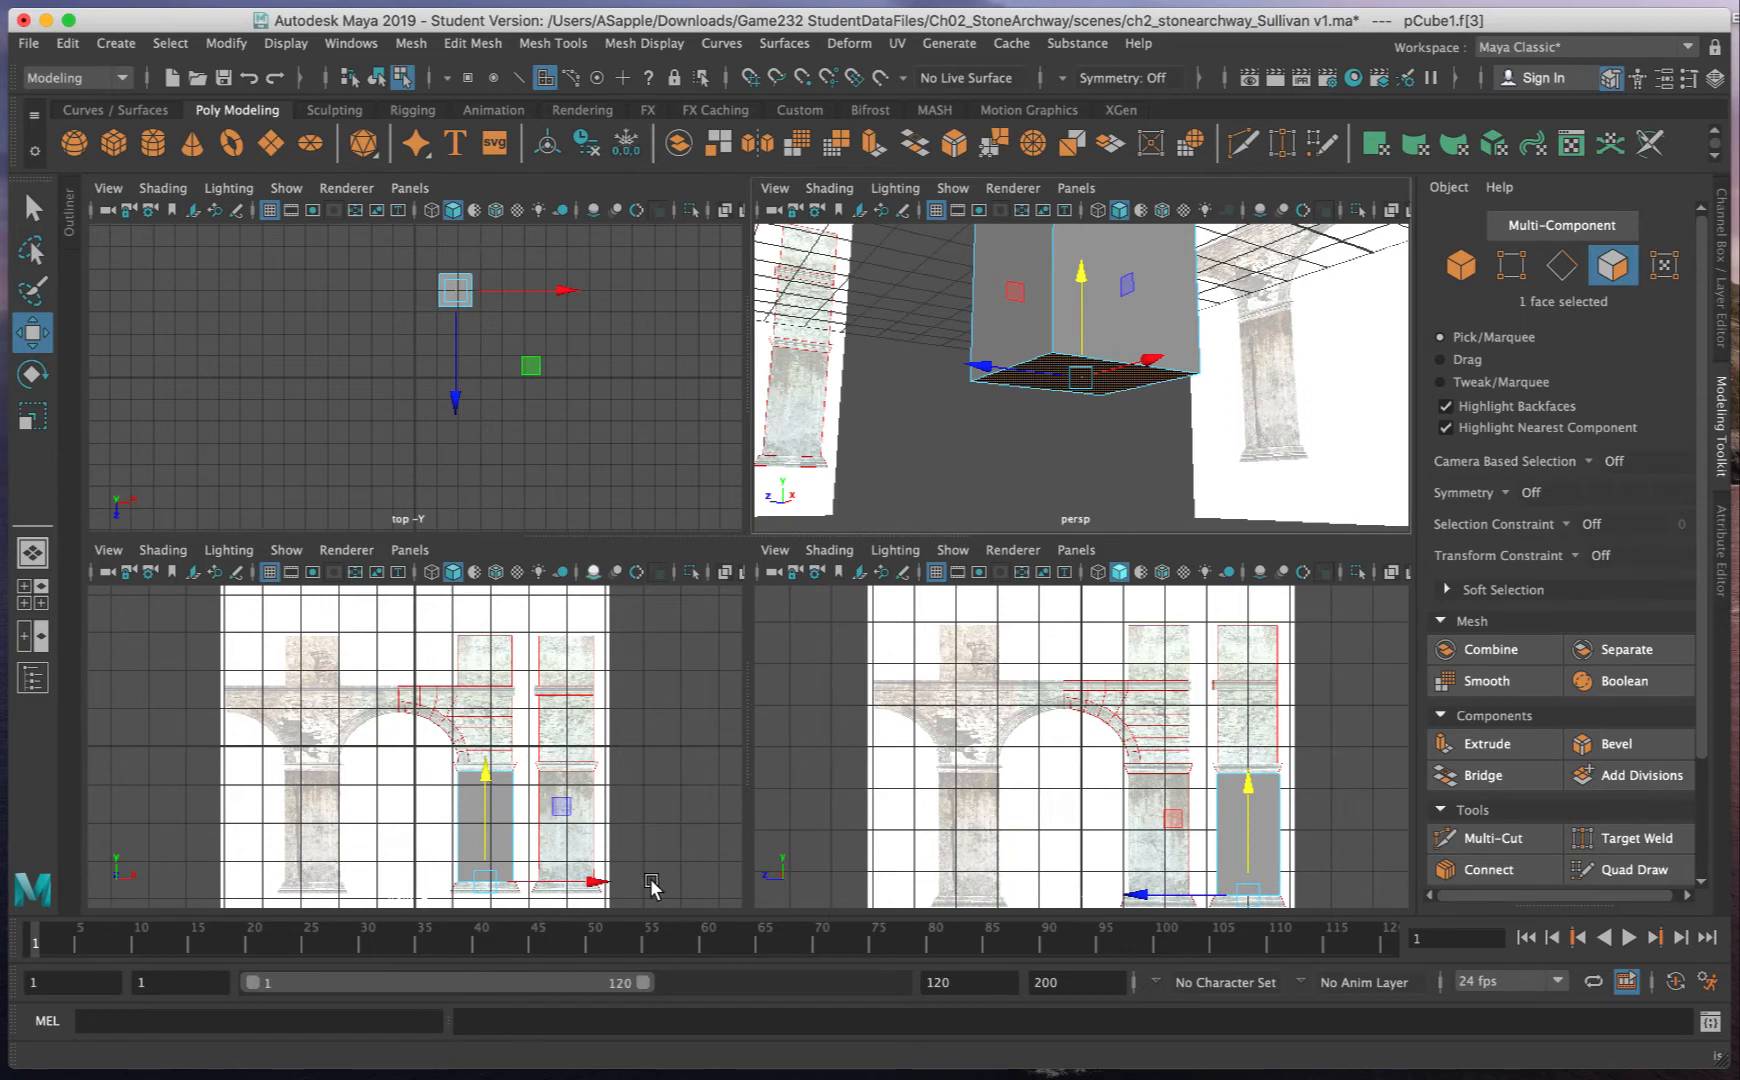
scroll(500, 815, "up", 5)
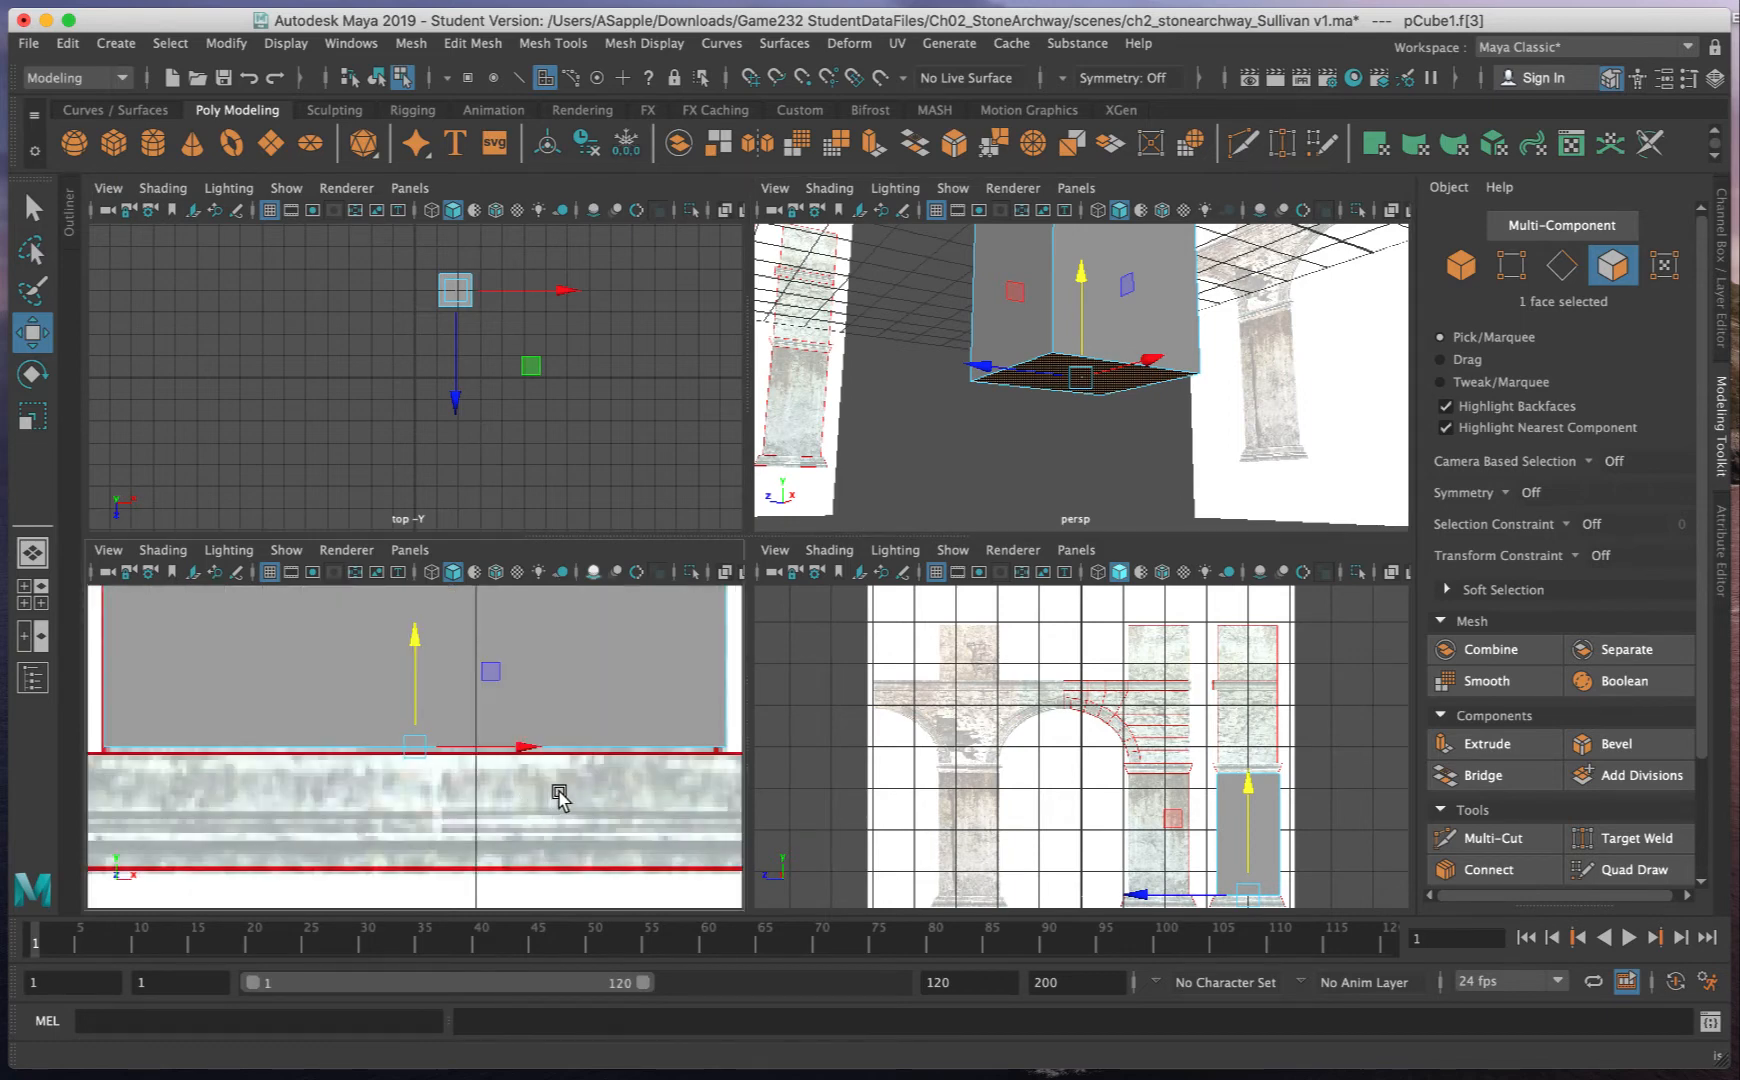
scroll(660, 789, "down", 4)
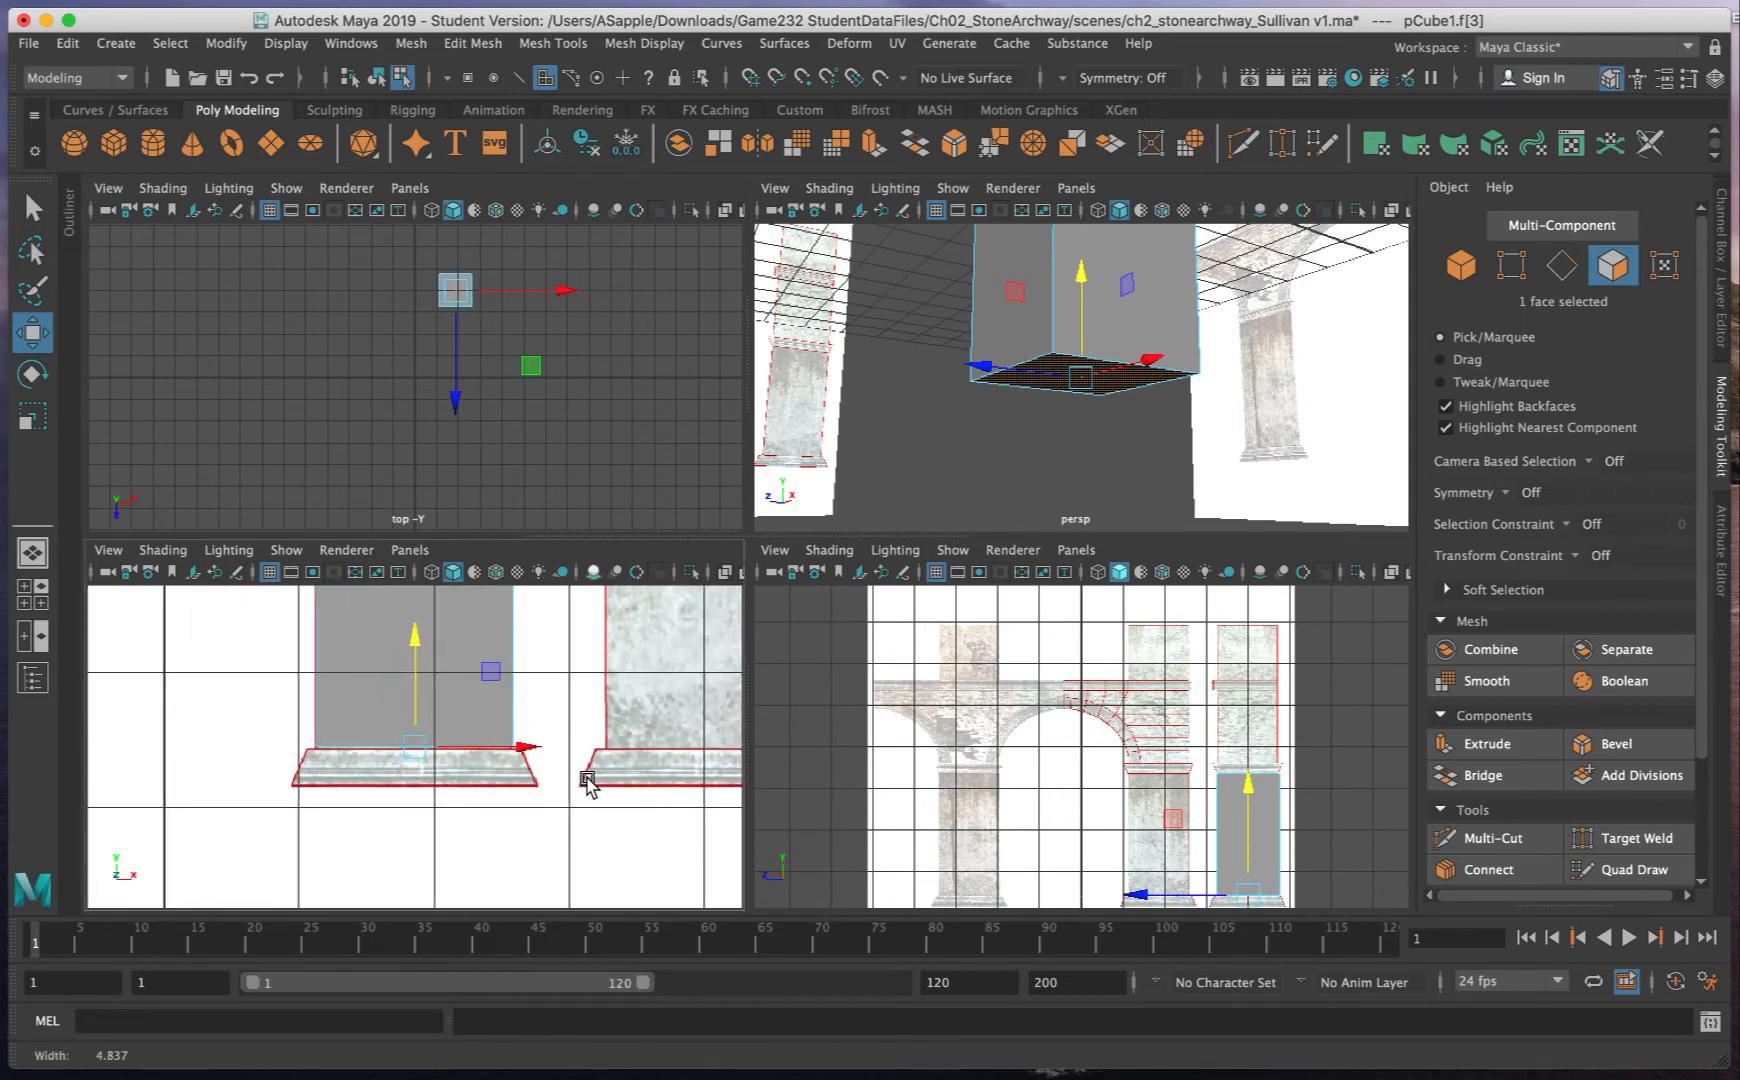
scroll(587, 785, "up", 1)
key("f")
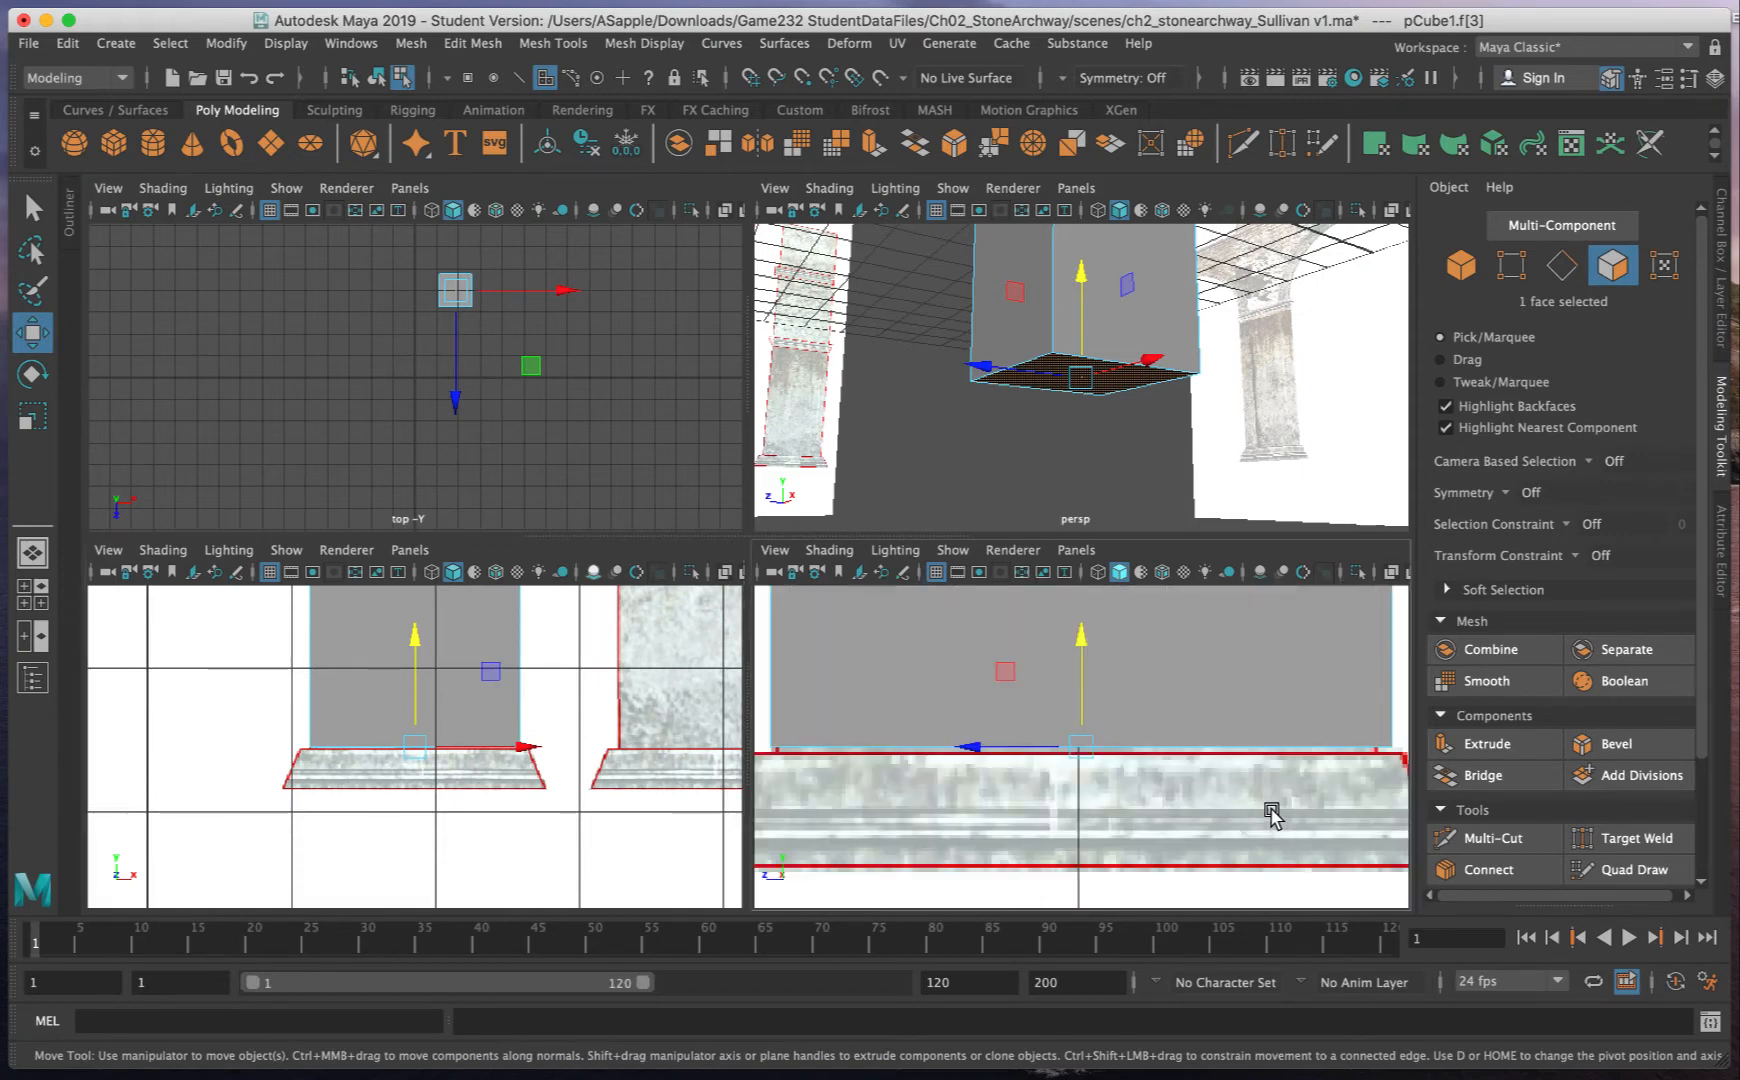
scroll(1271, 815, "down", 5)
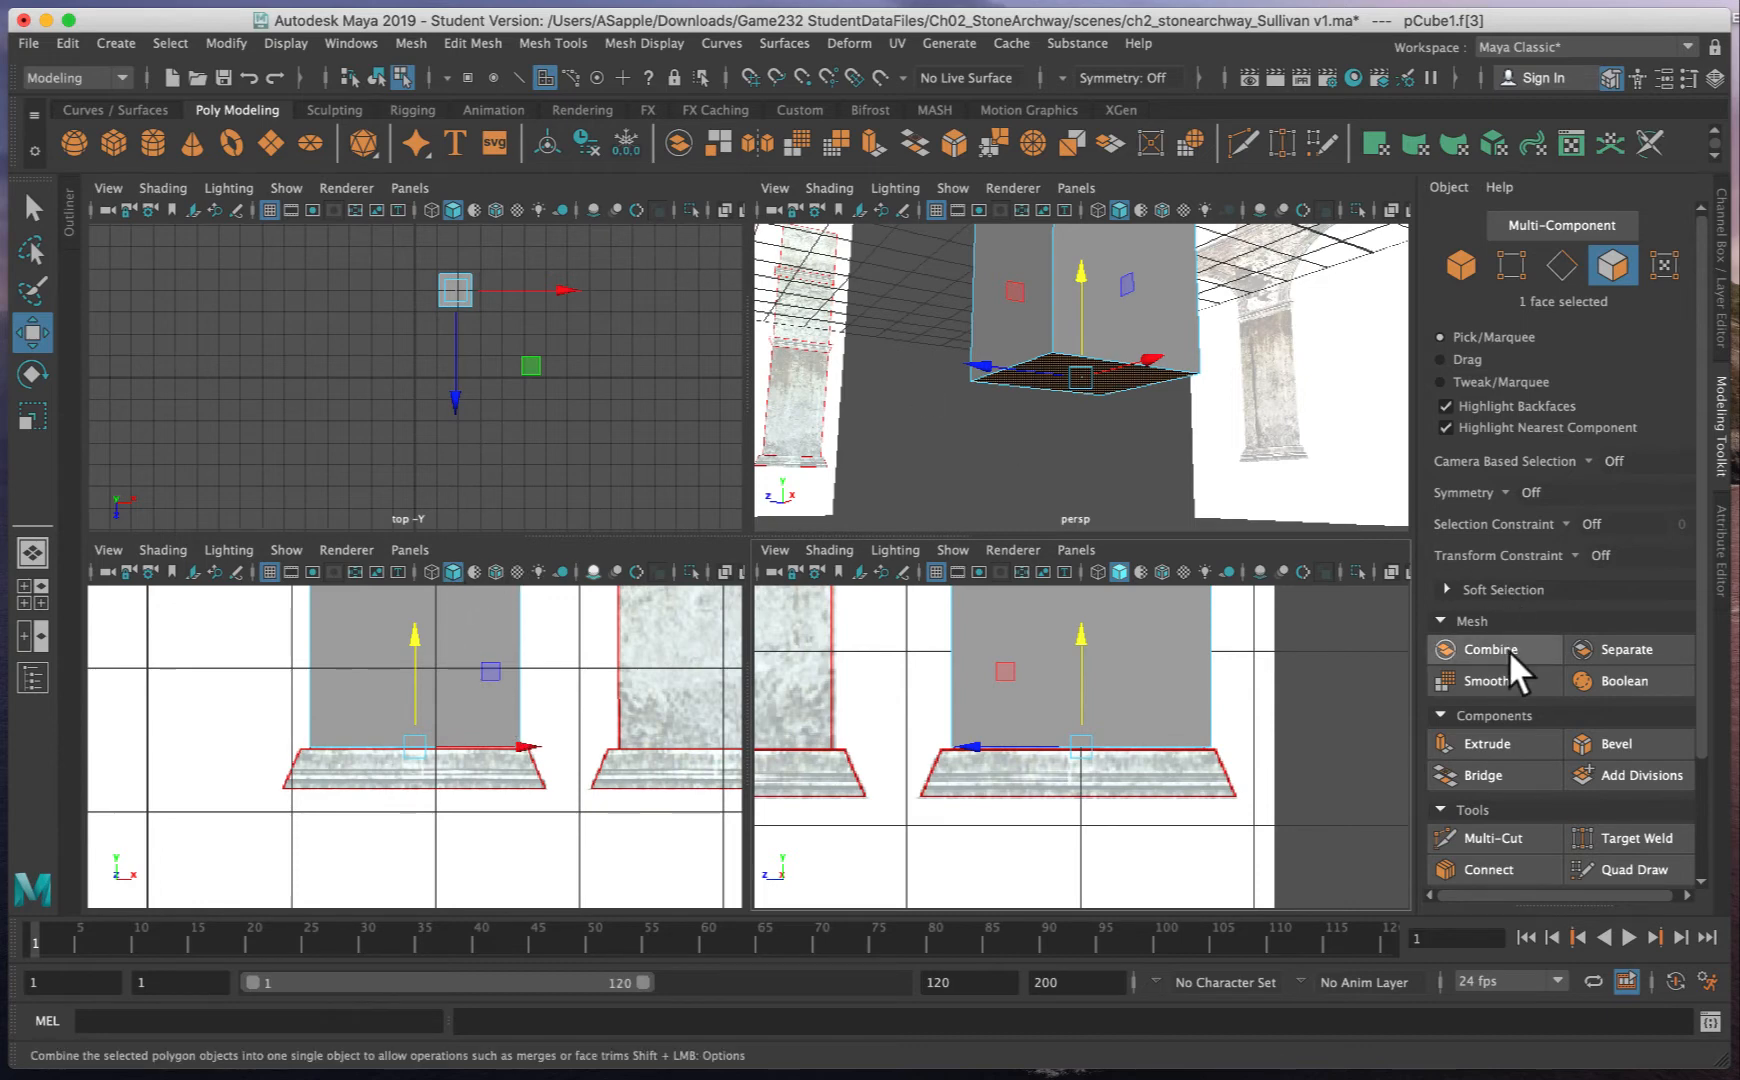
scroll(1508, 648, "down", 3)
scroll(1508, 648, "down", 2)
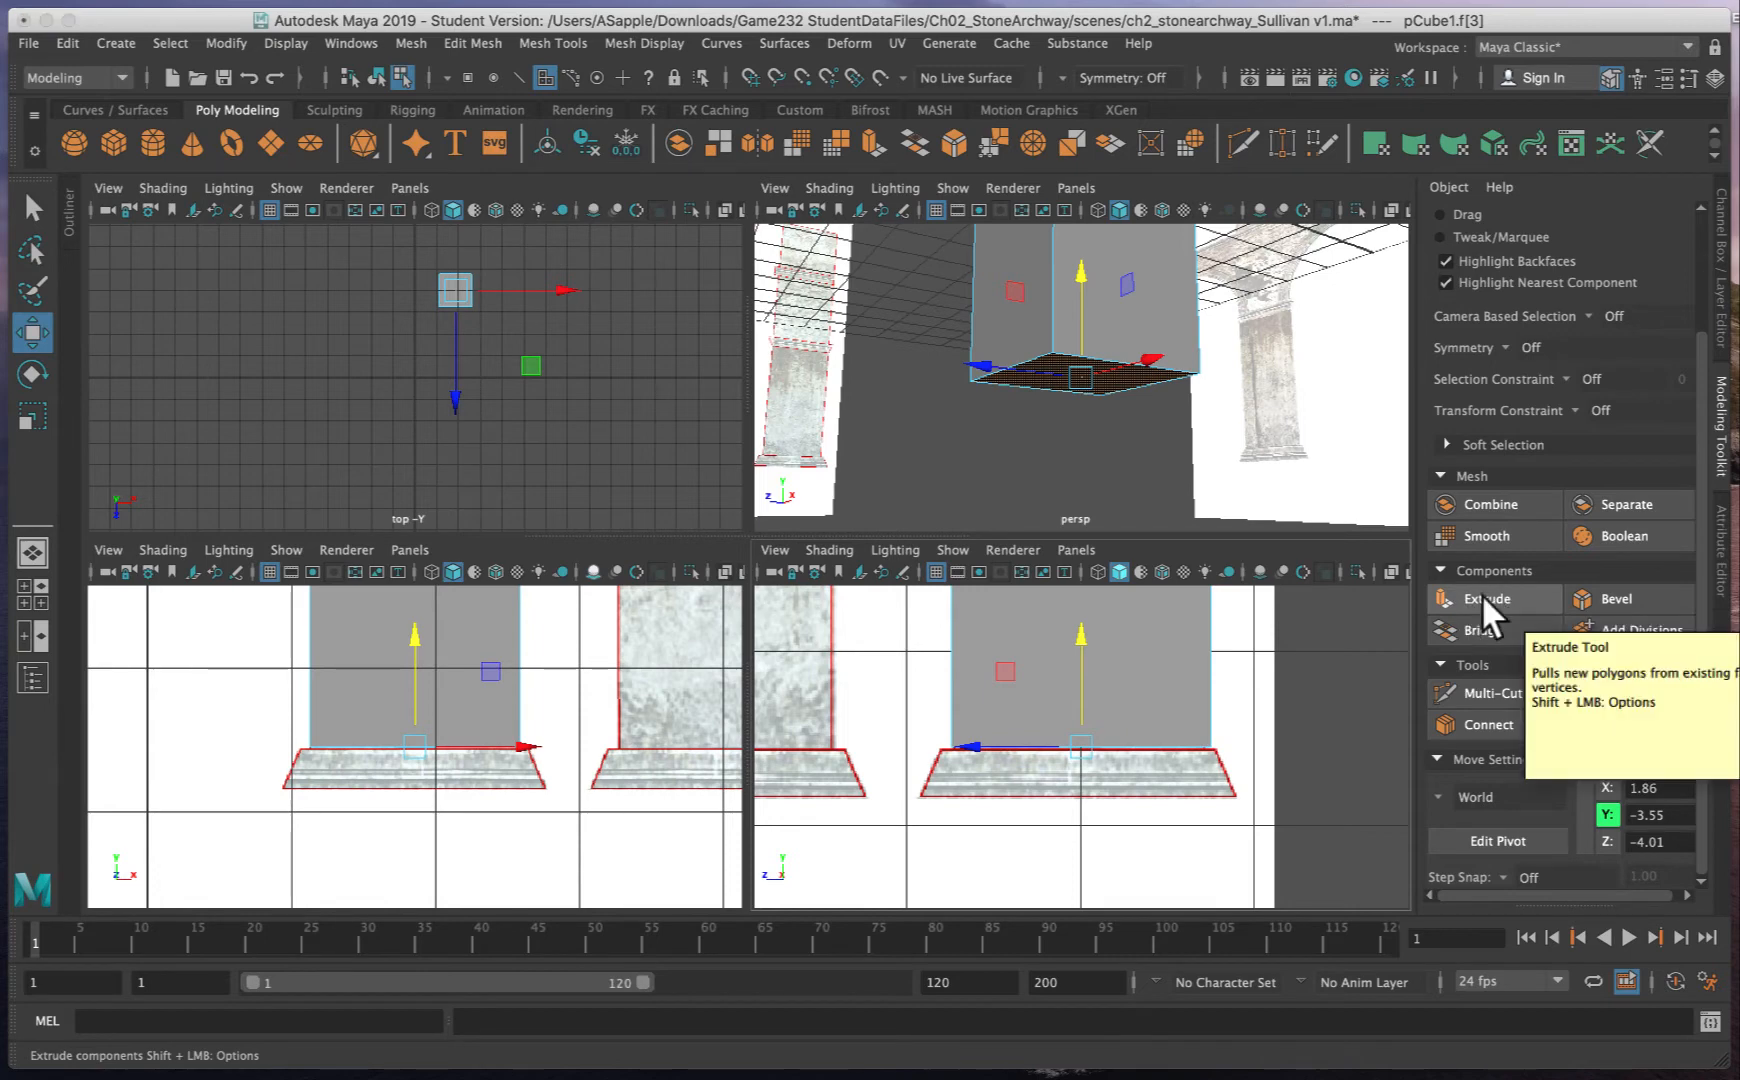
left_click(1482, 597)
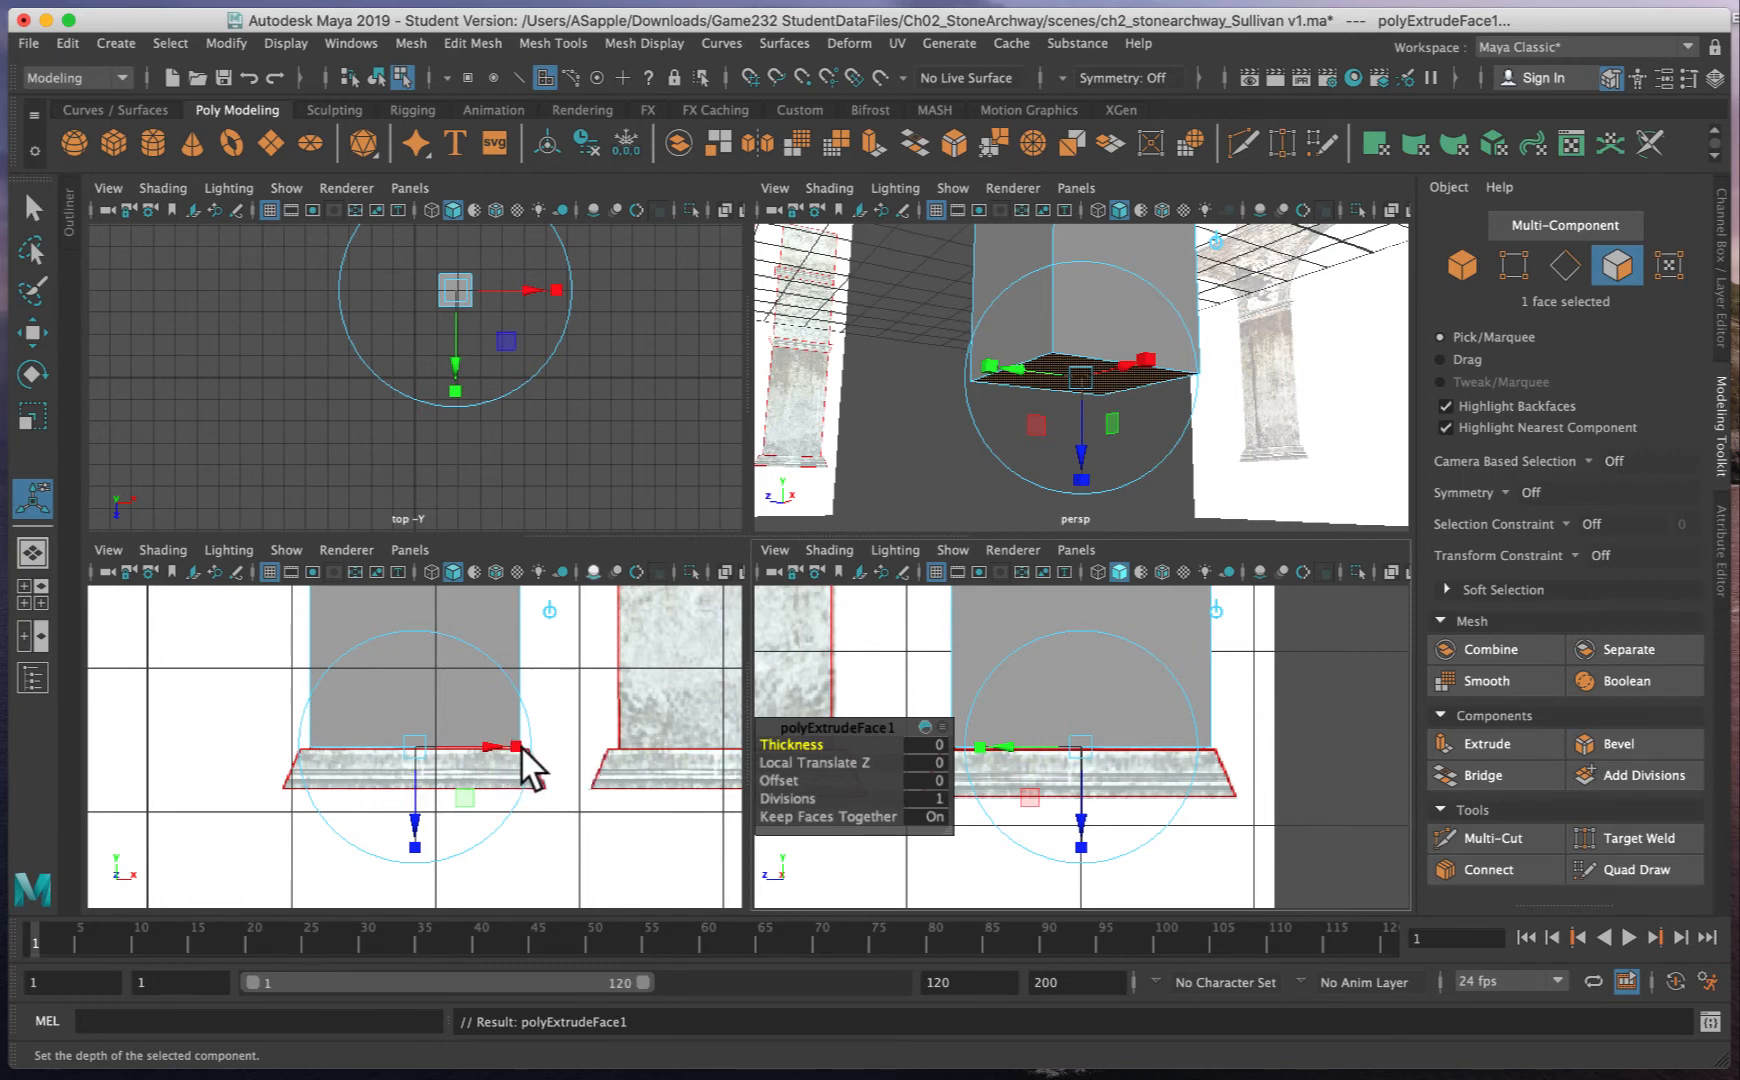
- Widen the extruded bottom face along both horizontal axes to match the upper edge of the base molding in the reference images
left_click_drag(515, 745, 524, 746)
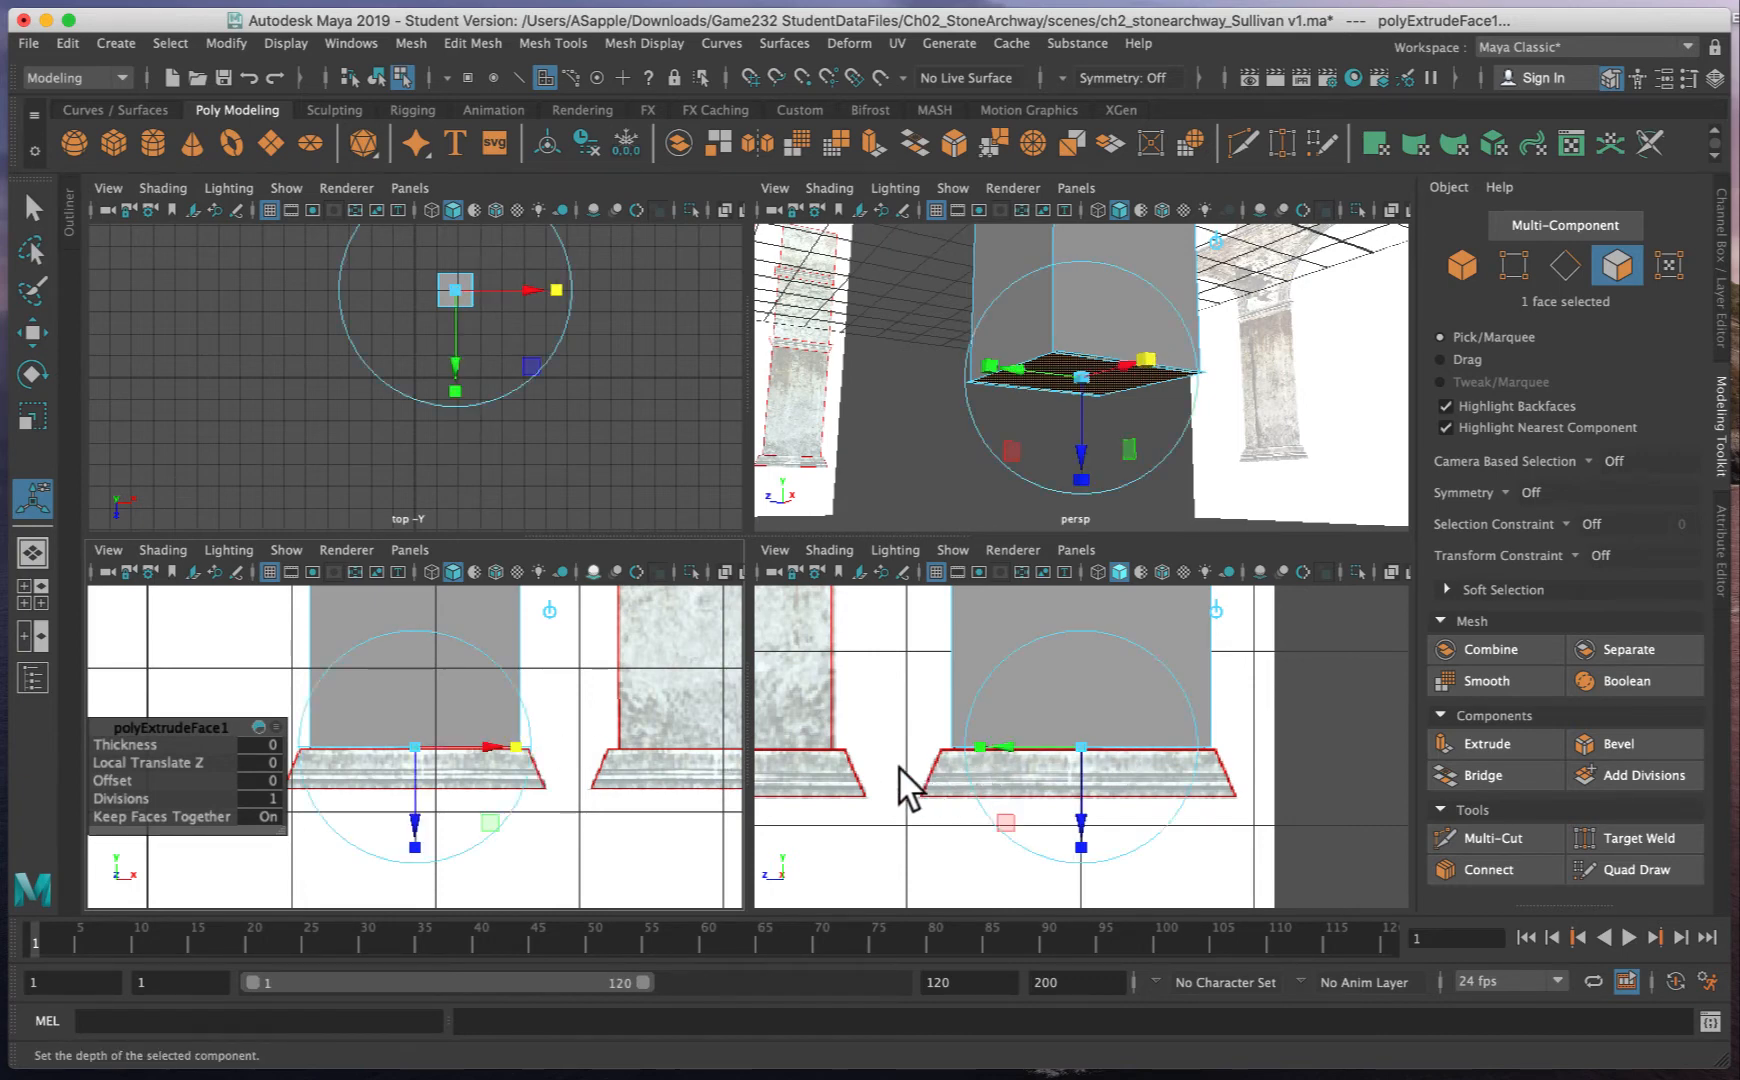
right_click_drag(874, 757, 1080, 768, "alt")
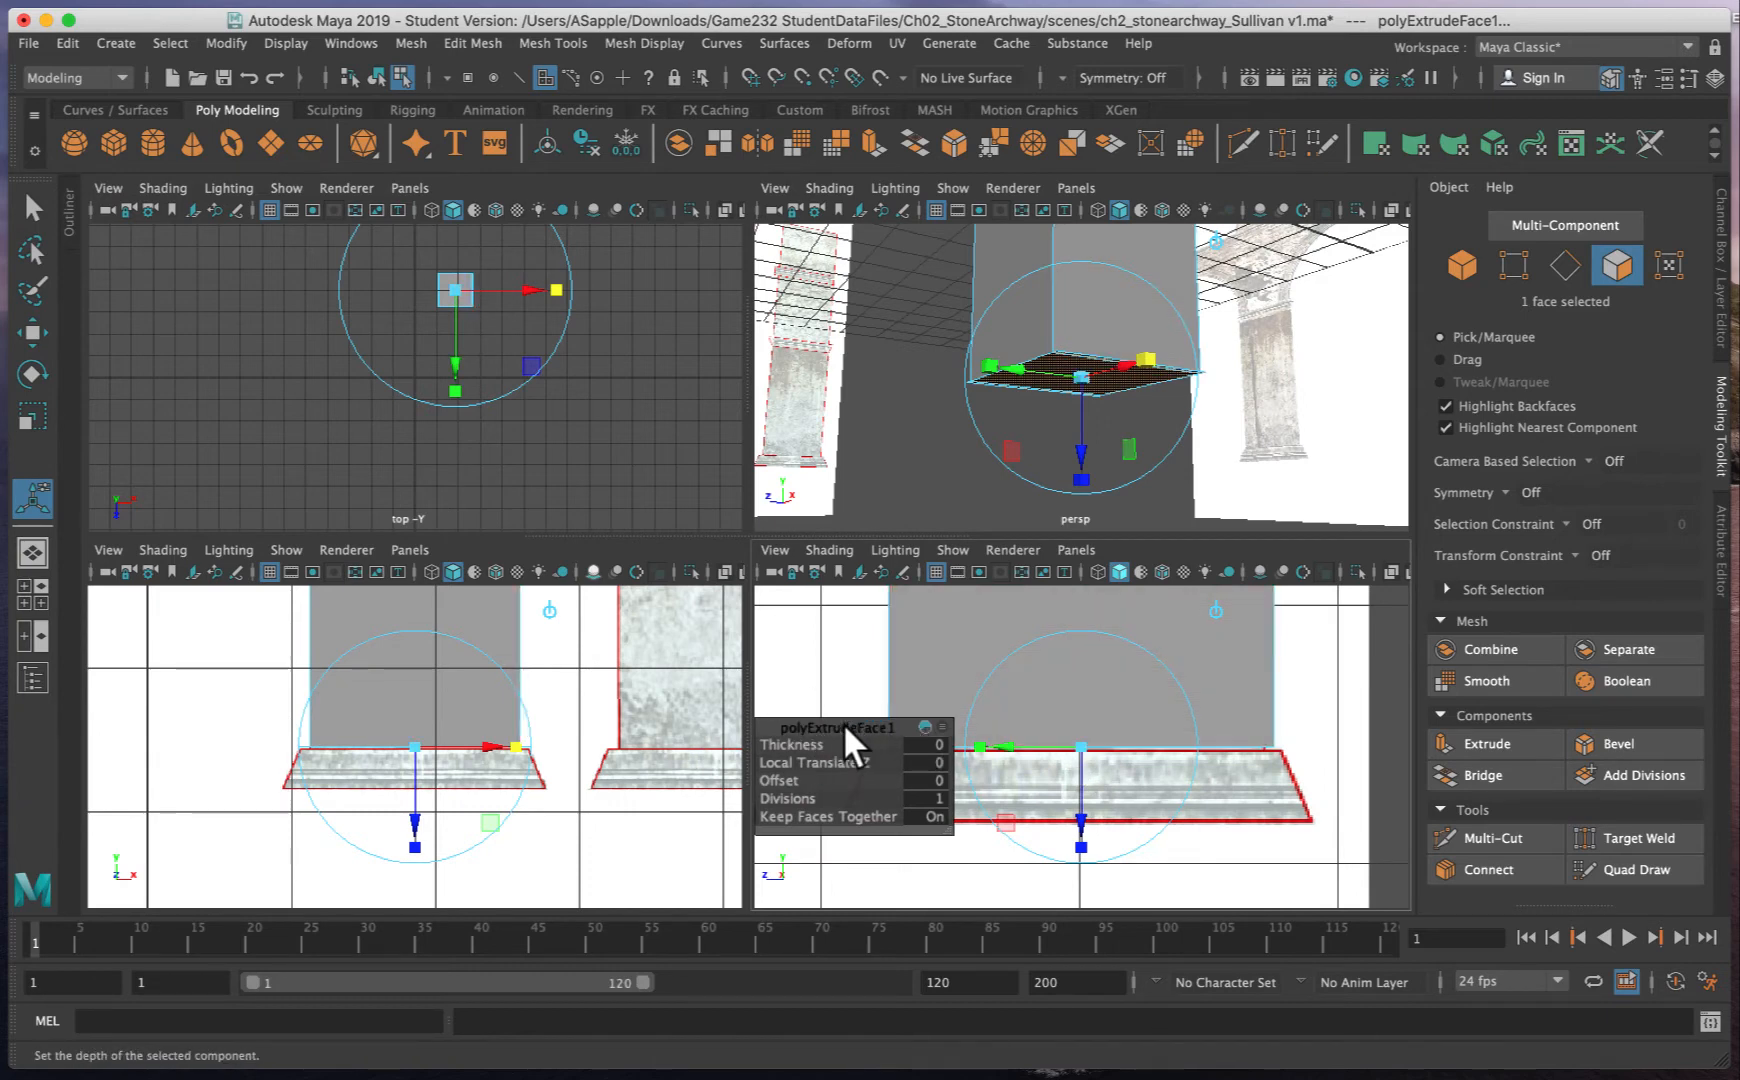
left_click_drag(843, 723, 858, 588)
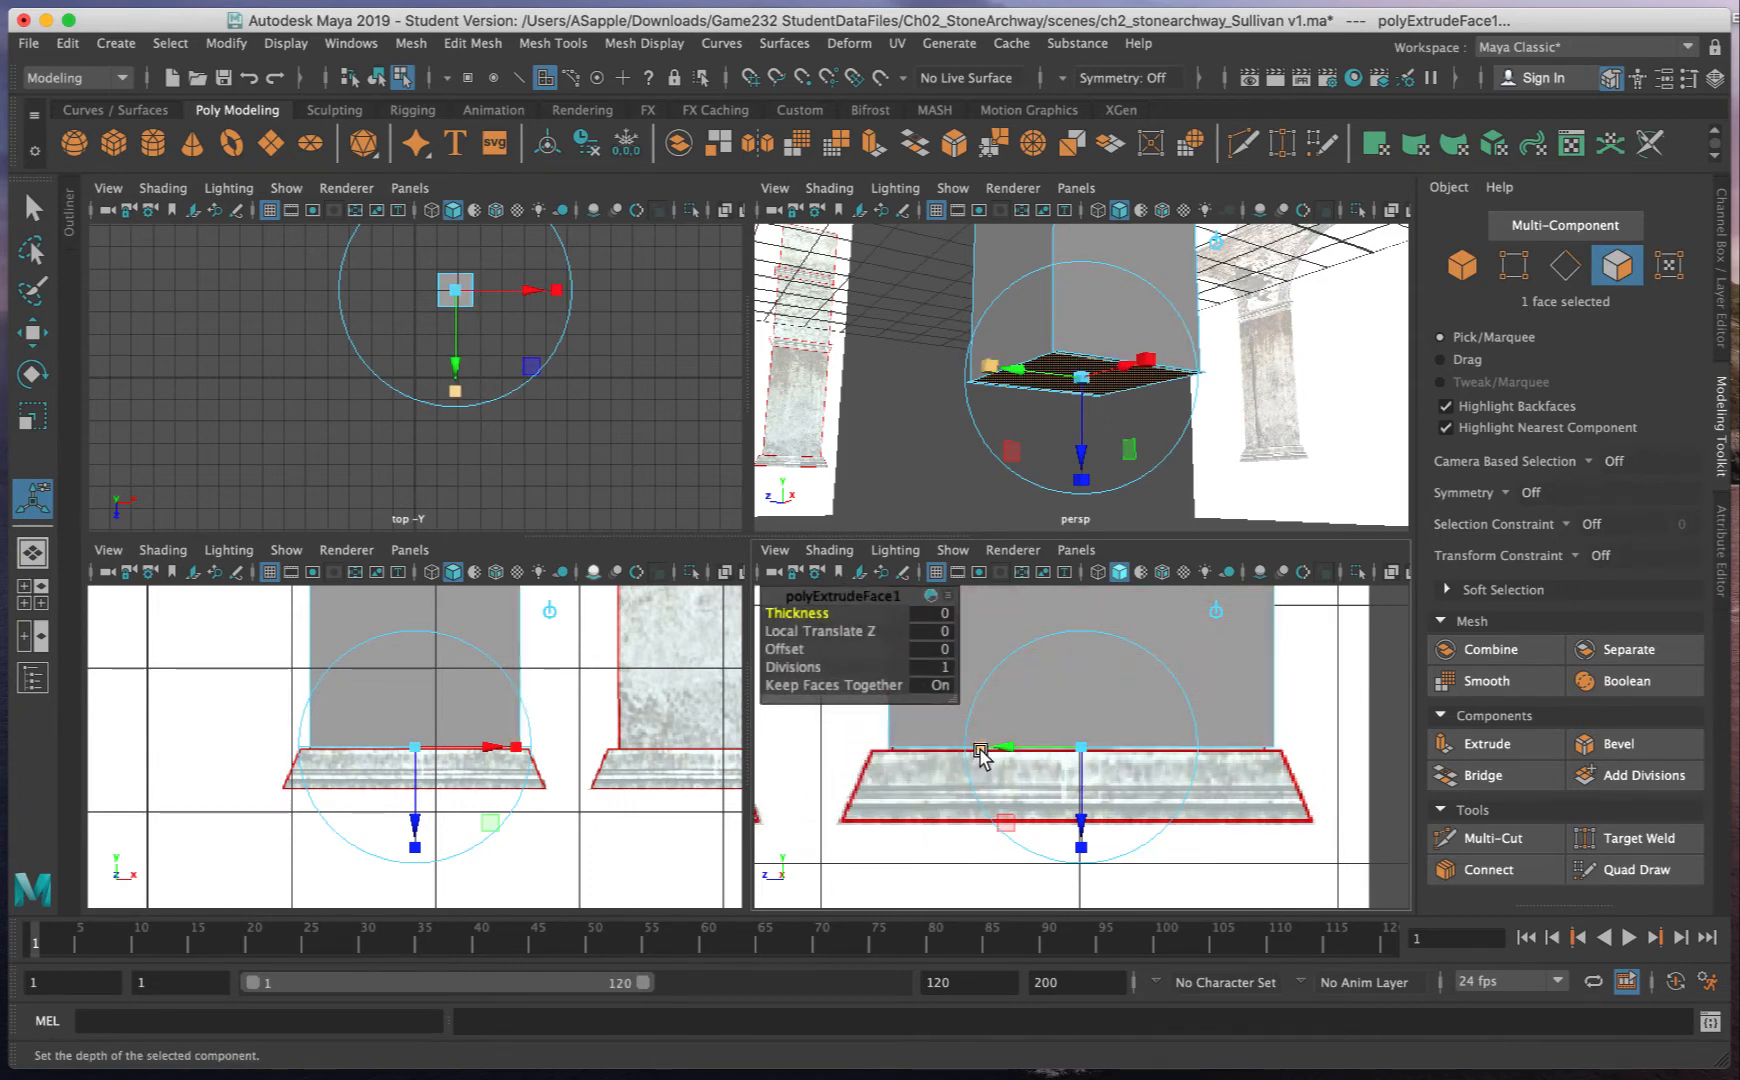
left_click_drag(976, 758, 968, 753)
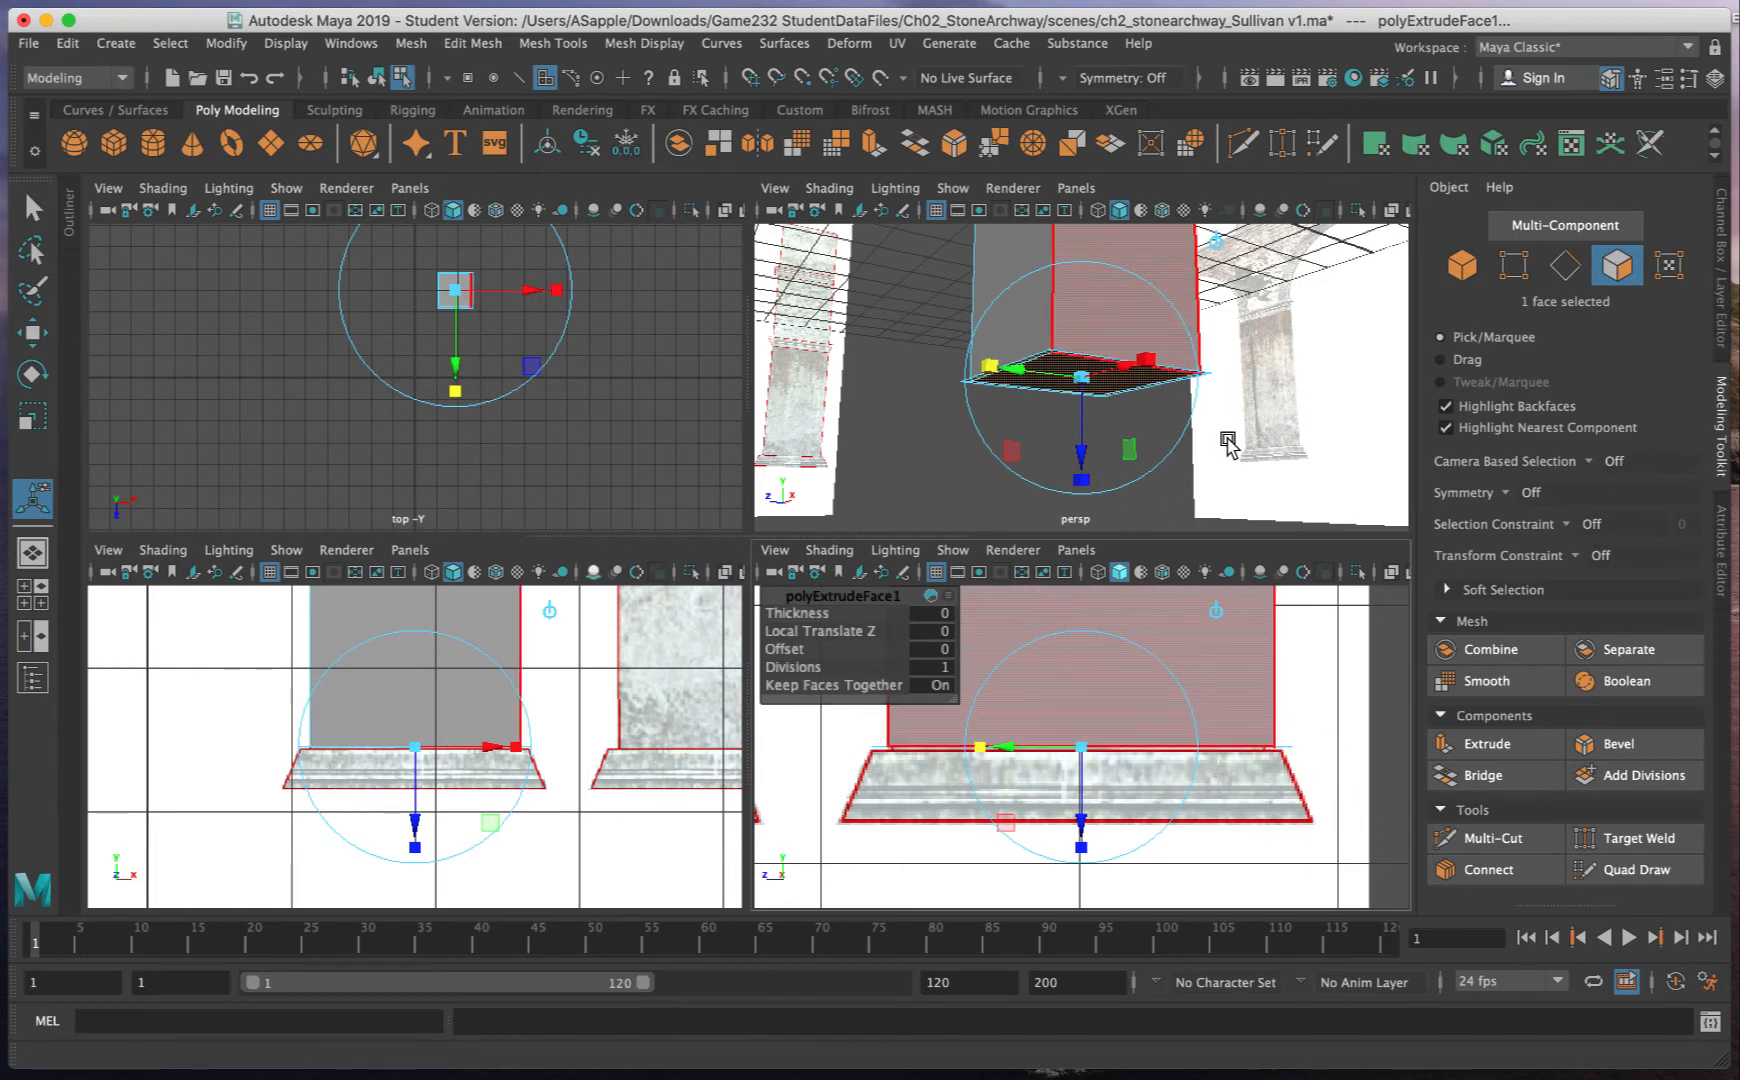
- Extrude the bottom face again, 0.288 downward, and flare it horizontally to the base molding's lower outline in the front and side views
left_click_drag(1230, 448, 1285, 446, "alt")
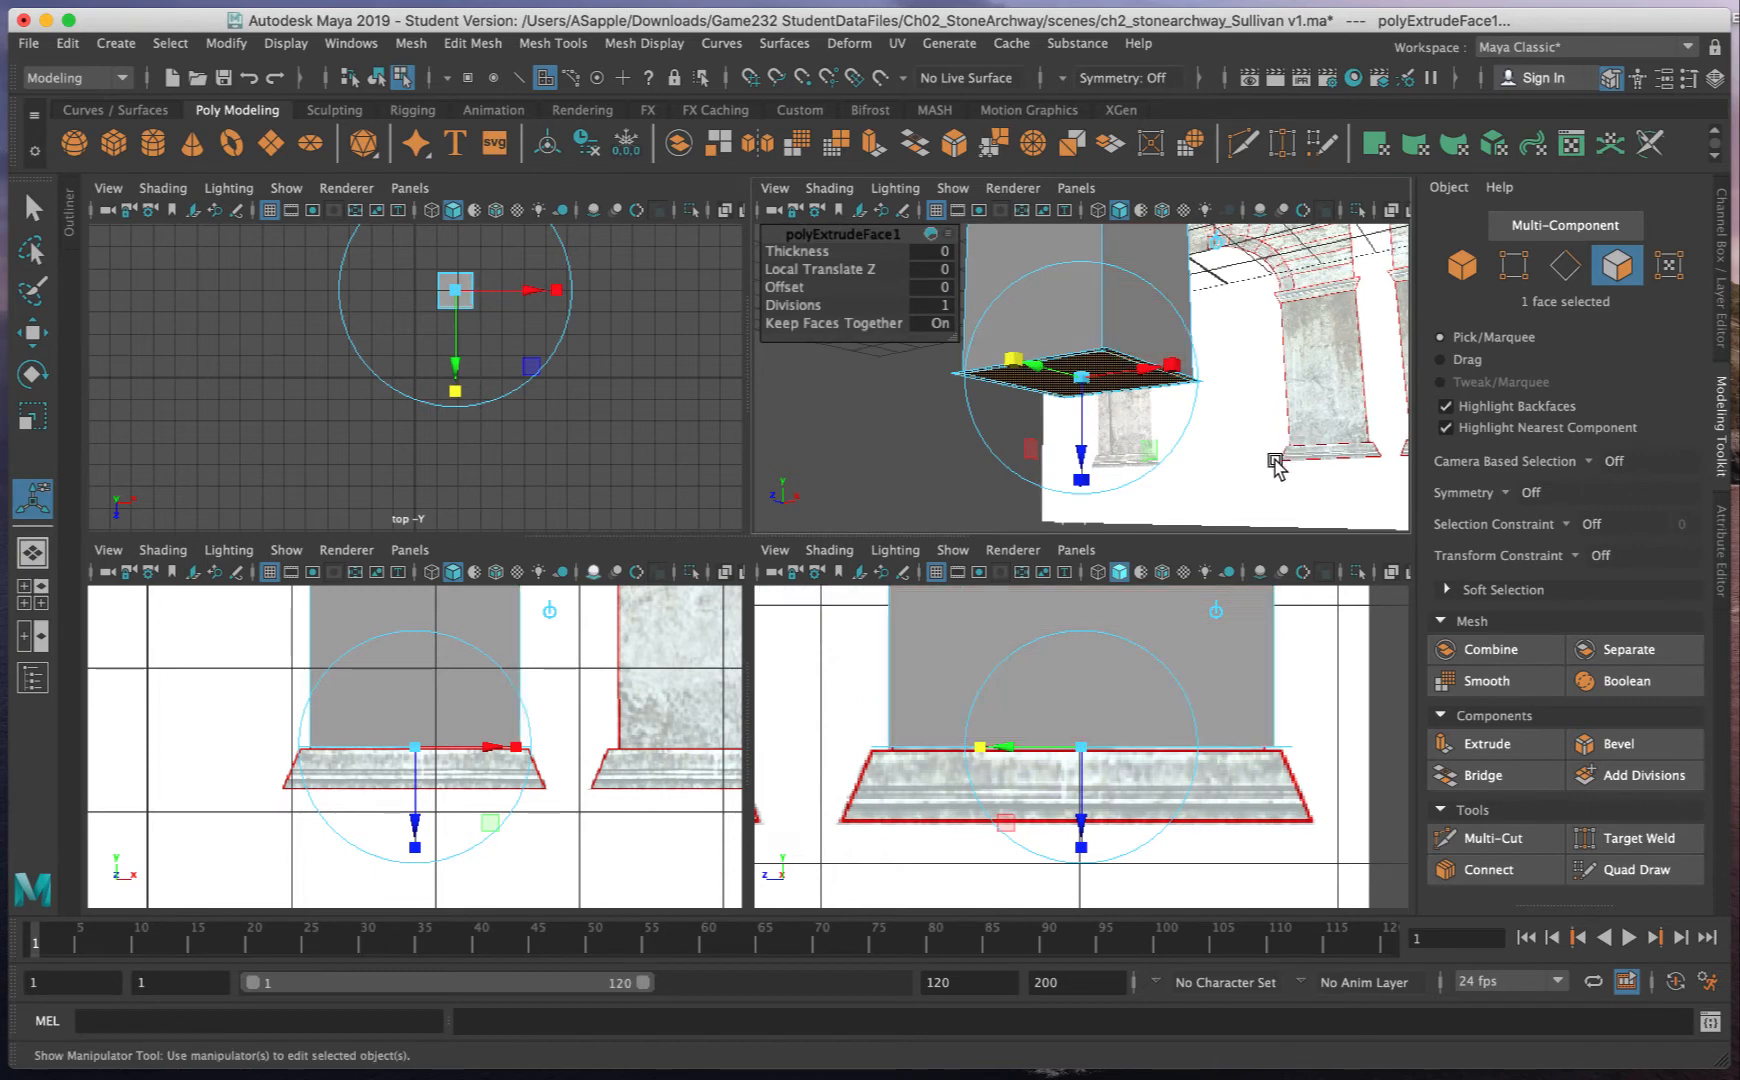
left_click(1497, 745)
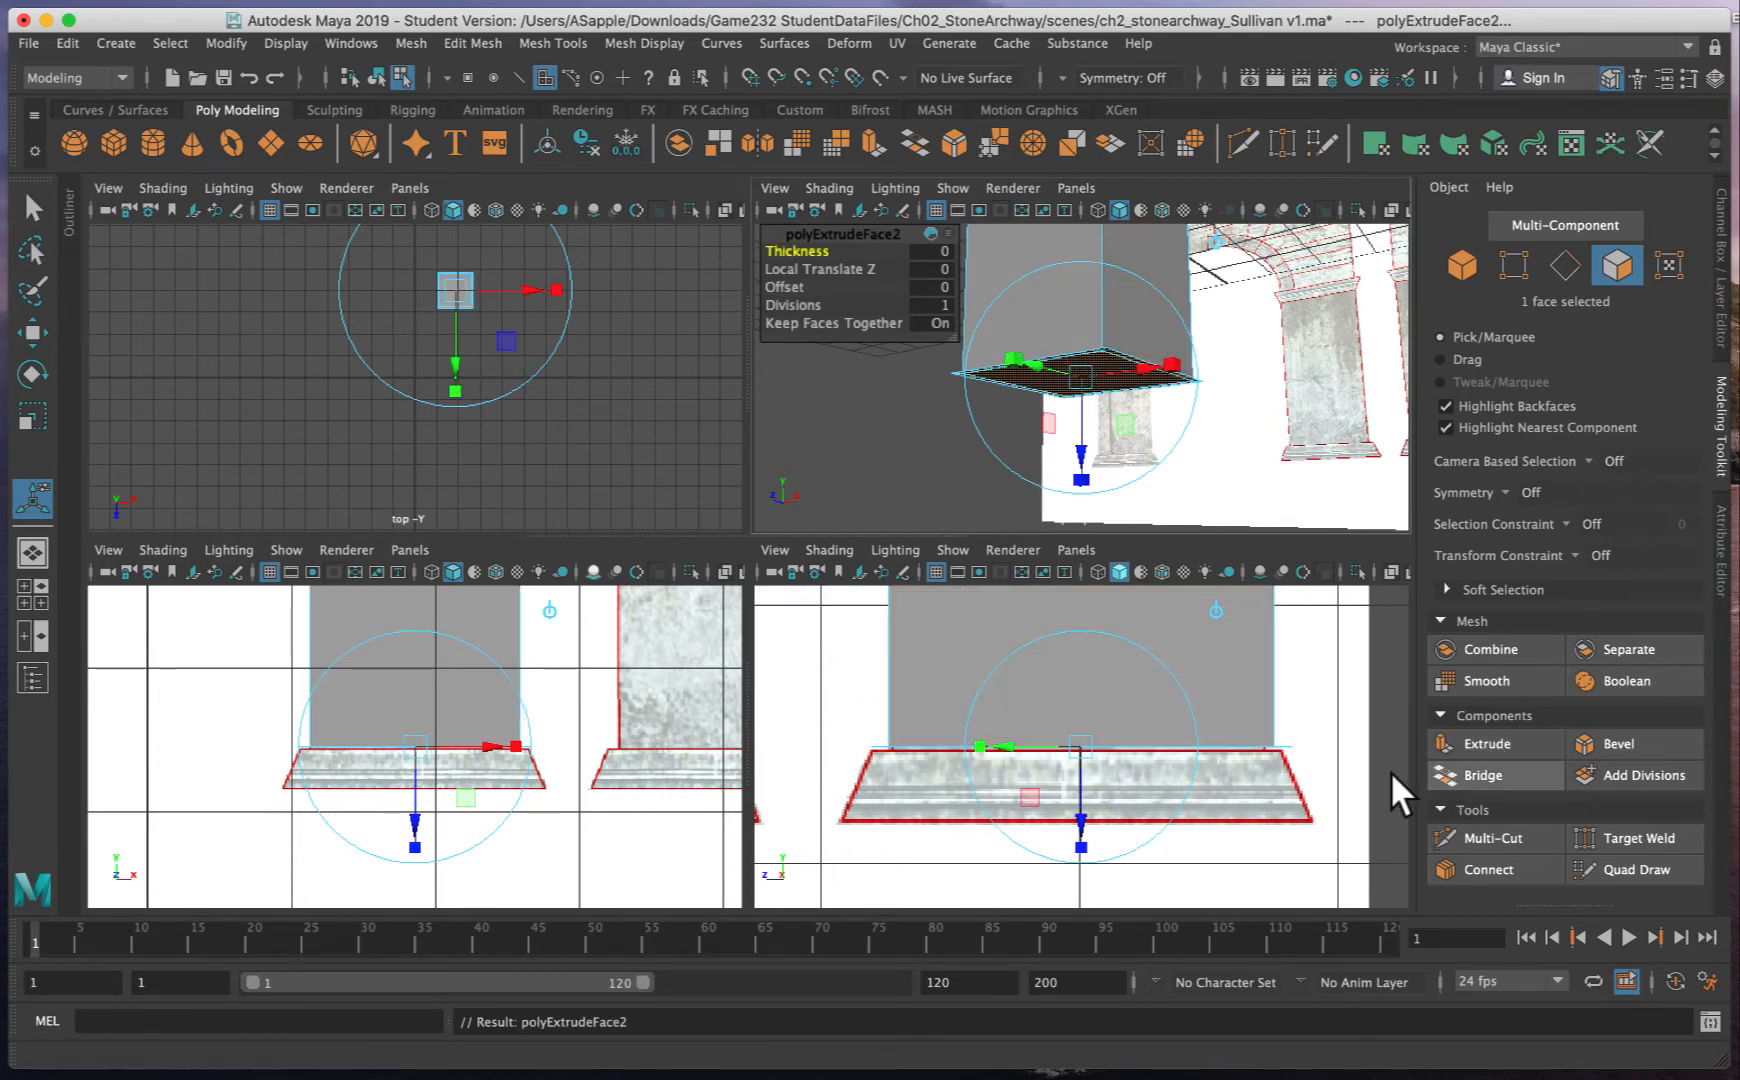
left_click_drag(410, 815, 397, 853)
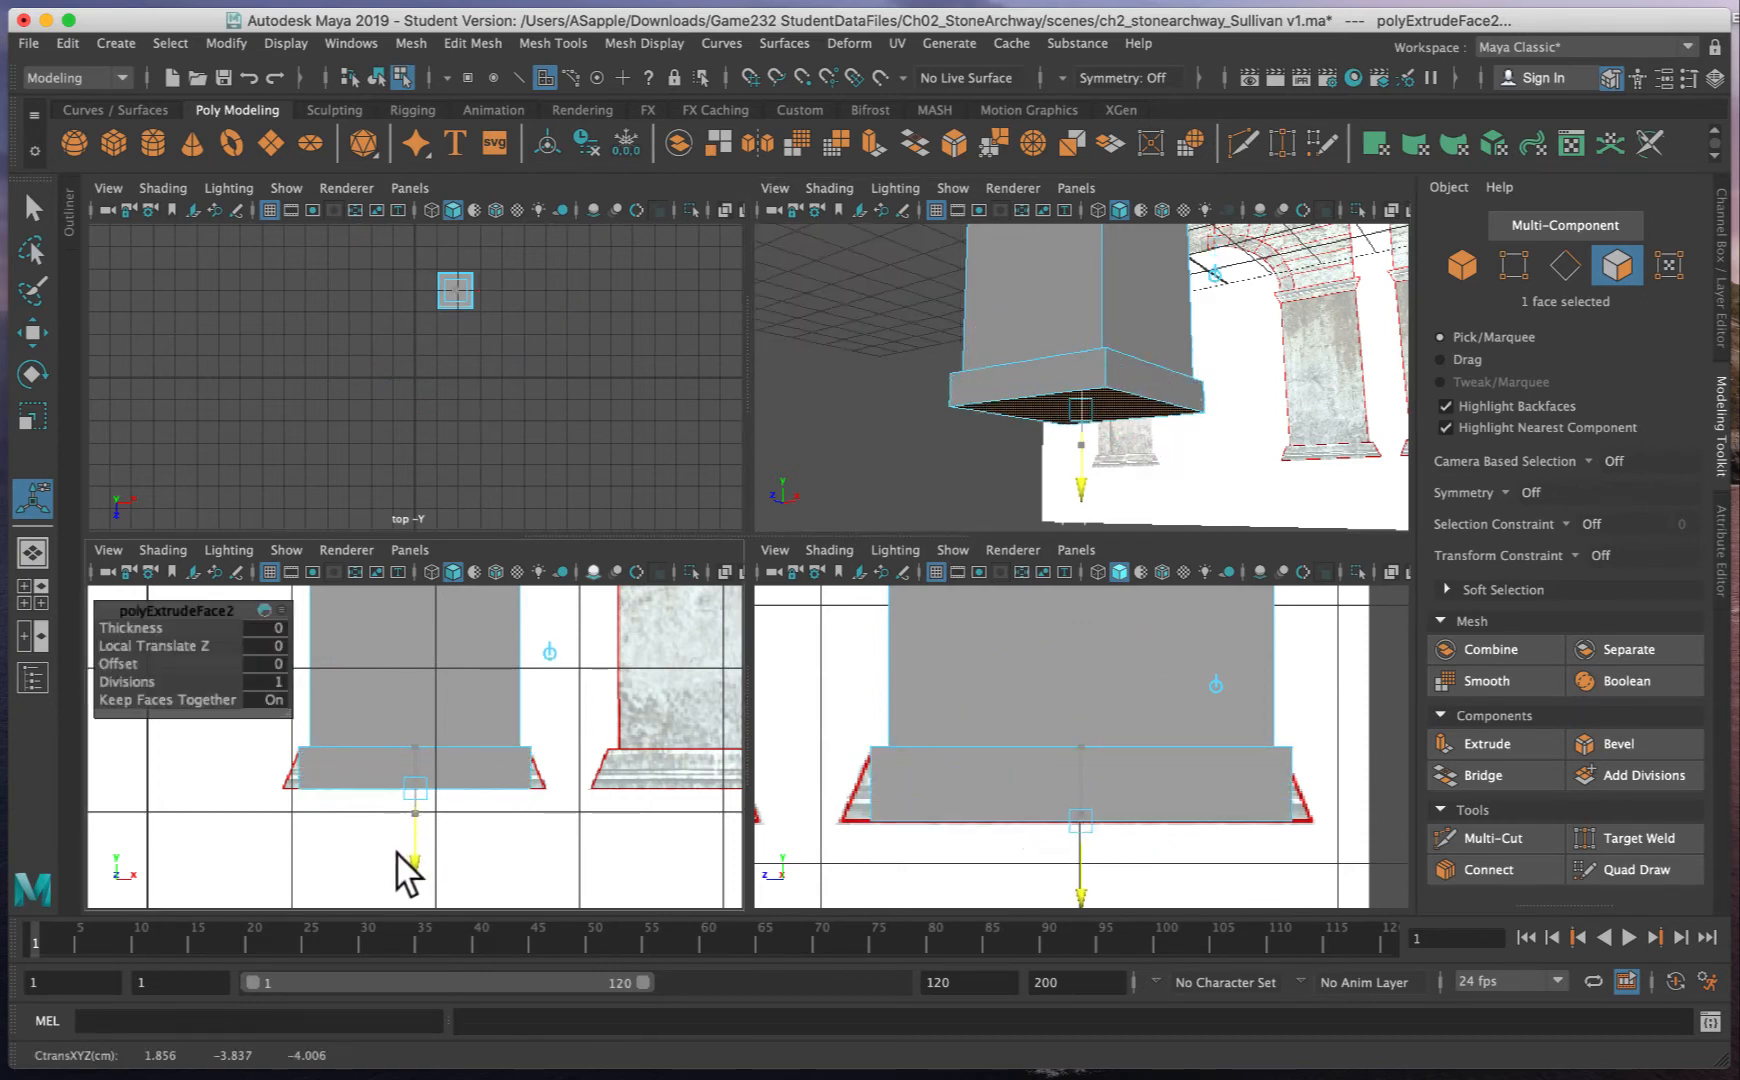
left_click_drag(397, 852, 397, 852)
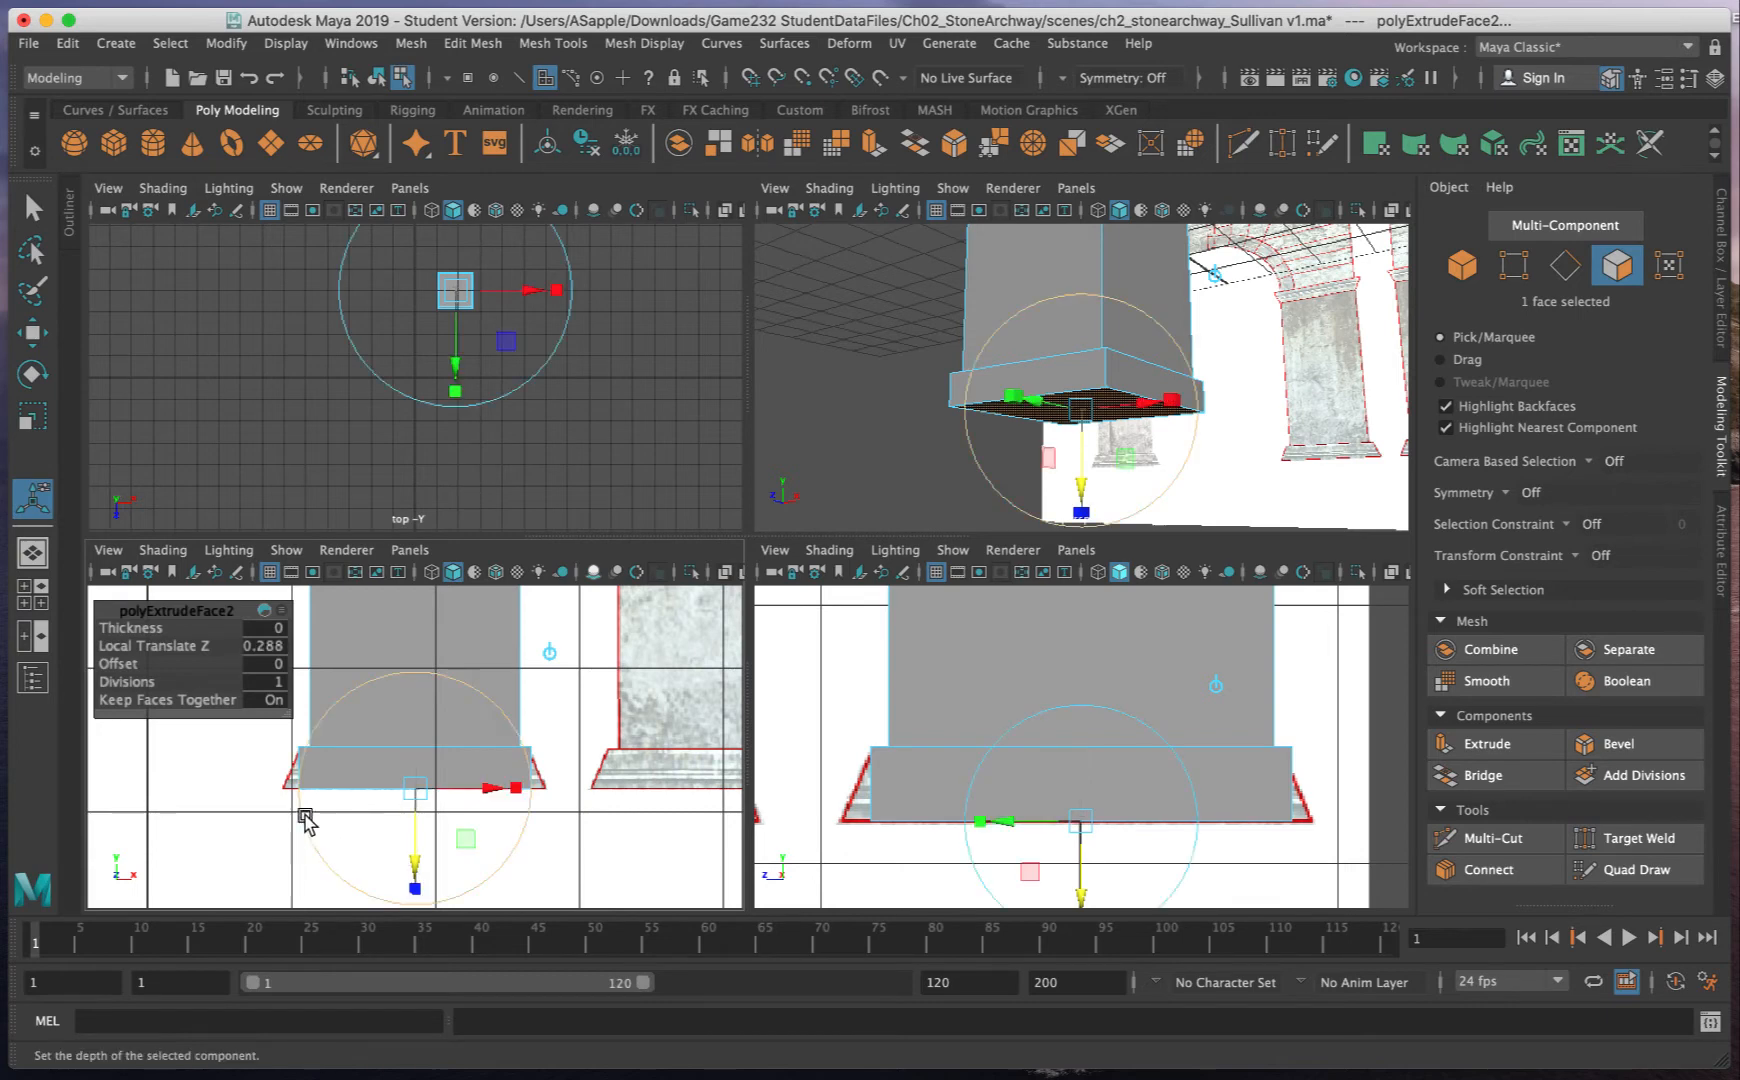
left_click_drag(521, 795, 527, 796)
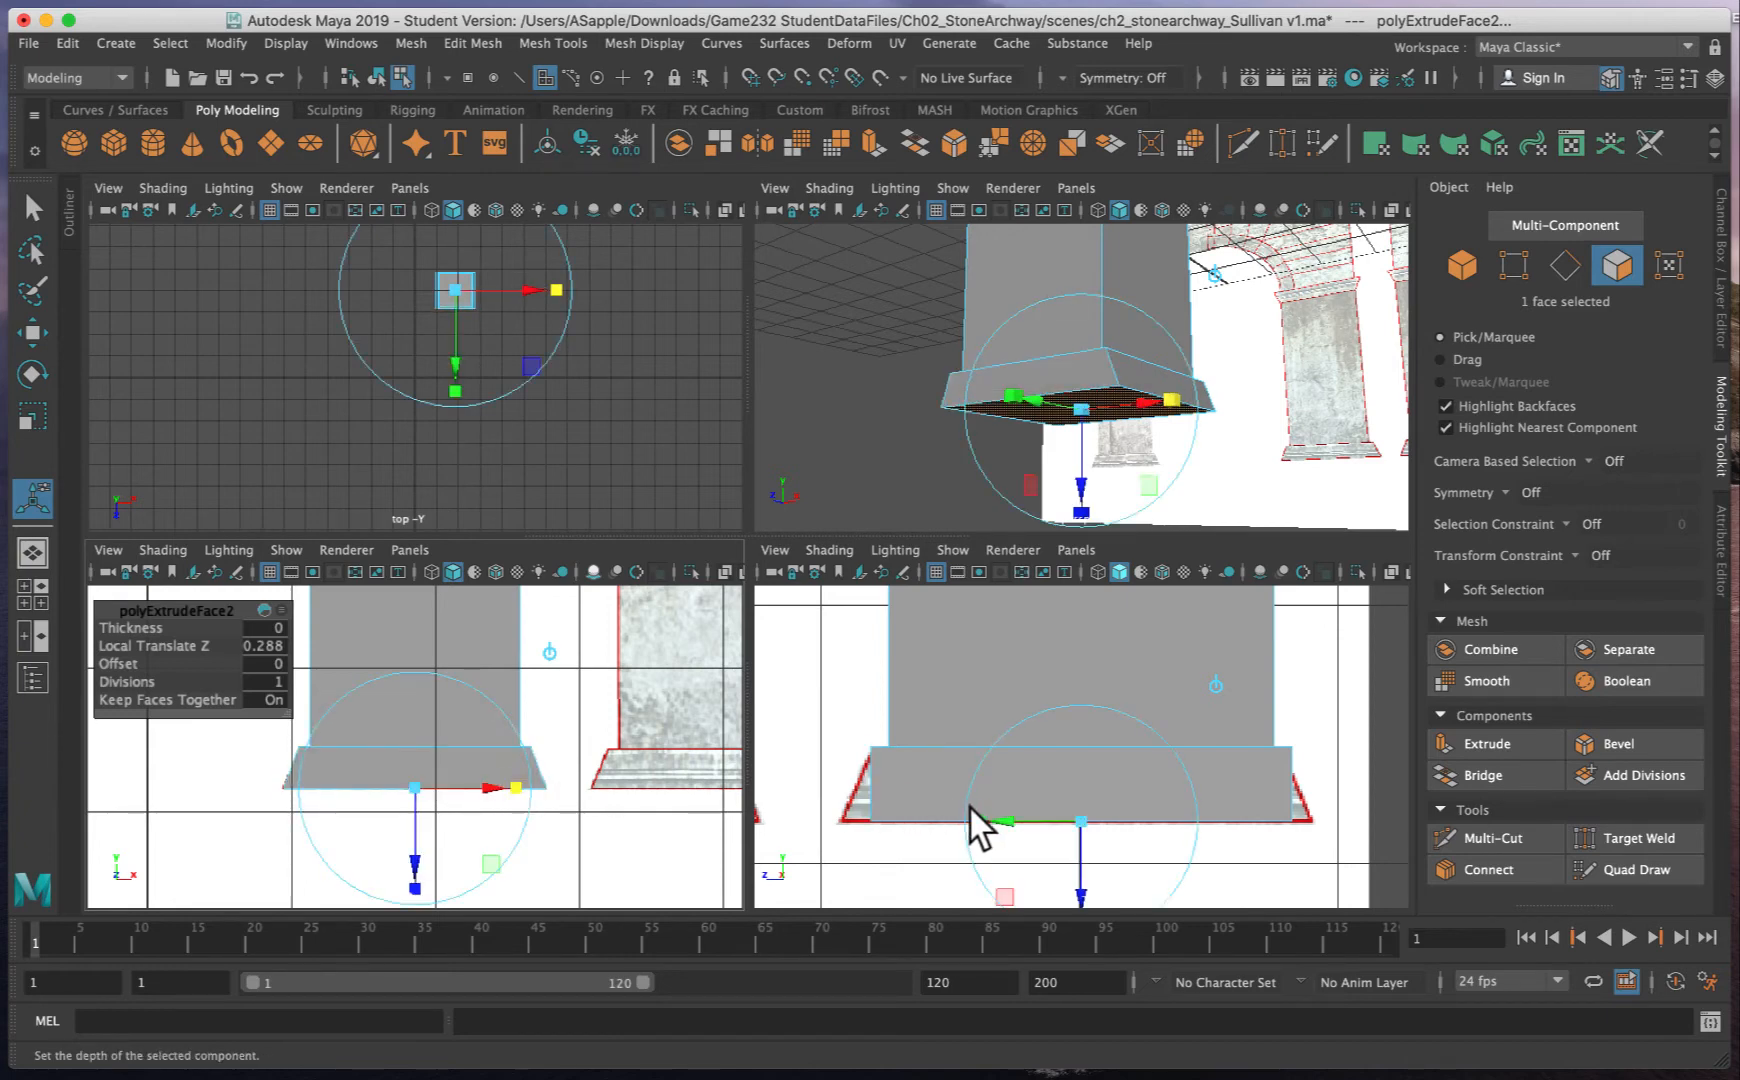
left_click_drag(980, 812, 965, 818)
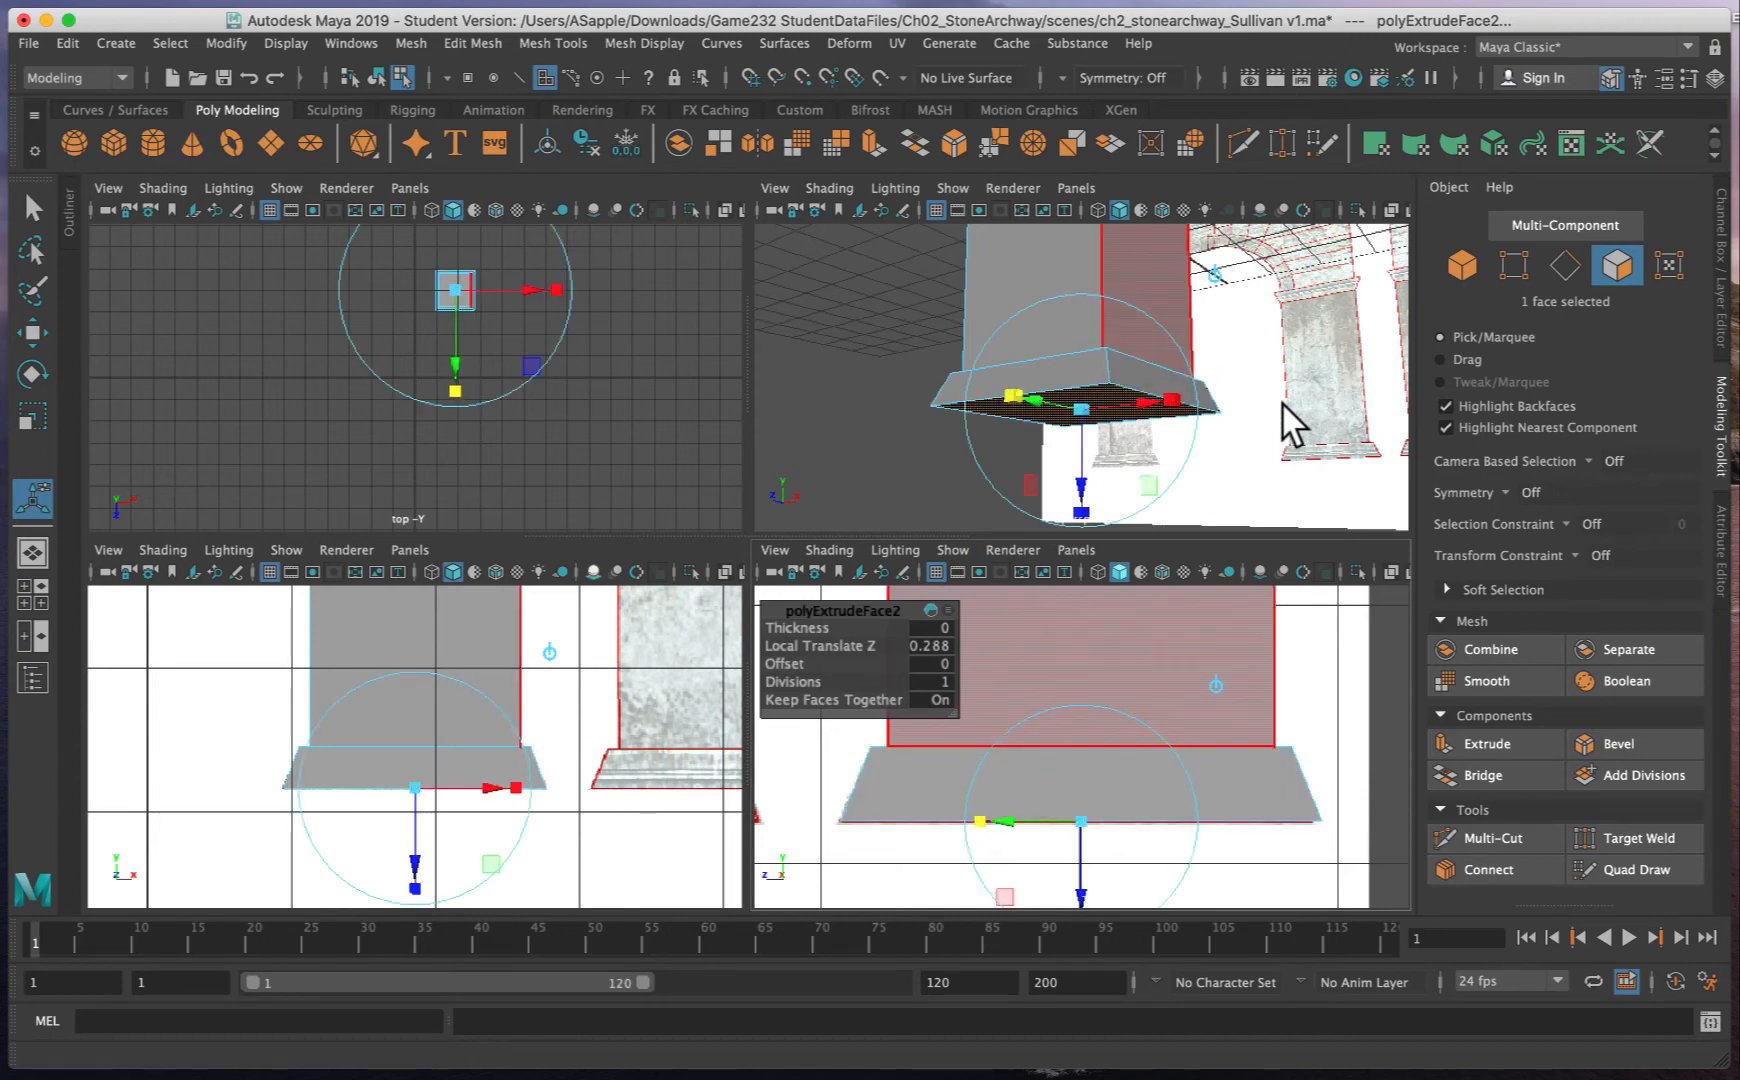
- Return to object selection and inspect the pillar with its flared base in an enlarged perspective view
left_click(1462, 265)
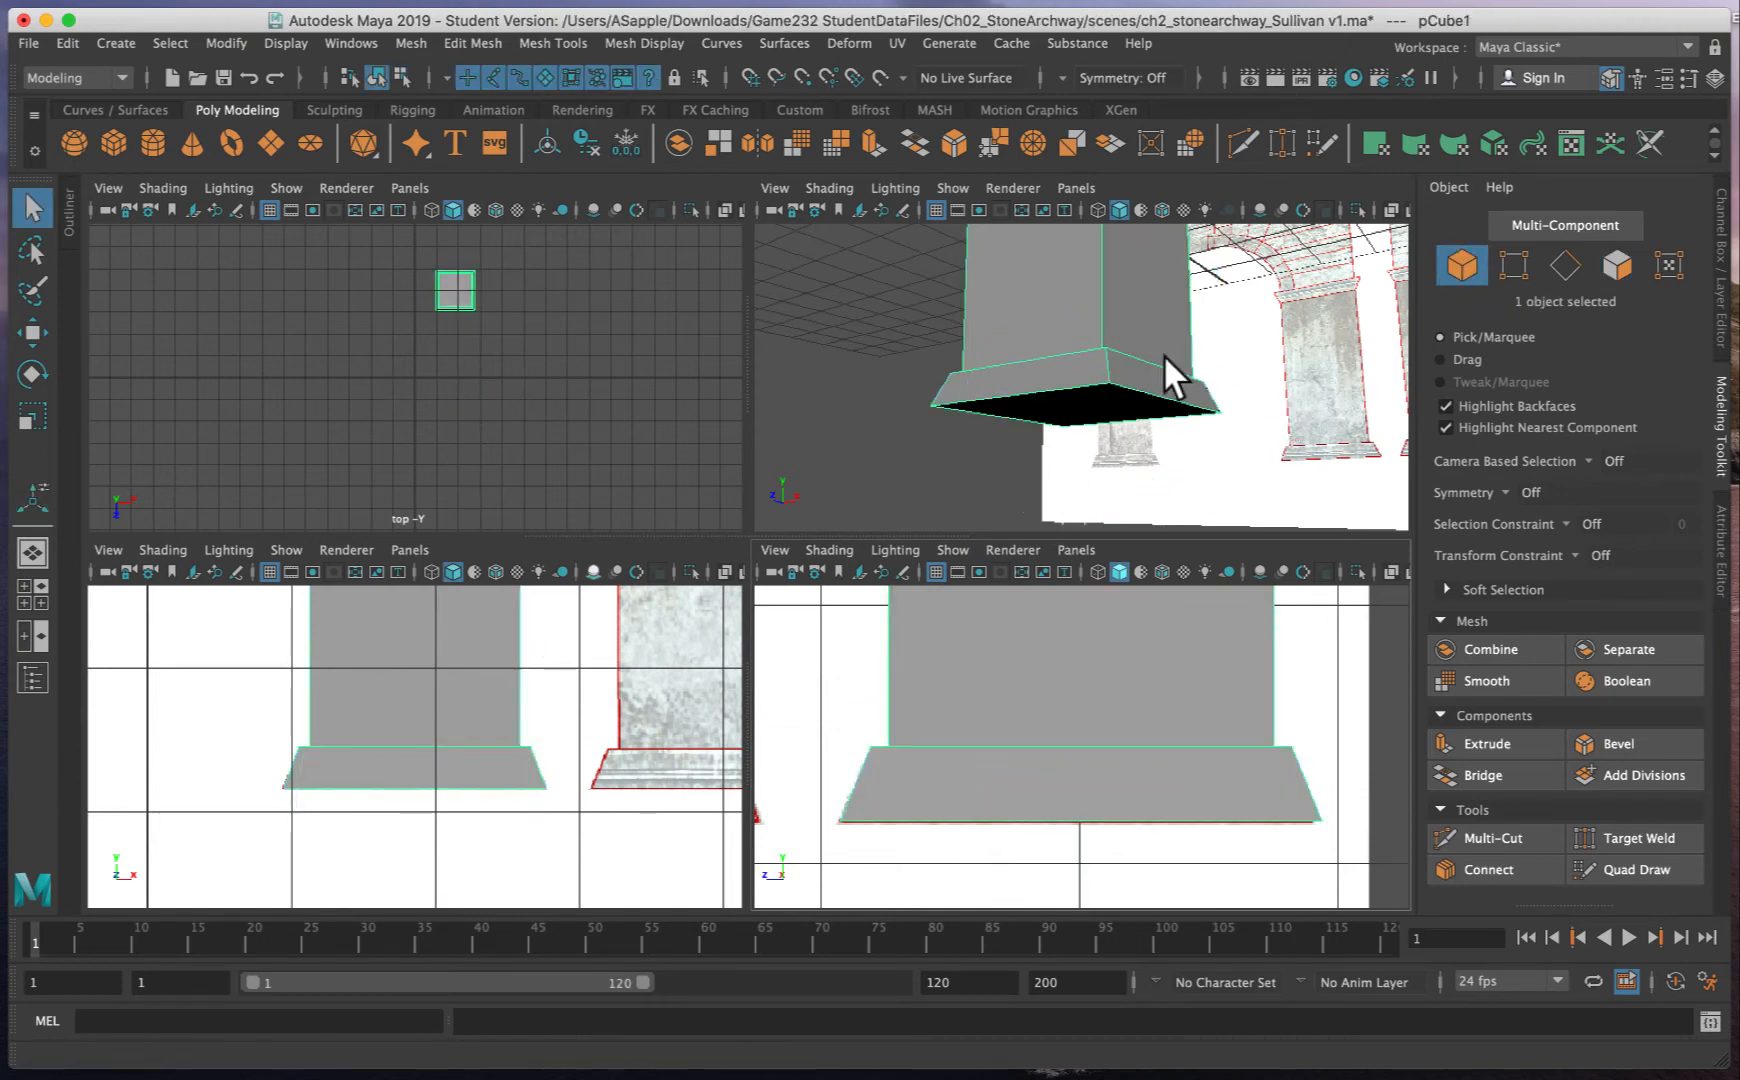
key("space")
left_click_drag(1072, 482, 932, 450, "alt")
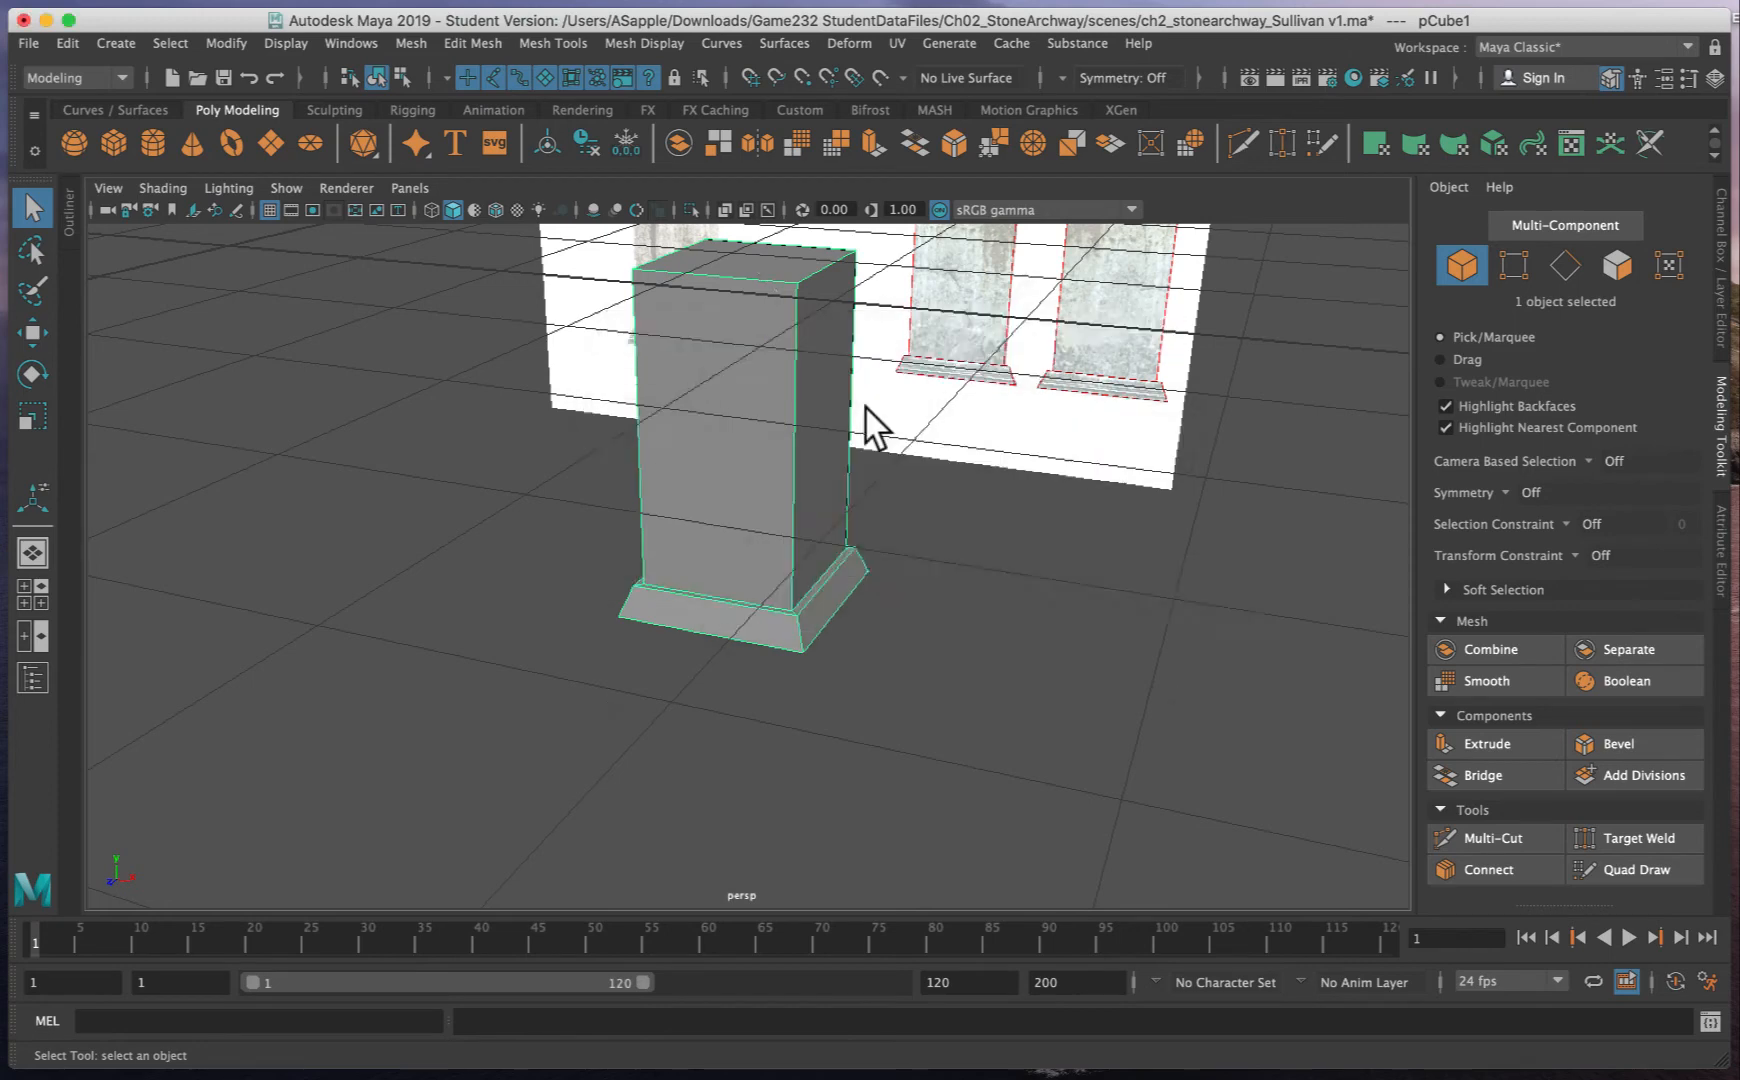
key("space")
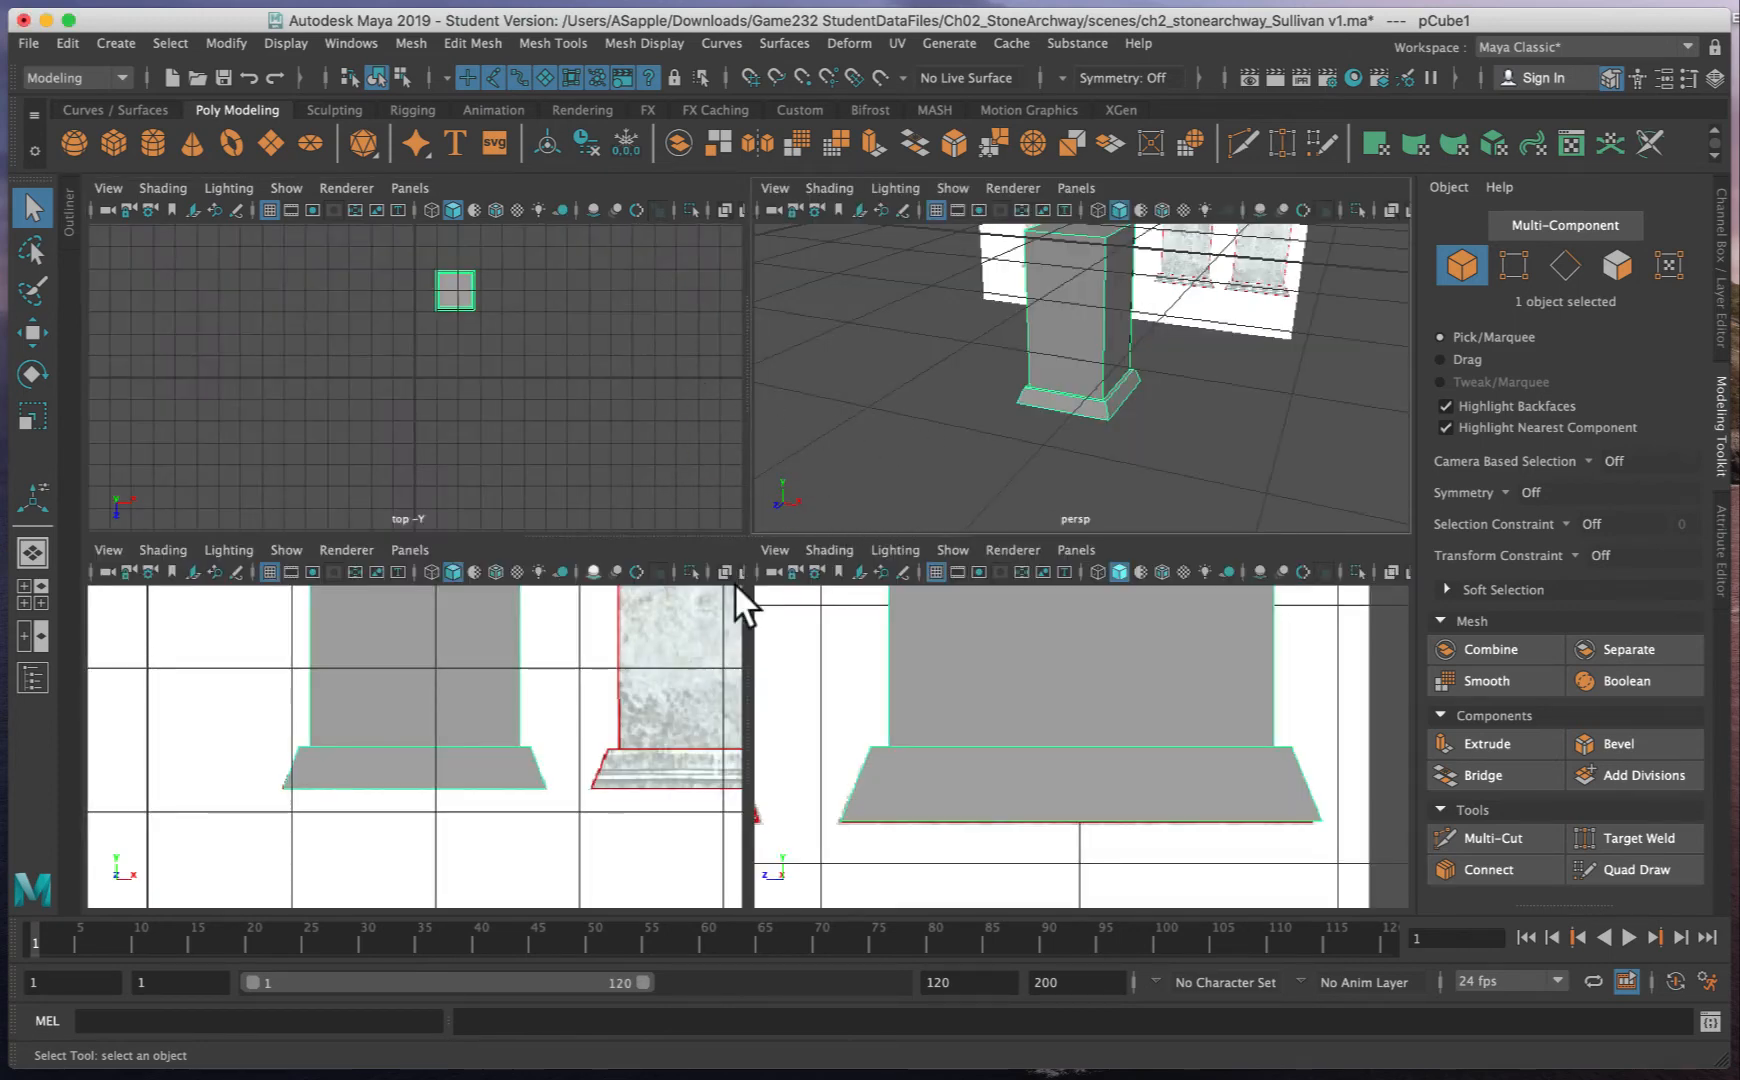
- Hide the grid in the perspective view and select the pillar's top face, with the capital framed in the front view
key("a")
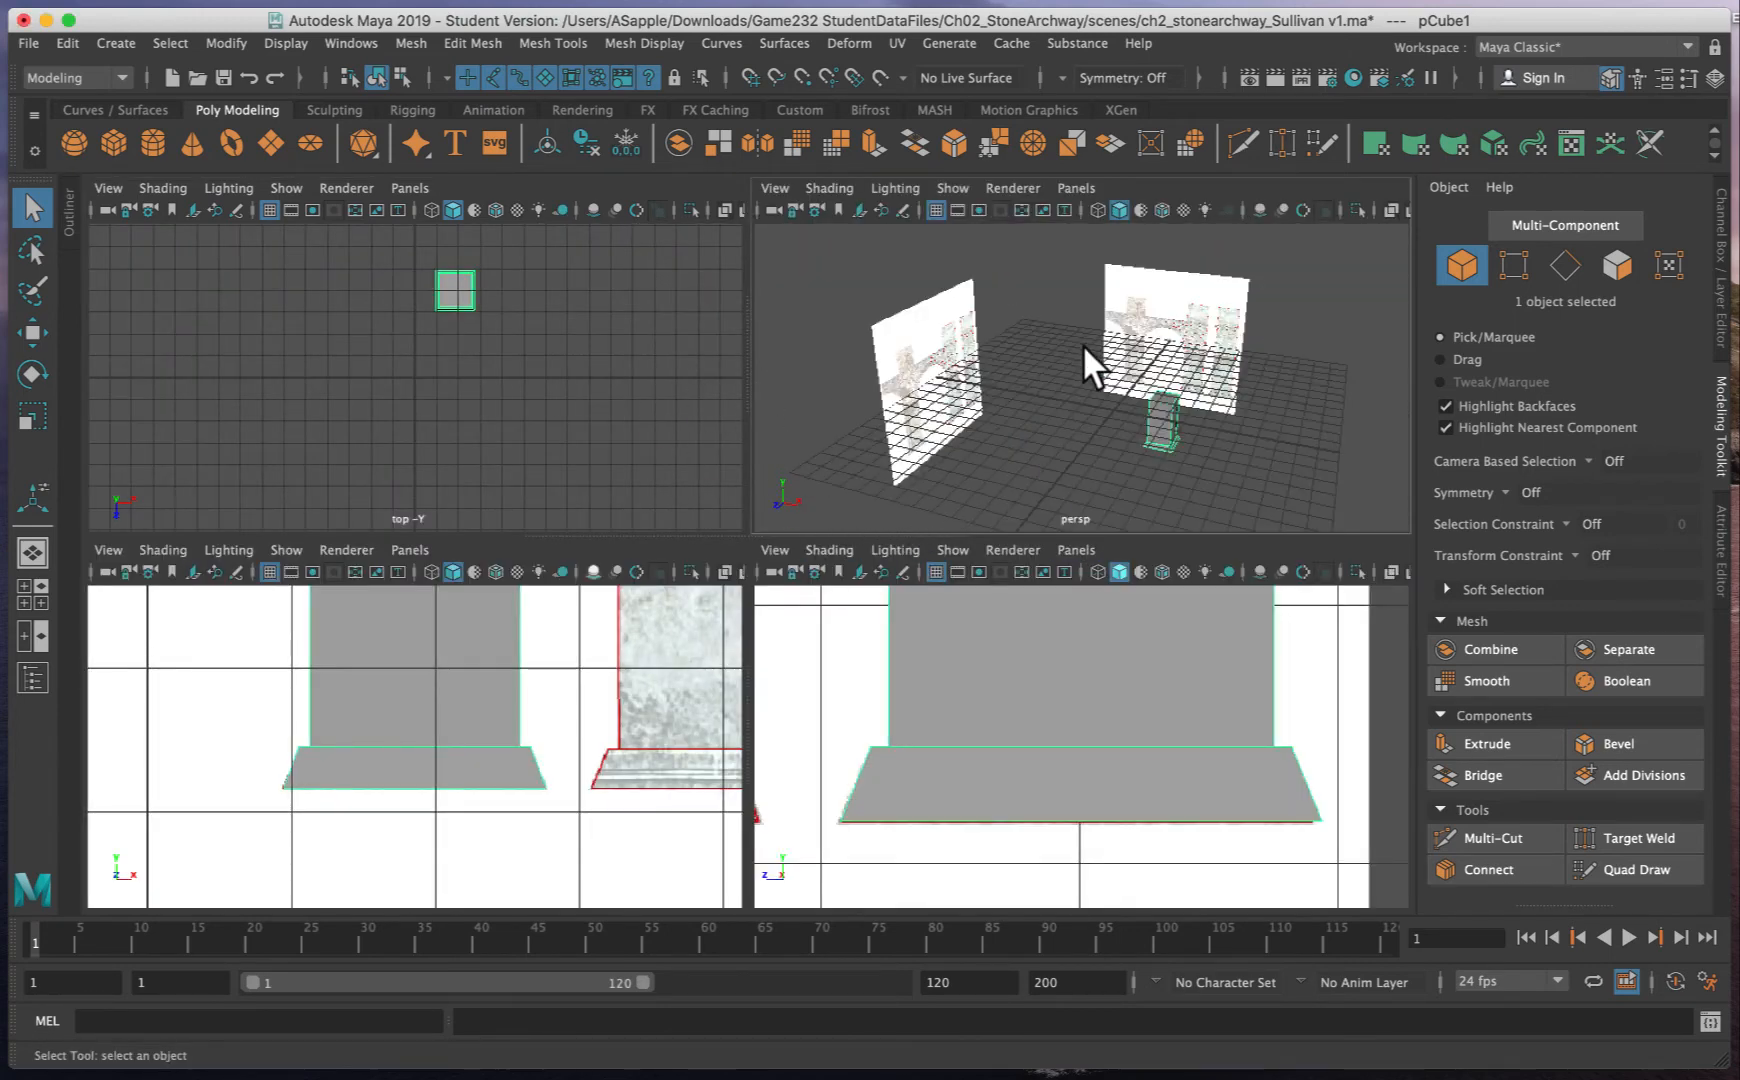
left_click_drag(1107, 485, 1020, 460, "alt")
key("a")
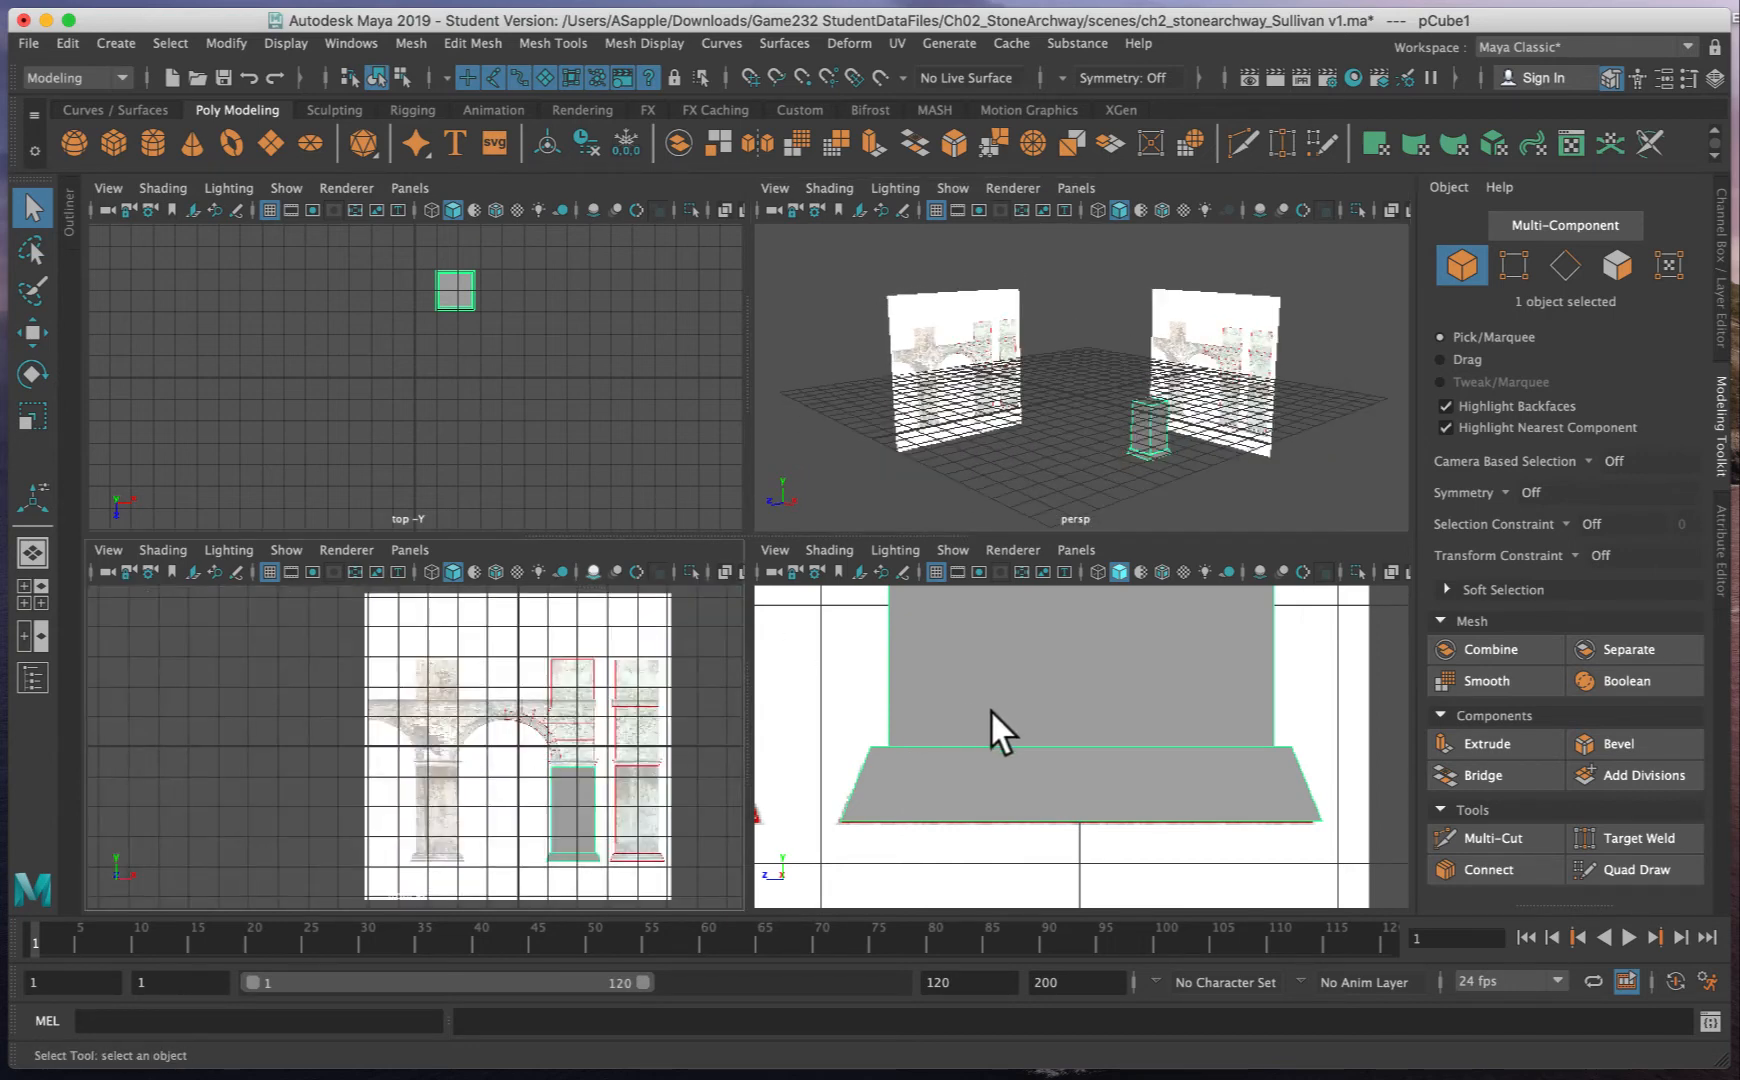
key("a")
right_click_drag(488, 795, 657, 784, "alt")
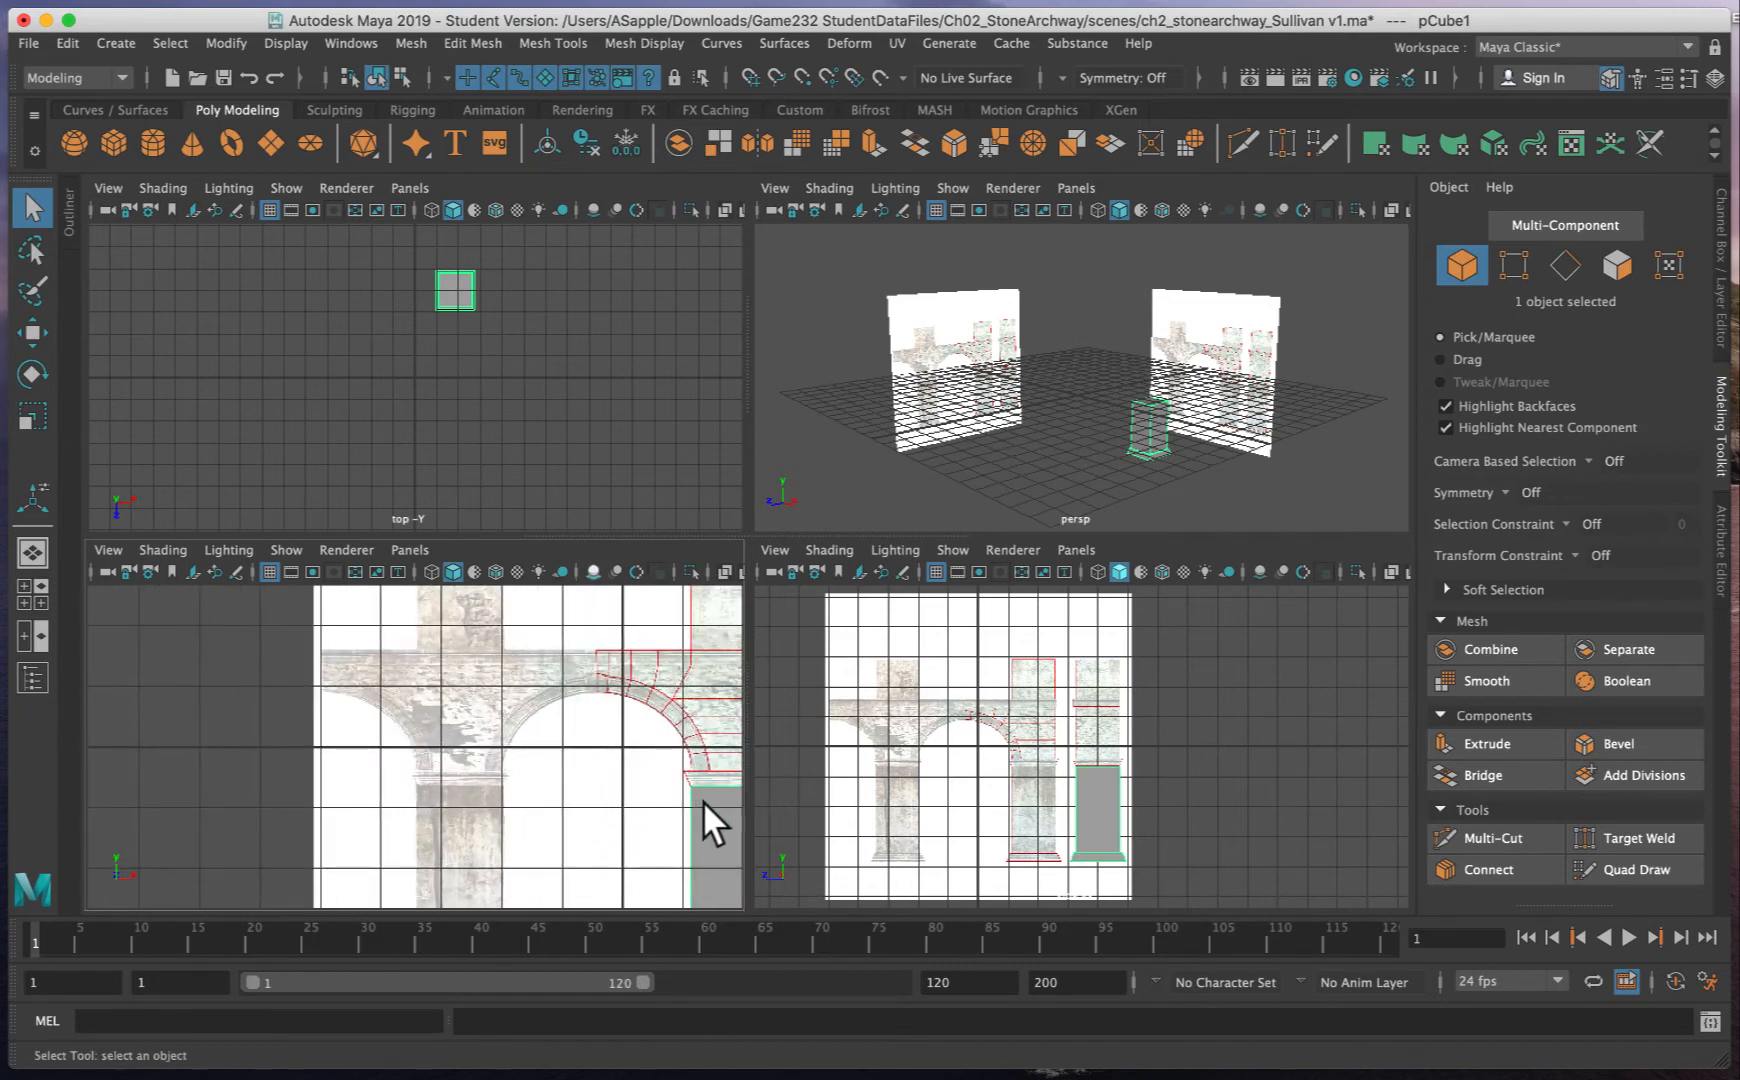
key("f")
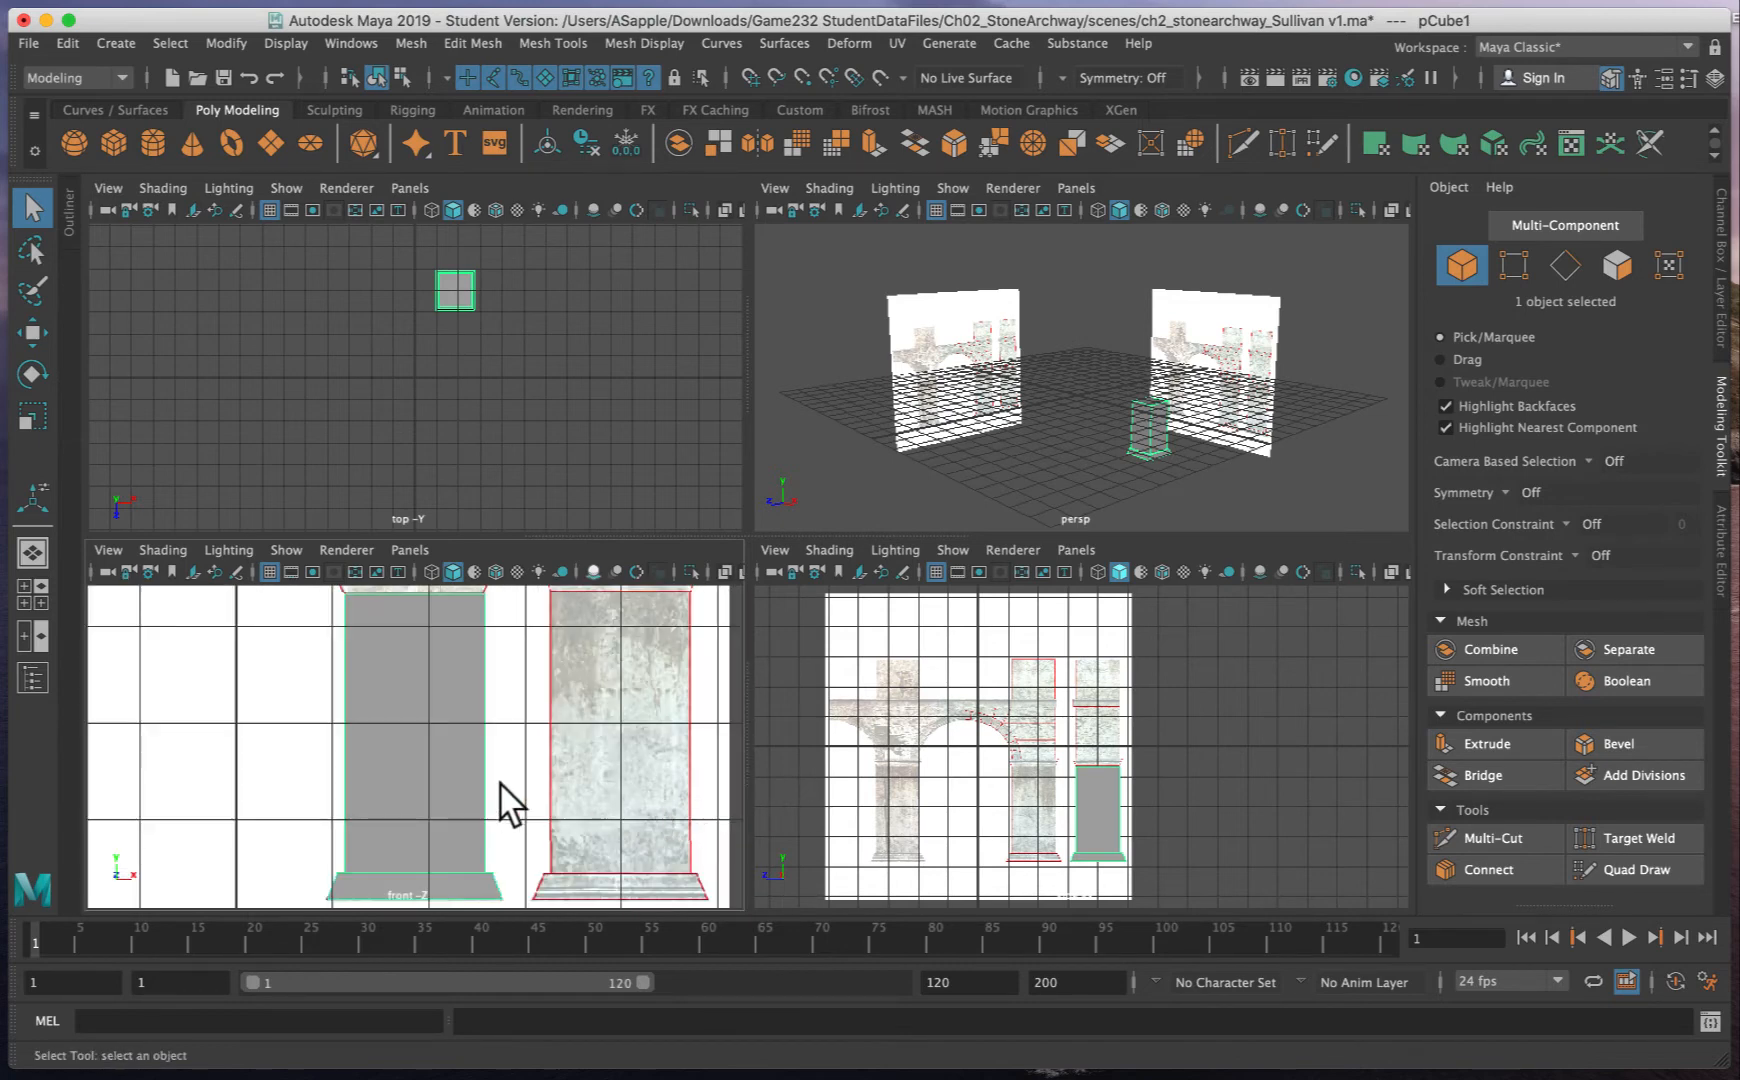
right_click_drag(560, 750, 489, 738, "alt")
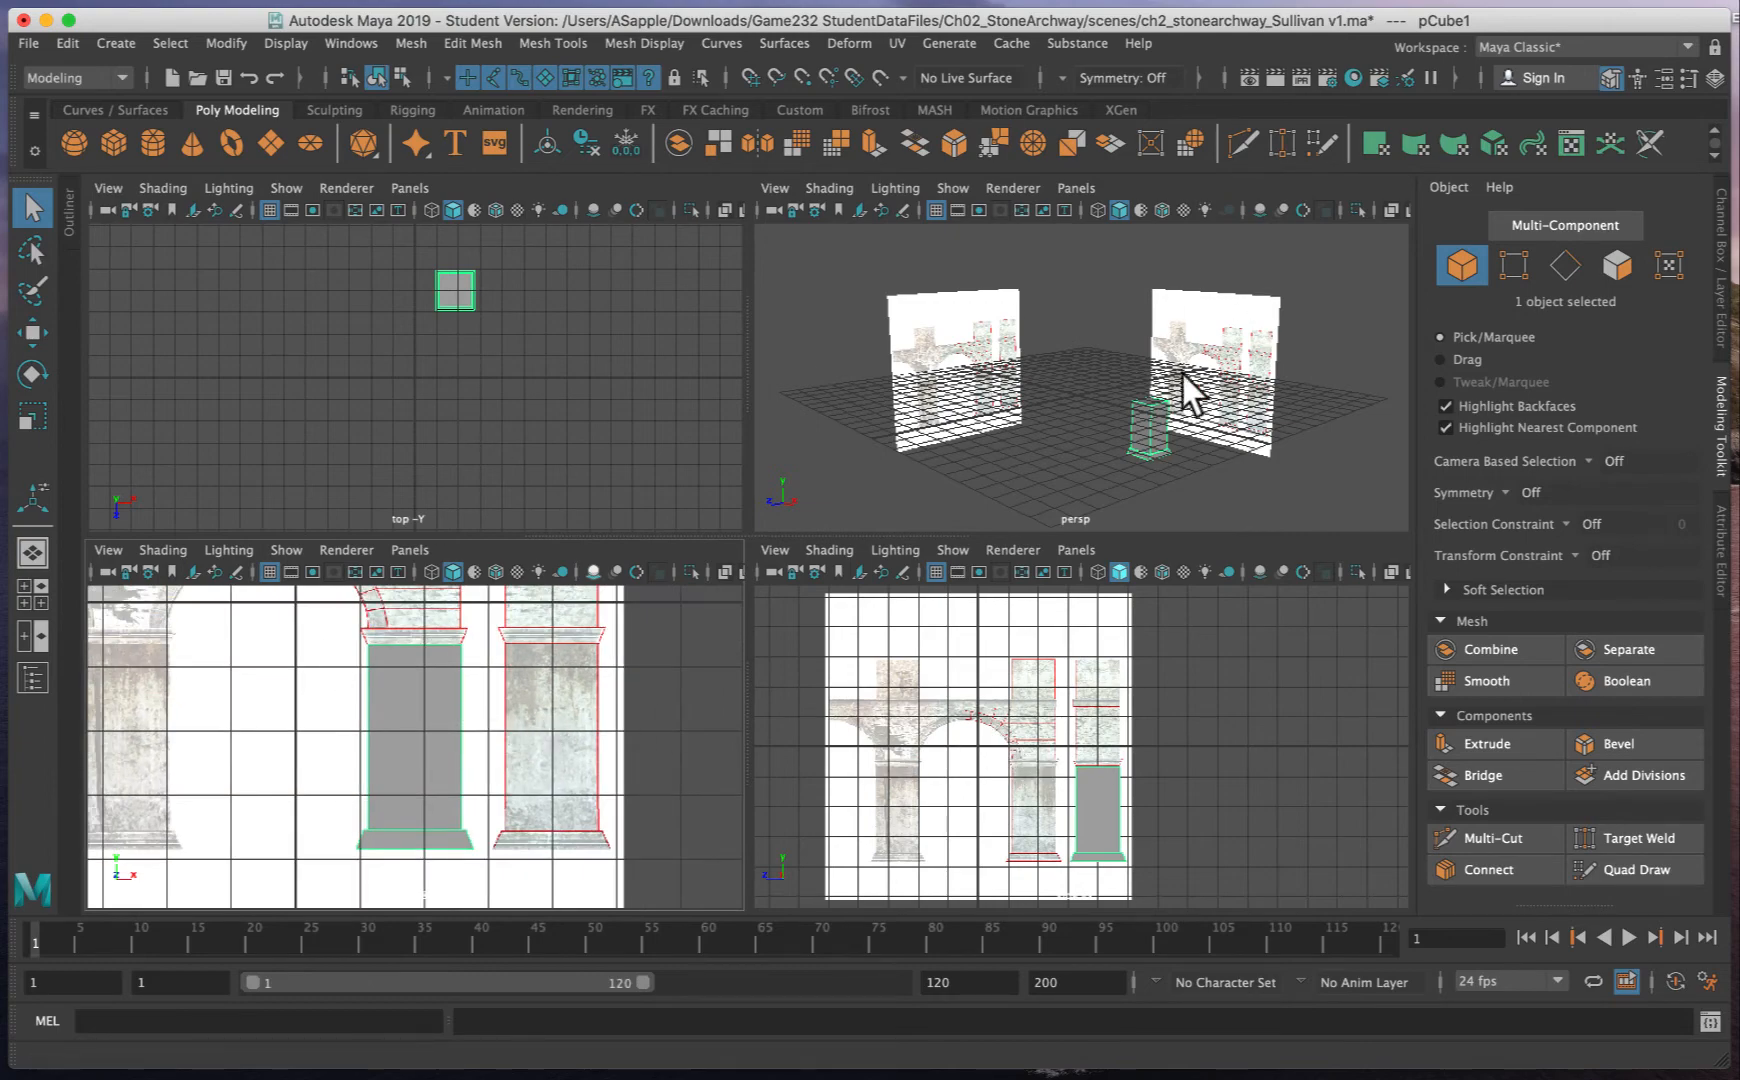
right_click_drag(1043, 438, 1240, 437, "alt")
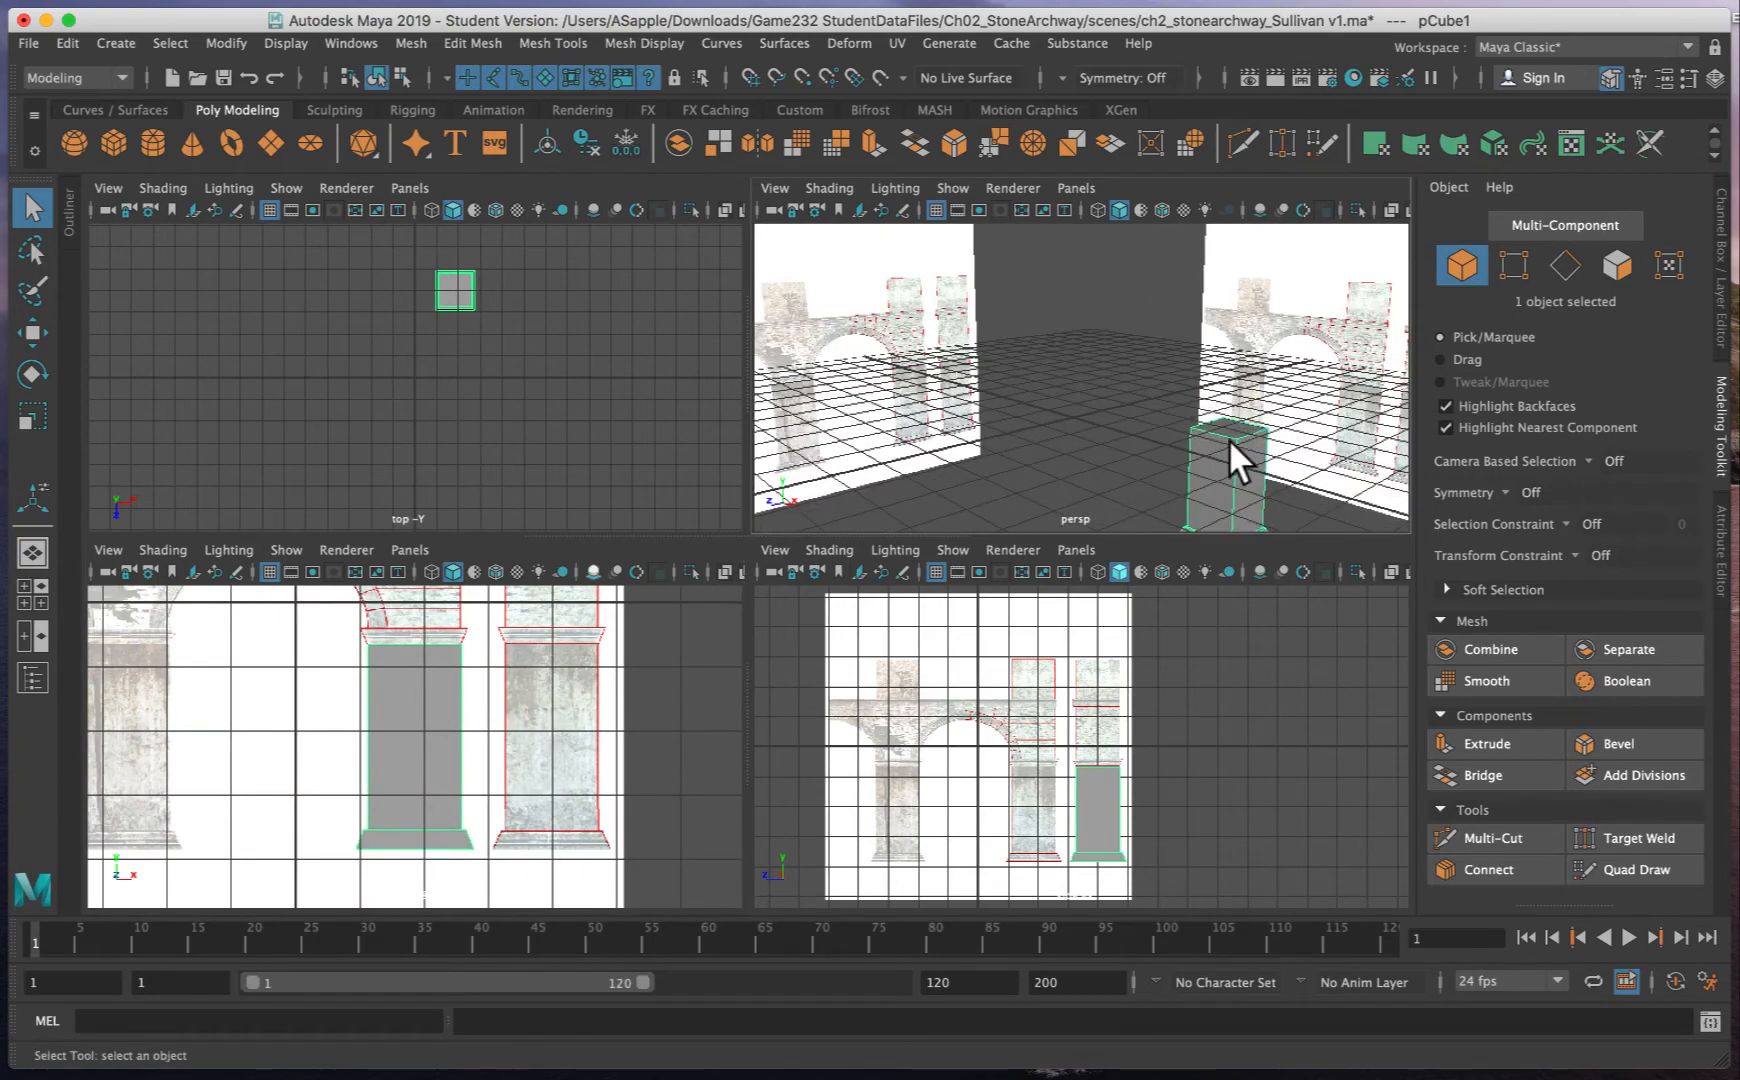
left_click(936, 209)
left_click(1592, 262)
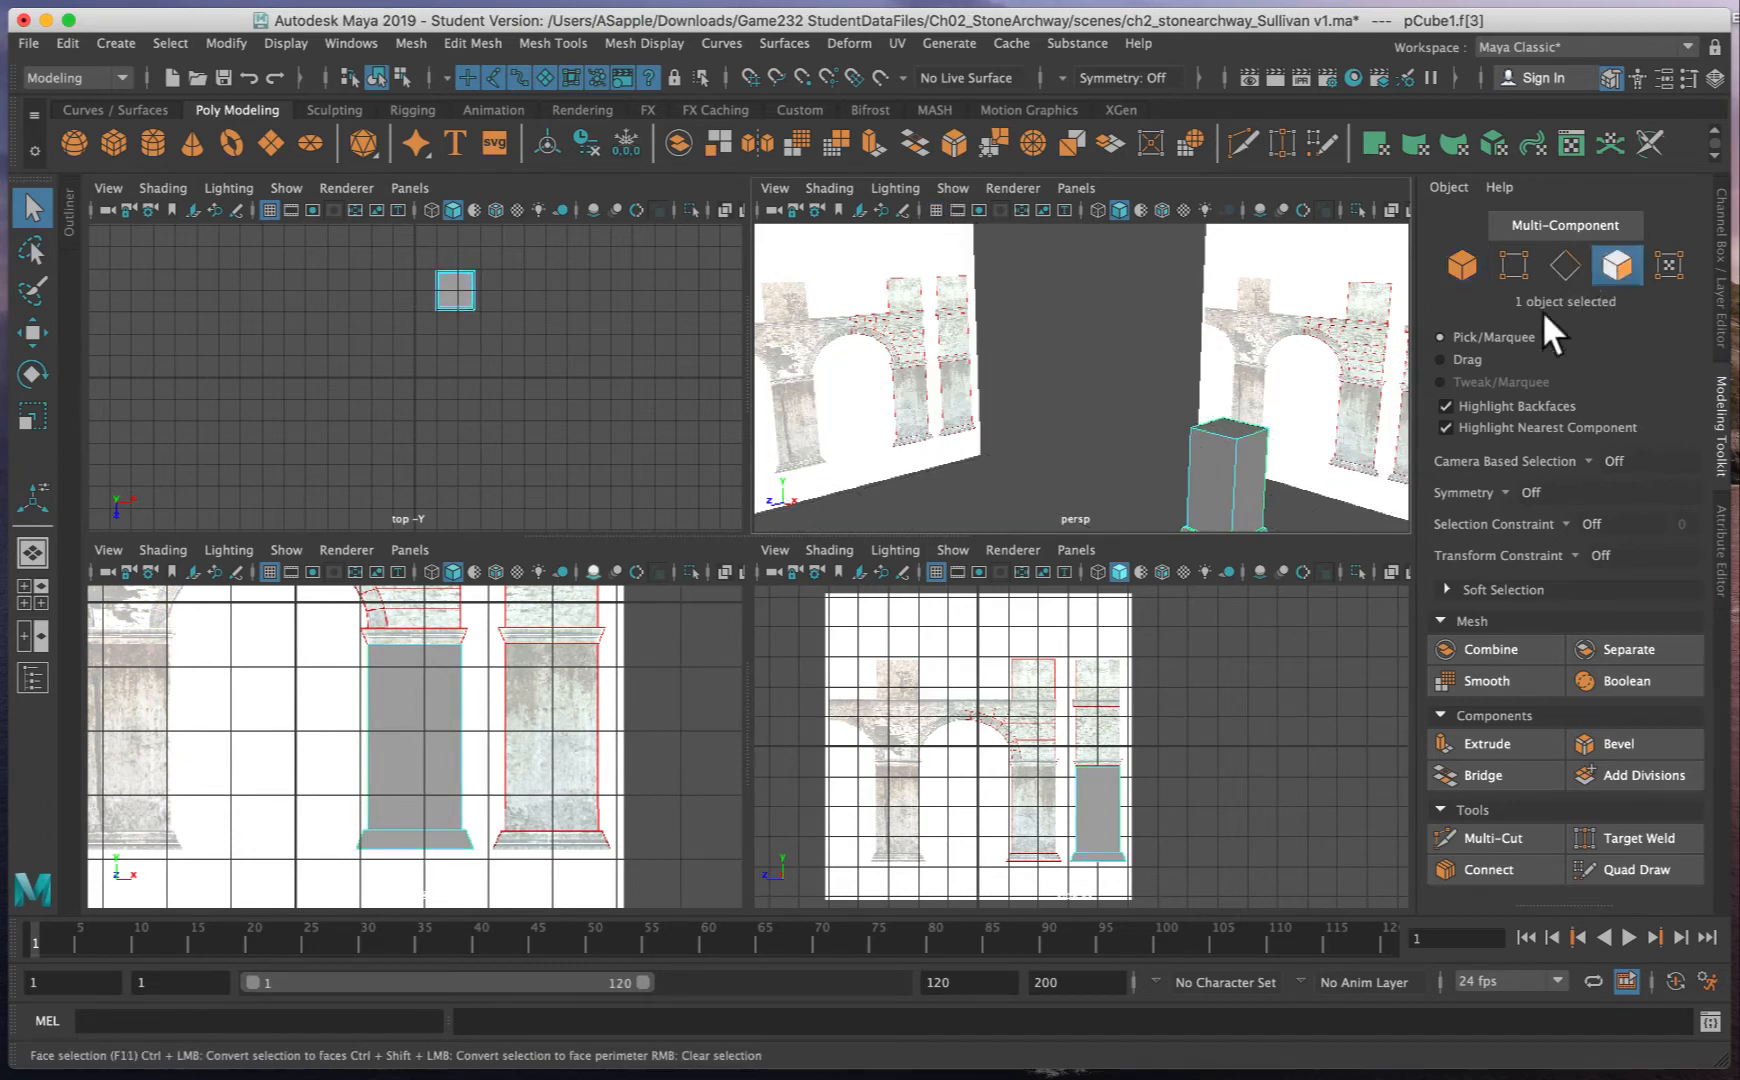
left_click(1235, 426)
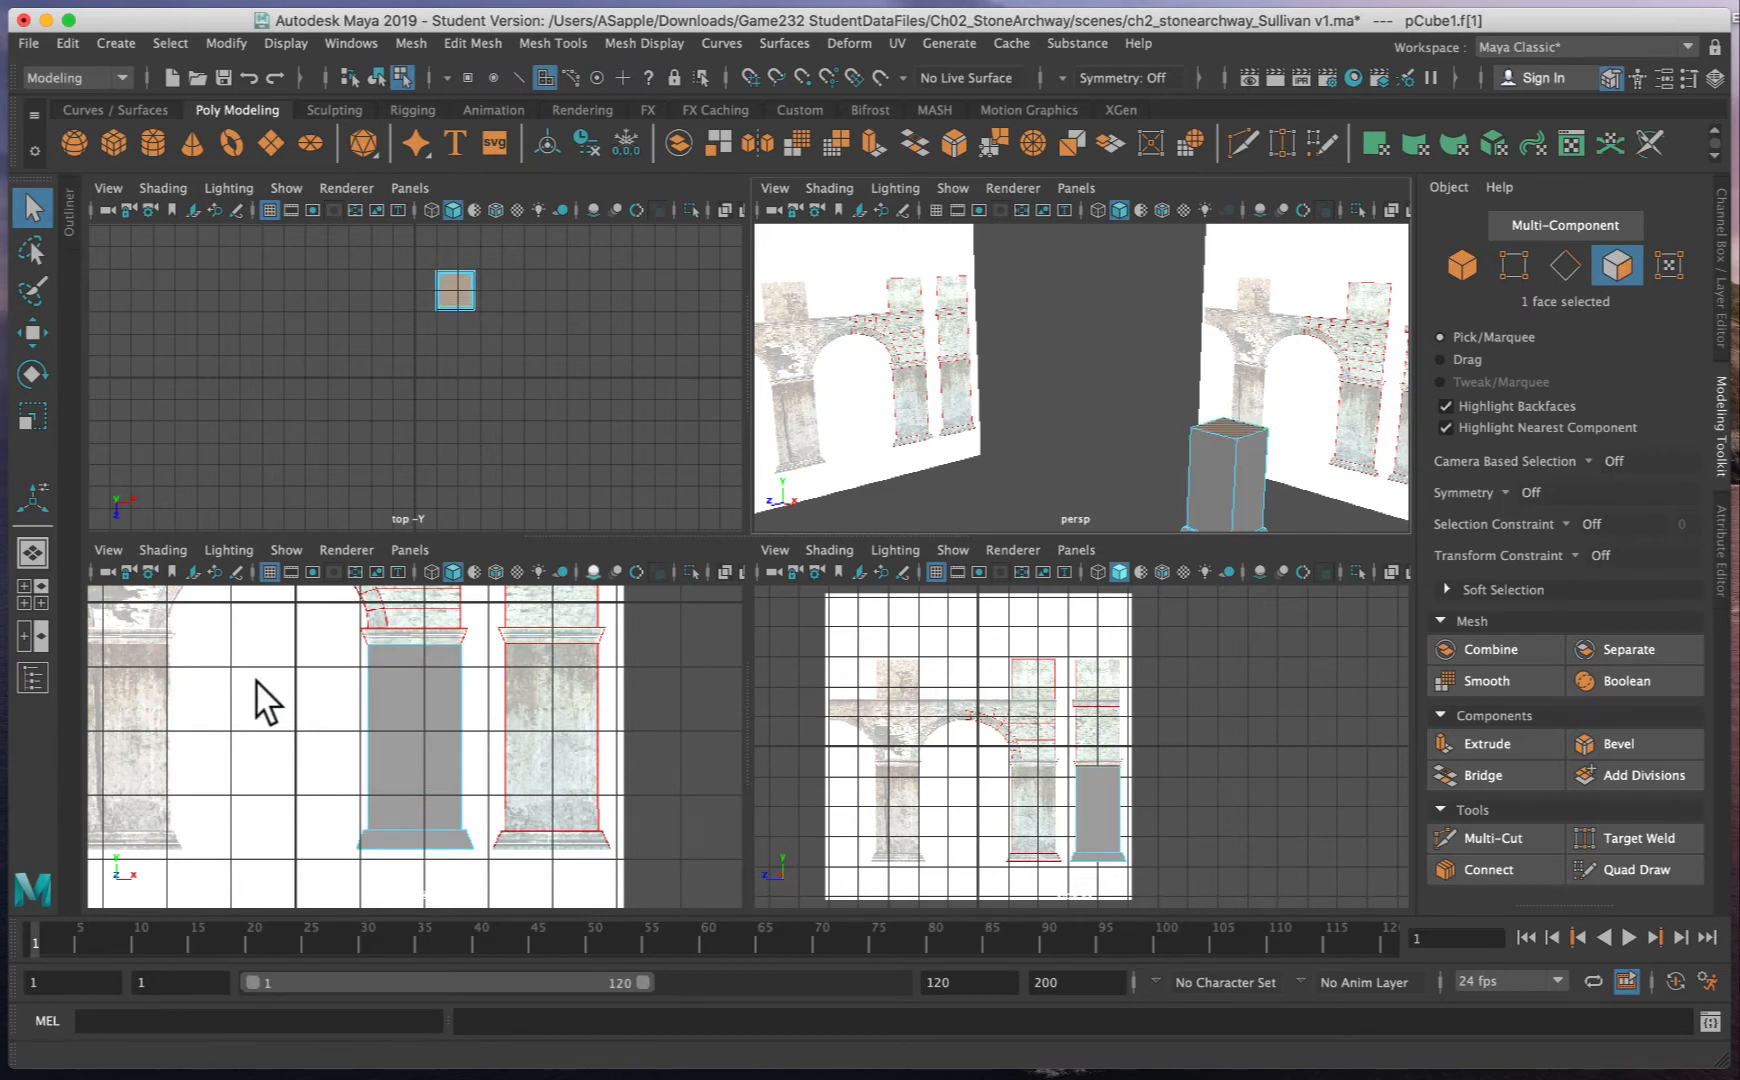
right_click_drag(406, 652, 612, 666, "alt")
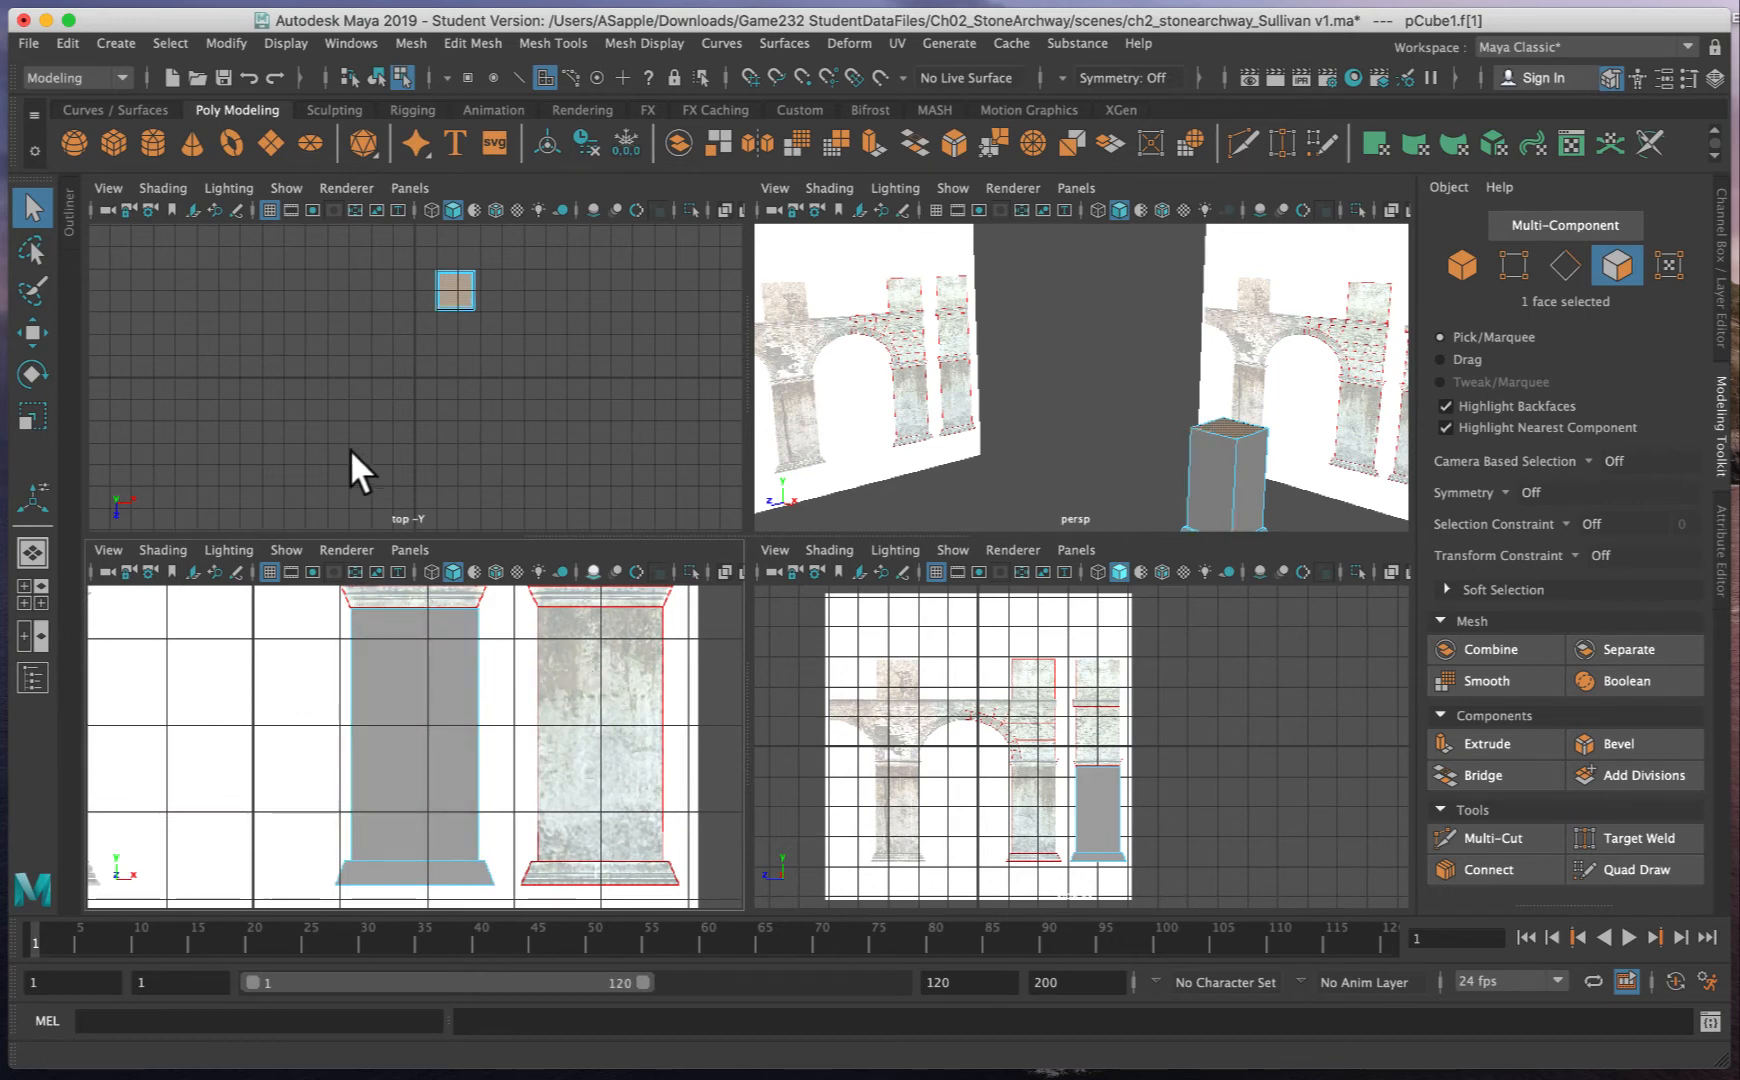
- Detach the top view's Camera Tools list as a floating window
left_click(165, 188)
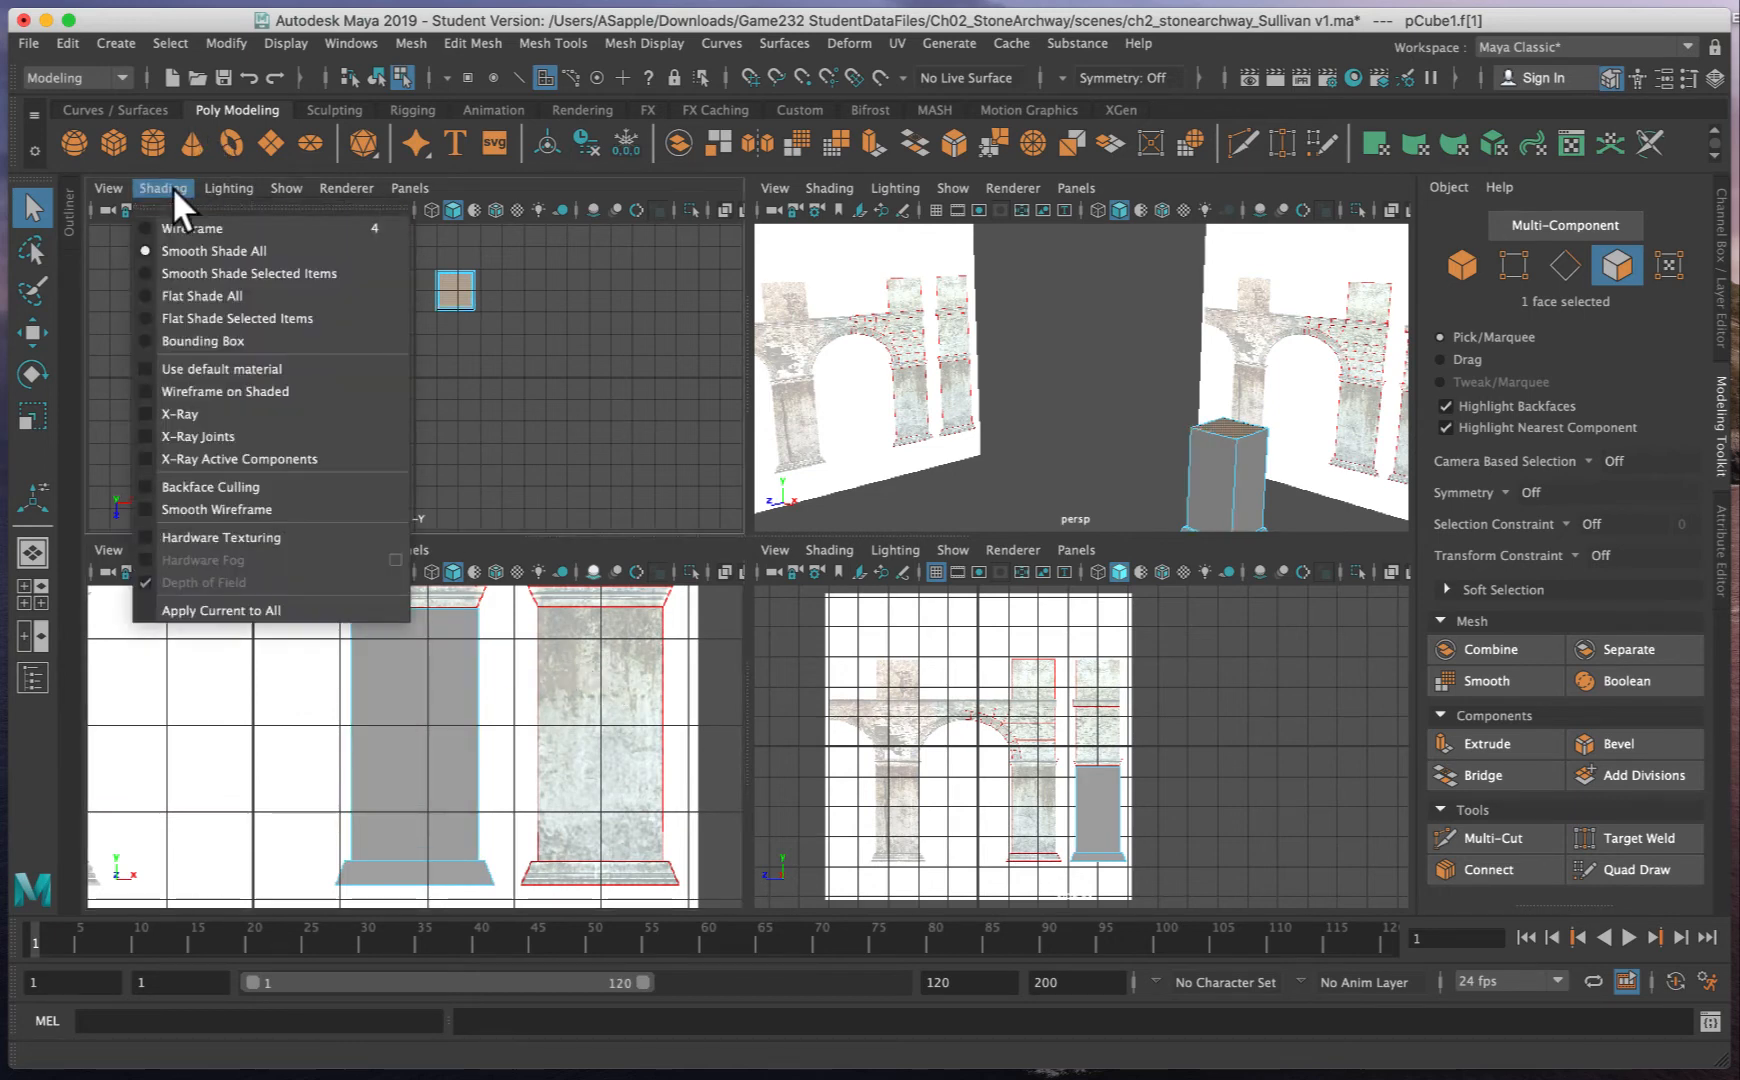
mouse_move(272, 184)
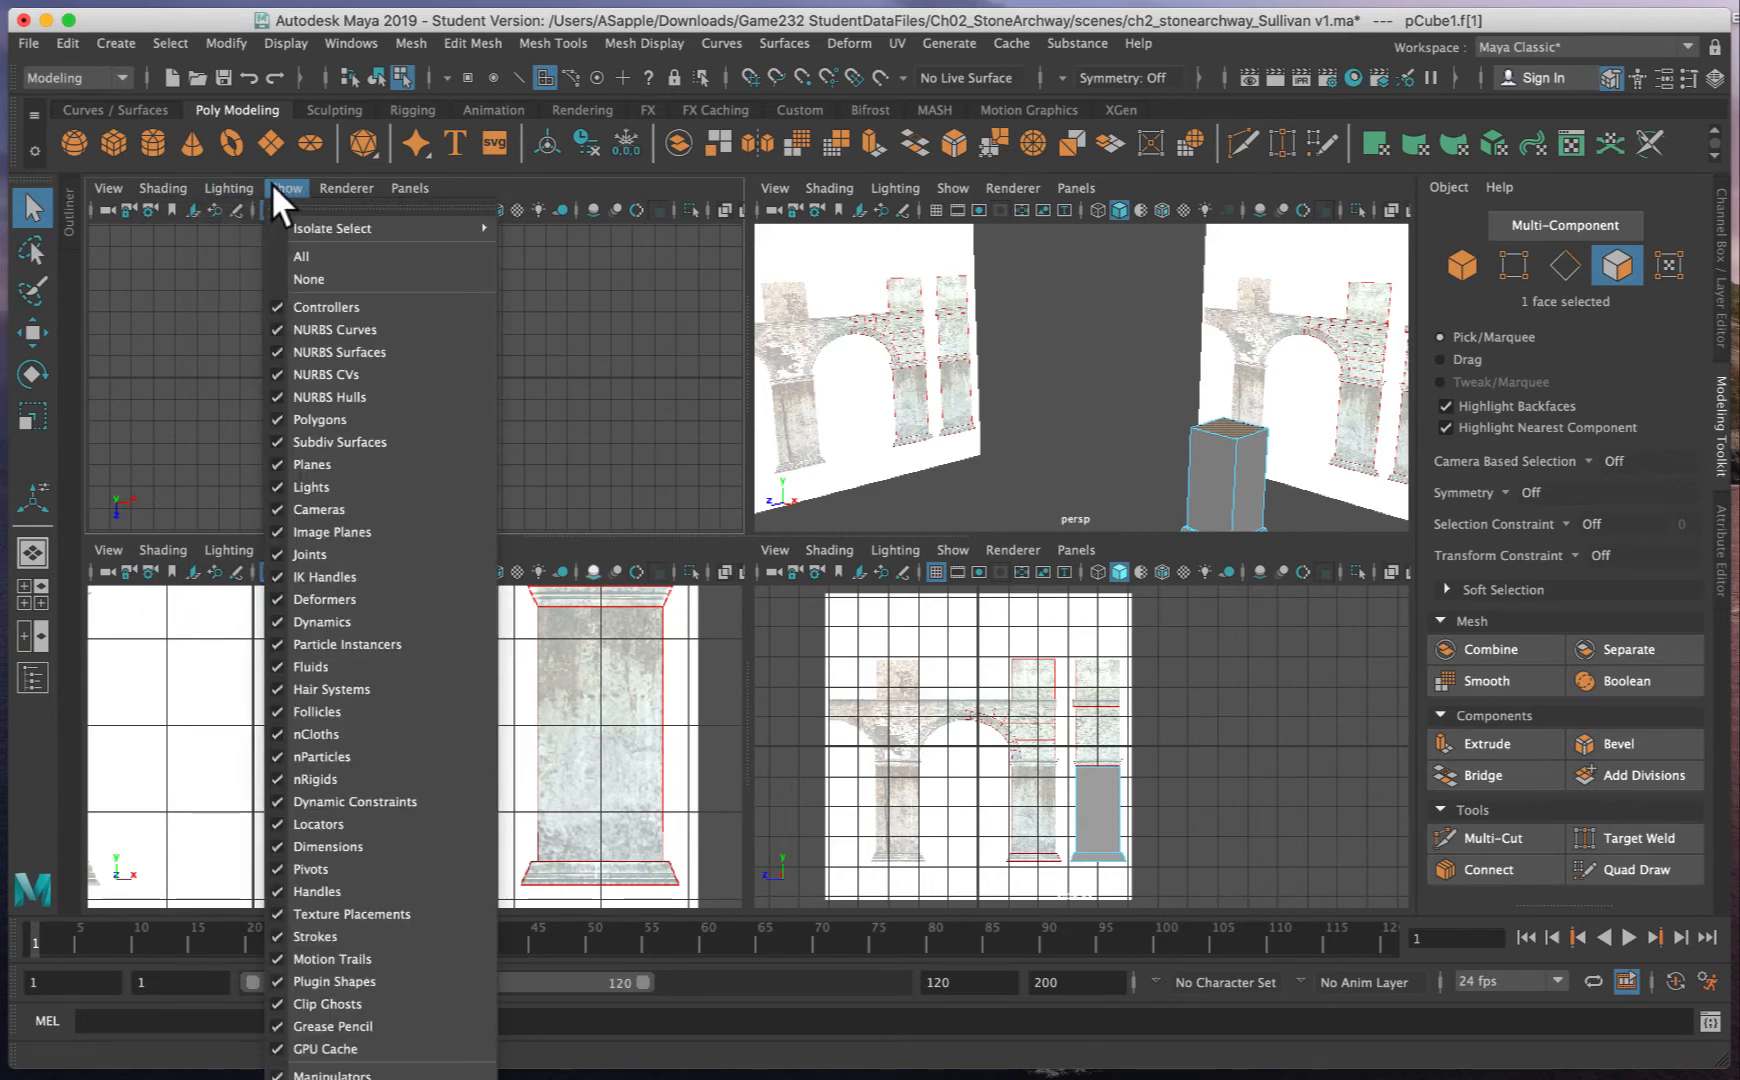
mouse_move(411, 186)
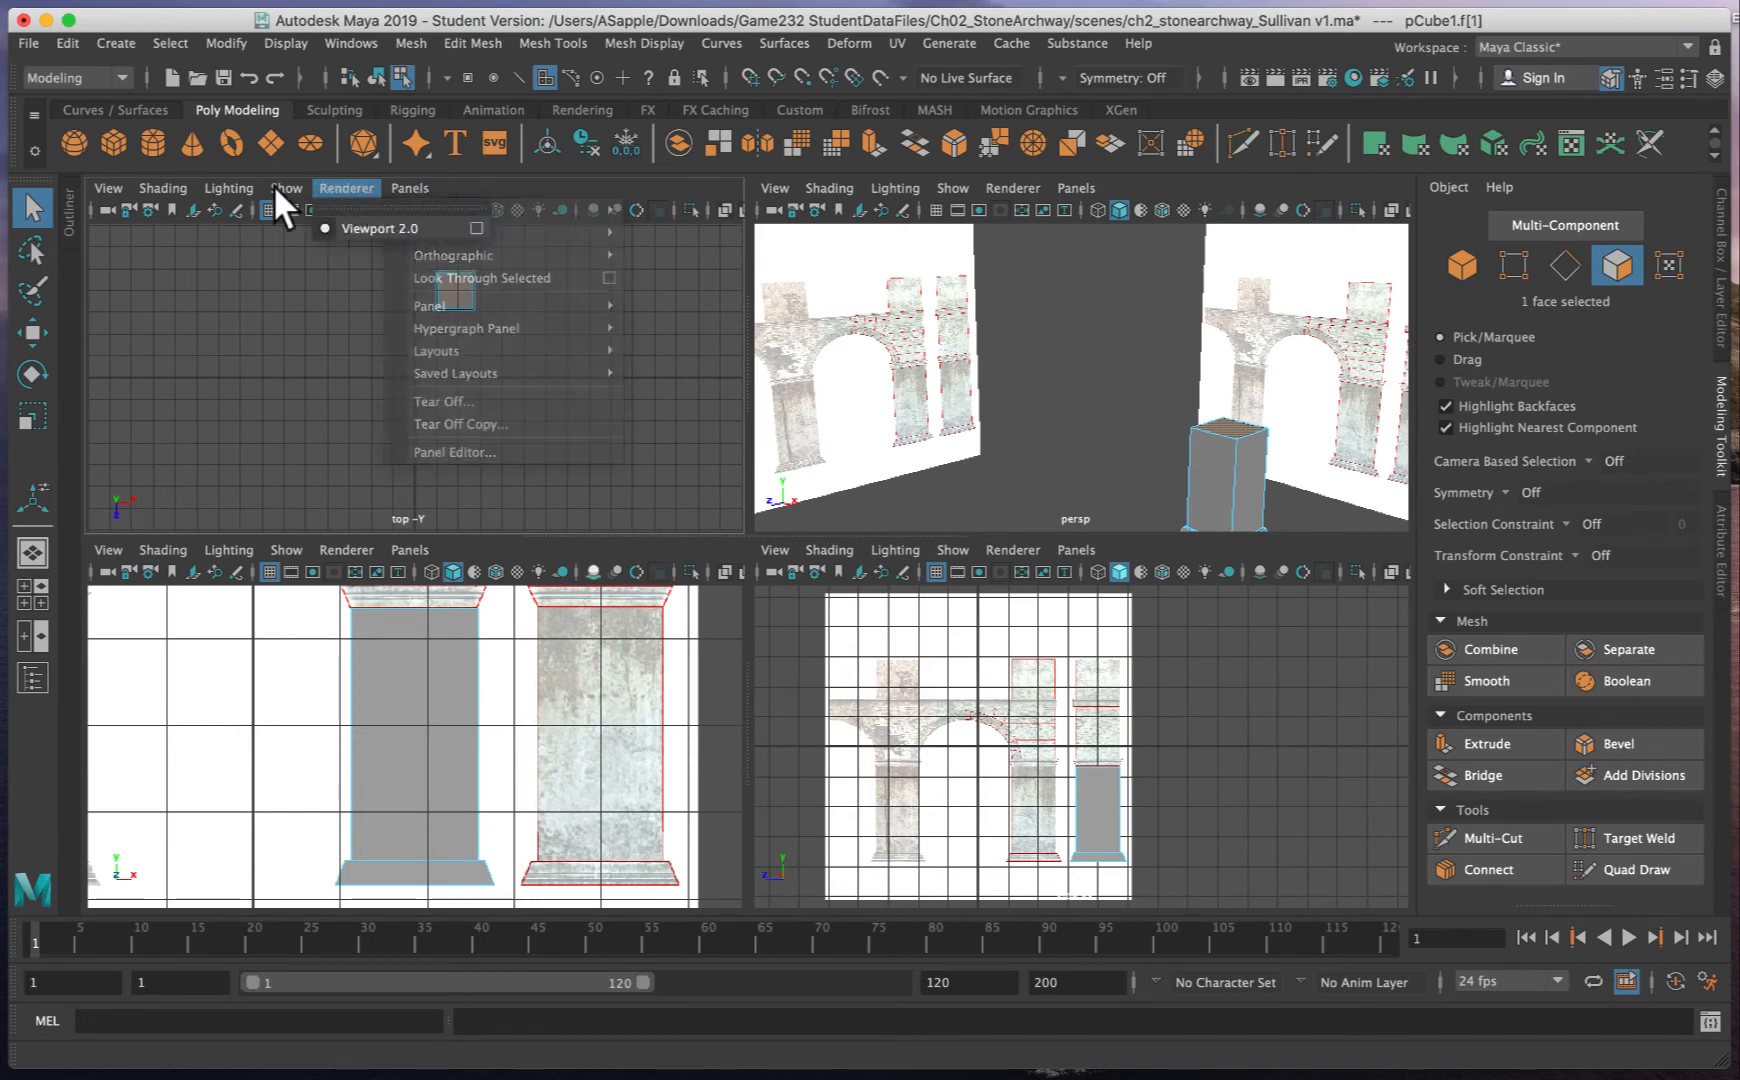
mouse_move(105, 188)
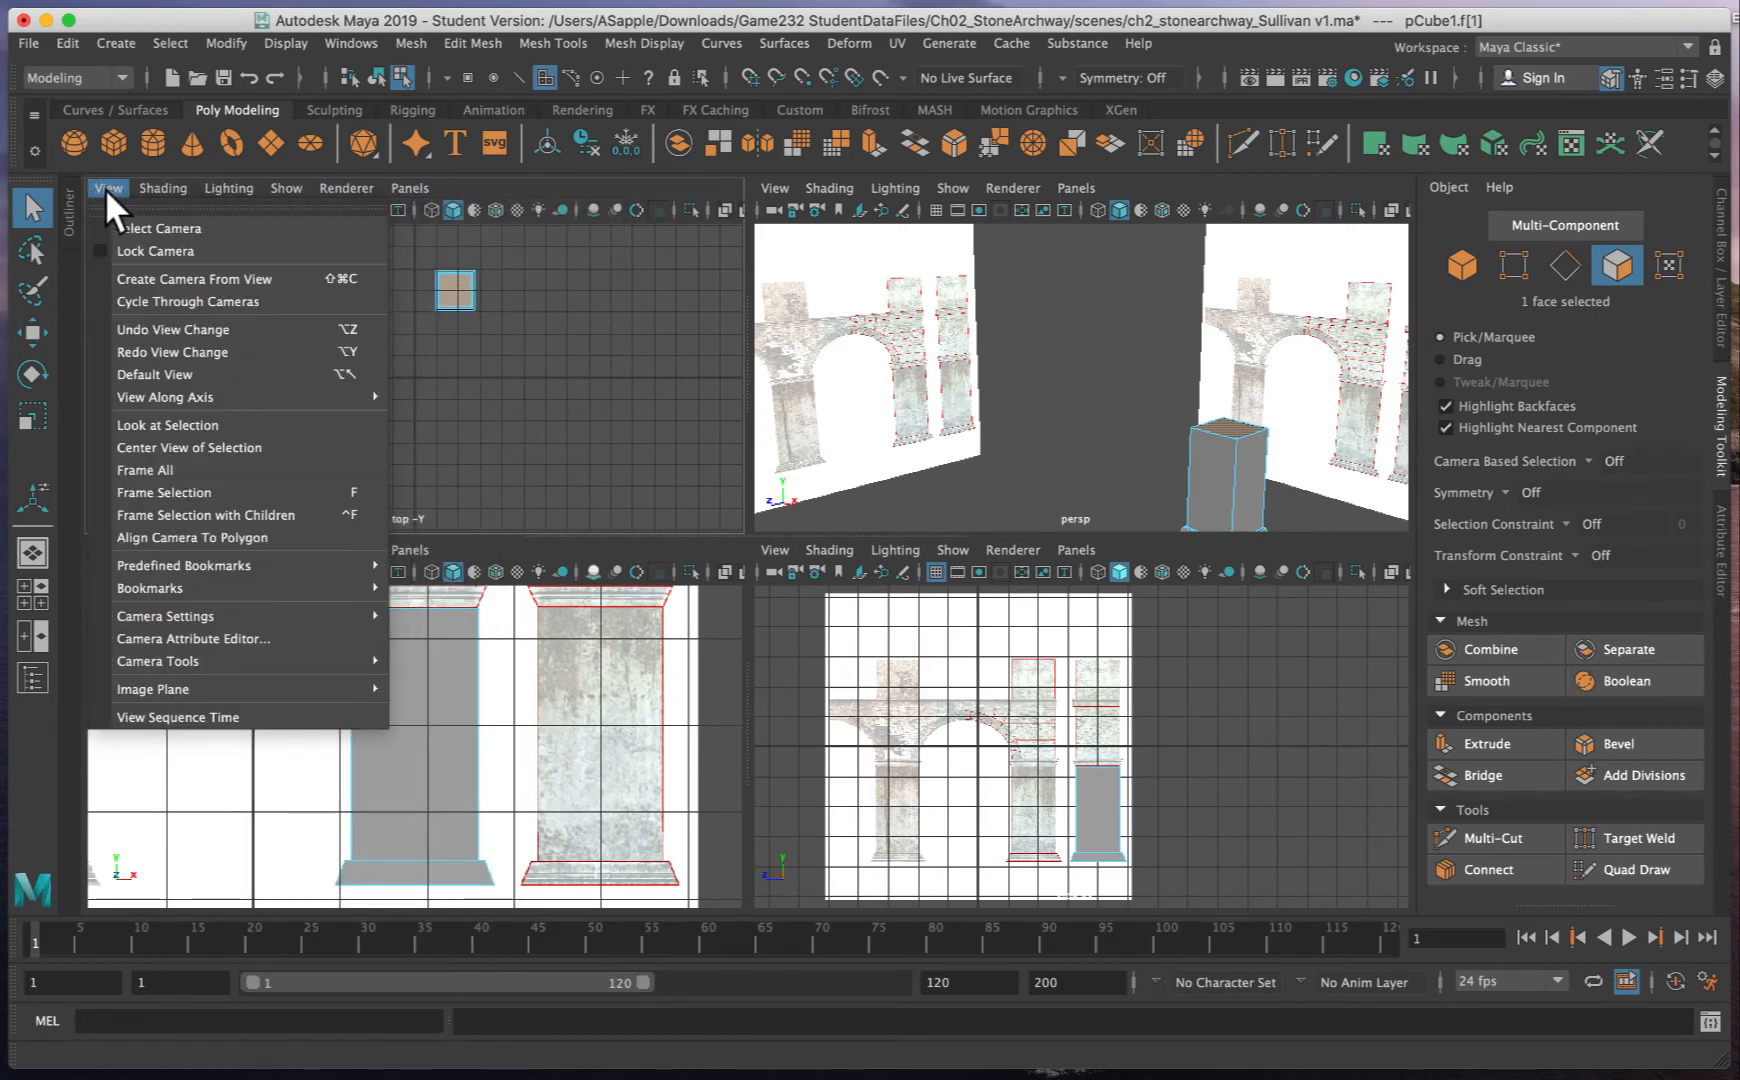
mouse_move(150, 670)
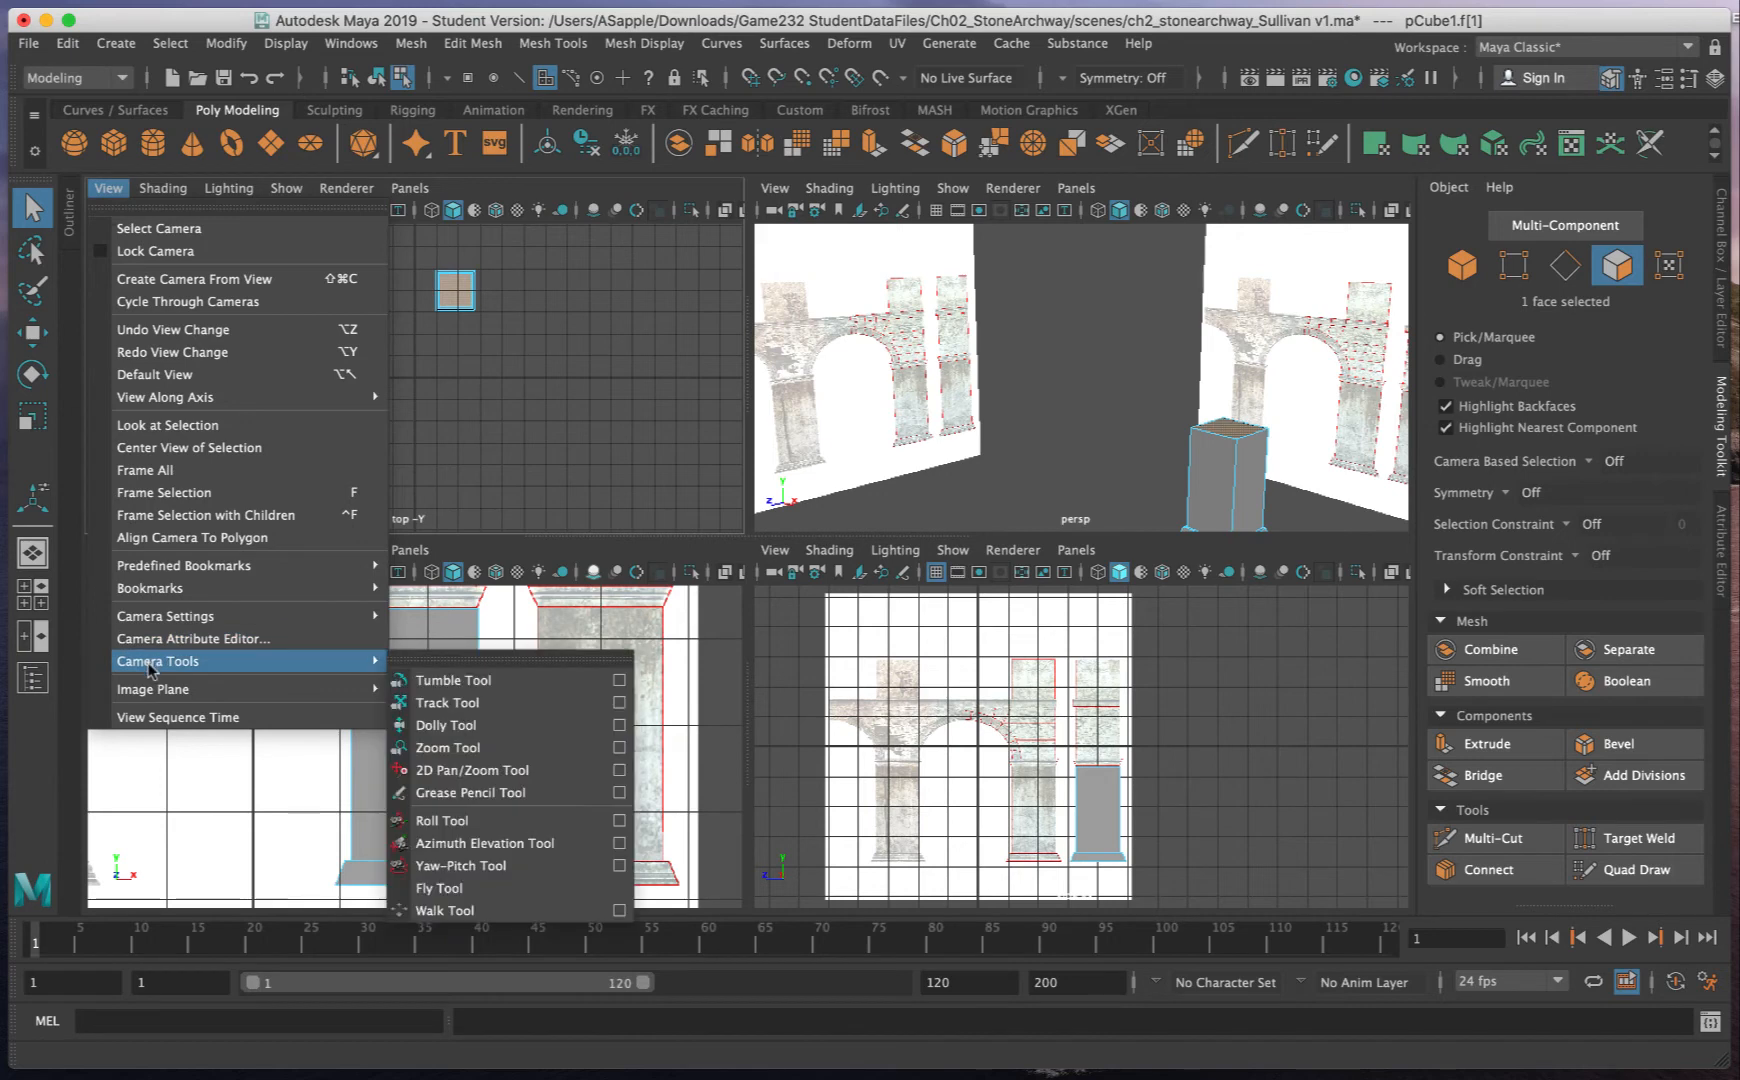
left_click(454, 662)
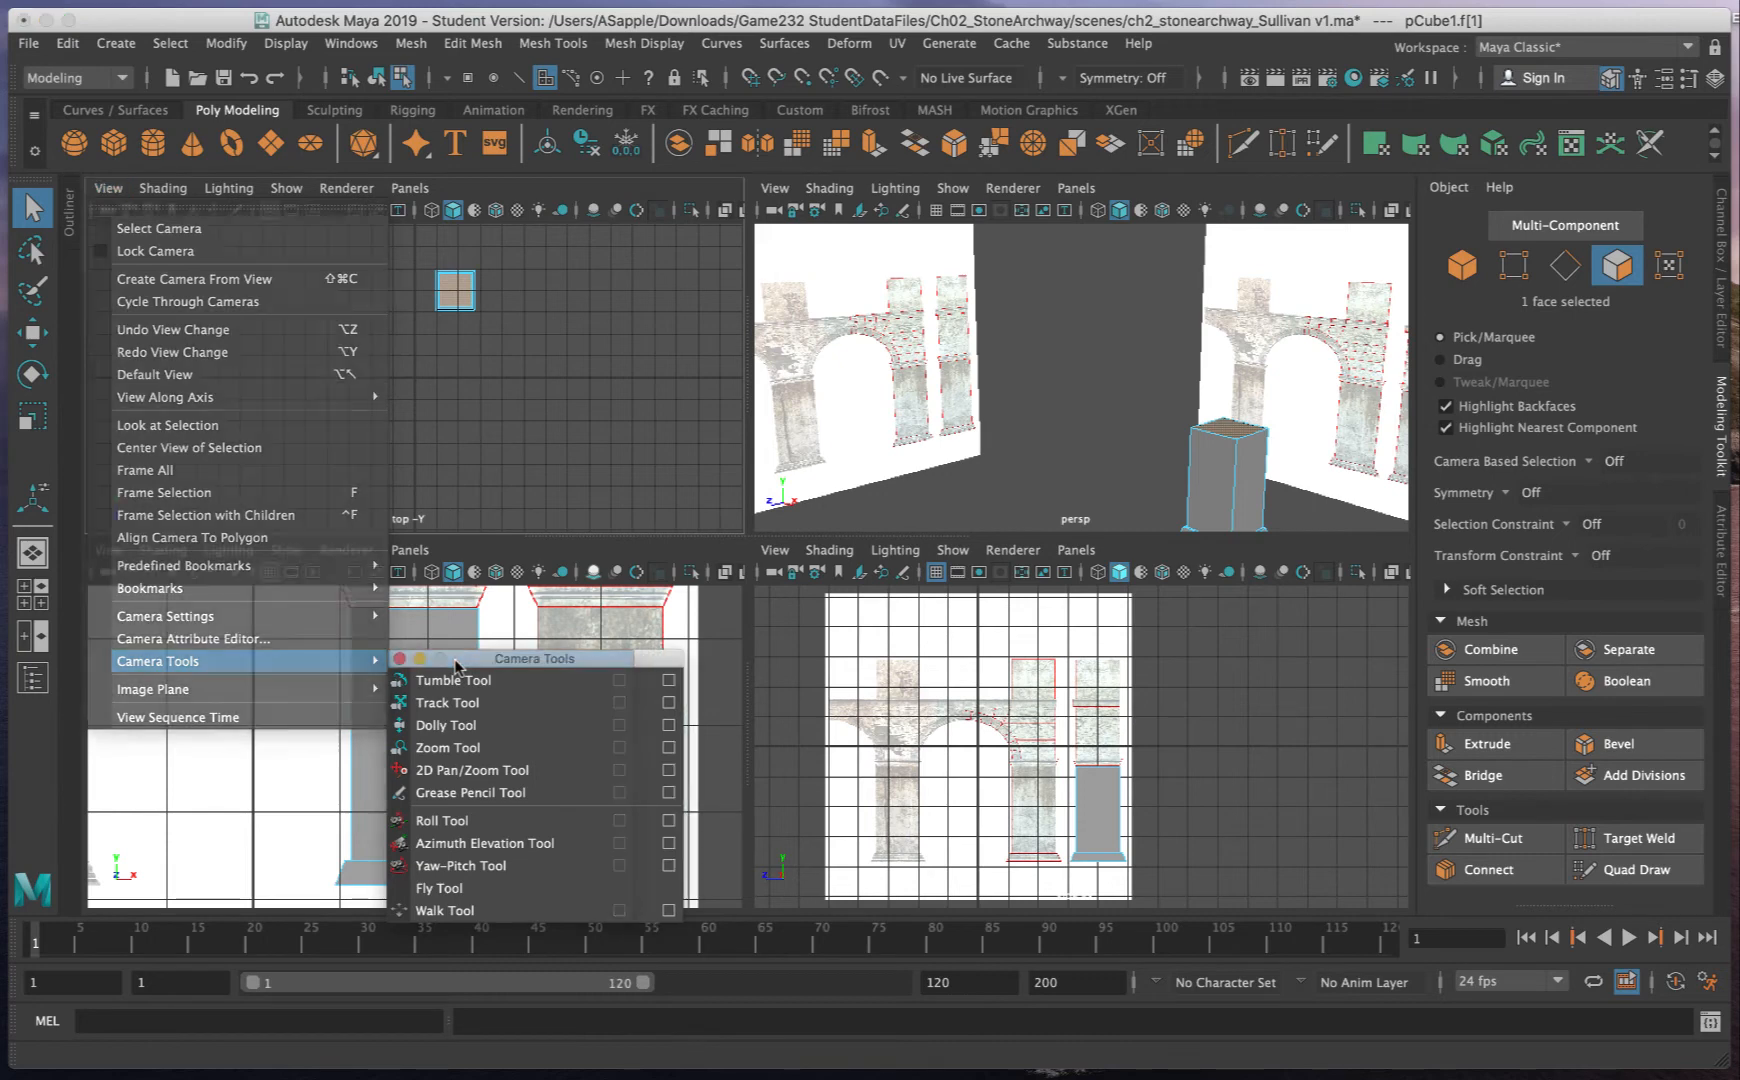
- Move the floating camera tools aside and frame the capital's outline above the pillar in the front and side views with the Track Tool
left_click_drag(476, 662, 1348, 714)
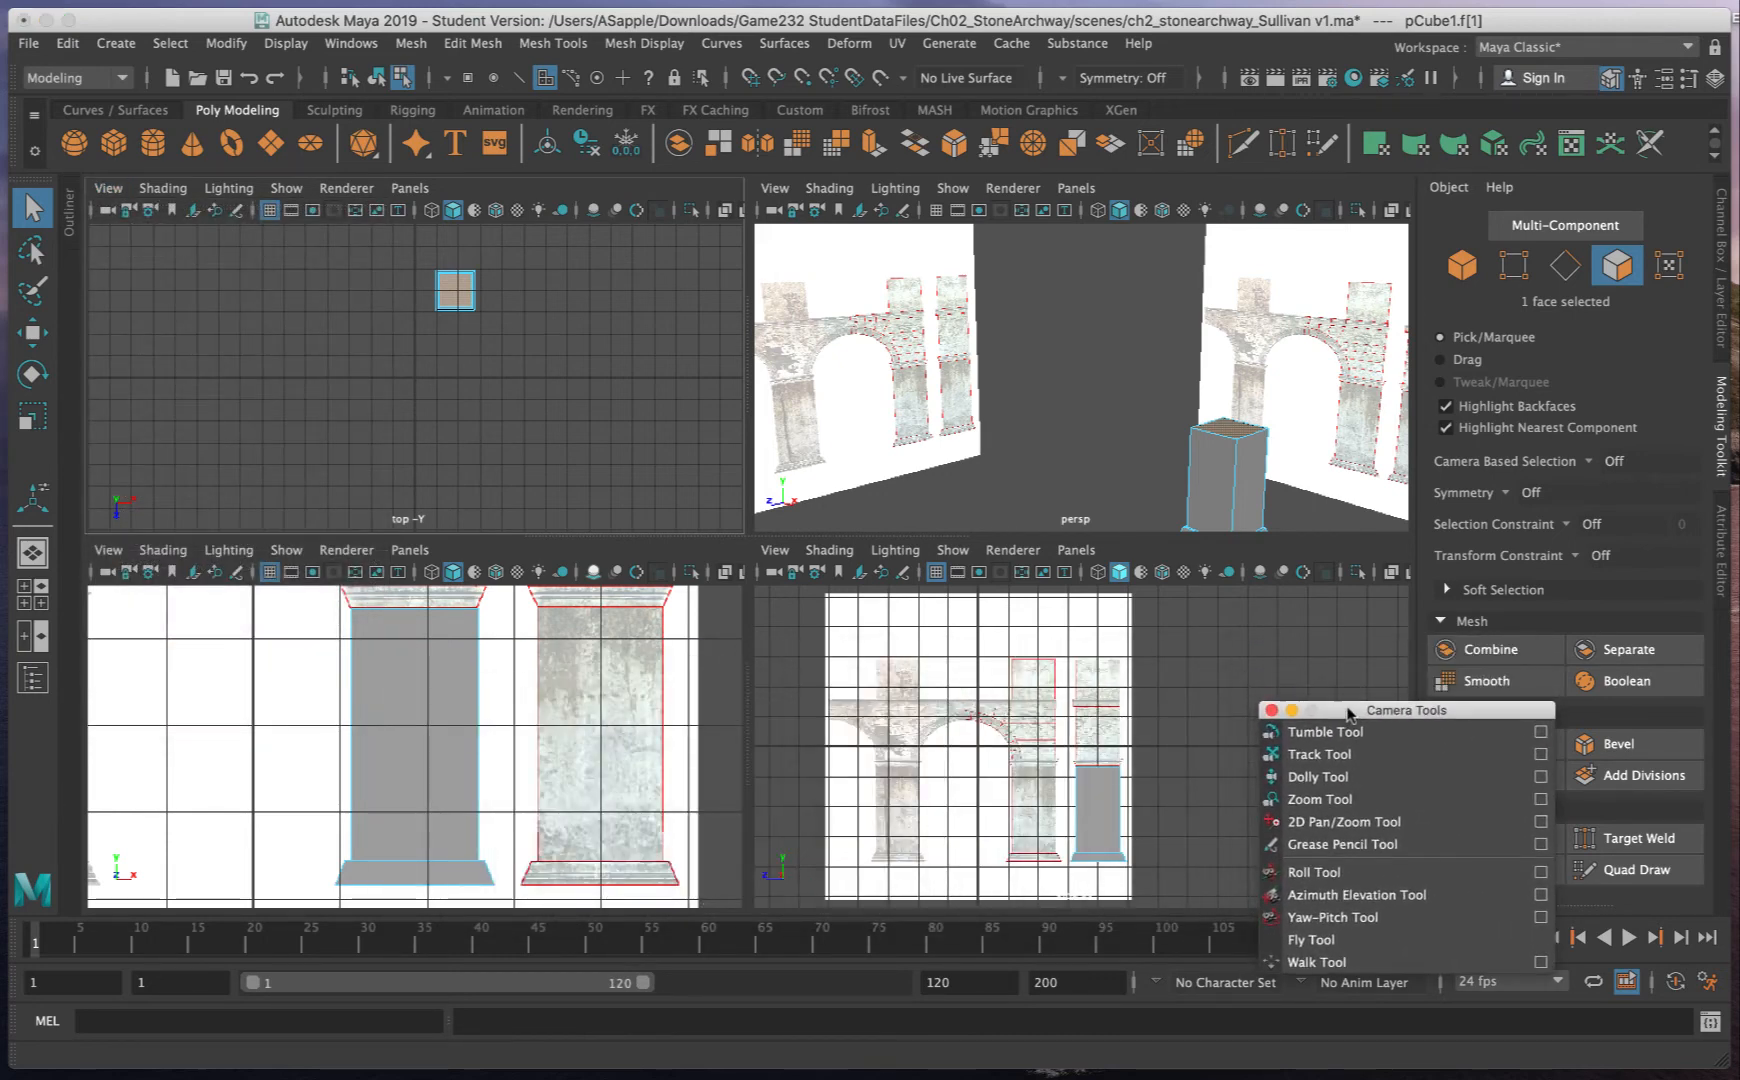
left_click(1322, 758)
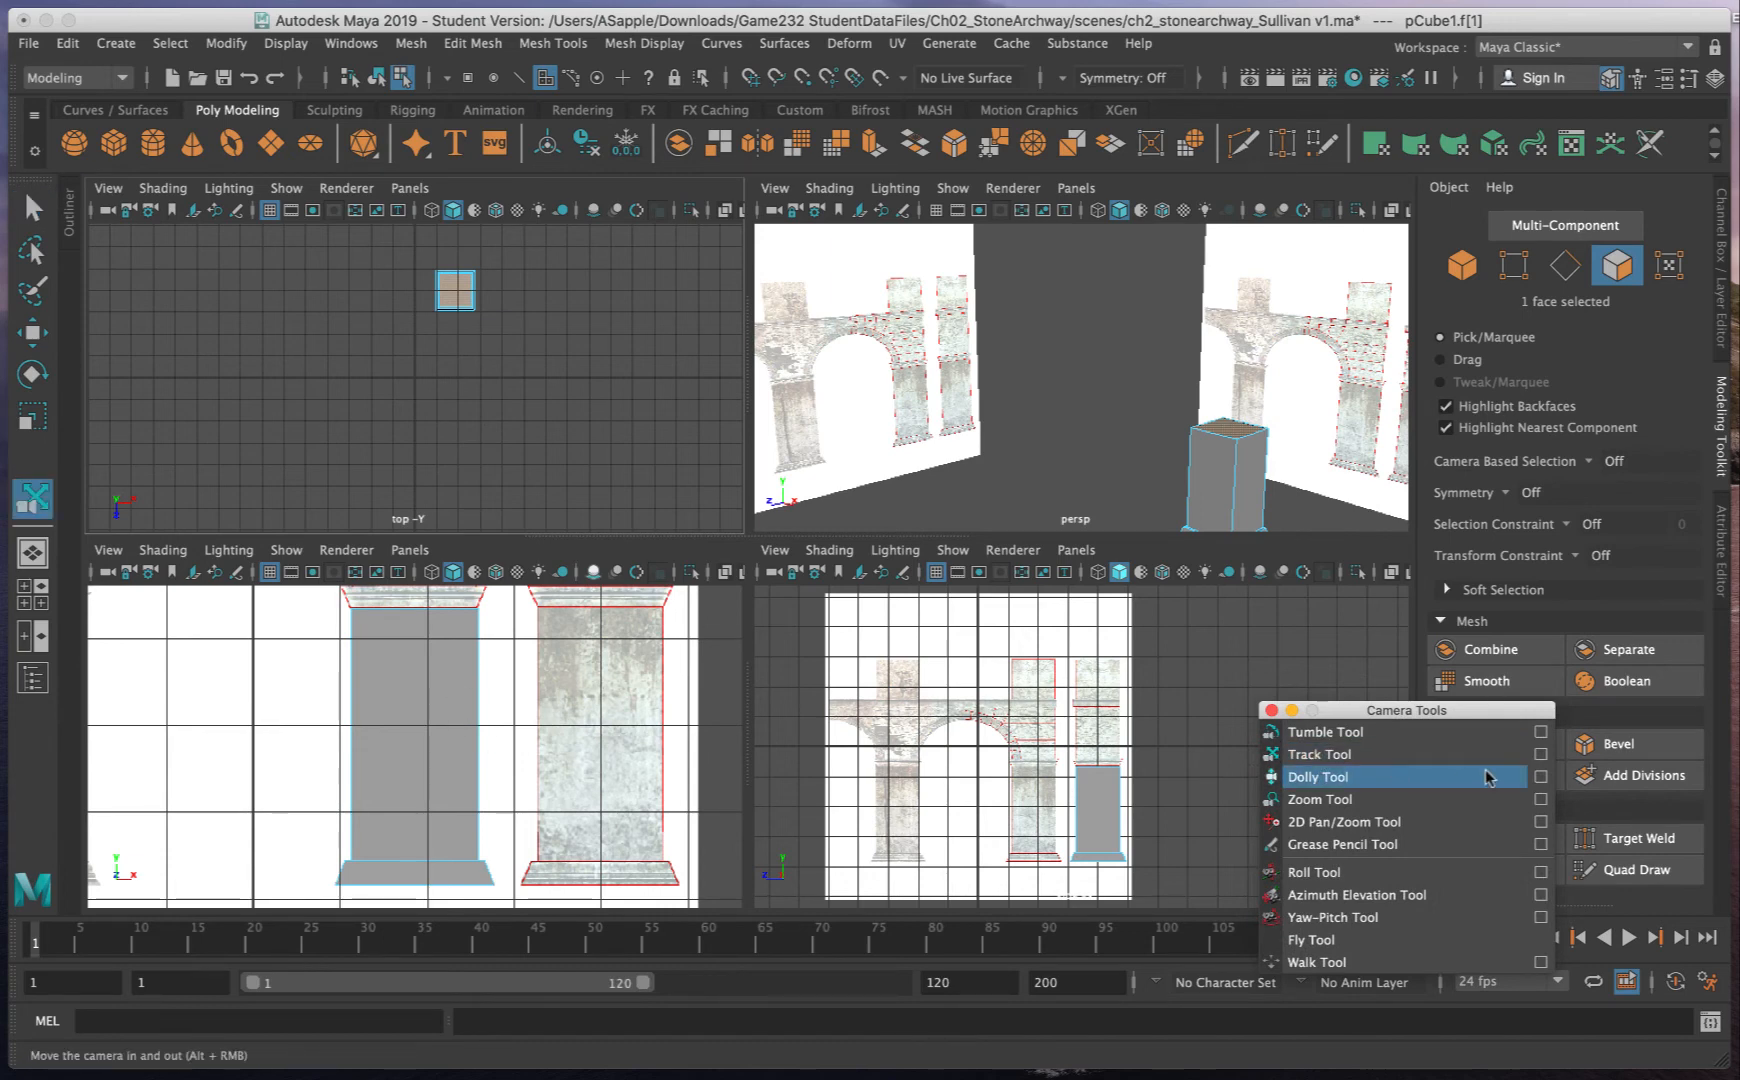
left_click_drag(516, 656, 533, 818)
right_click_drag(943, 797, 1408, 790, "alt")
left_click_drag(1130, 797, 1006, 718)
key("q")
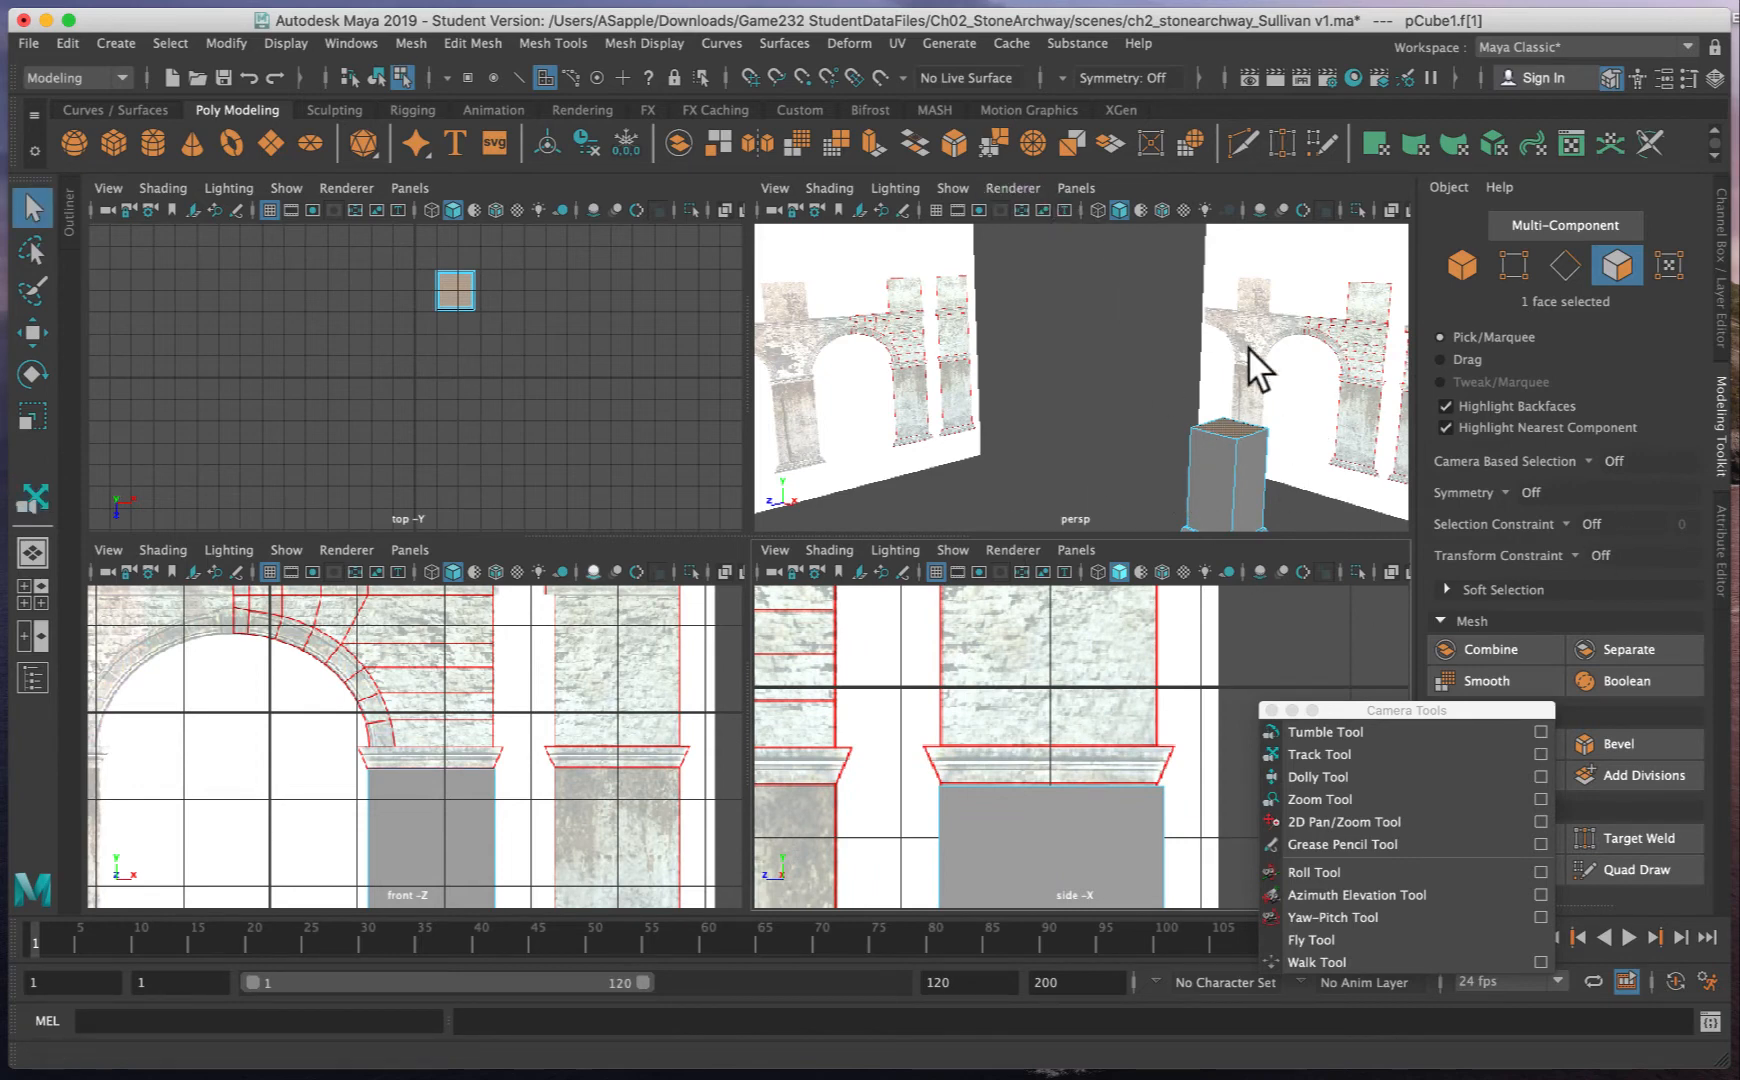
- Extrude the pillar's top face 0.272 upward and flare it horizontally to the capital's upper outline in the front and side views
left_click(867, 141)
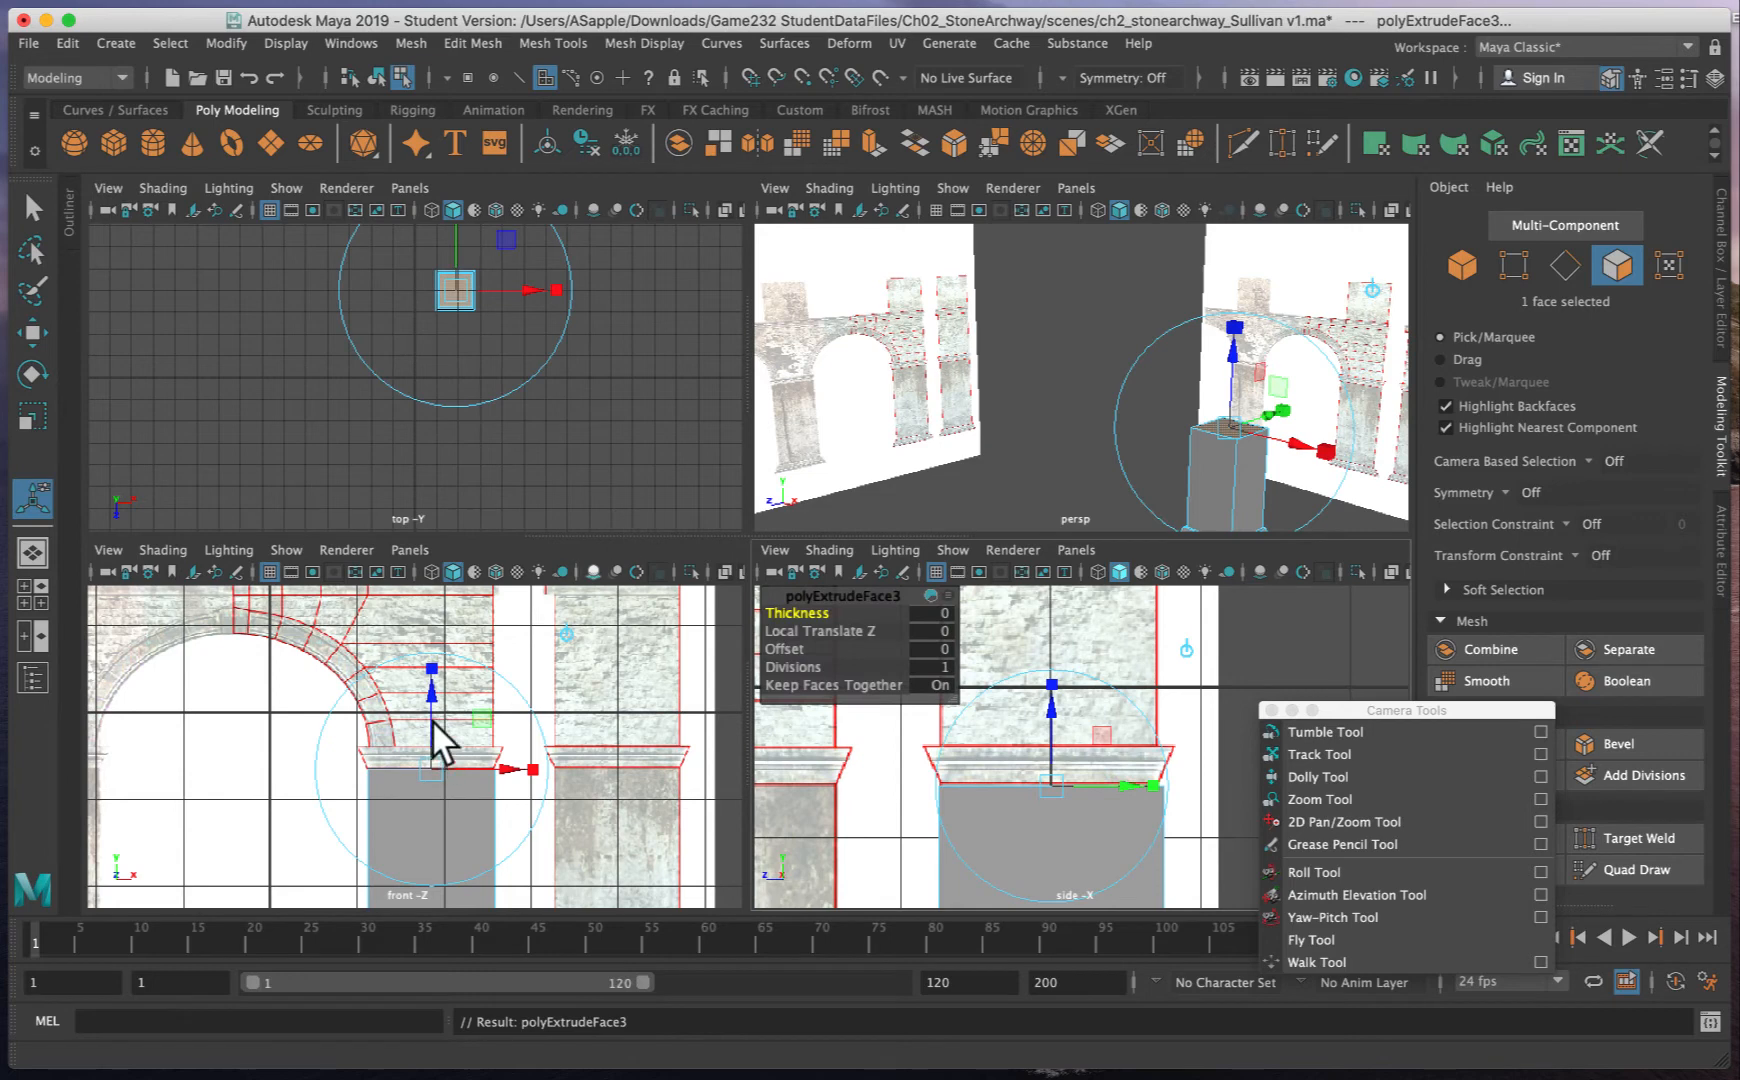
left_click_drag(431, 700, 435, 668)
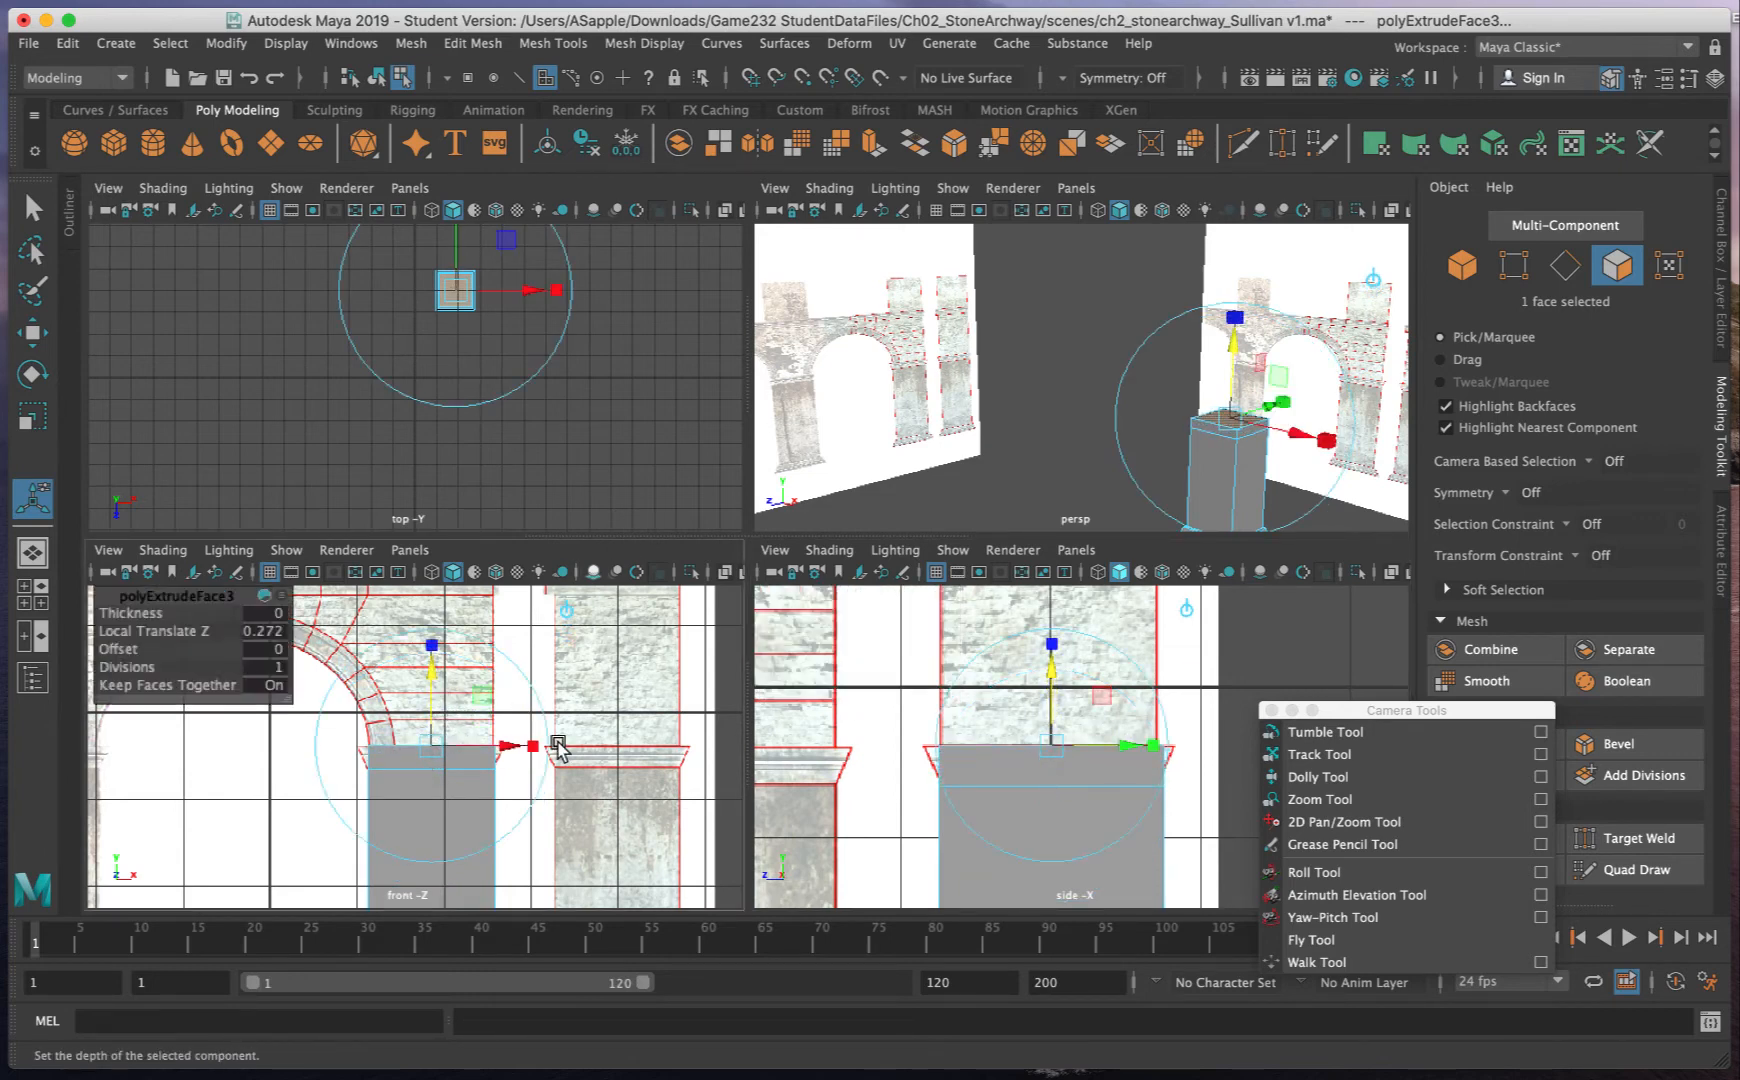
left_click_drag(1155, 745, 1166, 746)
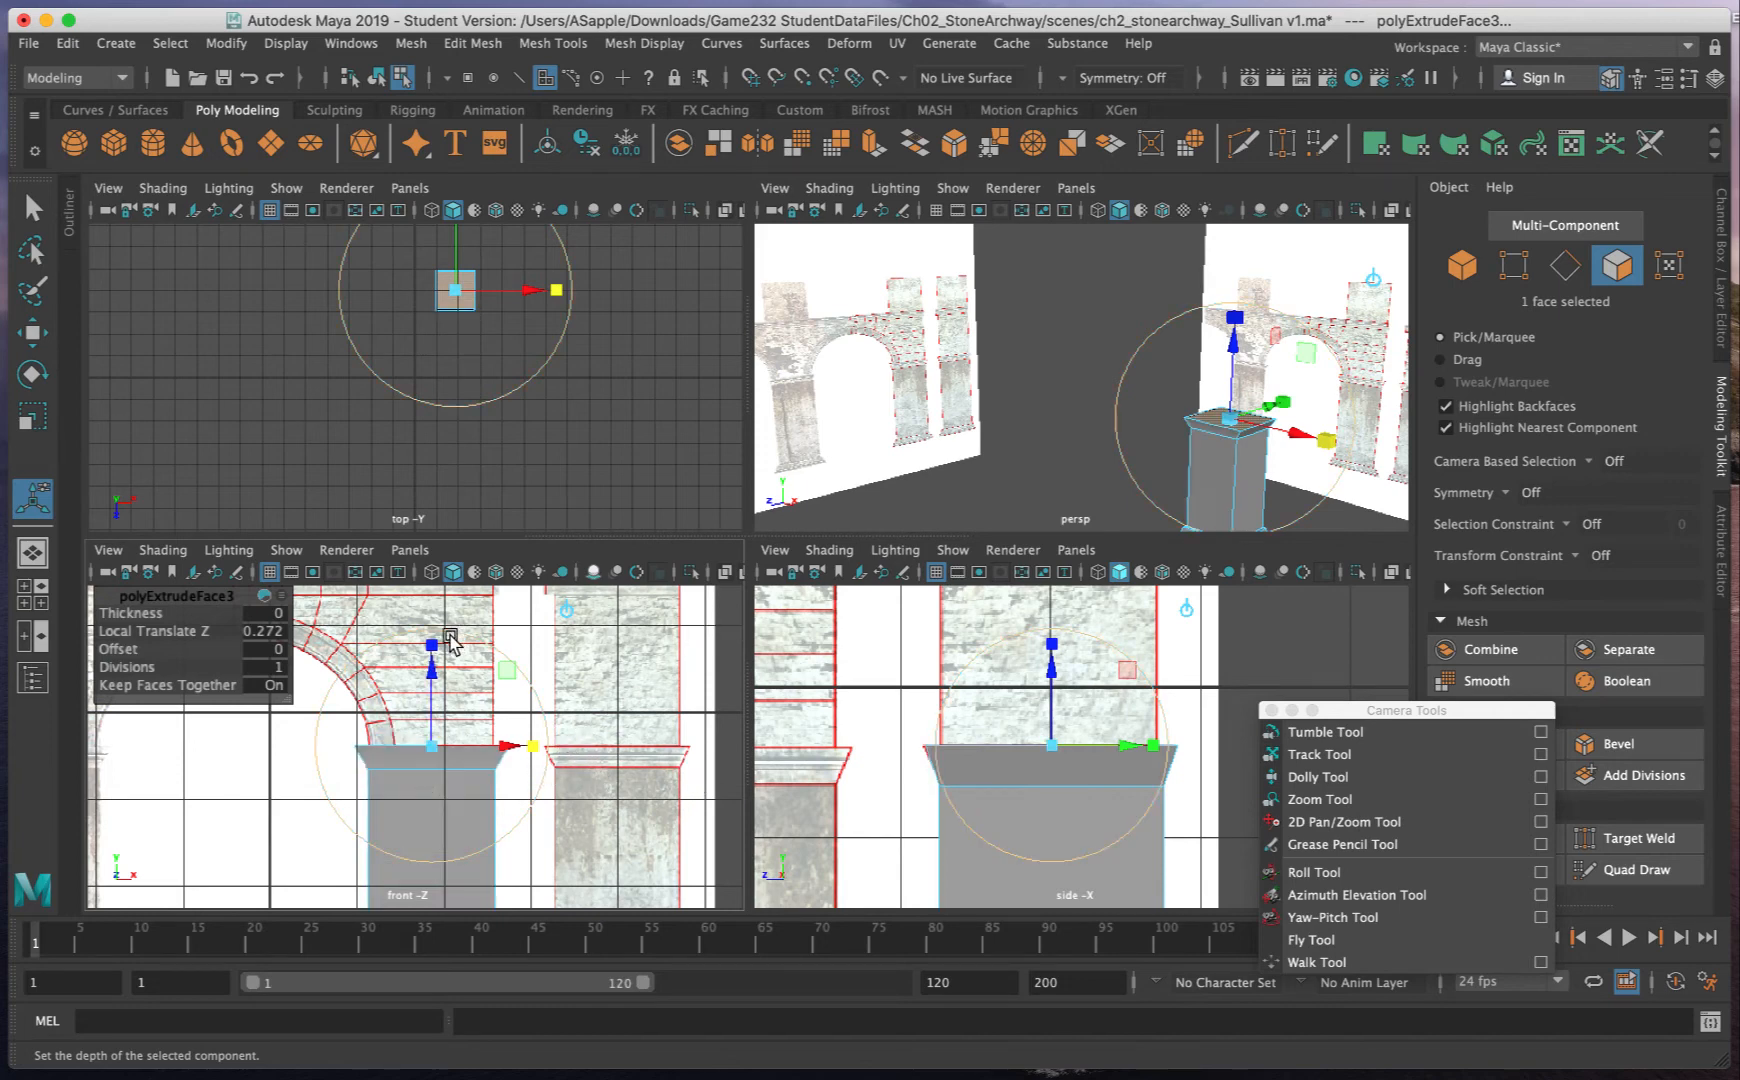
left_click(515, 756)
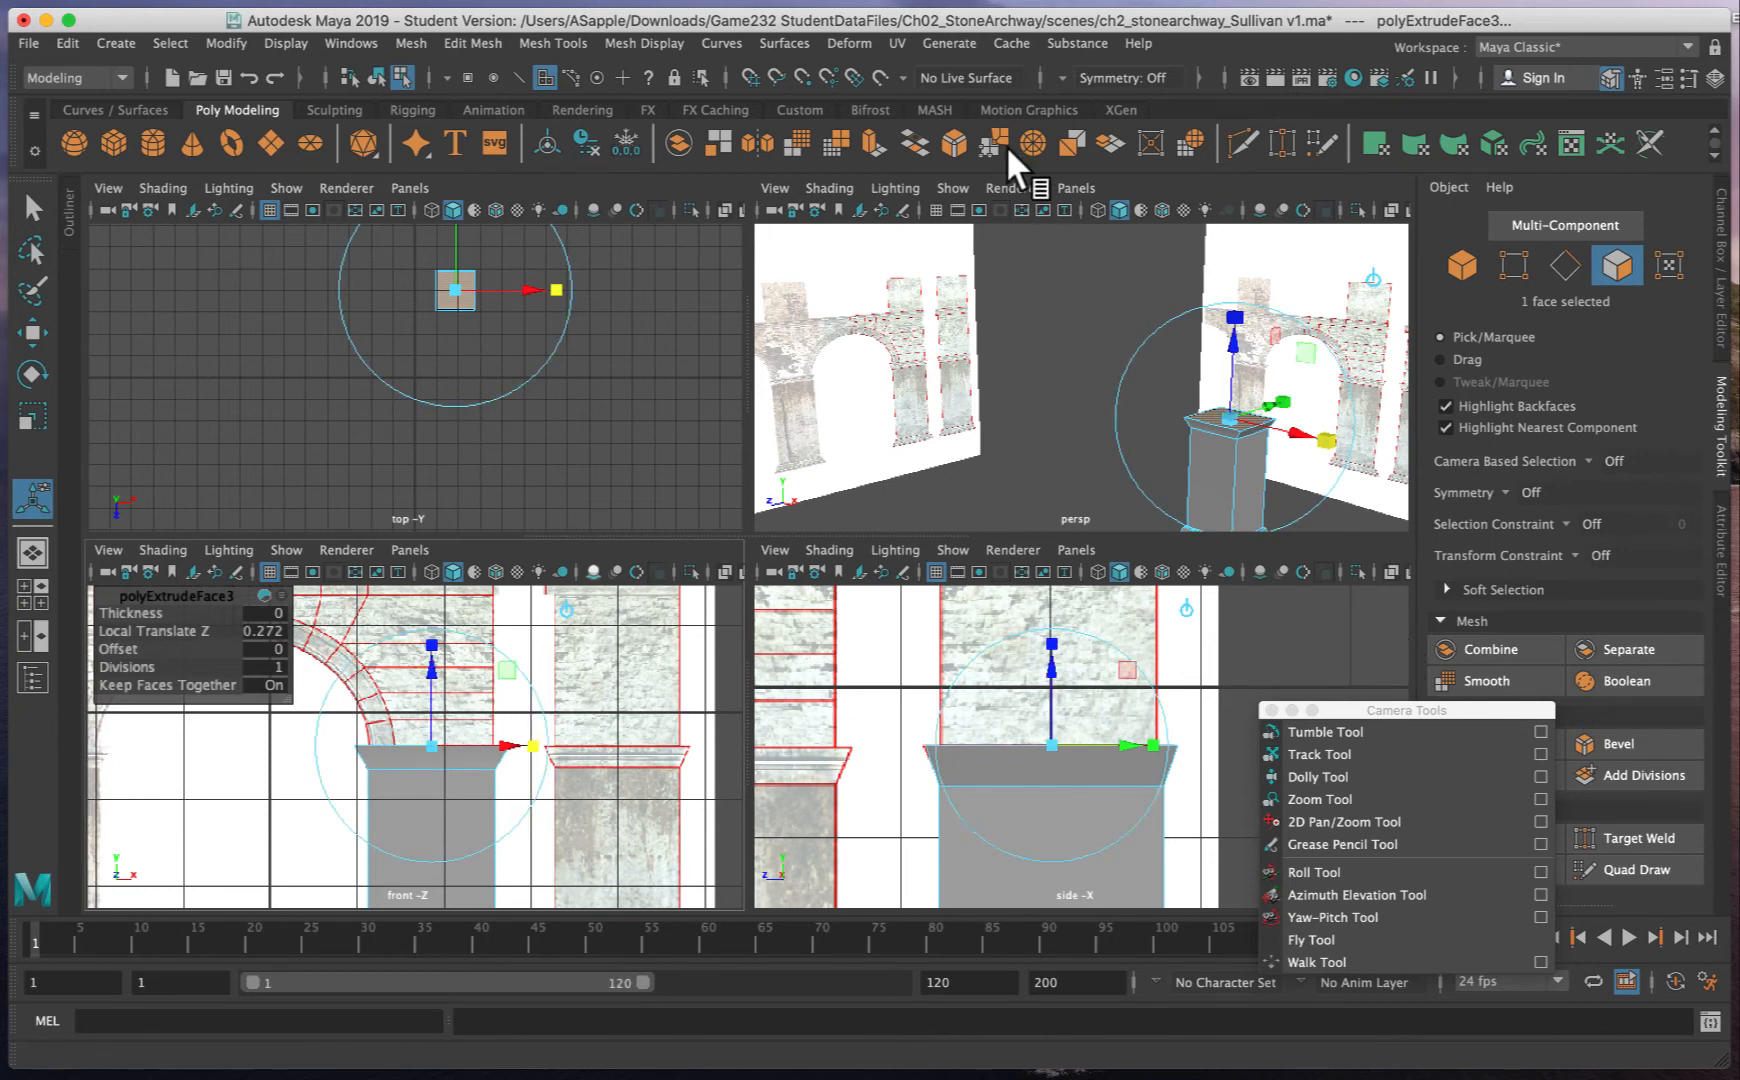
- Extrude the capital's top face with no height, scale it inward uniformly to form a ledge, and check the inset in perspective
left_click(867, 139)
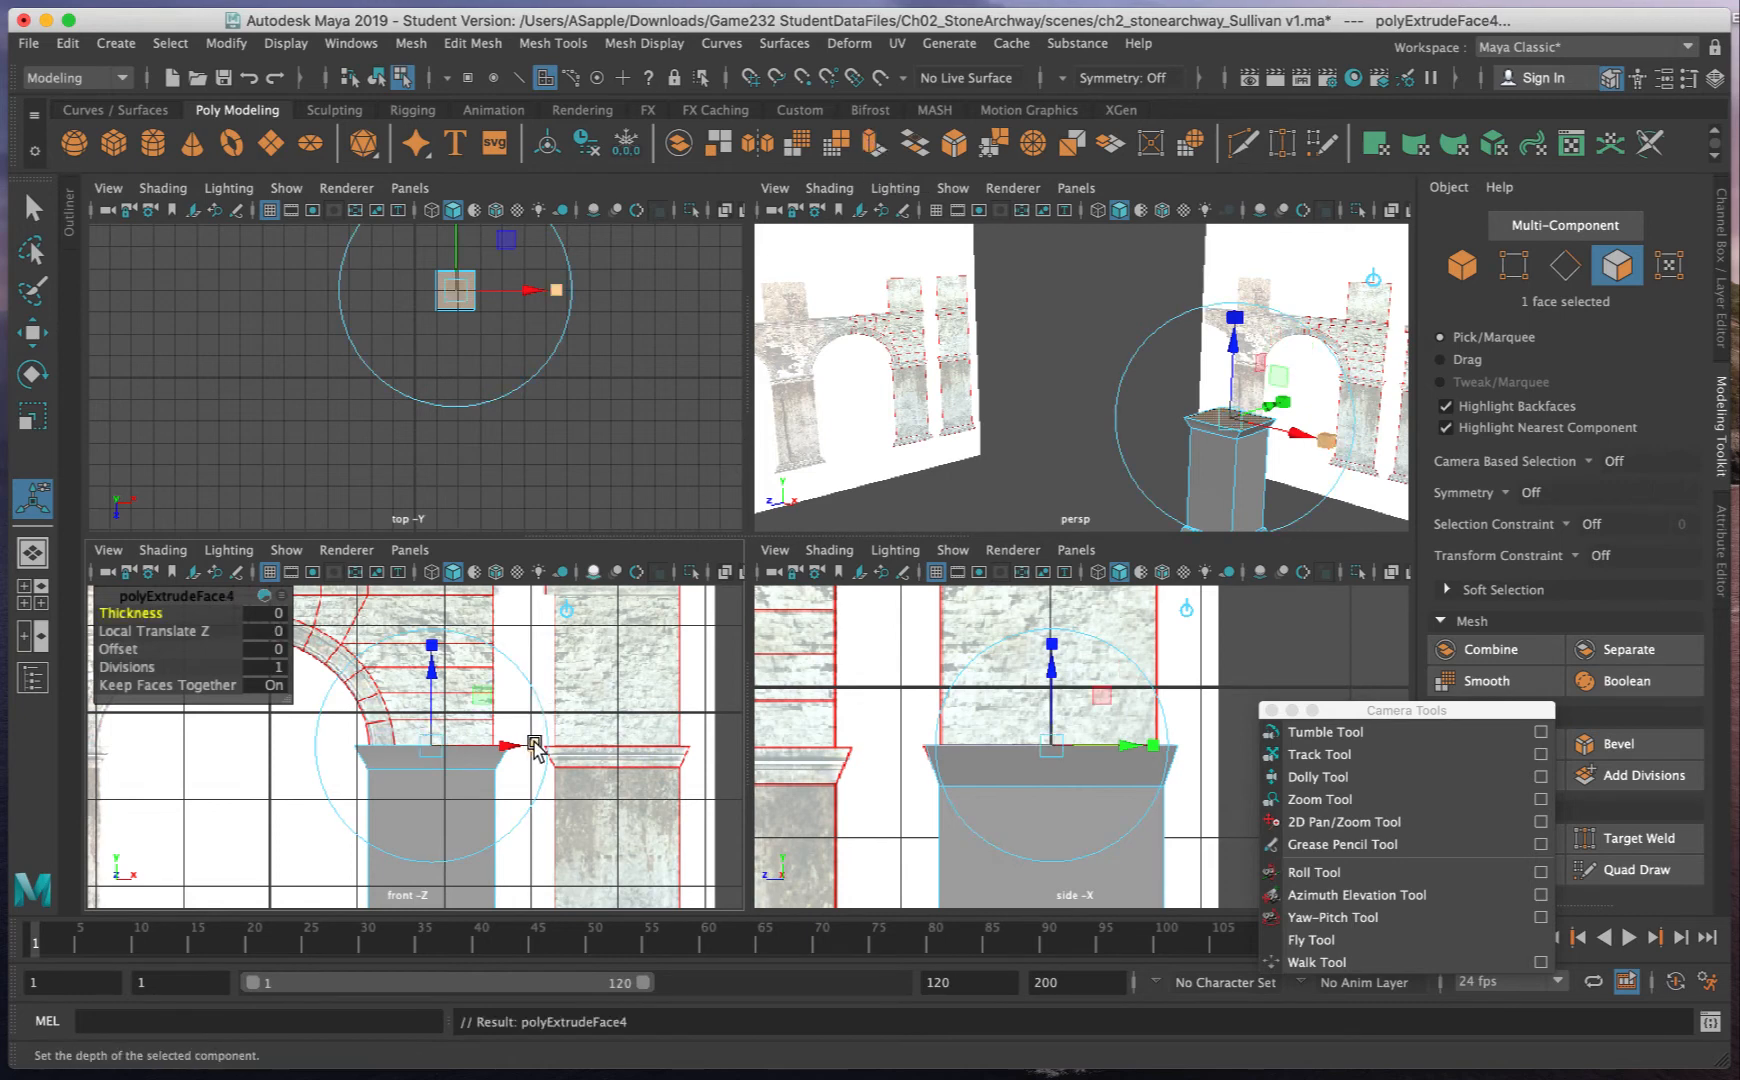
left_click_drag(535, 745, 546, 748)
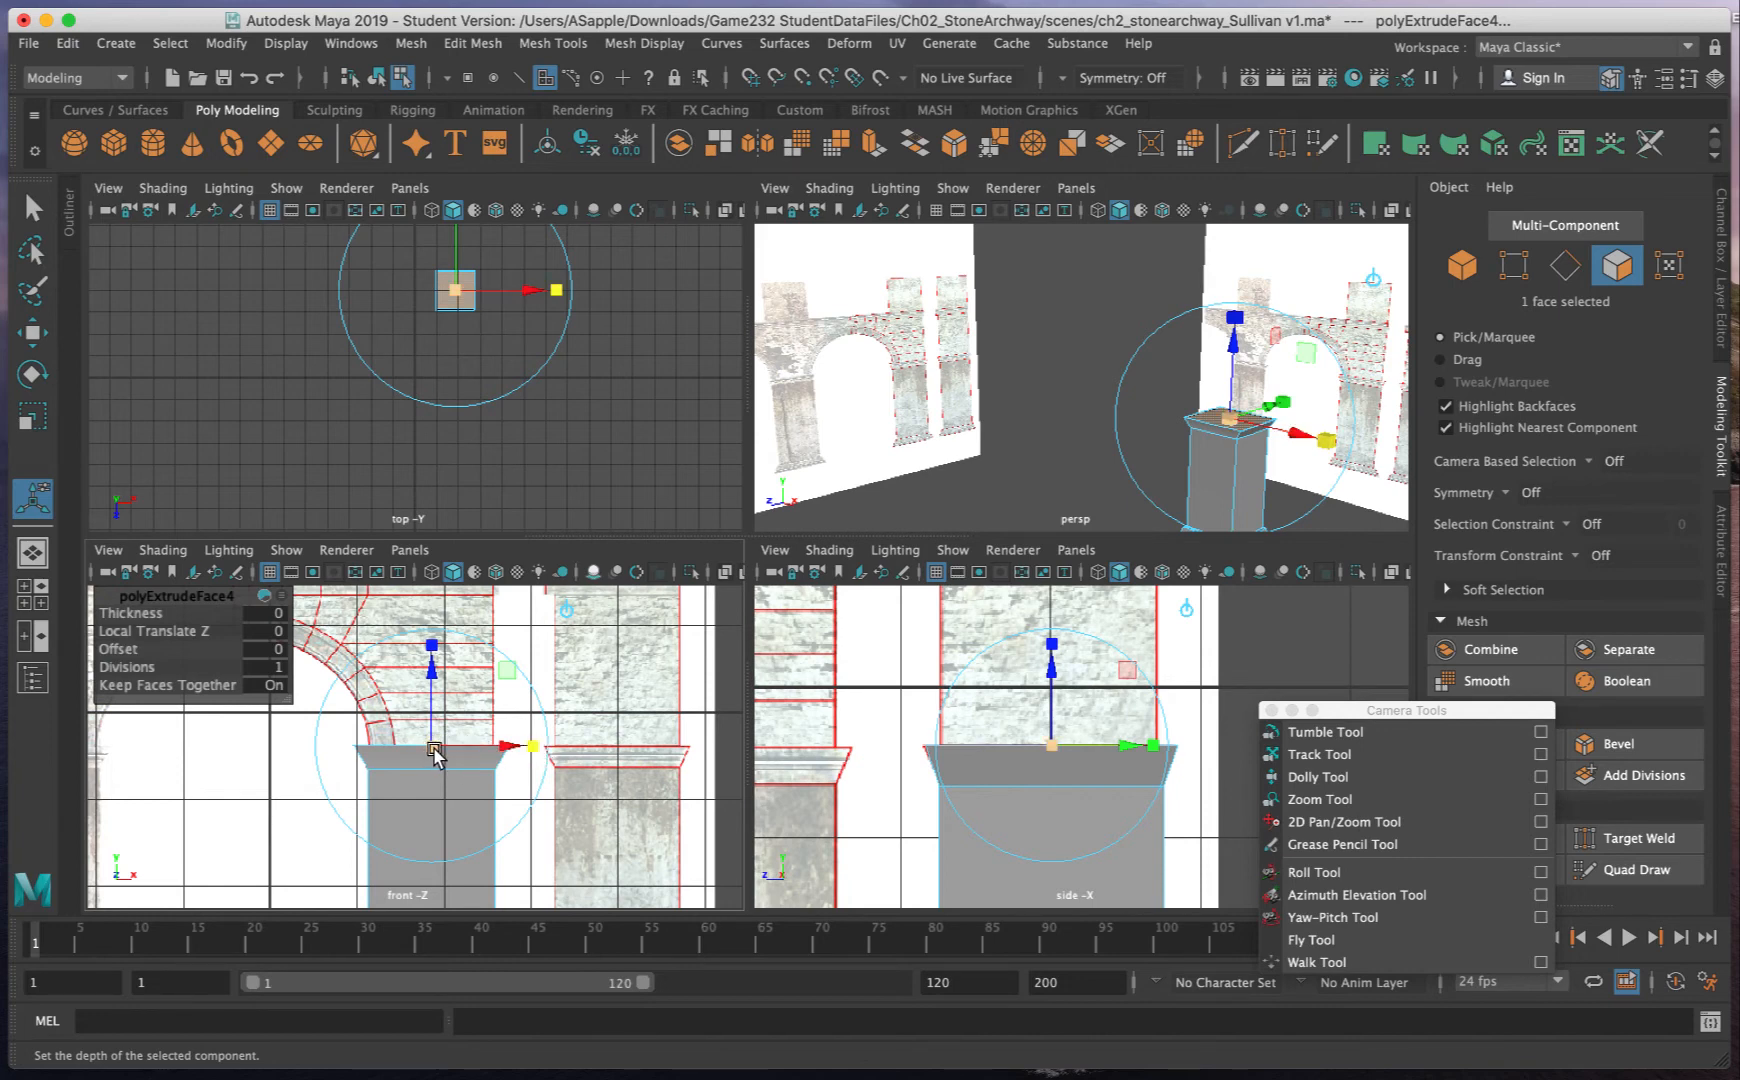
key("r")
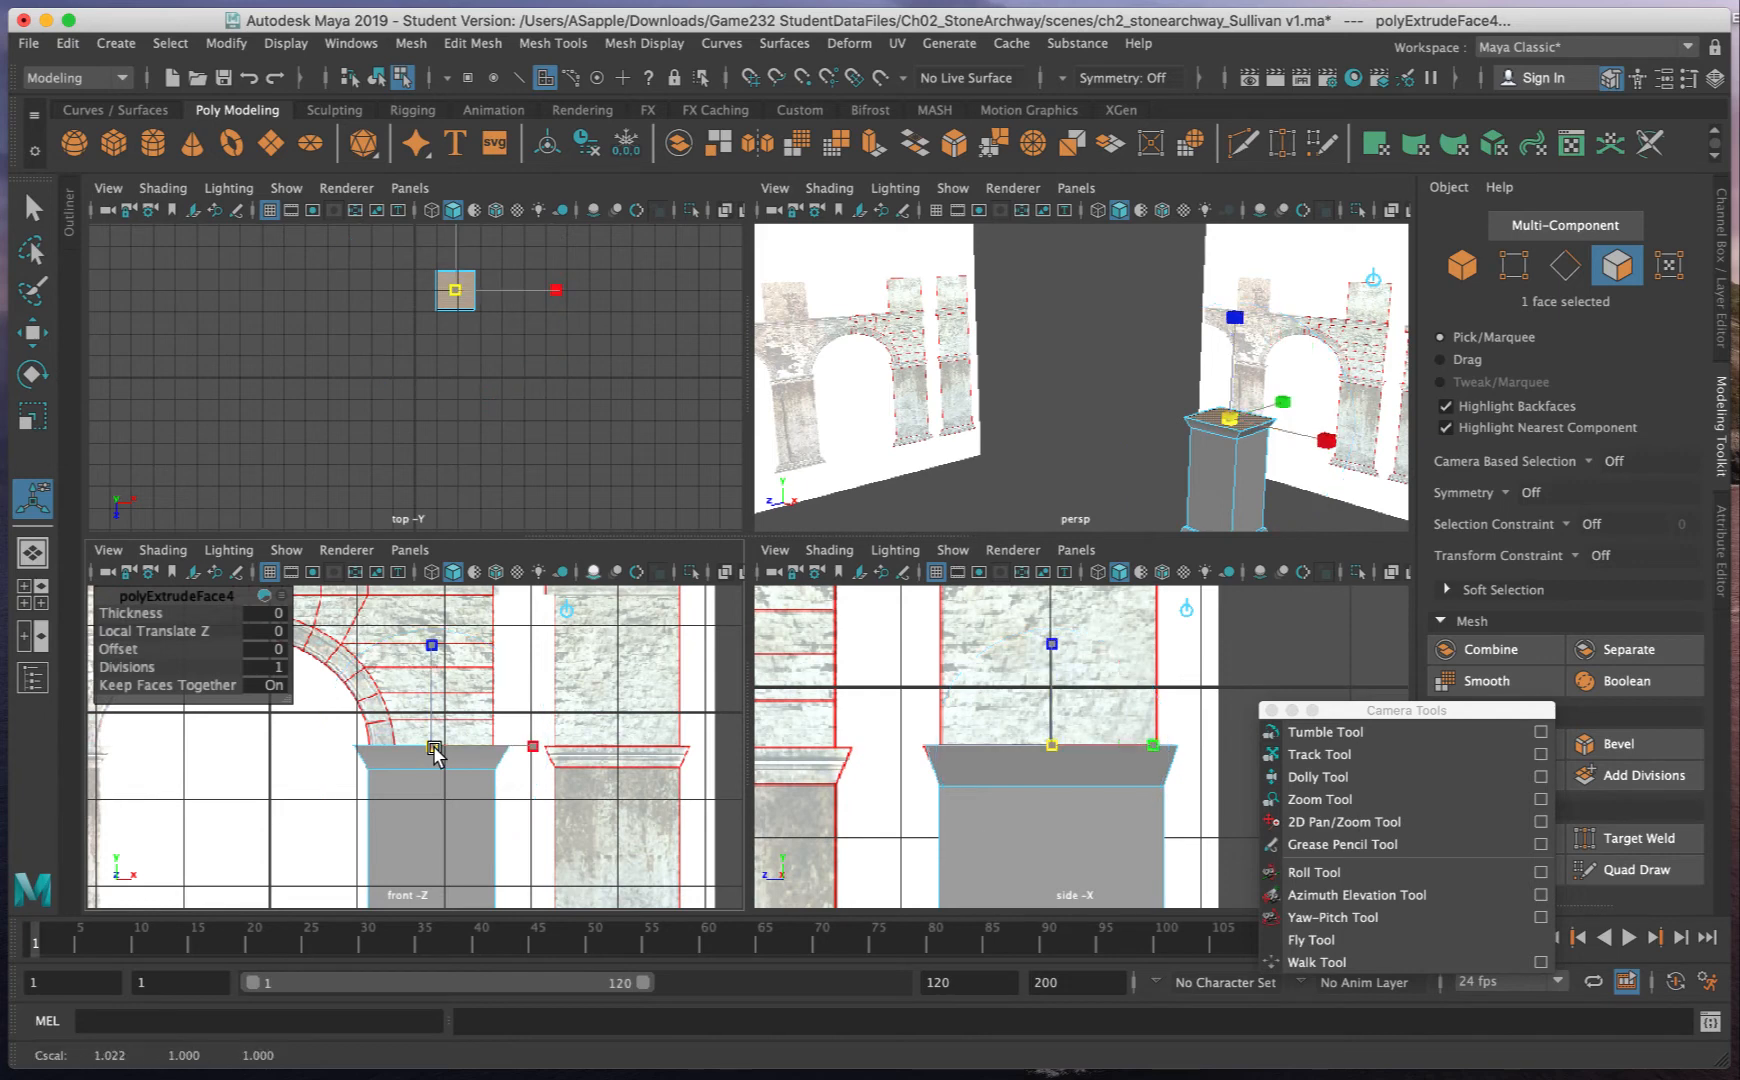
left_click_drag(434, 753, 418, 749)
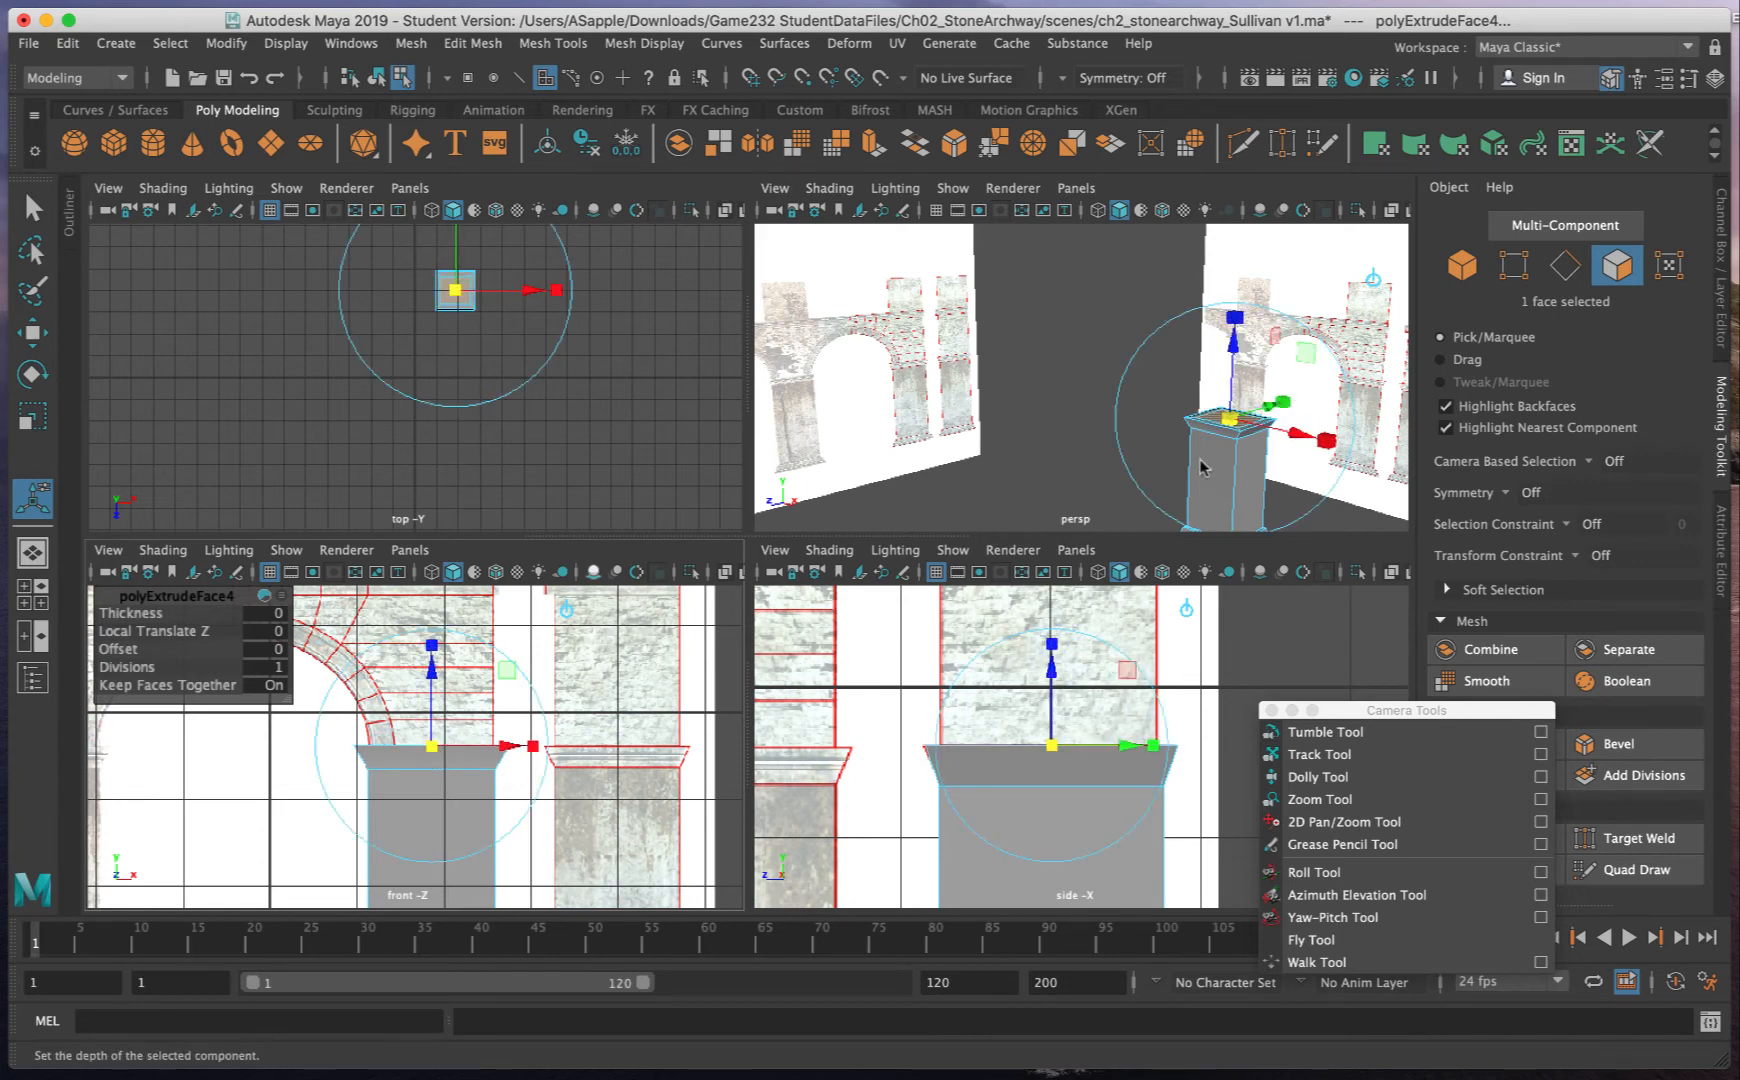
left_click_drag(1195, 415, 1182, 460, "alt")
key("f")
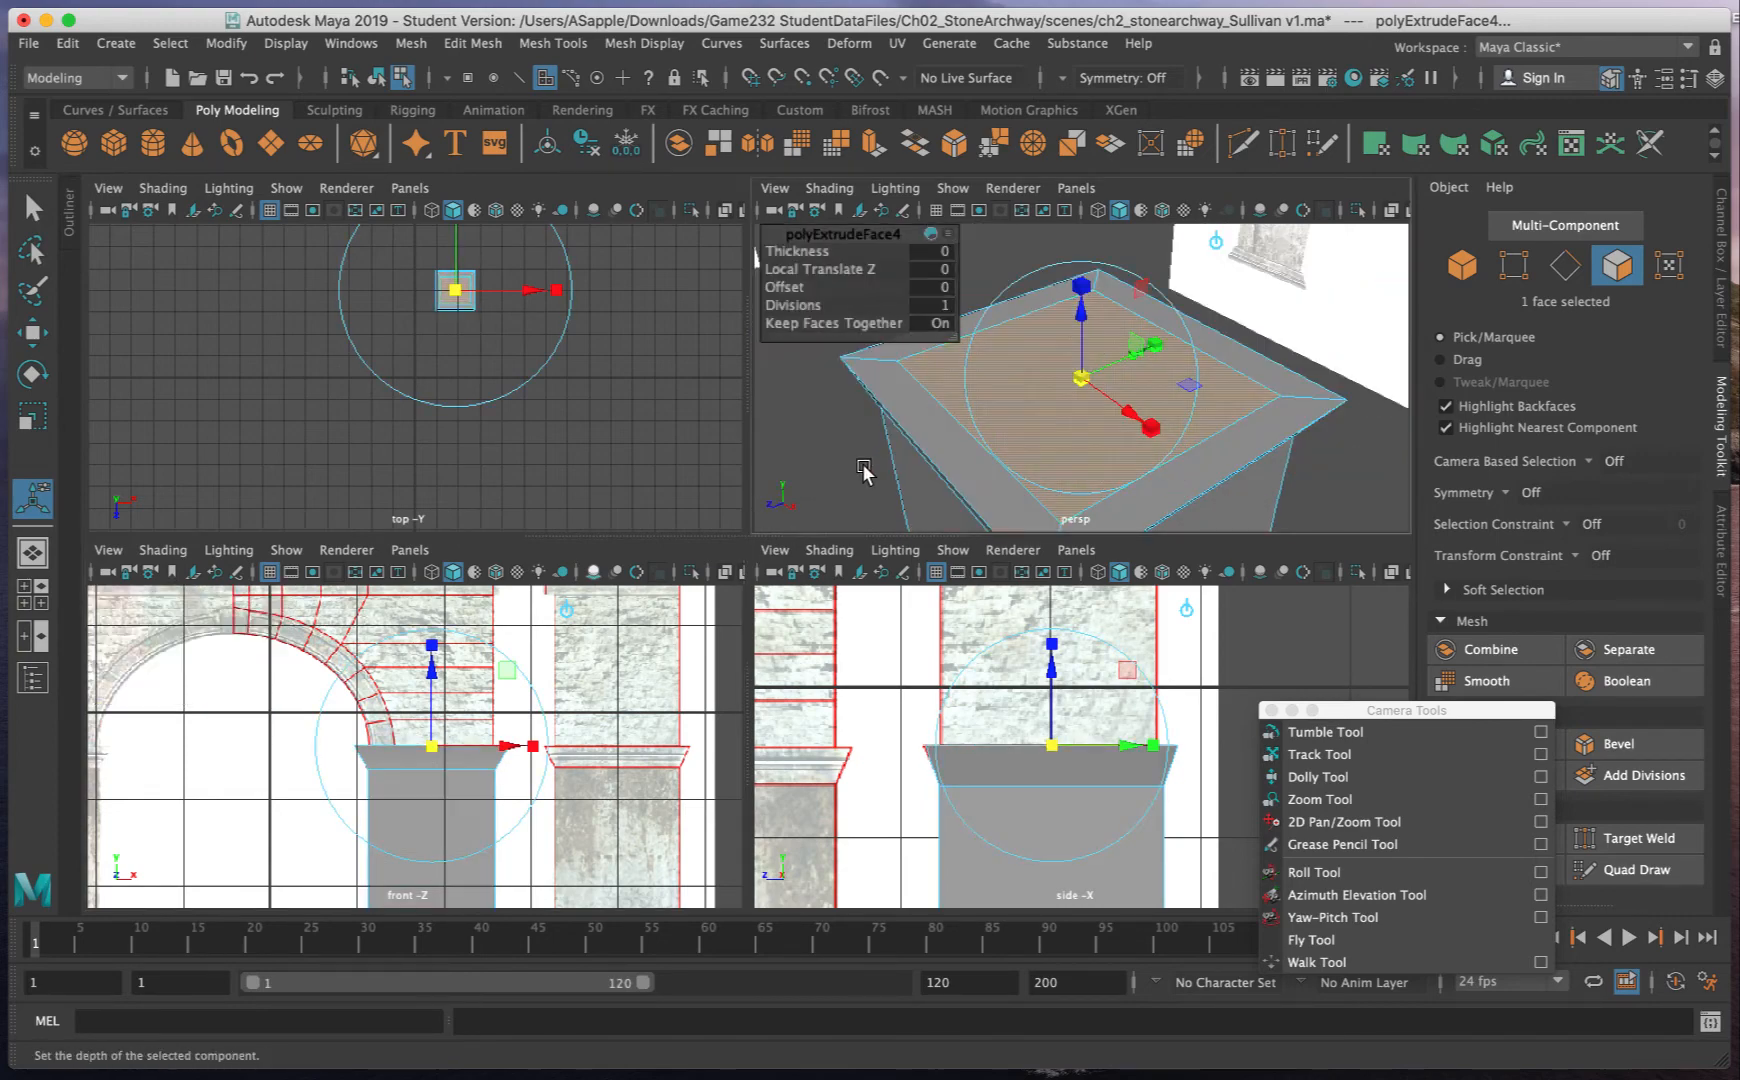
left_click_drag(875, 460, 1150, 390, "alt")
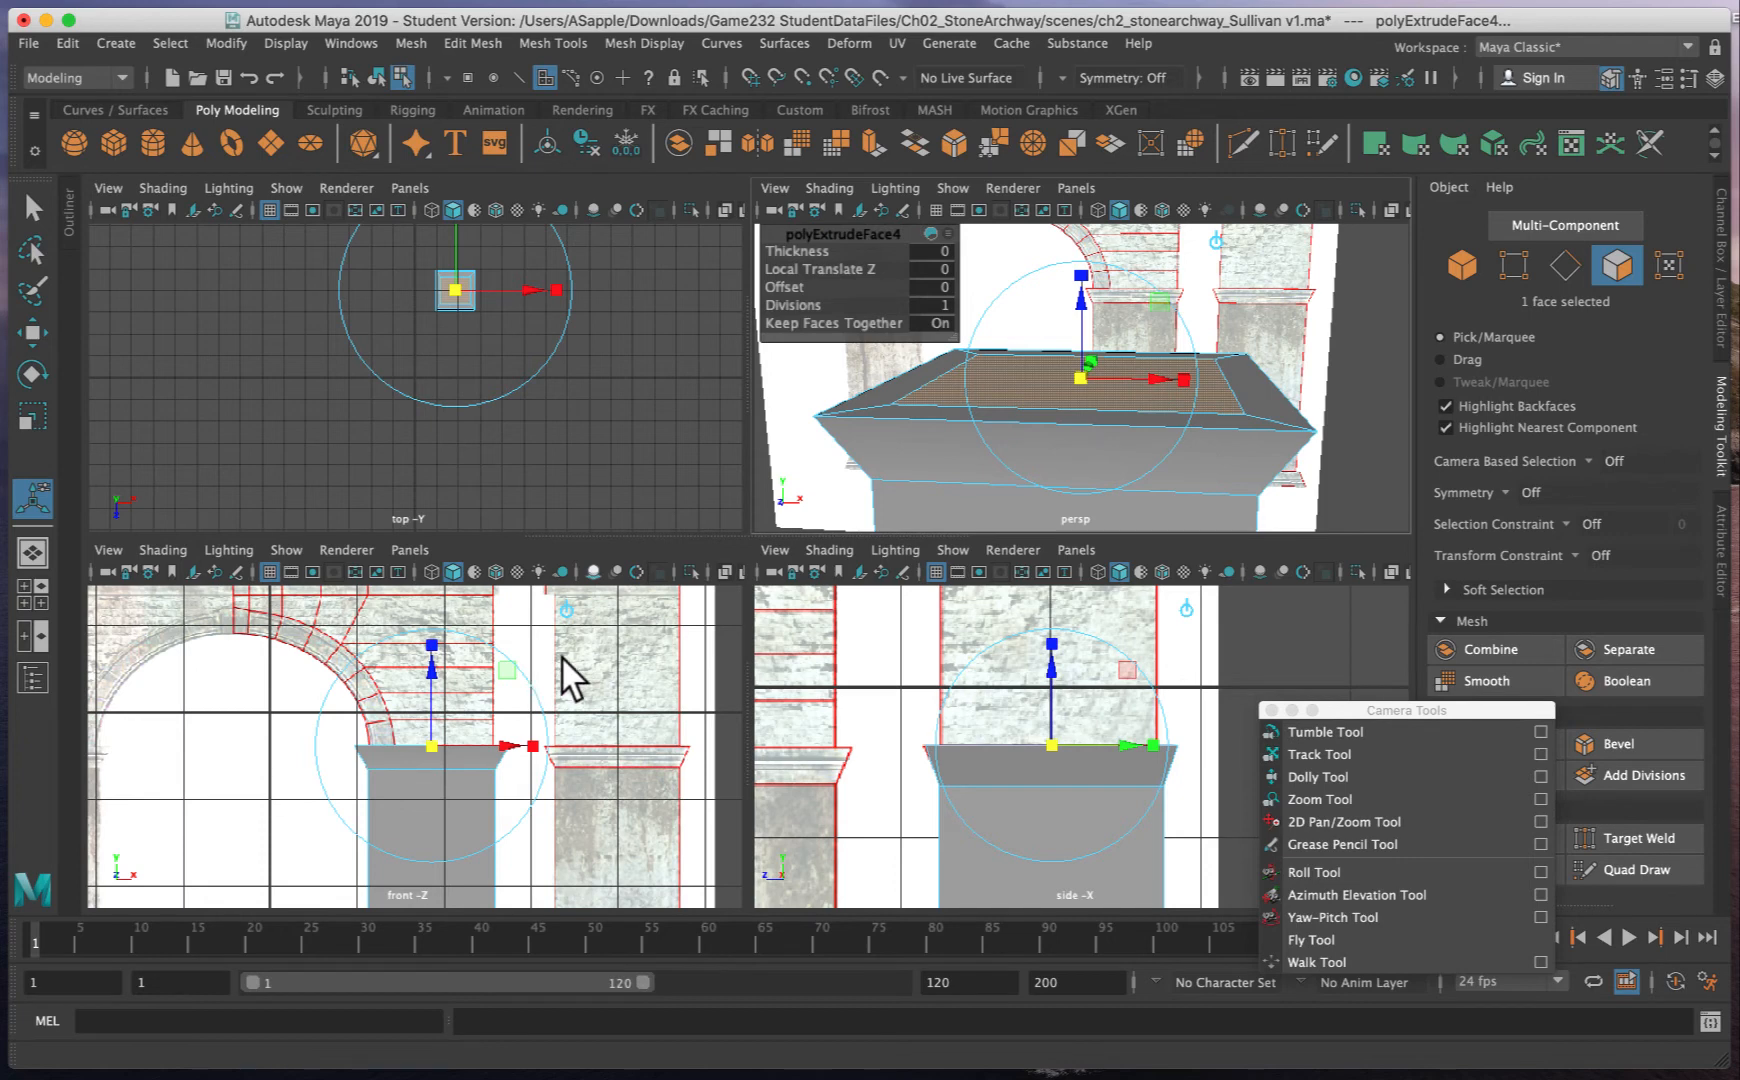
- Extrude the inset top face 1.727 upward to the underside of the upper molding in the front view
right_click_drag(636, 651, 563, 653, "alt")
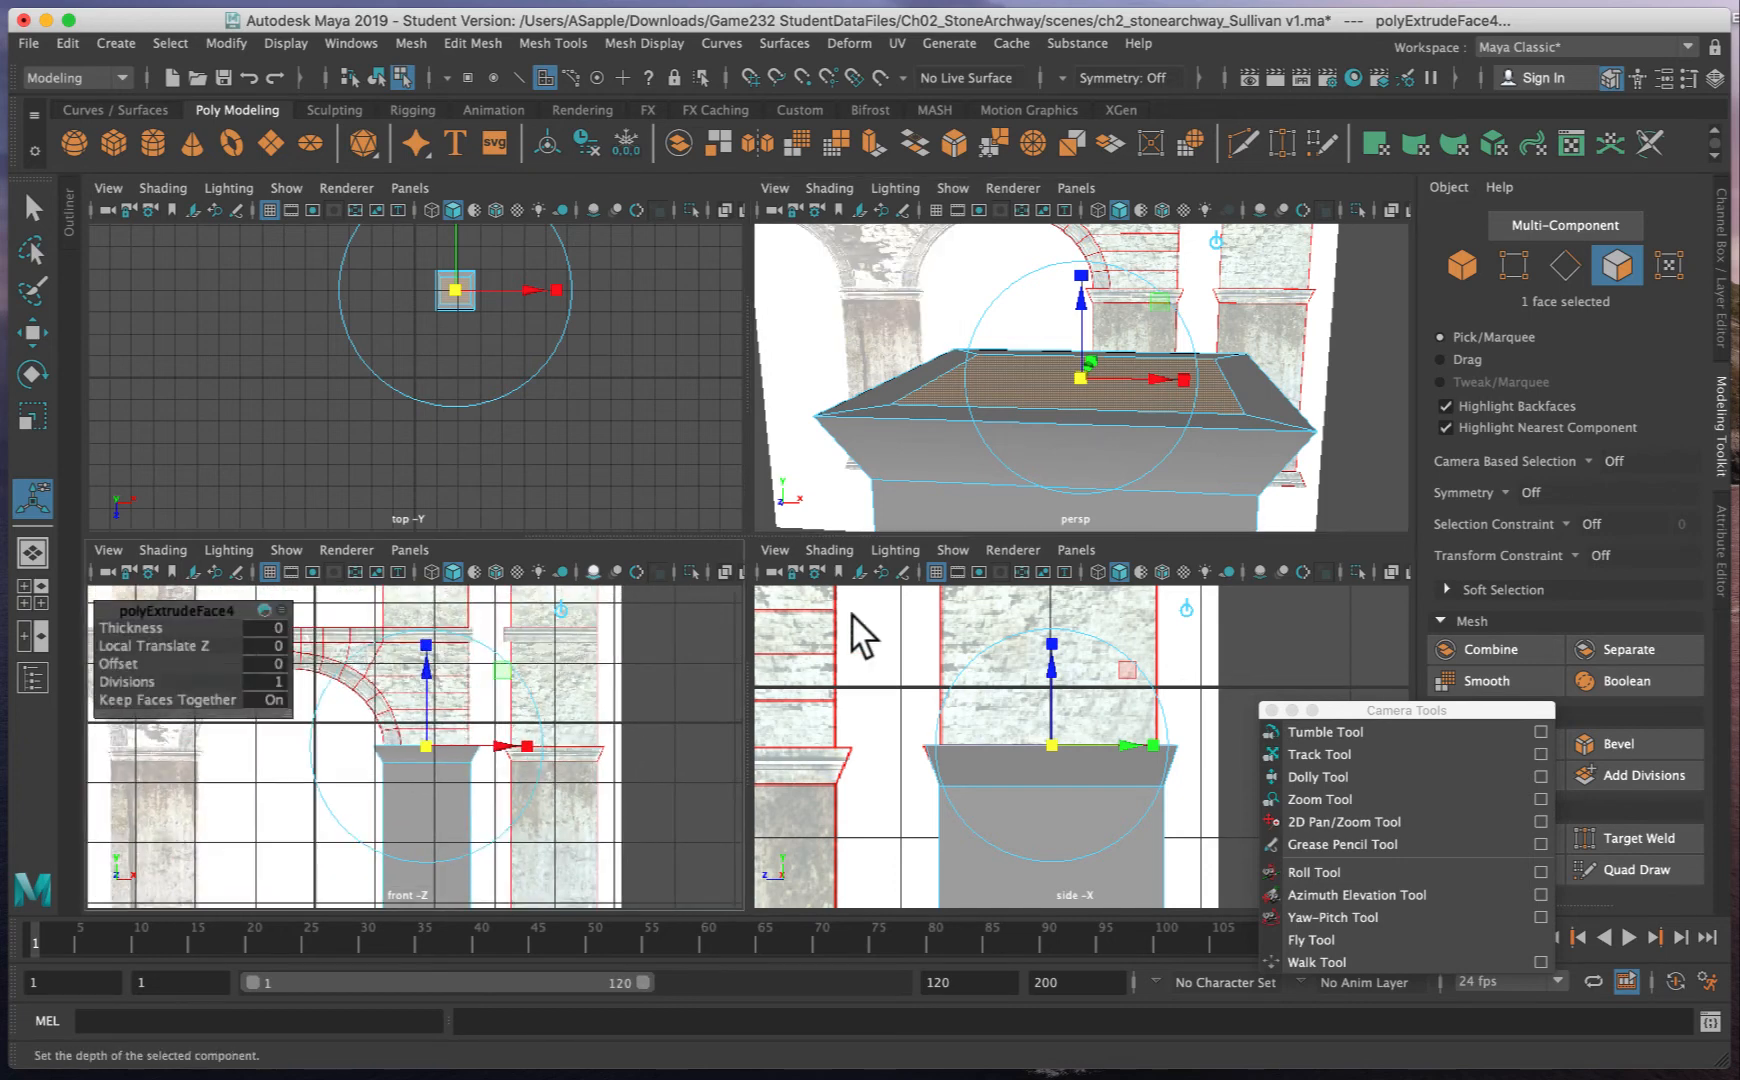
left_click_drag(1480, 711, 1466, 813)
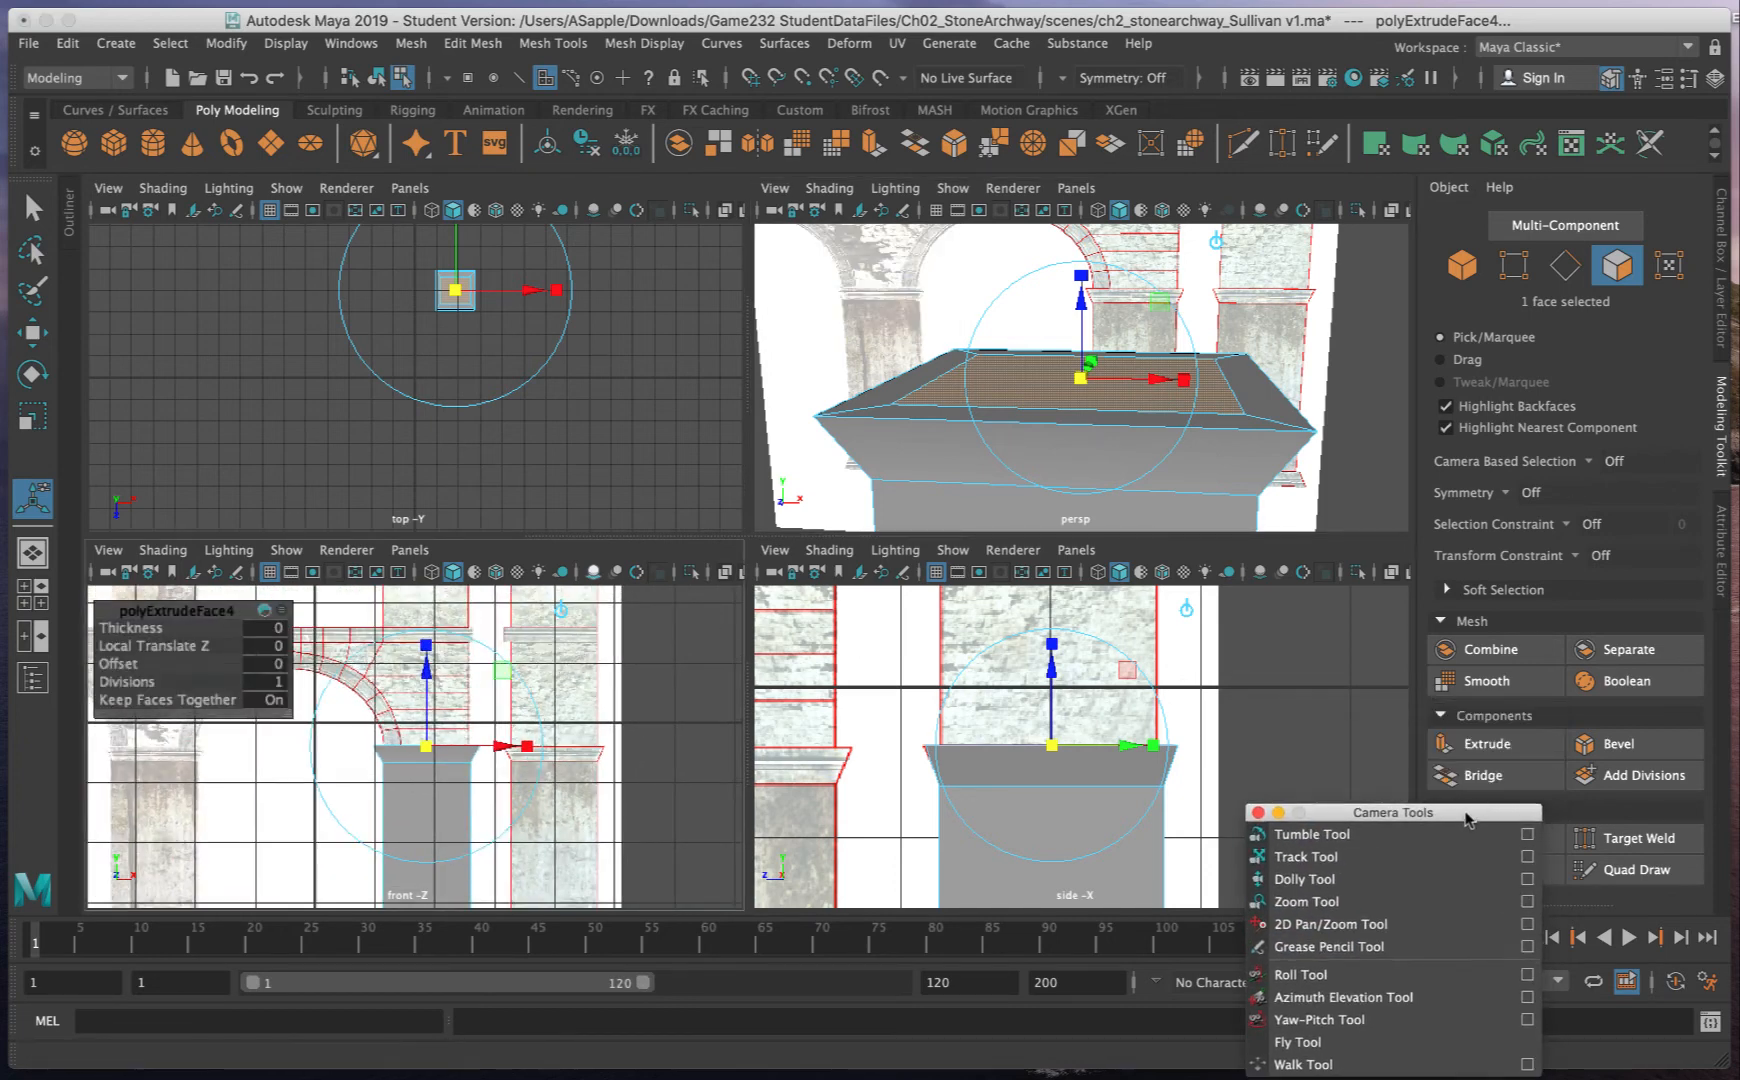
left_click(1480, 743)
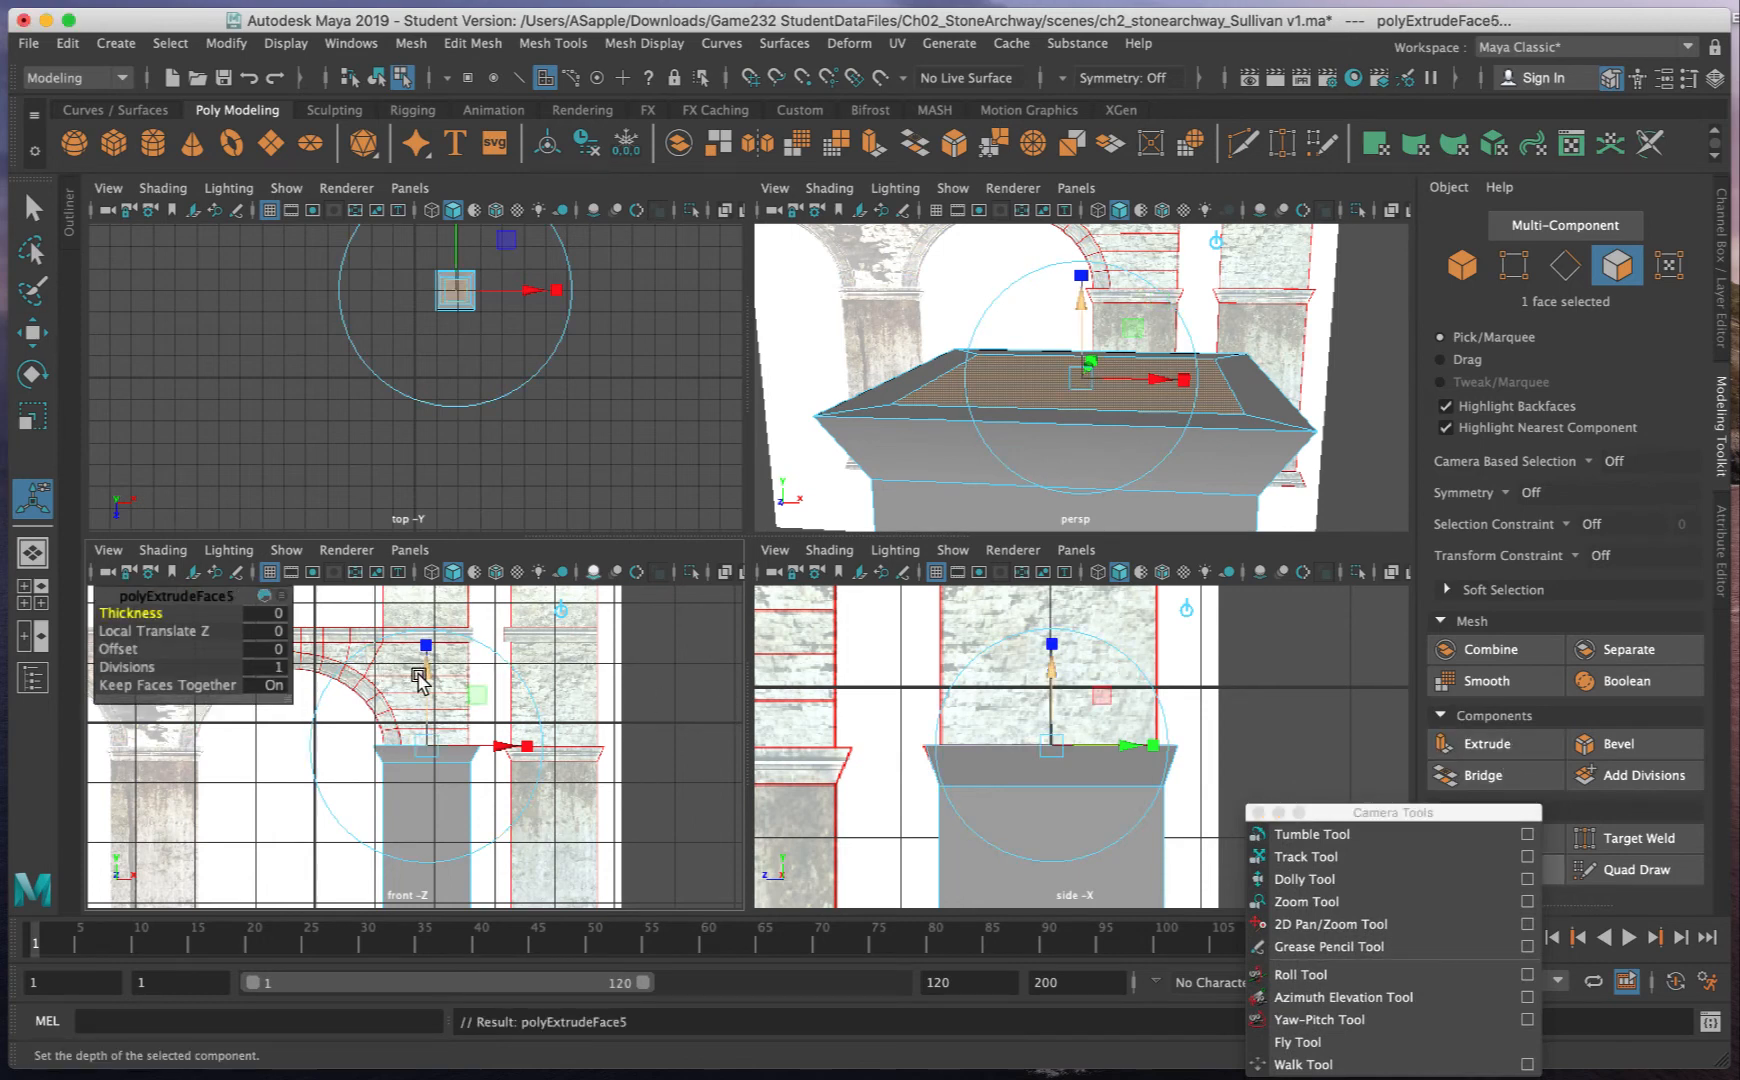
left_click_drag(426, 678, 425, 566)
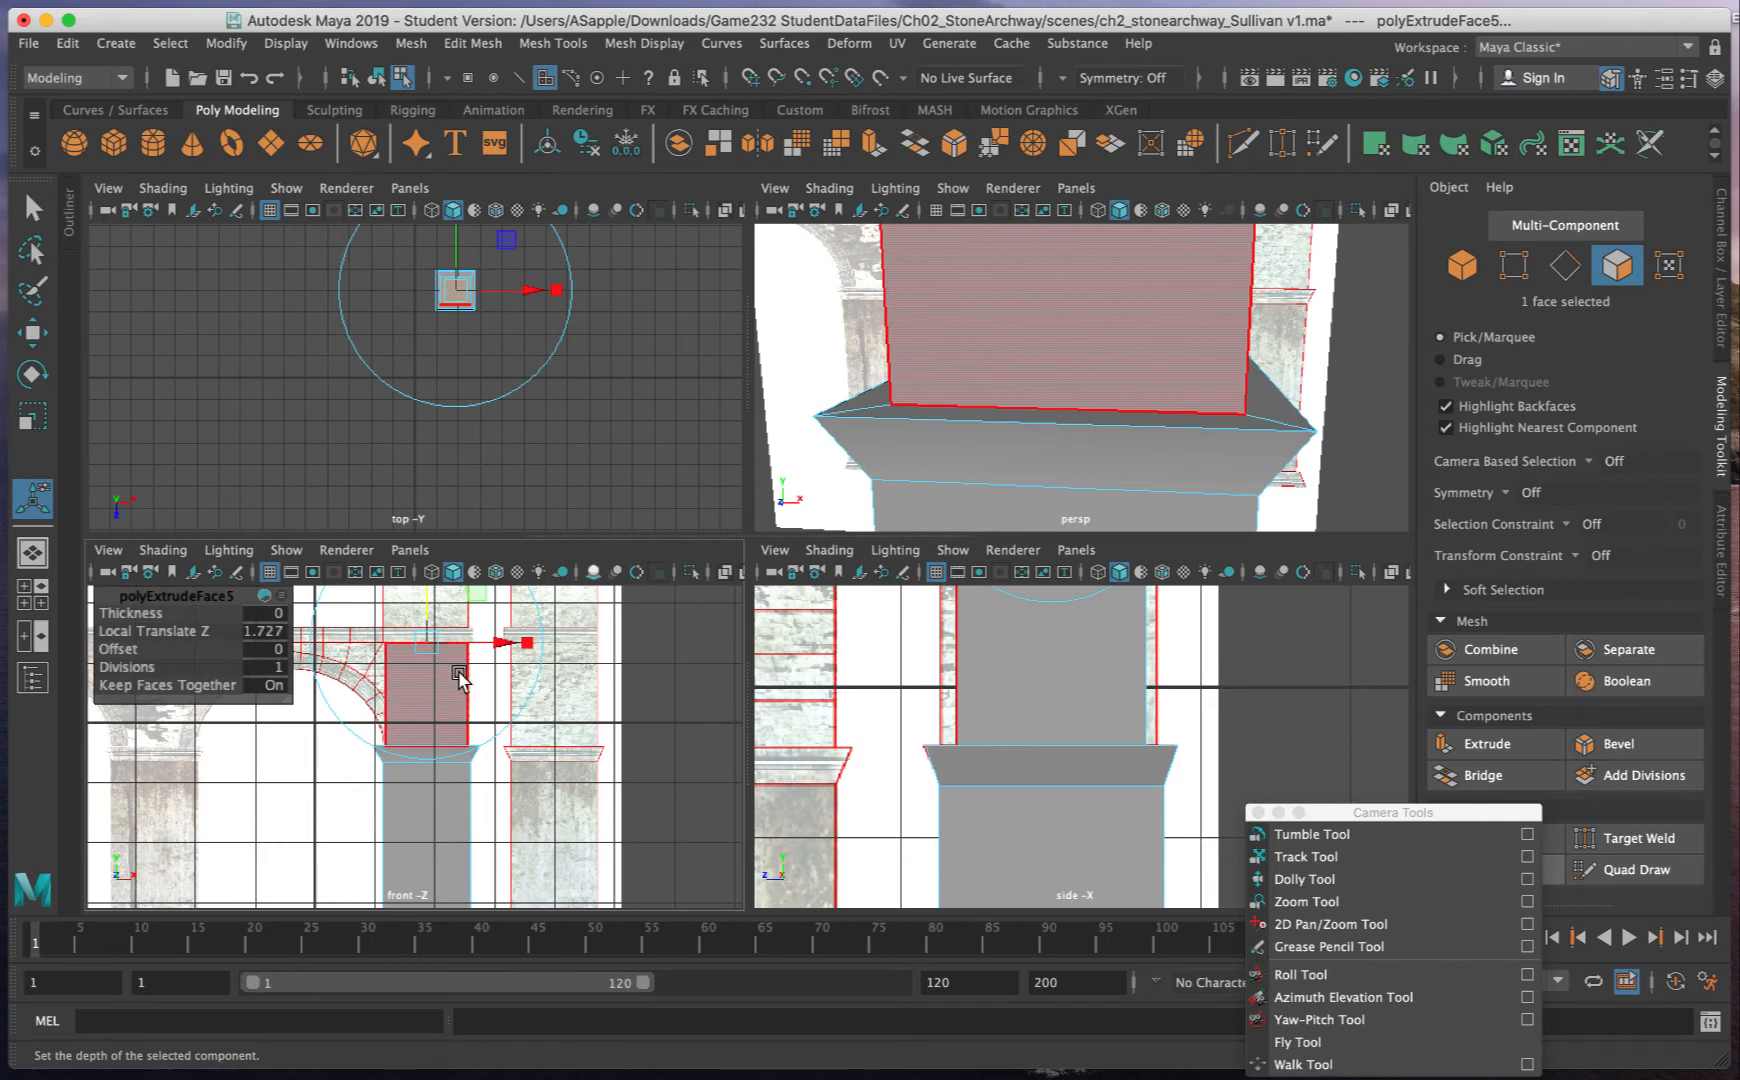
left_click(535, 728)
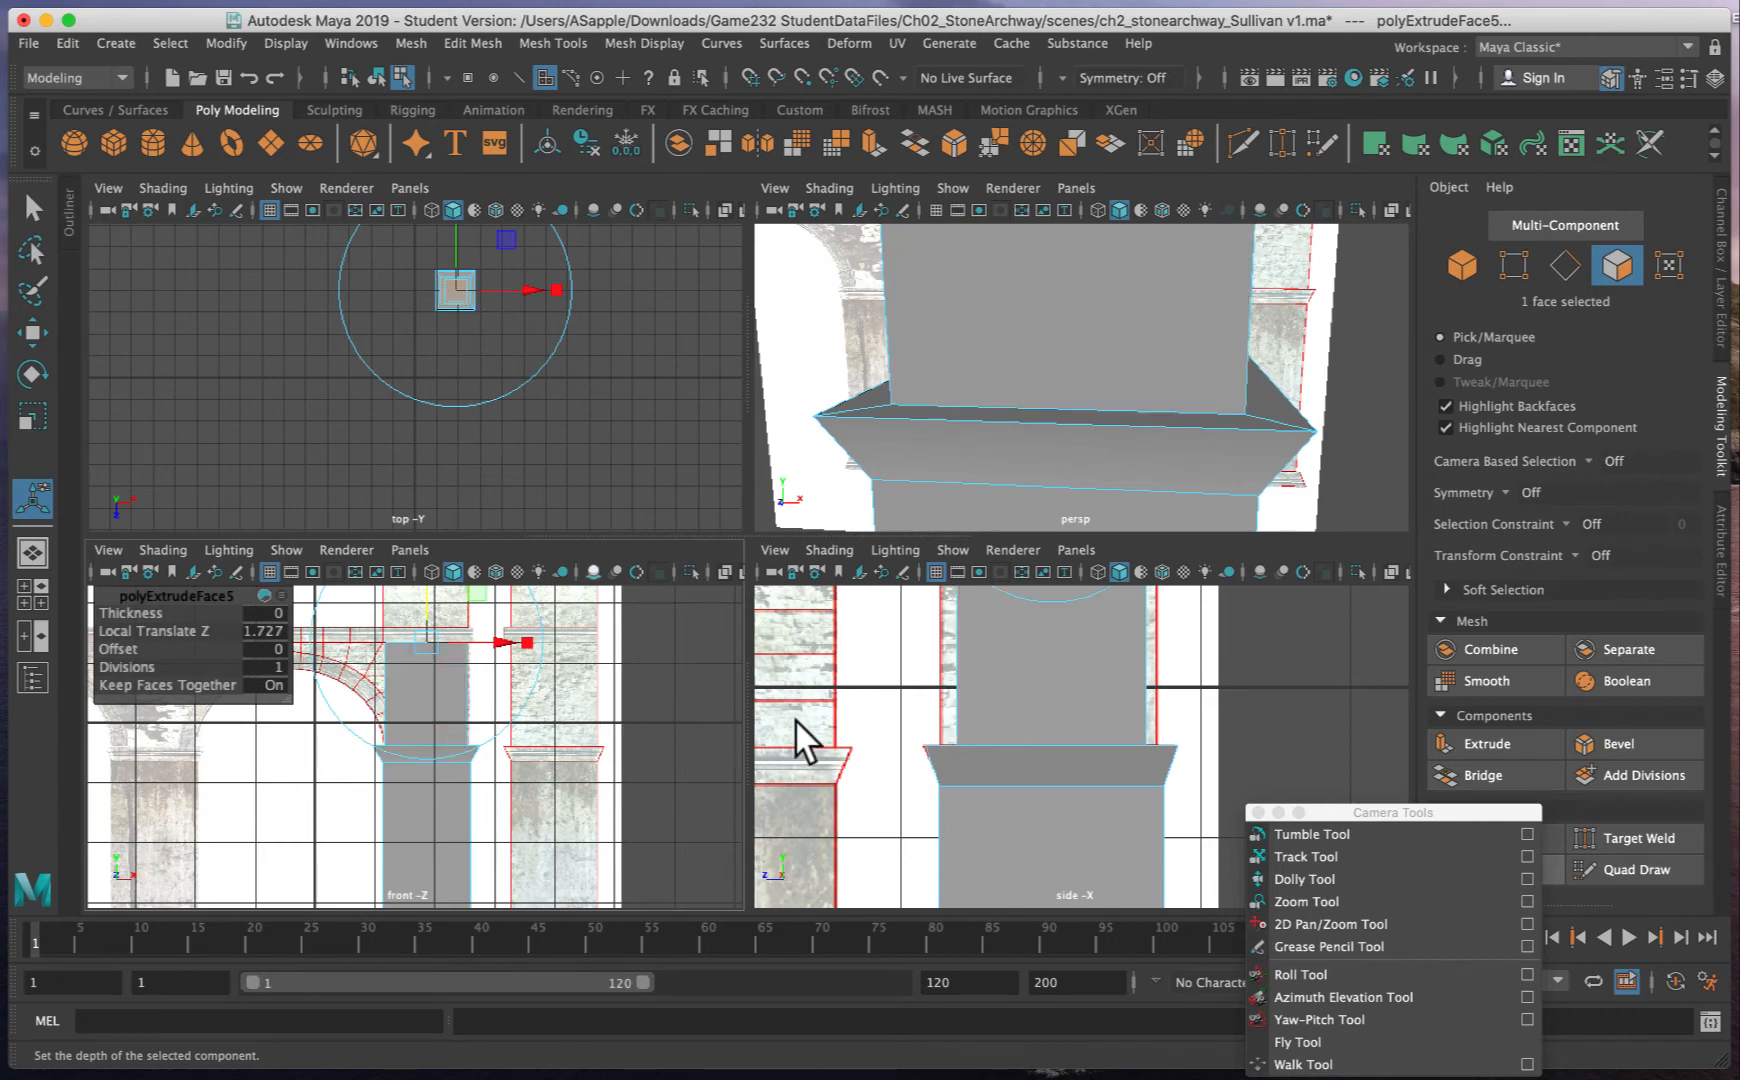
- Insert four horizontal edge loops around the upper block, aligned with the arch's stone joints in the front view
left_click(483, 43)
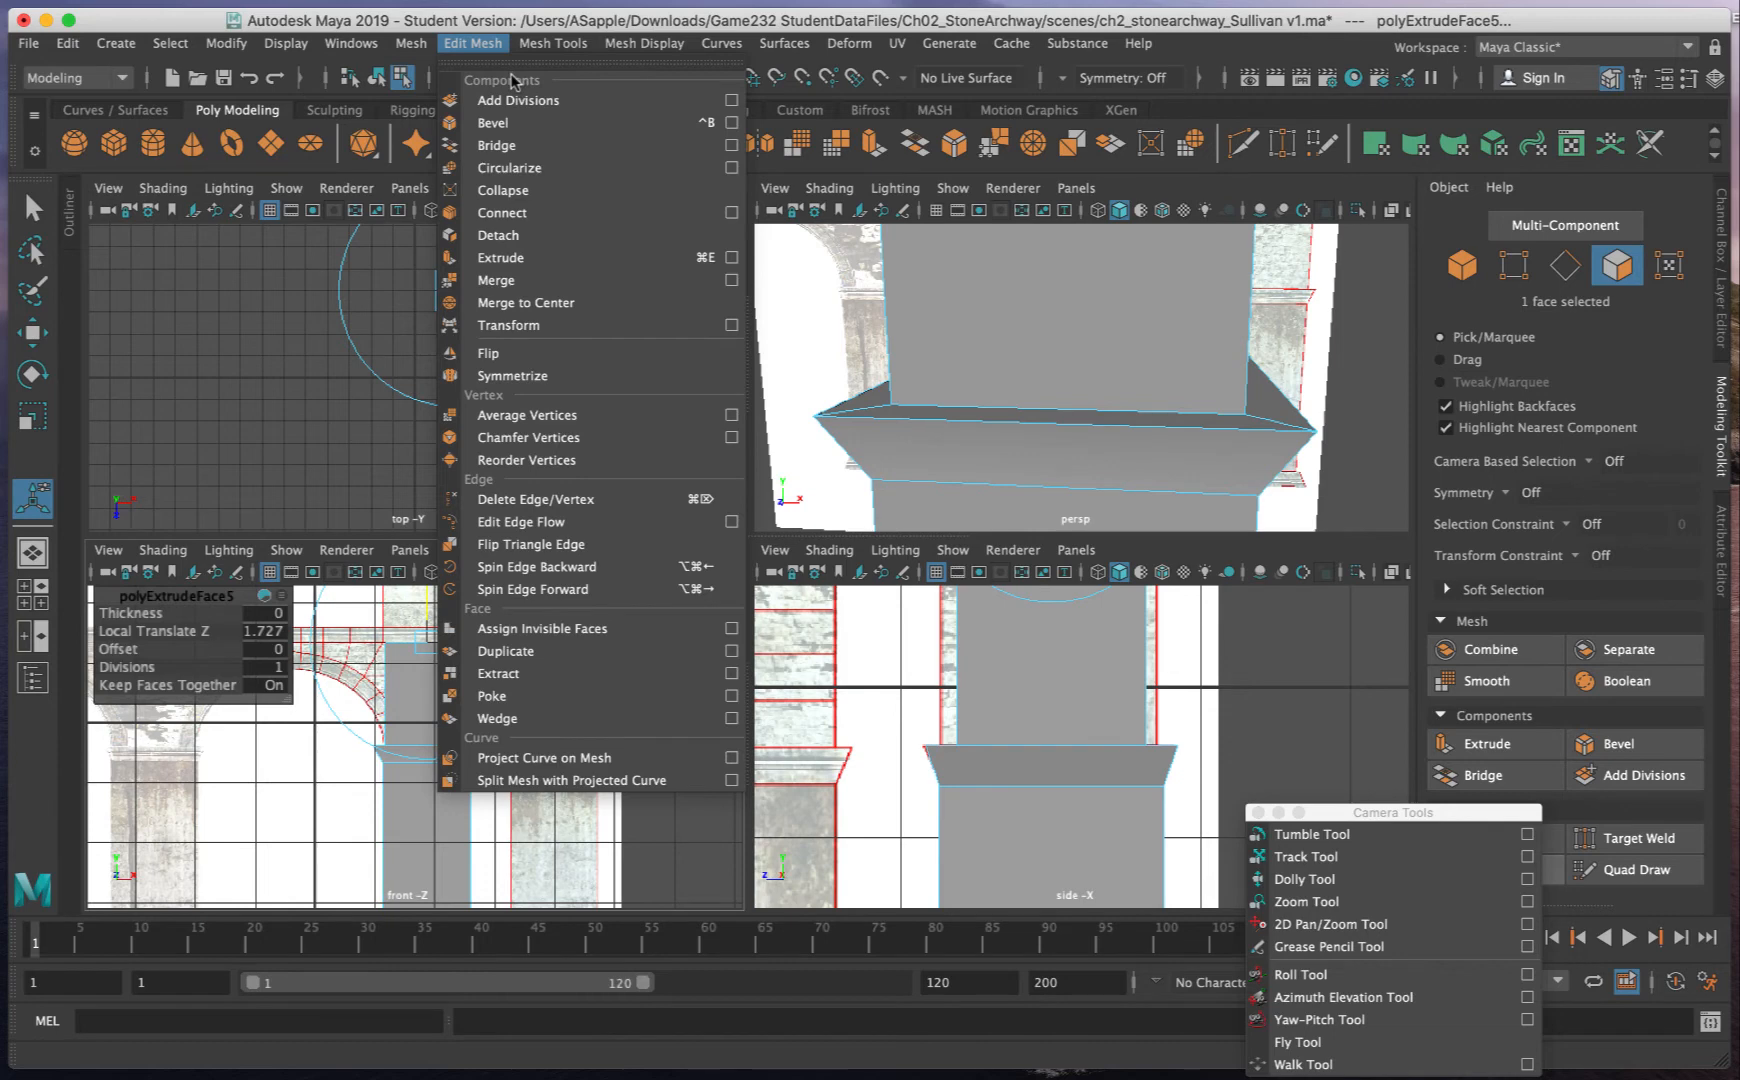
mouse_move(542, 38)
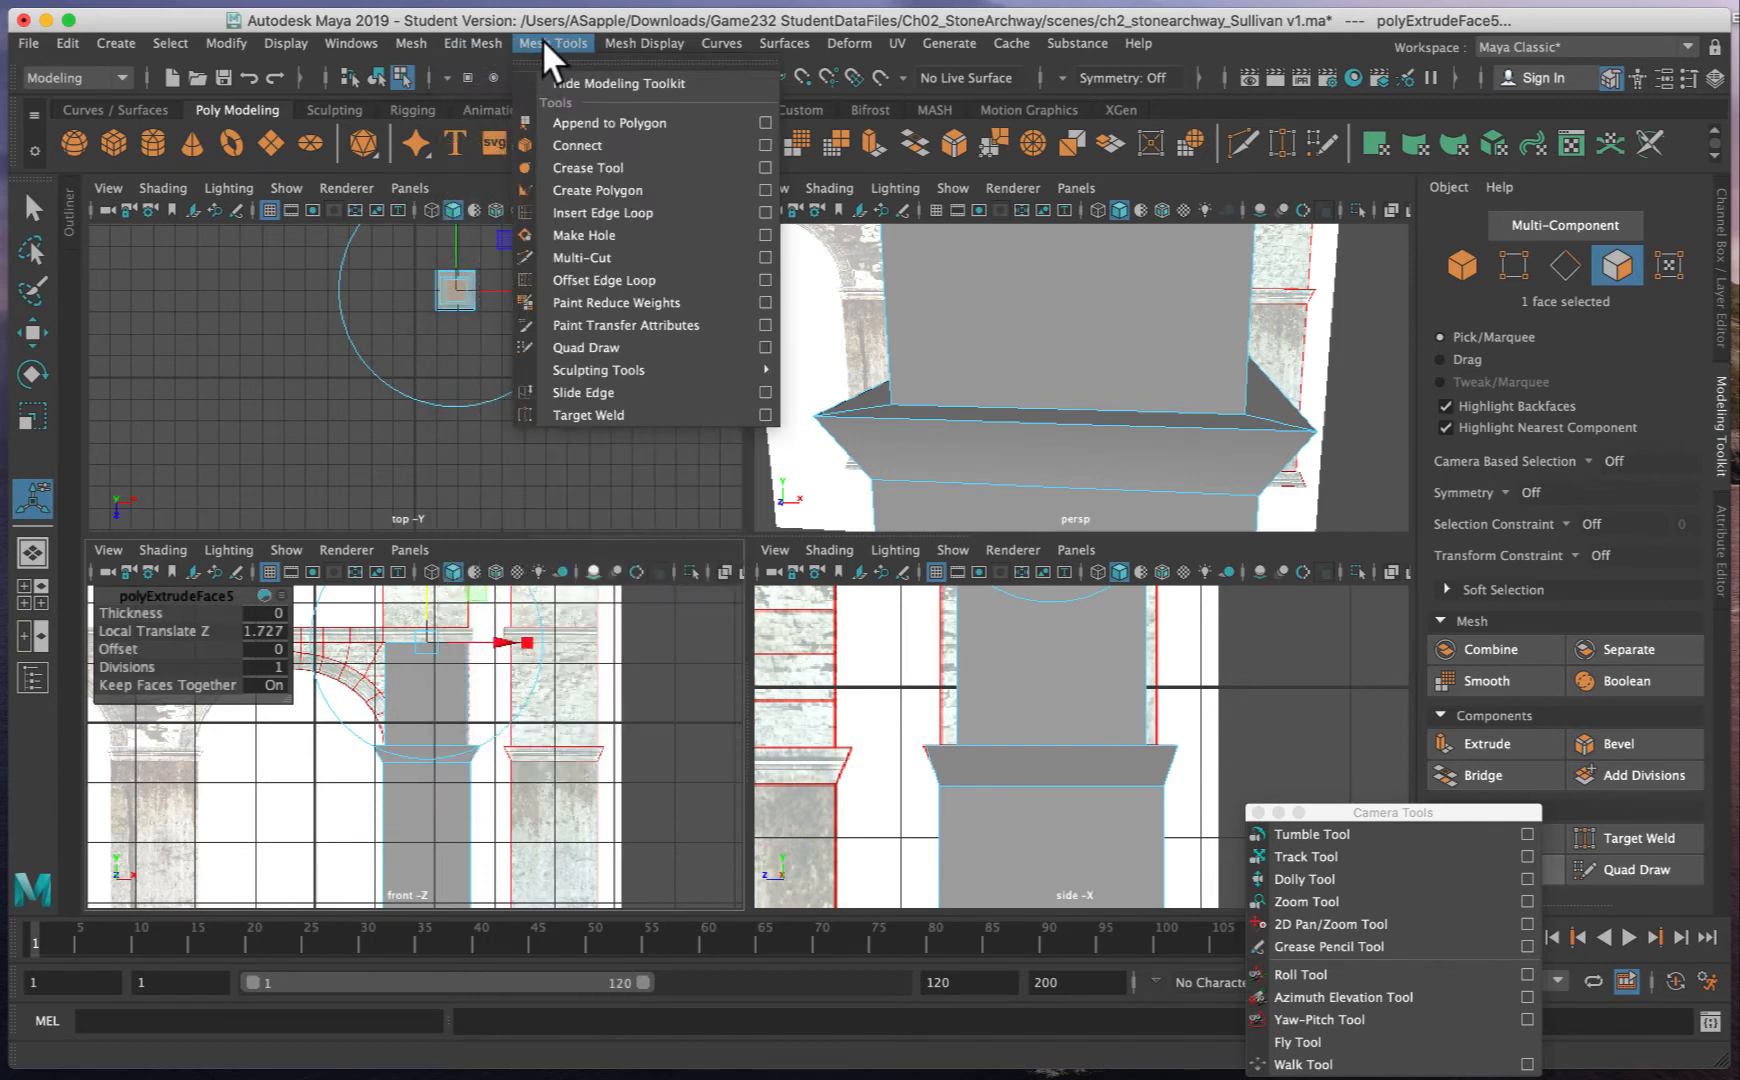
left_click(594, 213)
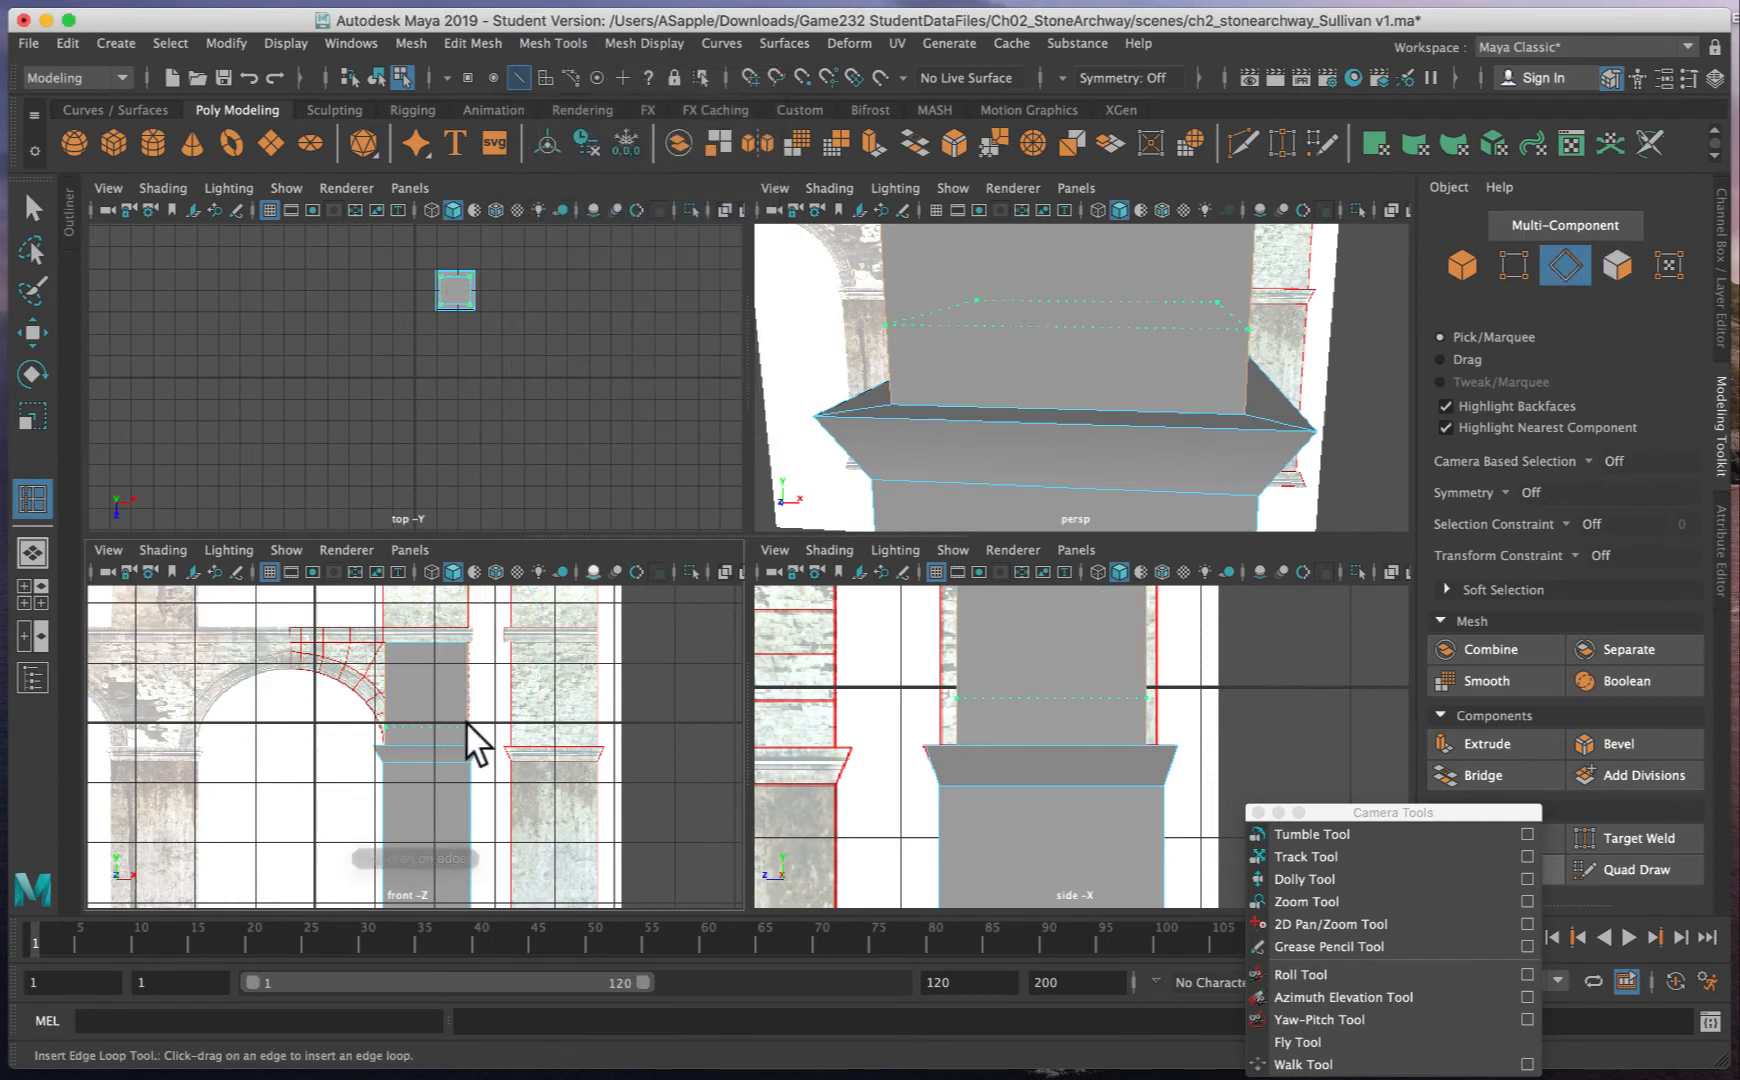
left_click_drag(466, 722, 465, 704)
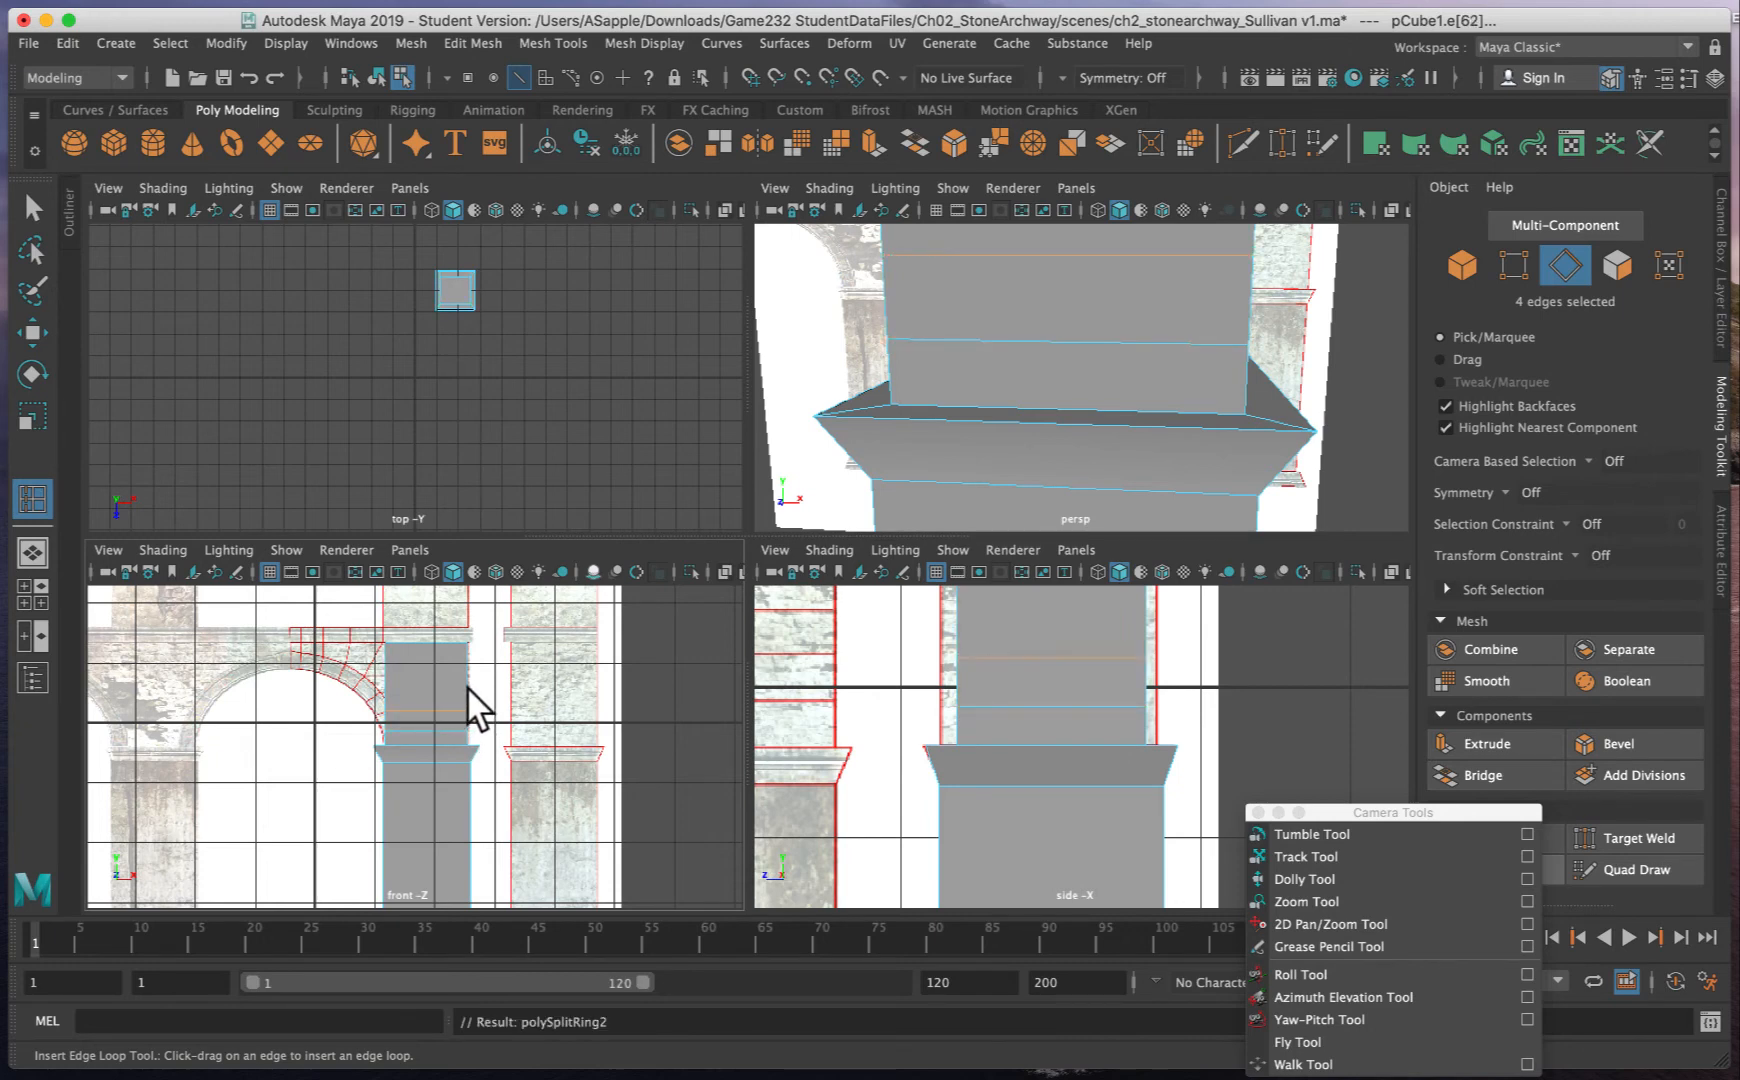
left_click_drag(464, 685, 465, 667)
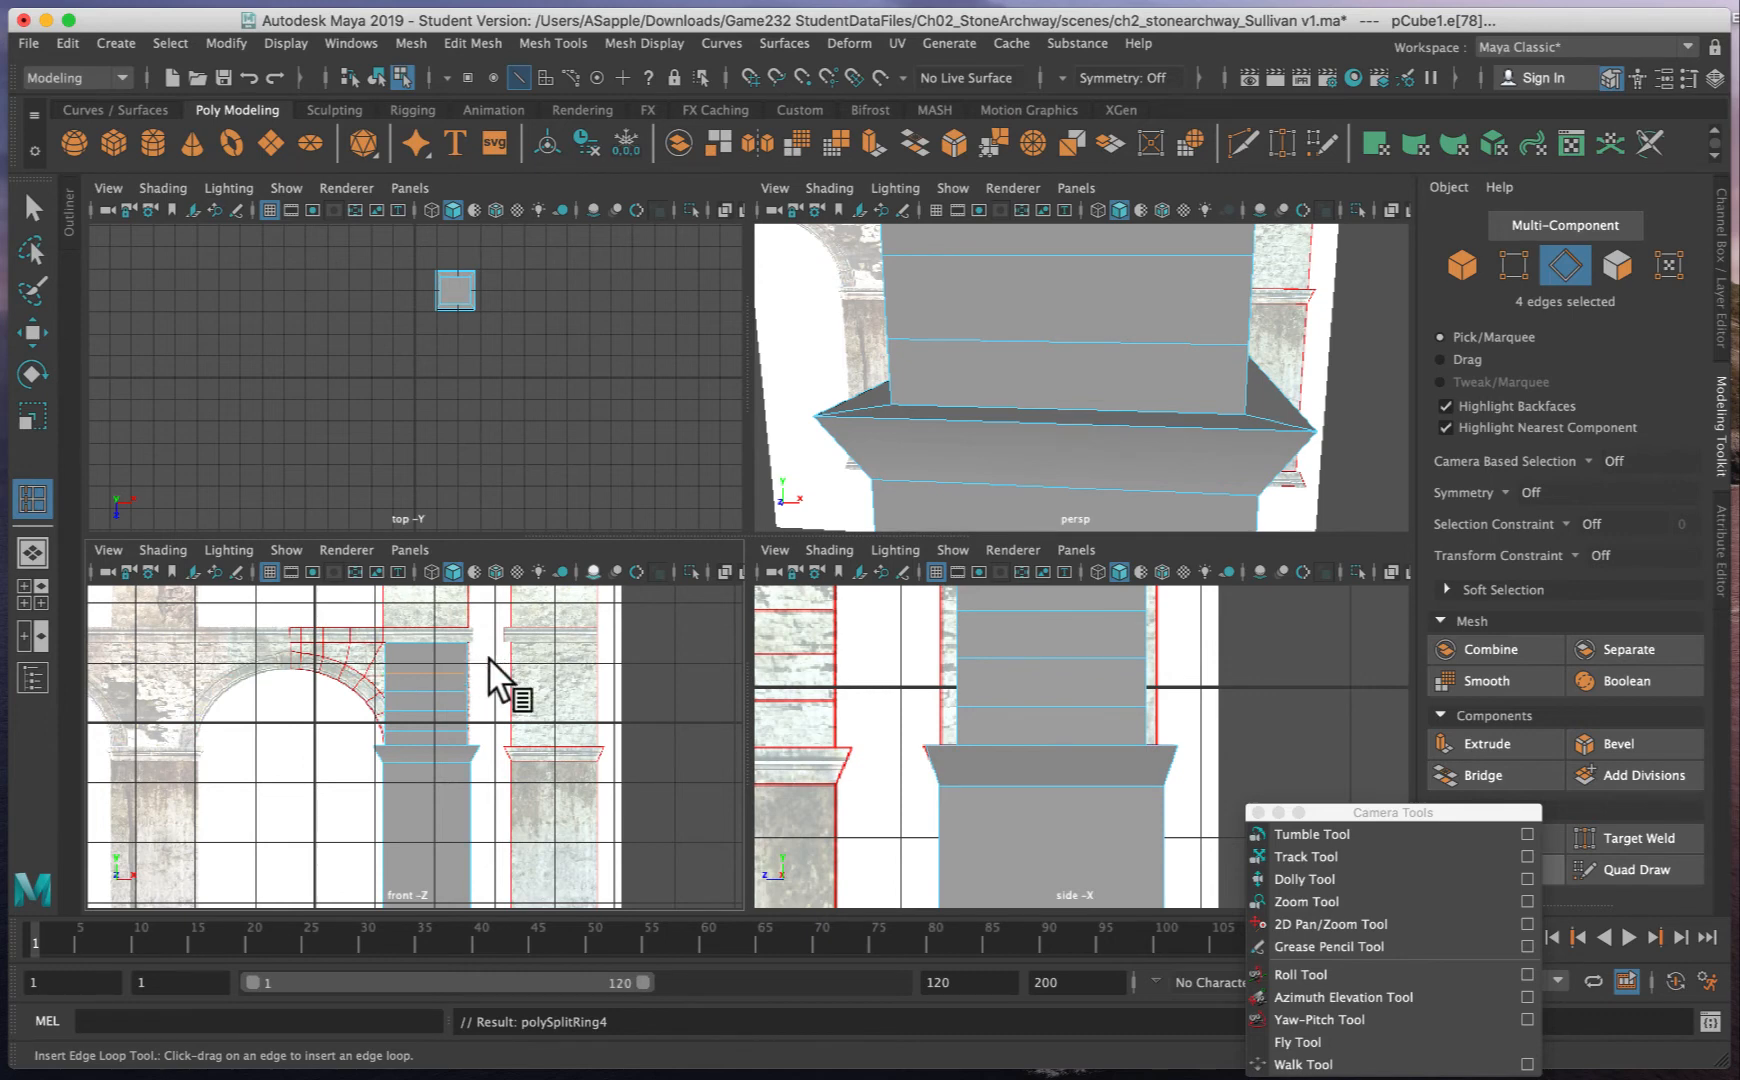
key("q")
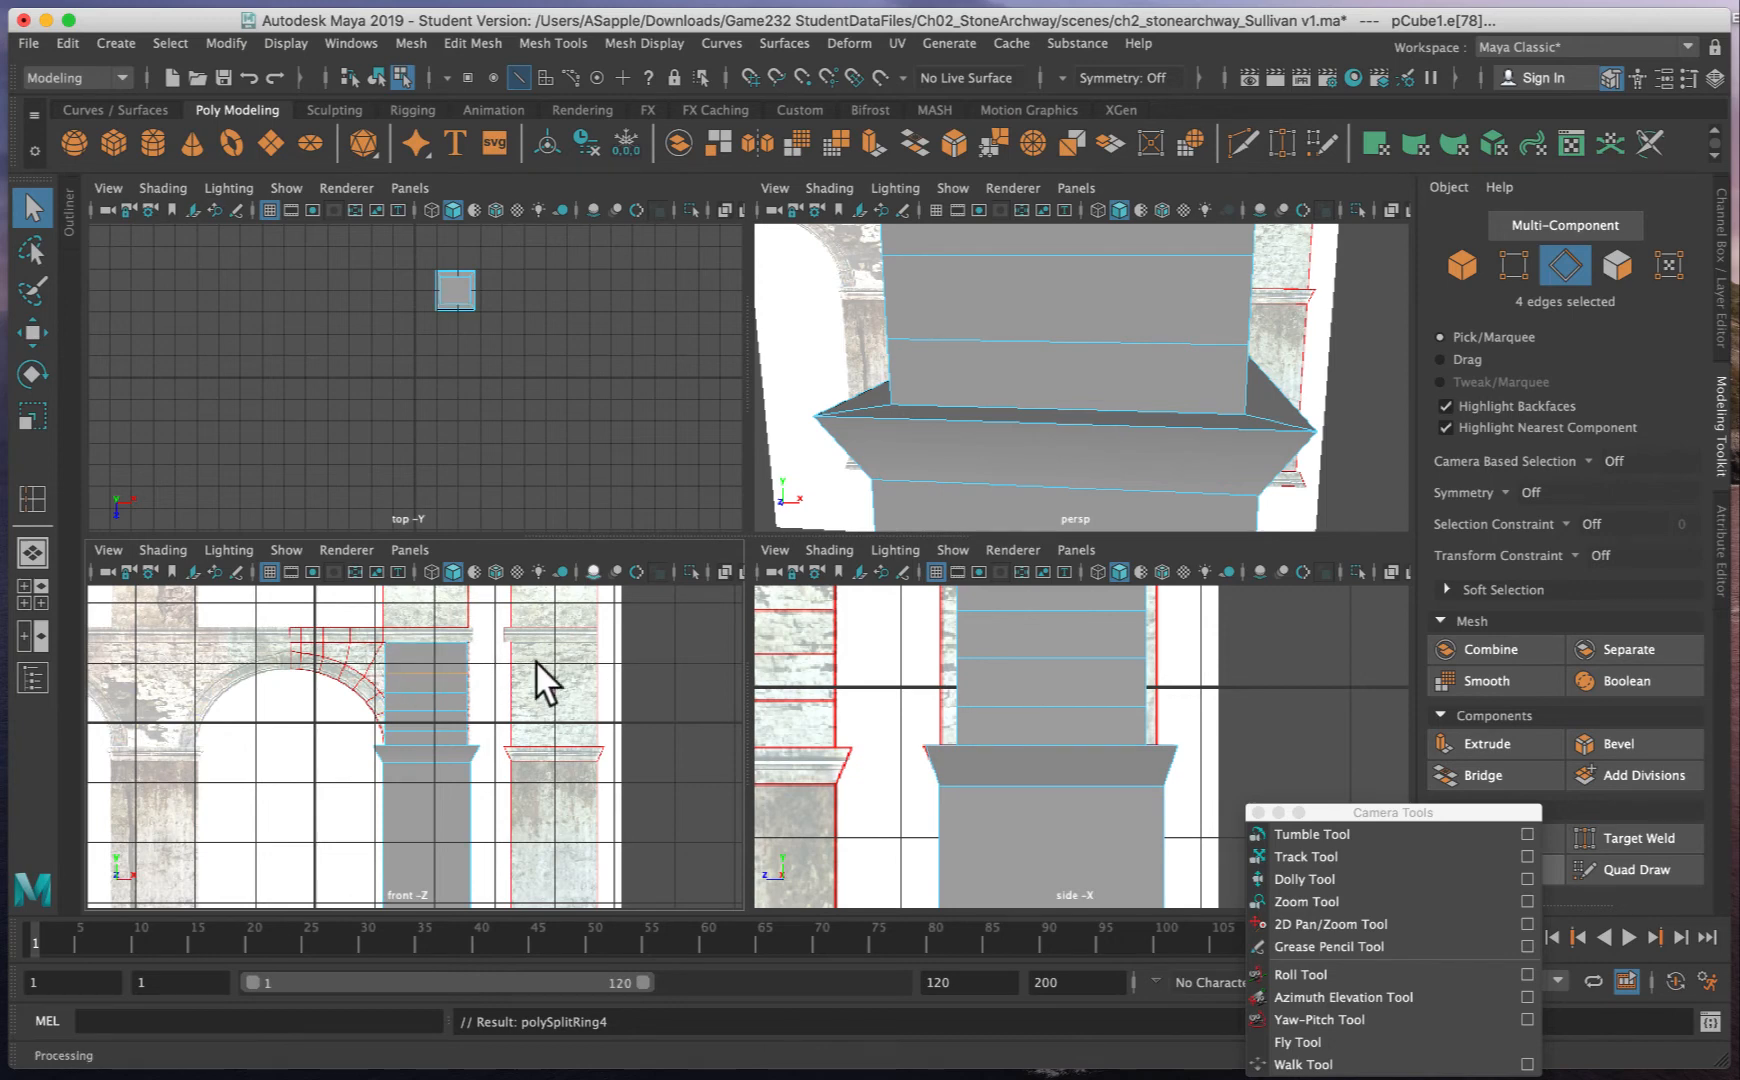
- Save the scene, accepting the student-version notice, and save it again in the scenes folder as version v2
key("super+s")
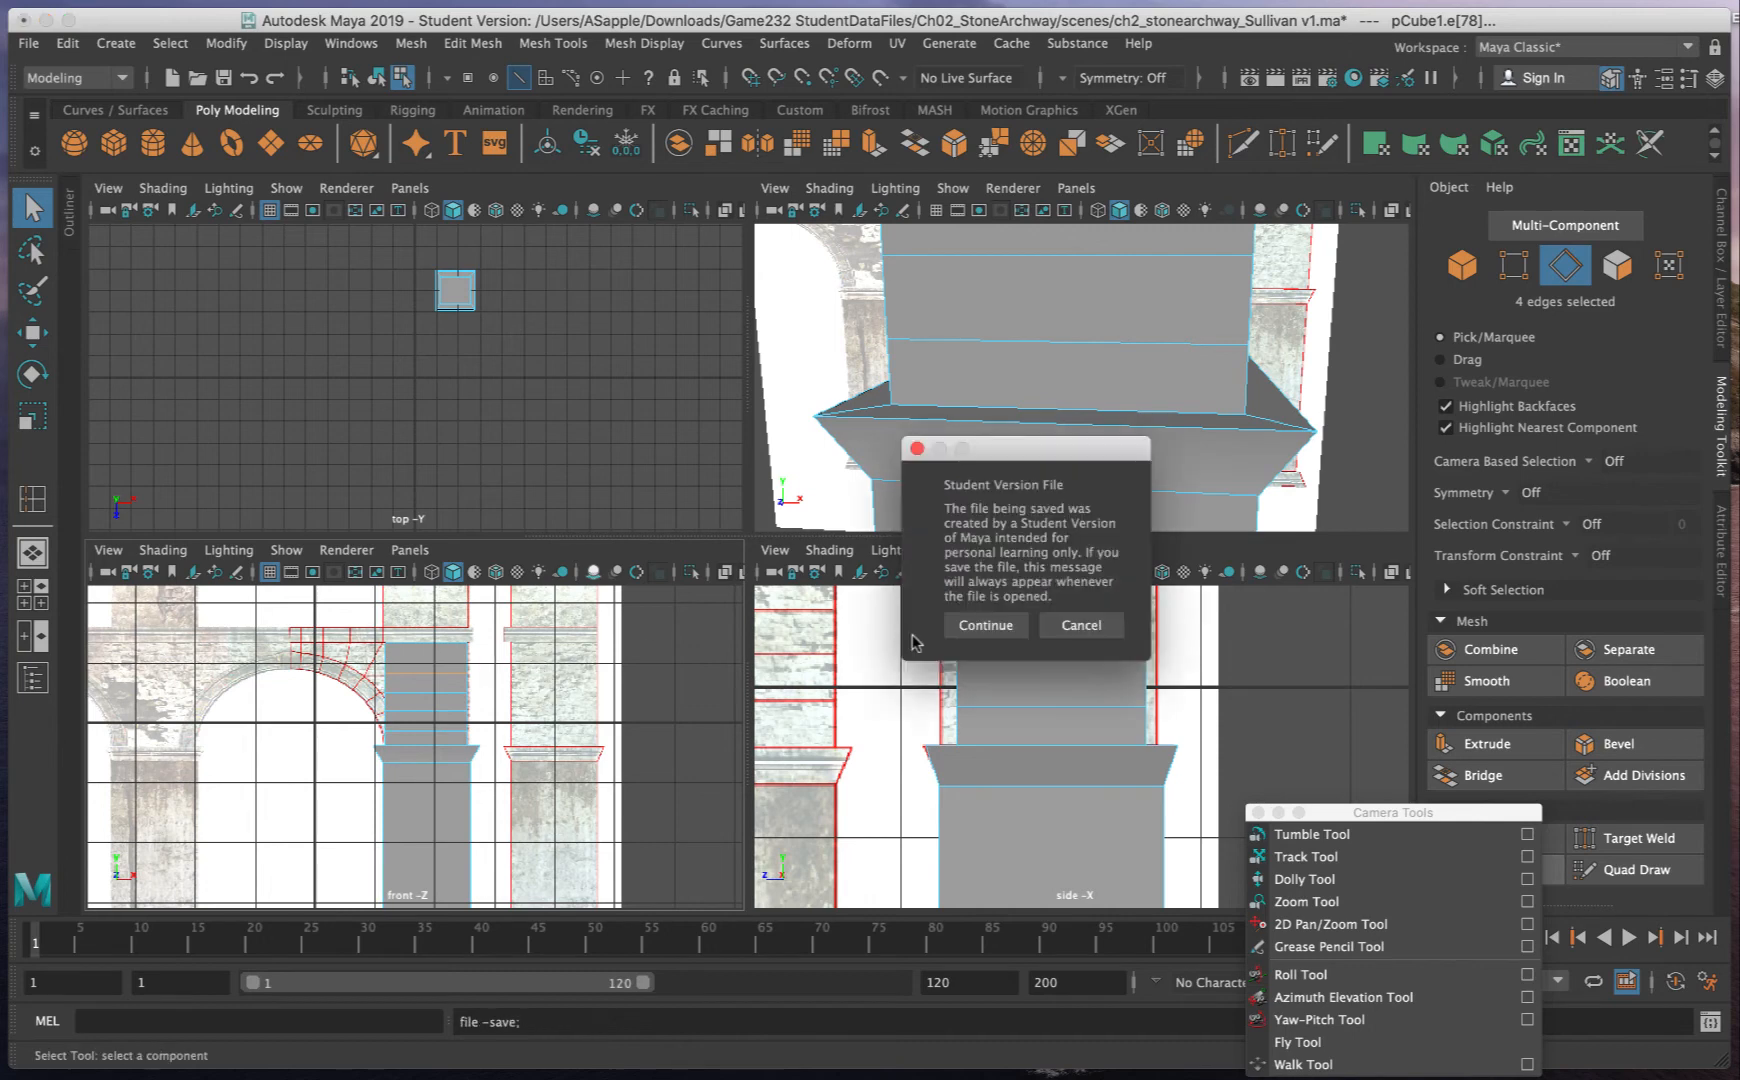
left_click(972, 624)
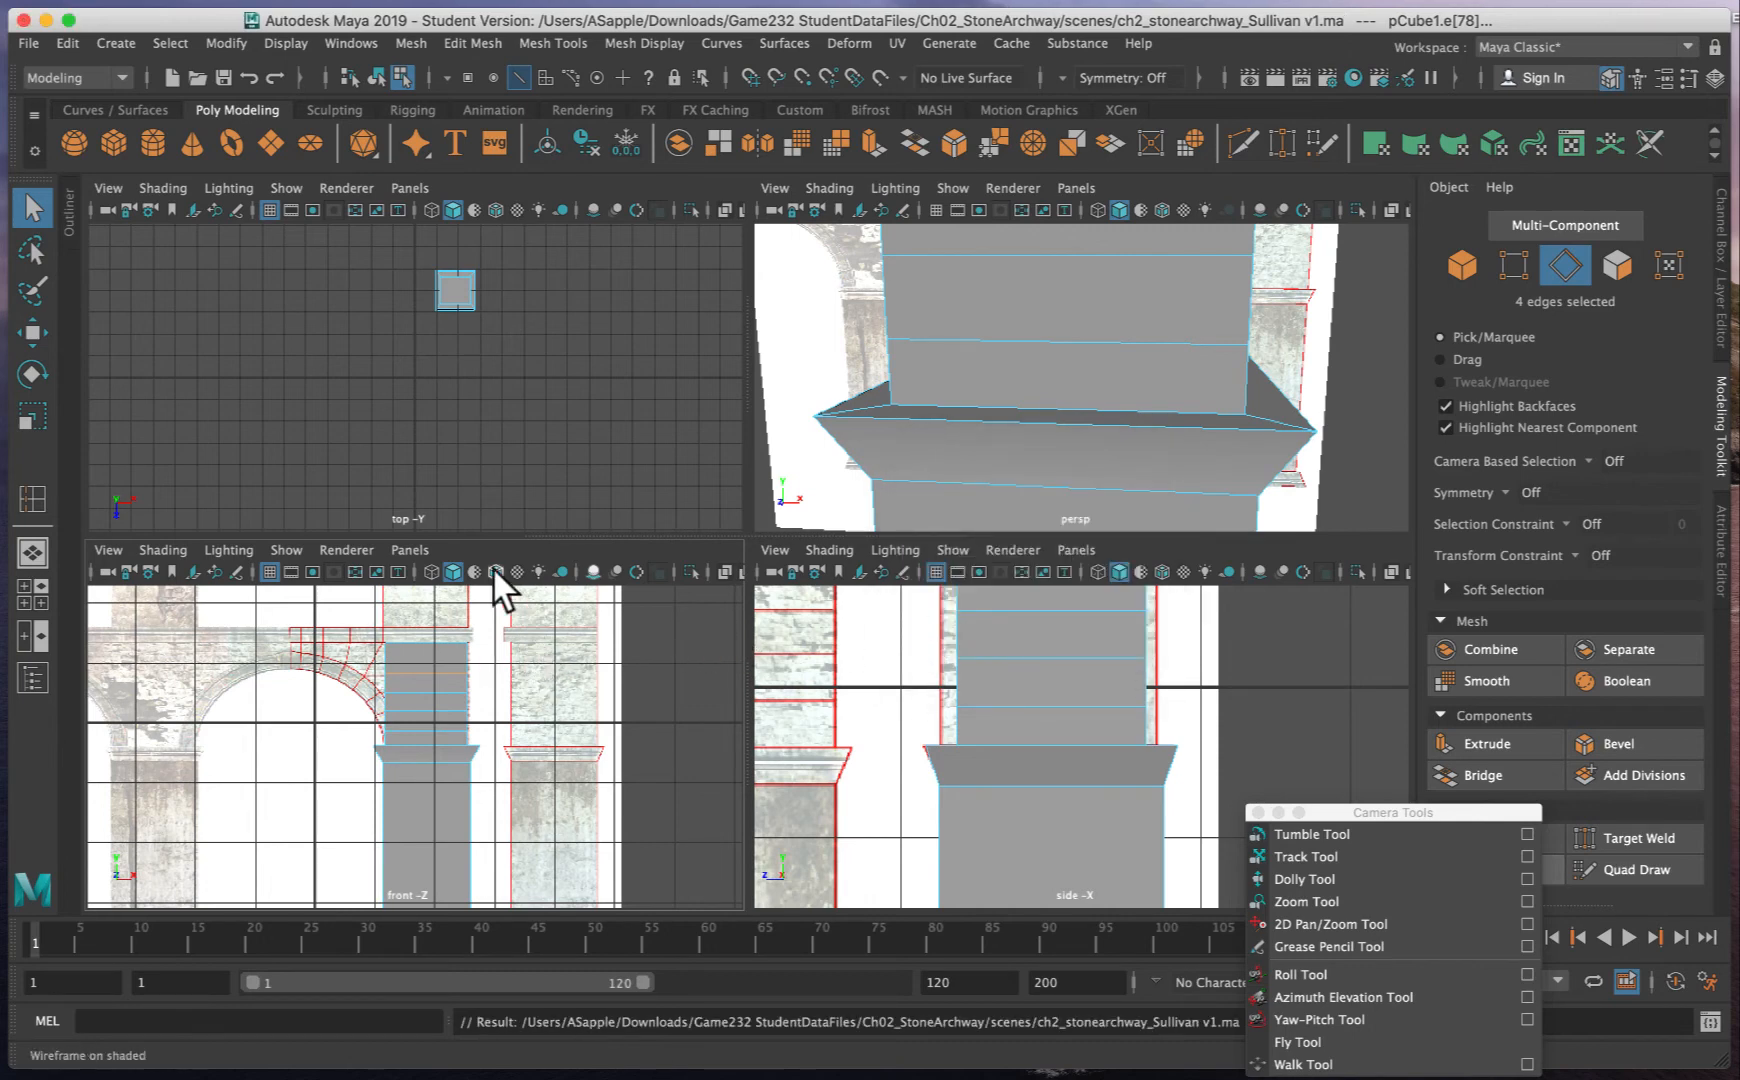
left_click(28, 43)
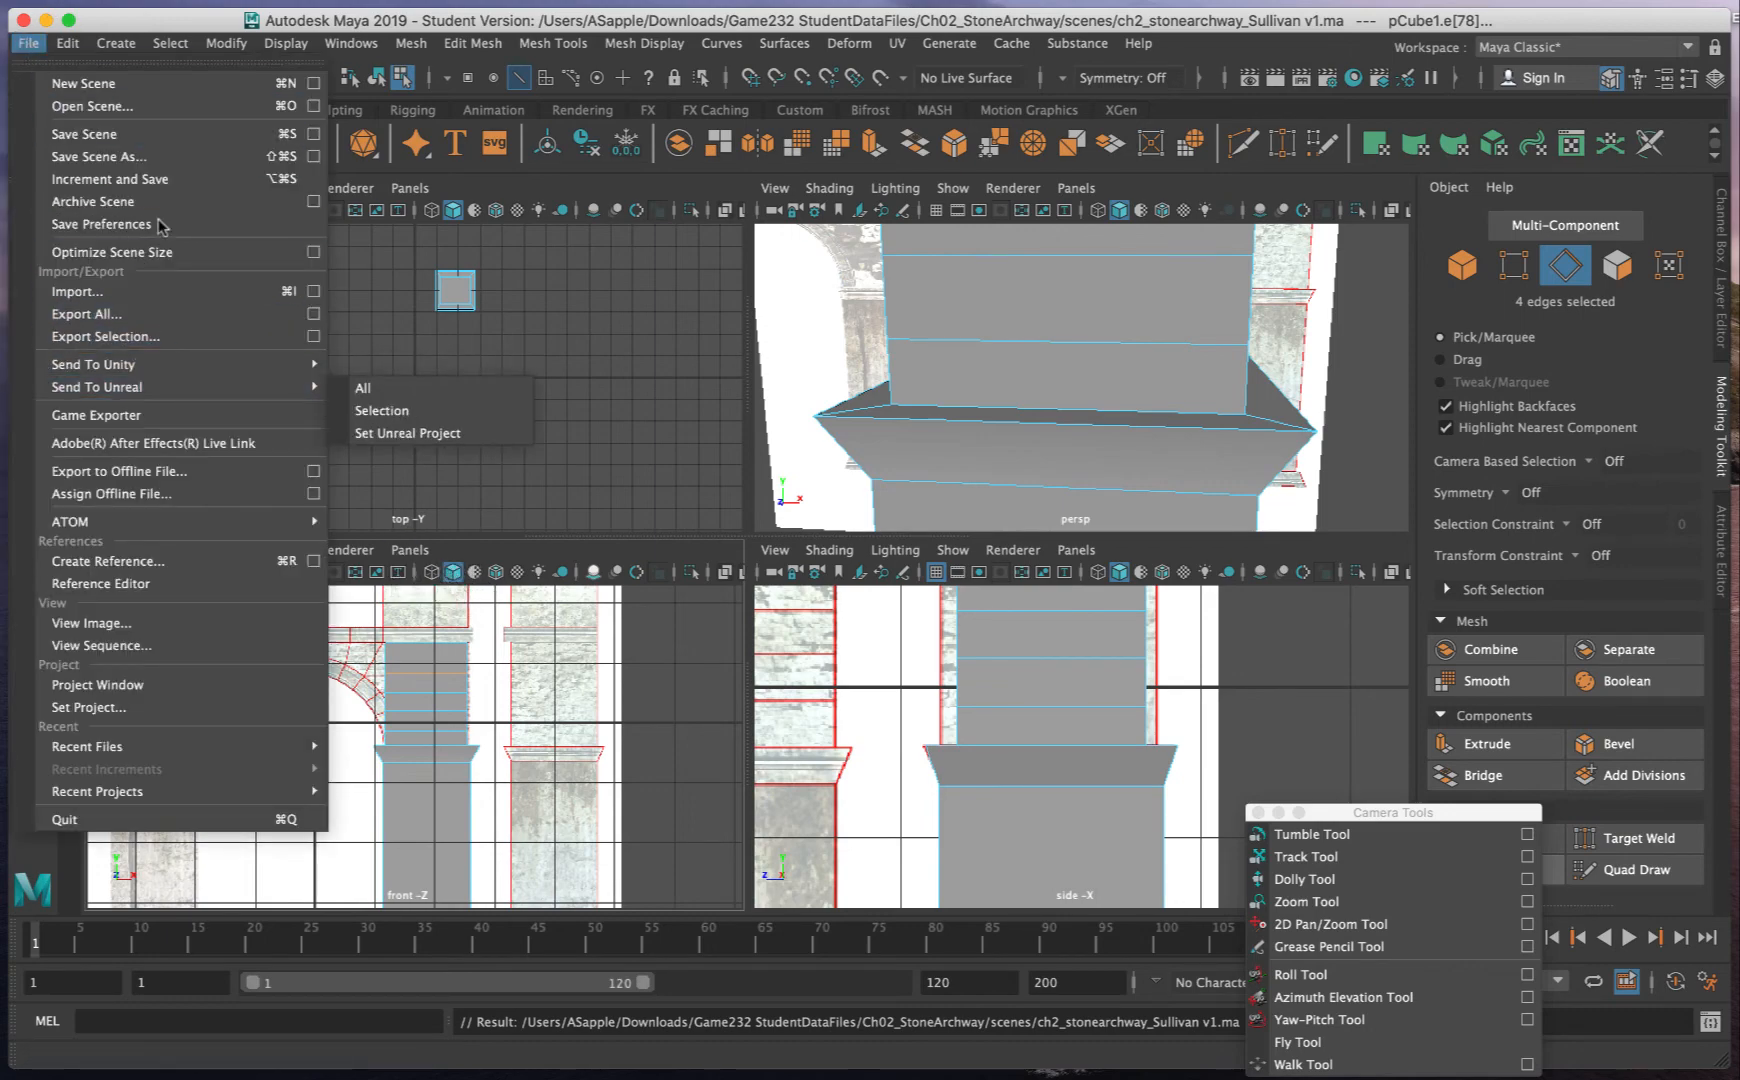
left_click(153, 157)
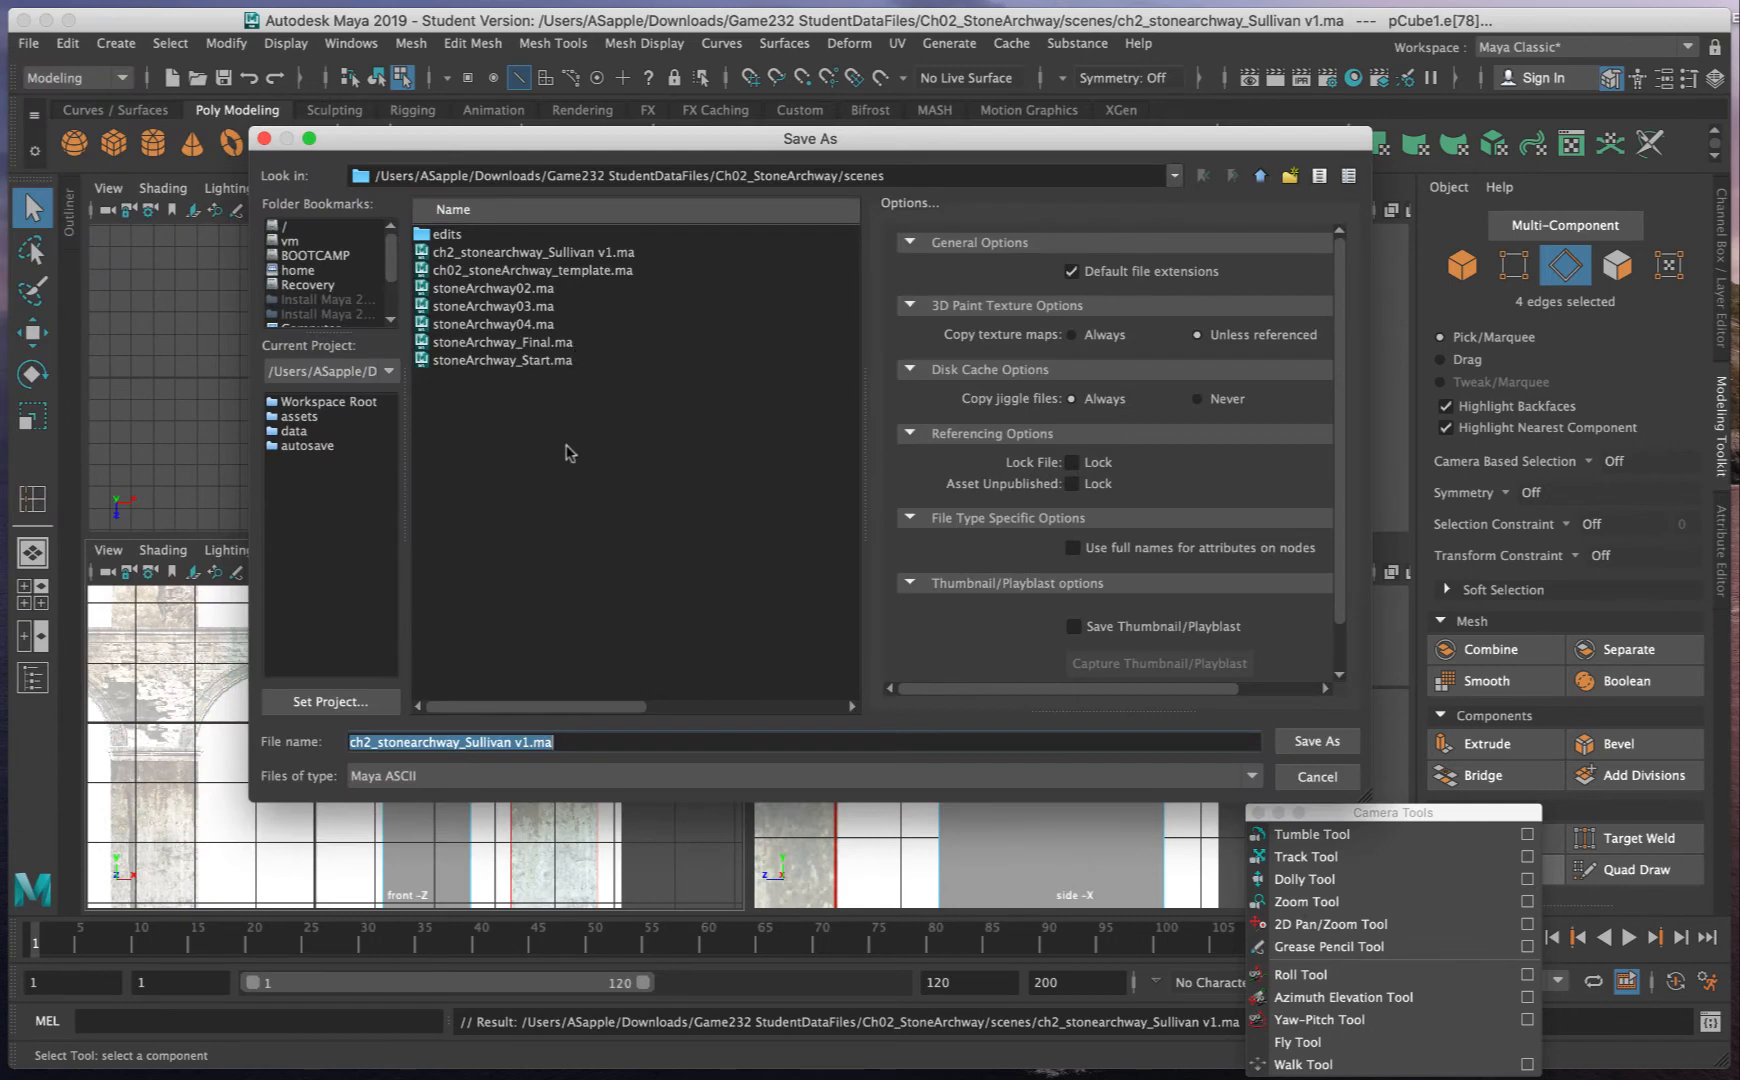
left_click(527, 742)
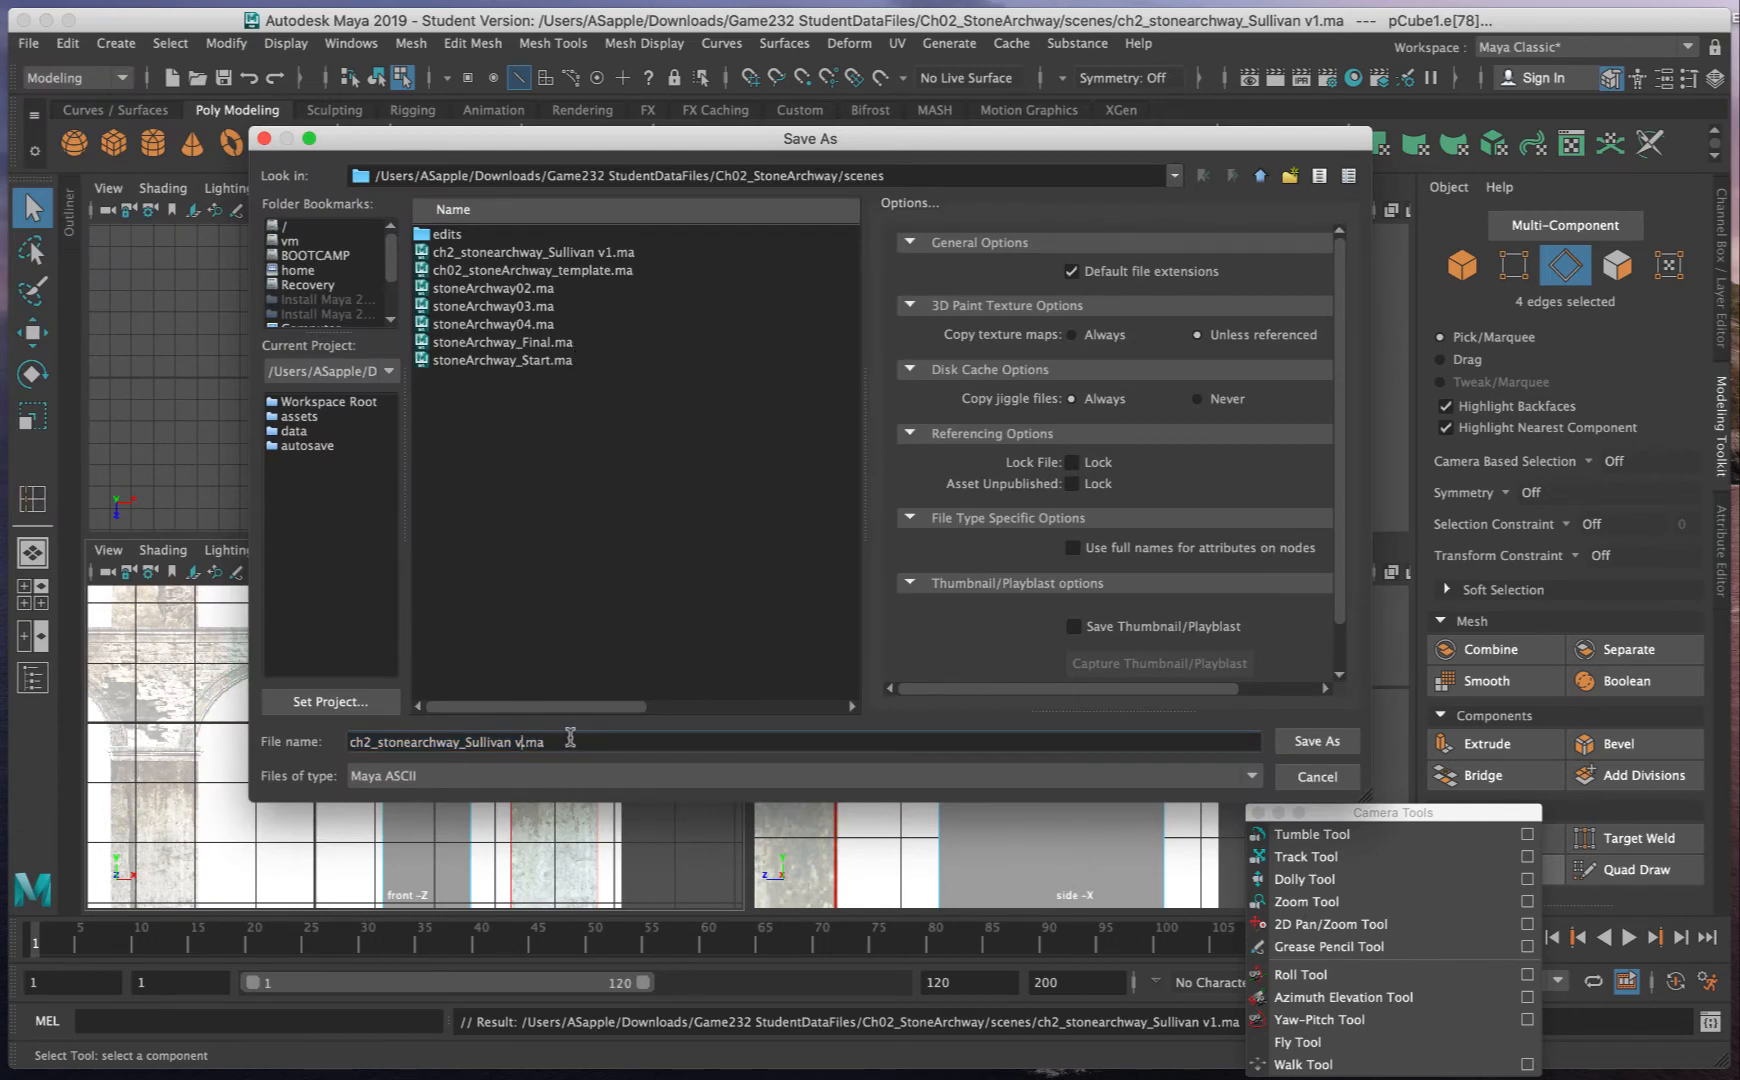
left_click(1316, 741)
left_click(983, 624)
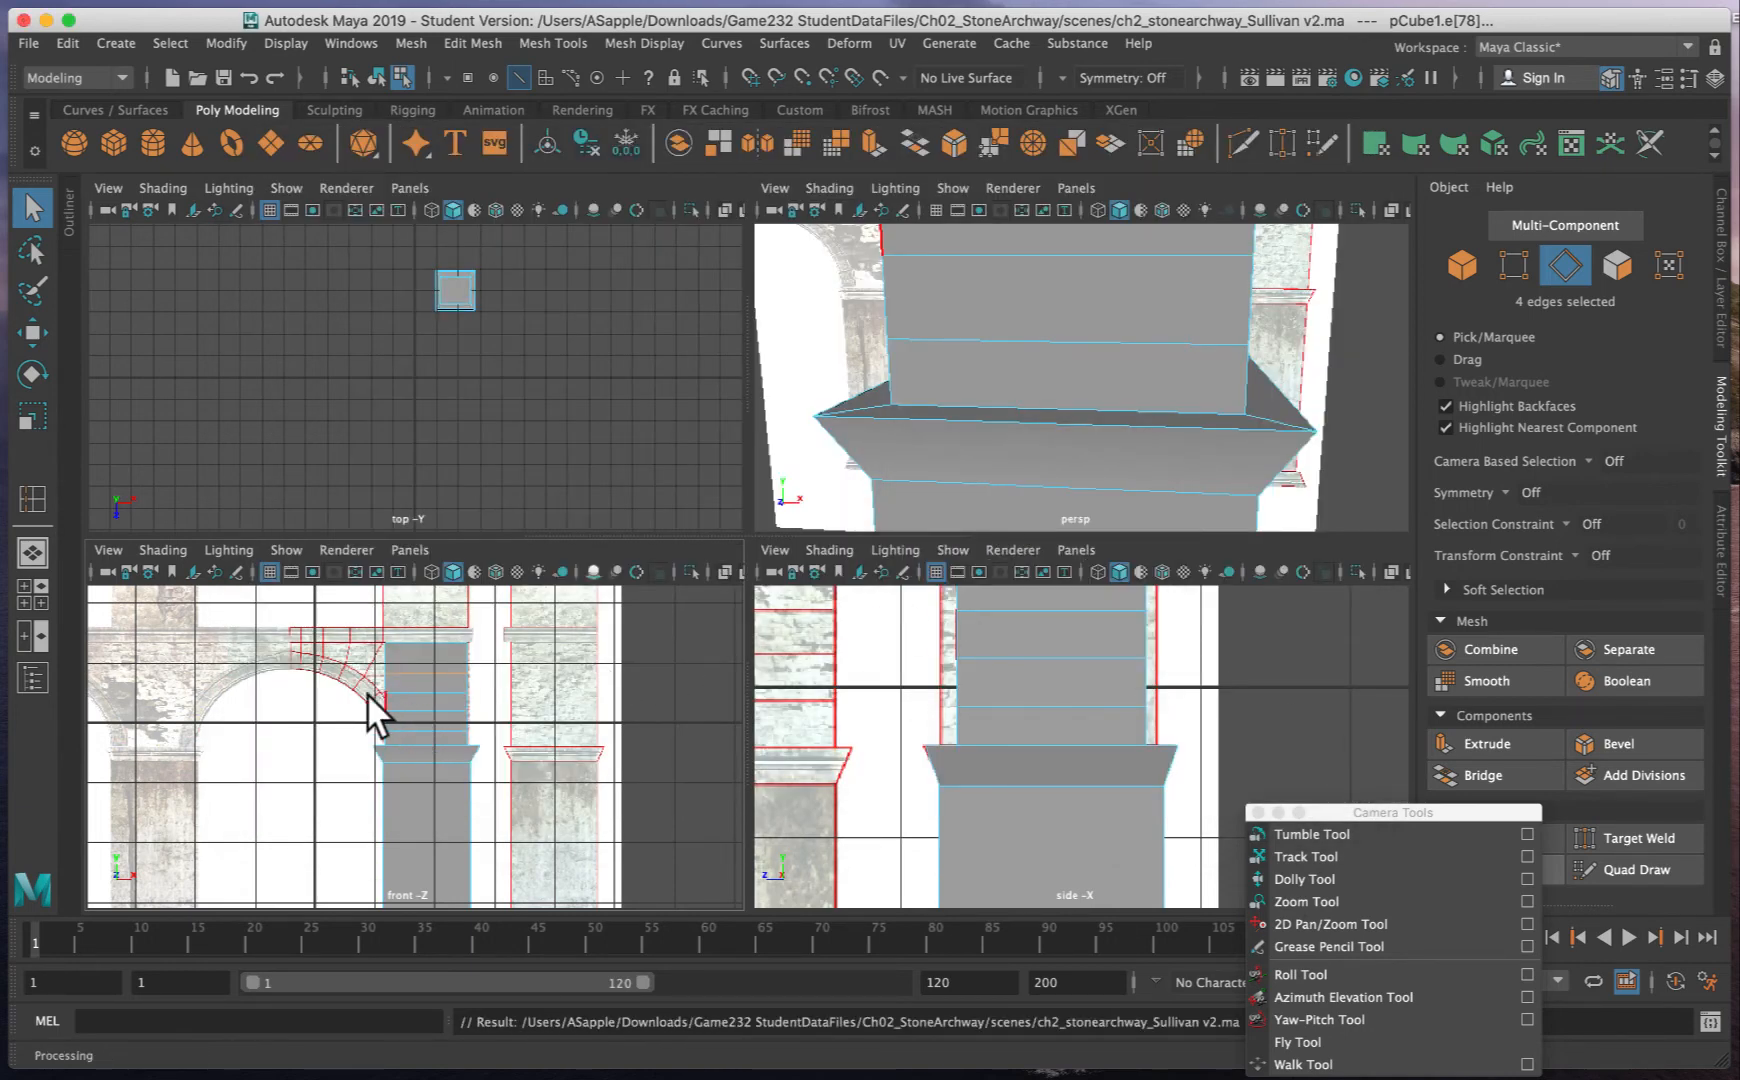
- Select the two arch-side vertices of the upper block's lowest edge loop in the front view and check the selection in perspective
right_click_drag(373, 711, 769, 711, "alt")
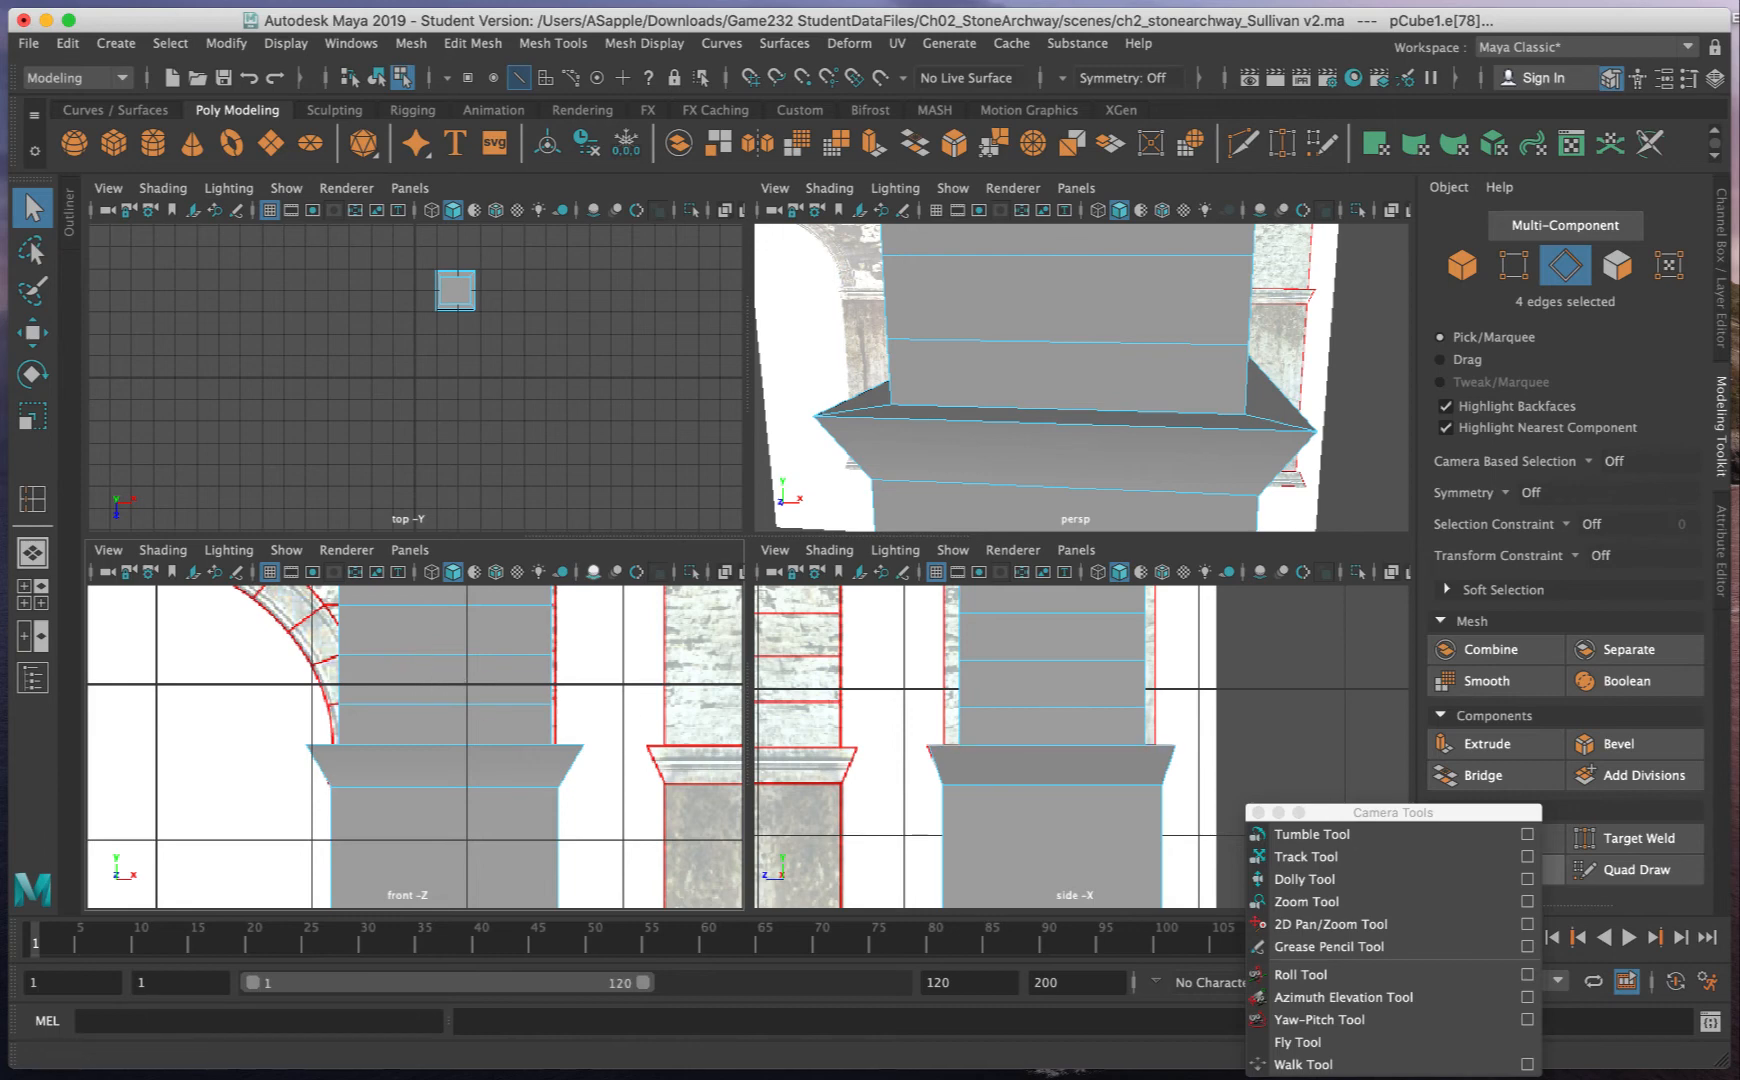
left_click(1305, 856)
left_click_drag(580, 670, 620, 740)
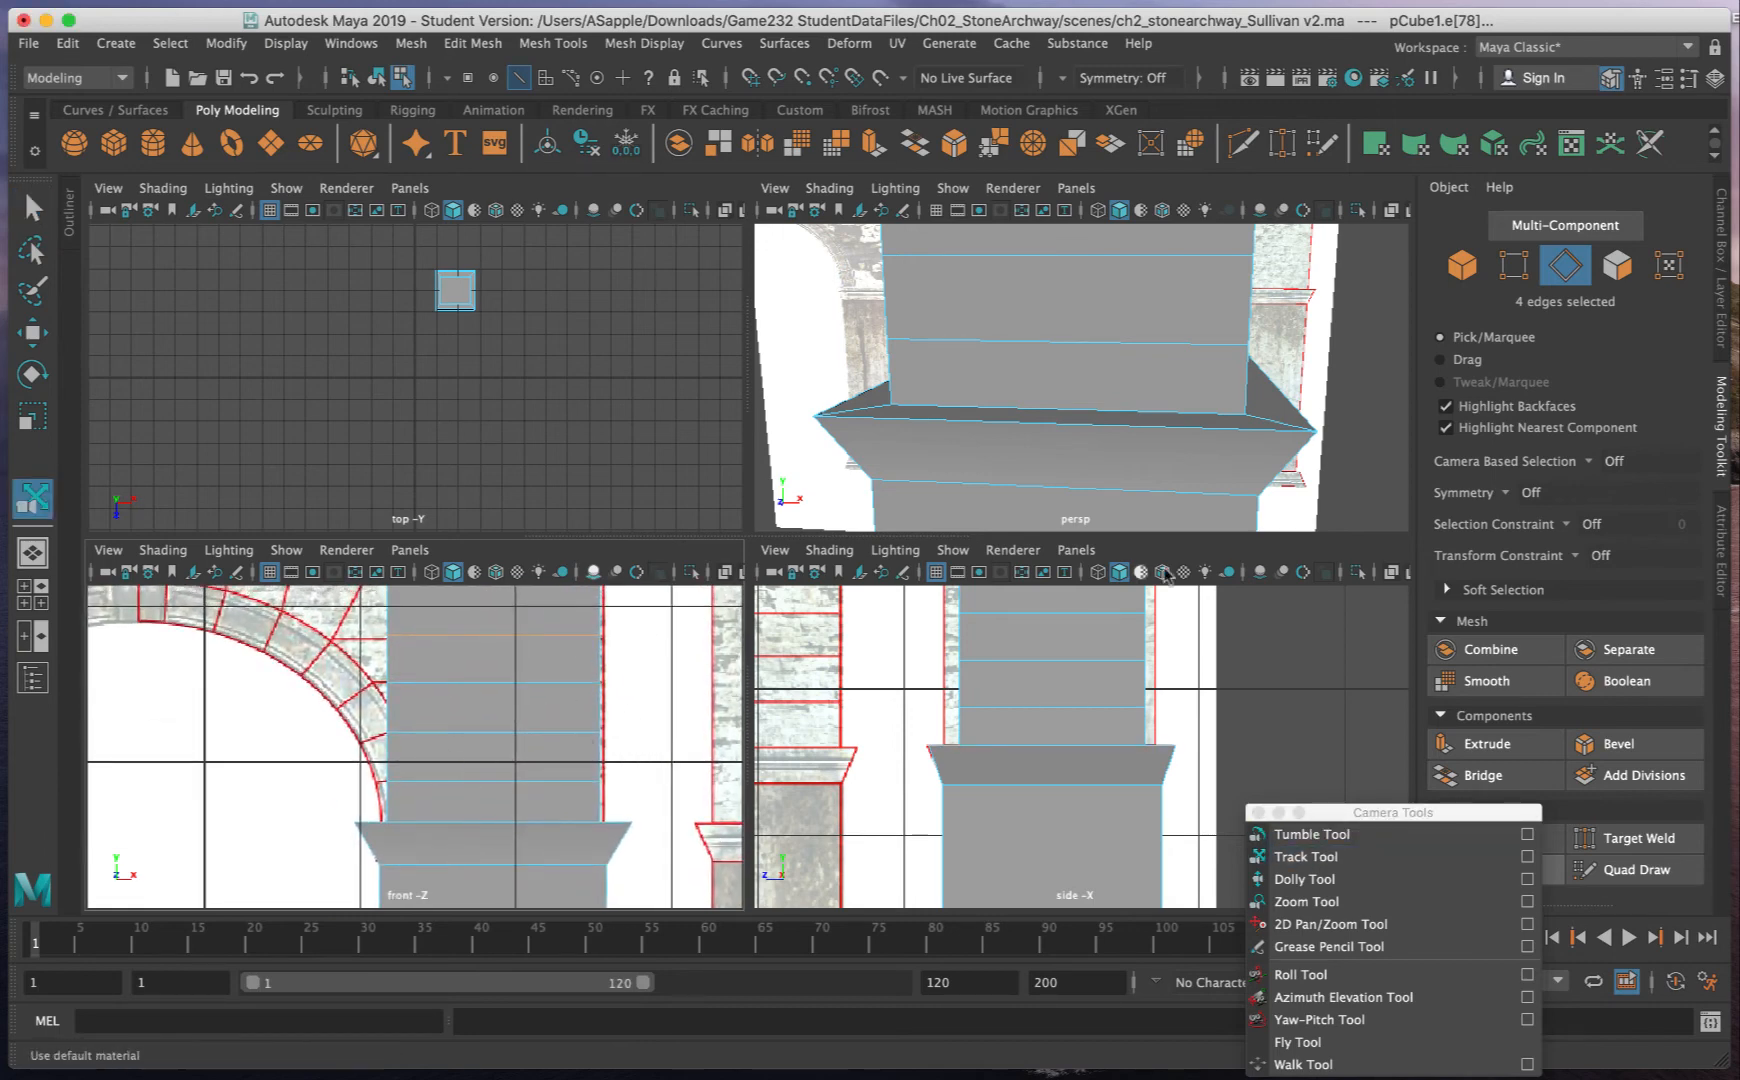
left_click(1514, 265)
scroll(363, 760, "down", 1)
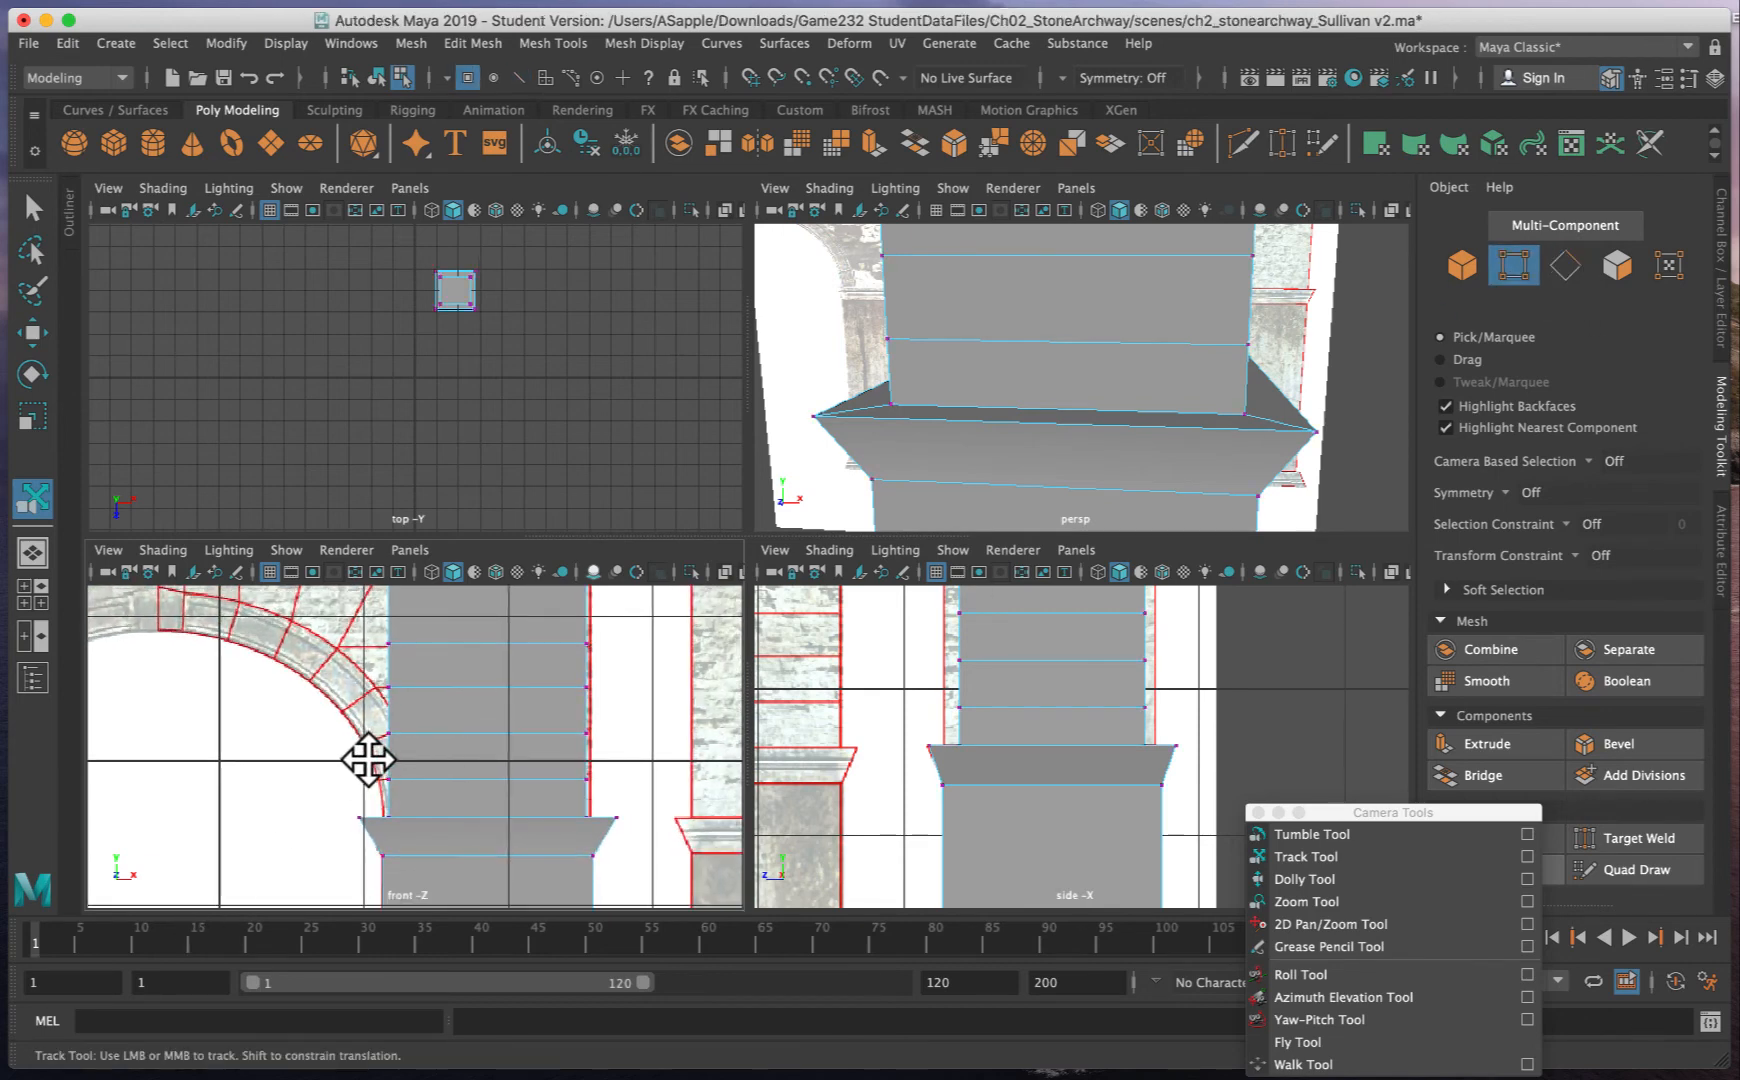
key("q")
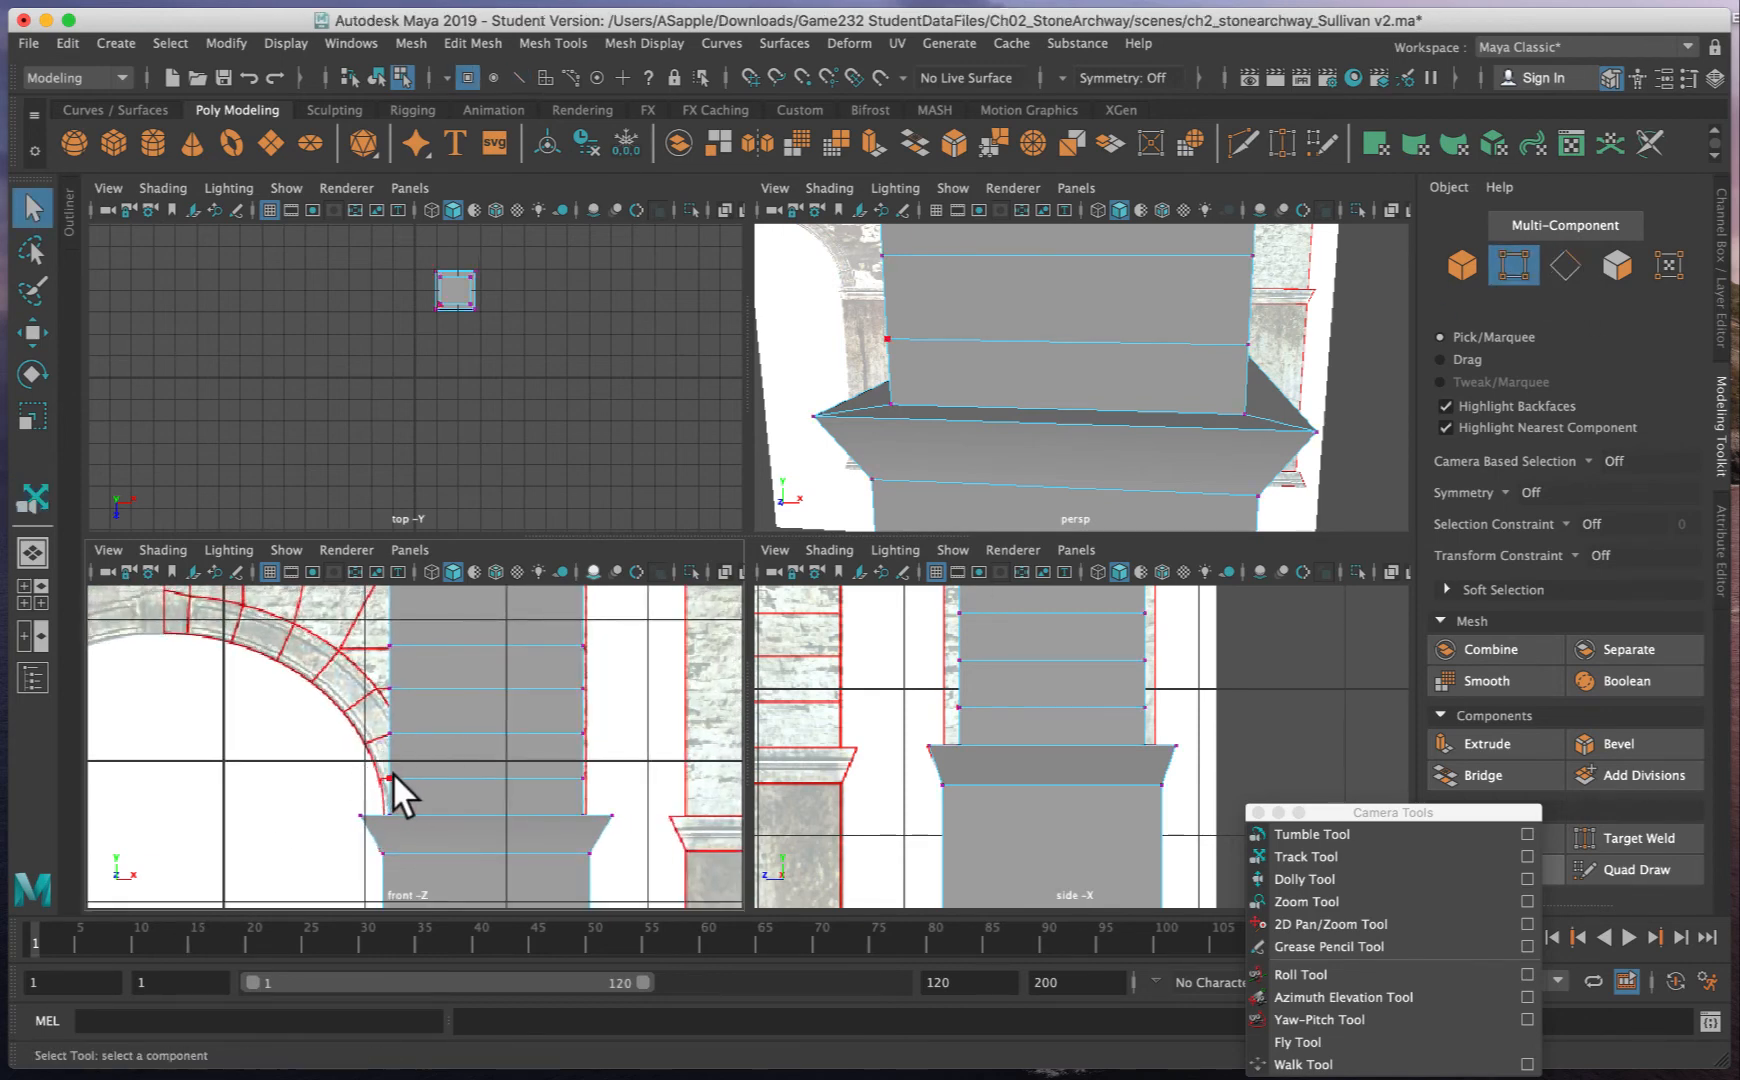
left_click(386, 776)
left_click_drag(406, 782, 409, 782)
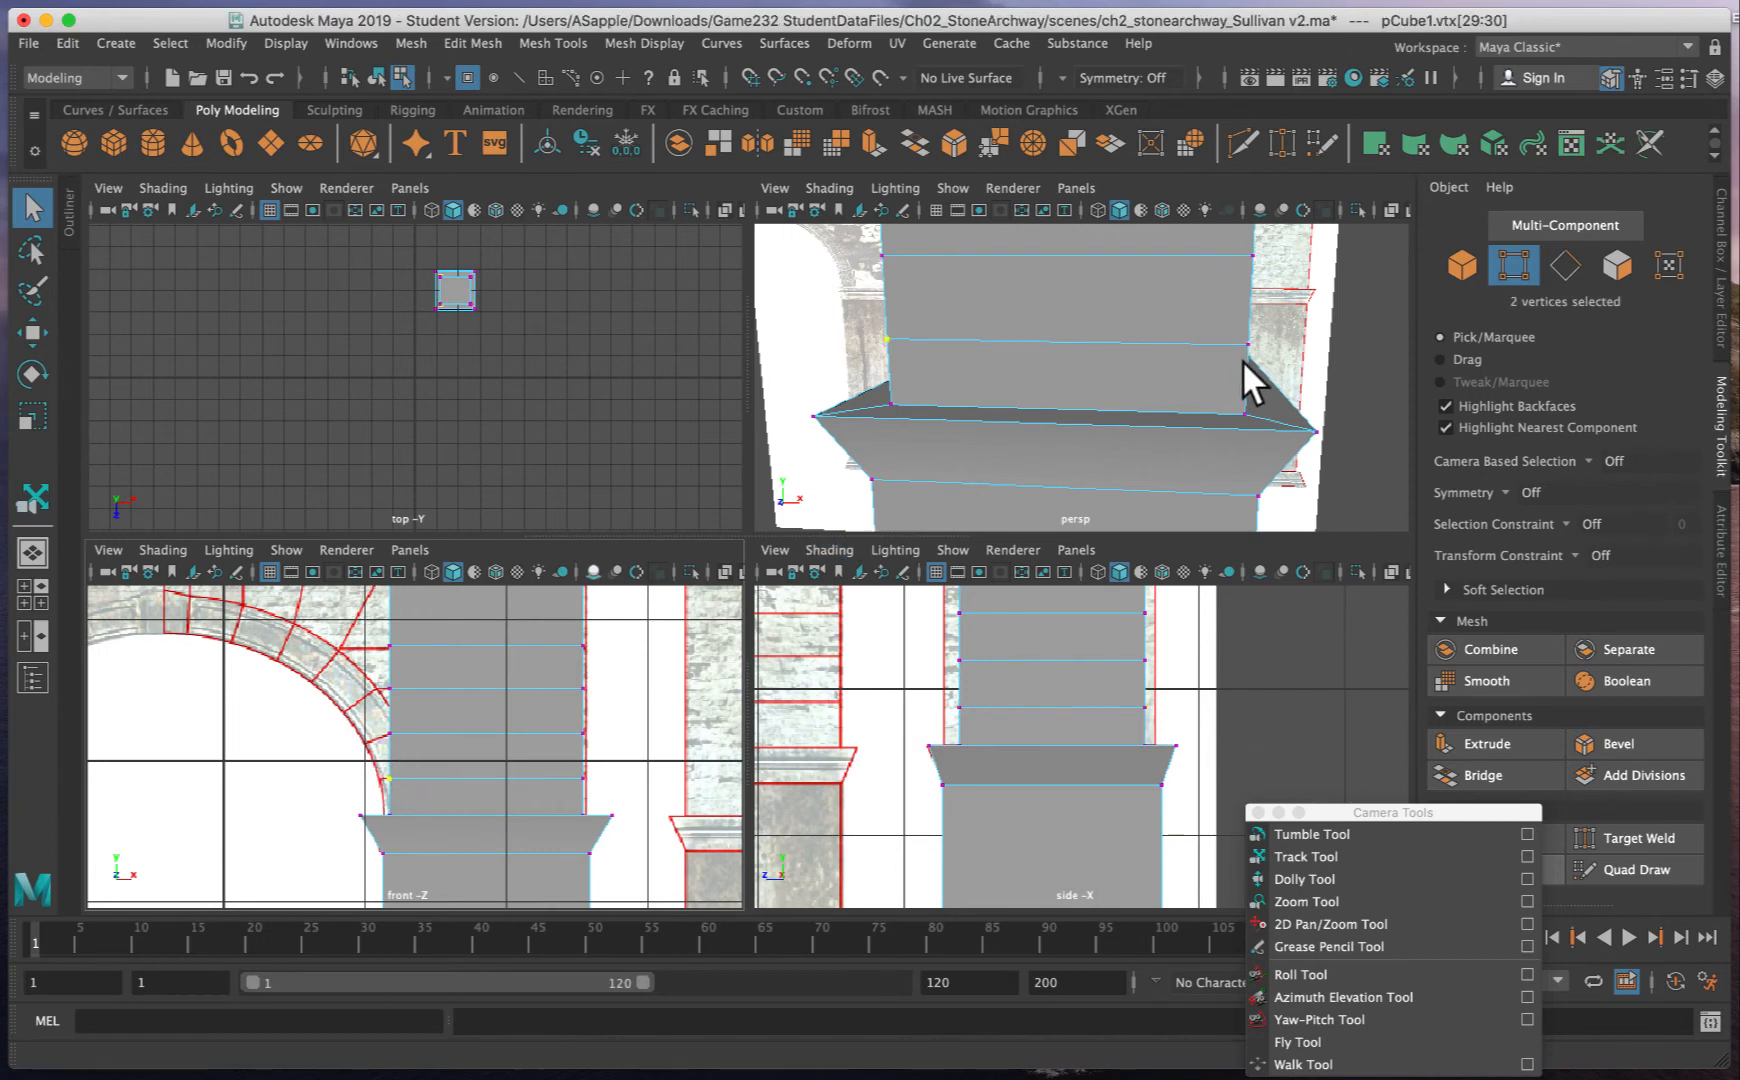
right_click_drag(1245, 365, 1097, 378, "alt")
mouse_move(1097, 378)
left_mouse_down("alt")
mouse_move(1049, 389)
mouse_move(1119, 389)
mouse_move(1065, 367)
left_mouse_up("alt")
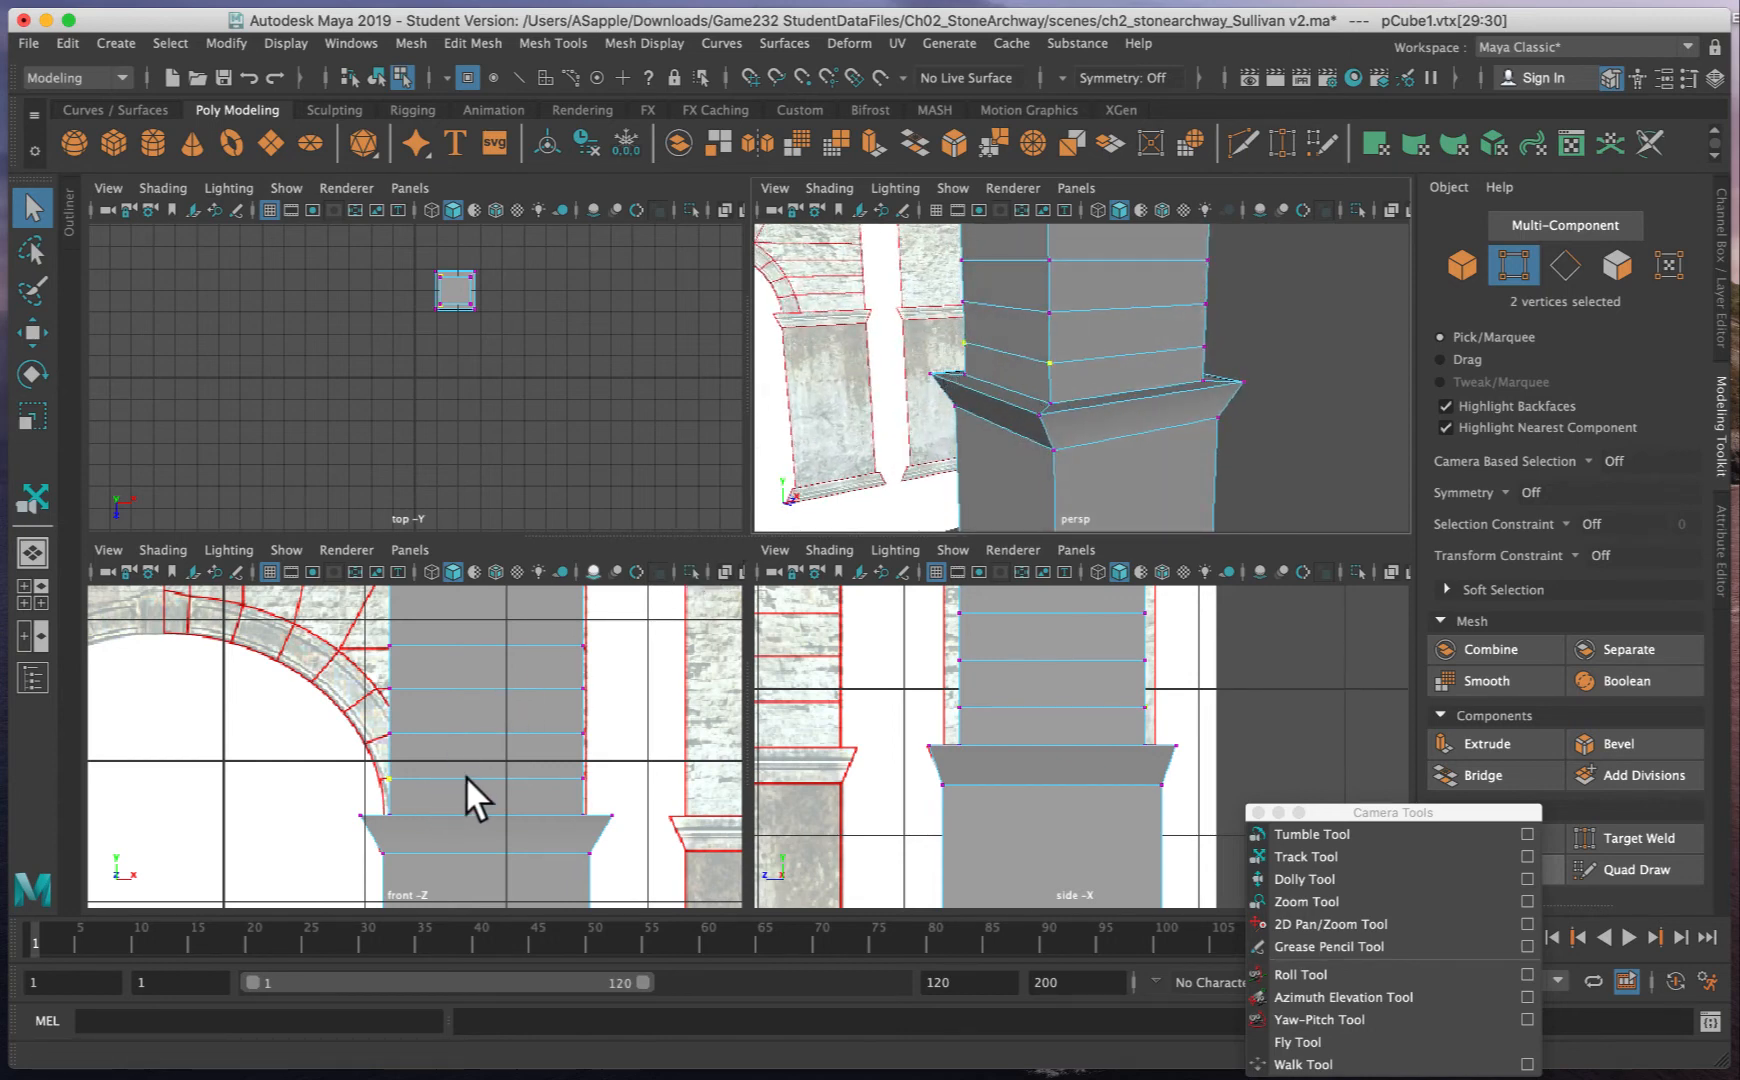
- Turn on X-Ray shading in the front view and move the lowest loop's selected vertices onto the arch's inner curve
left_click(179, 548)
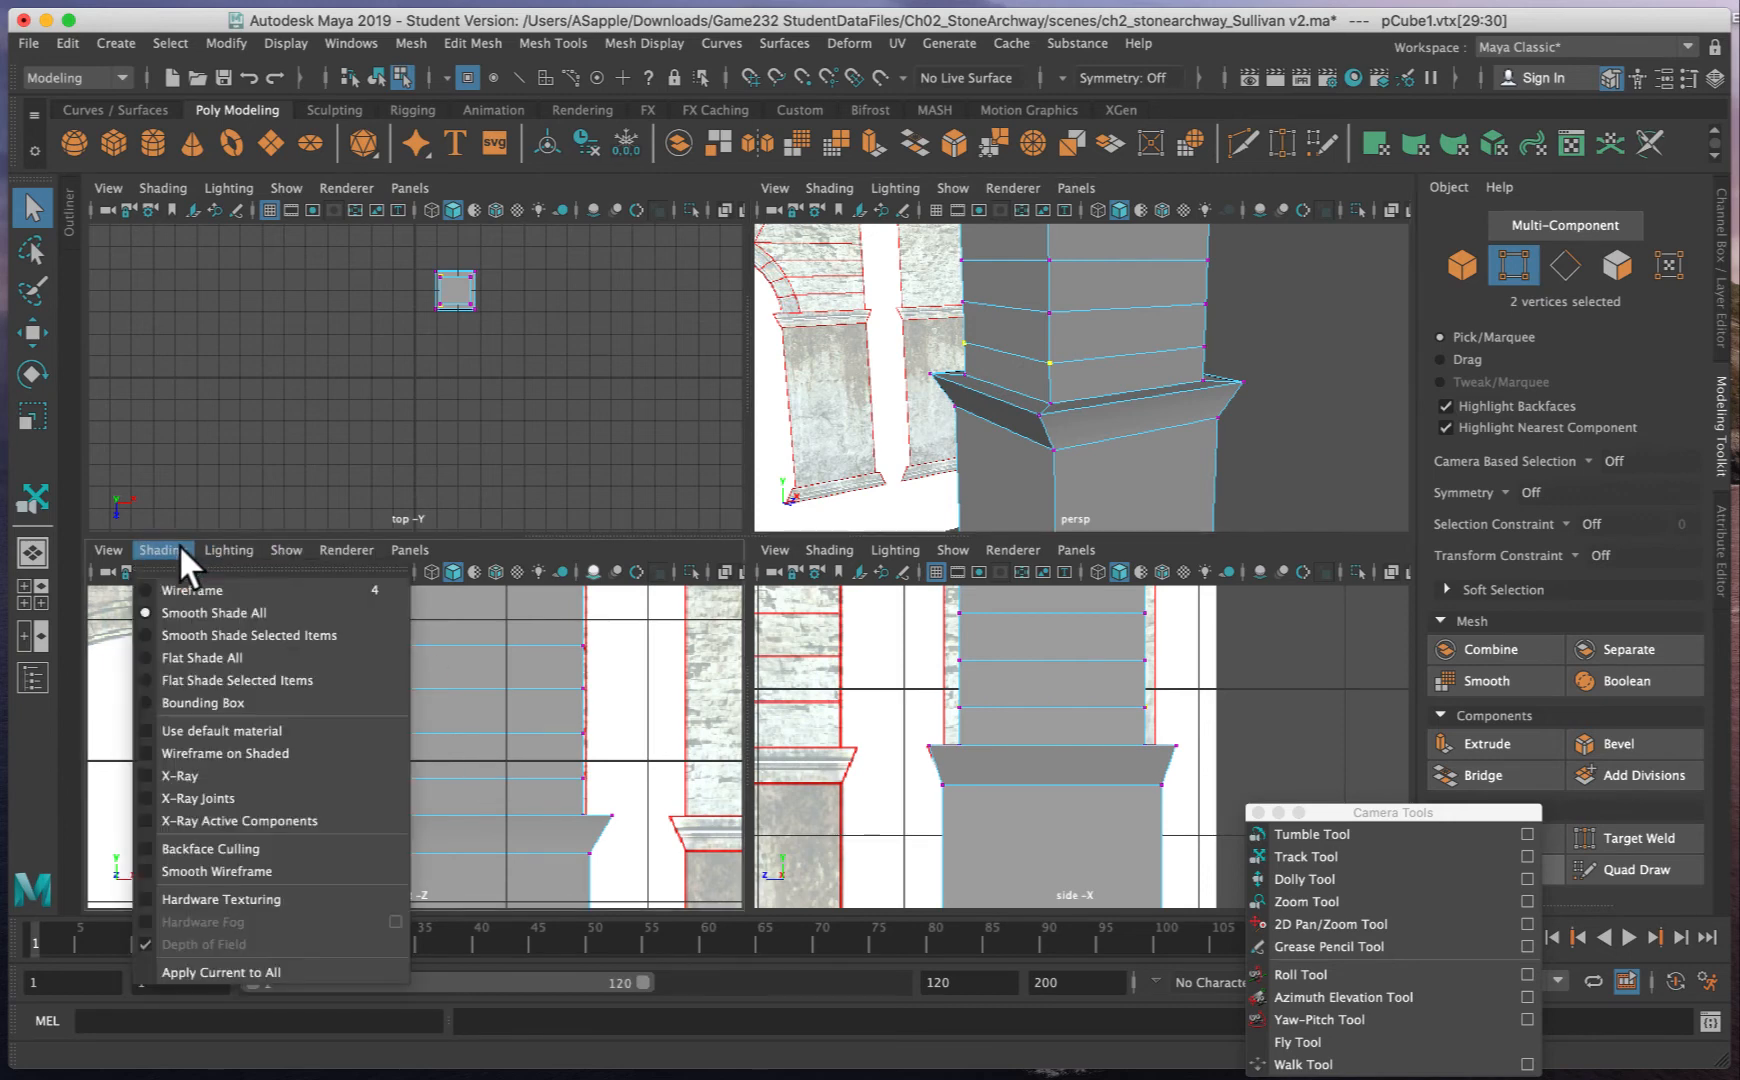
left_click(175, 780)
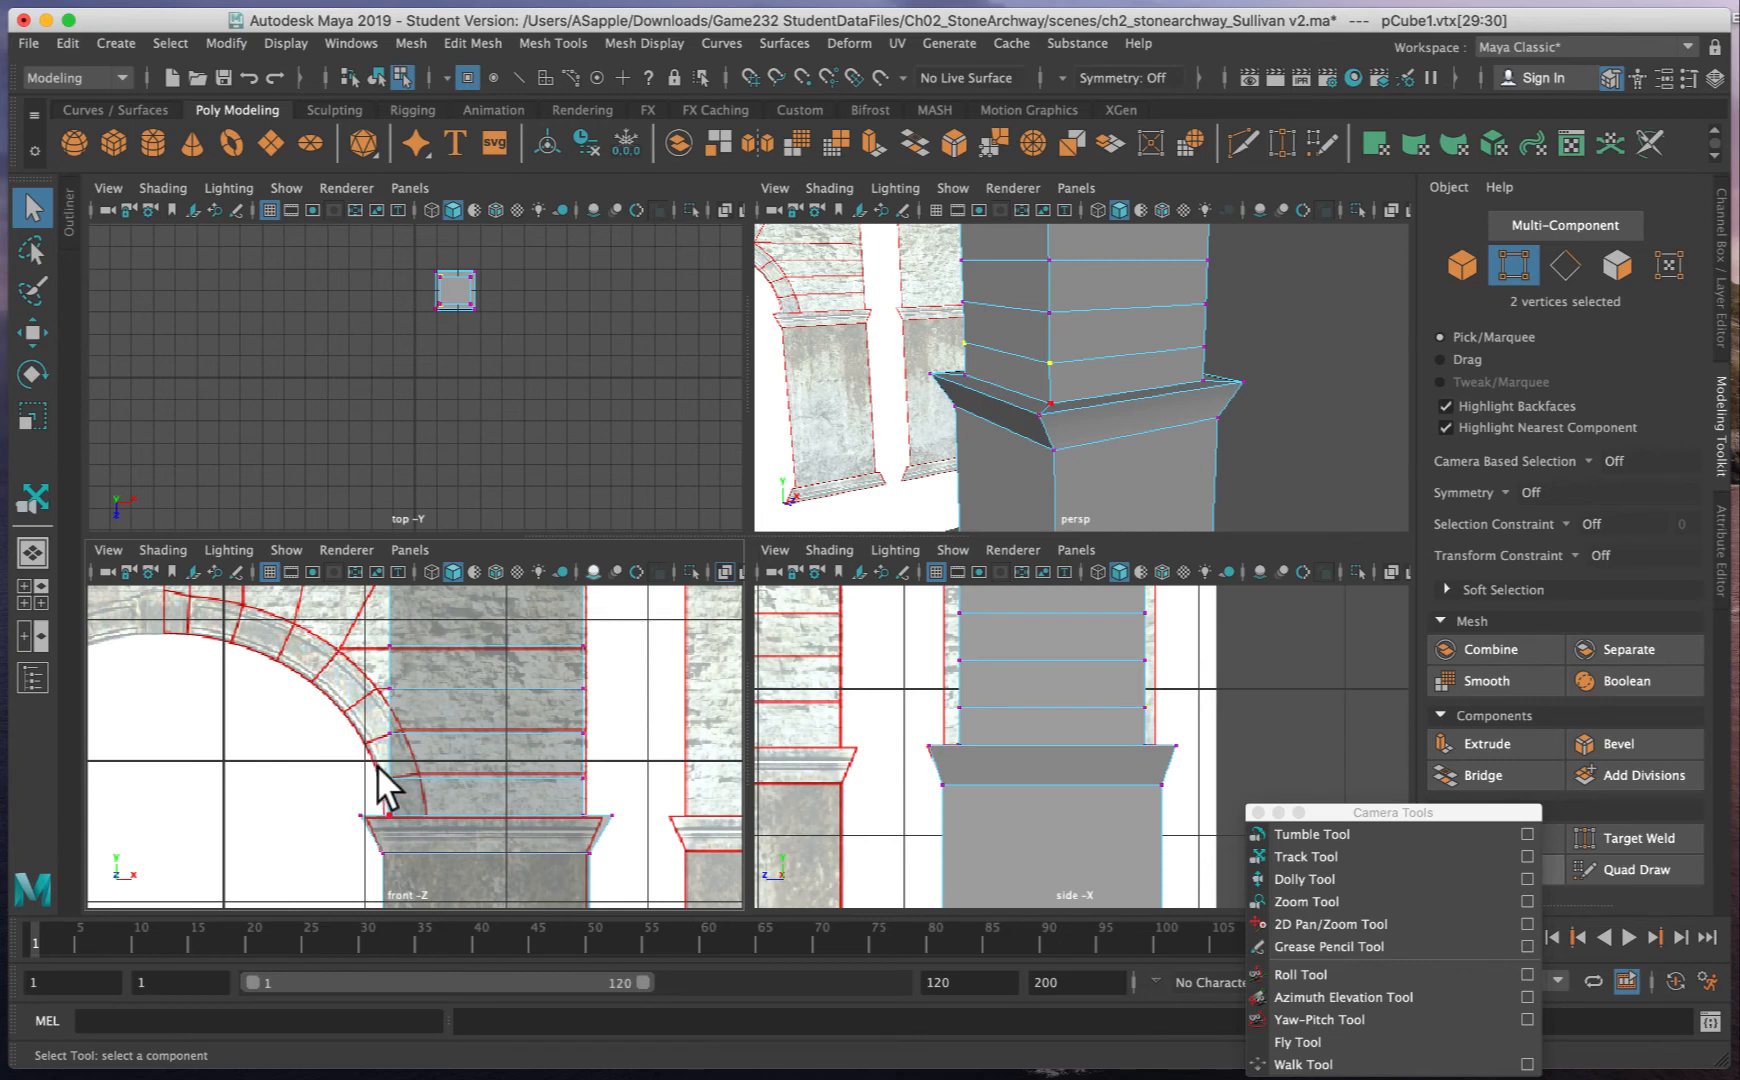
key("w")
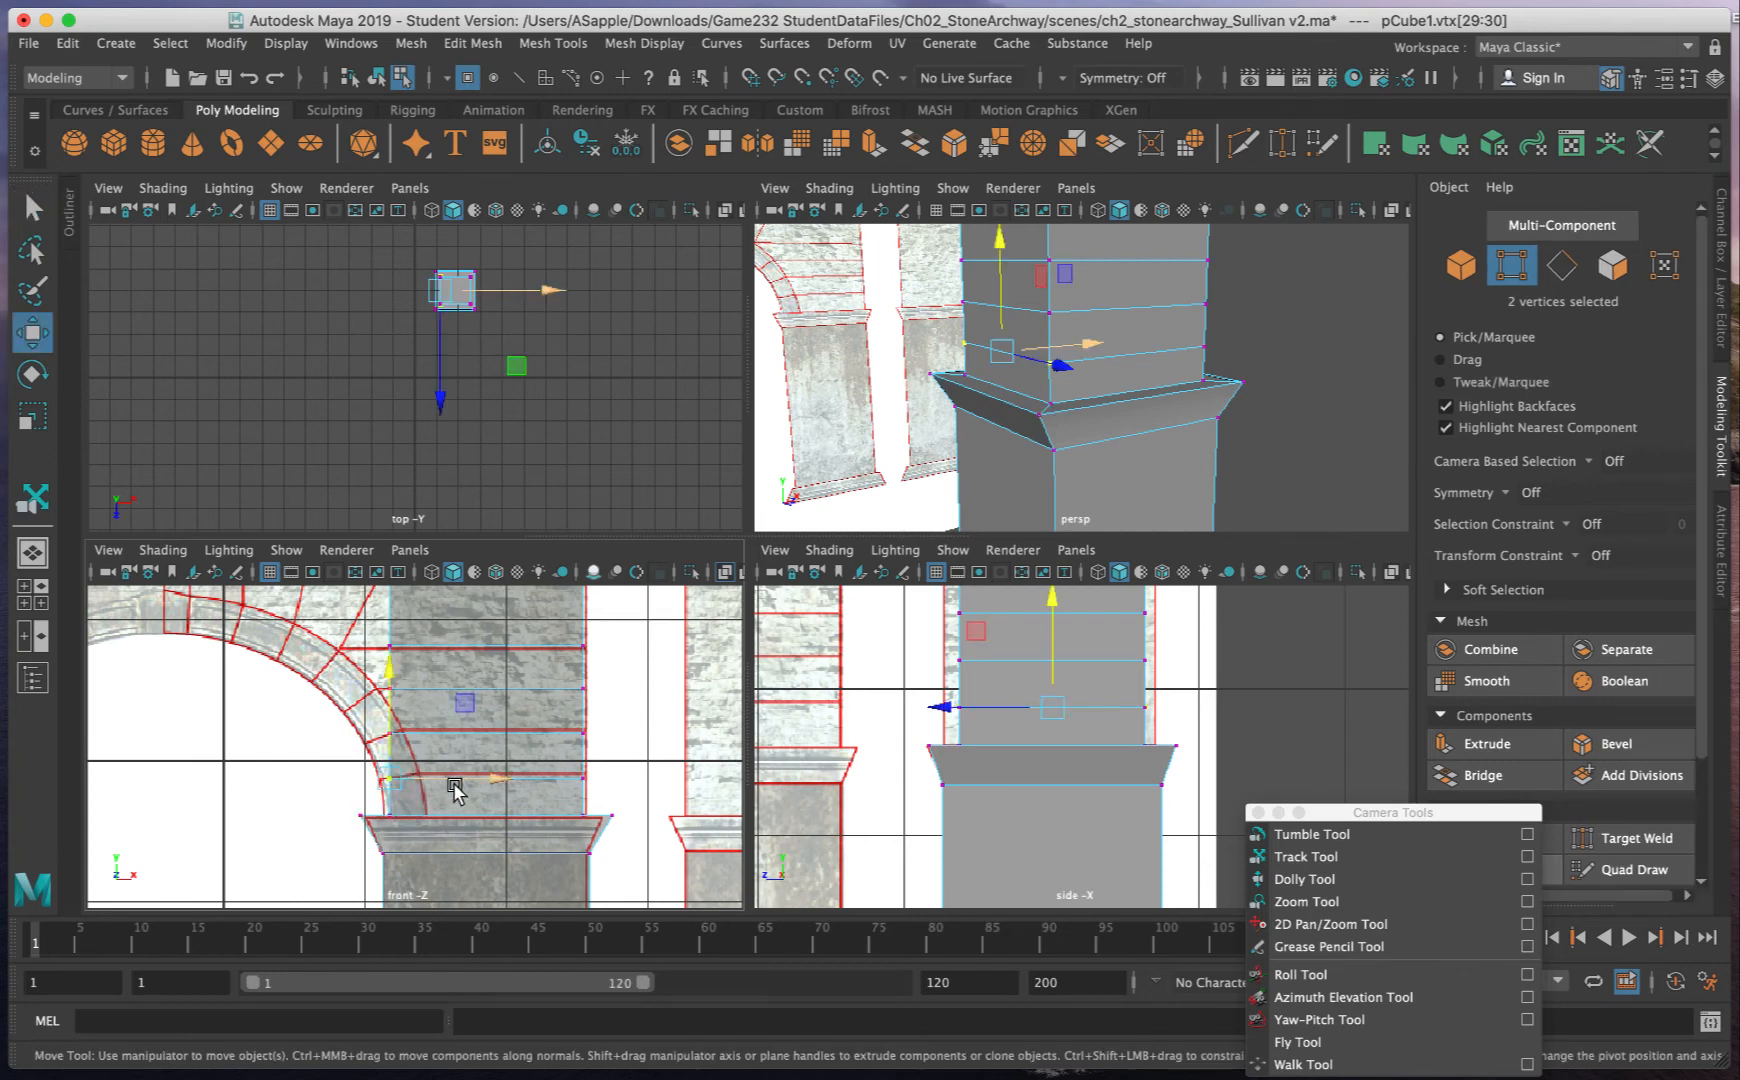
left_click_drag(502, 783, 369, 717)
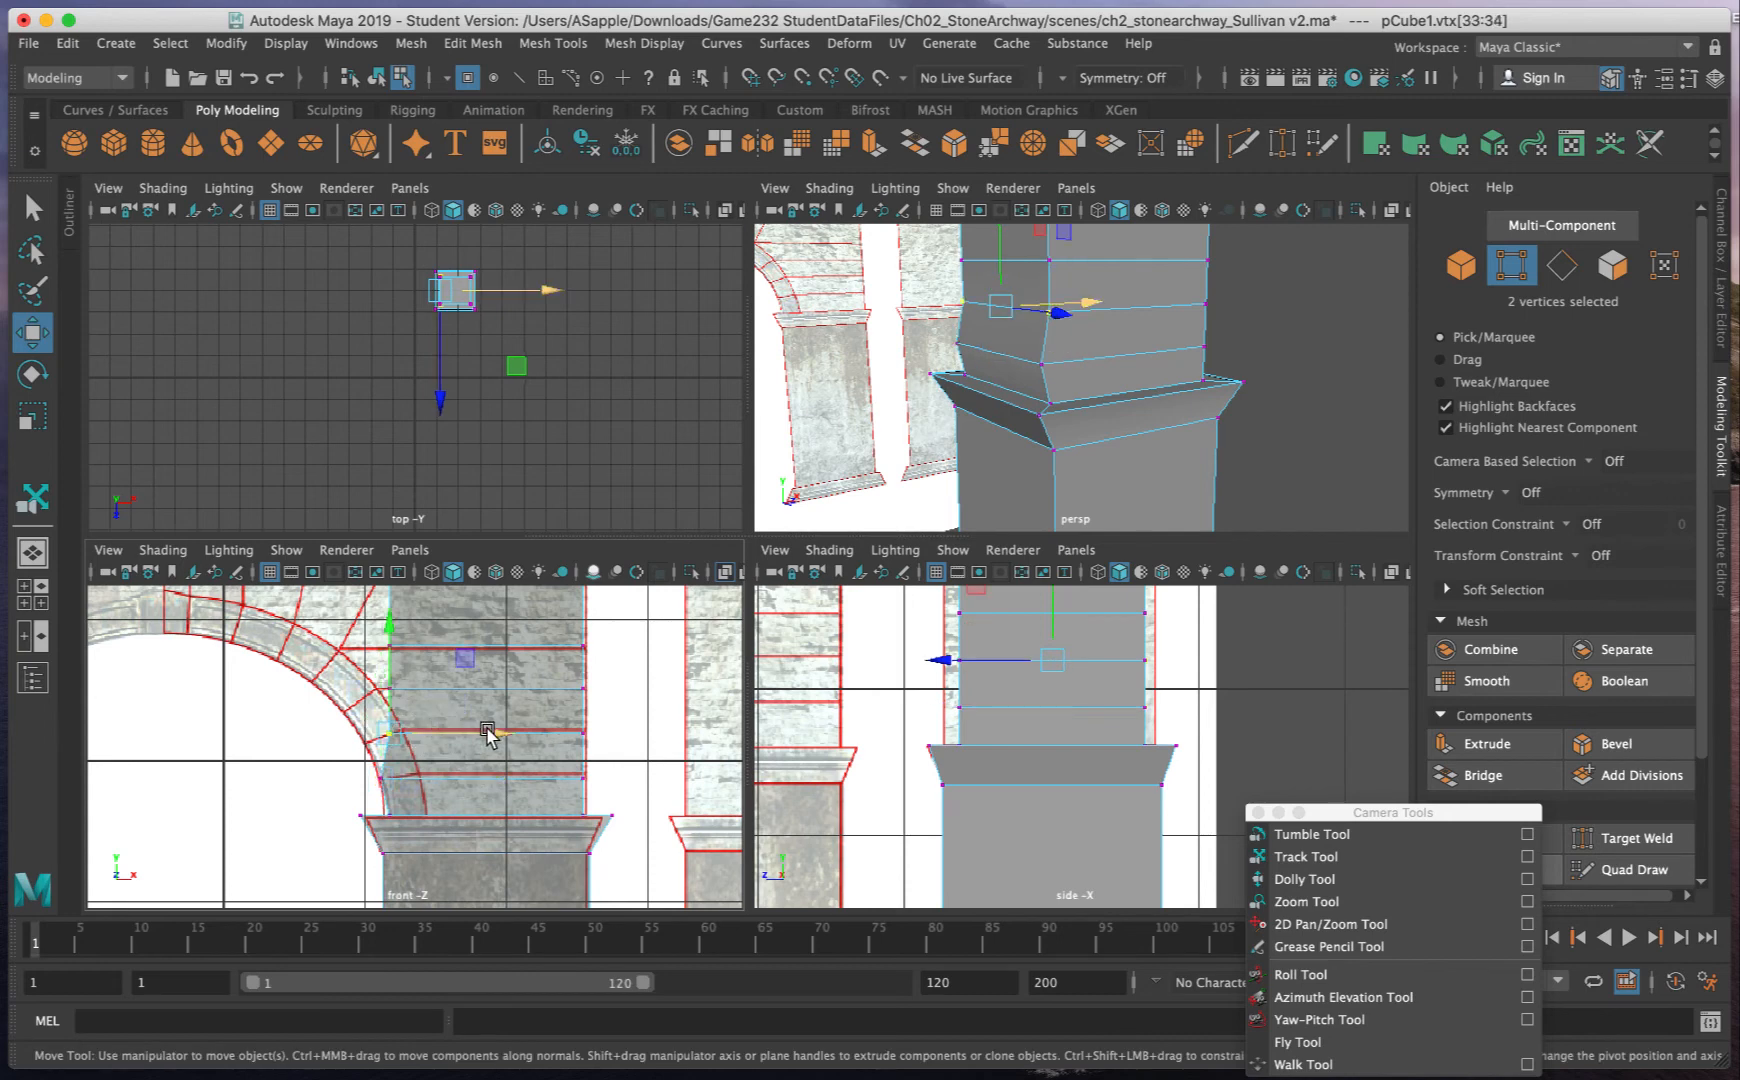
- Move the arch-side vertex pairs of the second and third loops onto the arch's inner curve and shift the fourth loop's pair toward the arch
left_click_drag(498, 733, 472, 731)
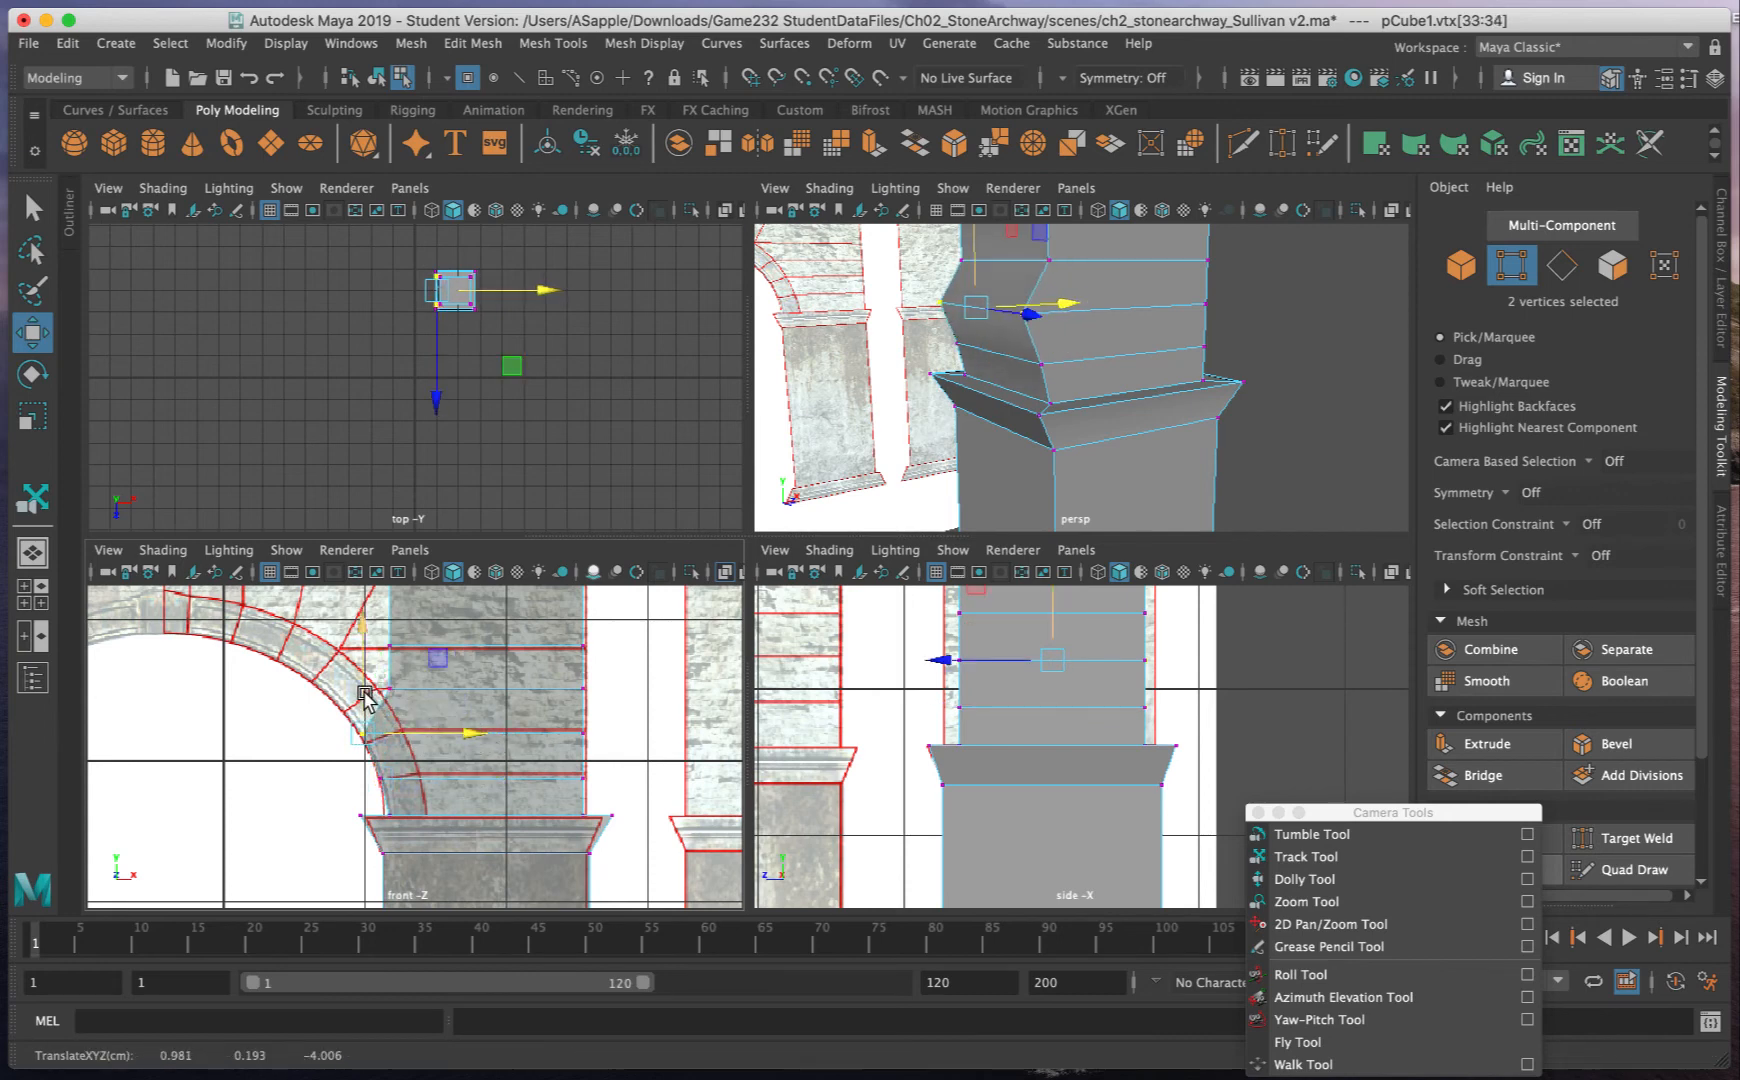
left_click_drag(364, 691, 371, 692)
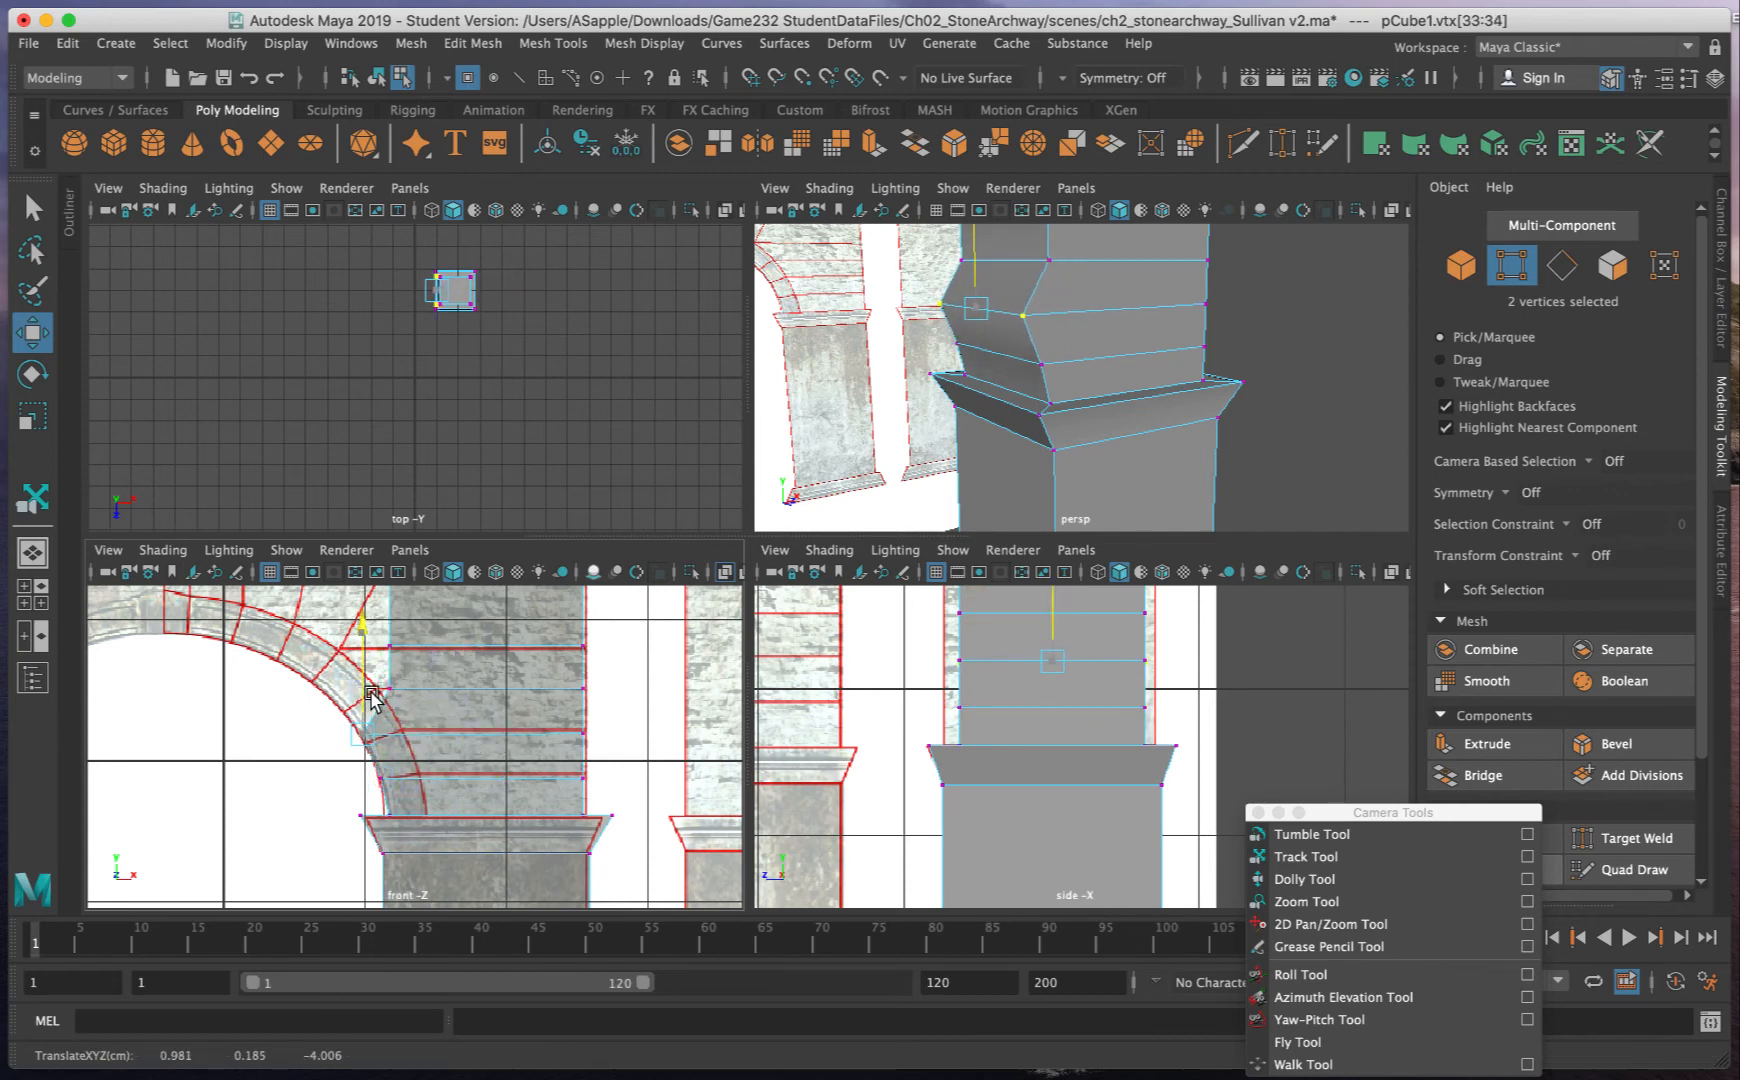
left_click(427, 693)
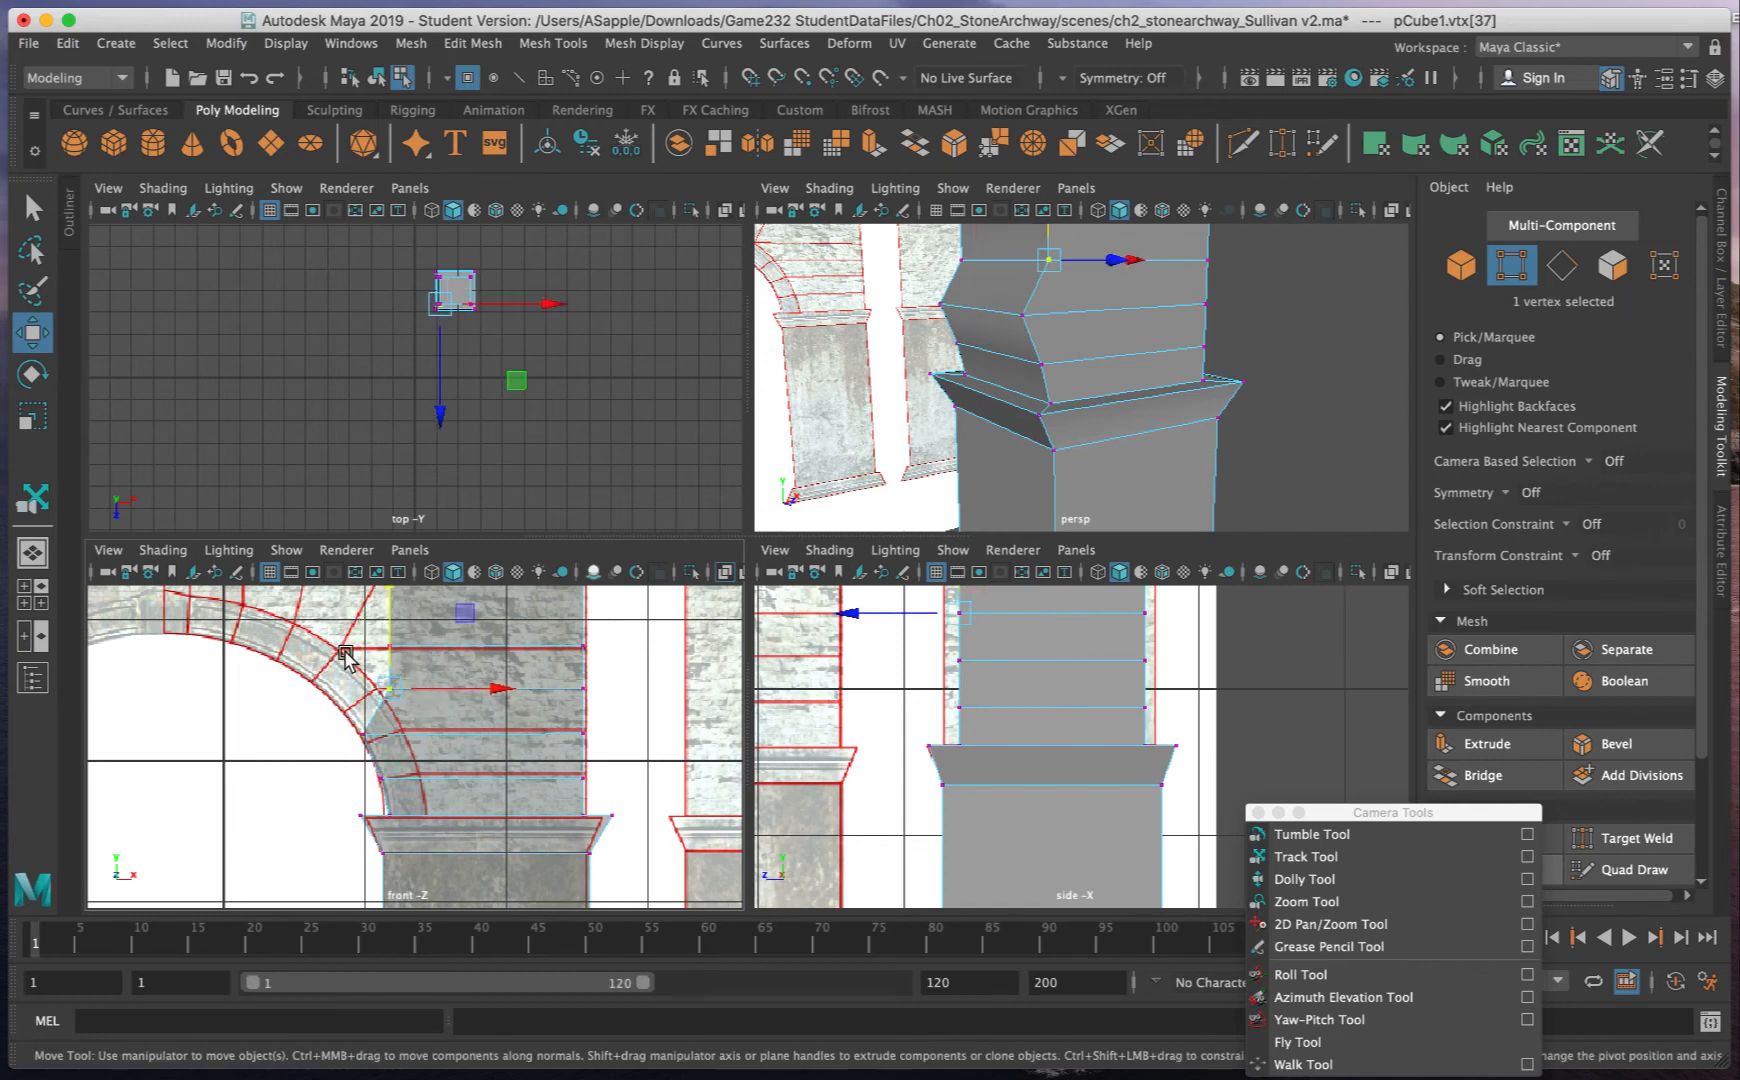
left_click_drag(358, 661, 439, 691)
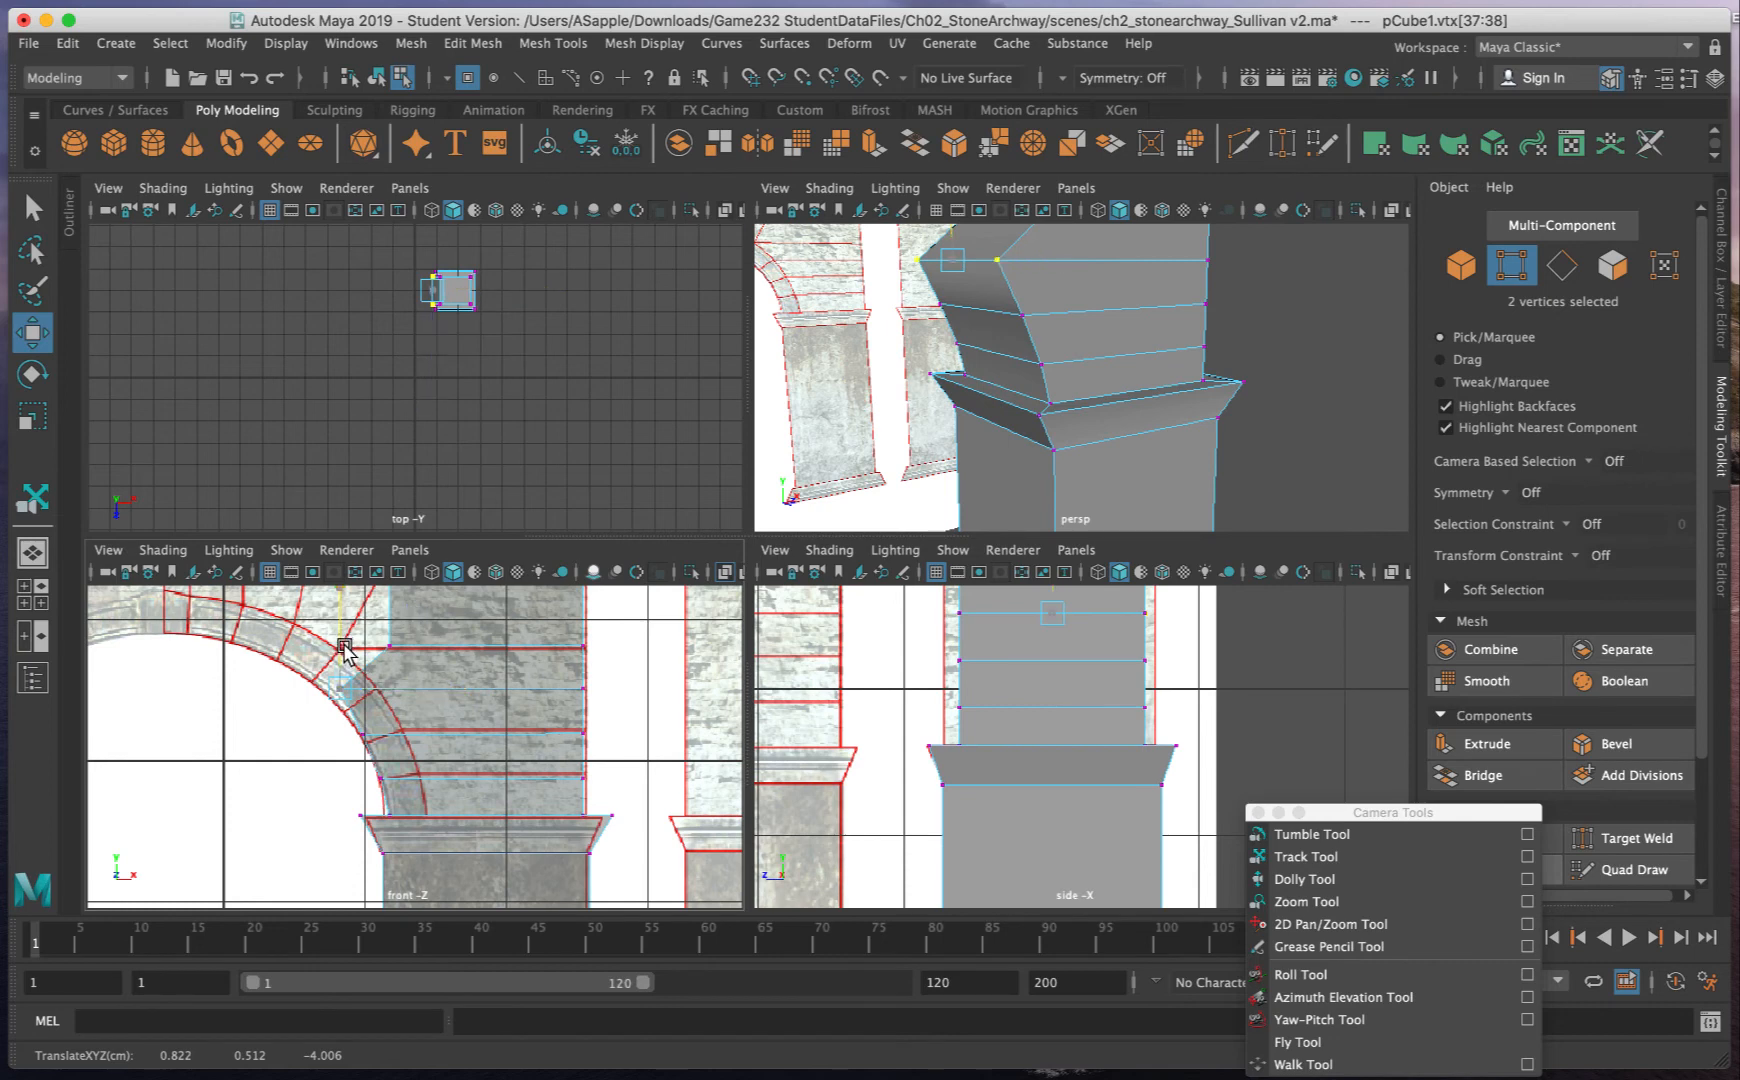
left_click_drag(344, 652, 613, 670)
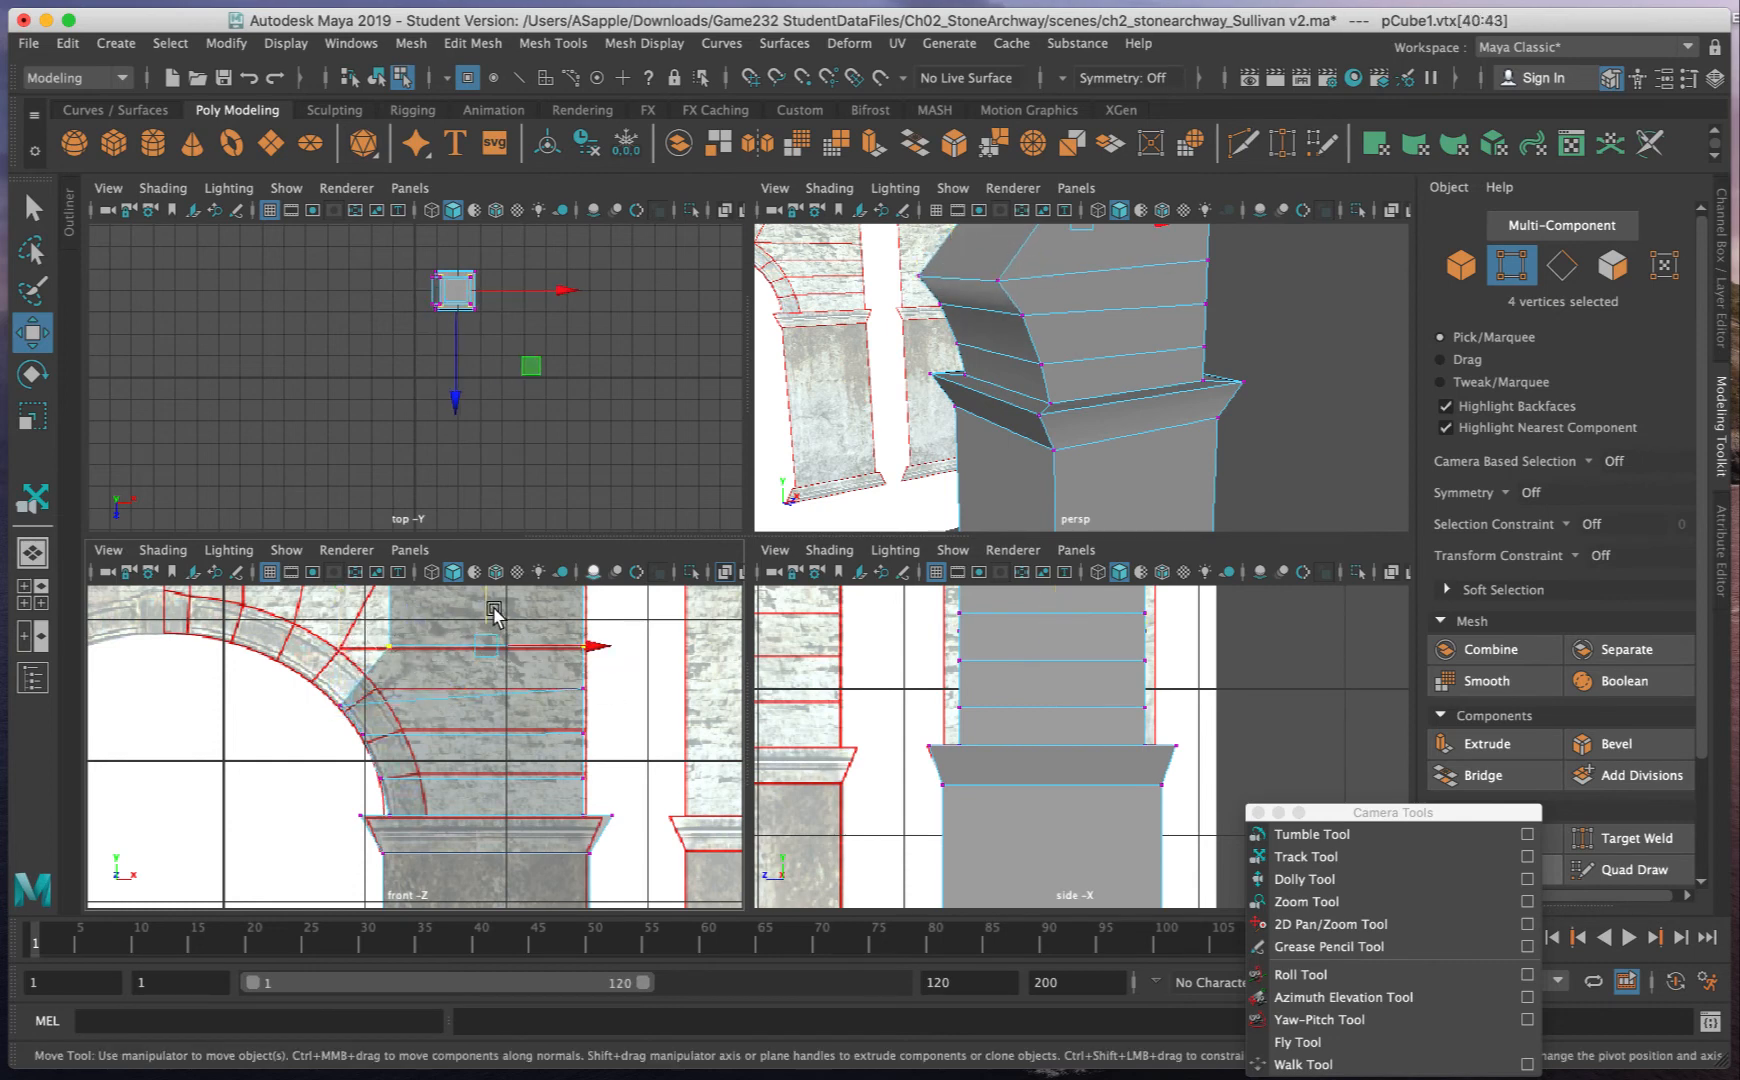
left_click(497, 638)
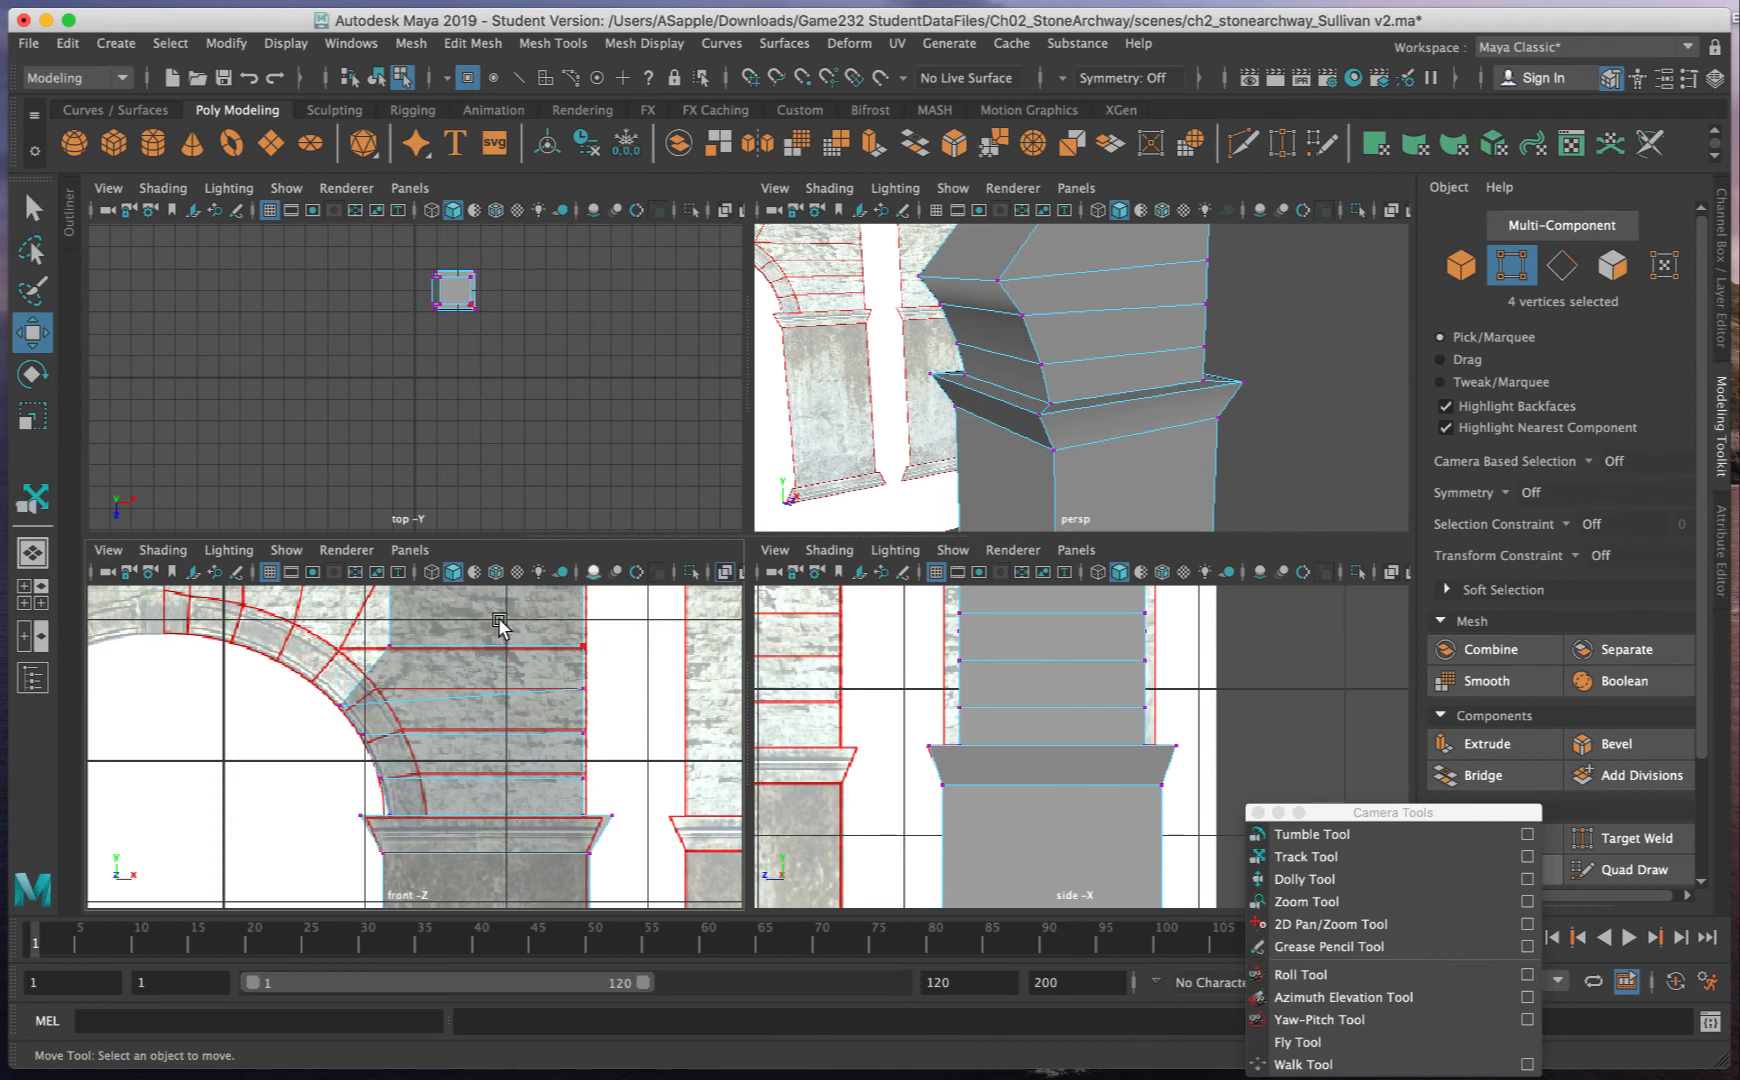
left_click(404, 657)
left_click_drag(404, 661, 352, 667)
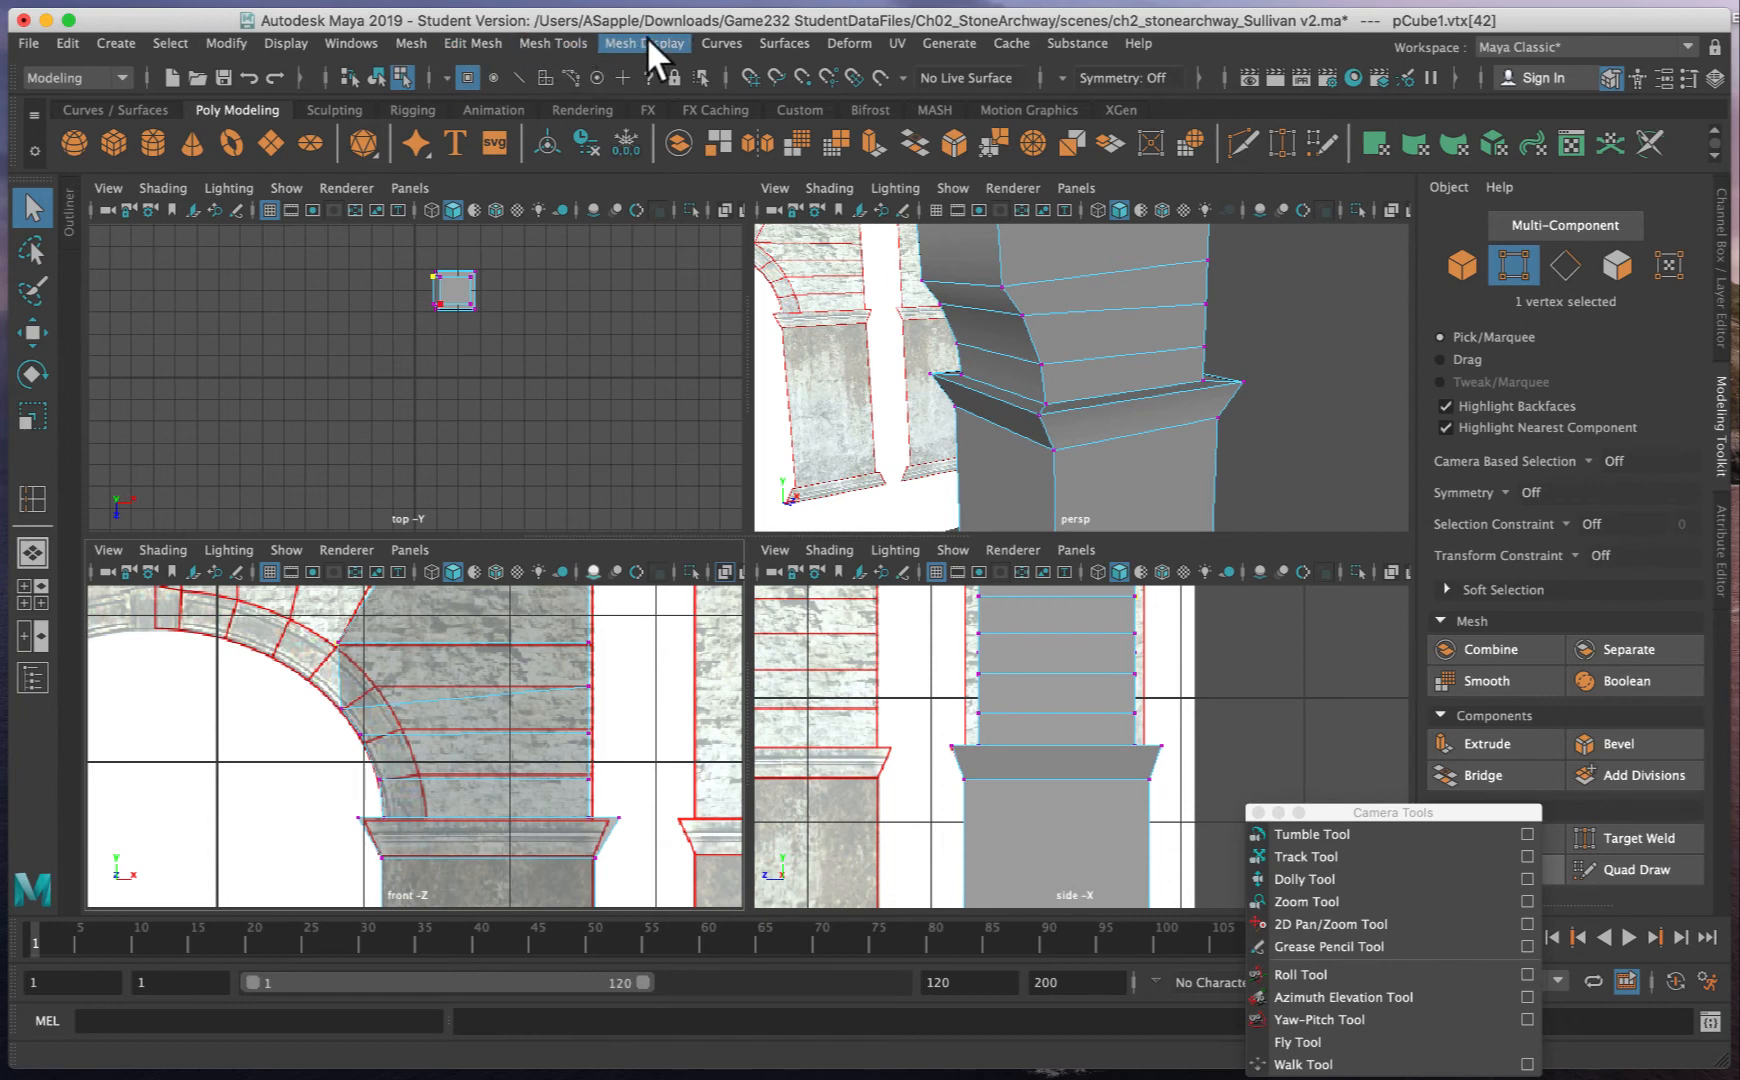
- Insert a vertical edge loop through the pillar near the arch ring's outer curve using Insert Edge Loop
left_click(571, 42)
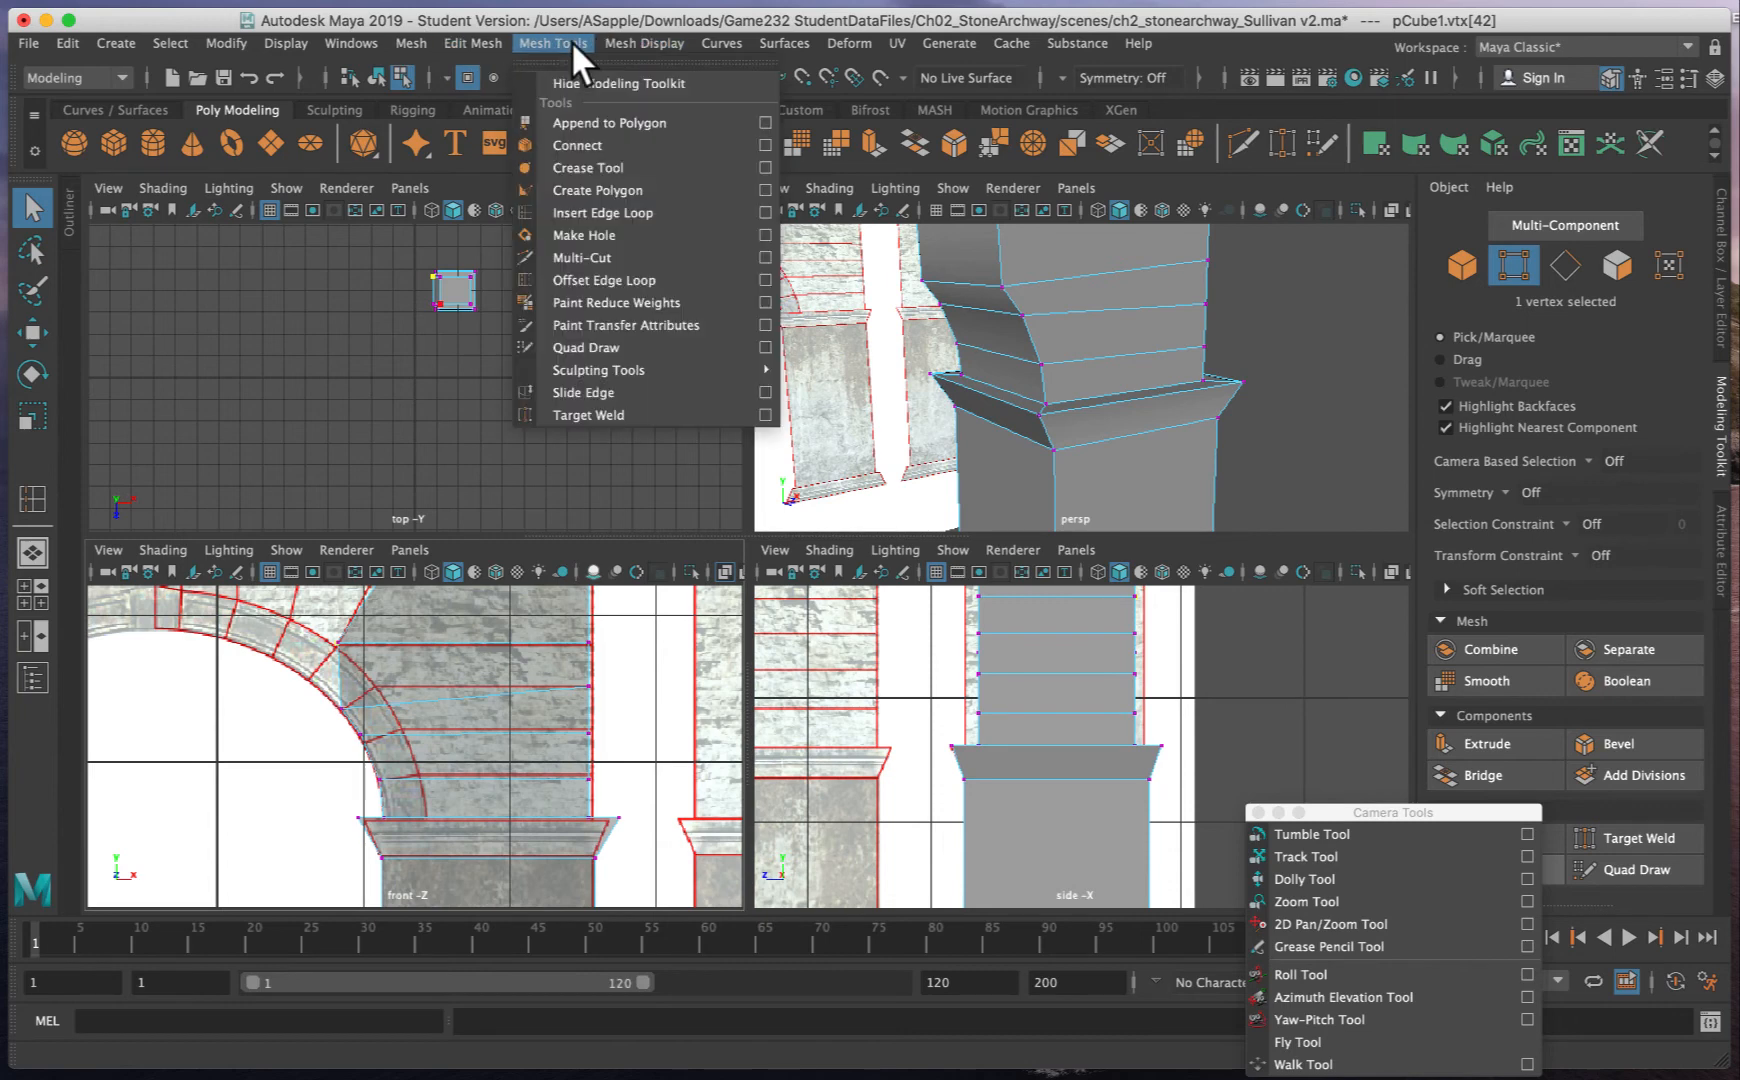
left_click(595, 213)
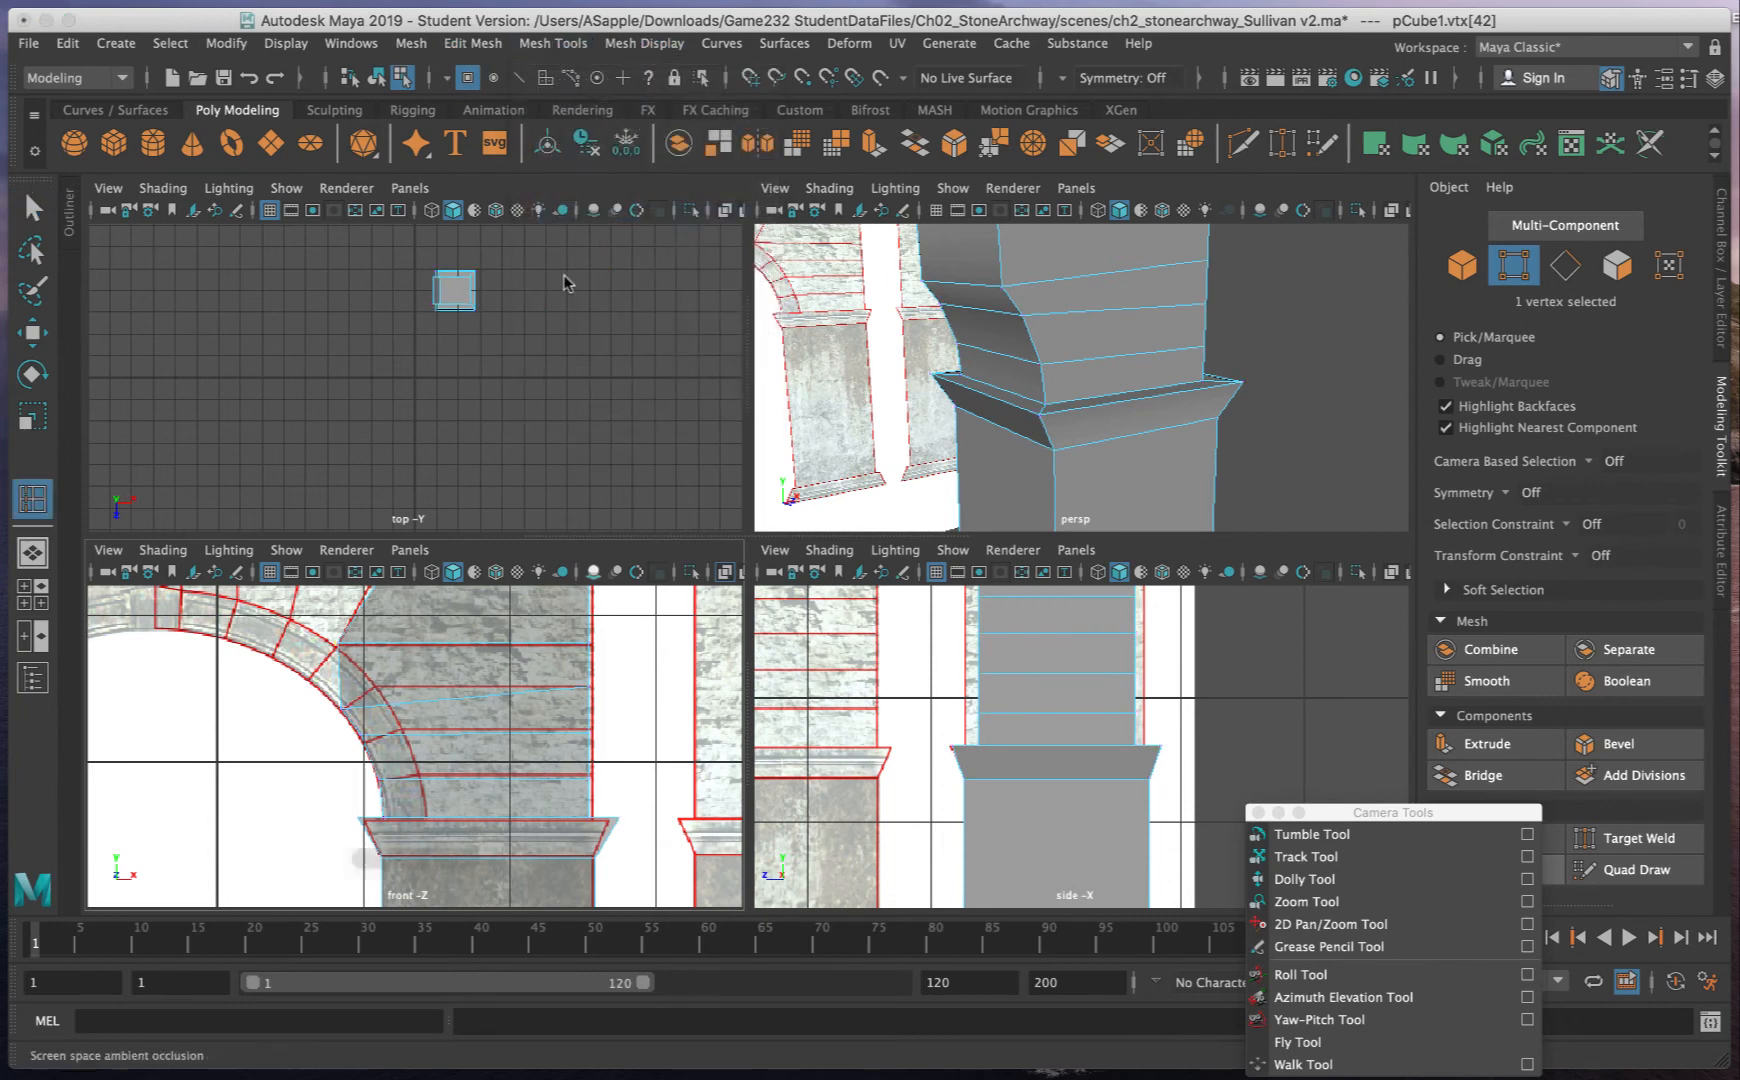
left_click(402, 729)
right_click_drag(532, 727, 850, 725, "alt")
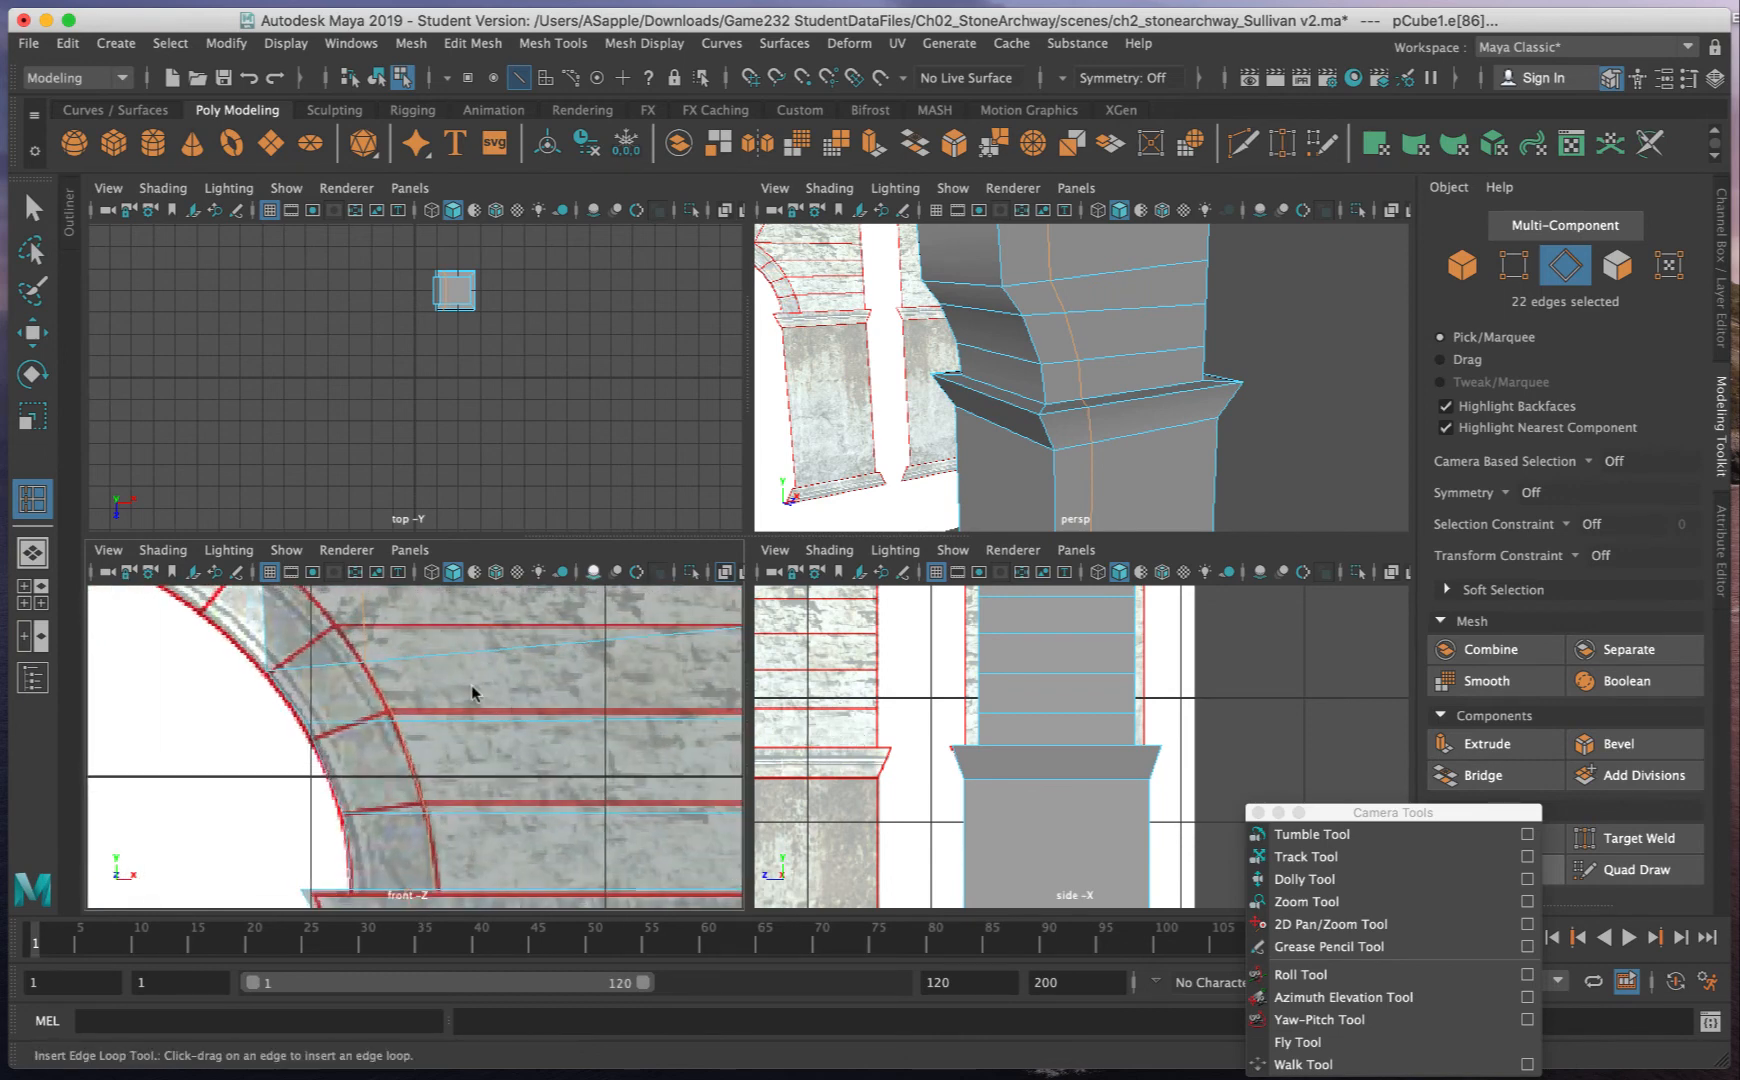
- Move the vertical loop's vertex pairs at the two lowest stone joints onto the arch ring's outer curve in the front view
left_click(1514, 265)
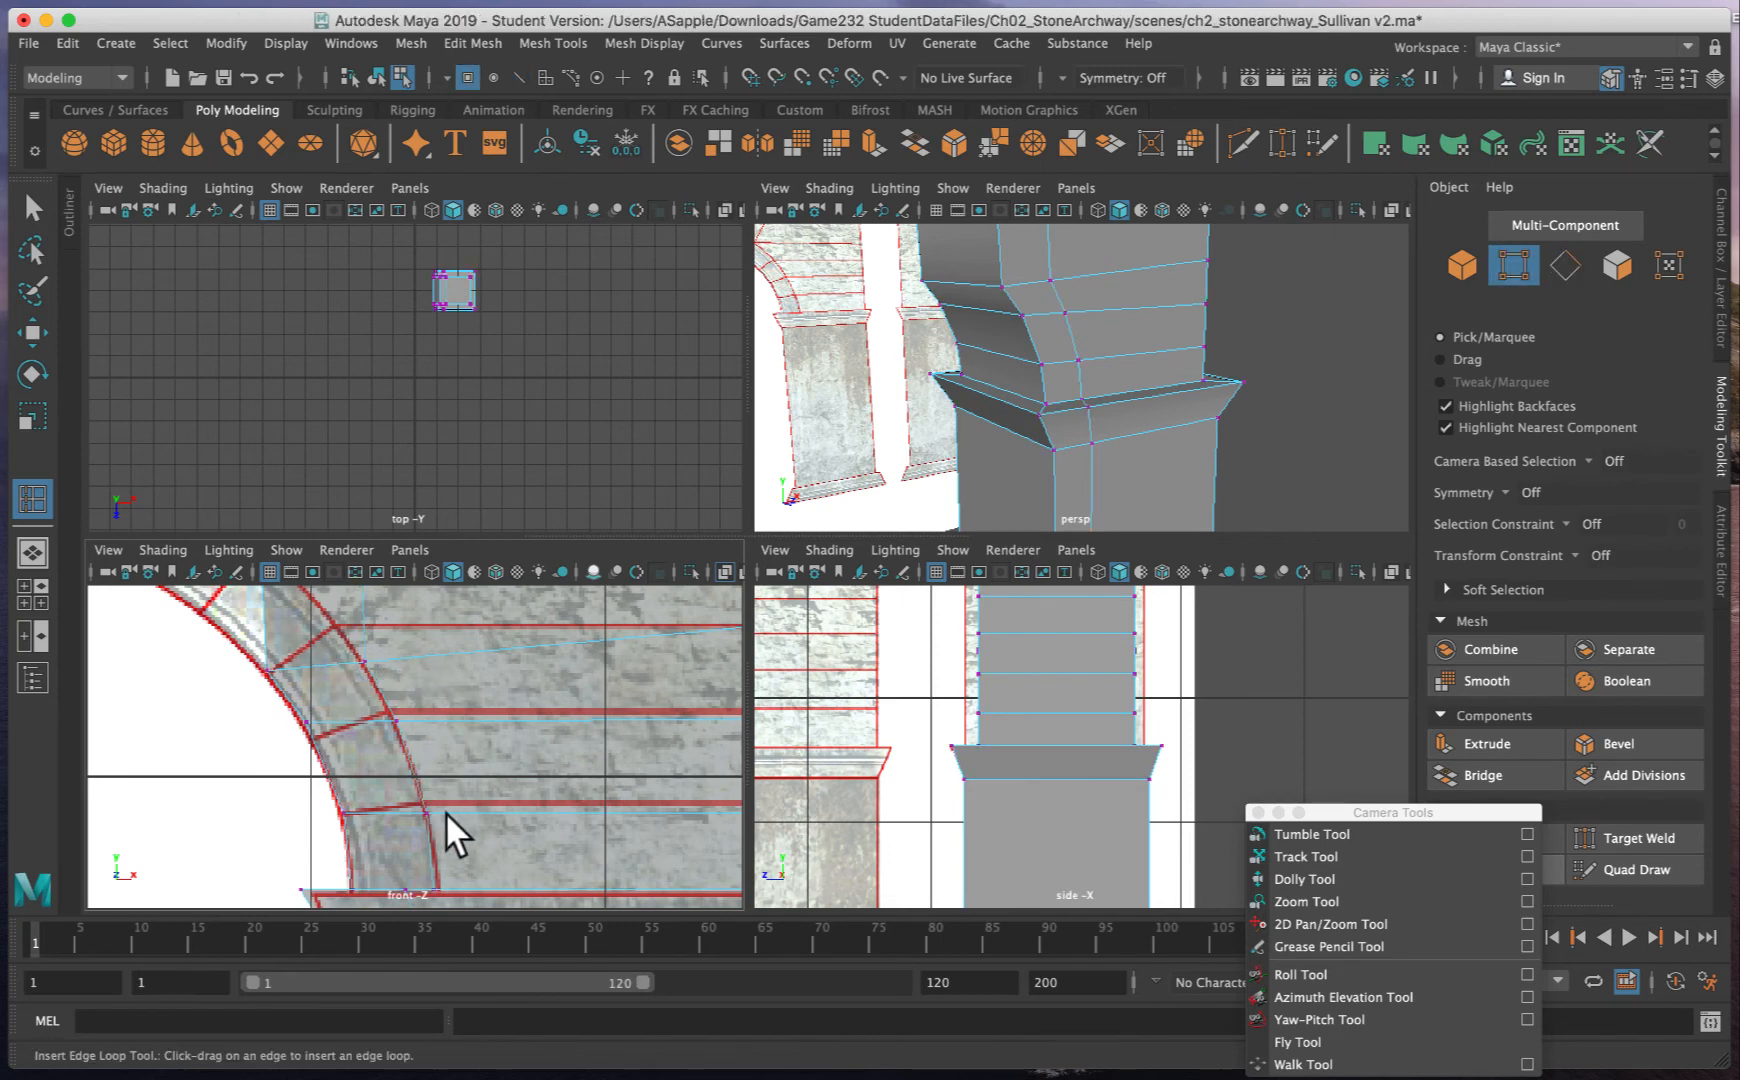
right_click_drag(445, 812, 346, 600)
left_click(445, 808)
key("w")
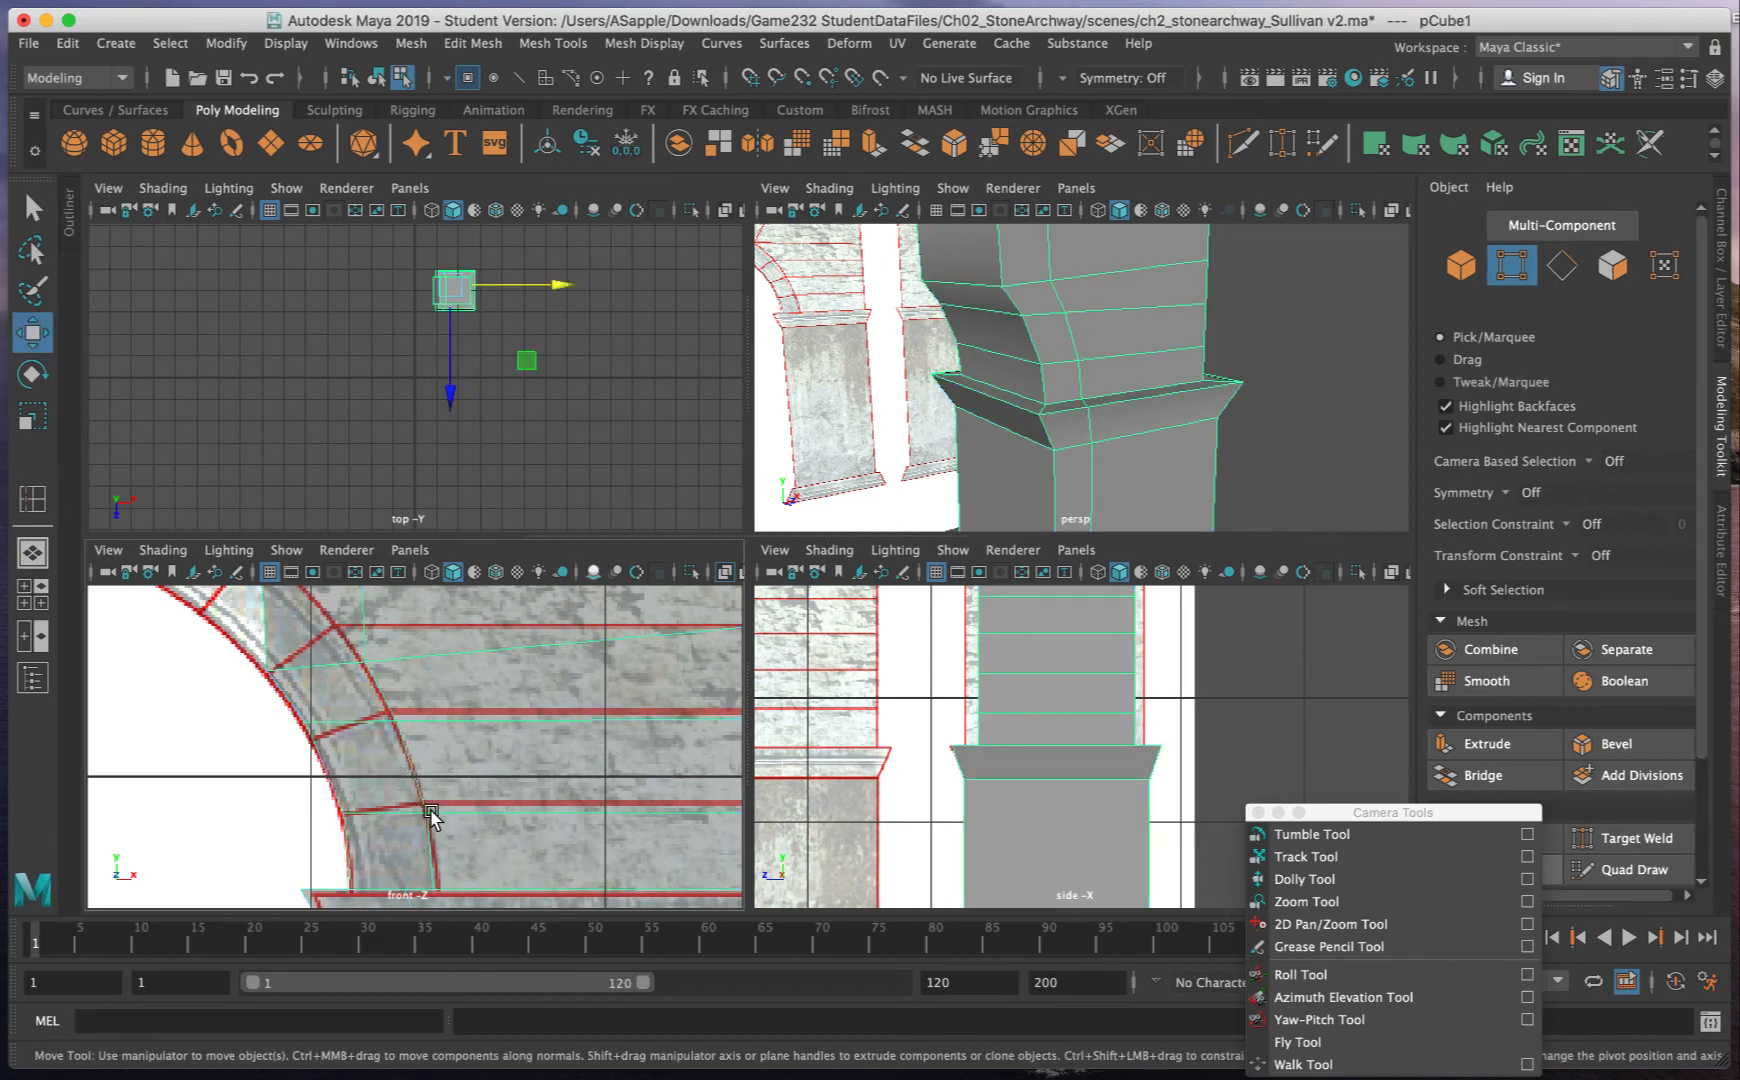
left_click(1462, 264)
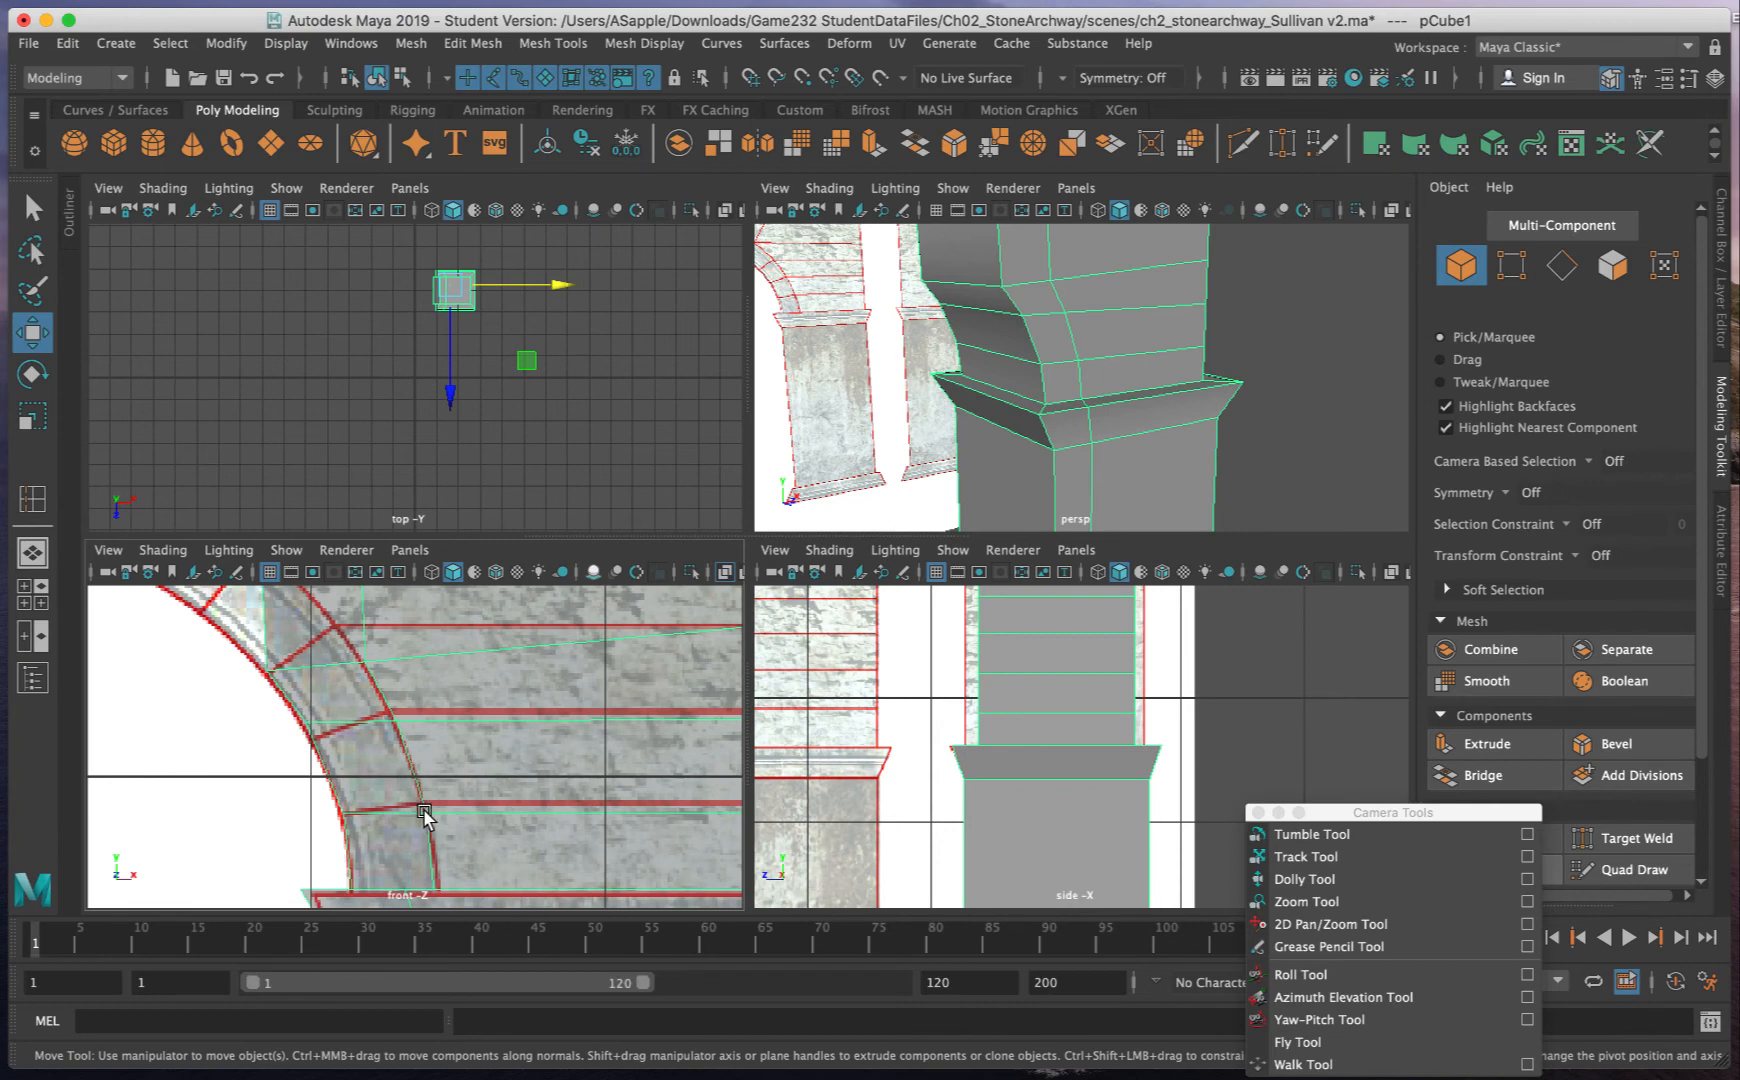
right_click_drag(458, 737, 352, 603)
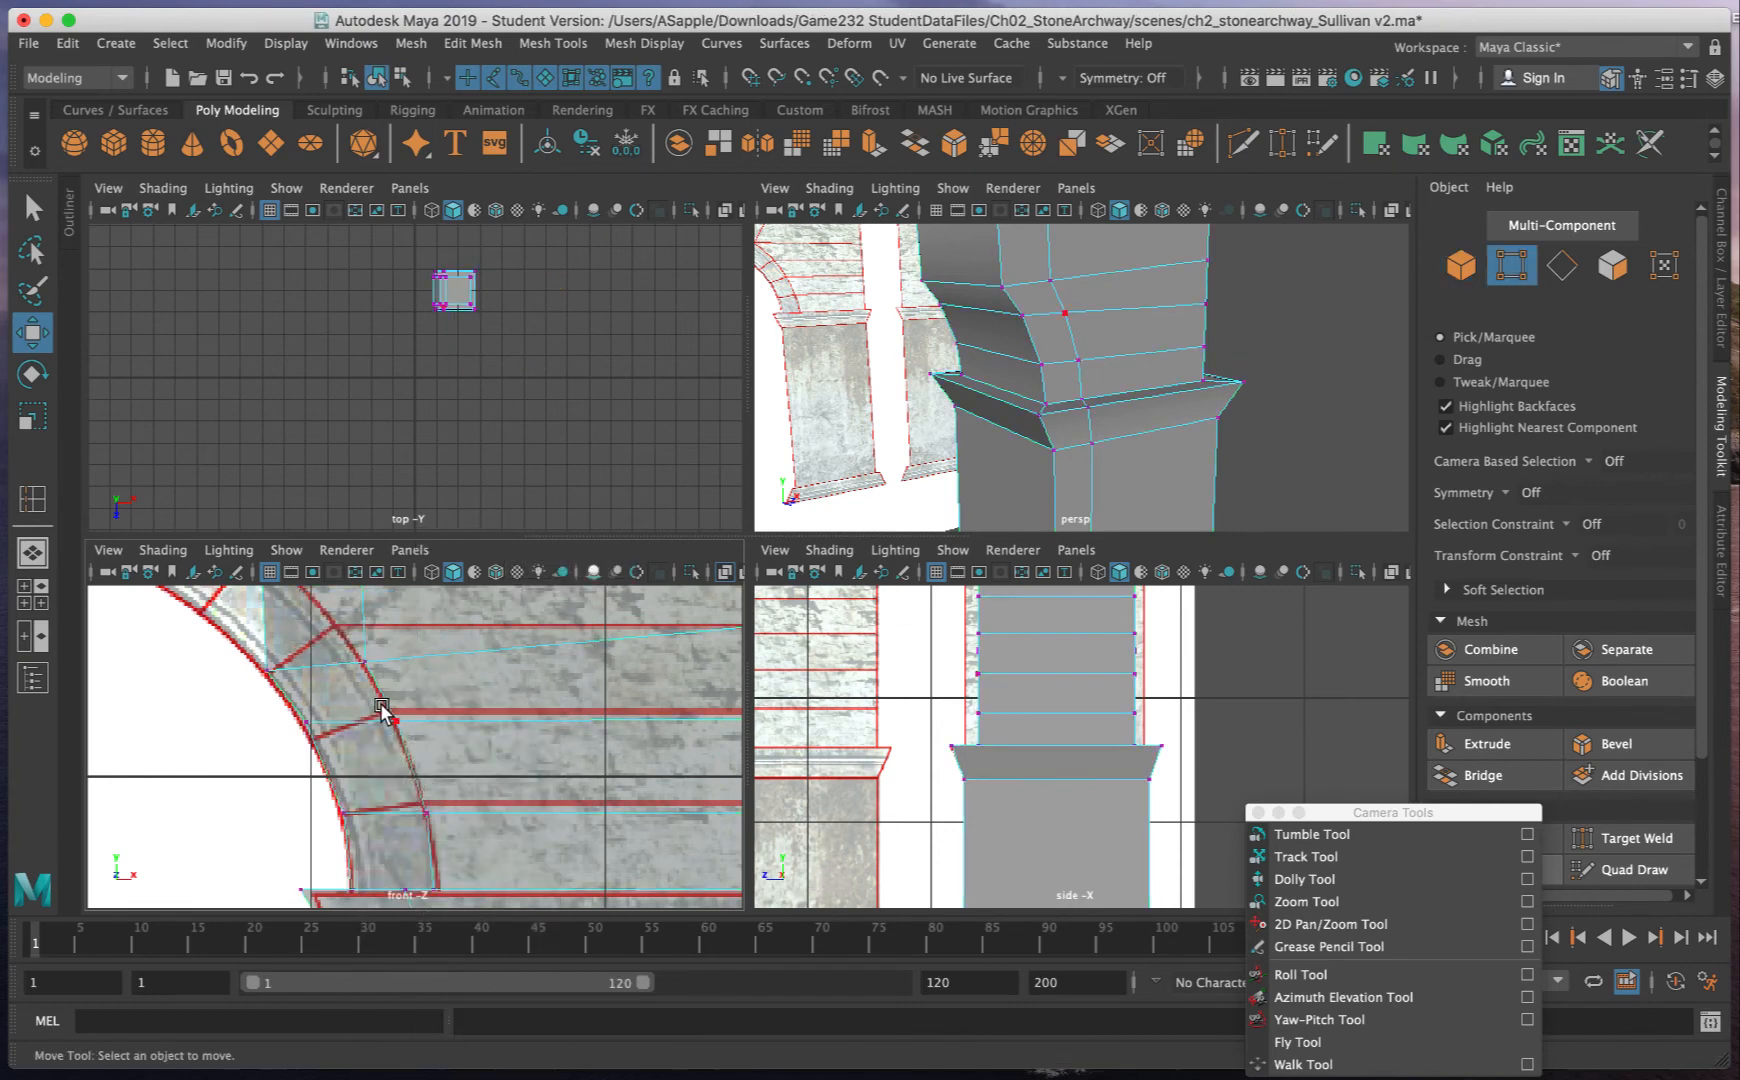
mouse_move(392, 718)
left_mouse_down()
mouse_move(410, 737)
mouse_move(386, 712)
left_mouse_up()
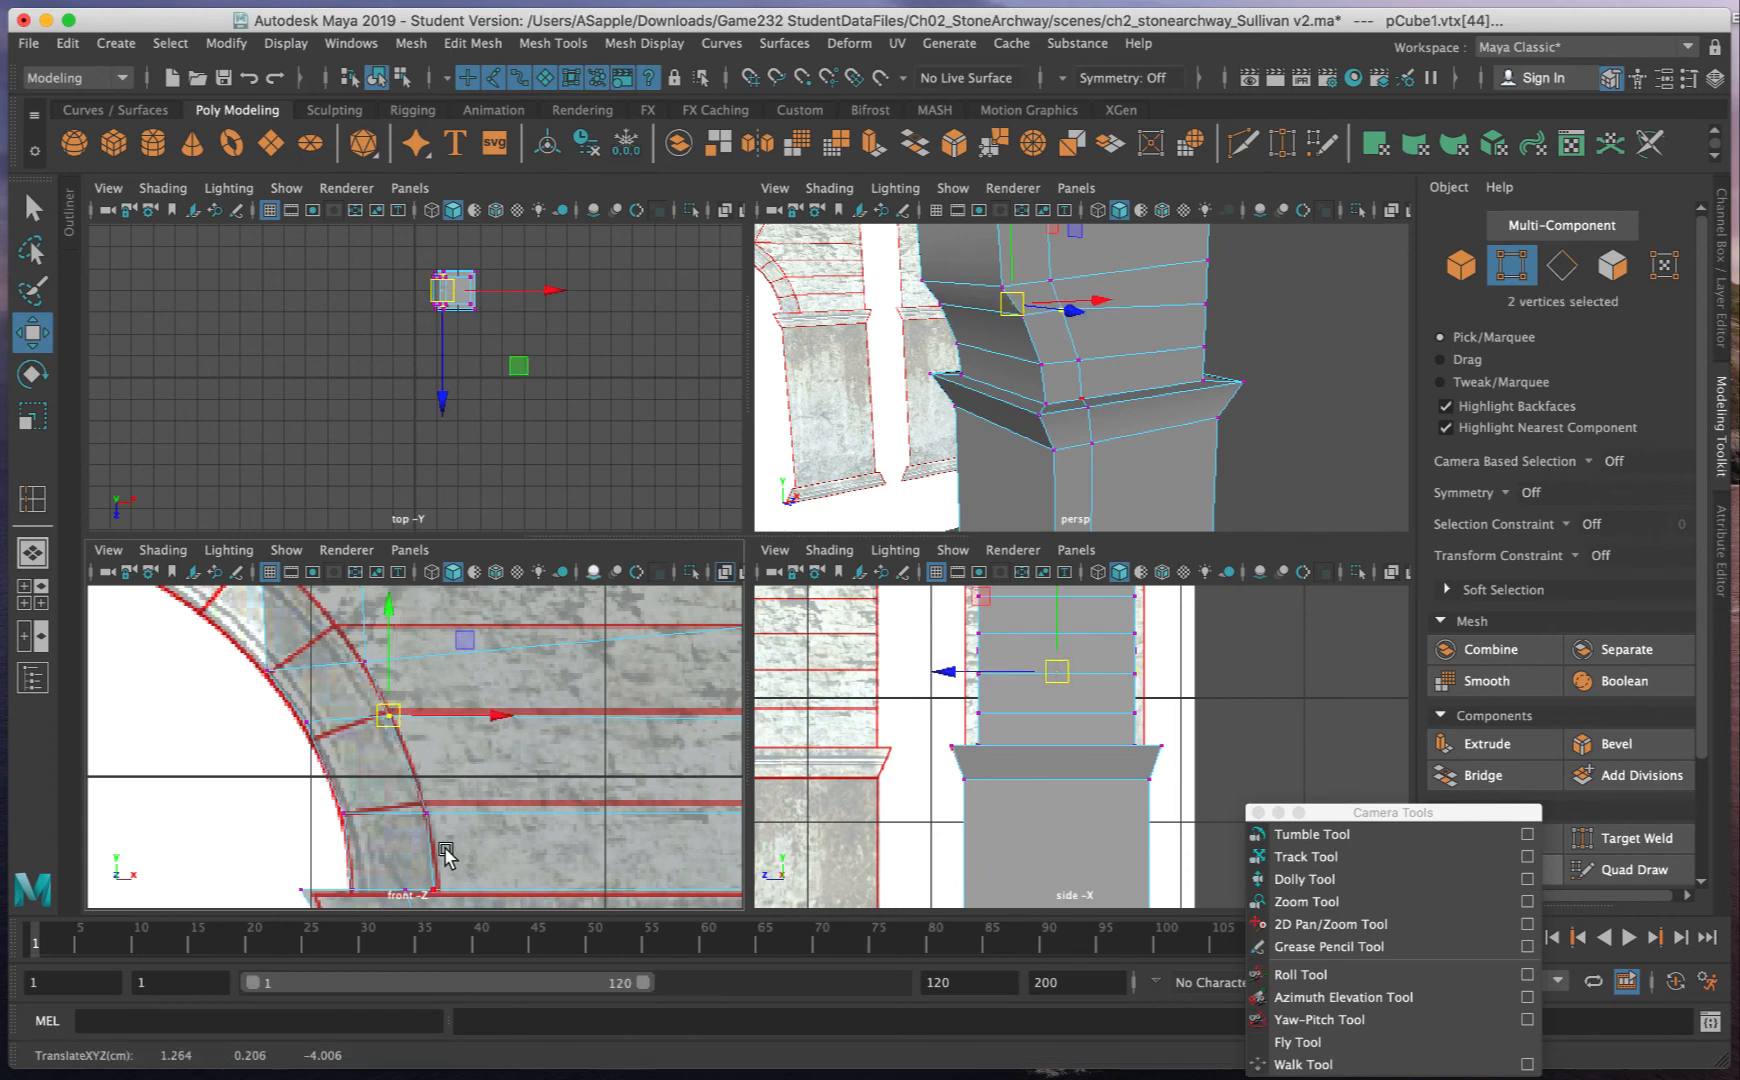
left_click(424, 808)
left_click_drag(426, 812, 419, 804)
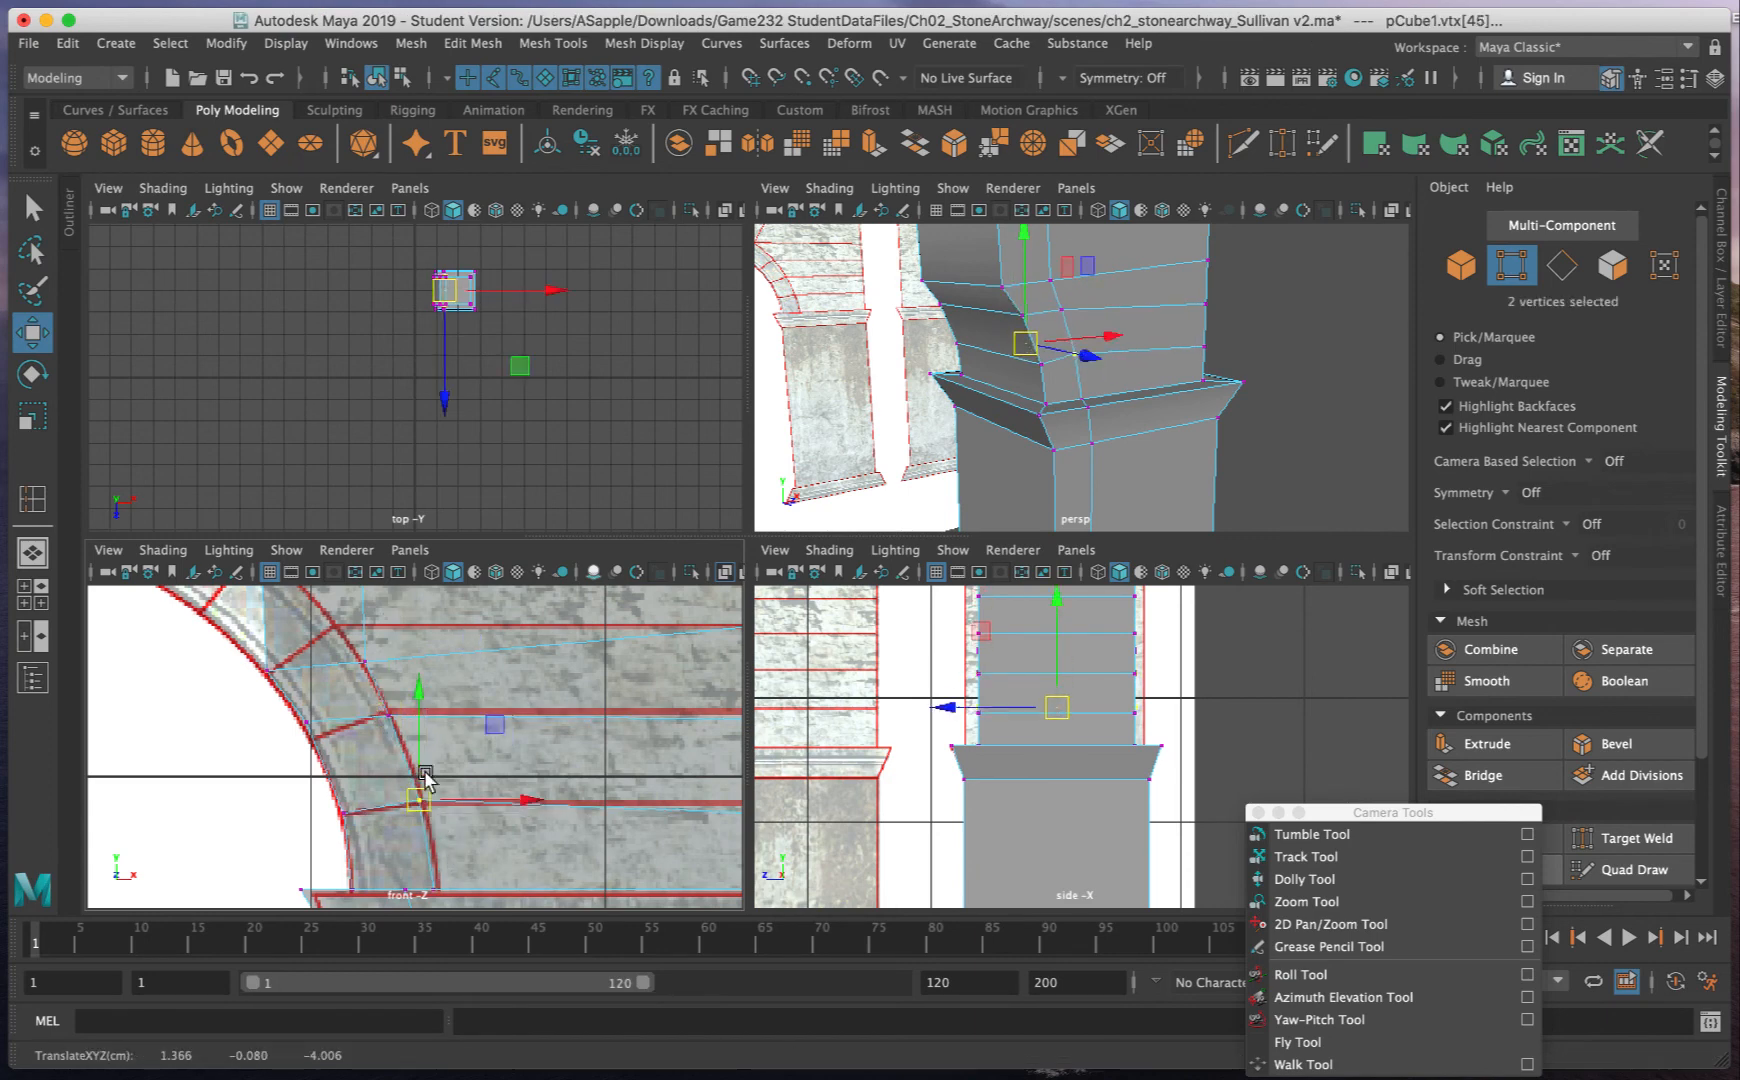
- Fit the vertical loop's third-joint vertices to the outer curve and adjust the second joint's inner vertices on the arch's inner edge
left_click(383, 673)
left_click_drag(383, 673, 344, 621)
left_click(317, 740)
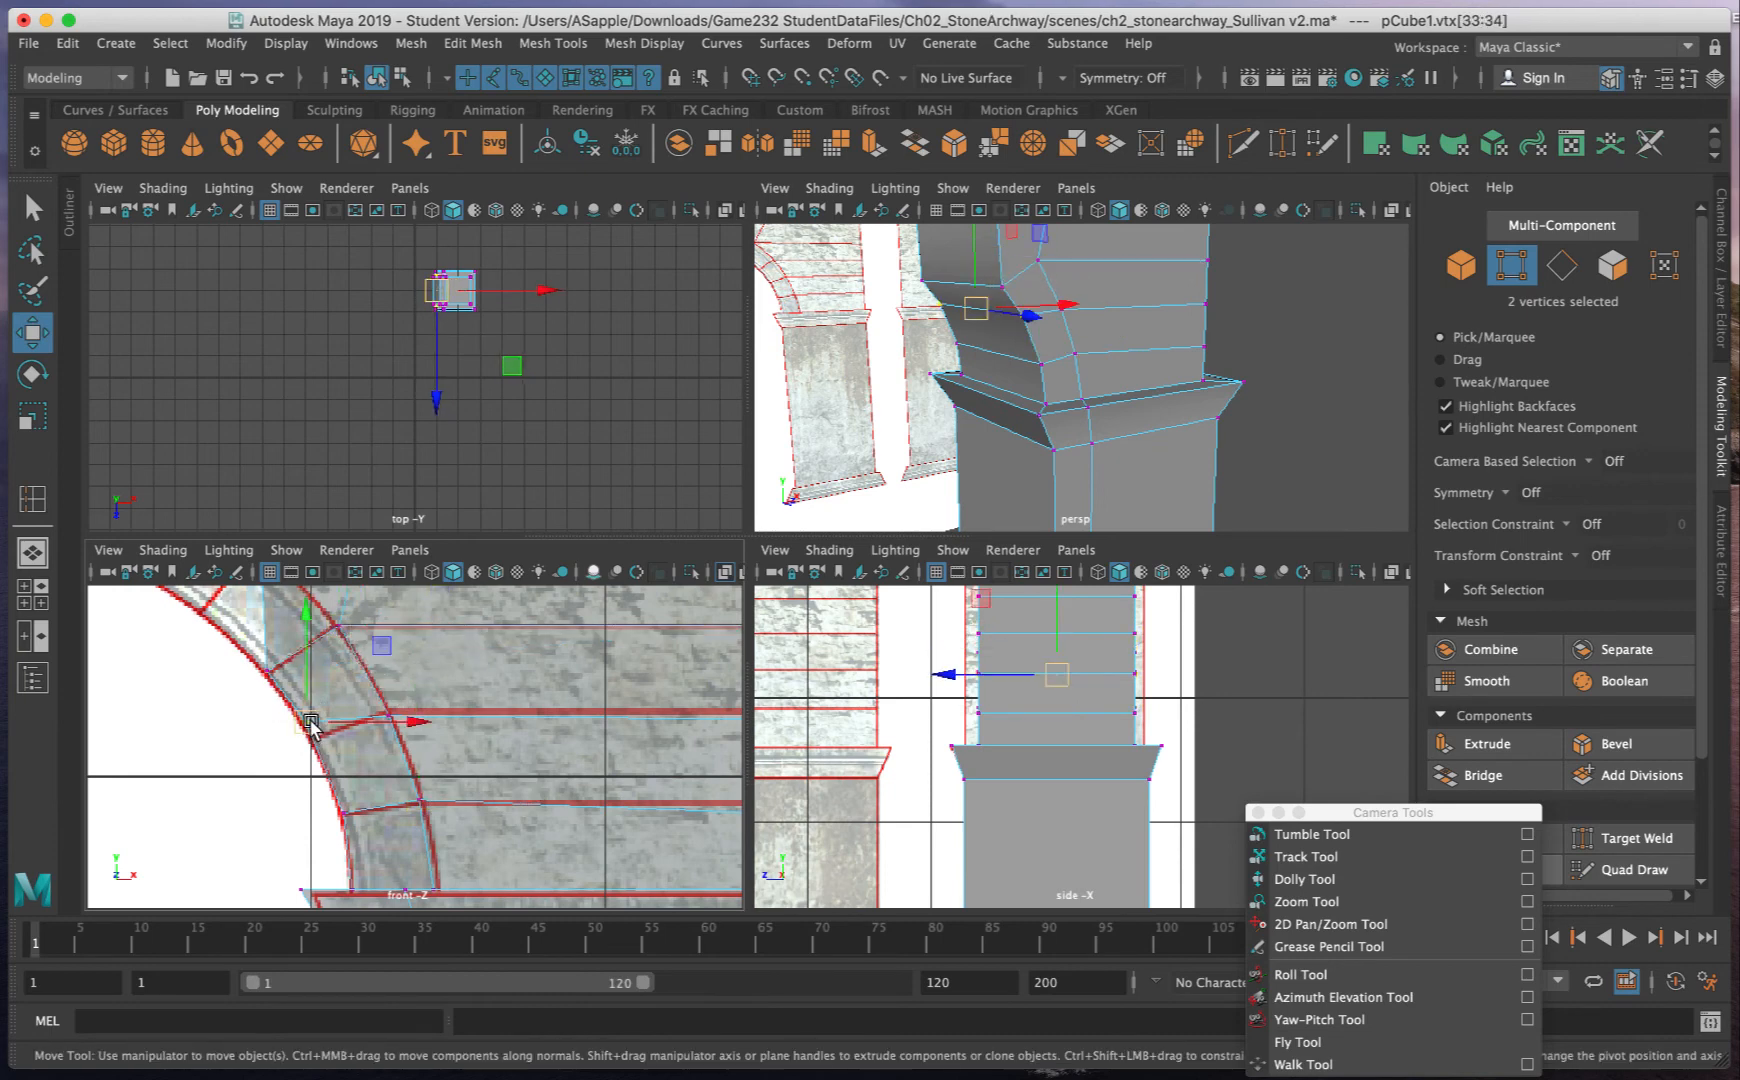
left_click_drag(317, 745, 318, 741)
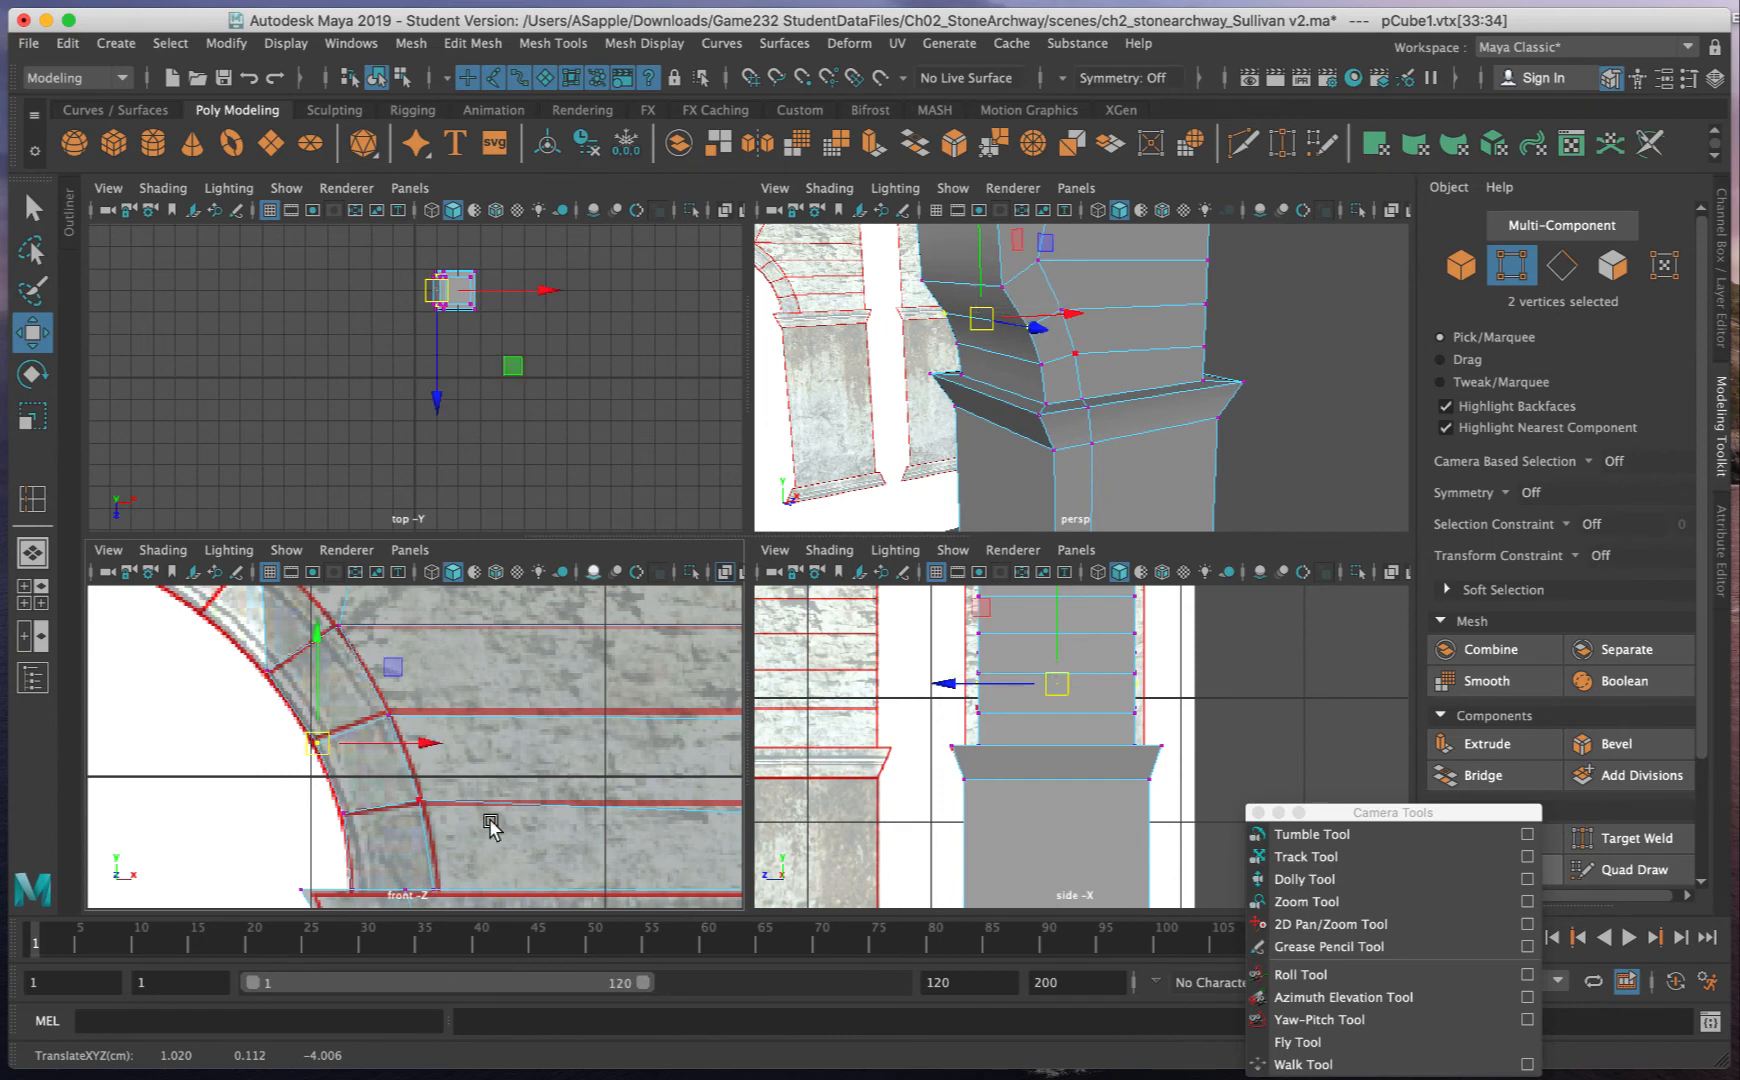
- Move the fourth joint's inner vertex pair onto the arch's inner edge and its outer pair onto the ring's outer corner
left_click(1306, 856)
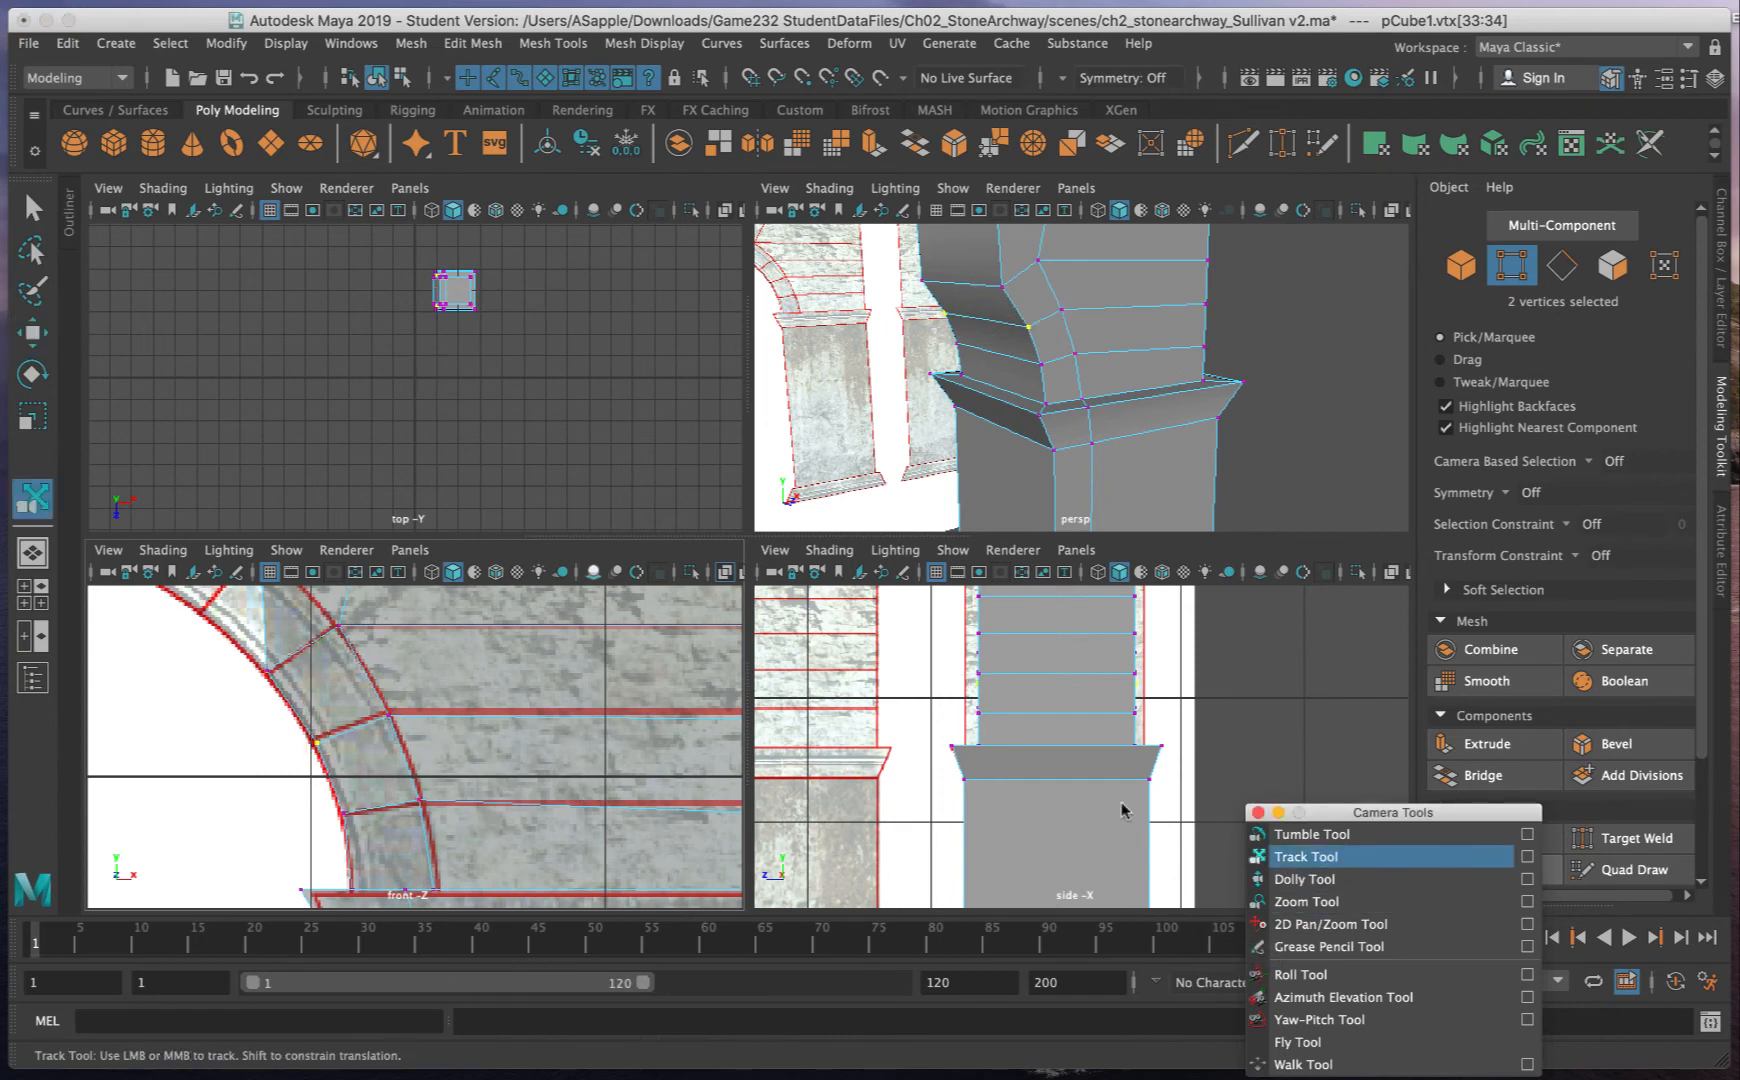
left_click_drag(649, 686, 663, 853)
left_click_drag(574, 715, 575, 671)
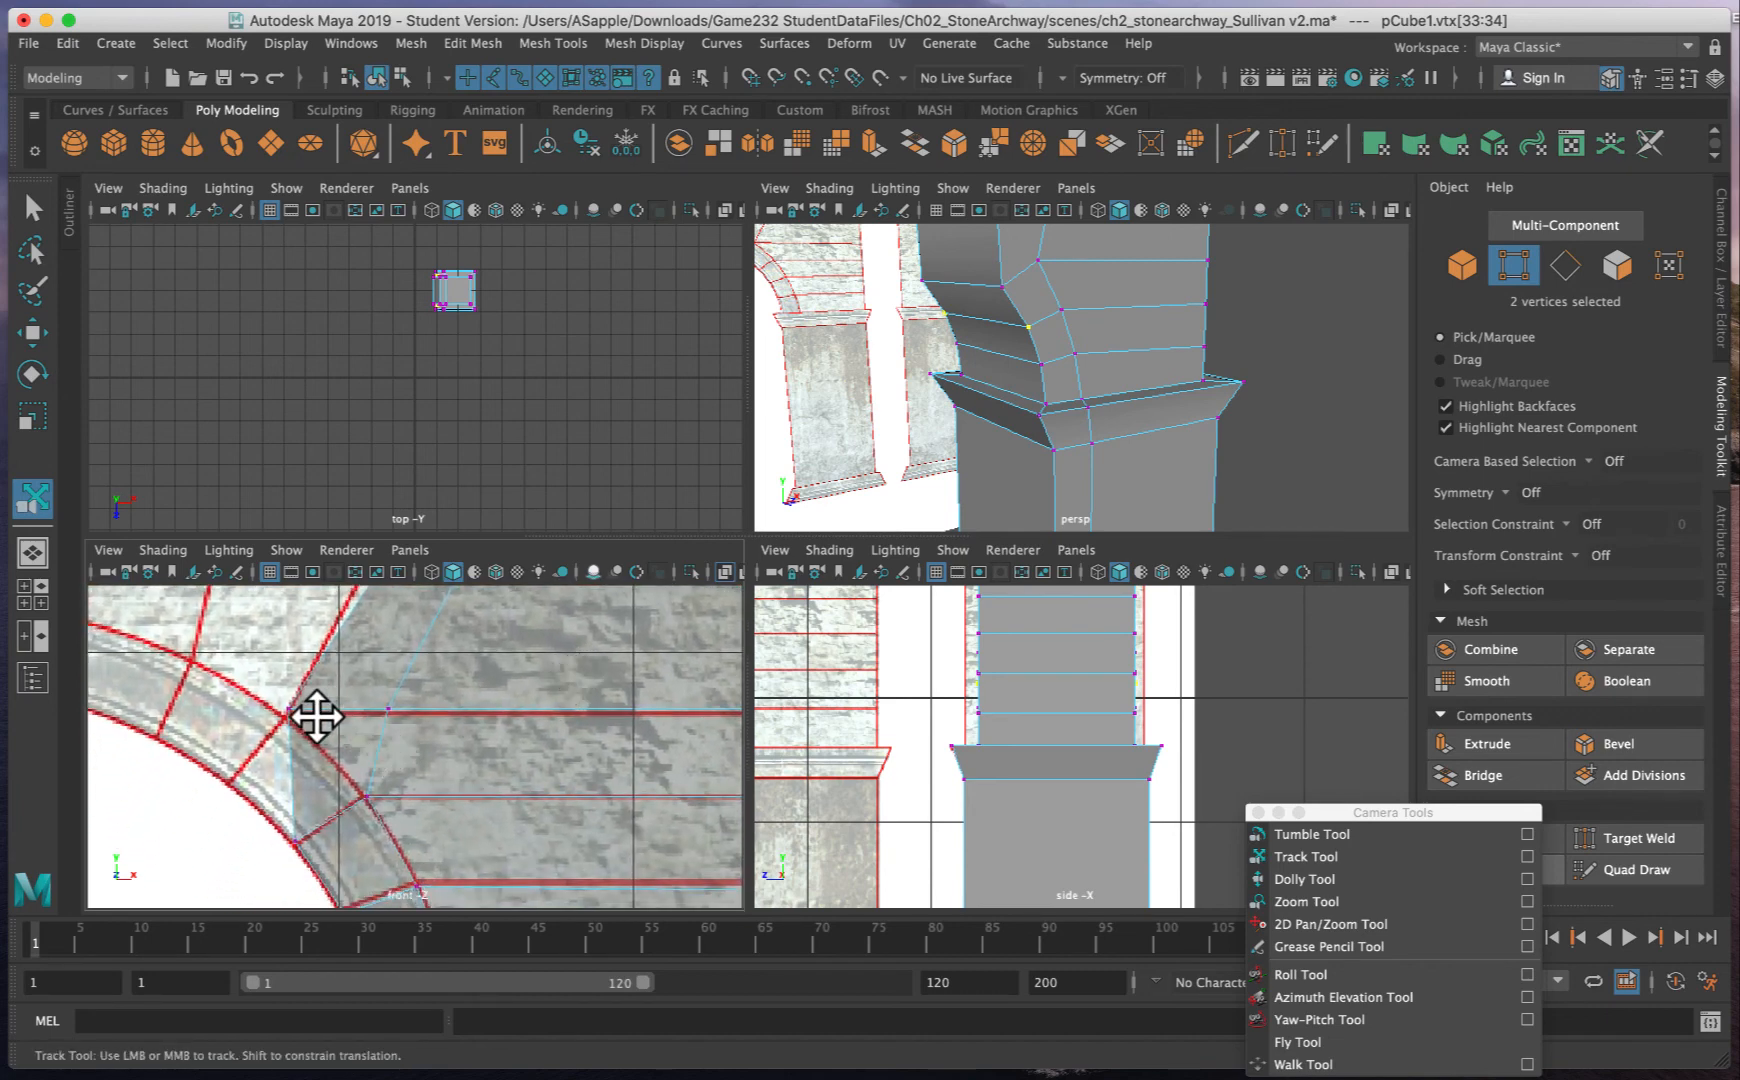
key("q")
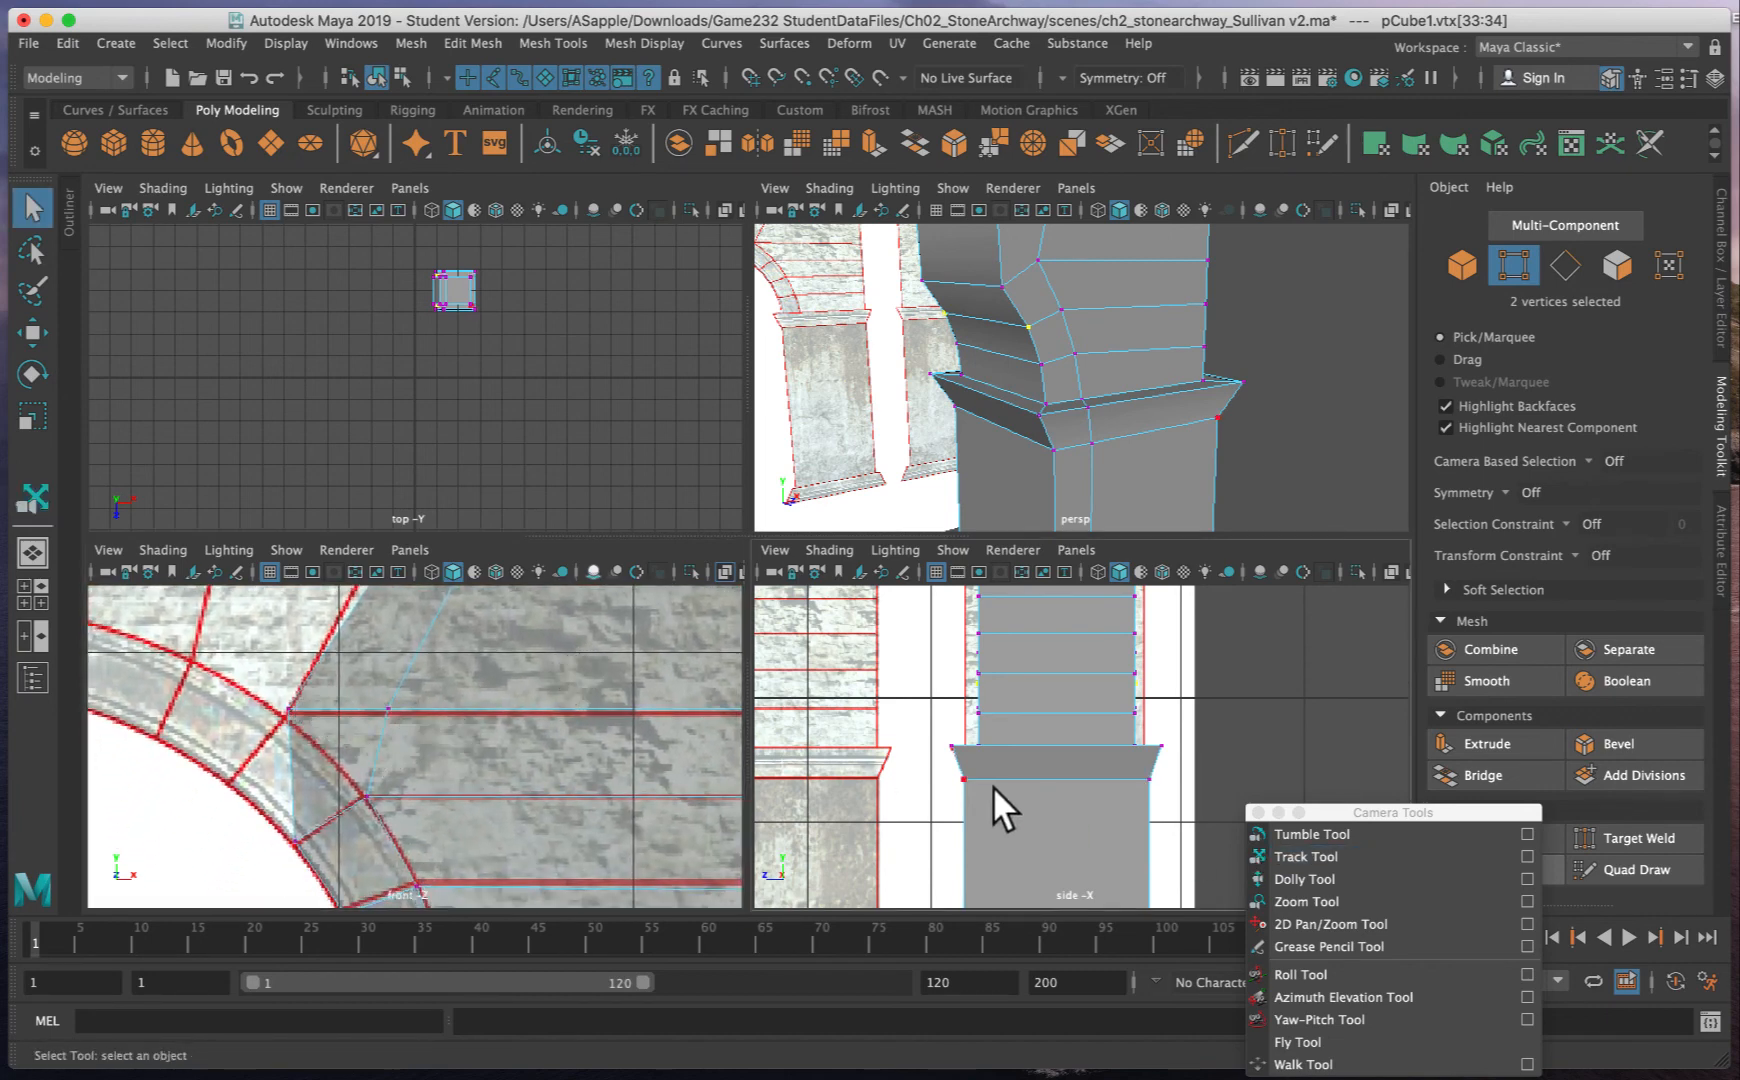
left_click_drag(330, 768, 229, 785)
key("w")
left_click(445, 737)
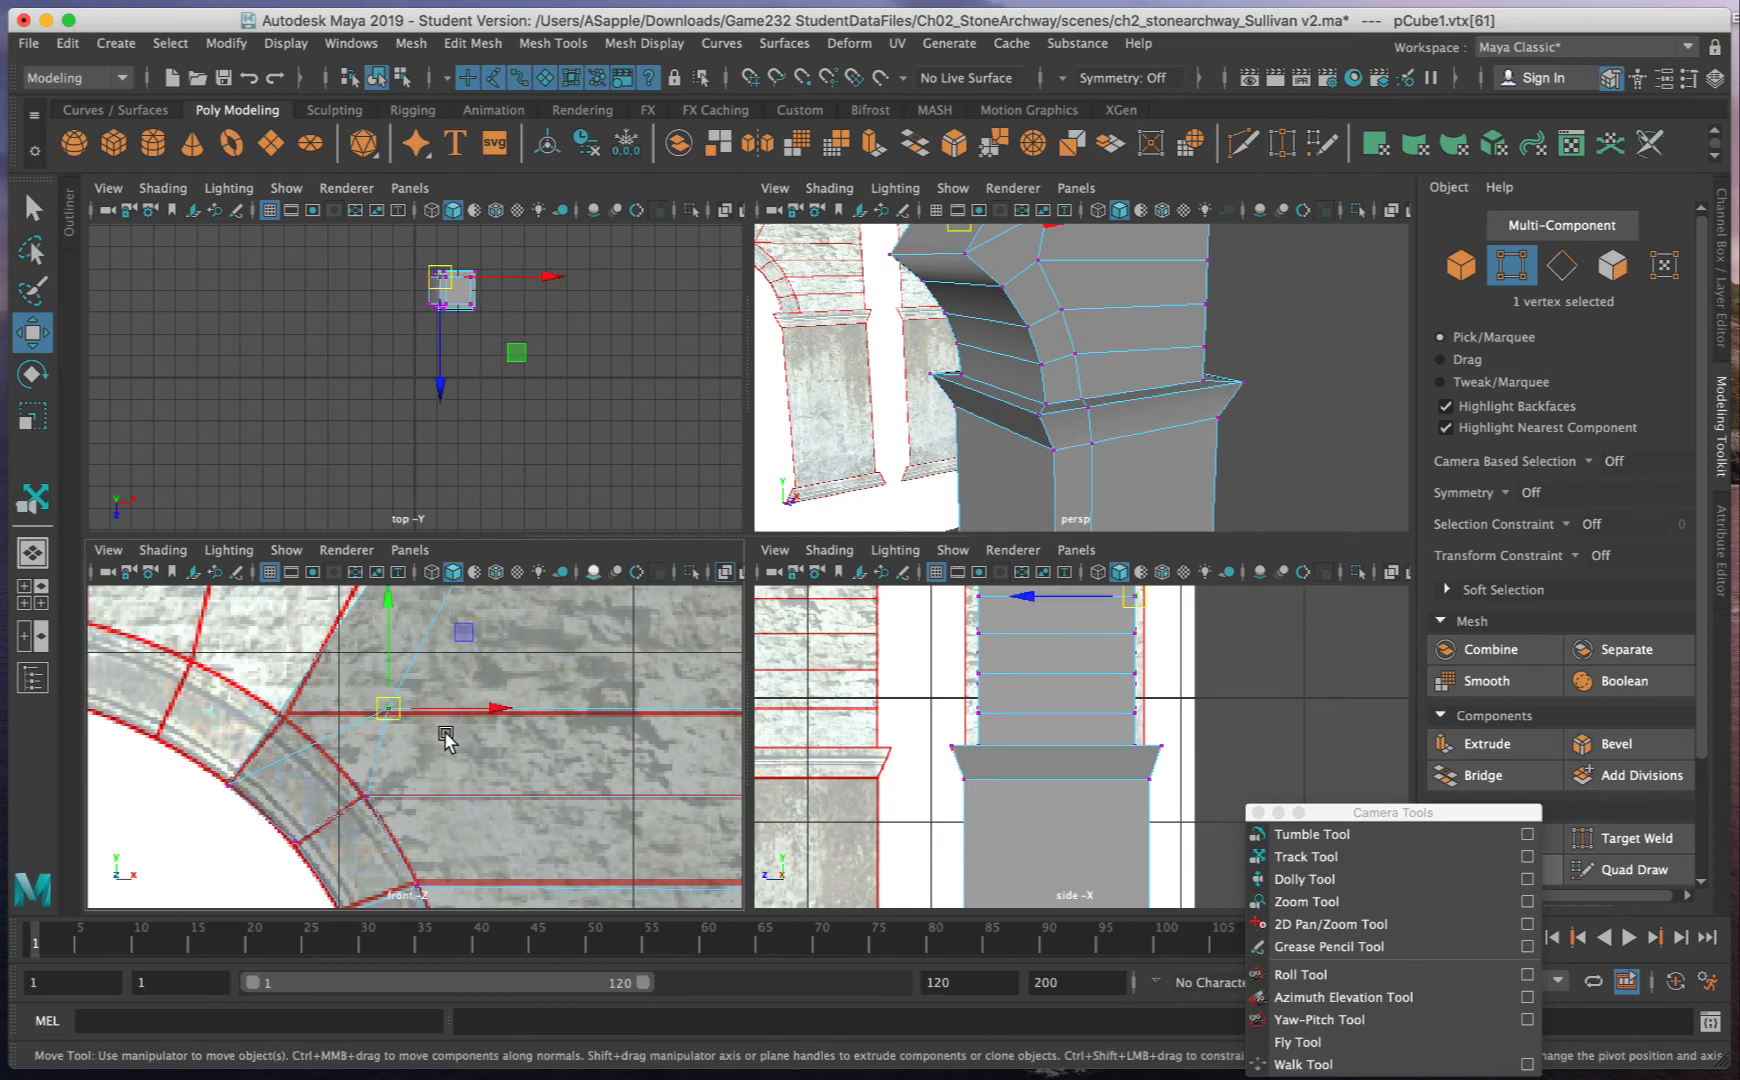
left_click_drag(397, 713, 293, 713)
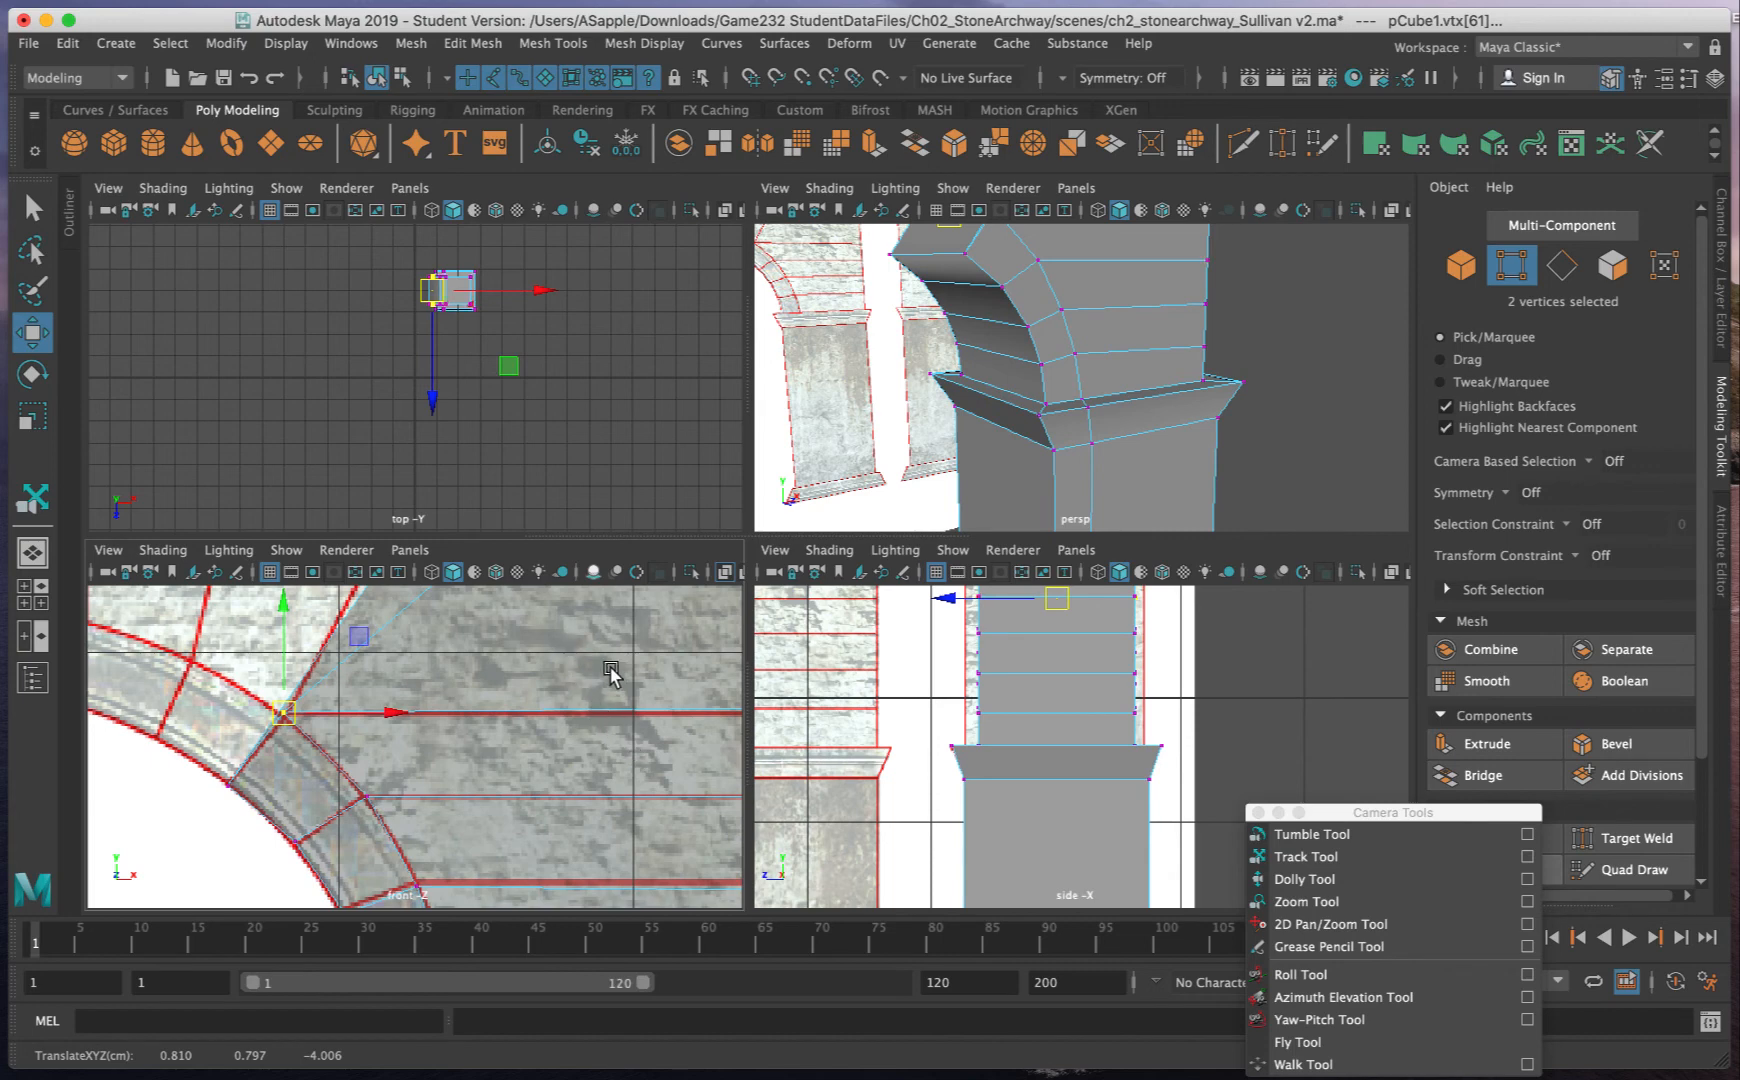
- Move the block's top inner vertex pair horizontally onto the next stone joint at the cornice's lower edge in the front view
left_click(1310, 857)
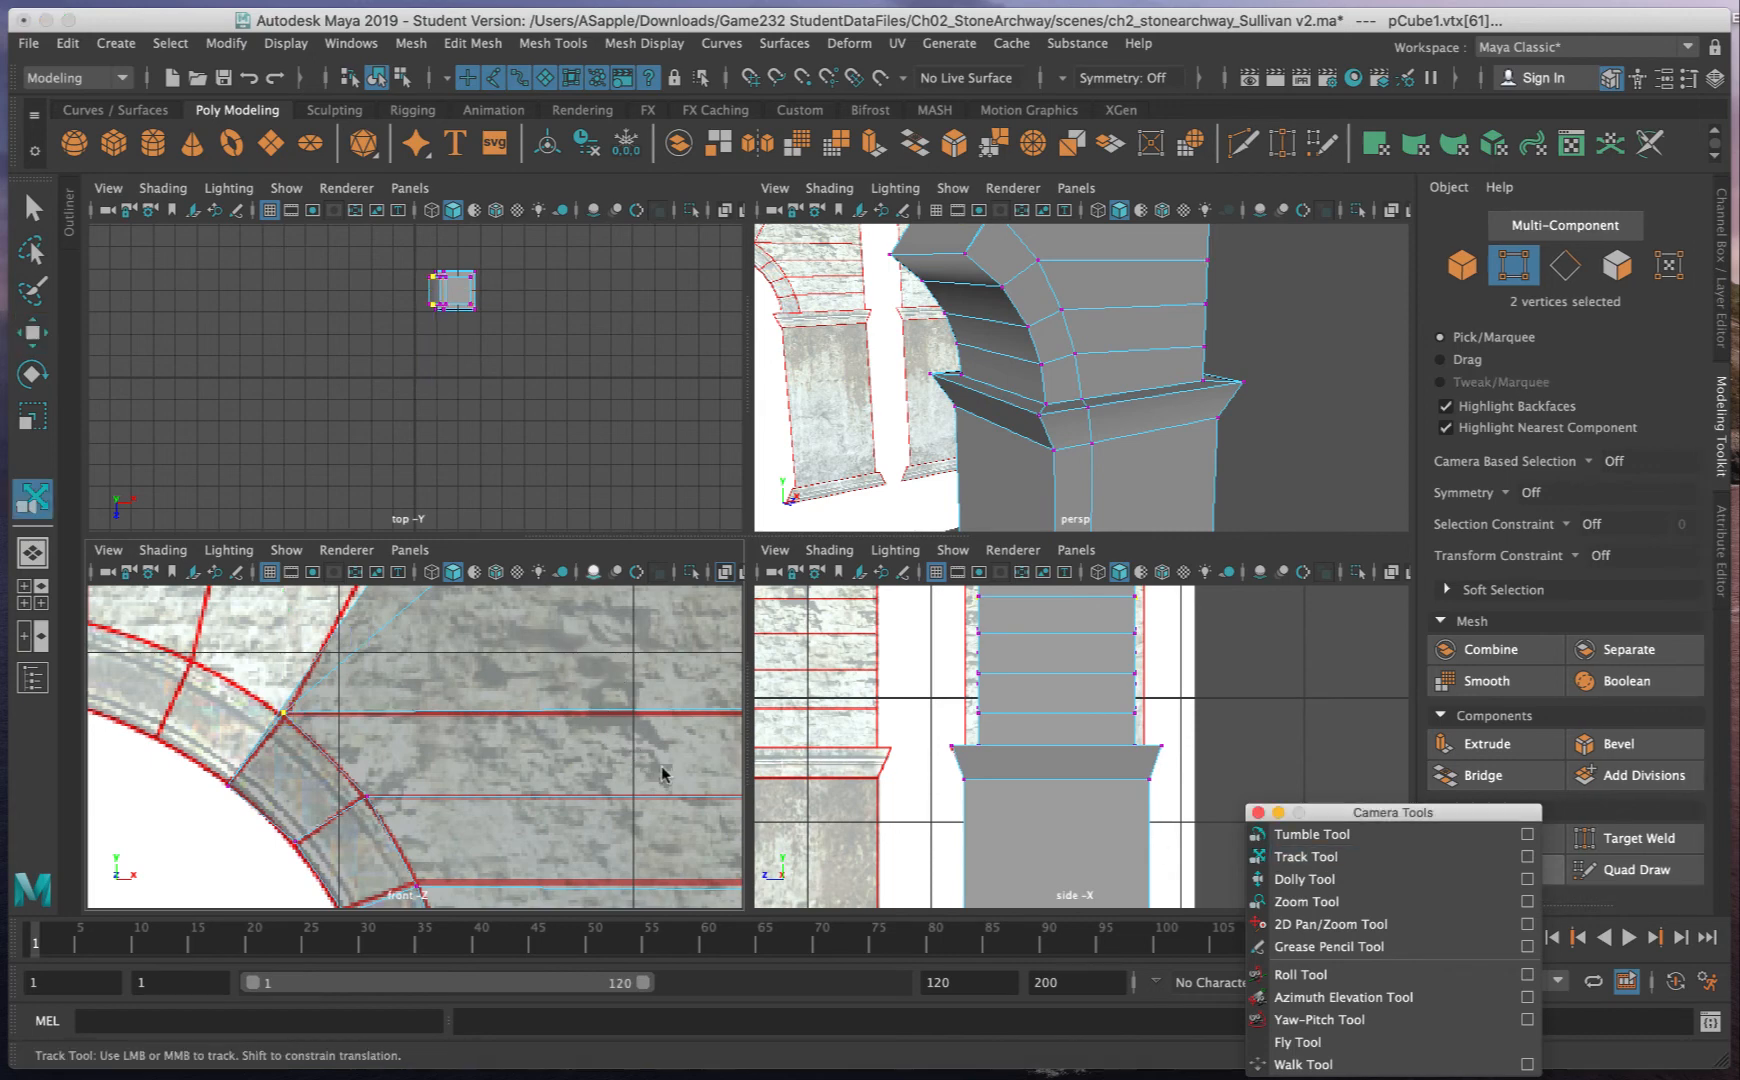
left_click_drag(632, 666, 610, 843)
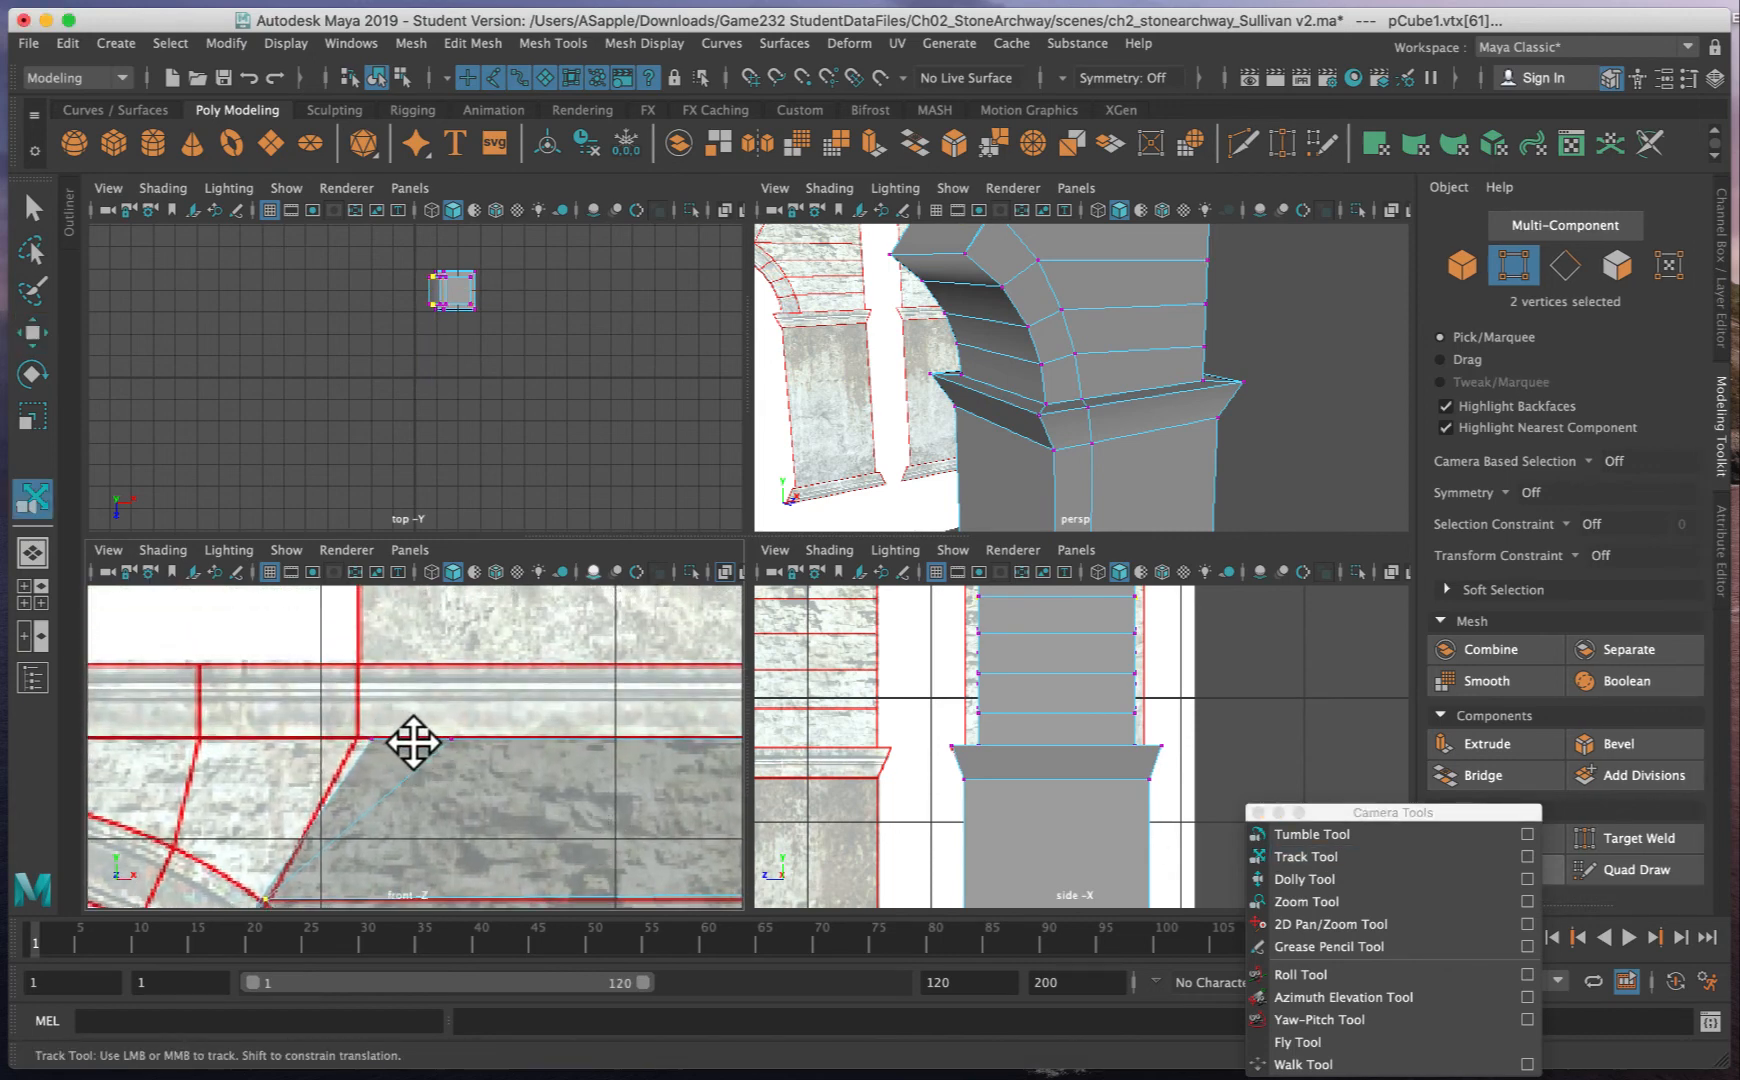
key("q")
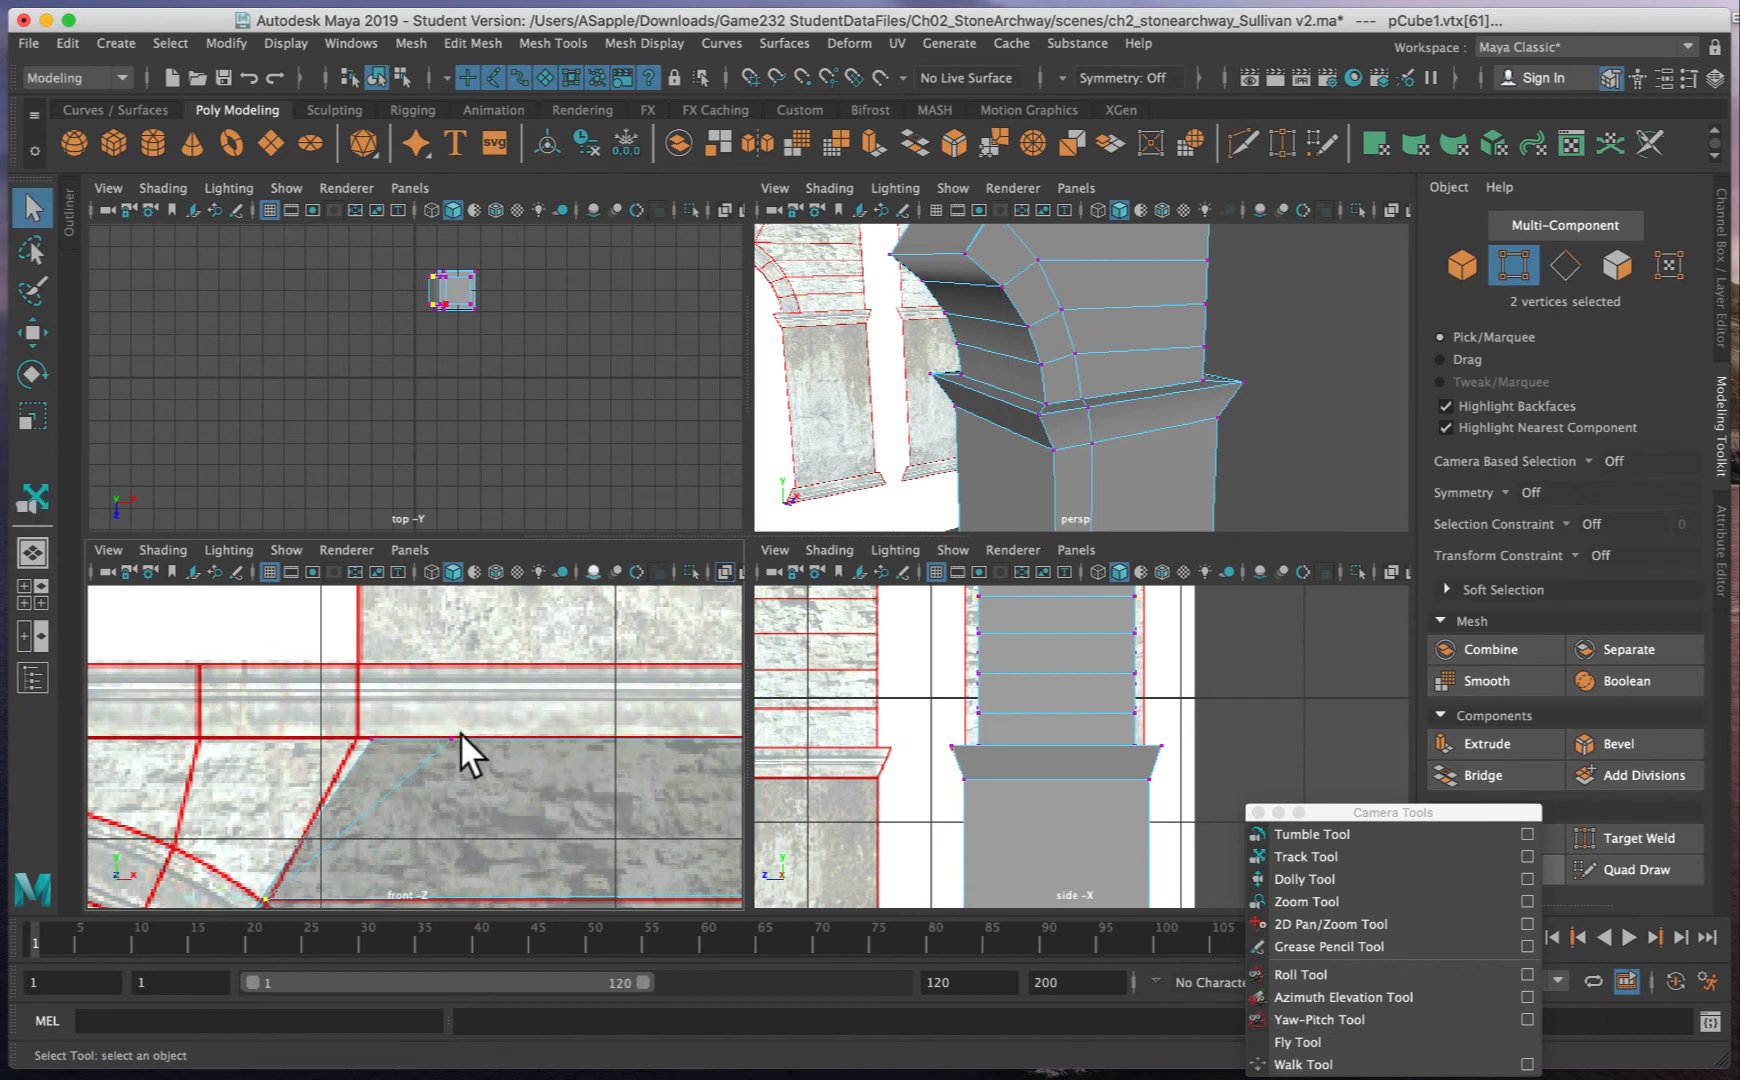
left_click(381, 744)
key("f")
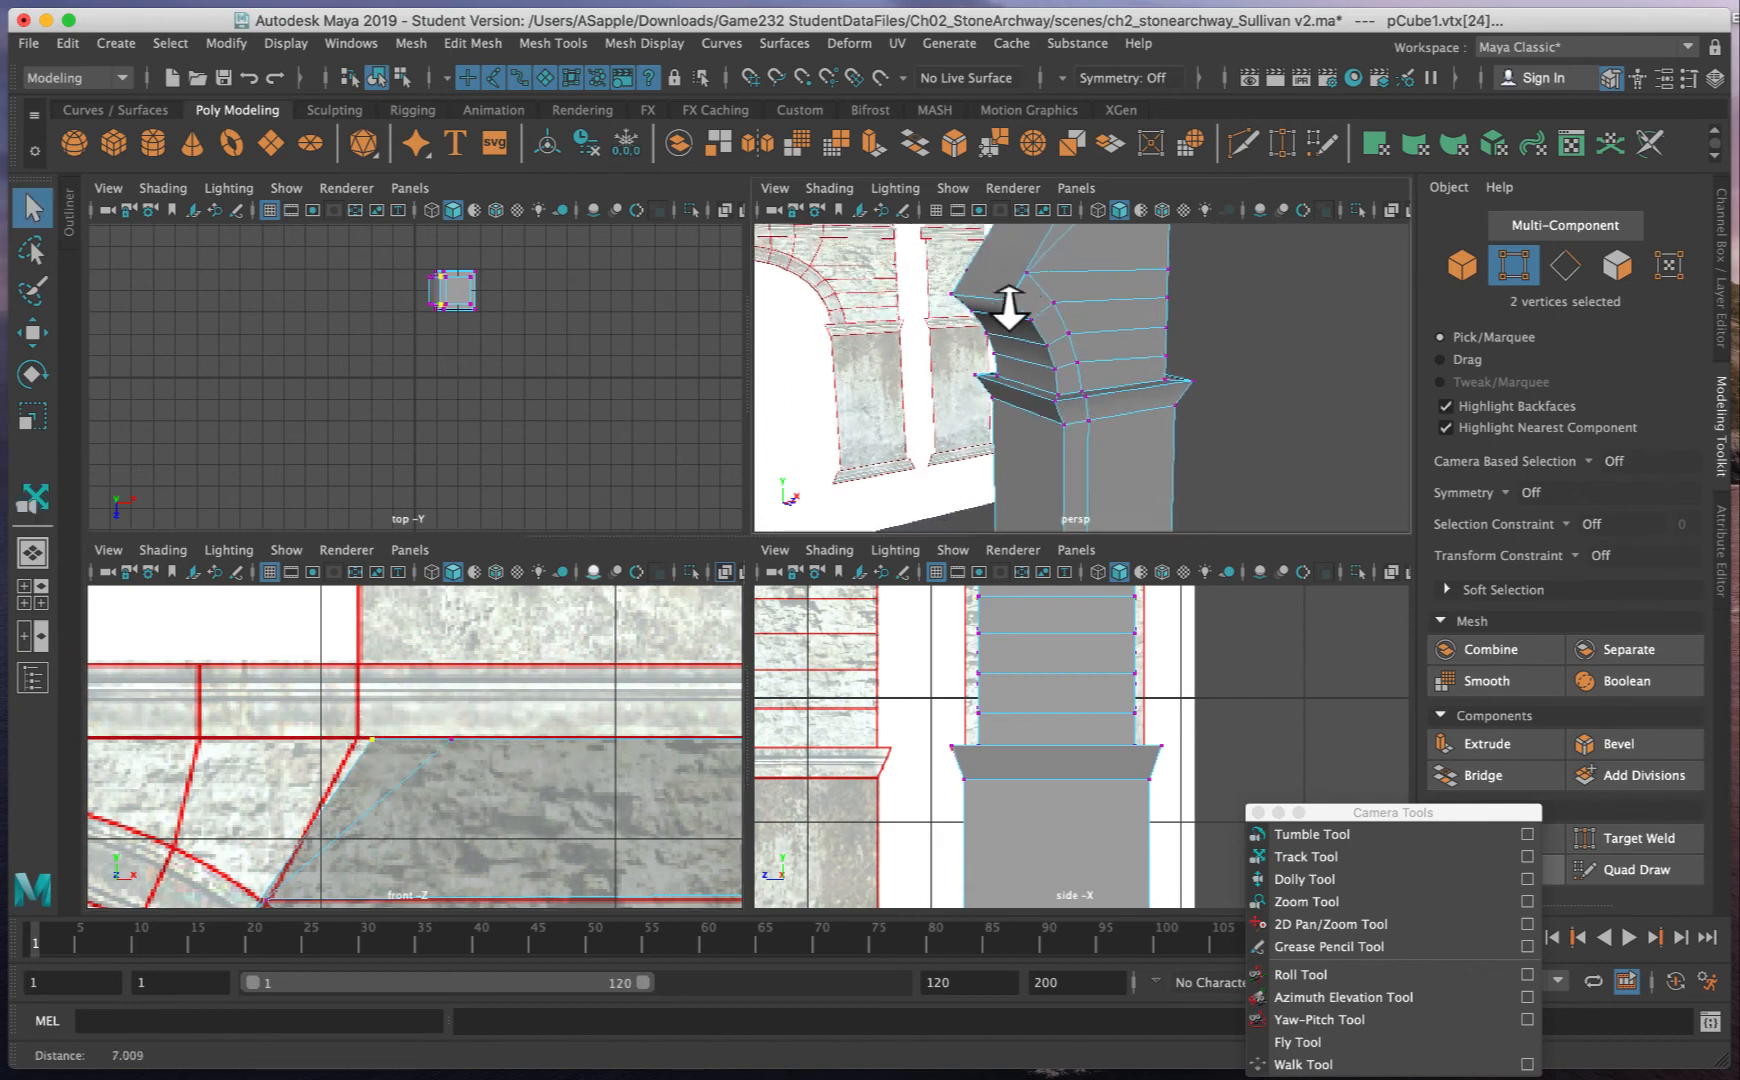
left_click_drag(1174, 268, 1145, 339, "alt")
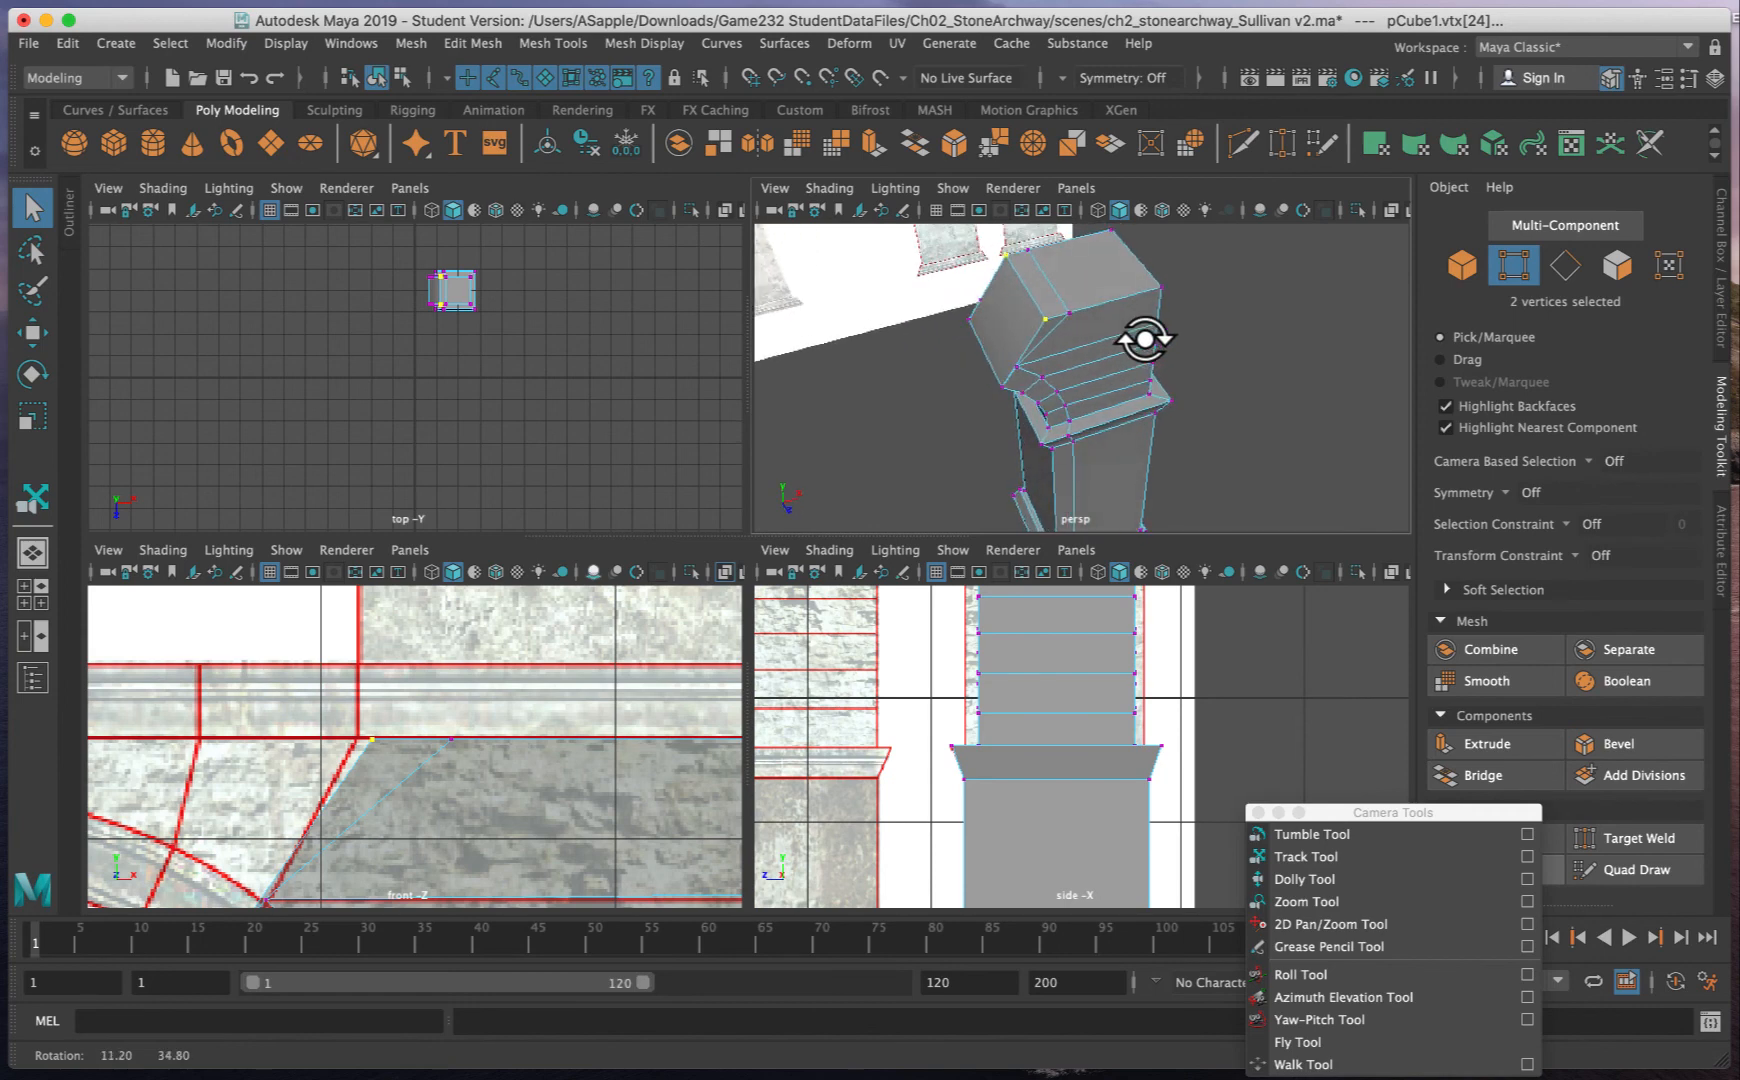
key("w")
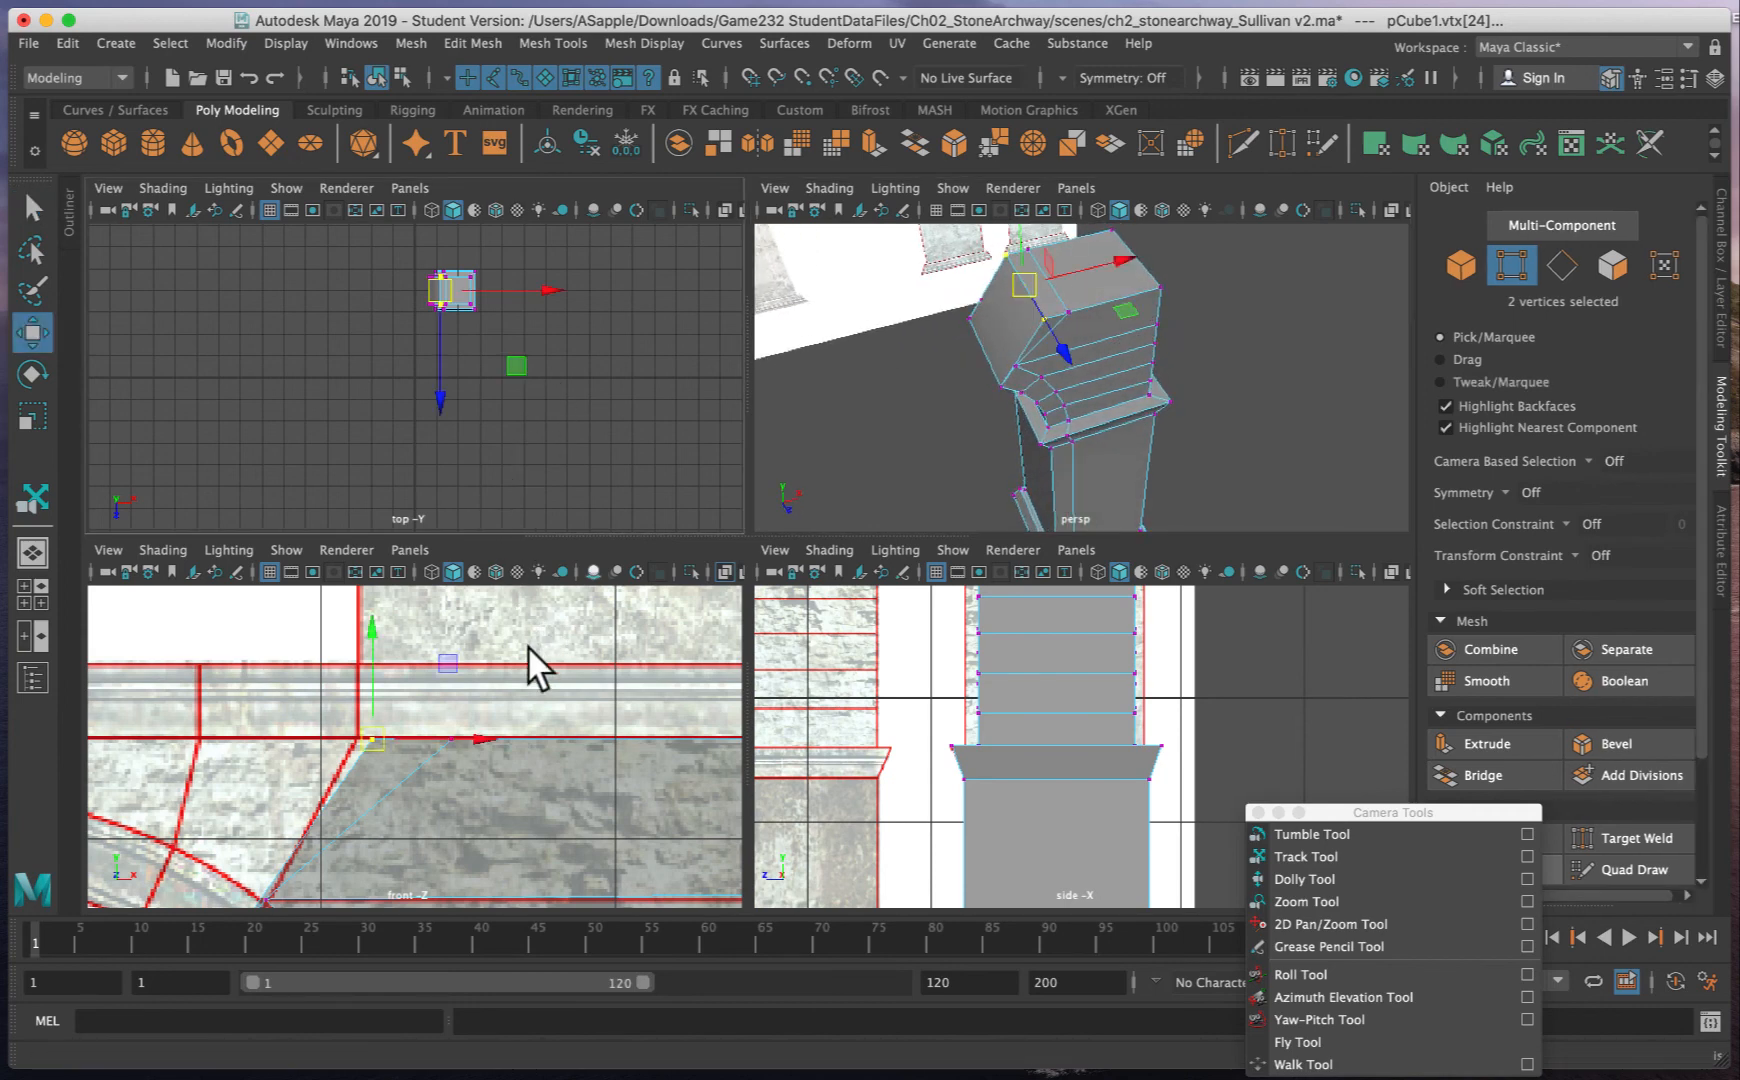
left_click_drag(472, 737, 304, 711)
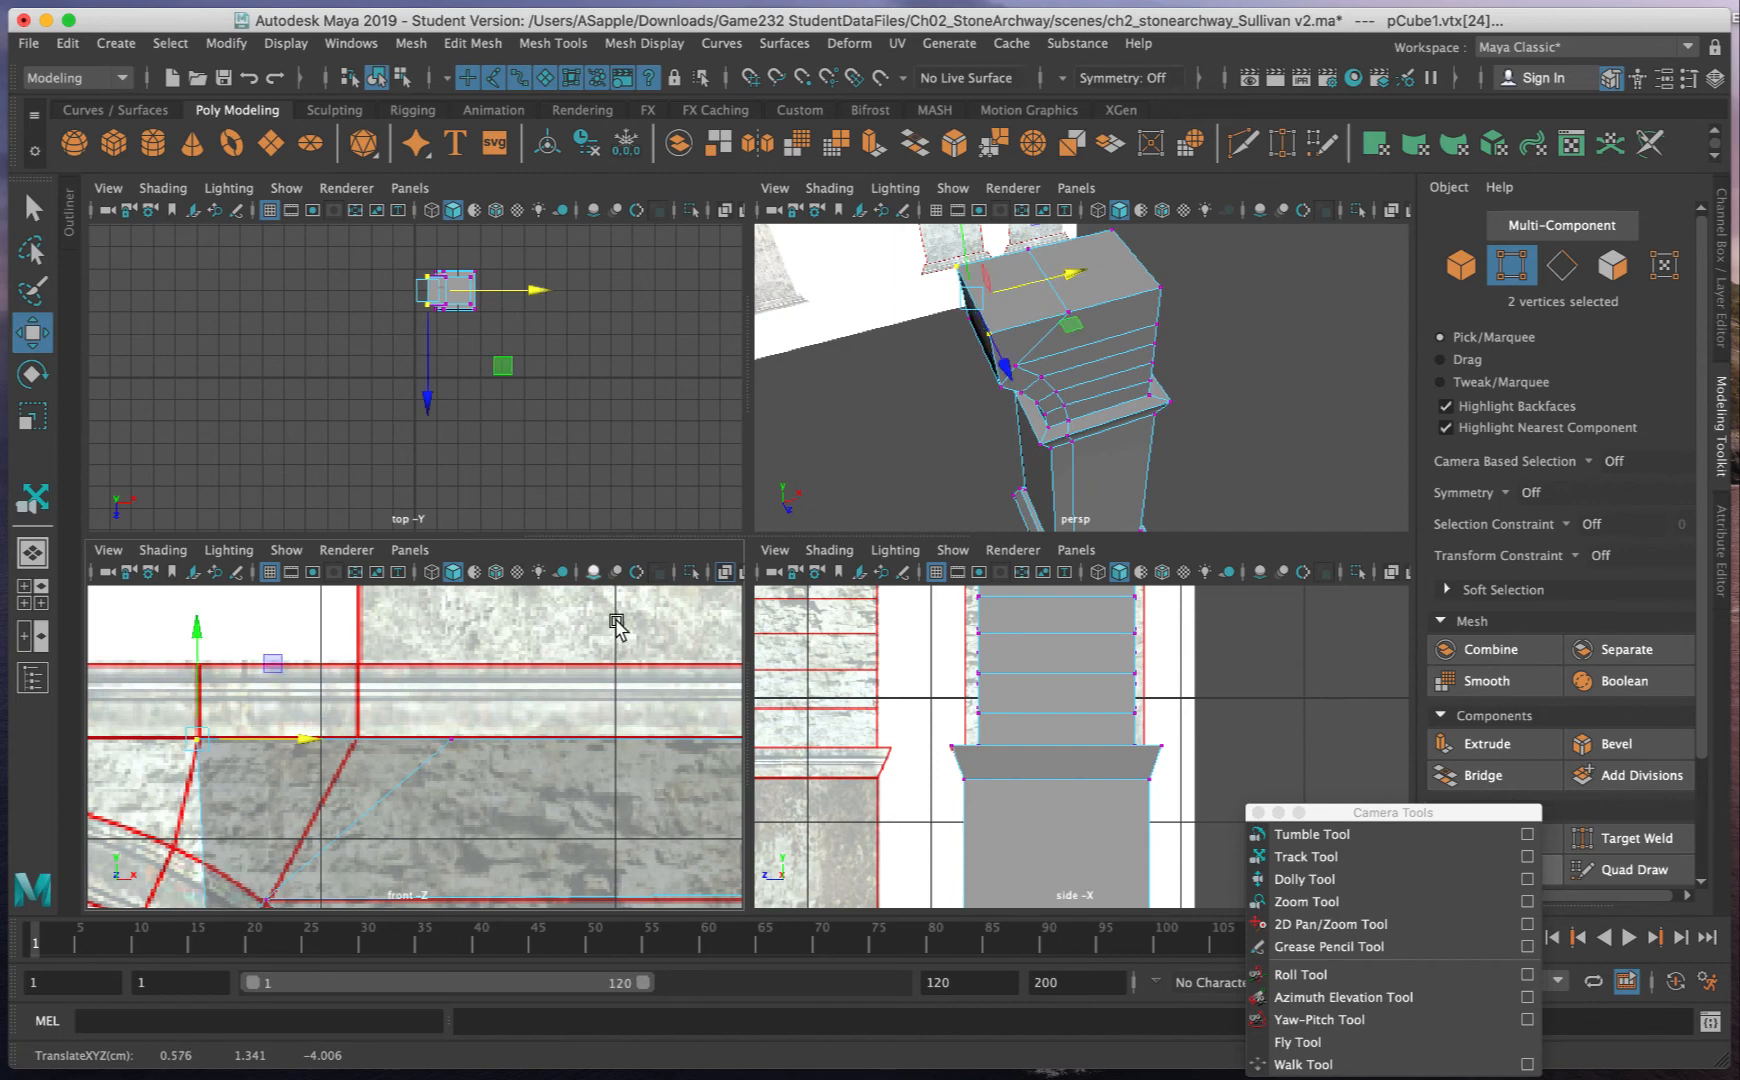
- Move the vertical loop's top vertex pair horizontally into line with the upper pillar's arch-side edge
left_click_drag(427, 699, 467, 733)
left_click_drag(1116, 365, 1120, 312, "alt")
right_click_drag(537, 748, 409, 779, "alt")
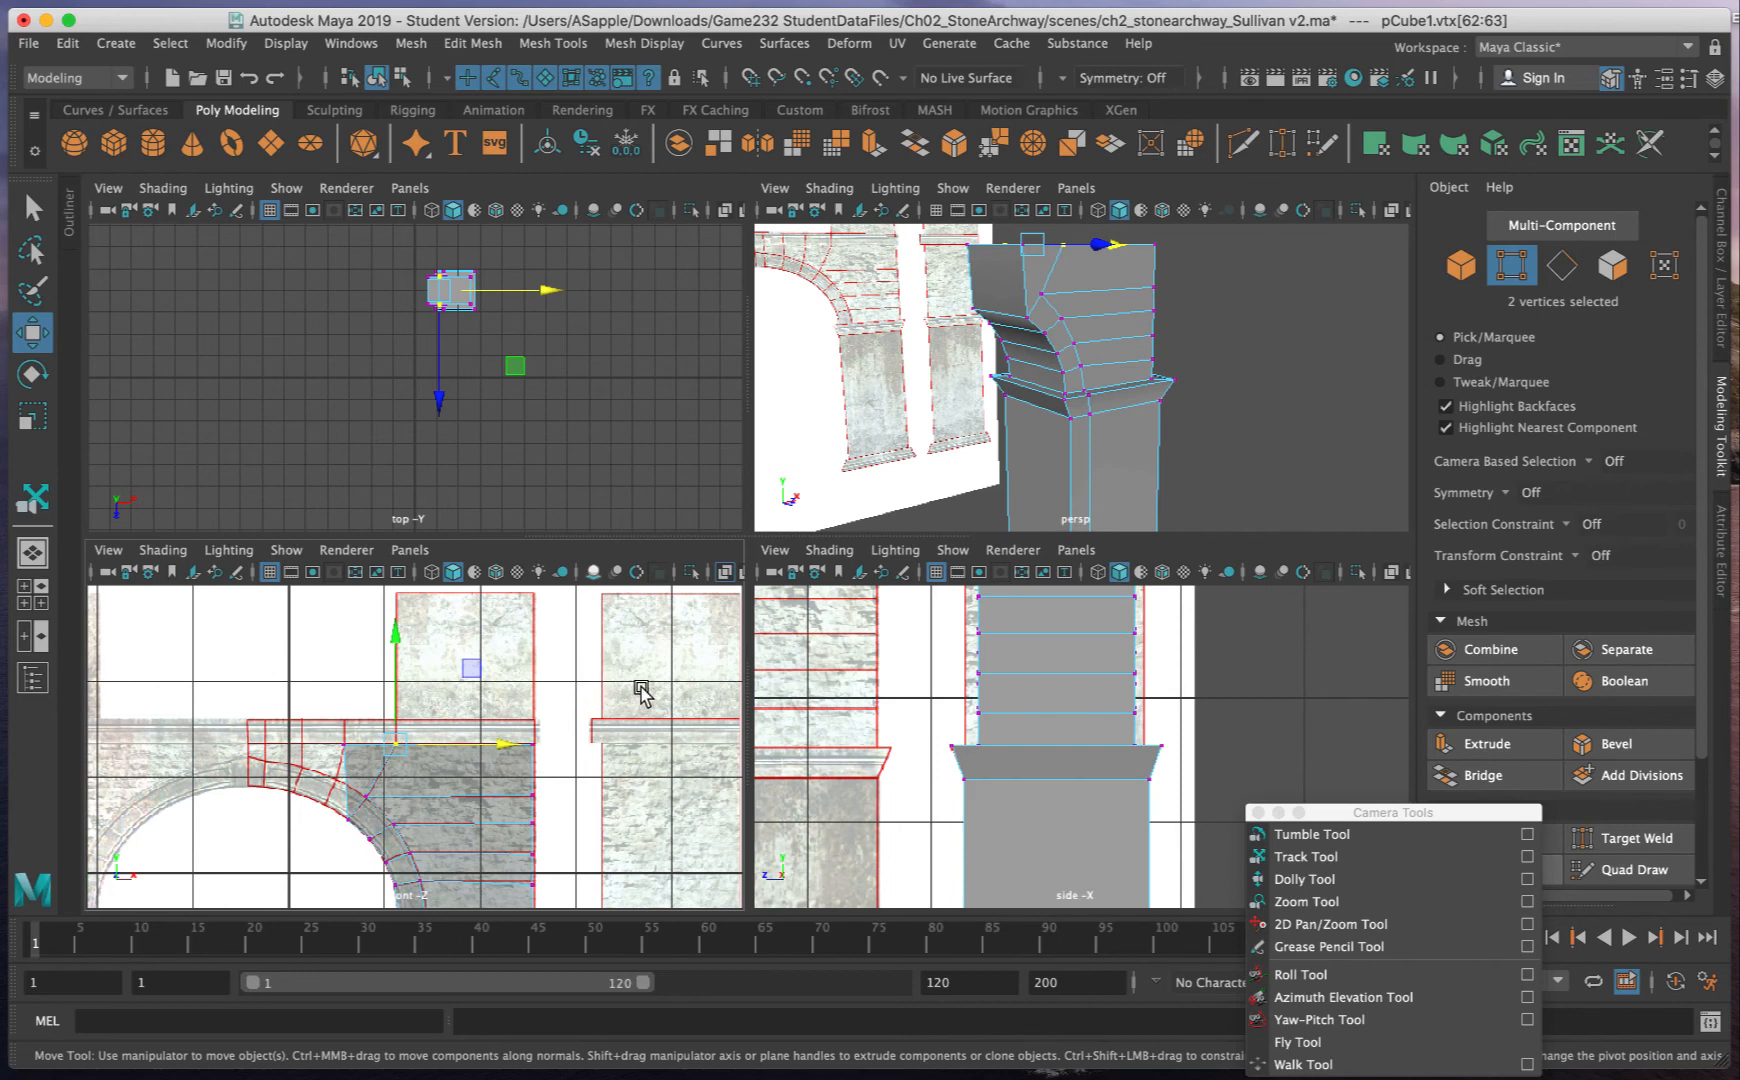
- Extrude the block's two top faces together upward by about 0.258 to the cornice's upper edge
left_click_drag(1133, 355, 1130, 310, "alt")
right_click(1102, 289)
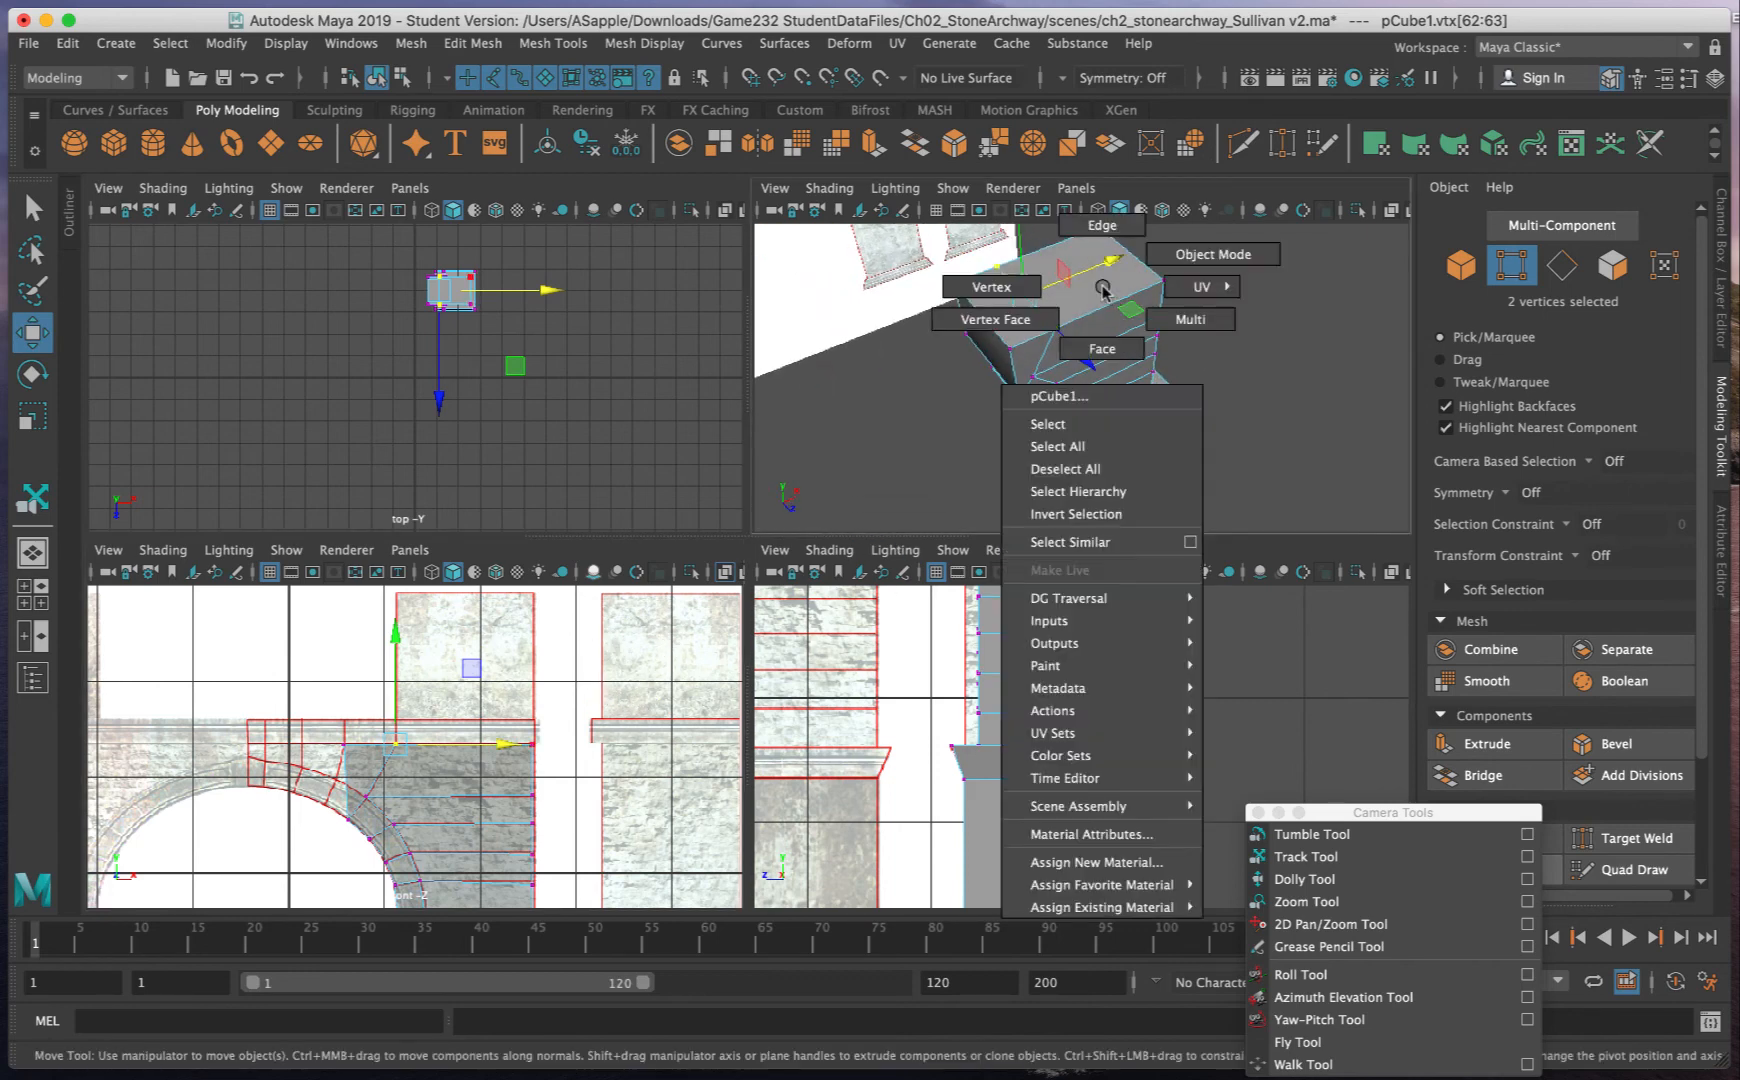
left_click(1100, 346)
left_click(1098, 285)
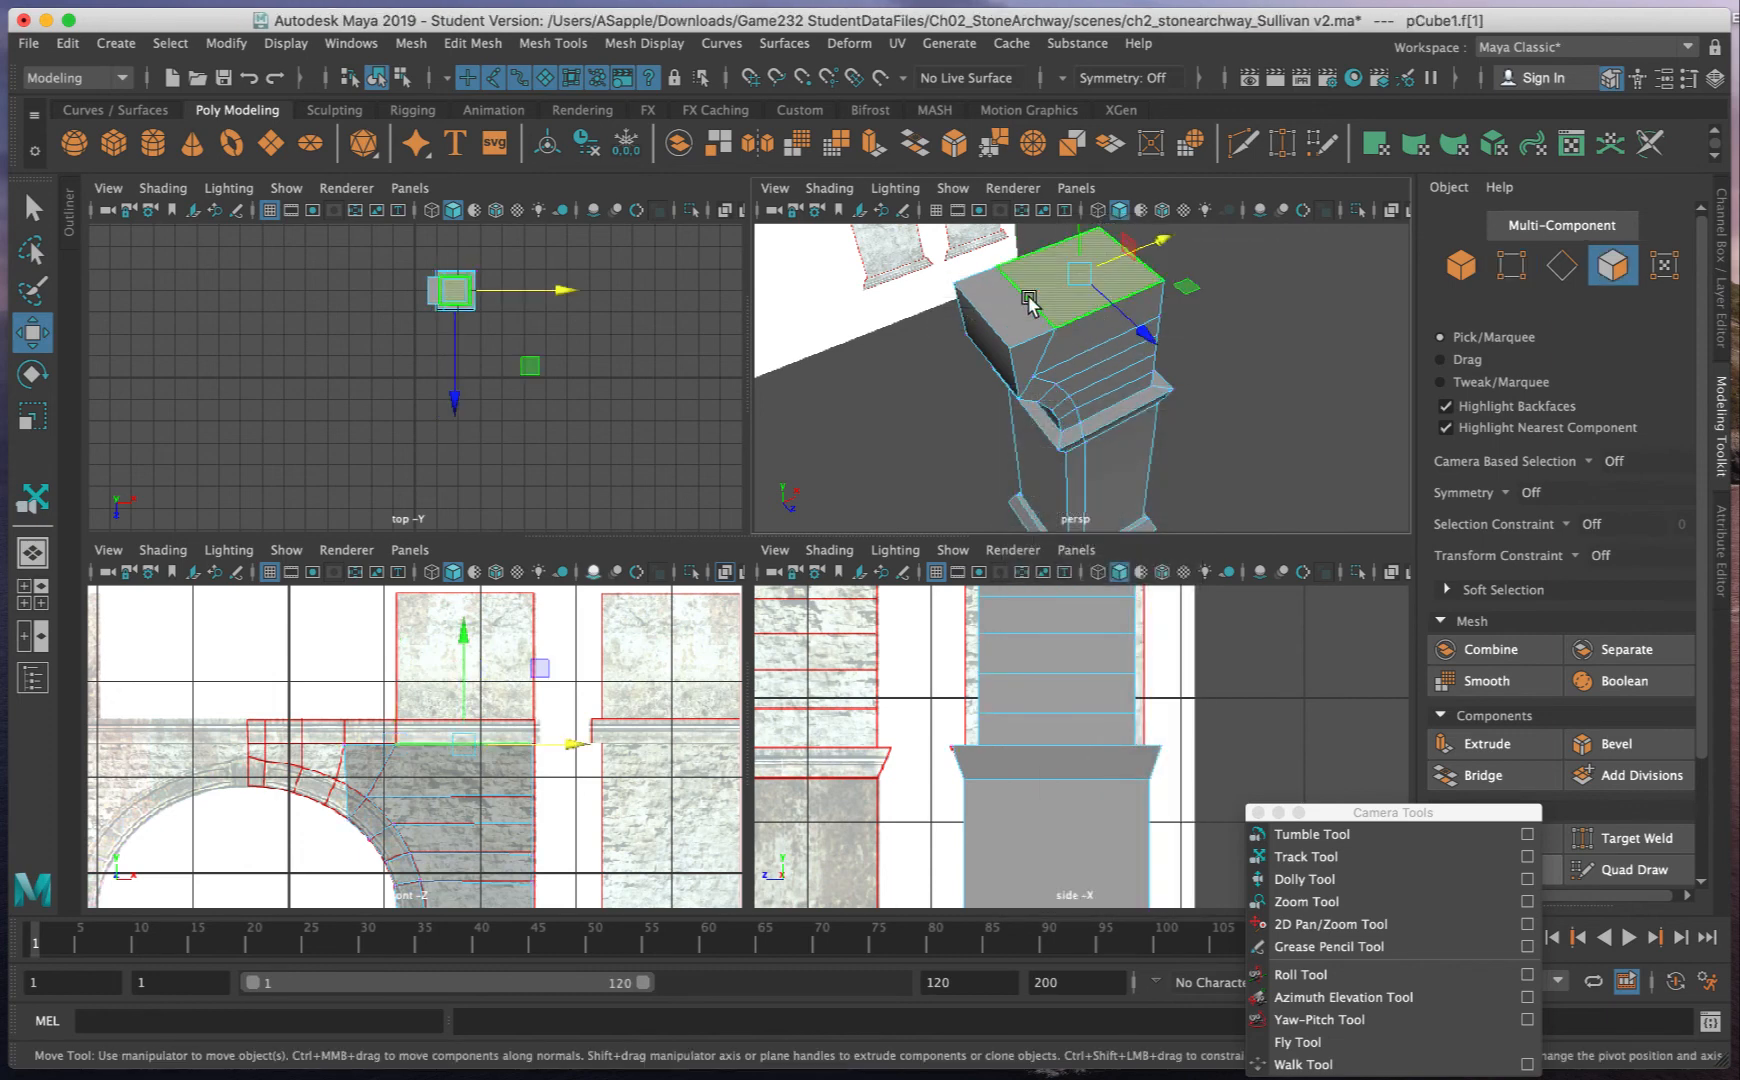
left_click(1003, 310, "shift")
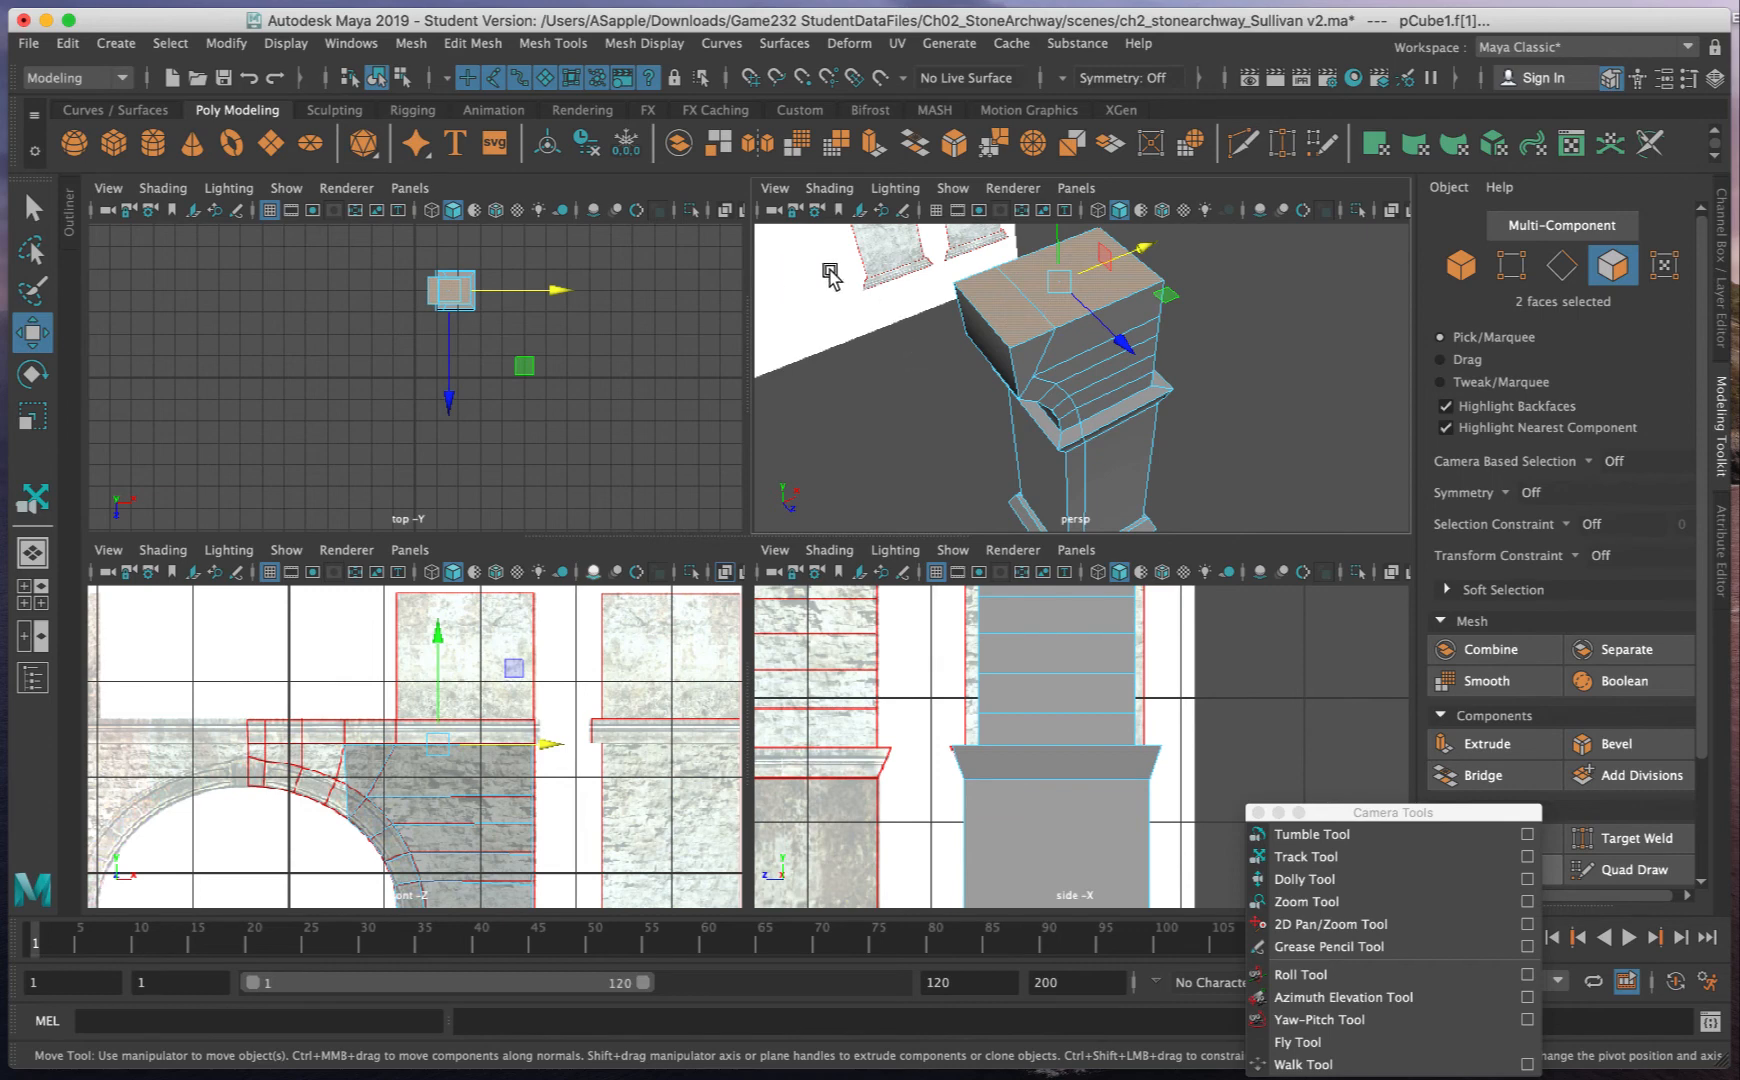
left_click(871, 145)
left_click_drag(459, 665, 465, 640)
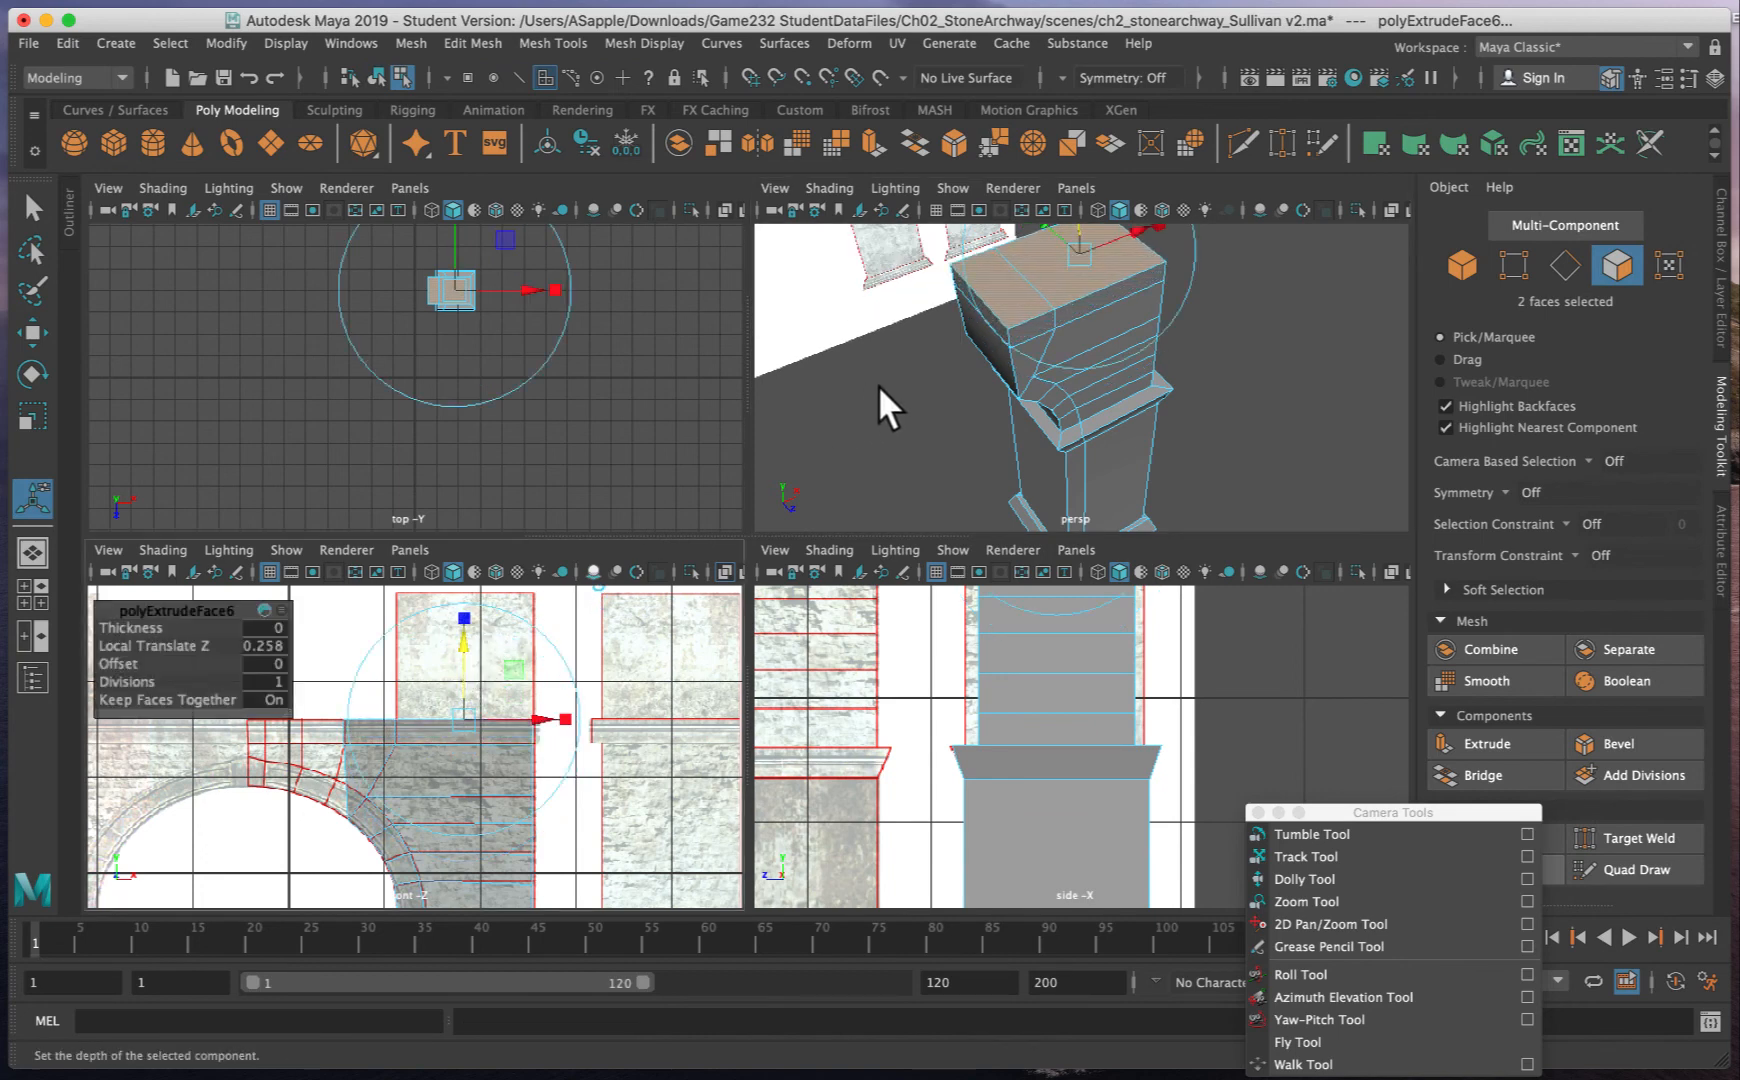
- Extrude only the top face above the pillar upward by about 1.325 to the top of the reference pillar
left_click(1020, 334)
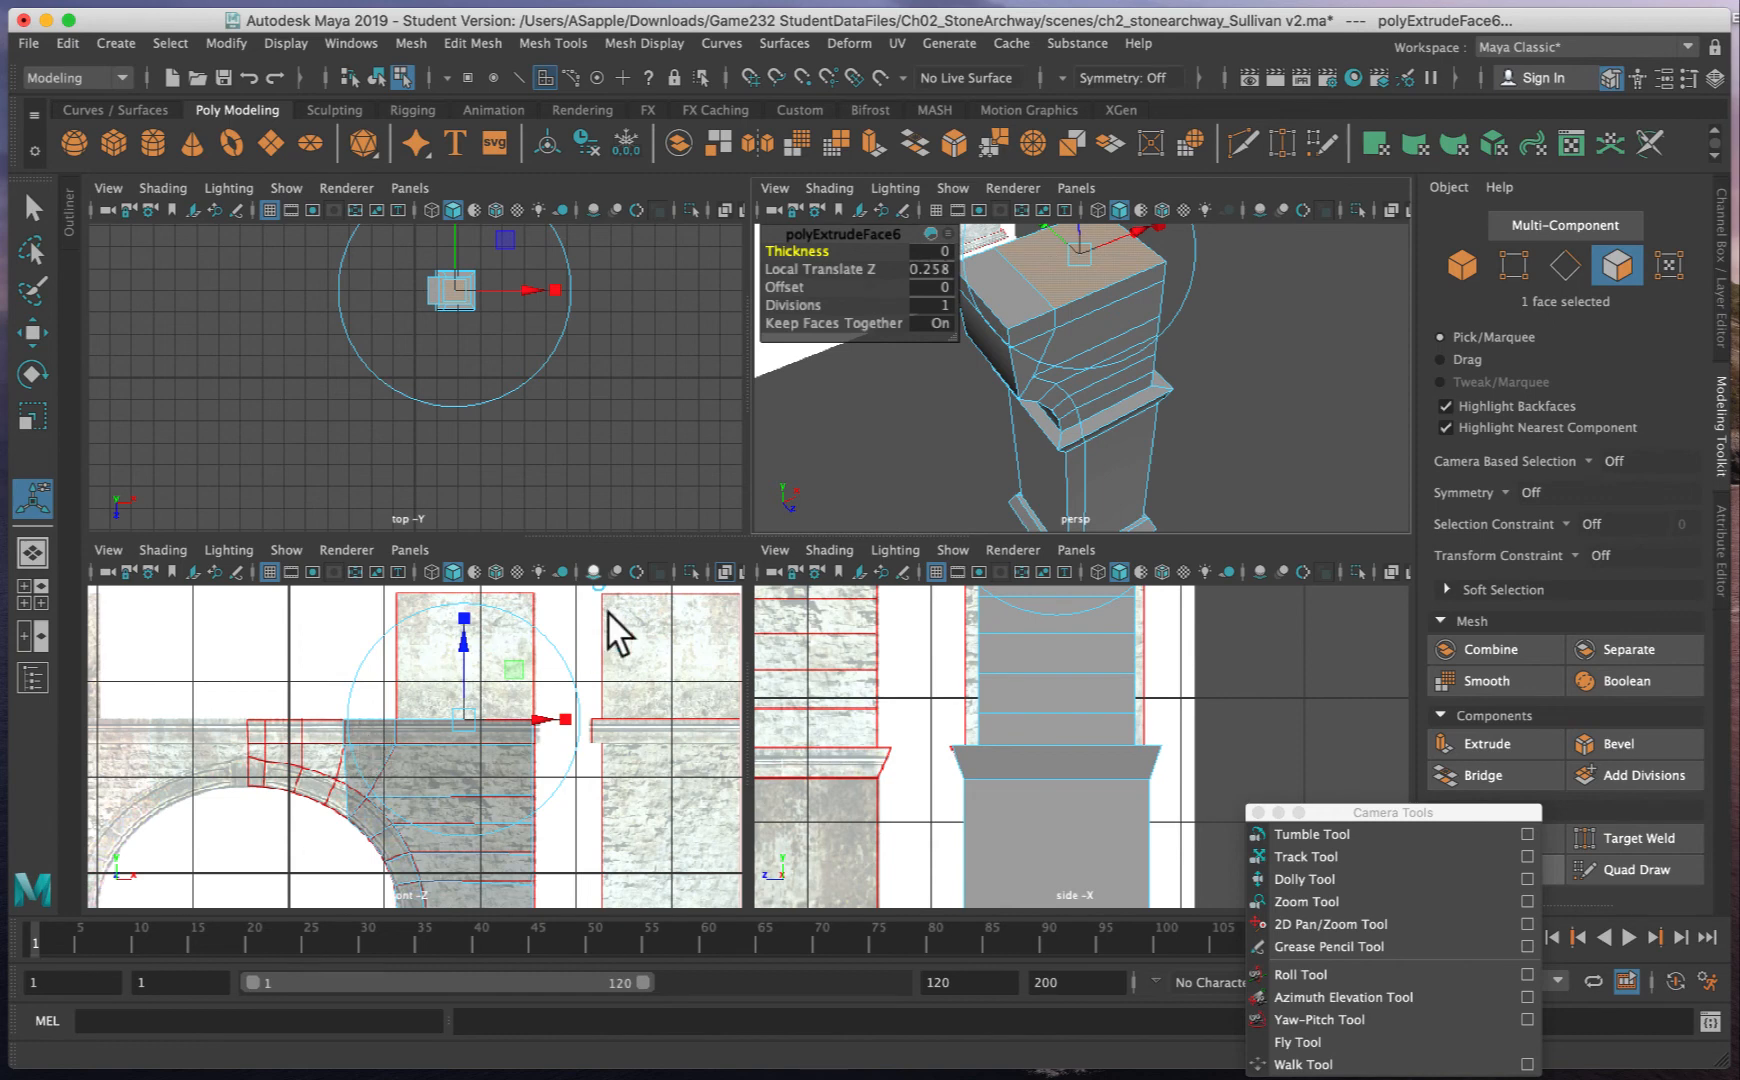
left_click(1515, 745)
left_click_drag(462, 645, 466, 512)
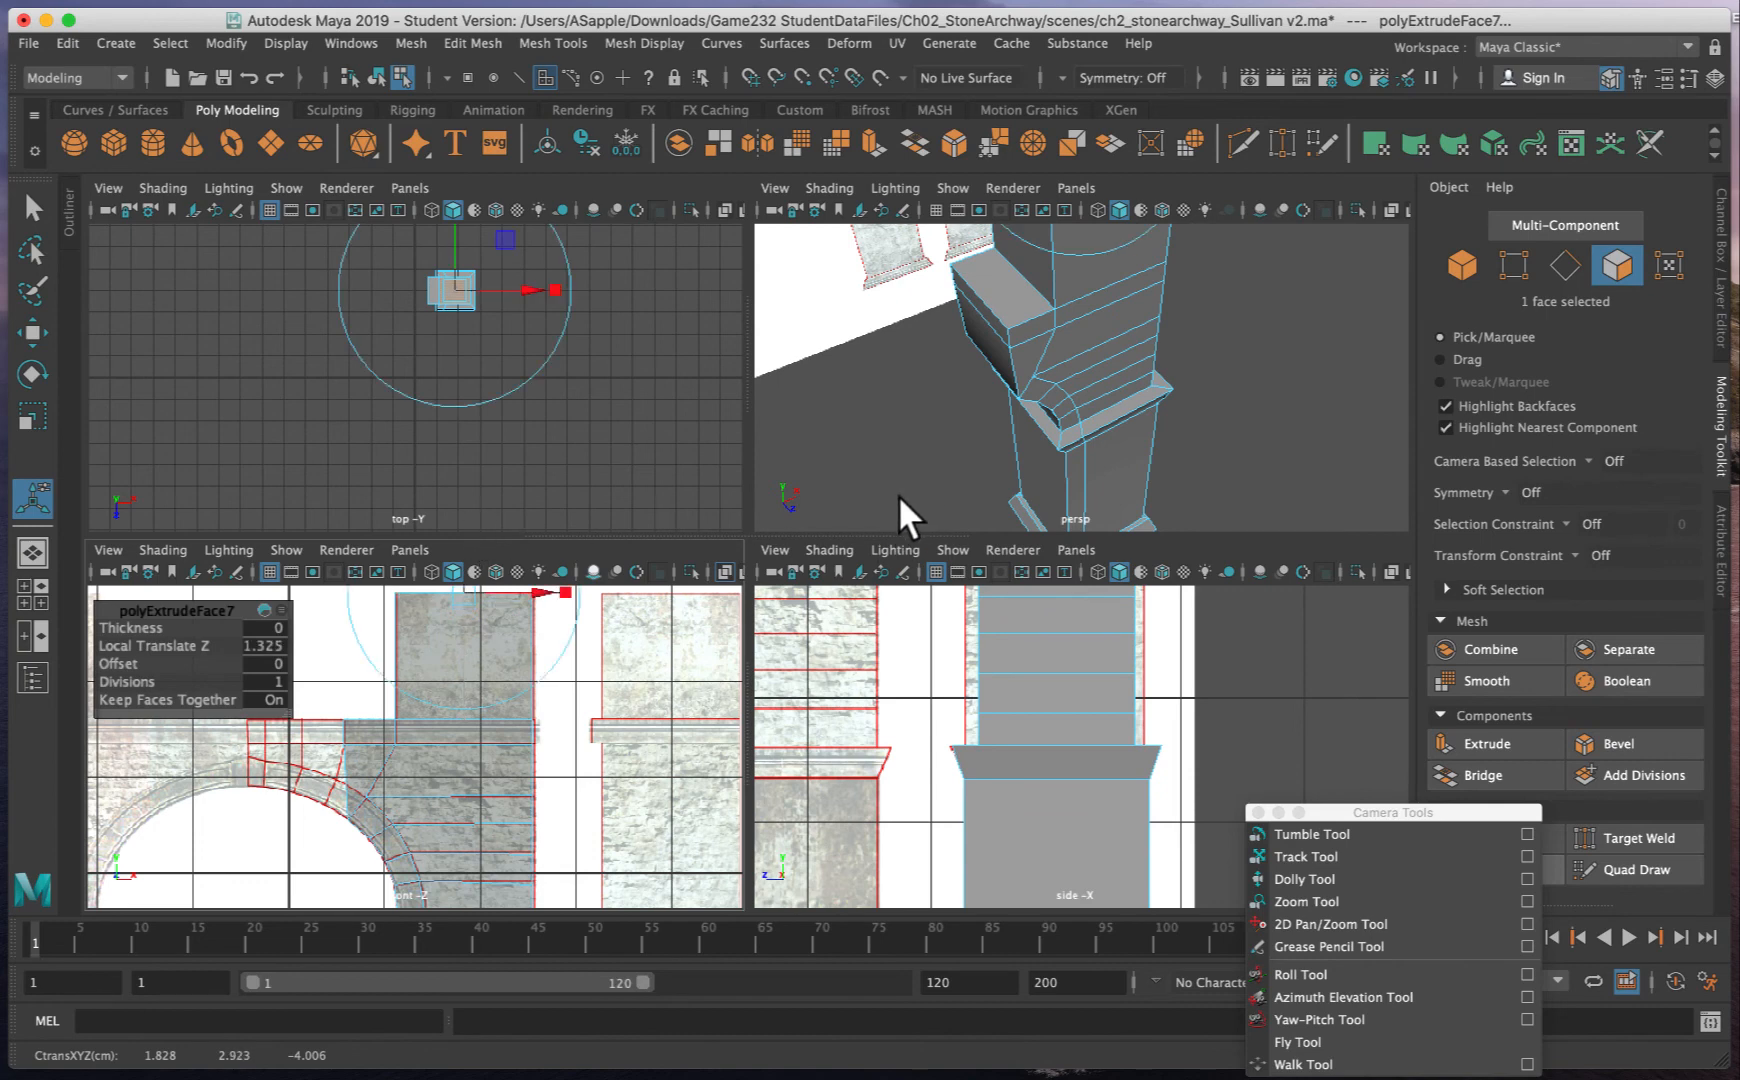
- Extrude the two arch-side faces of the block and cornice by about 0.444 toward the arch's centre
left_click_drag(913, 460, 1000, 412, "alt")
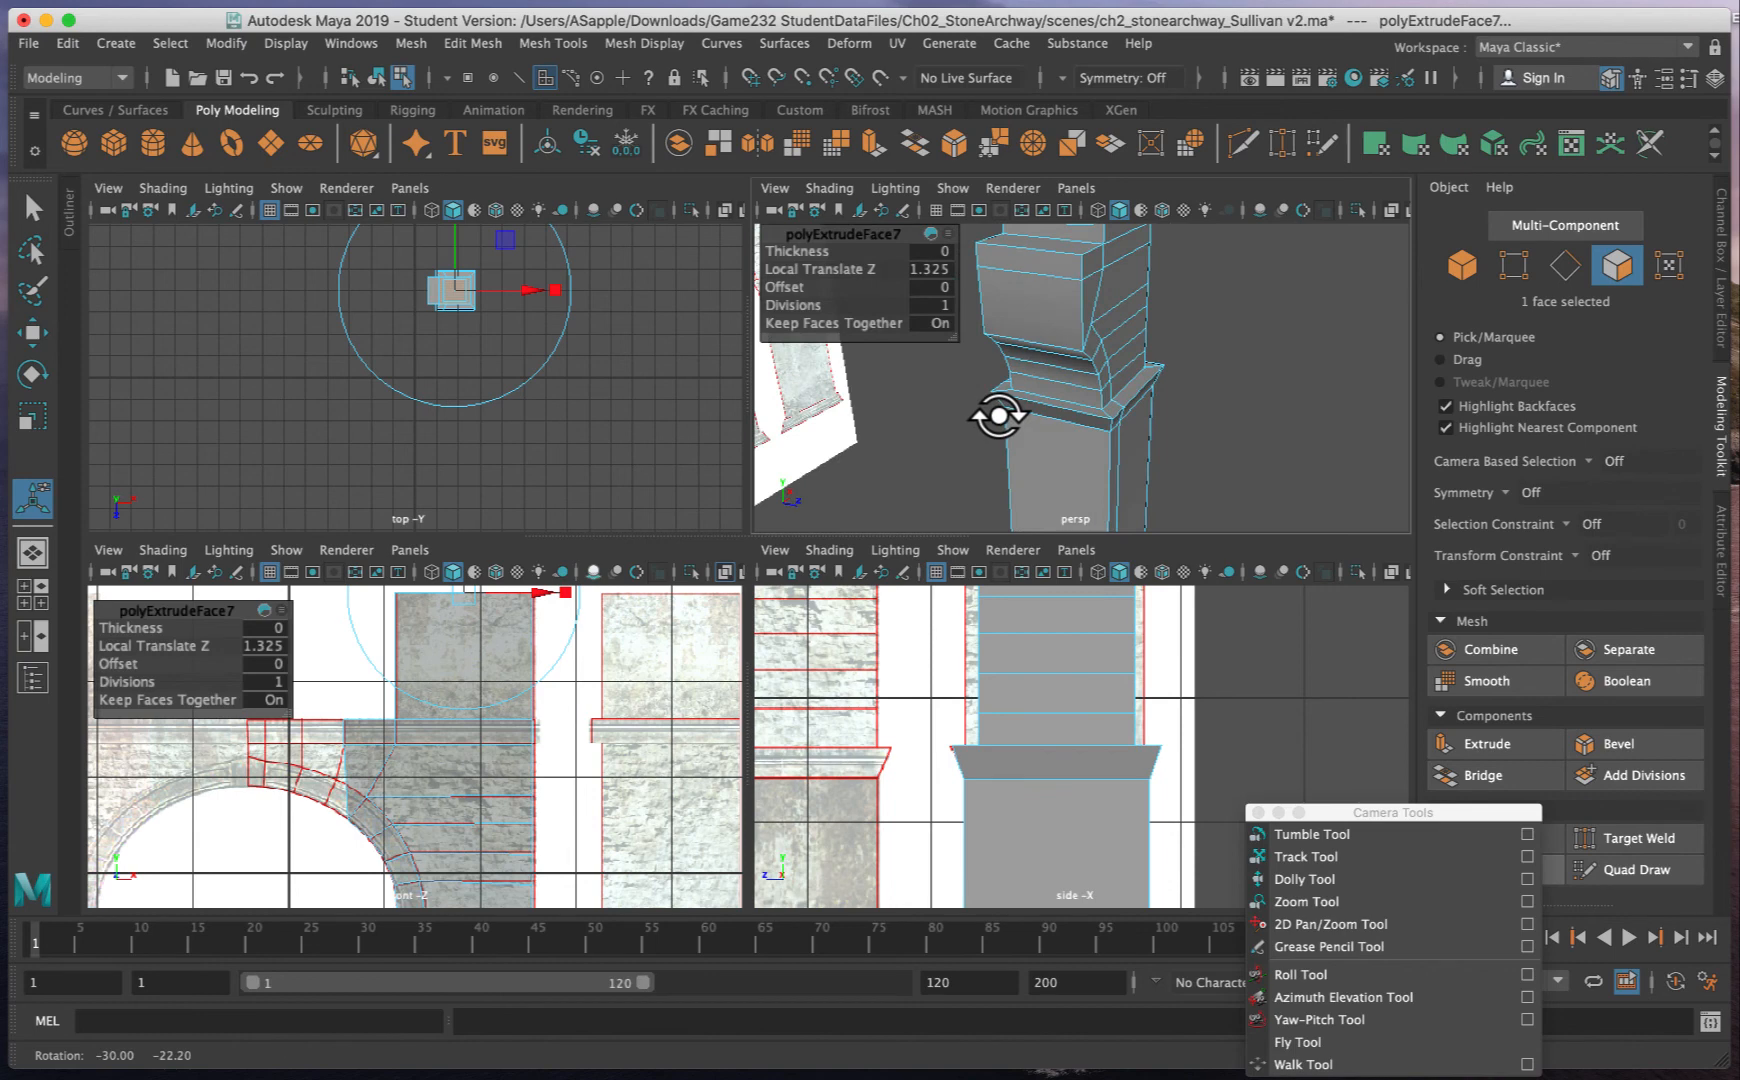
left_click(1052, 309, "shift")
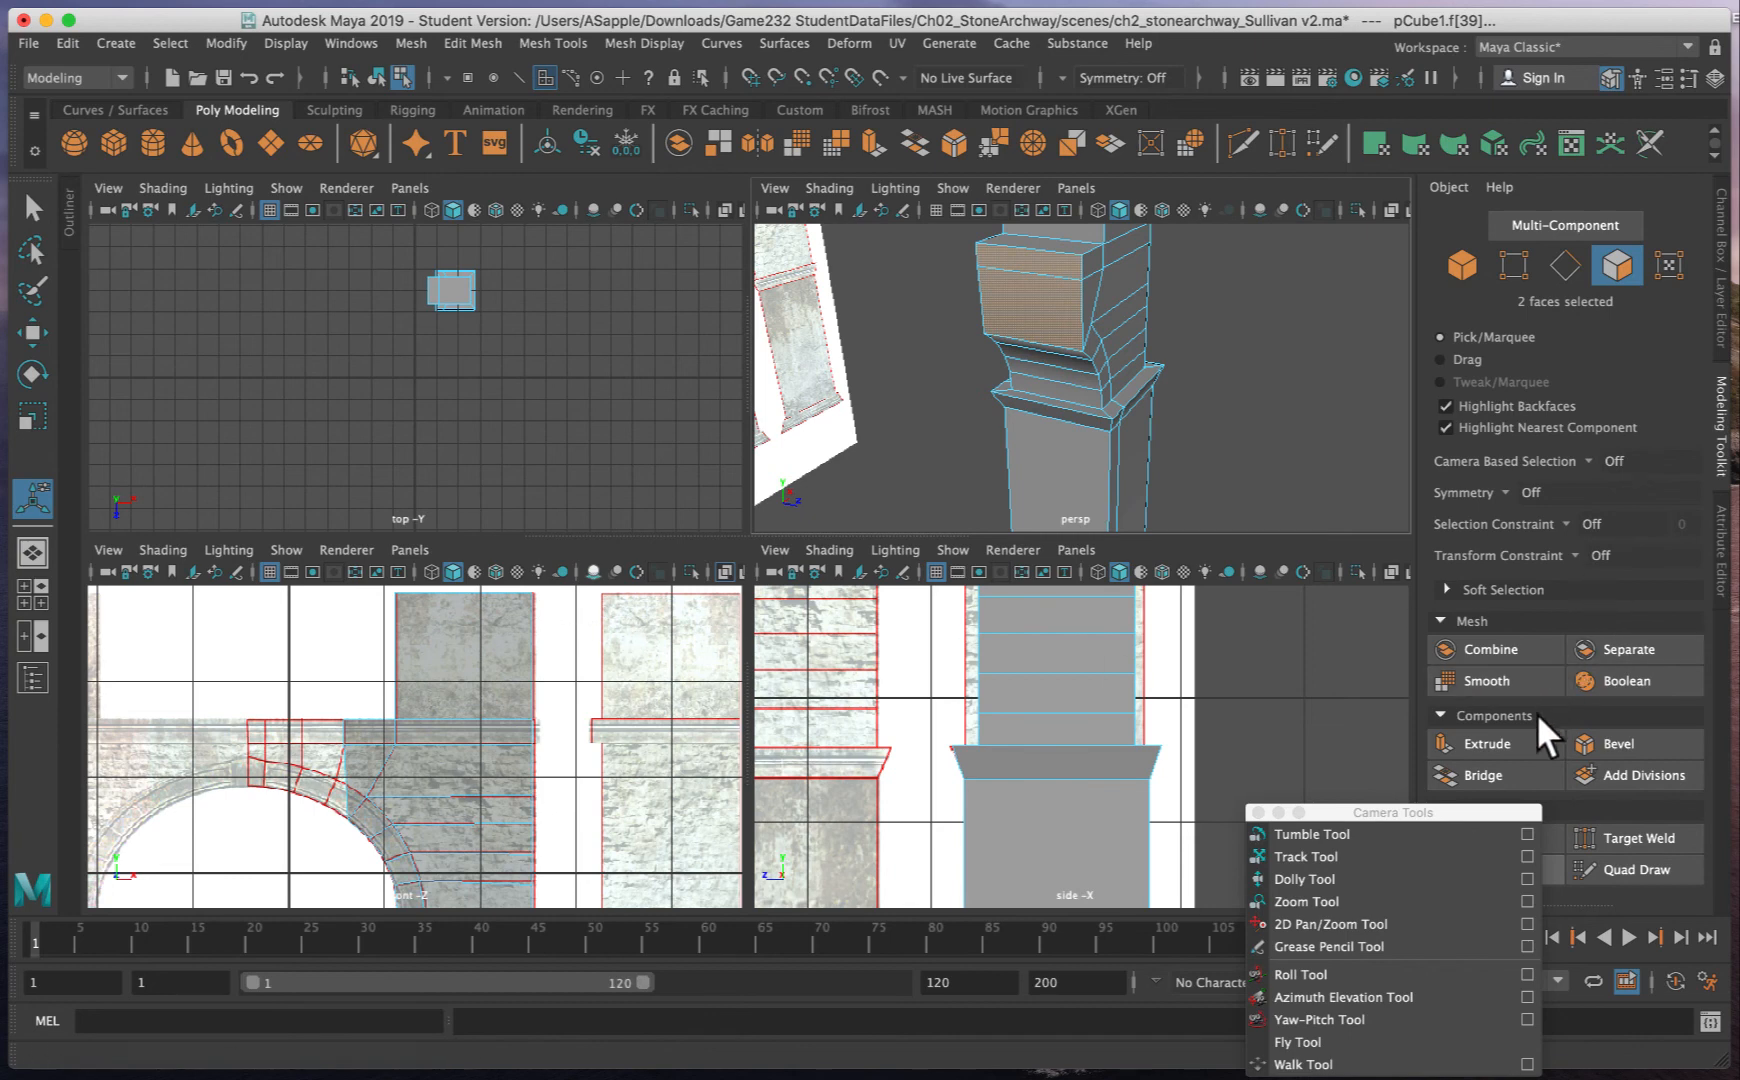
left_click(1527, 740)
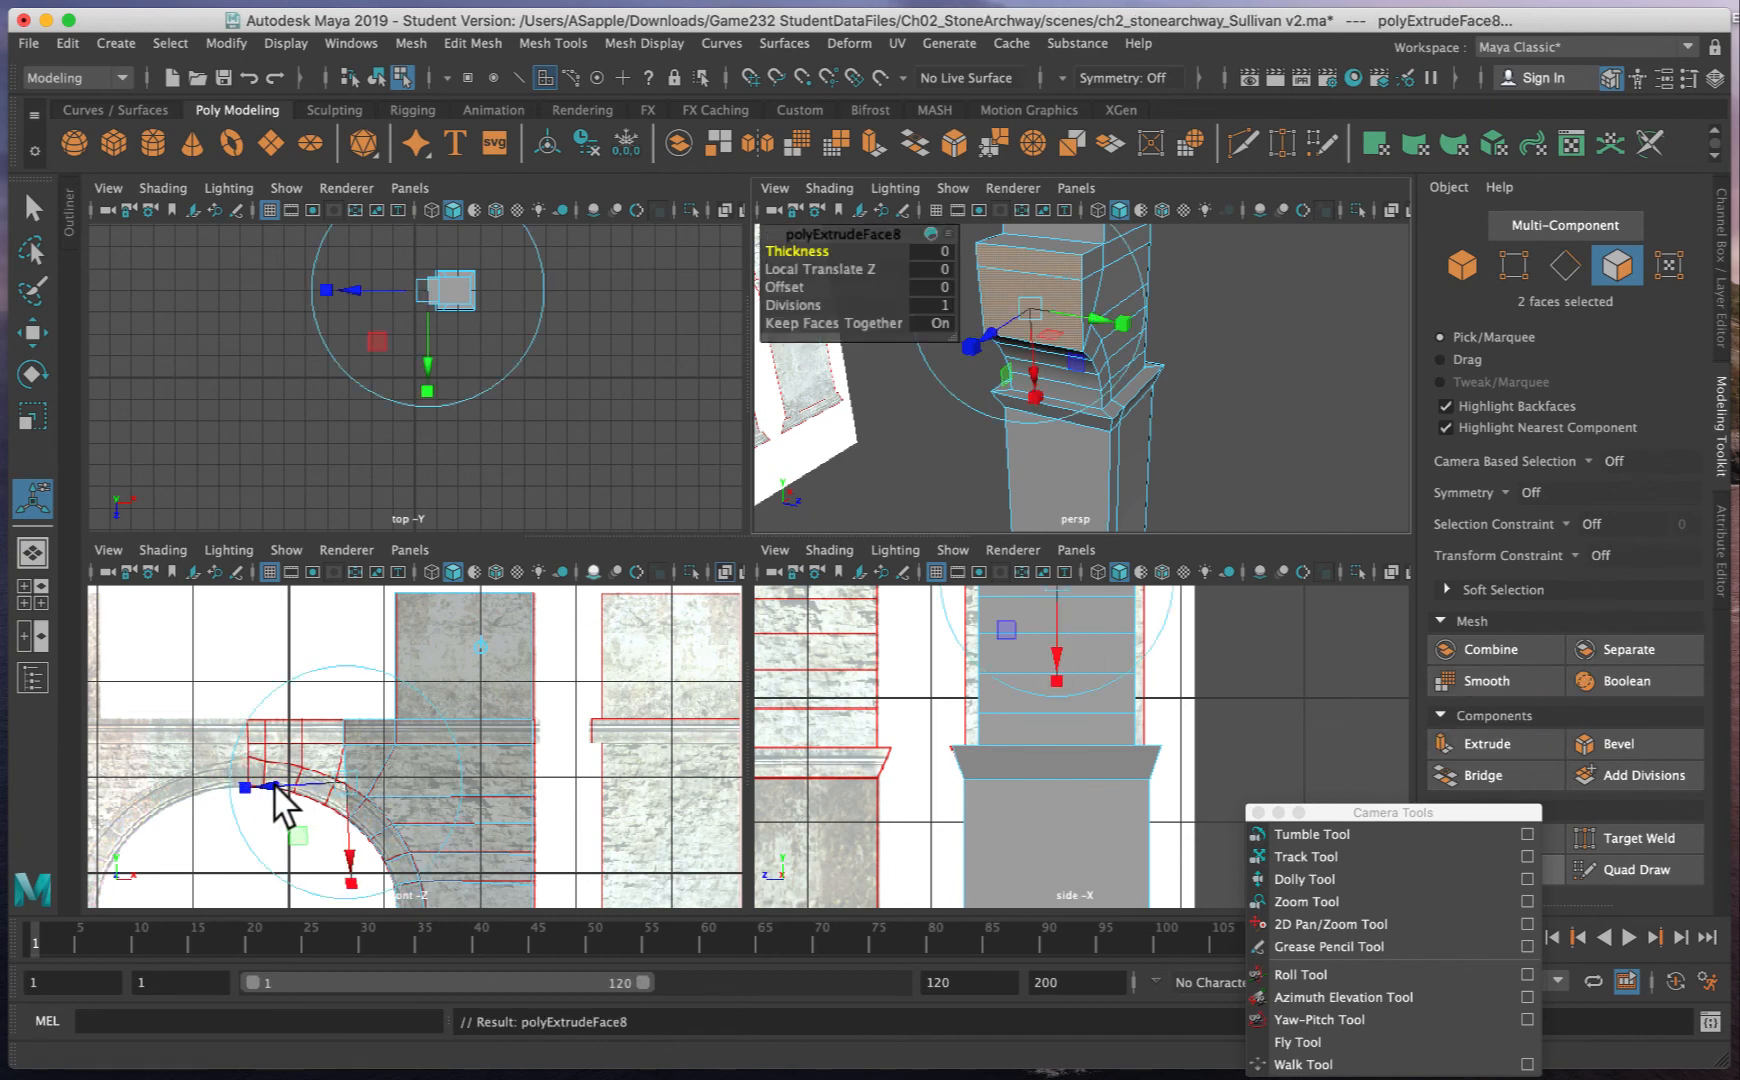
left_click(241, 785)
left_click_drag(237, 781, 231, 786)
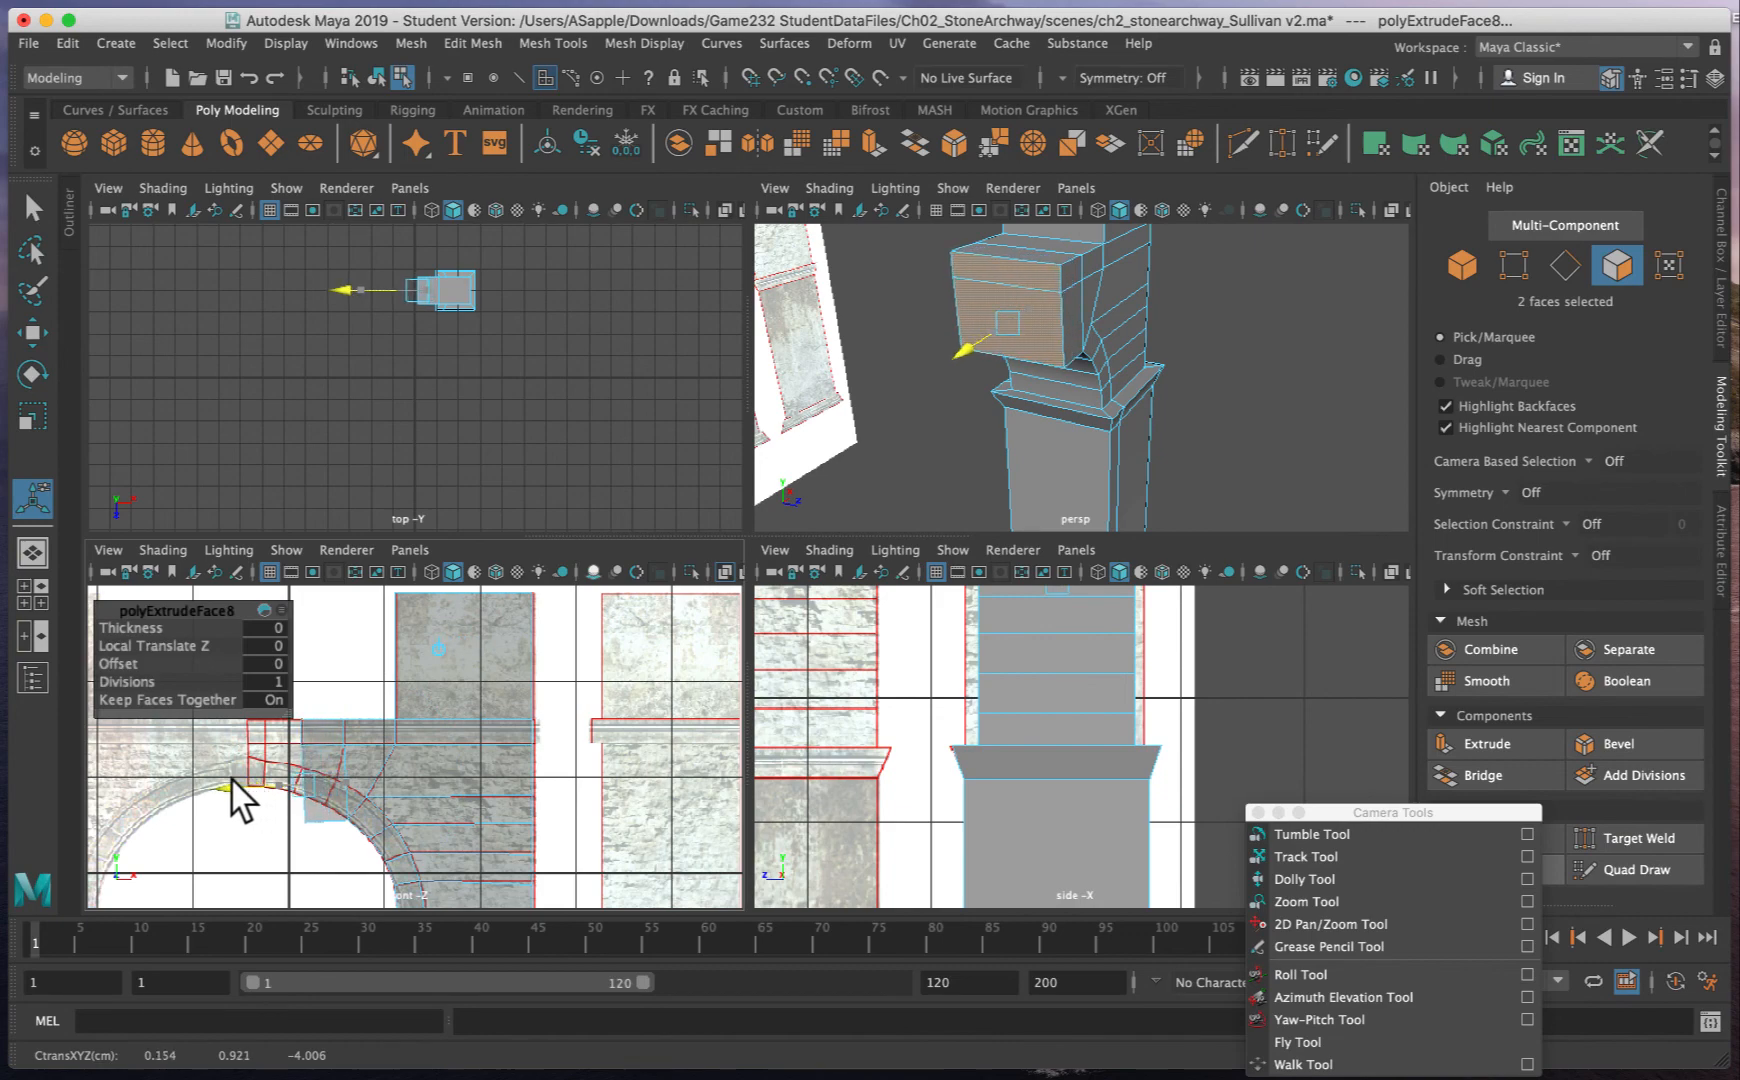
- Move the extruded section's lowest vertex pair onto the arch's inner edge at the stone joint in the front view
key("space")
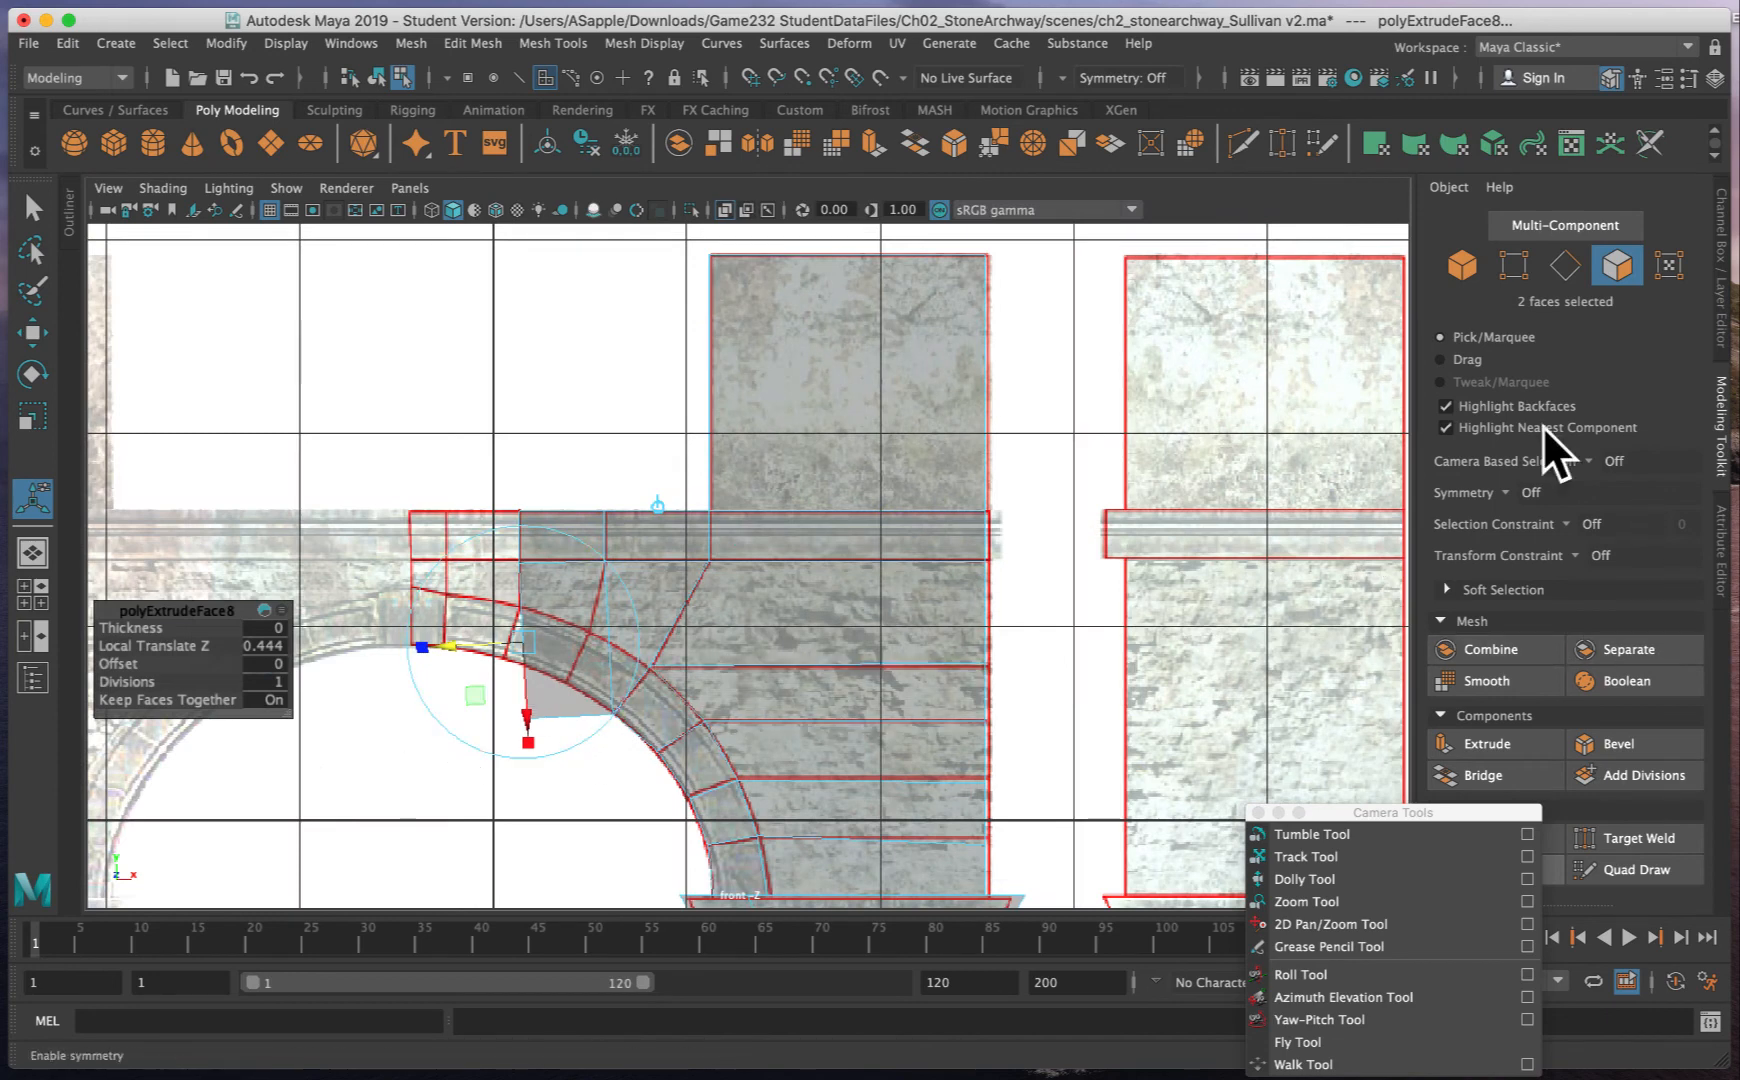
left_click(1514, 263)
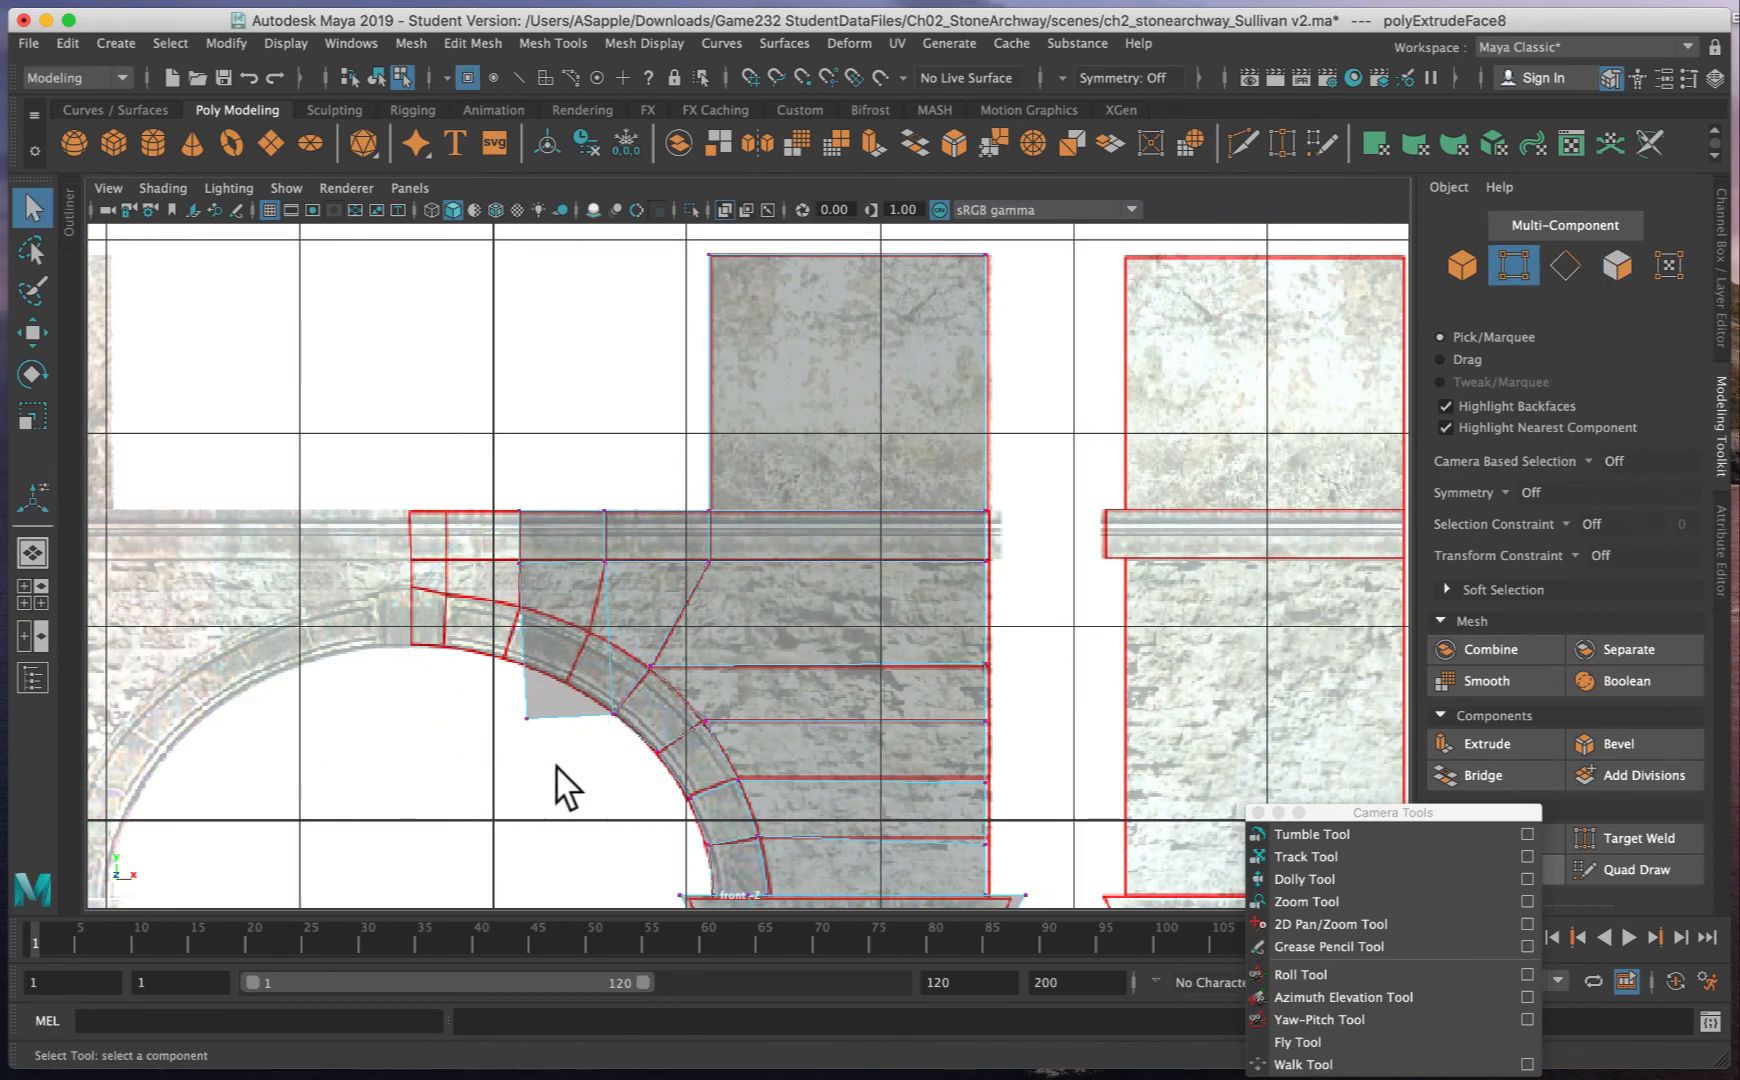
left_click_drag(515, 705, 513, 662)
key("w")
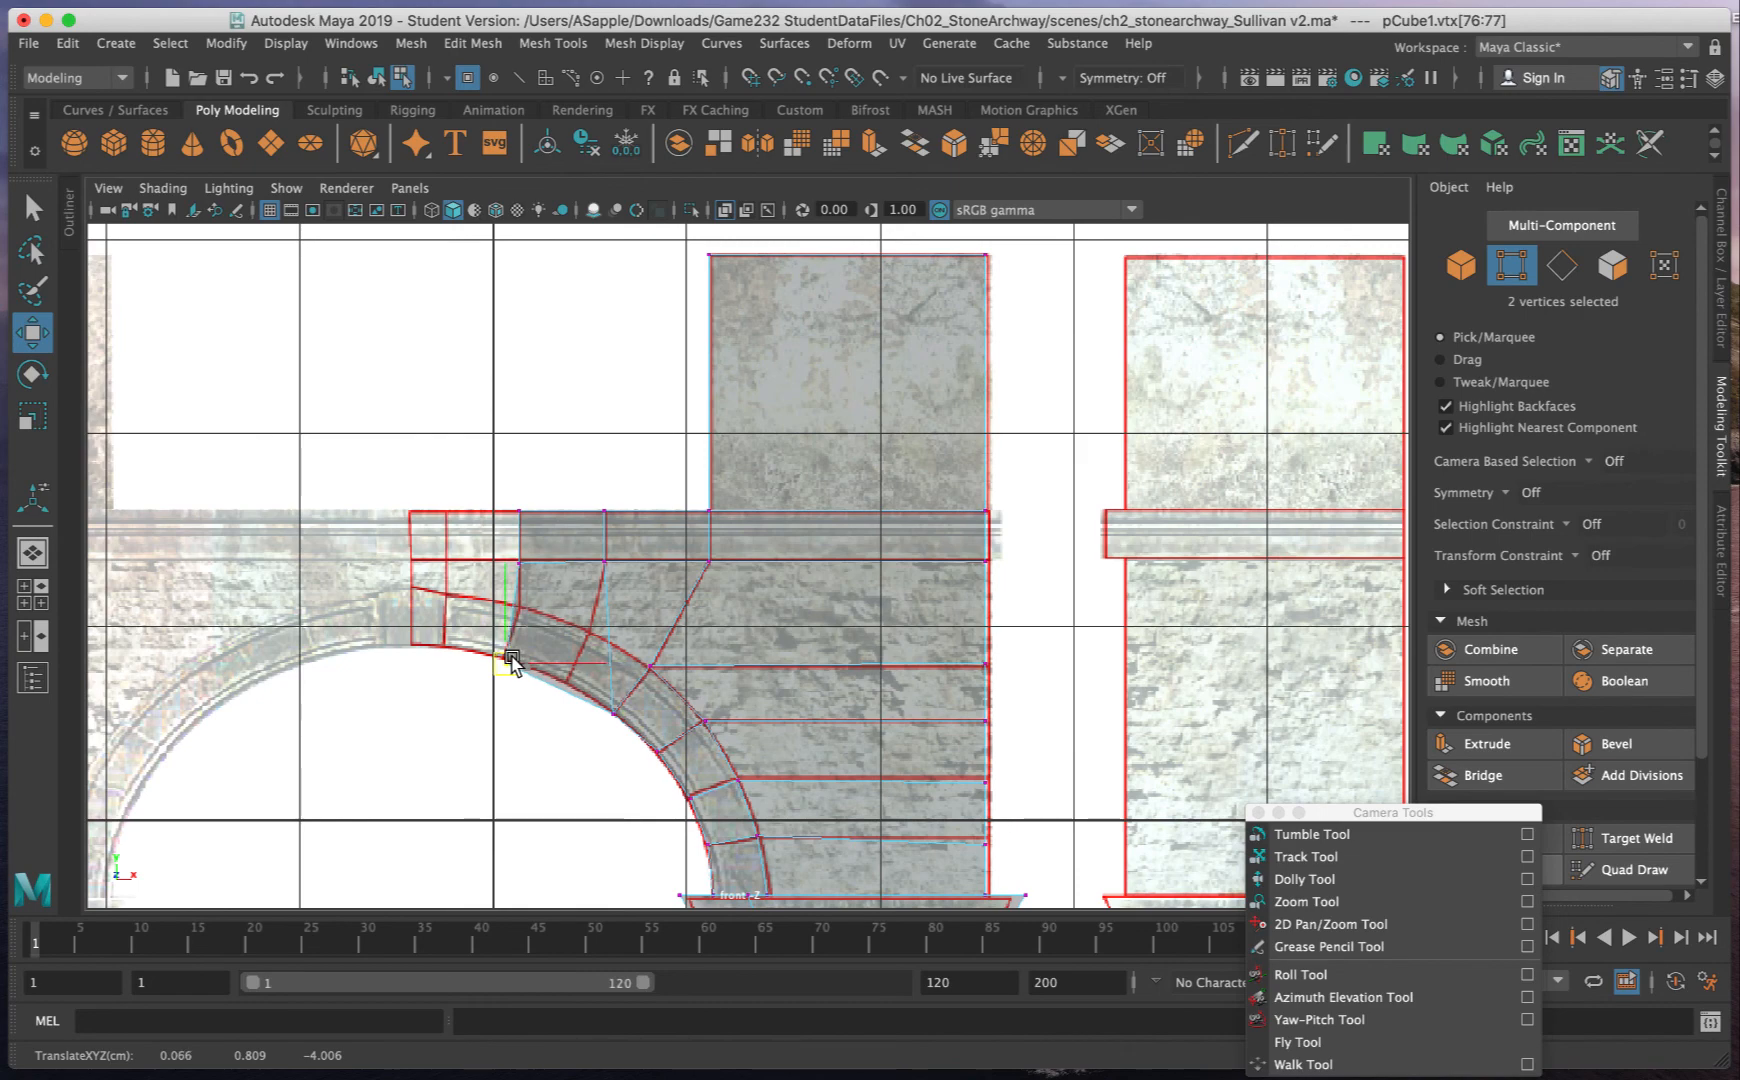
key("space")
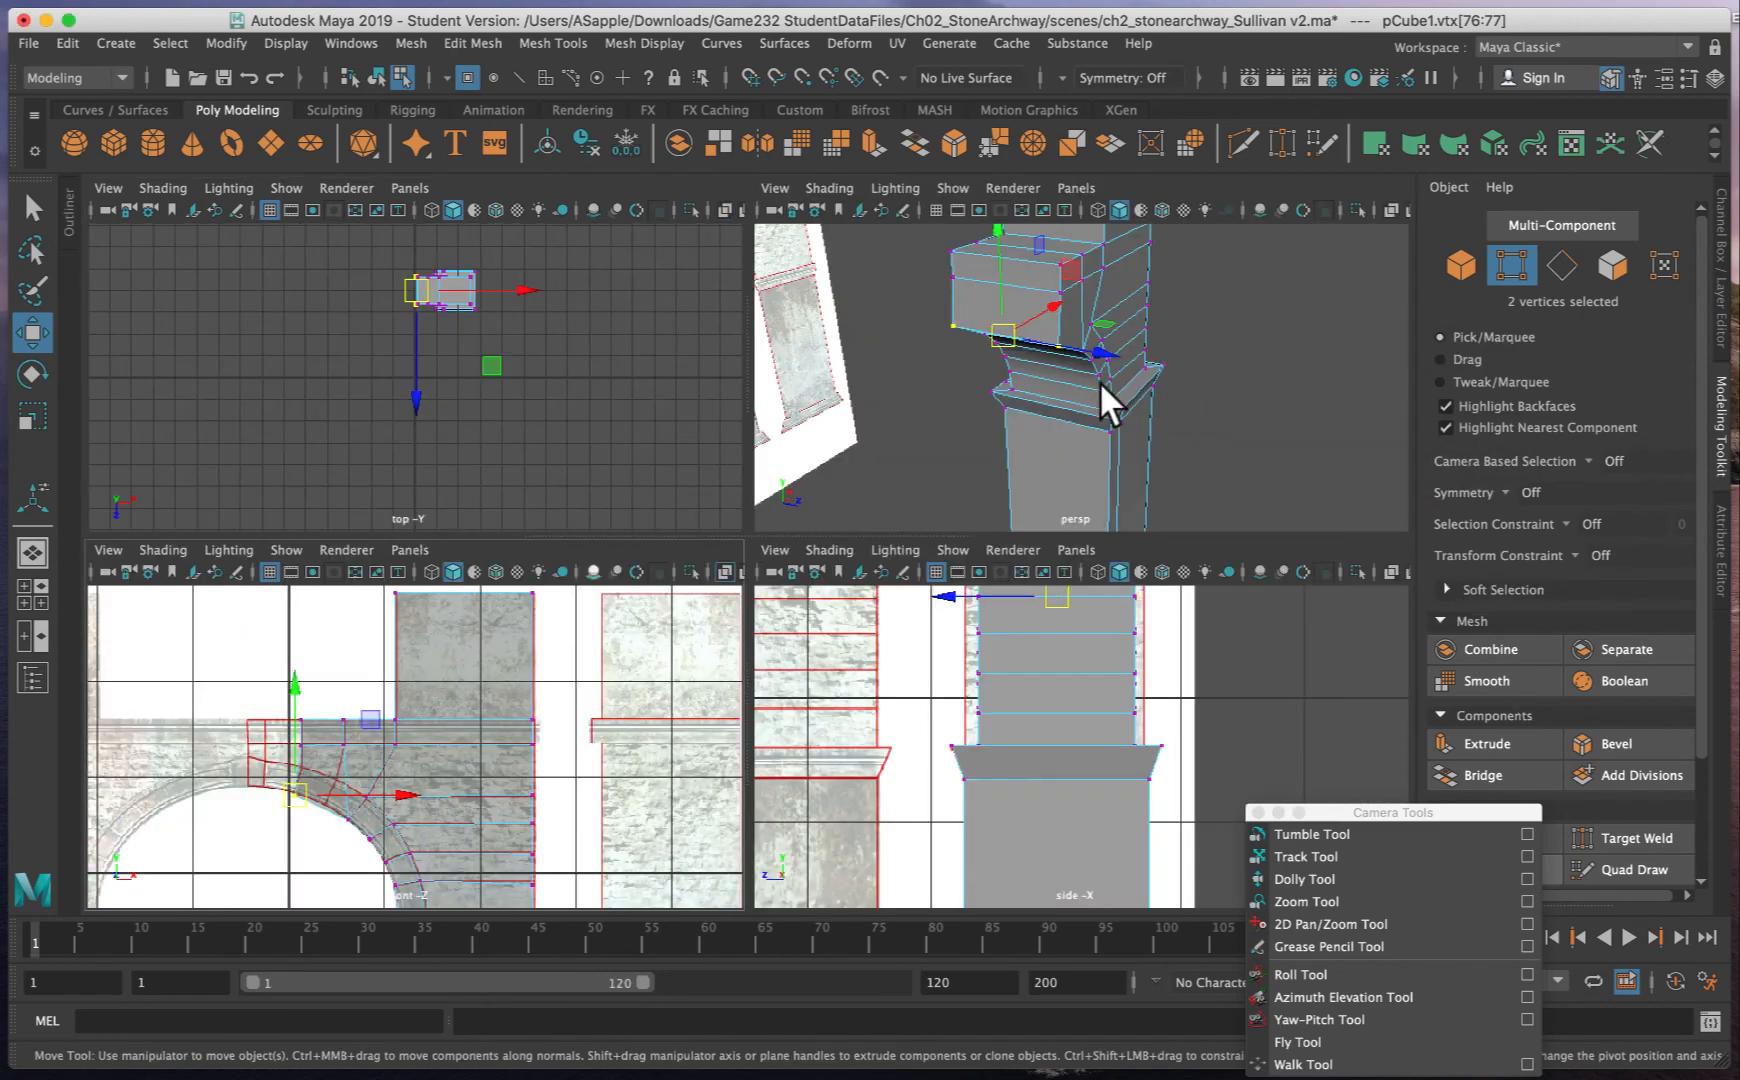
- Extrude the two arch-side end faces twice along the world X axis, first to the next stone joint and again to the arch's centre
left_click(1612, 265)
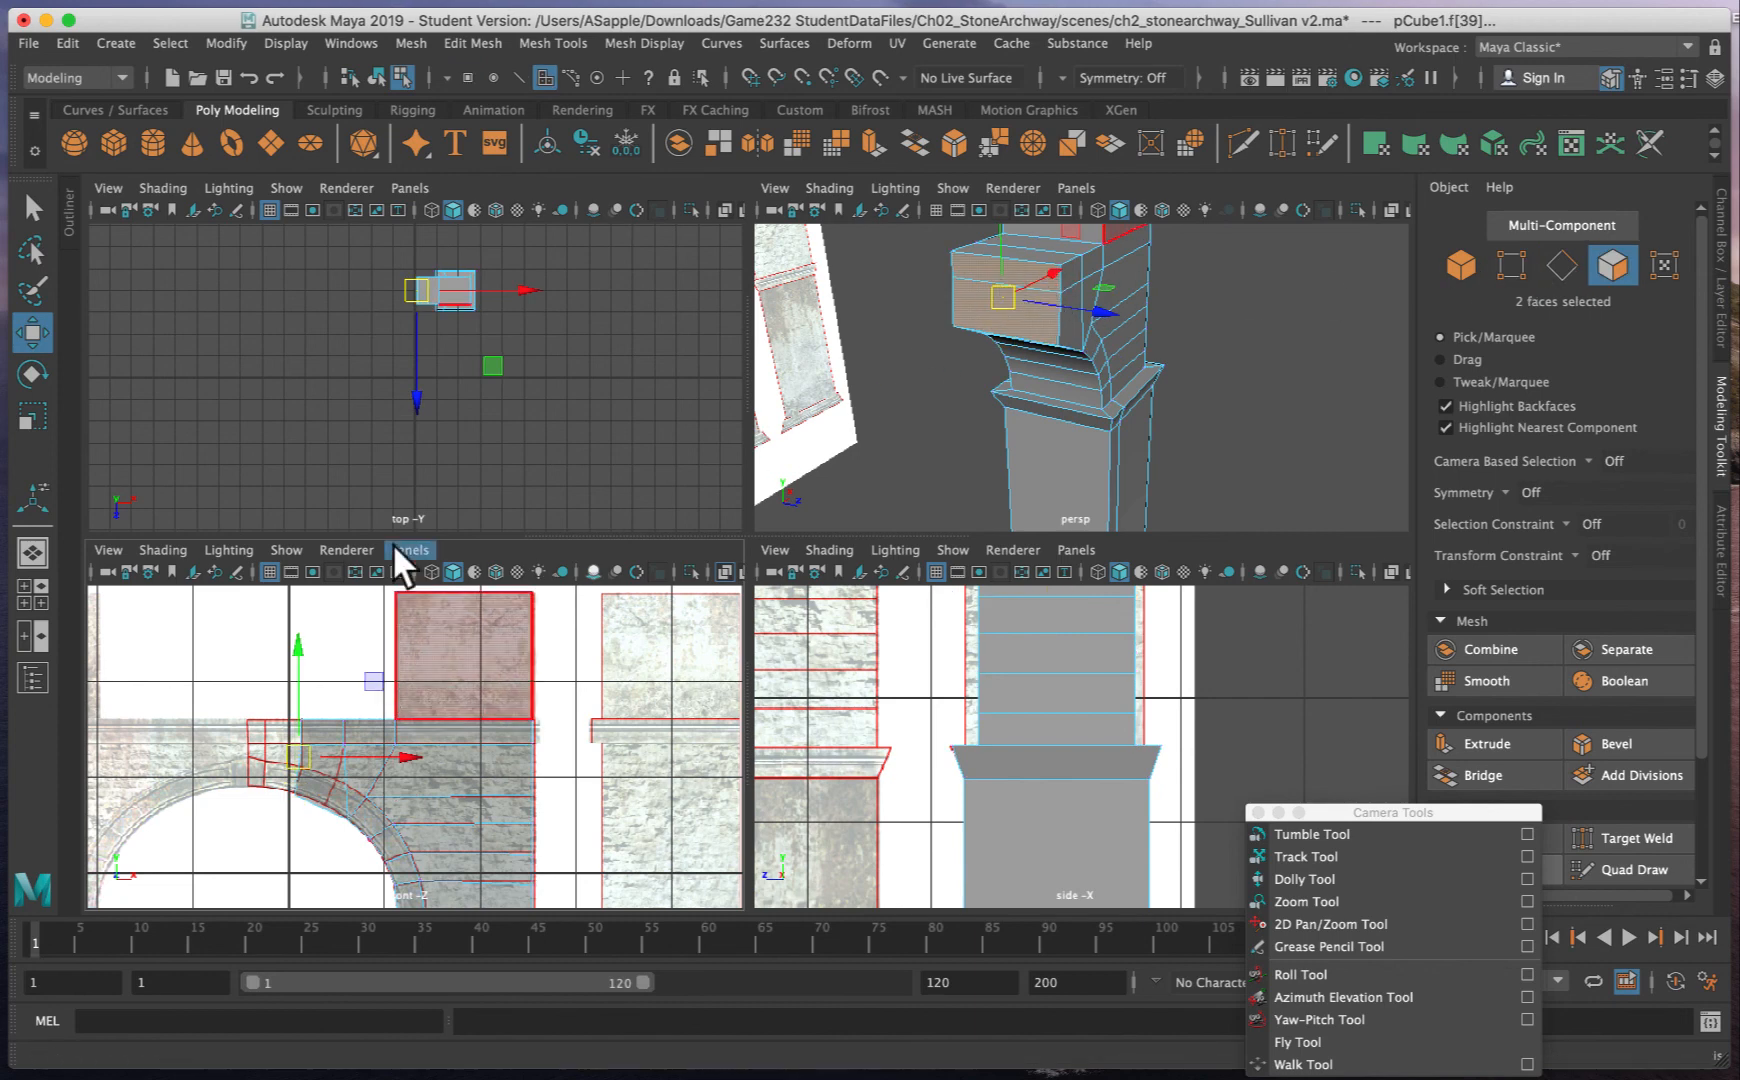
left_click(1486, 740)
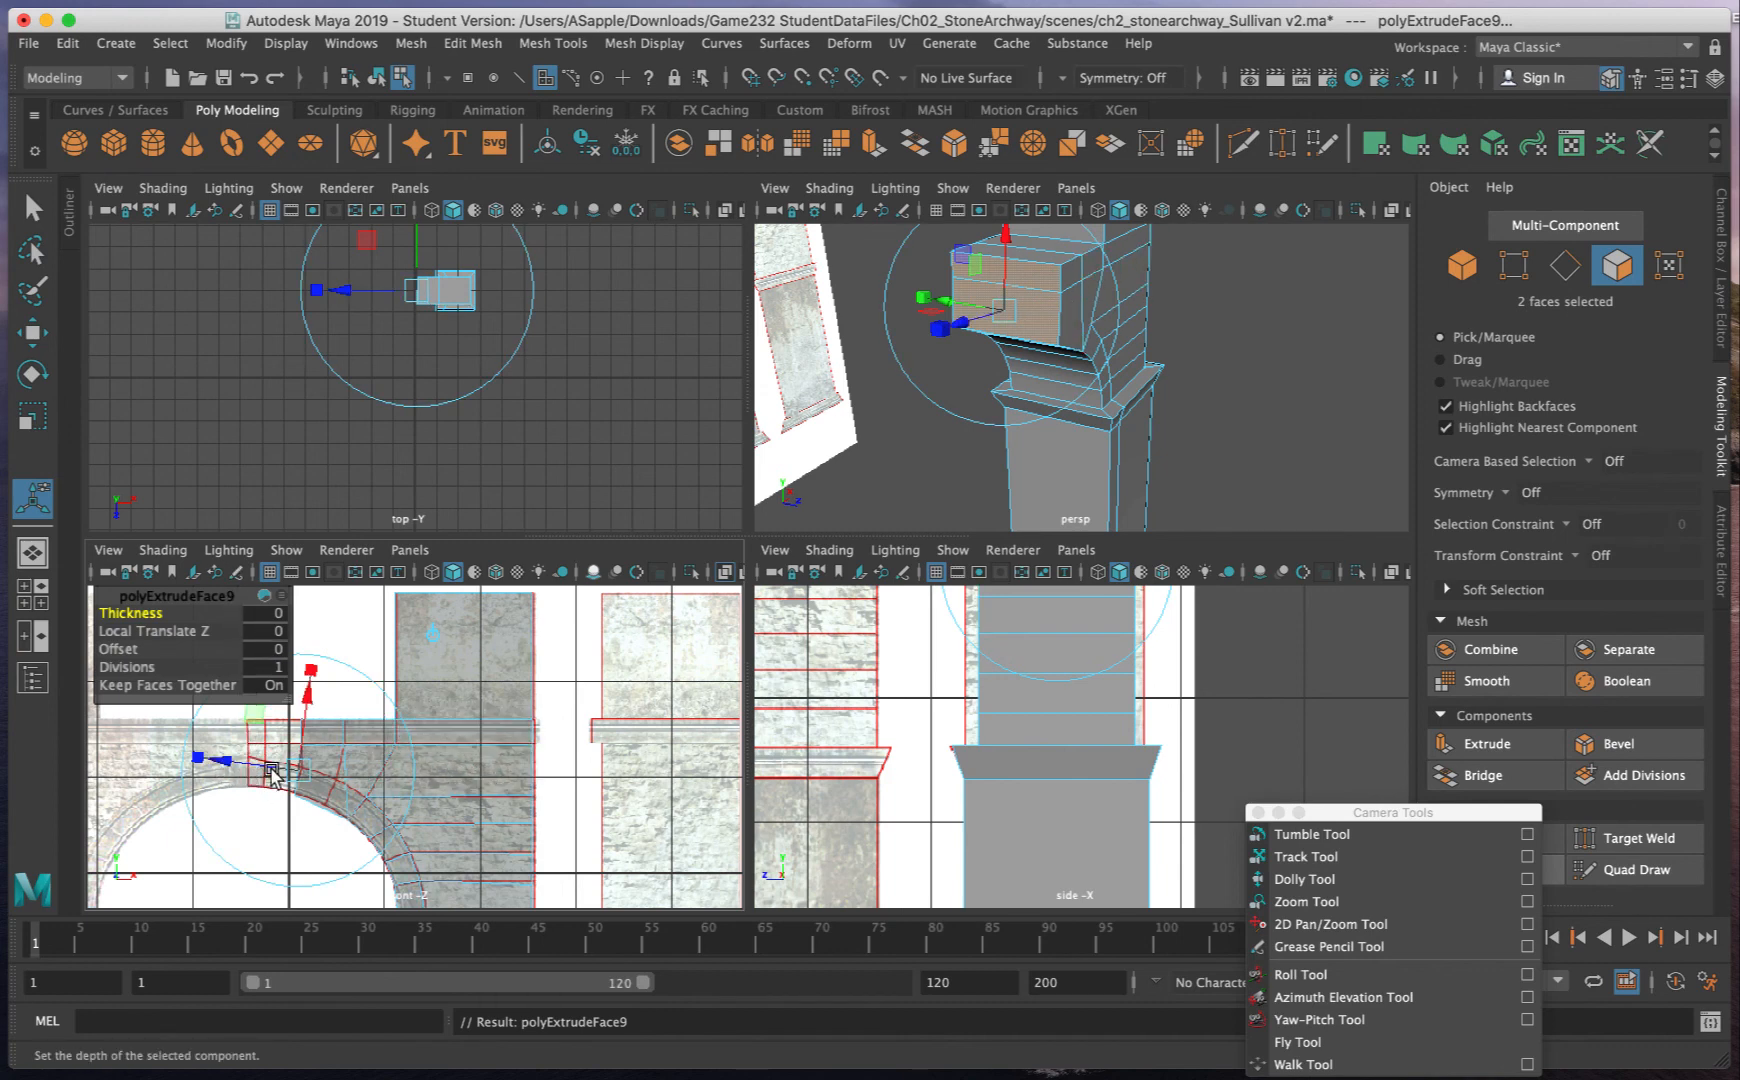
mouse_move(225, 764)
left_mouse_down()
mouse_move(188, 759)
mouse_move(215, 761)
left_mouse_up()
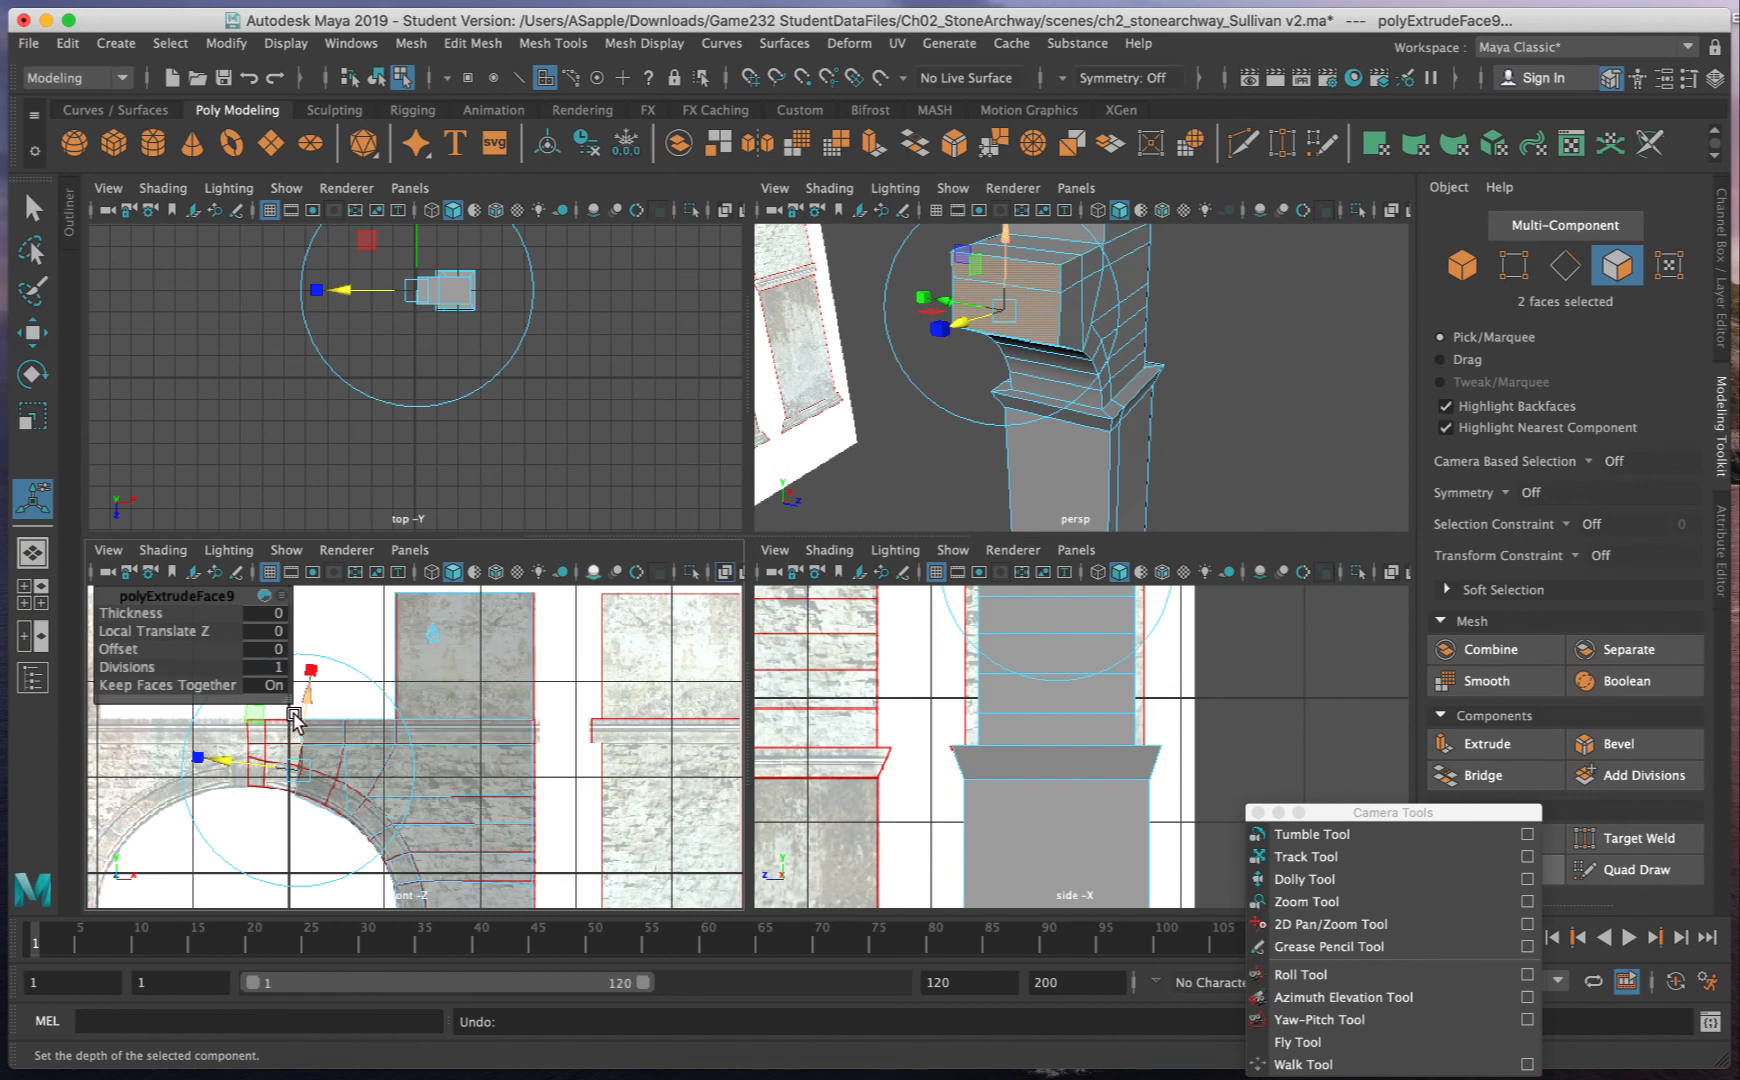
left_click(434, 624)
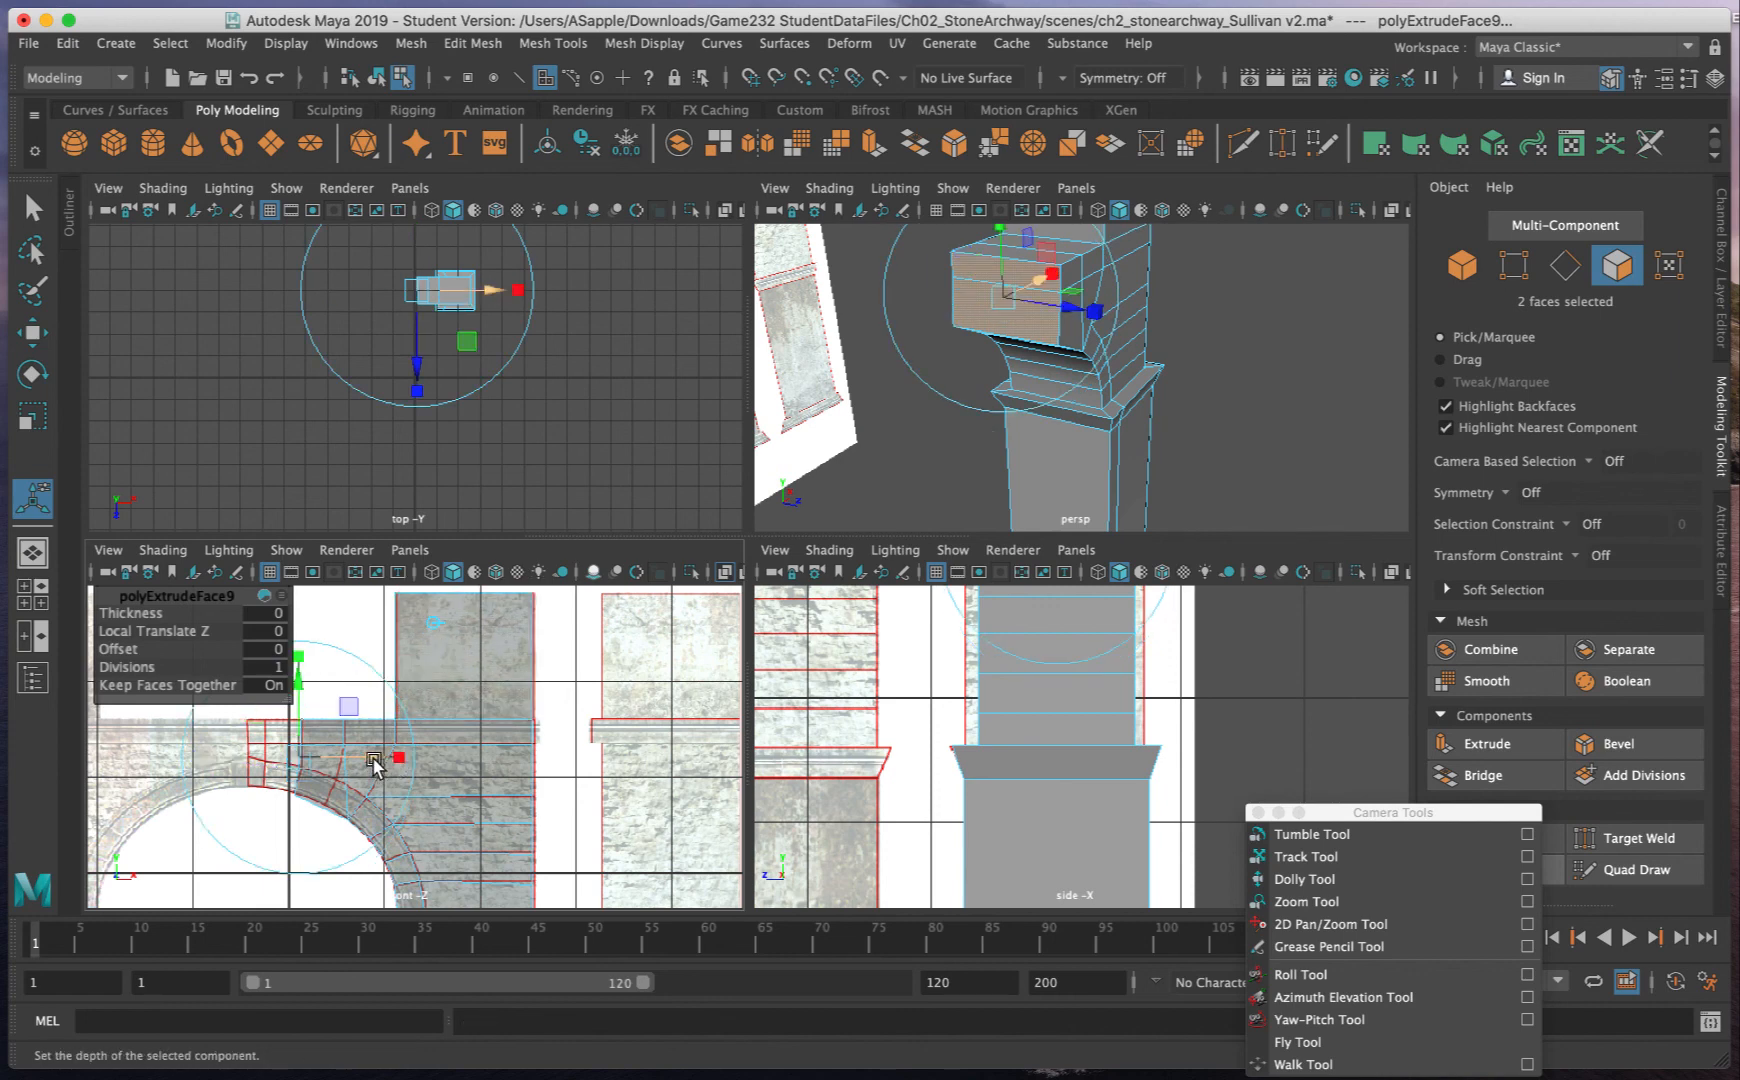
left_click_drag(372, 758, 340, 758)
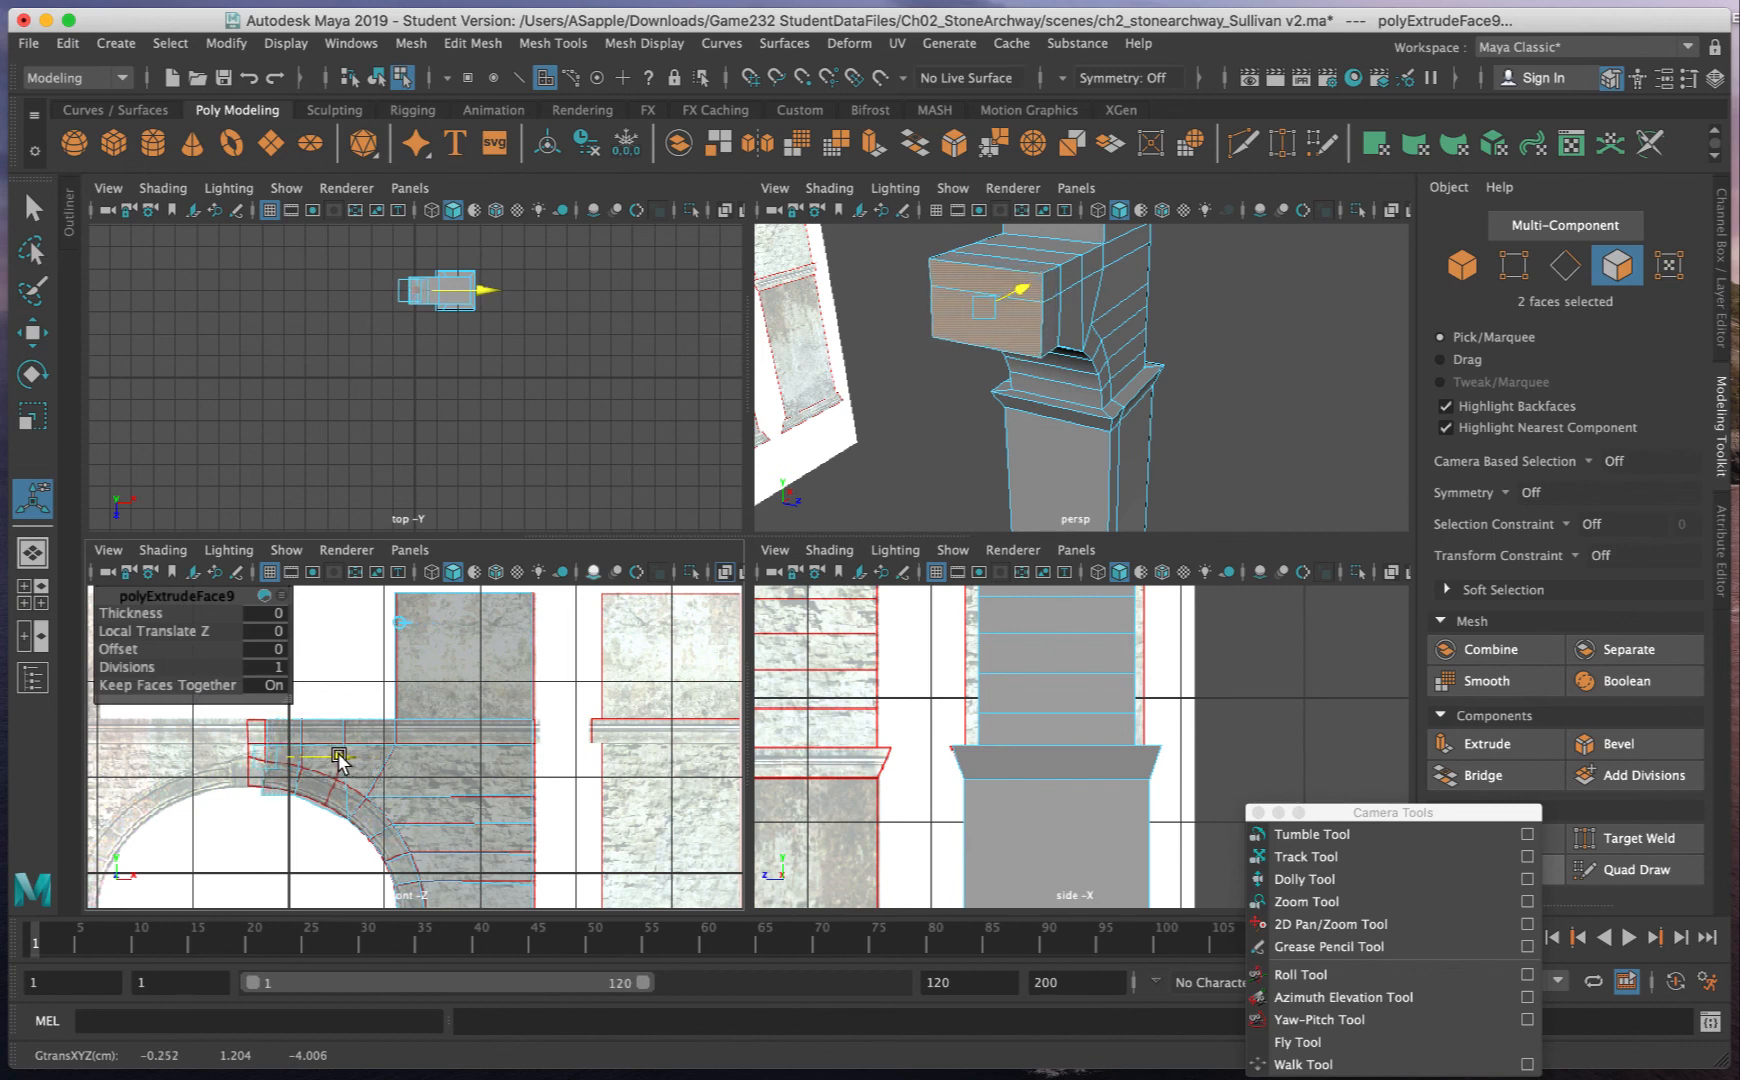
left_click_drag(340, 760, 341, 760)
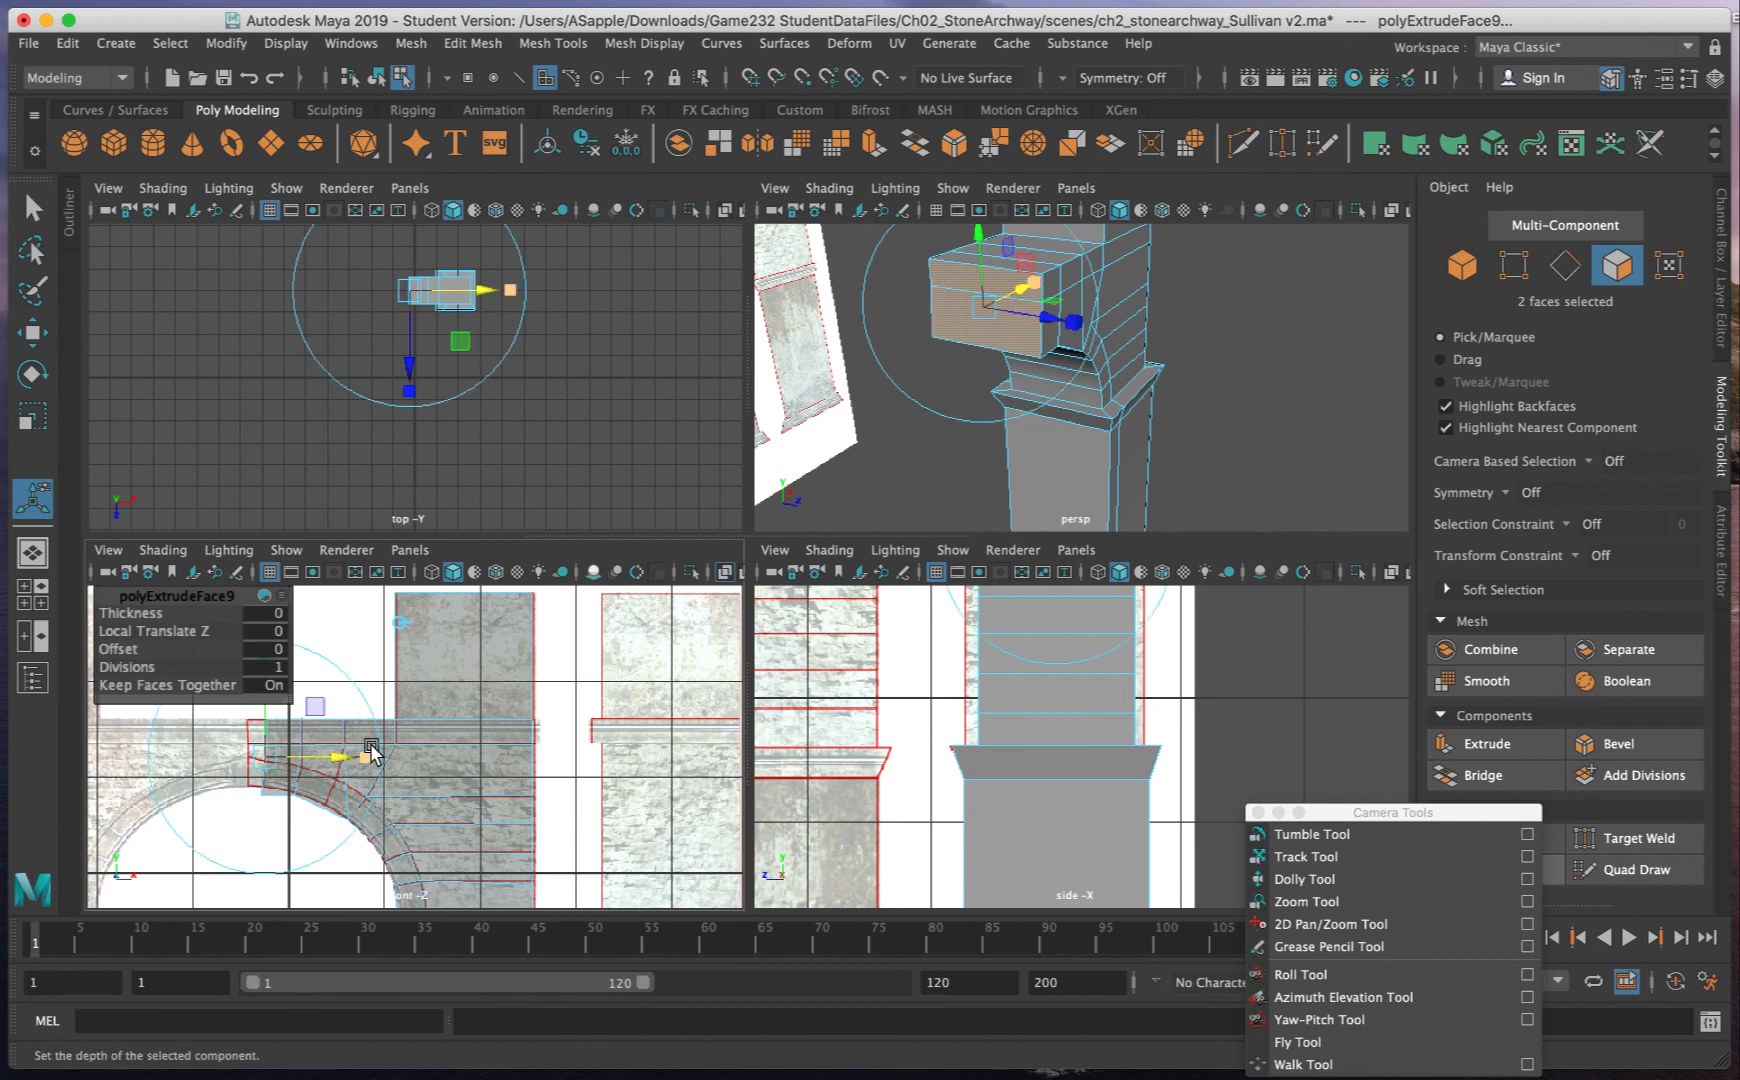
left_click(1487, 743)
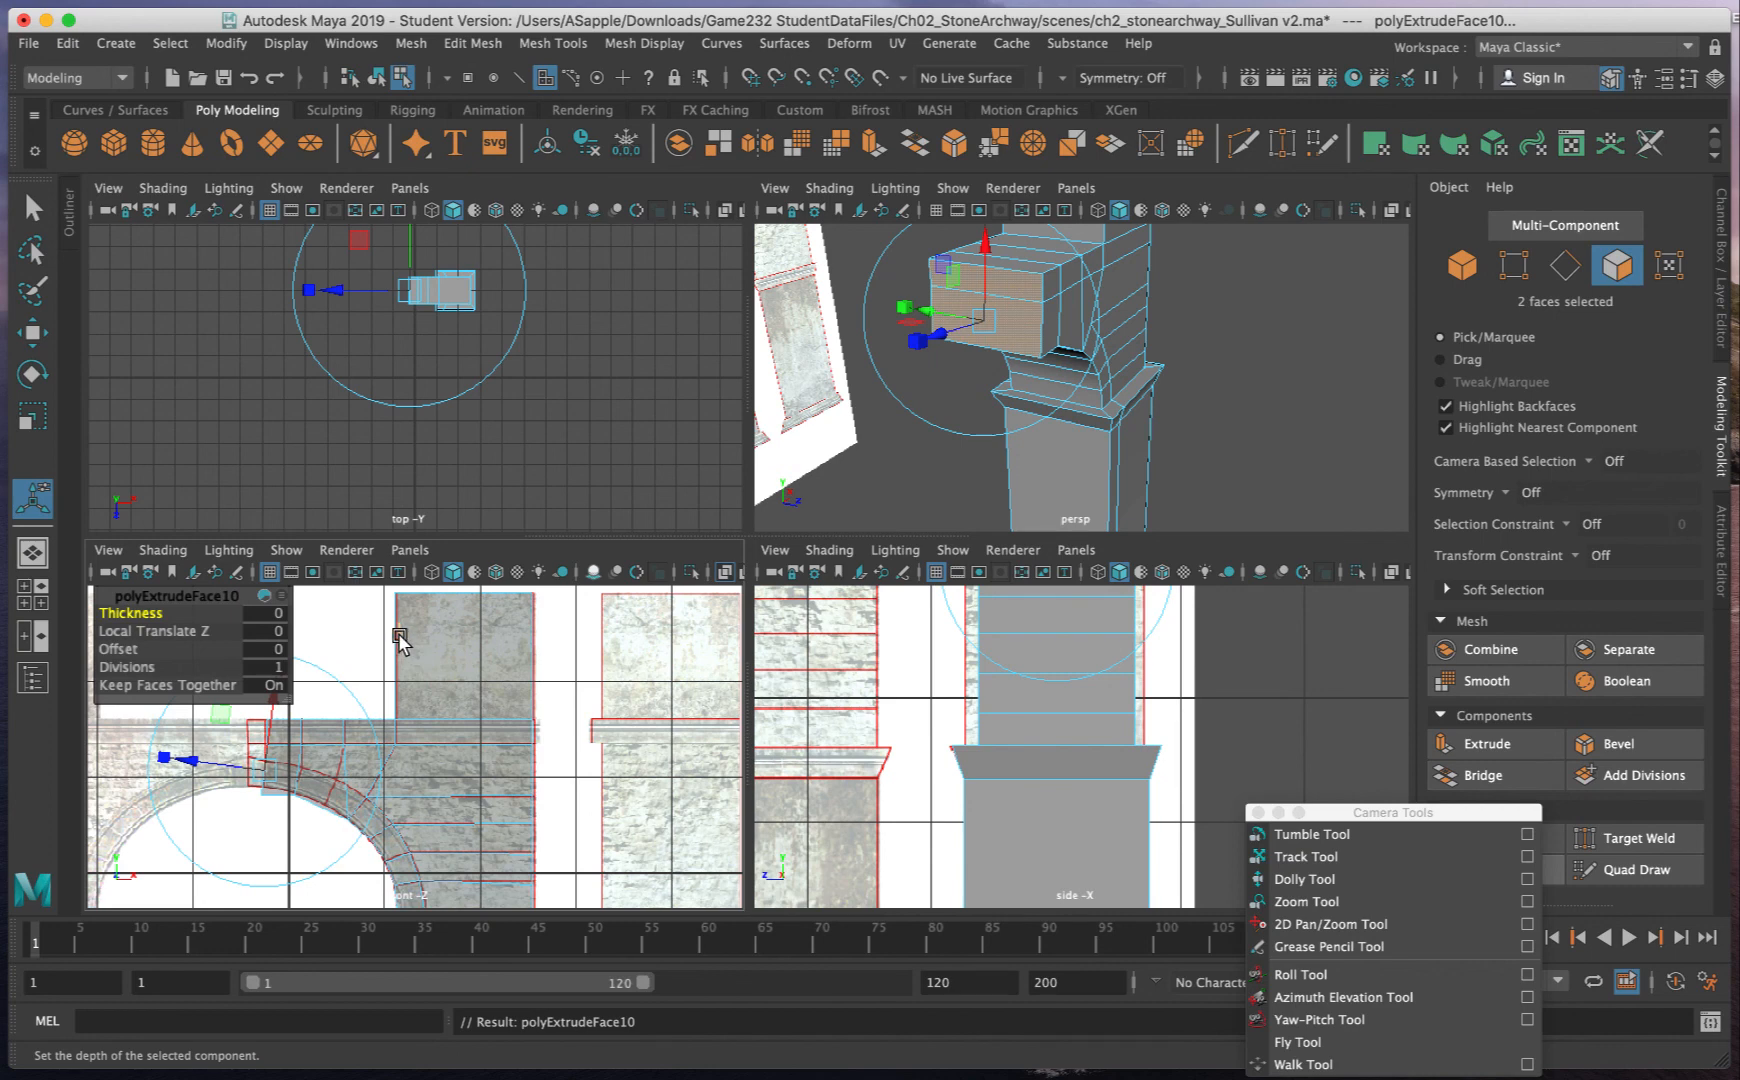
left_click_drag(400, 640, 322, 760)
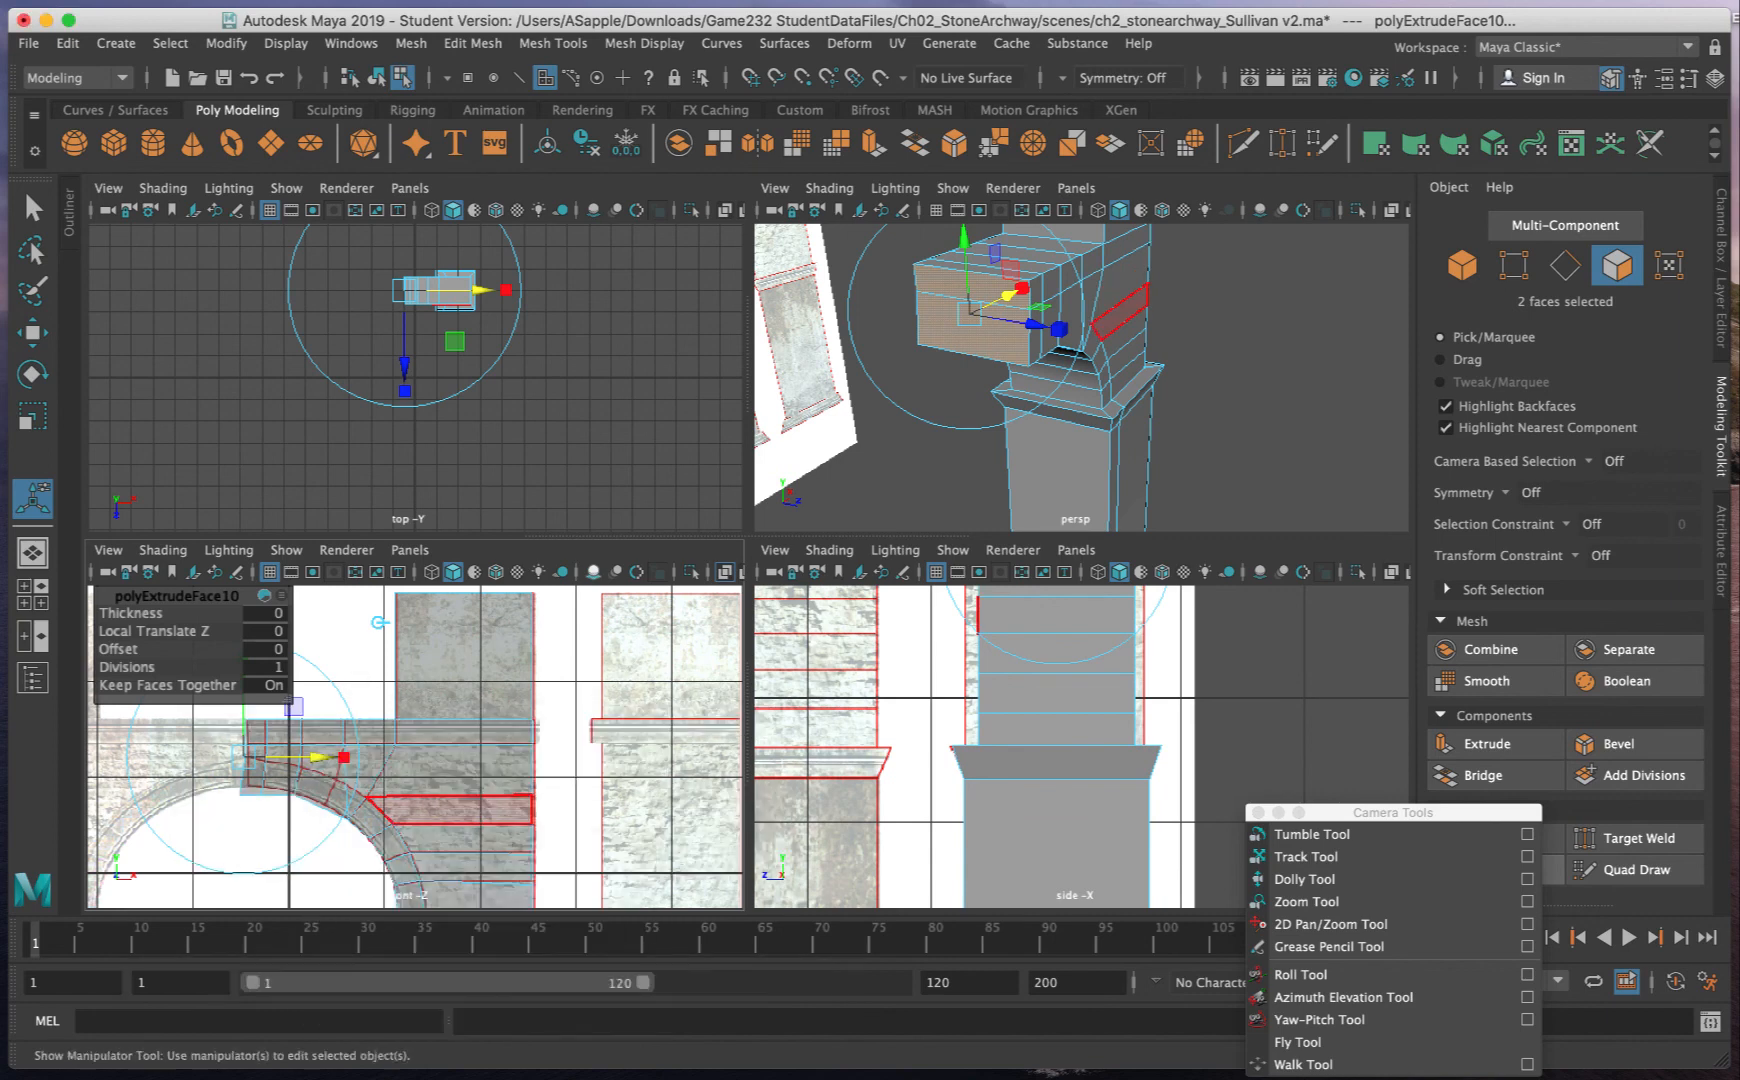
- Move the lower vertex pairs of the two newest extruded sections onto the arch's inner edge in the front view
key("space")
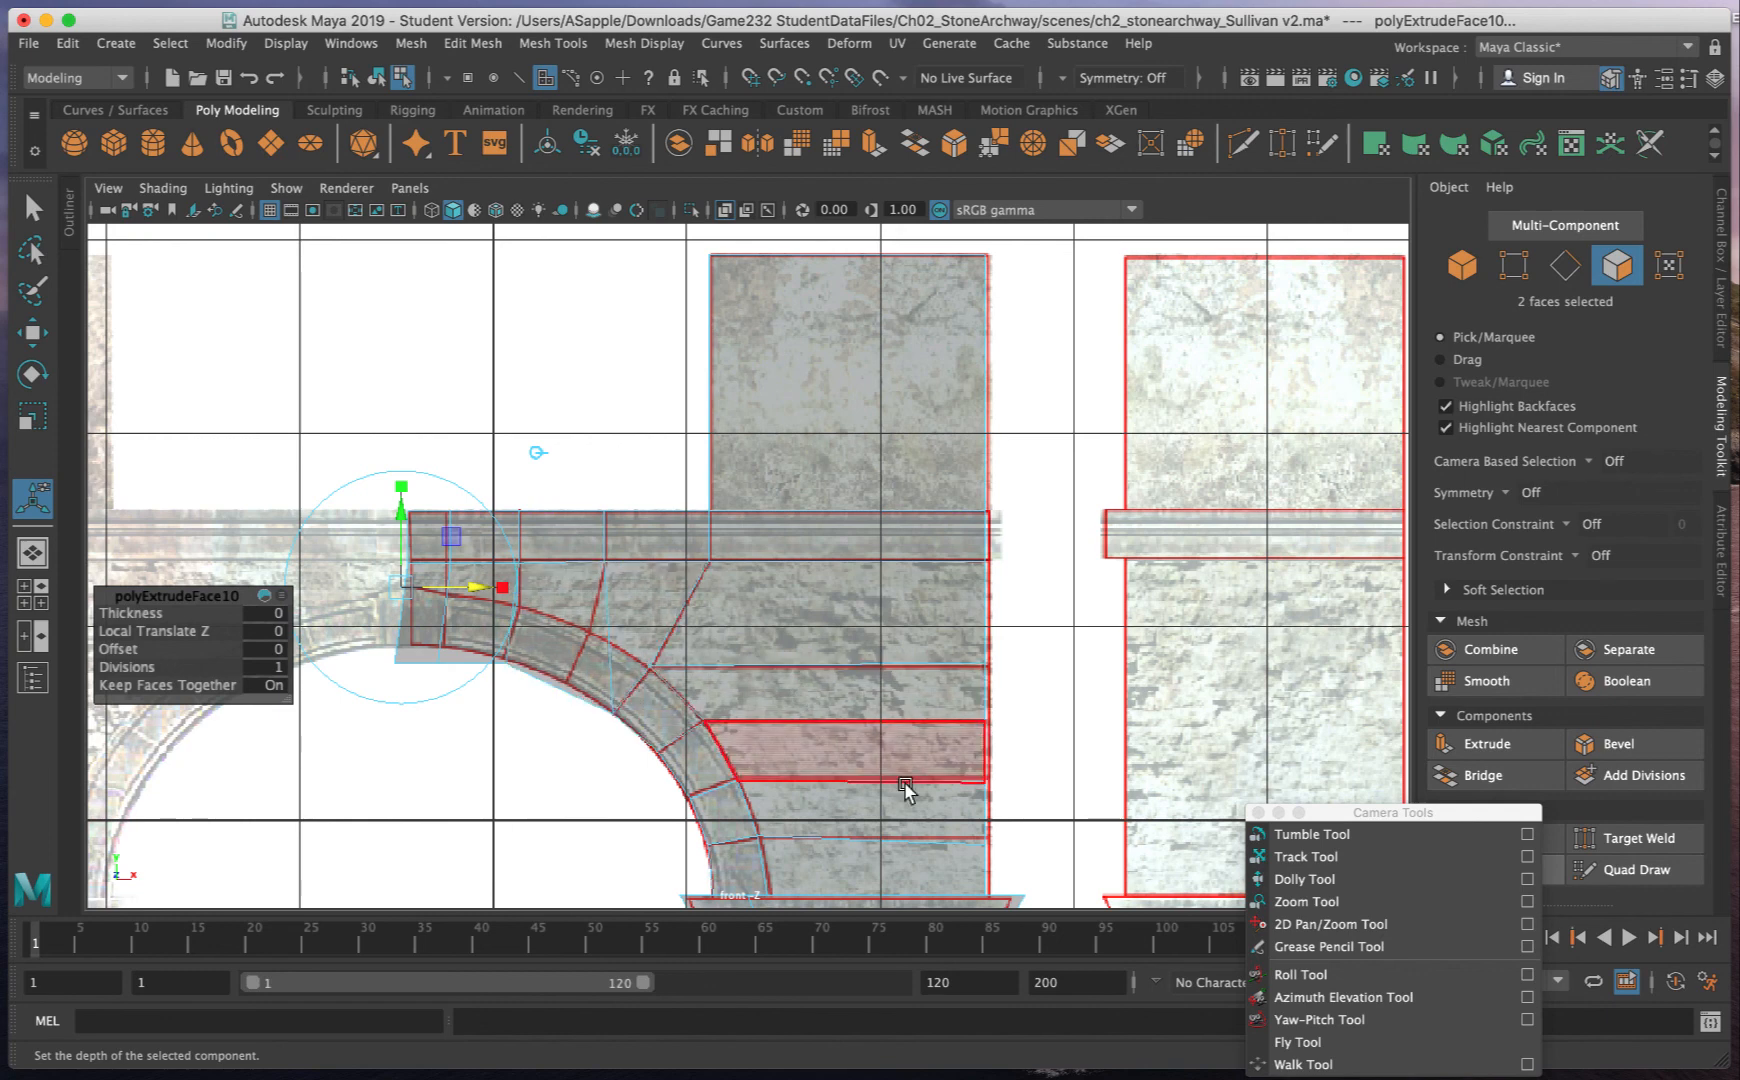
key("q")
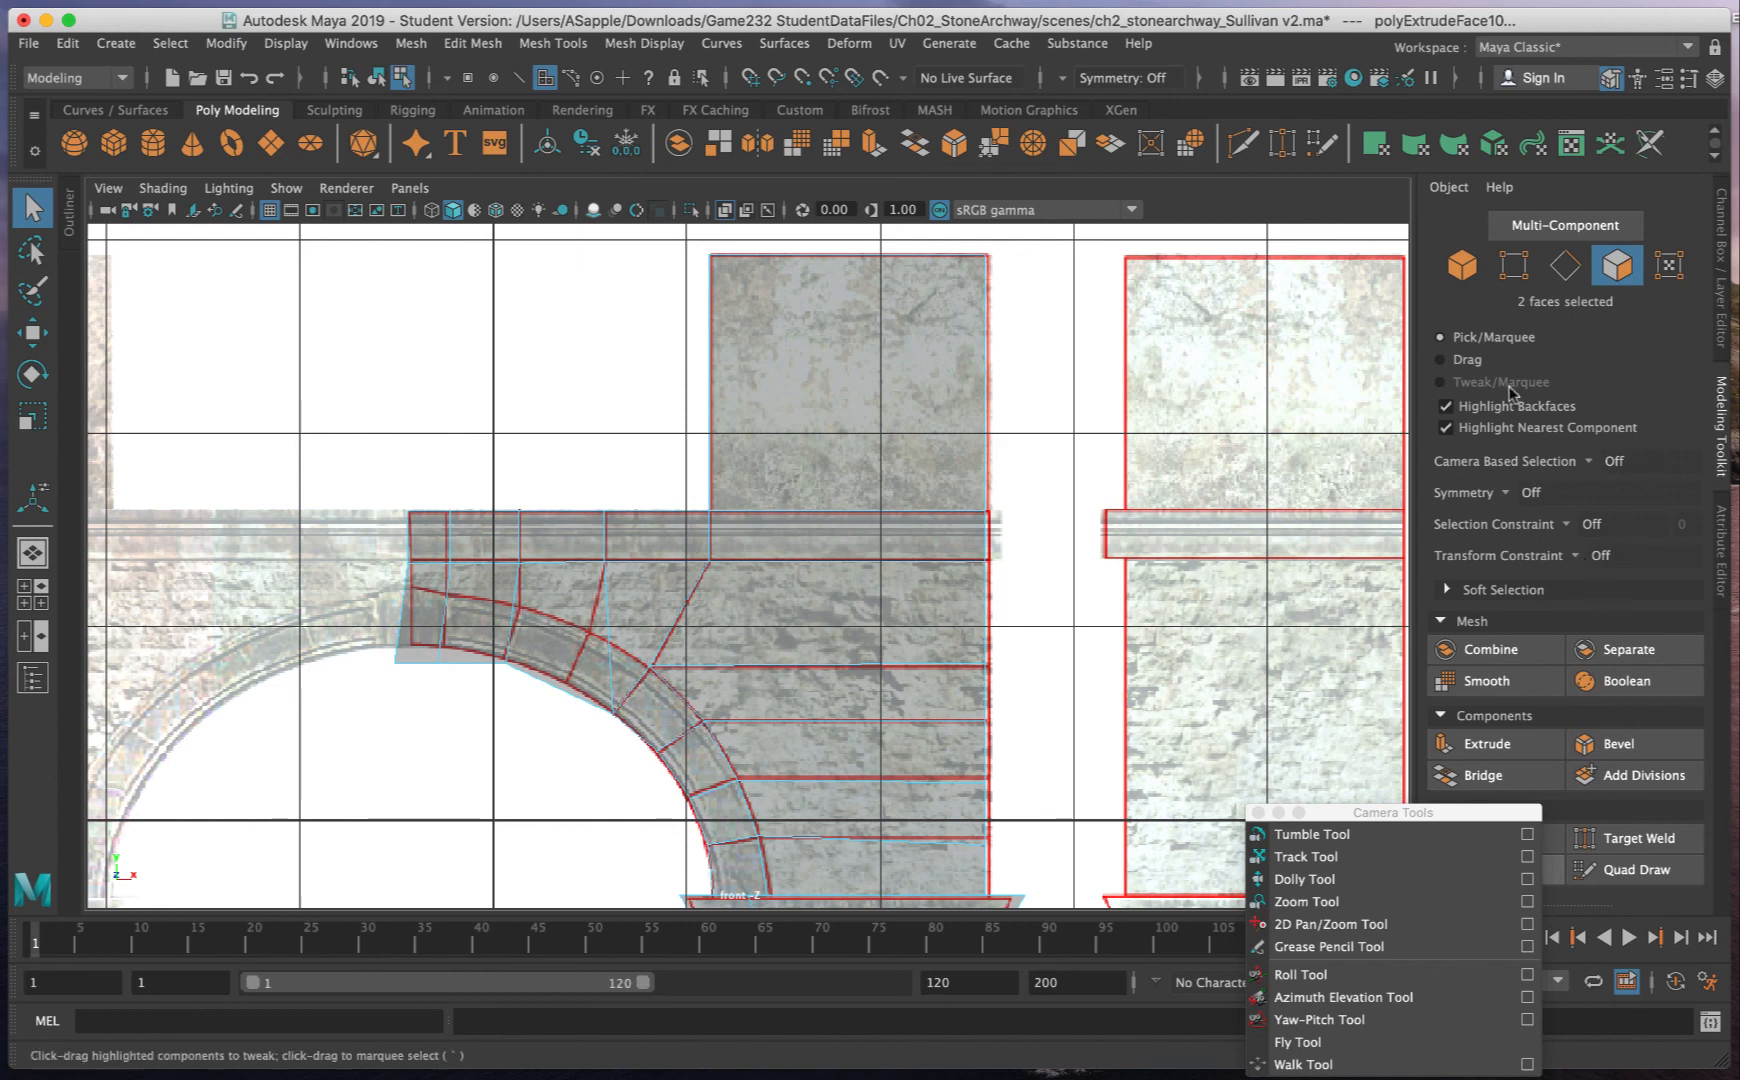
left_click(1512, 266)
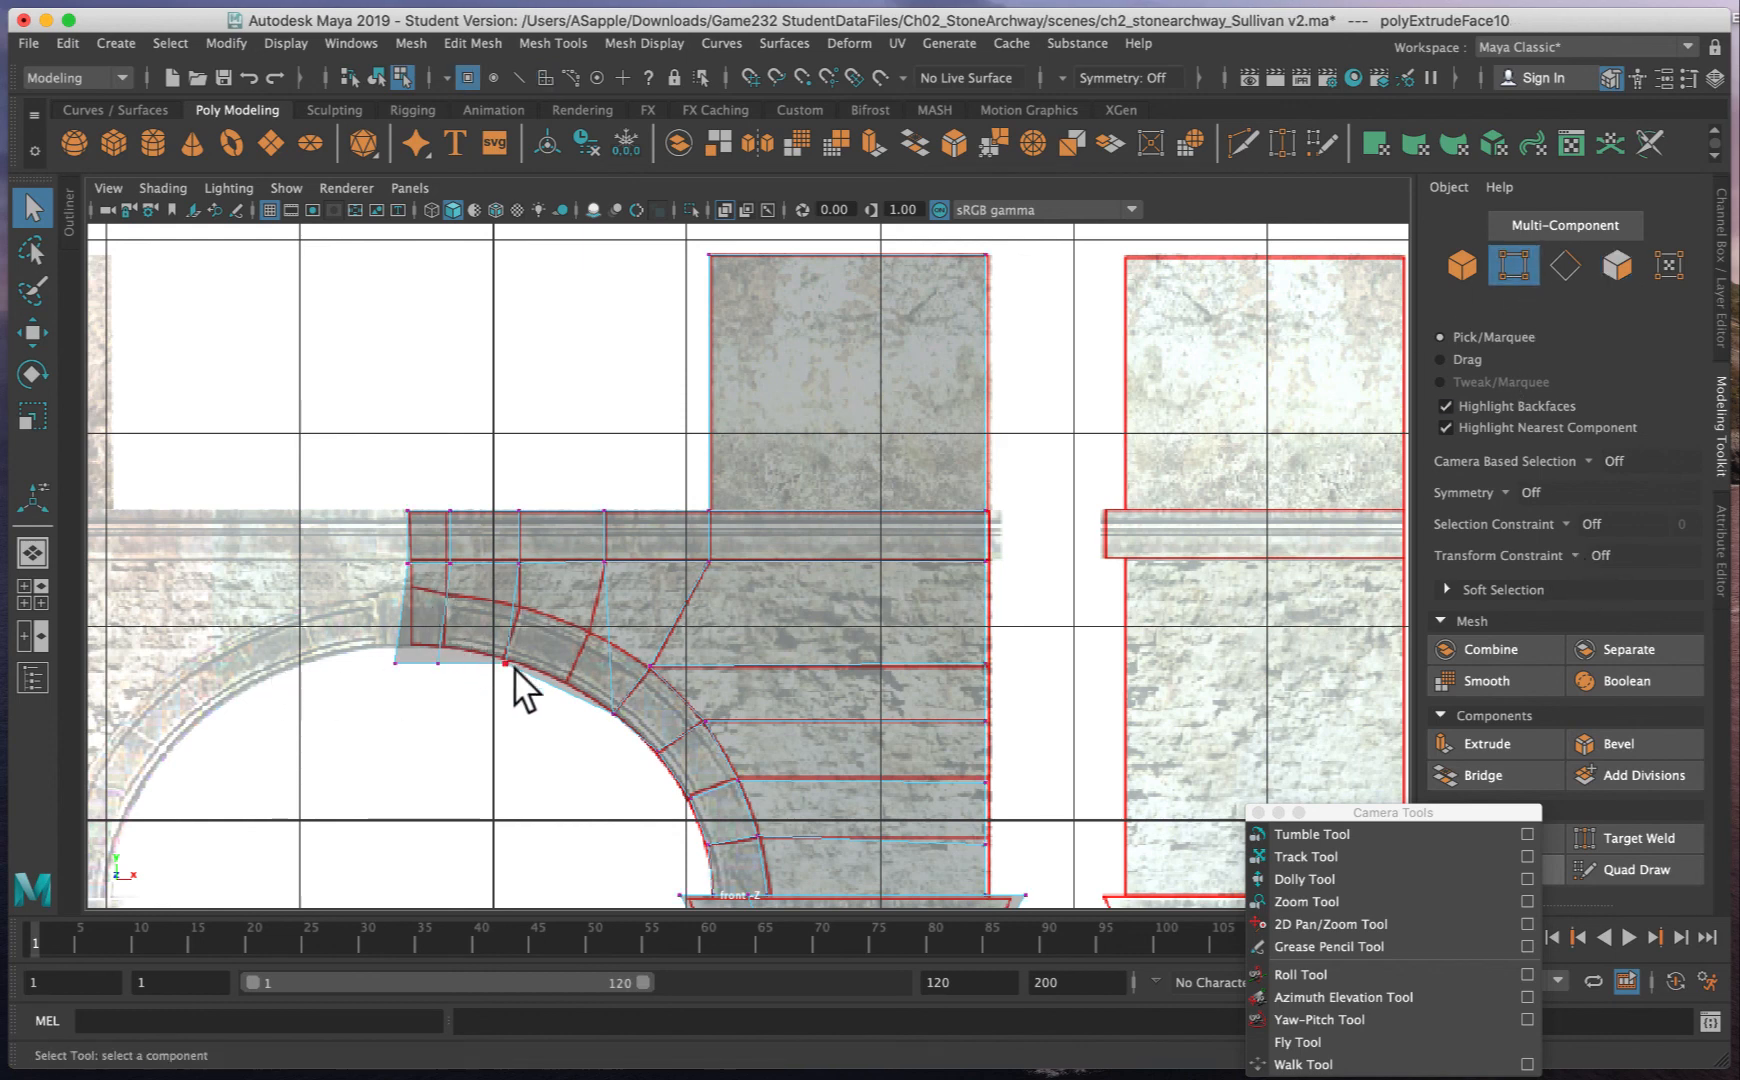
key("w")
left_click_drag(490, 646, 418, 654)
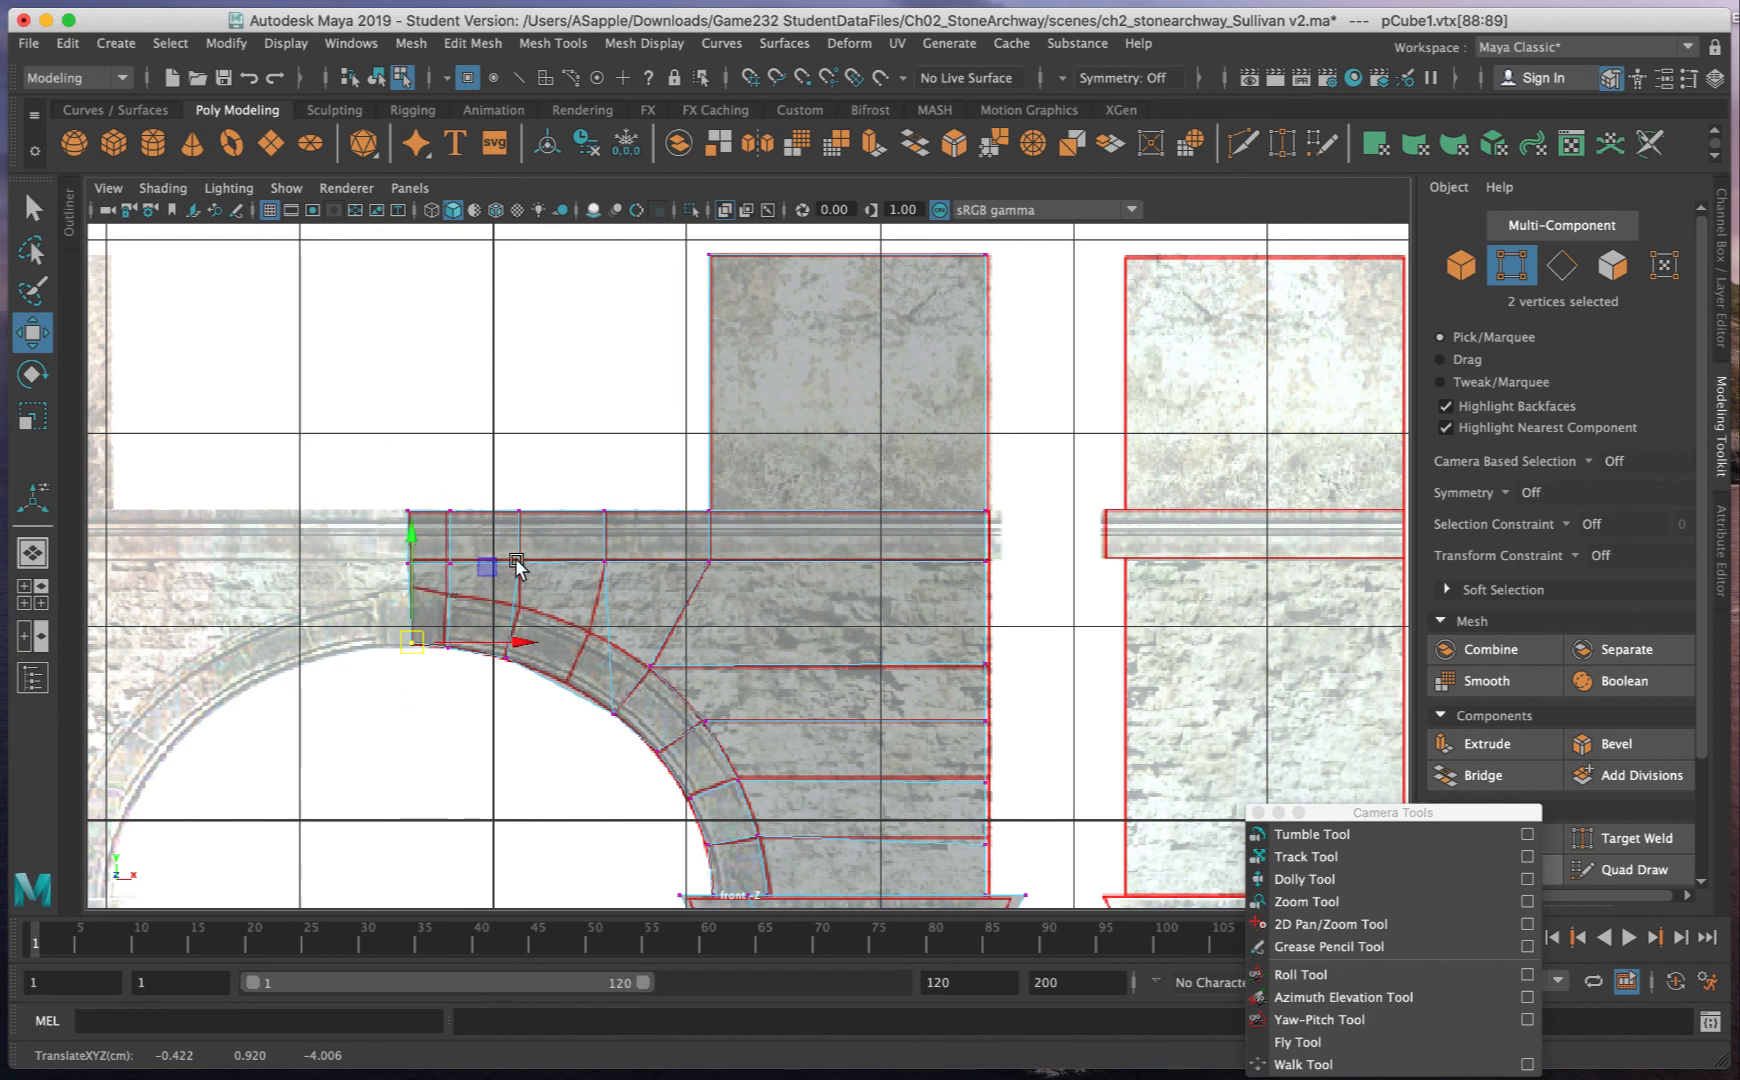
scroll(432, 733, "down", 1)
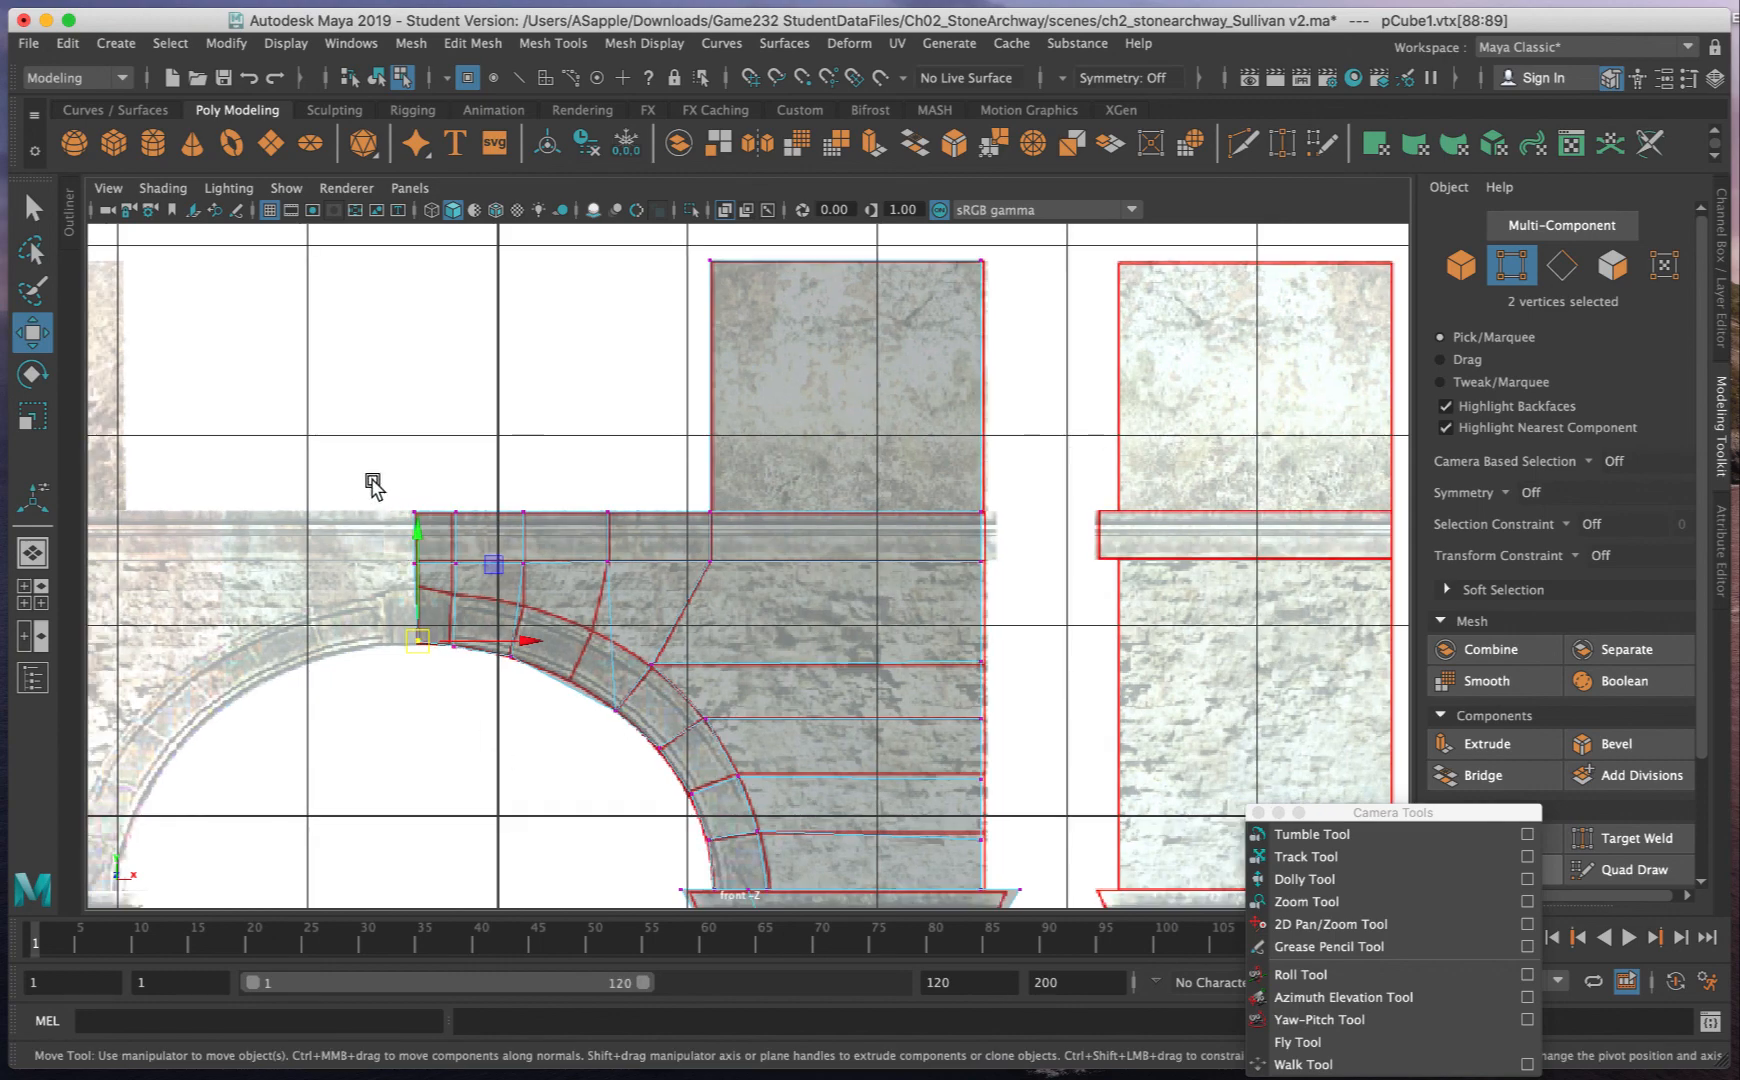
- Flatten the half arch's six end vertices into one vertical line at the arch's centre by scaling them to 0 along X
left_click_drag(377, 495, 427, 690)
scroll(427, 690, "down", 1)
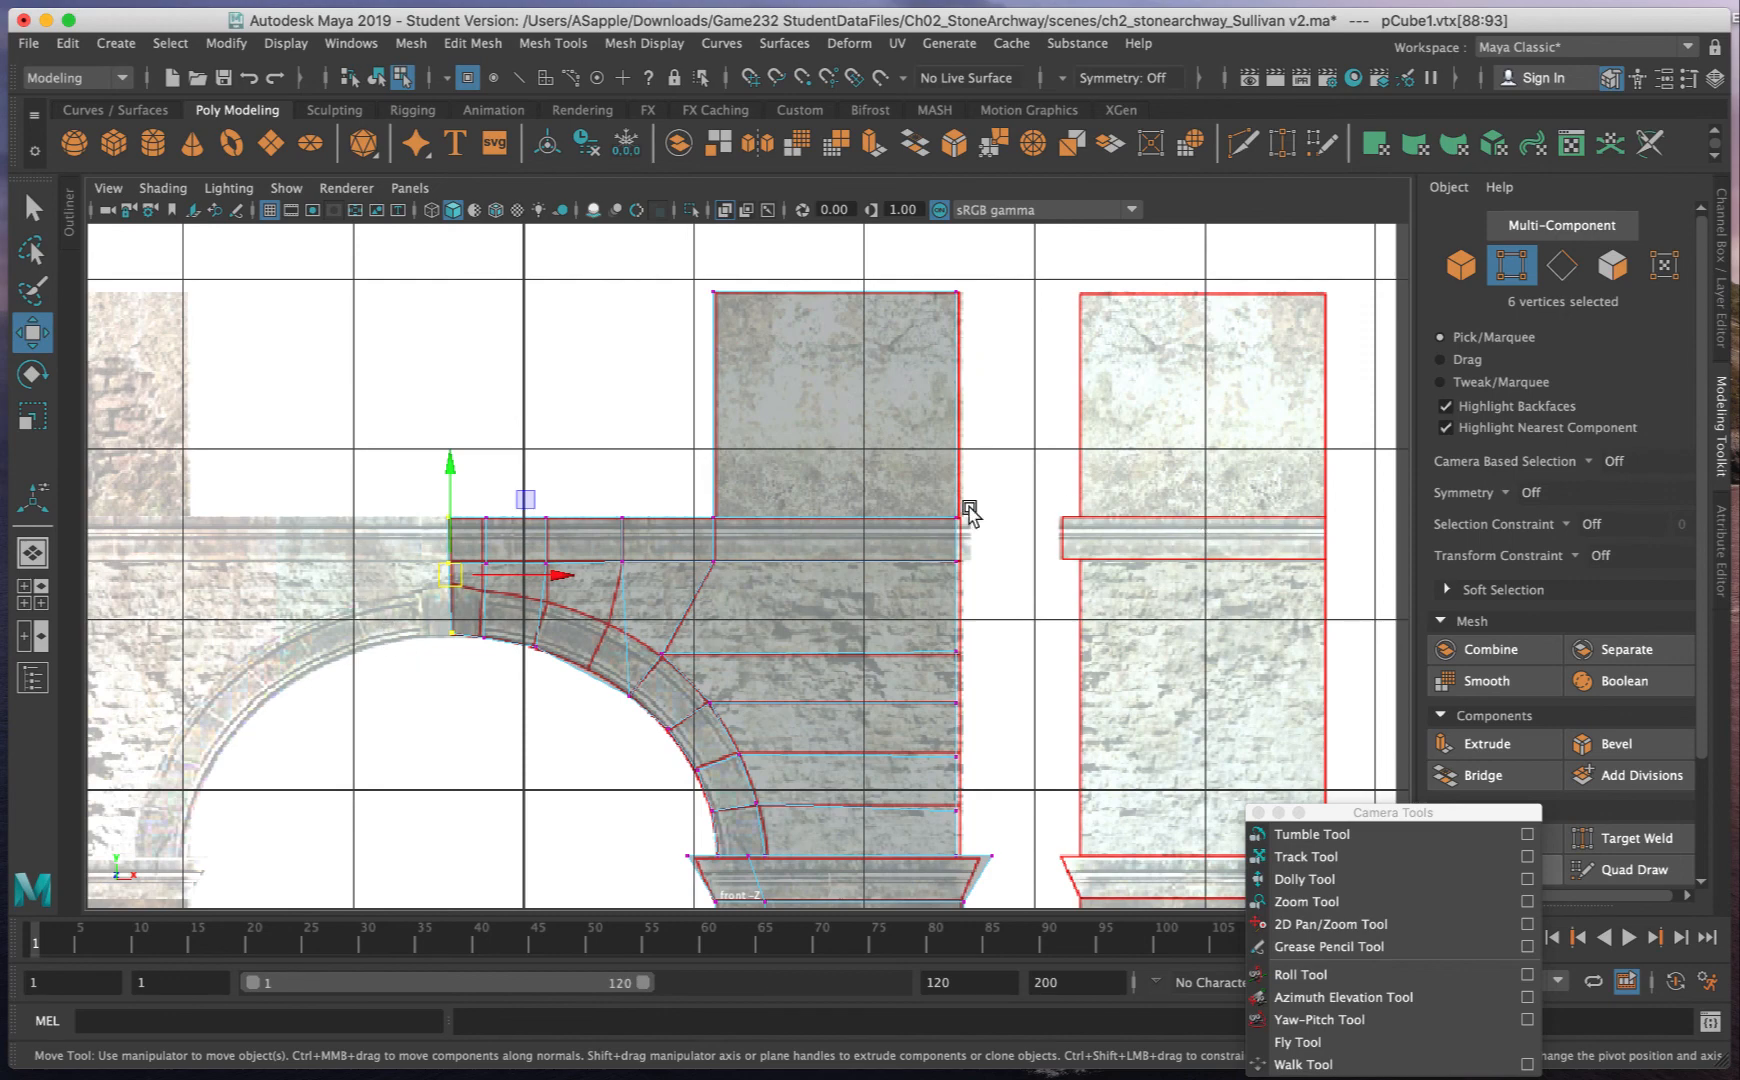
key("space")
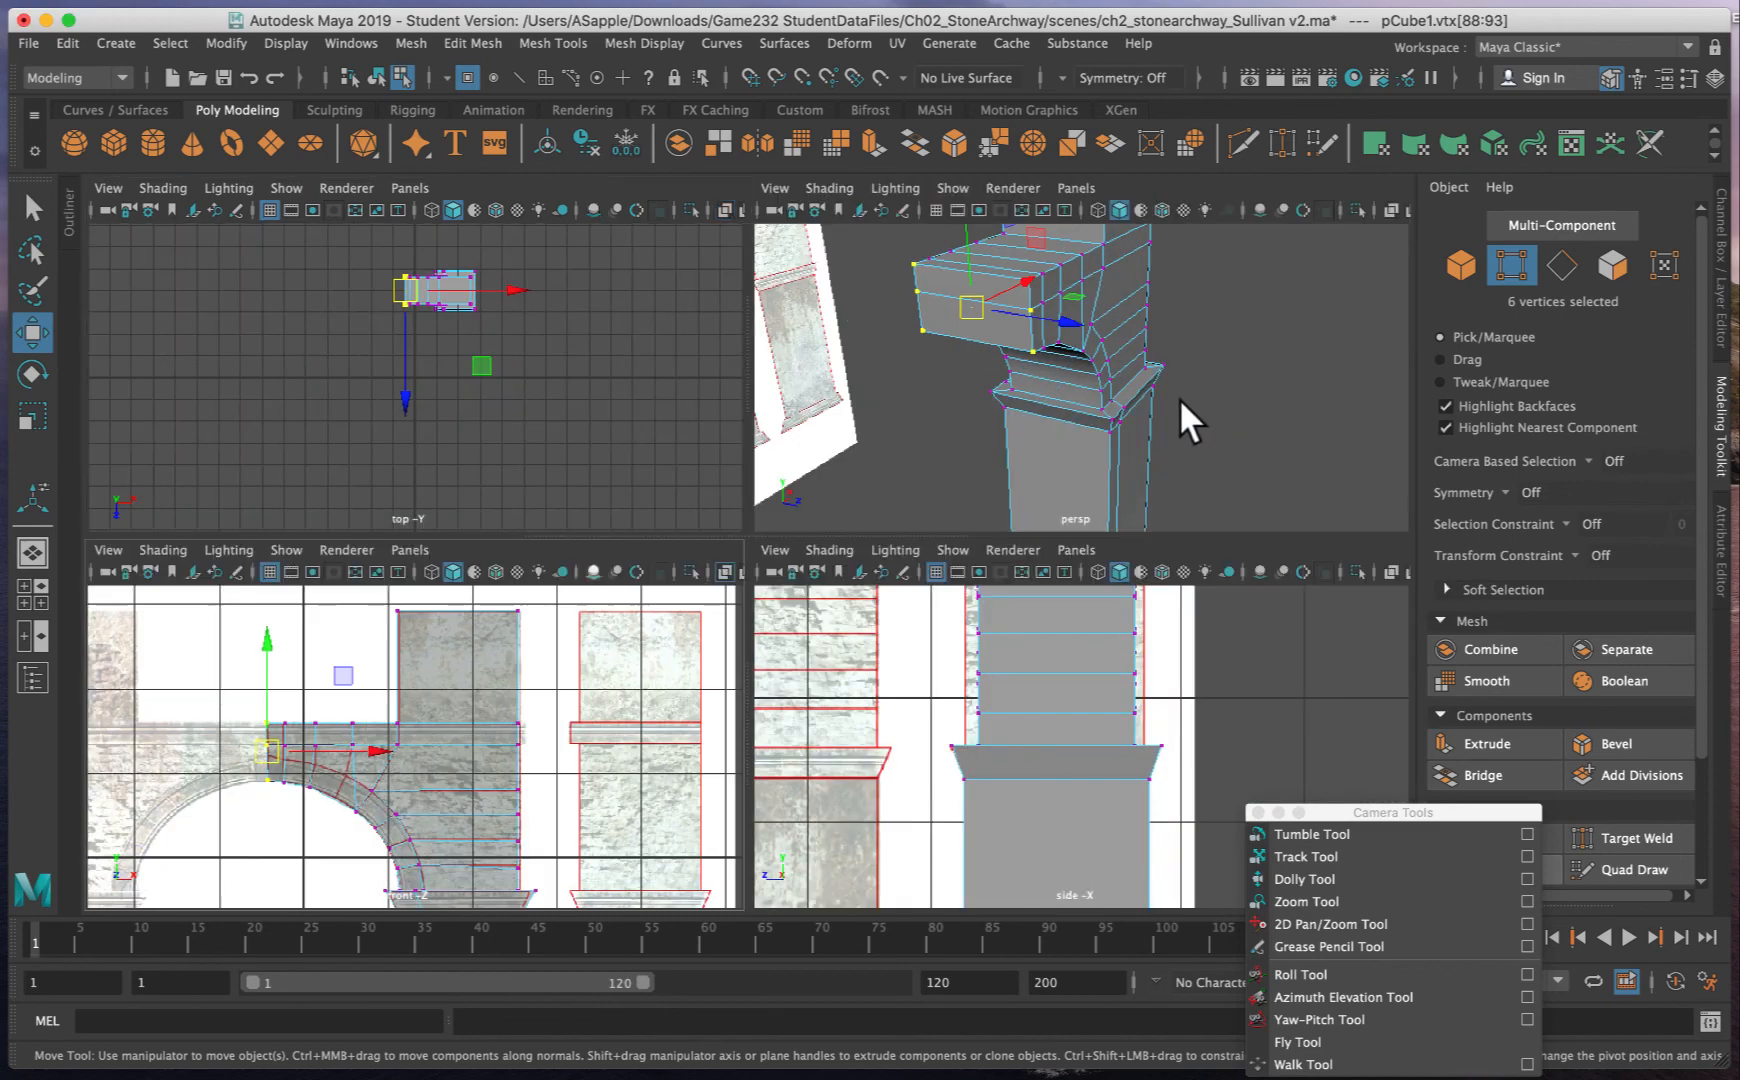
key("q")
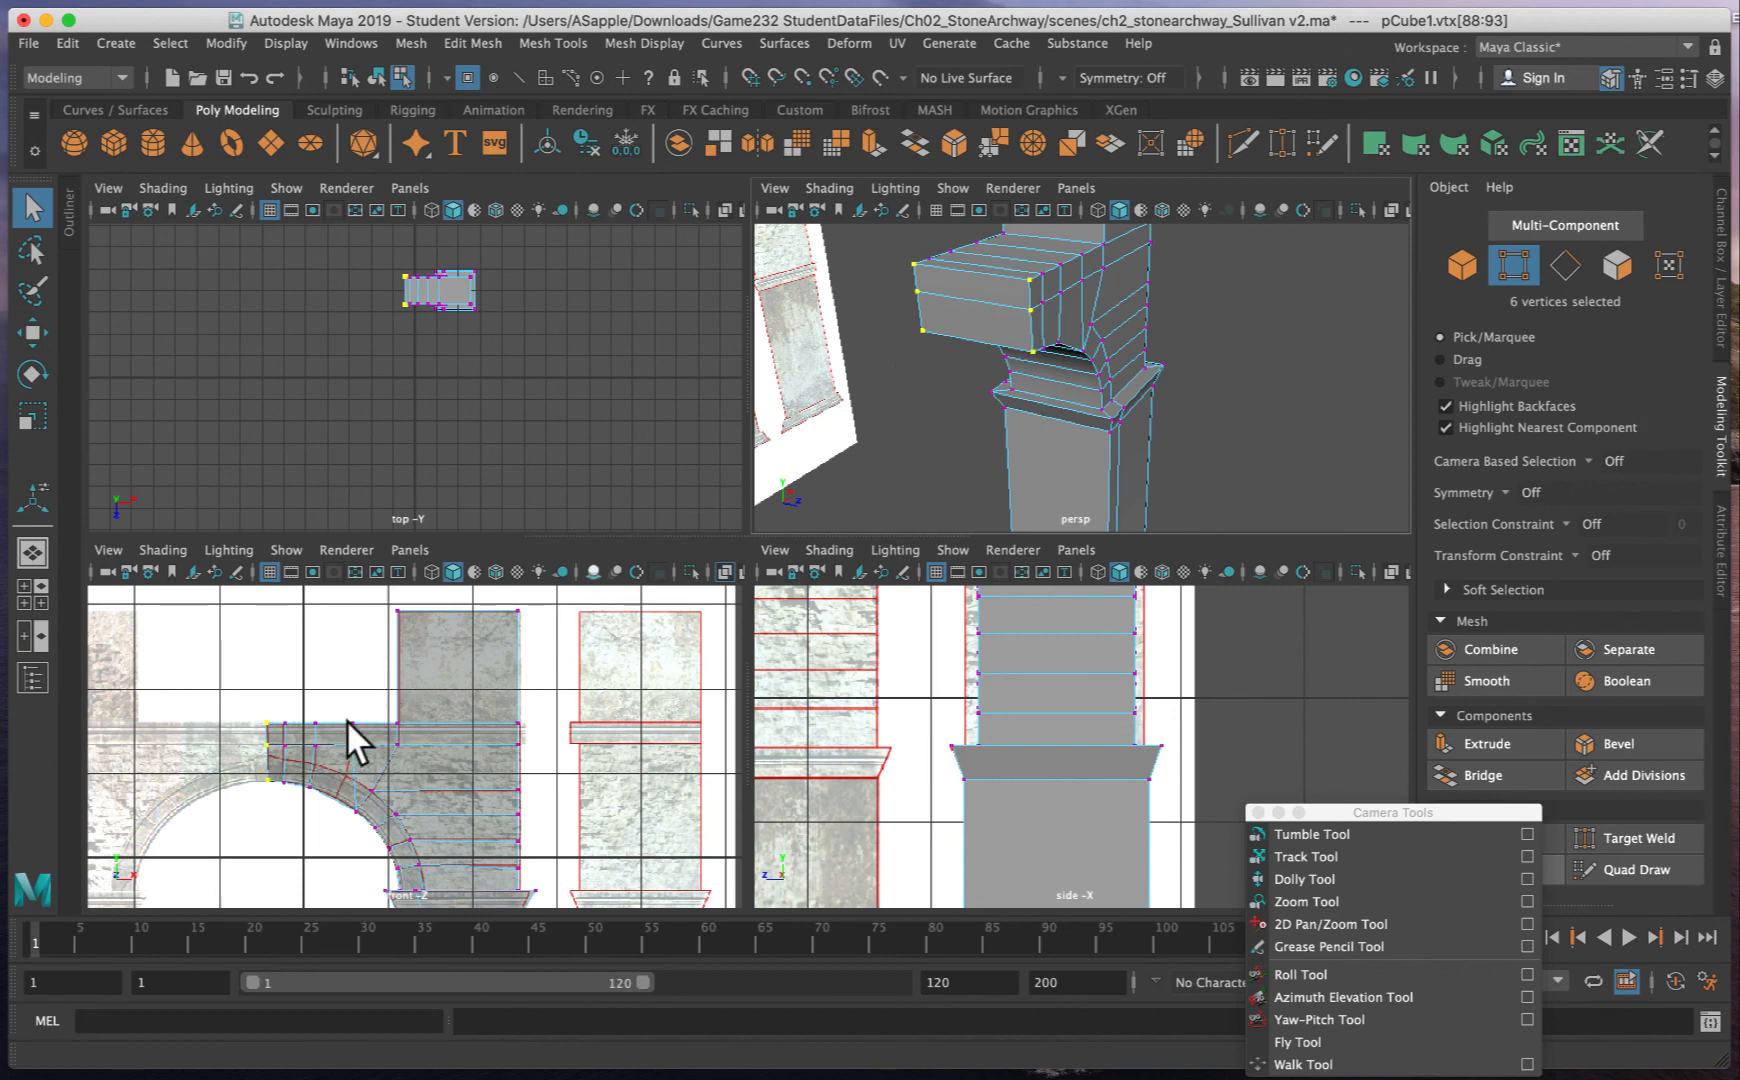
key("space")
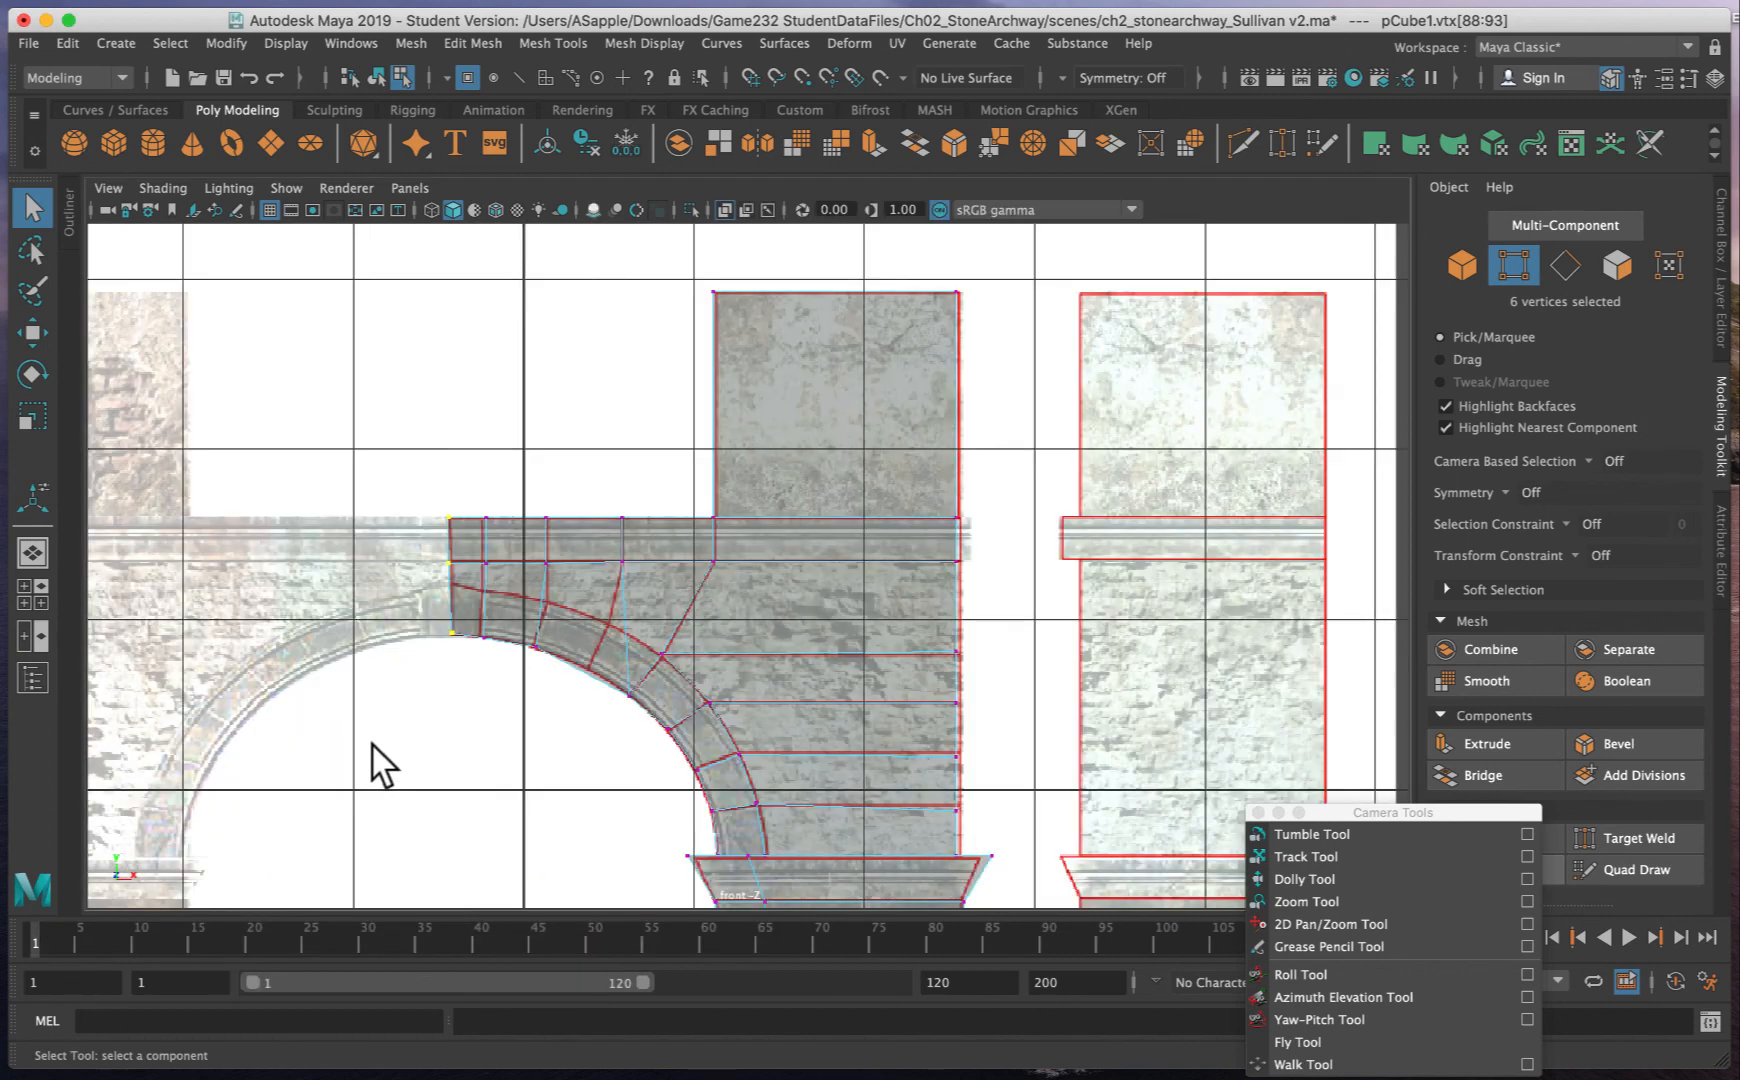
key("r")
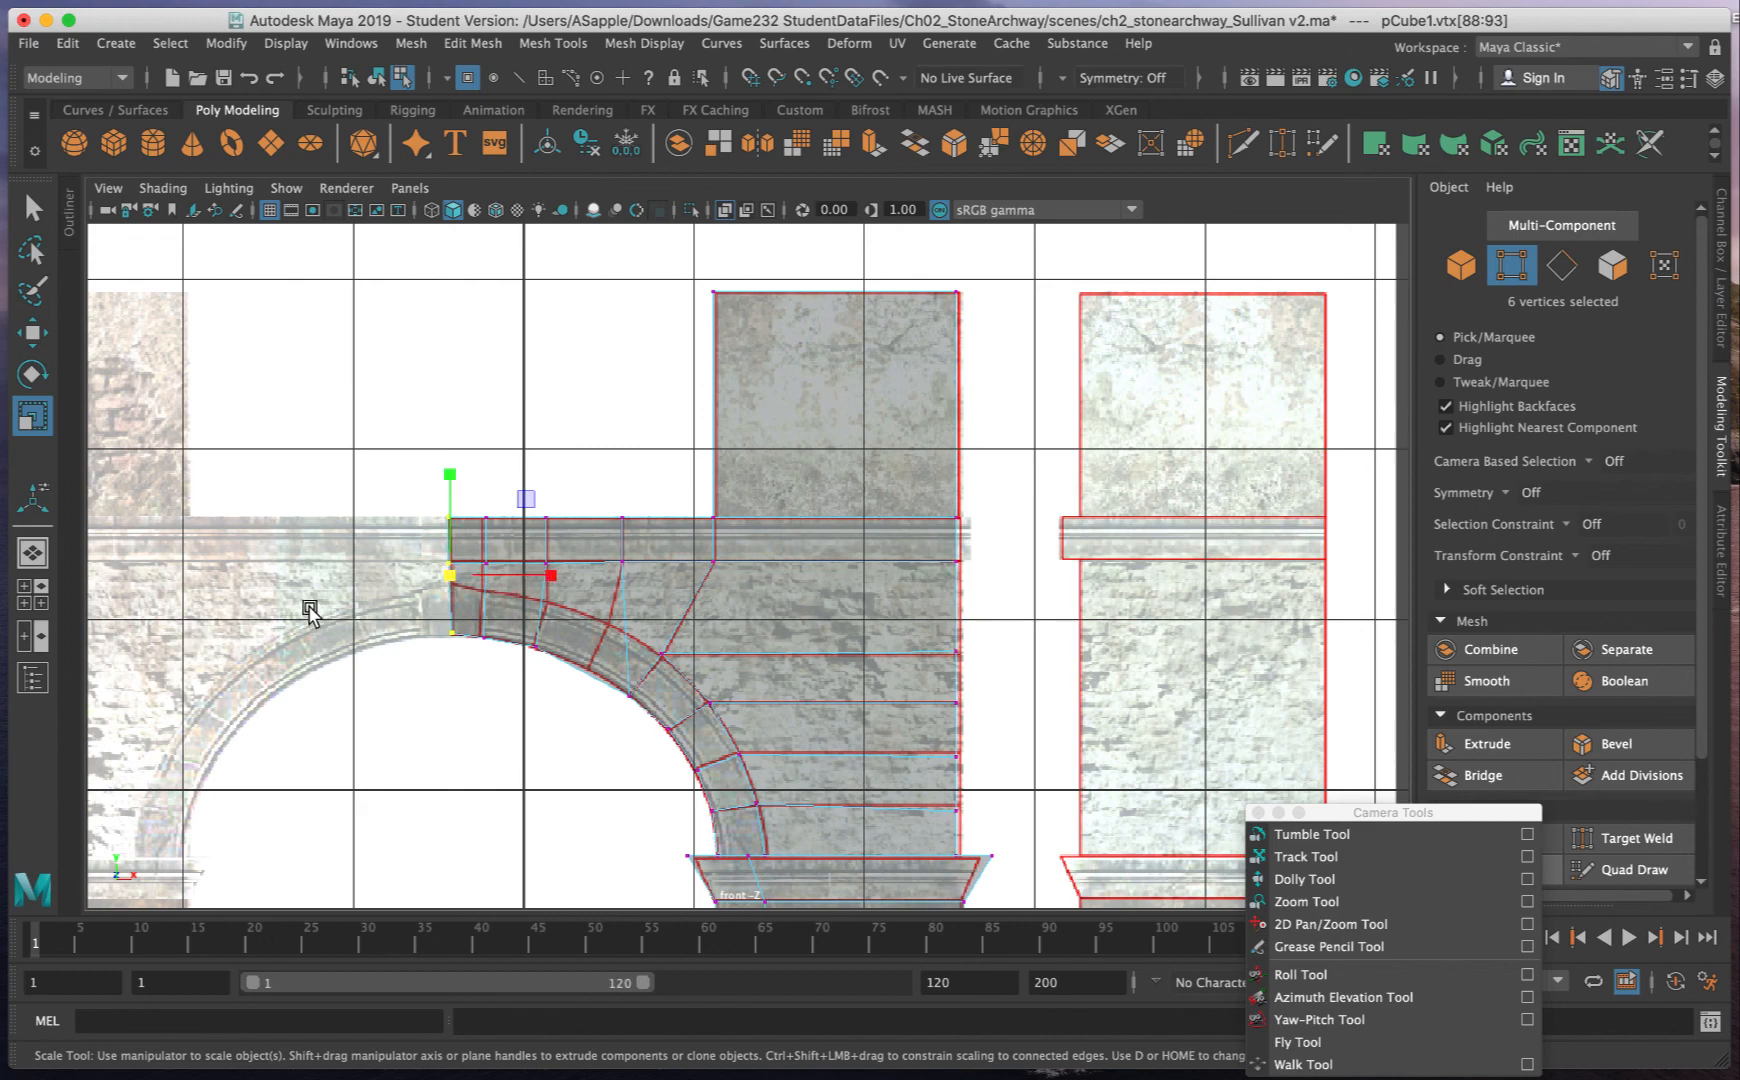
right_click_drag(311, 602, 672, 594, "alt")
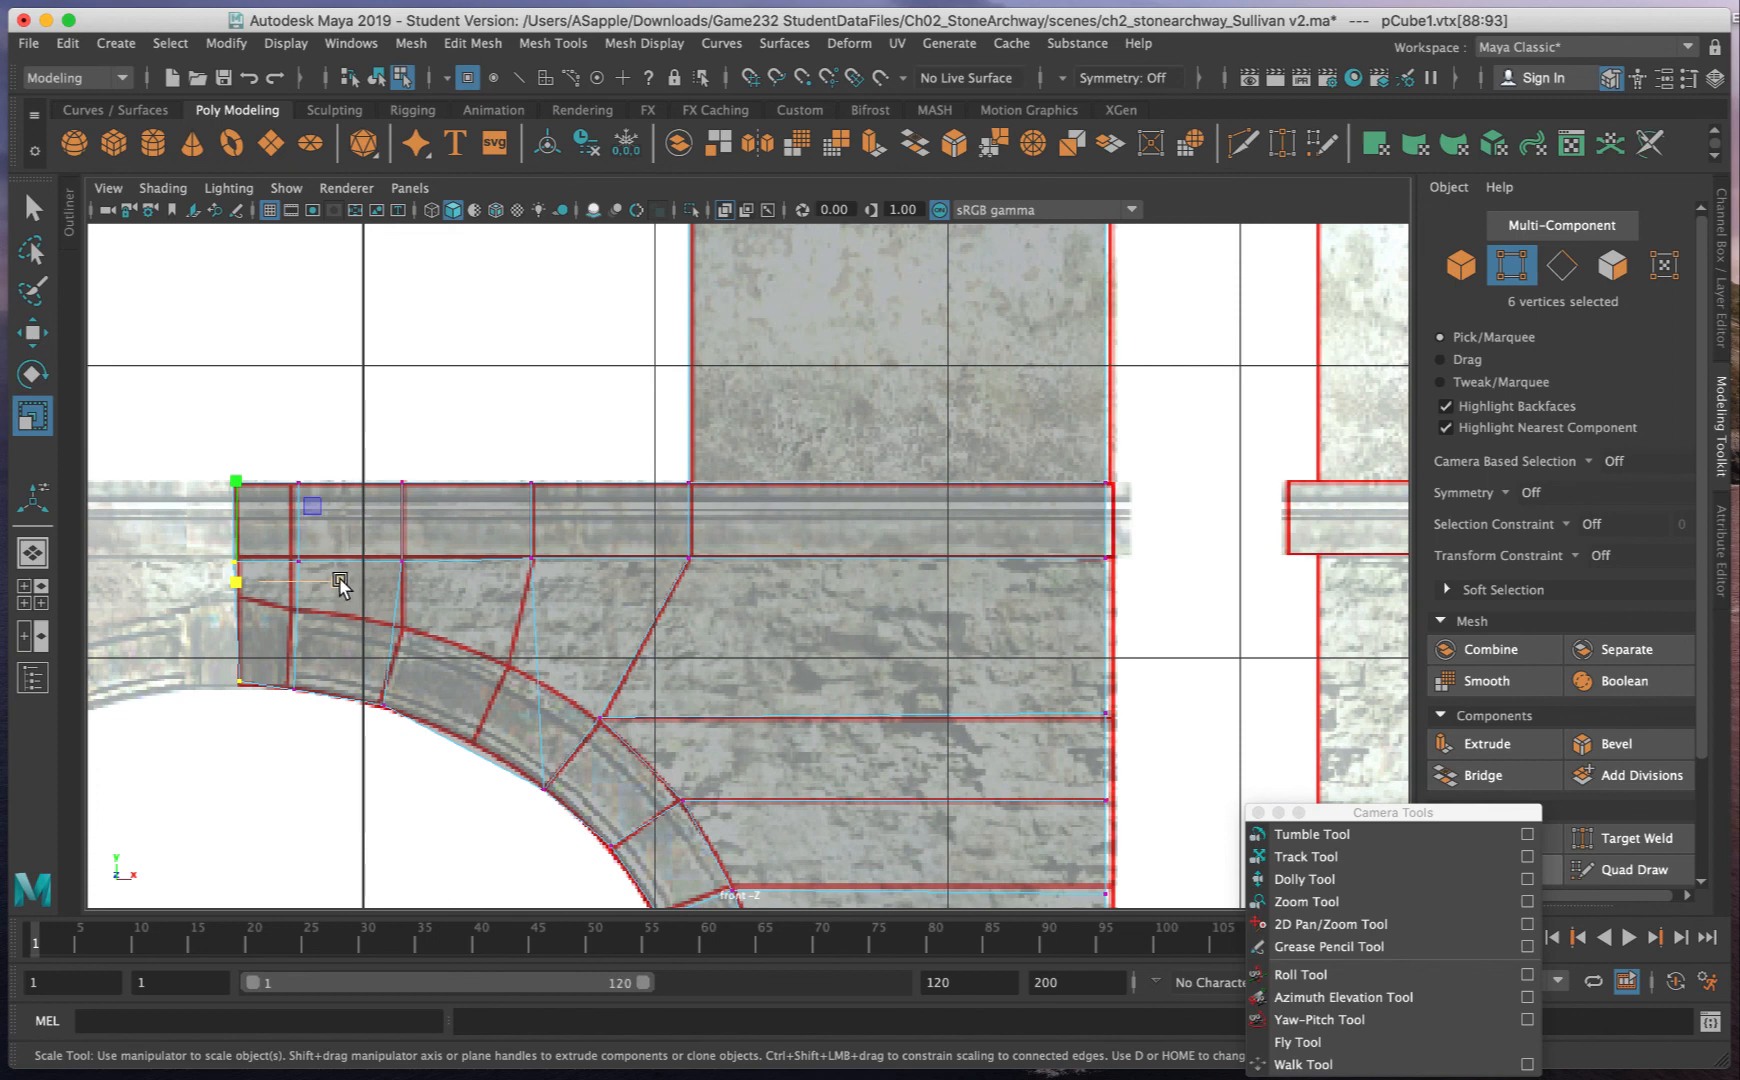
left_click_drag(340, 584, 430, 583)
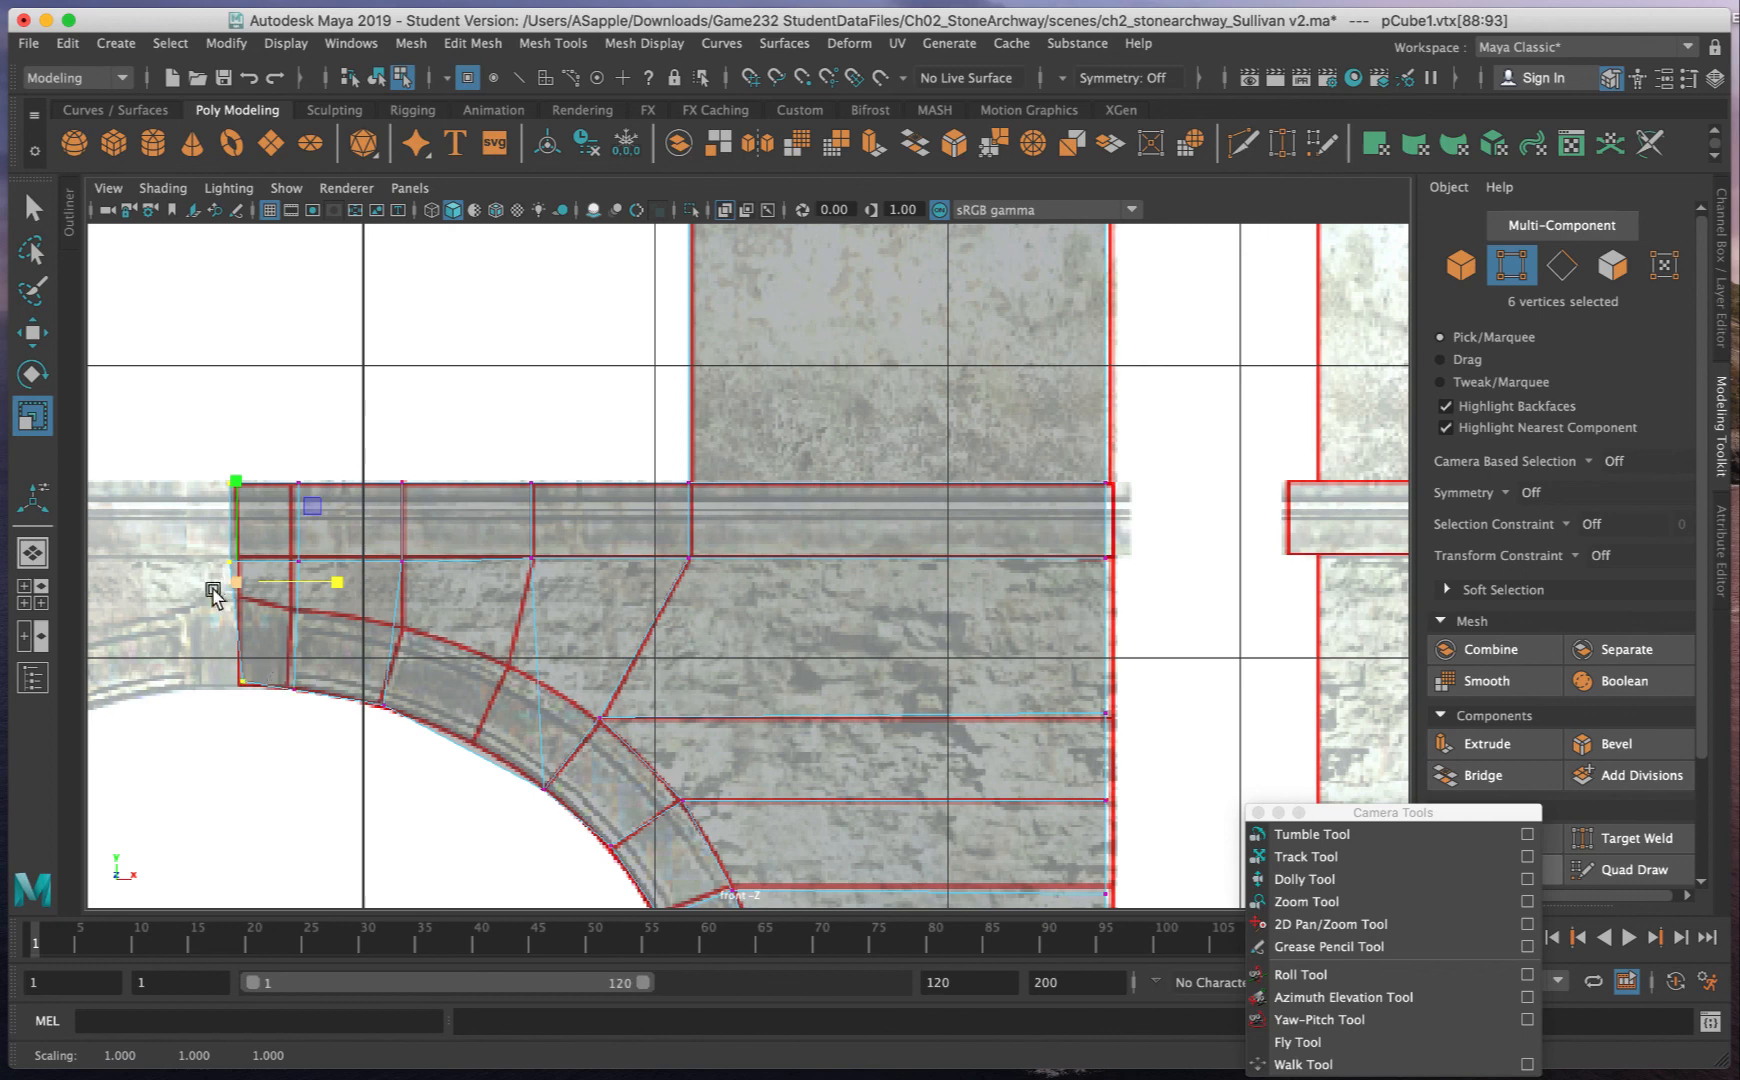
left_click_drag(338, 582, 234, 582)
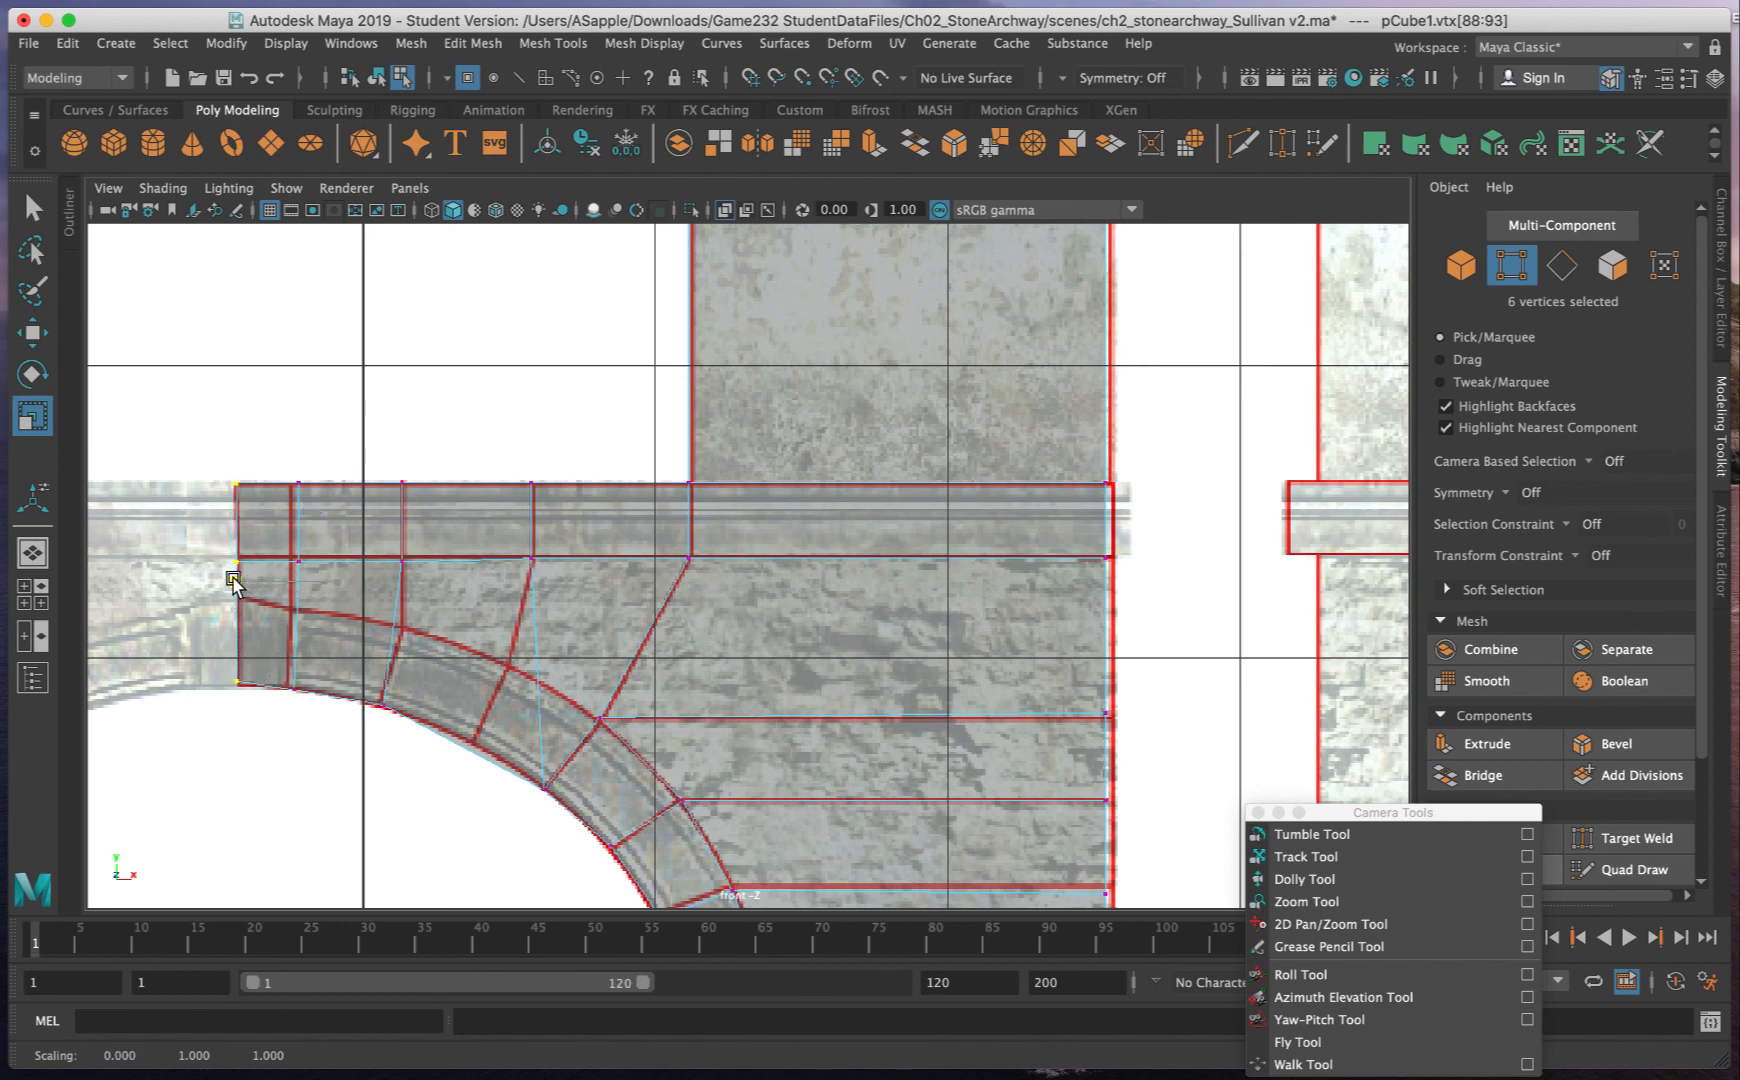
left_click(228, 728)
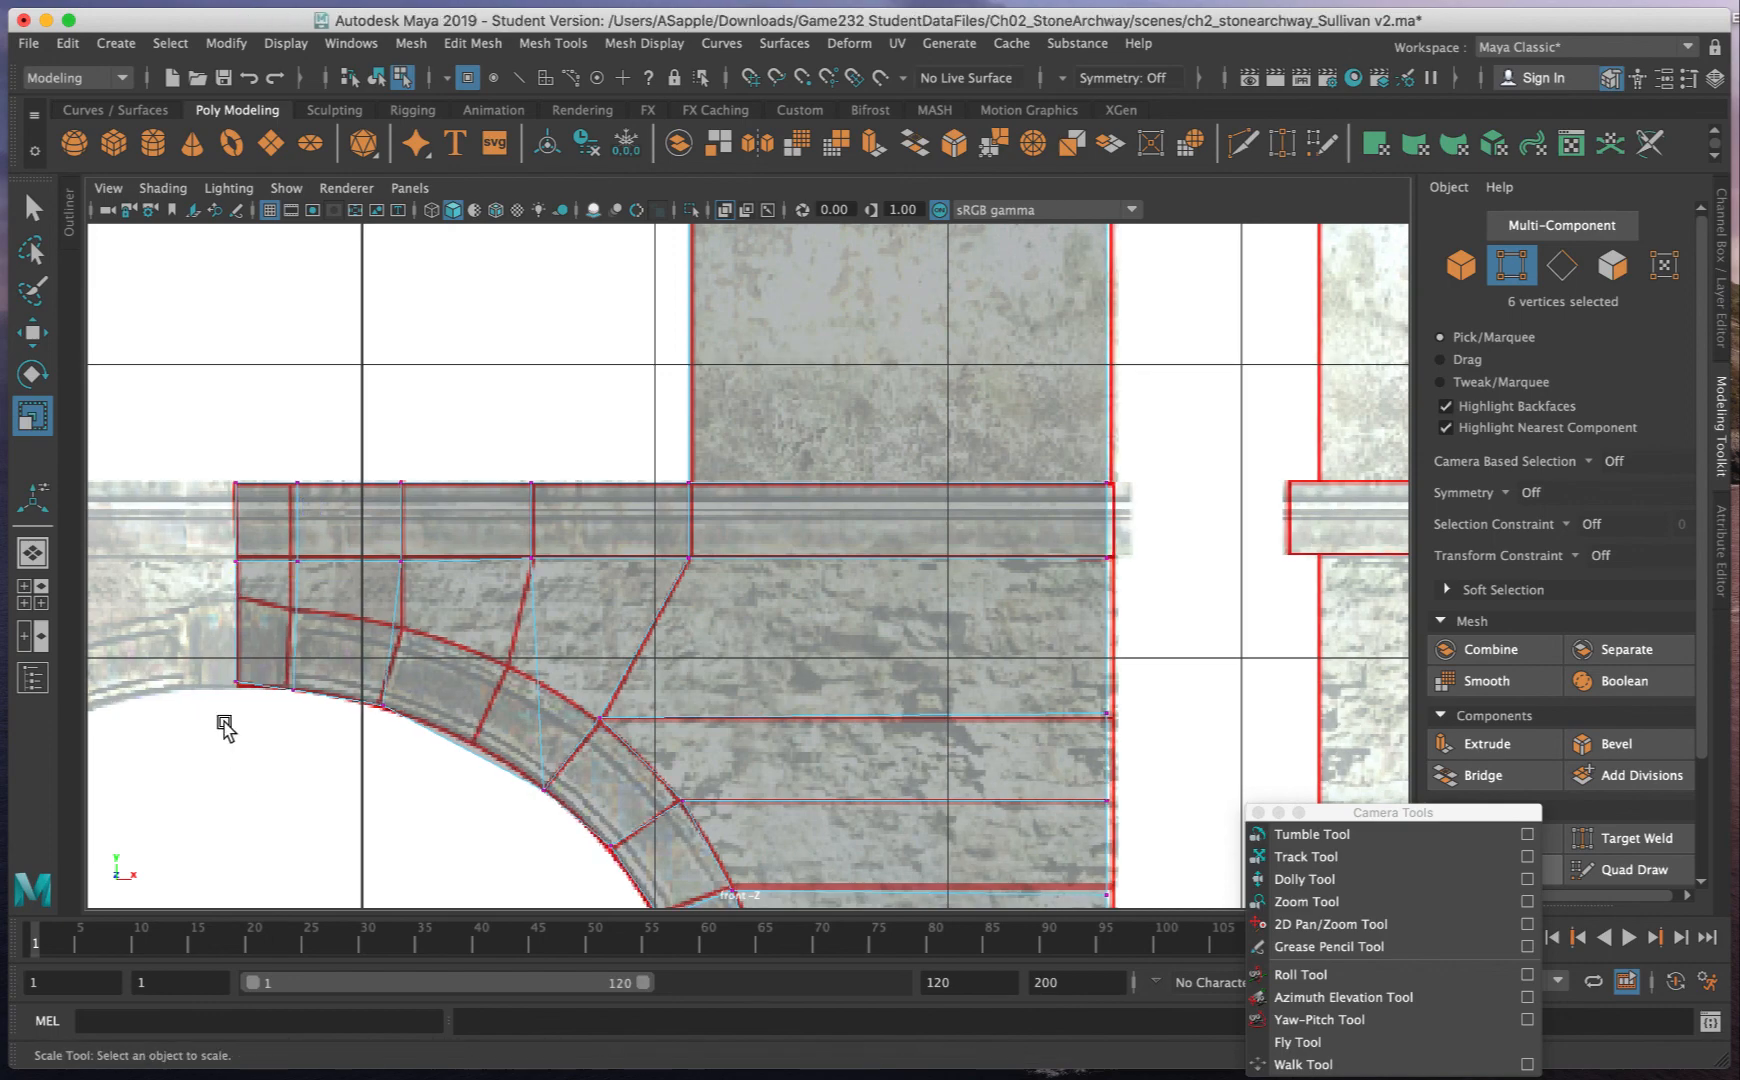
- Adjust the lowest vertex pair of the half arch's end to sit on the arch's inner edge in the front view
scroll(258, 708, "down", 2)
left_click_drag(231, 678, 300, 667)
key("w")
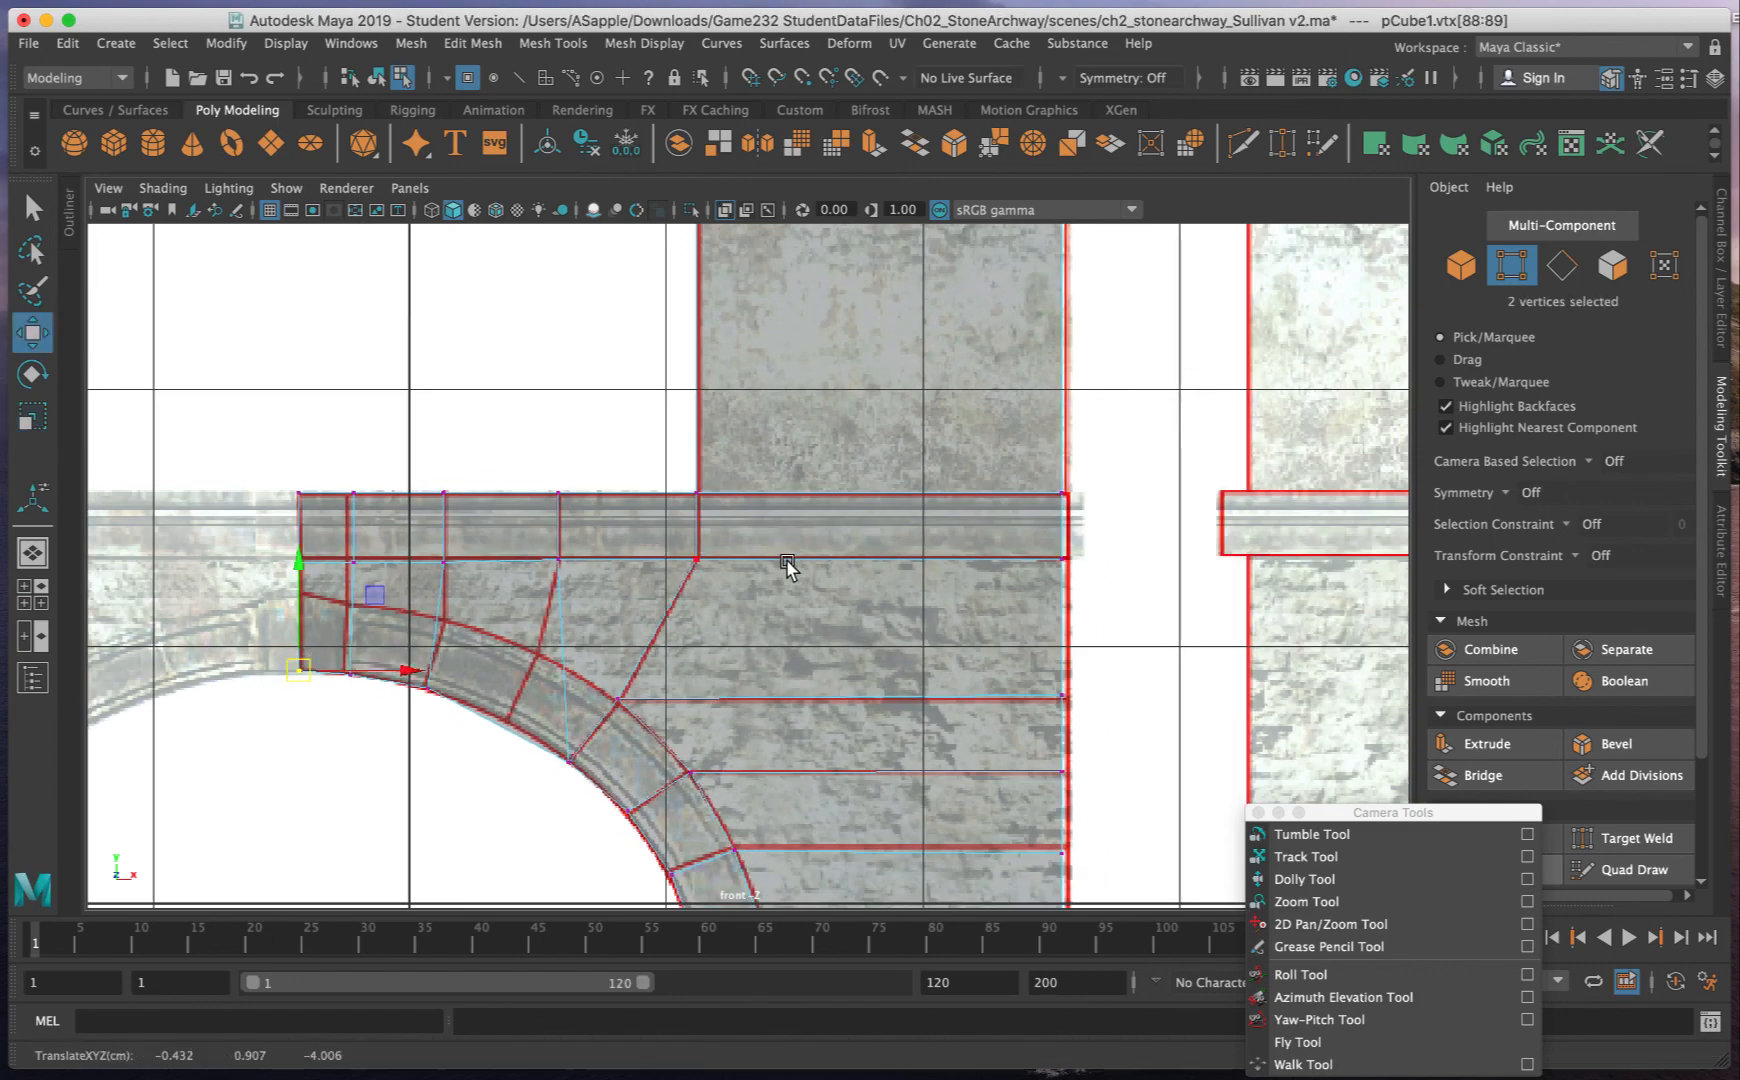
- Save the scene under its current file name, accepting the student version notice
scroll(975, 602, "down", 5)
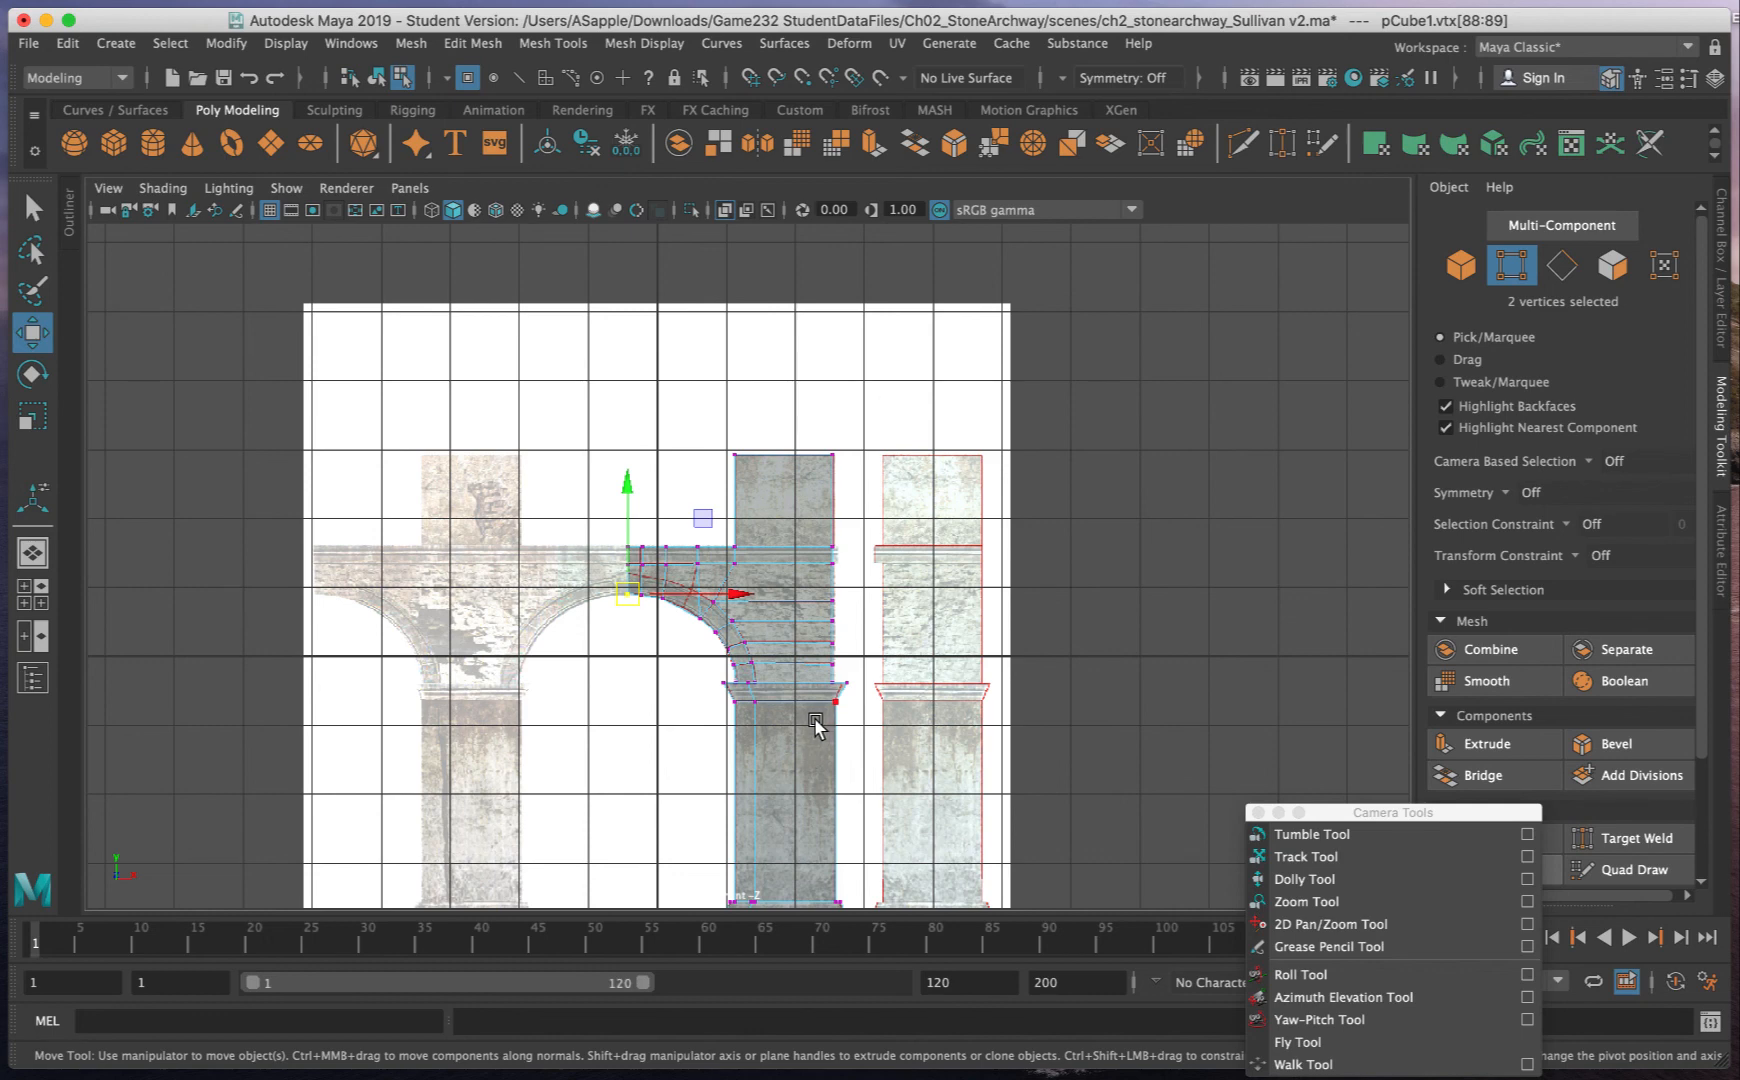
key("q")
key("ctrl+s")
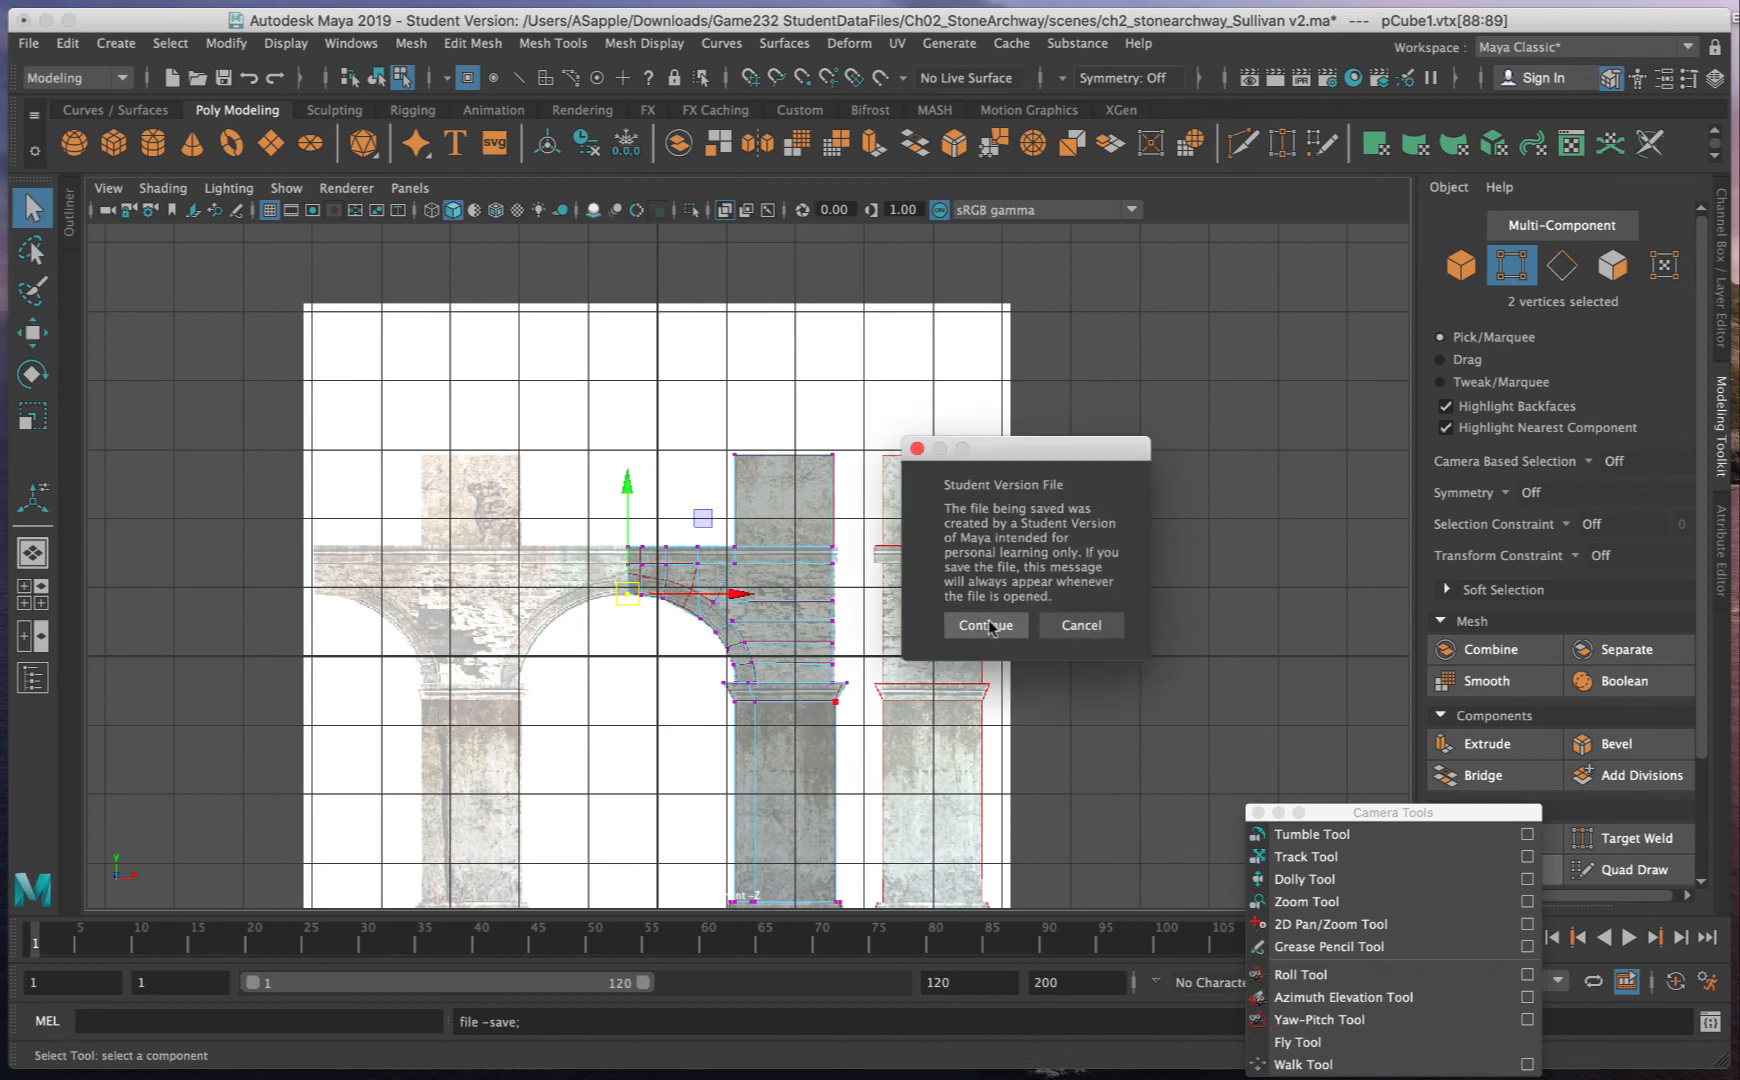
left_click(986, 625)
key("w")
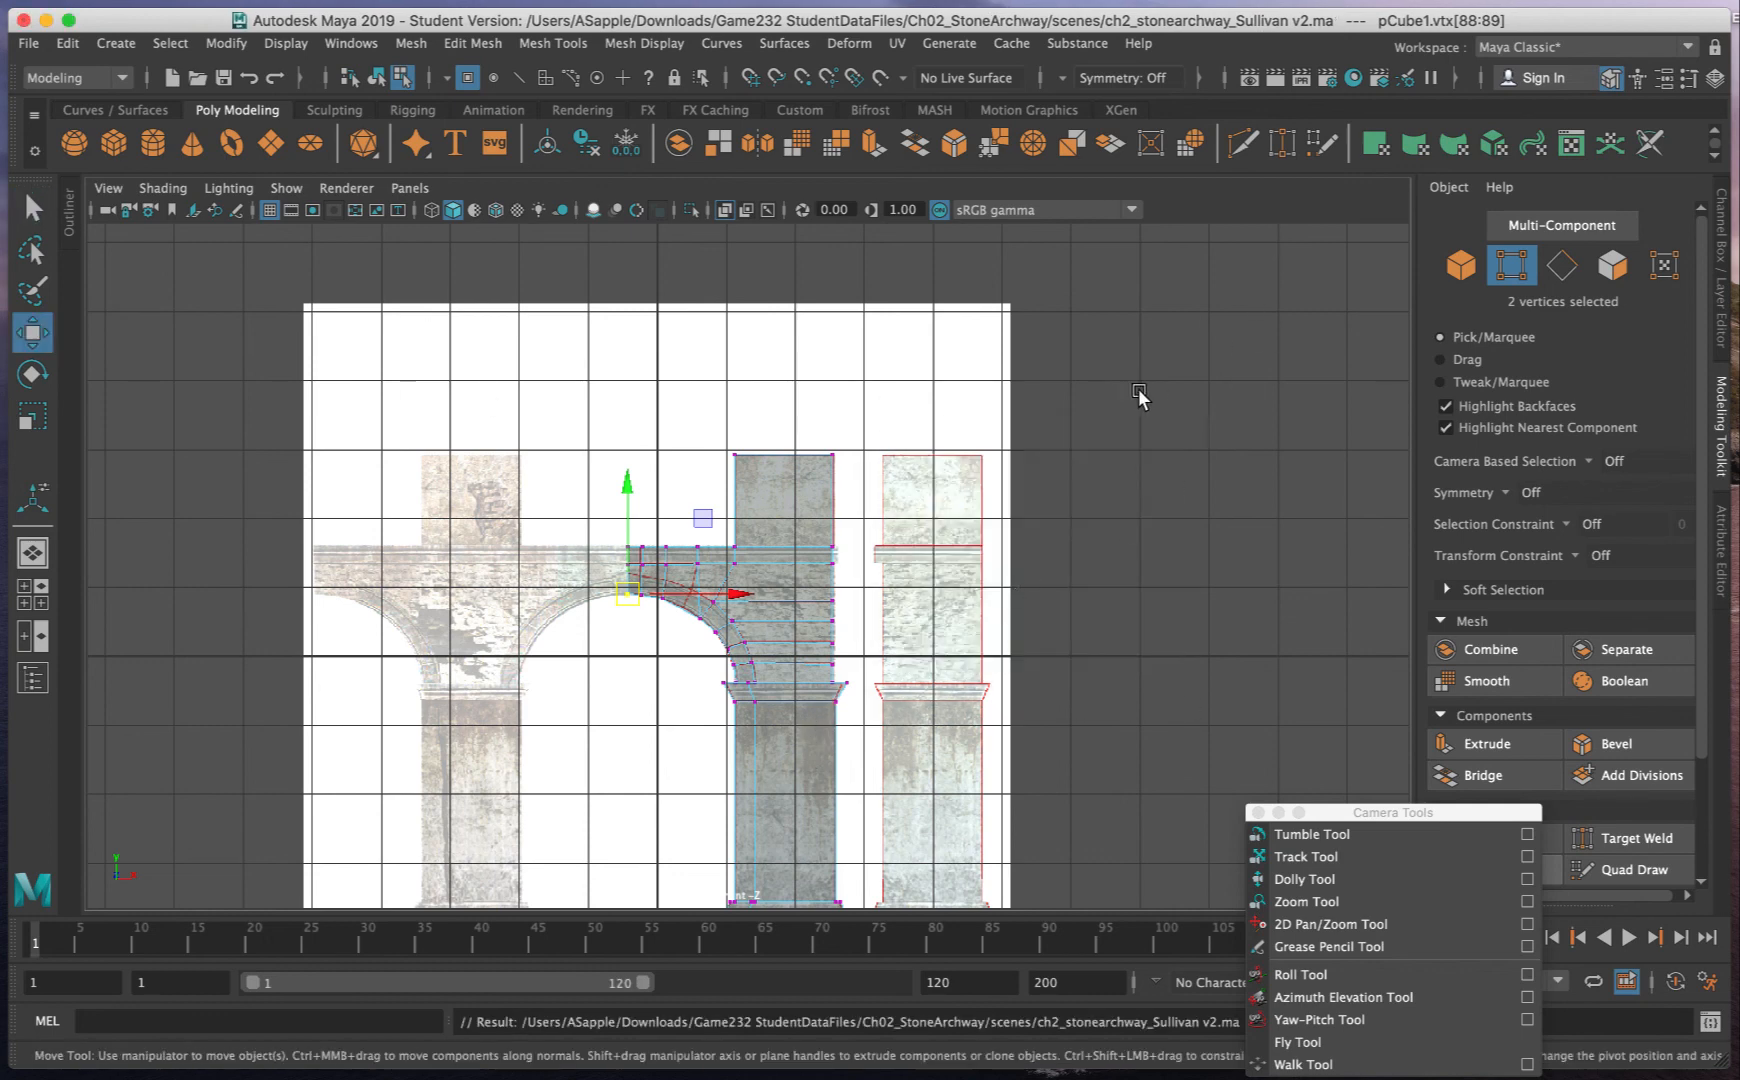